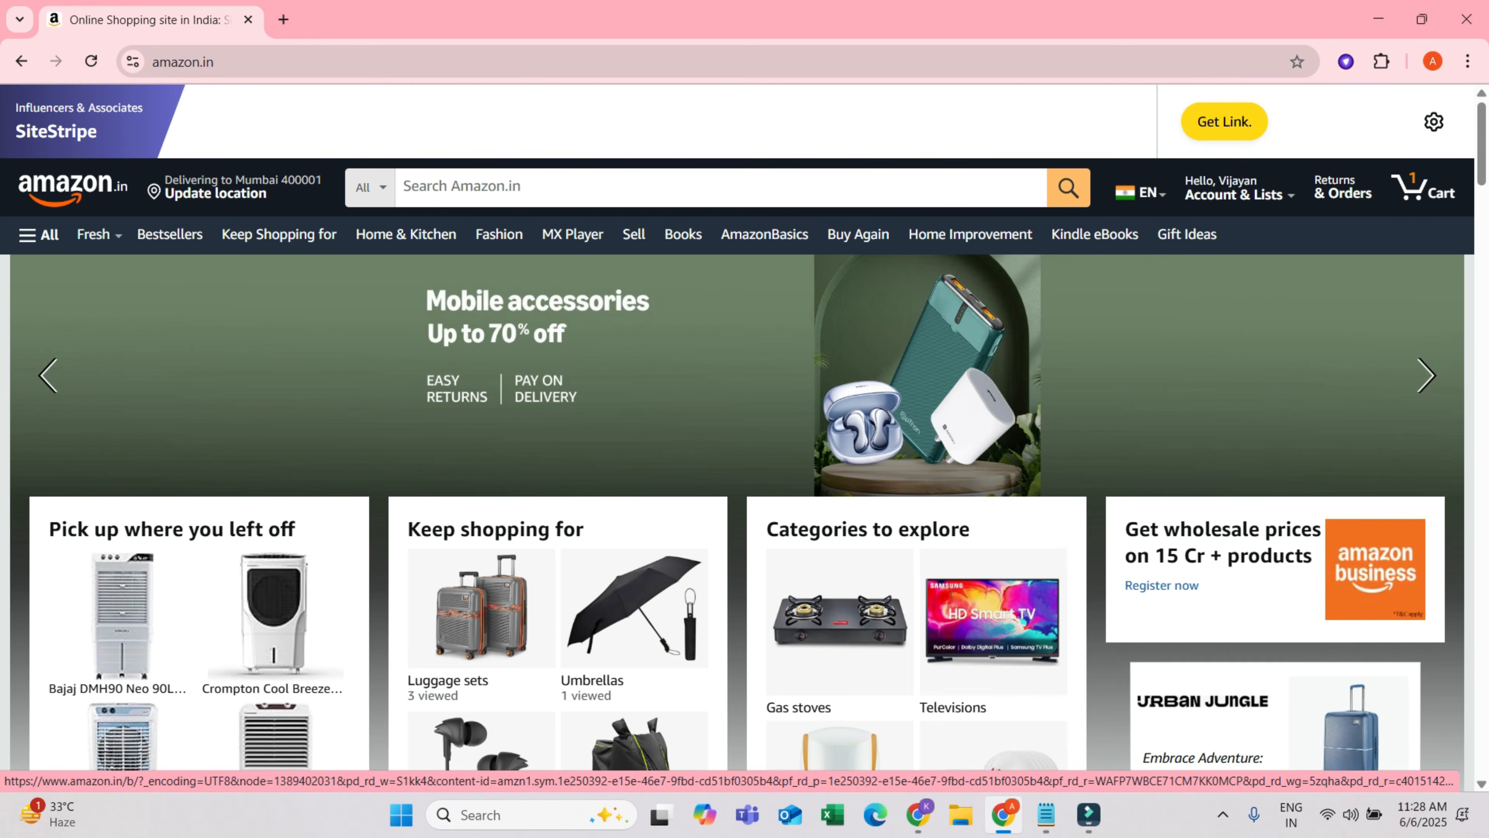
- Open the Crompton Cool Breeze cooler from the recently viewed items in a new tab and return to the Amazon homepage
scroll(744, 437, down, 3)
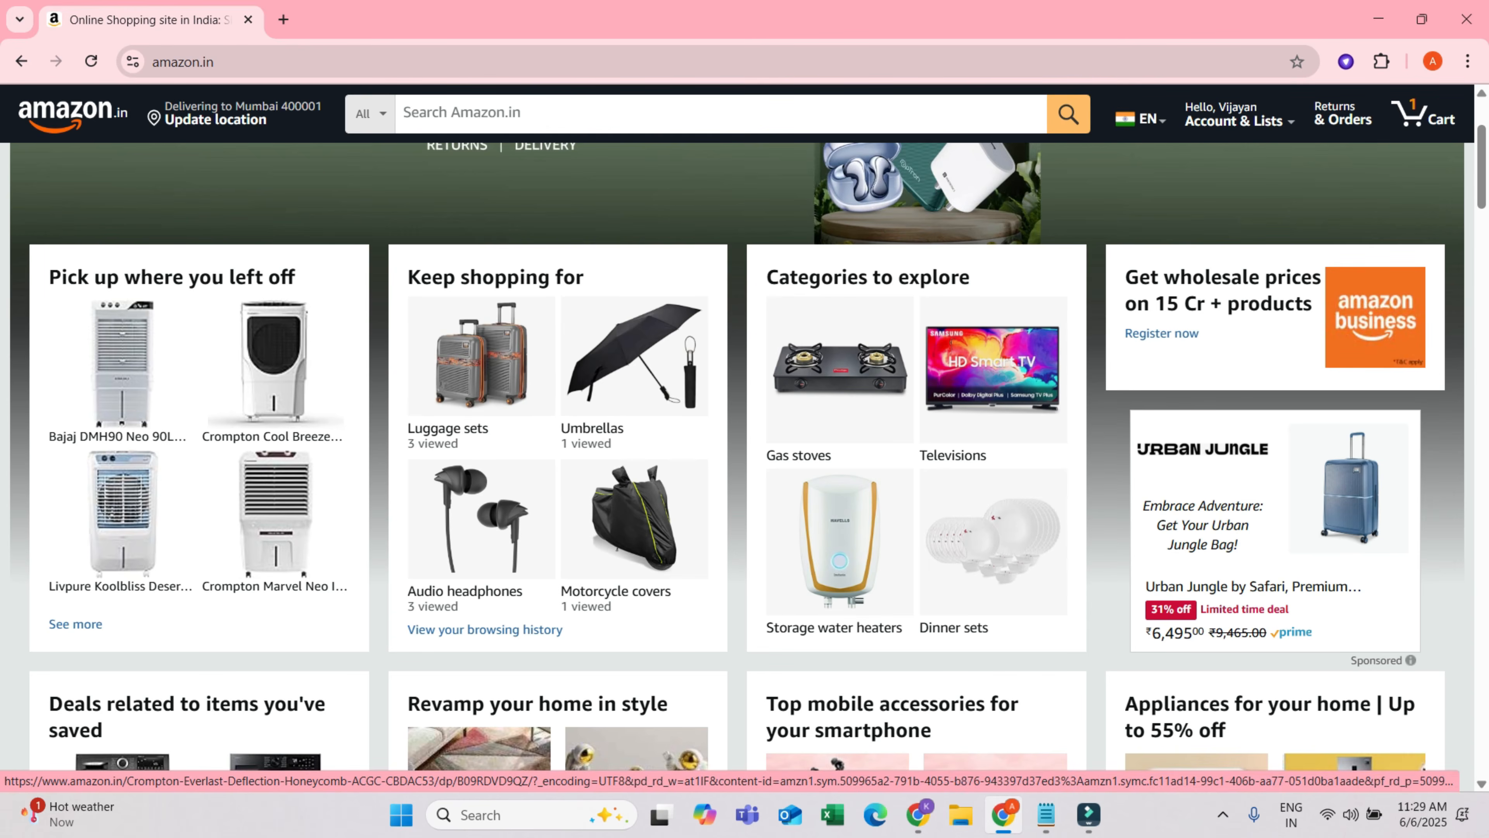
ctrl+click(274, 363)
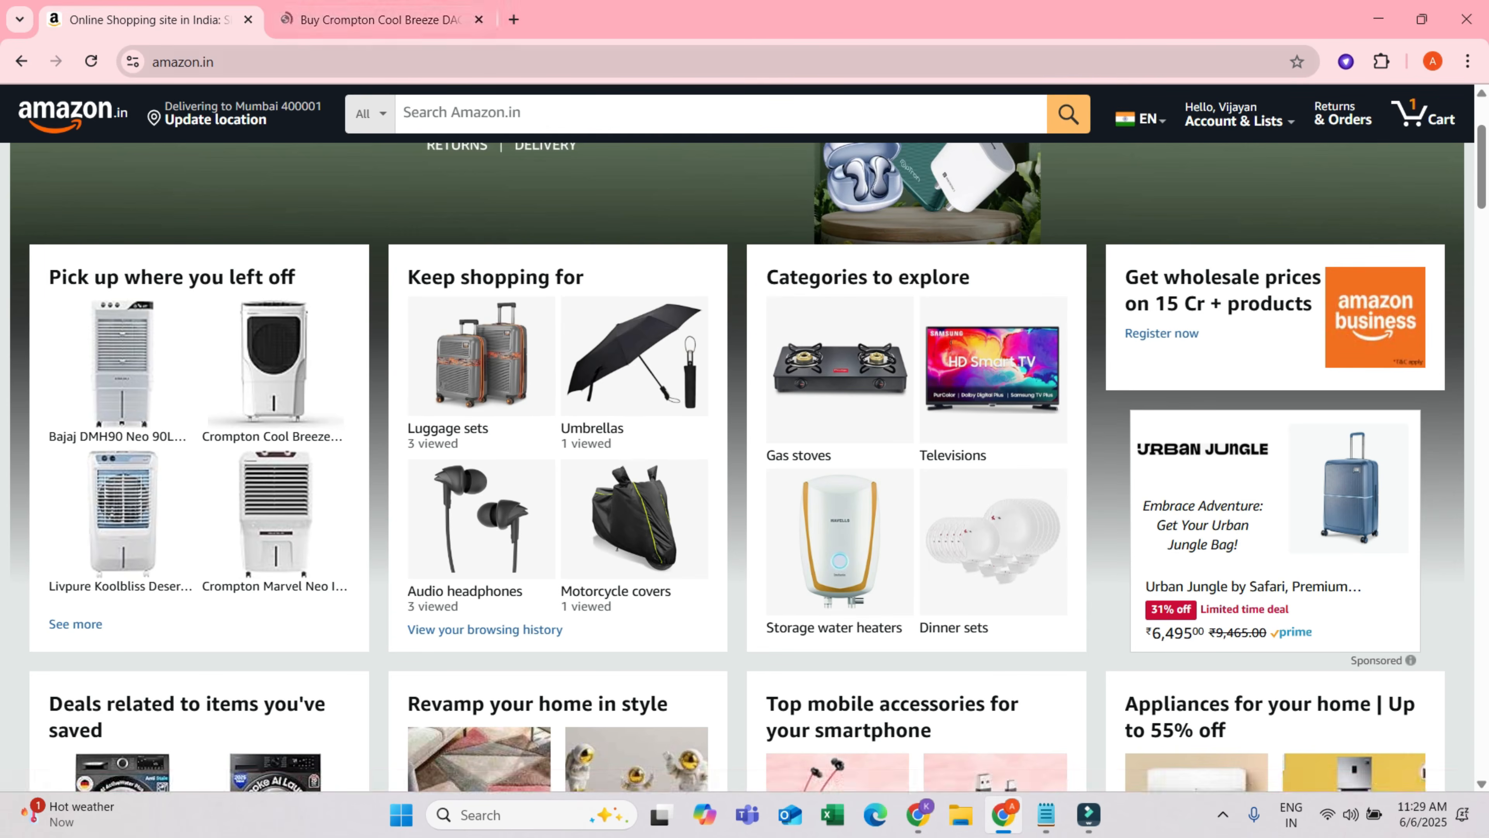
click(380, 20)
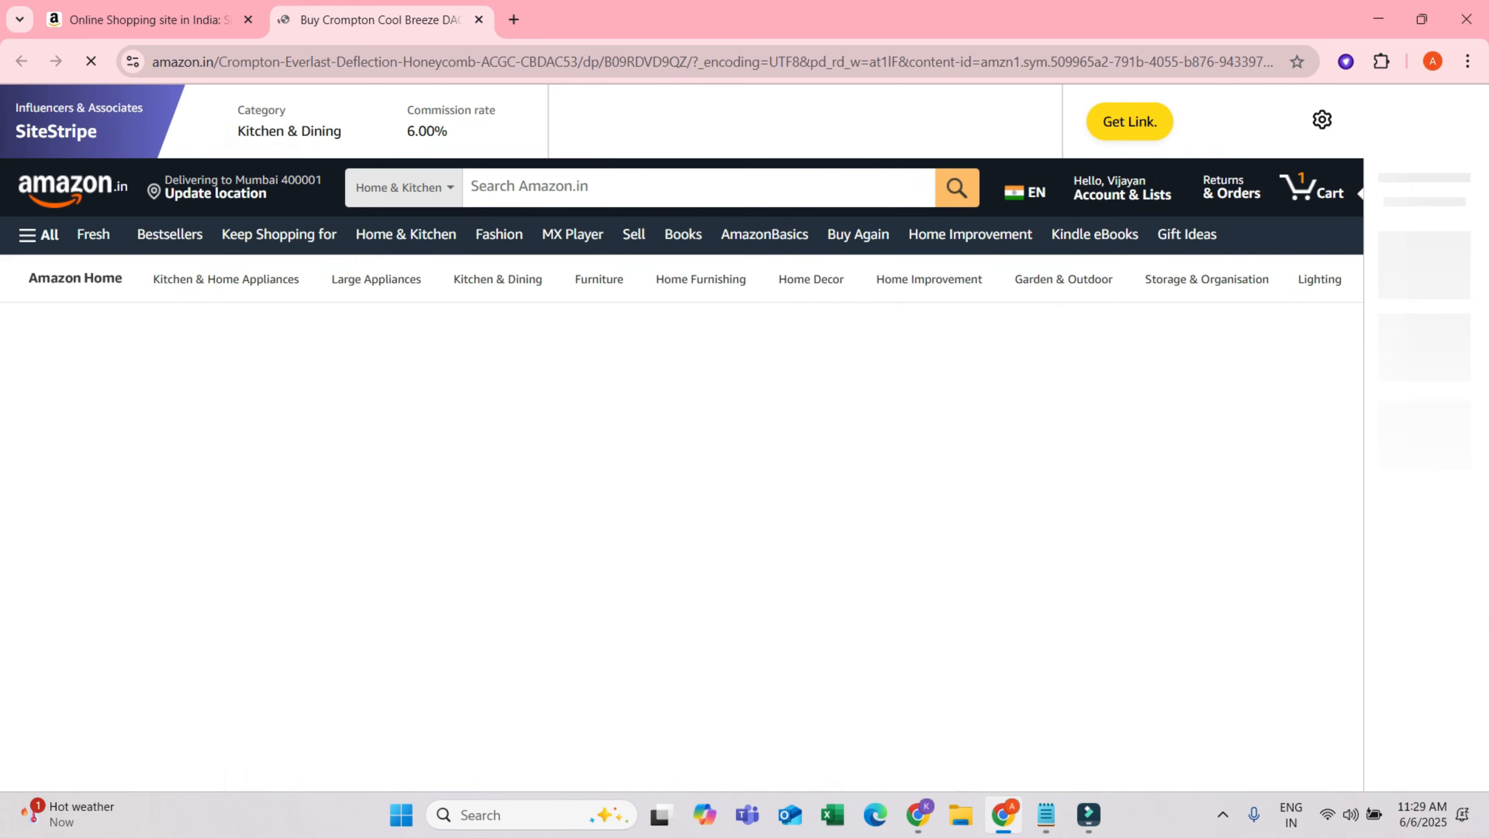
key(ctrl+Tab)
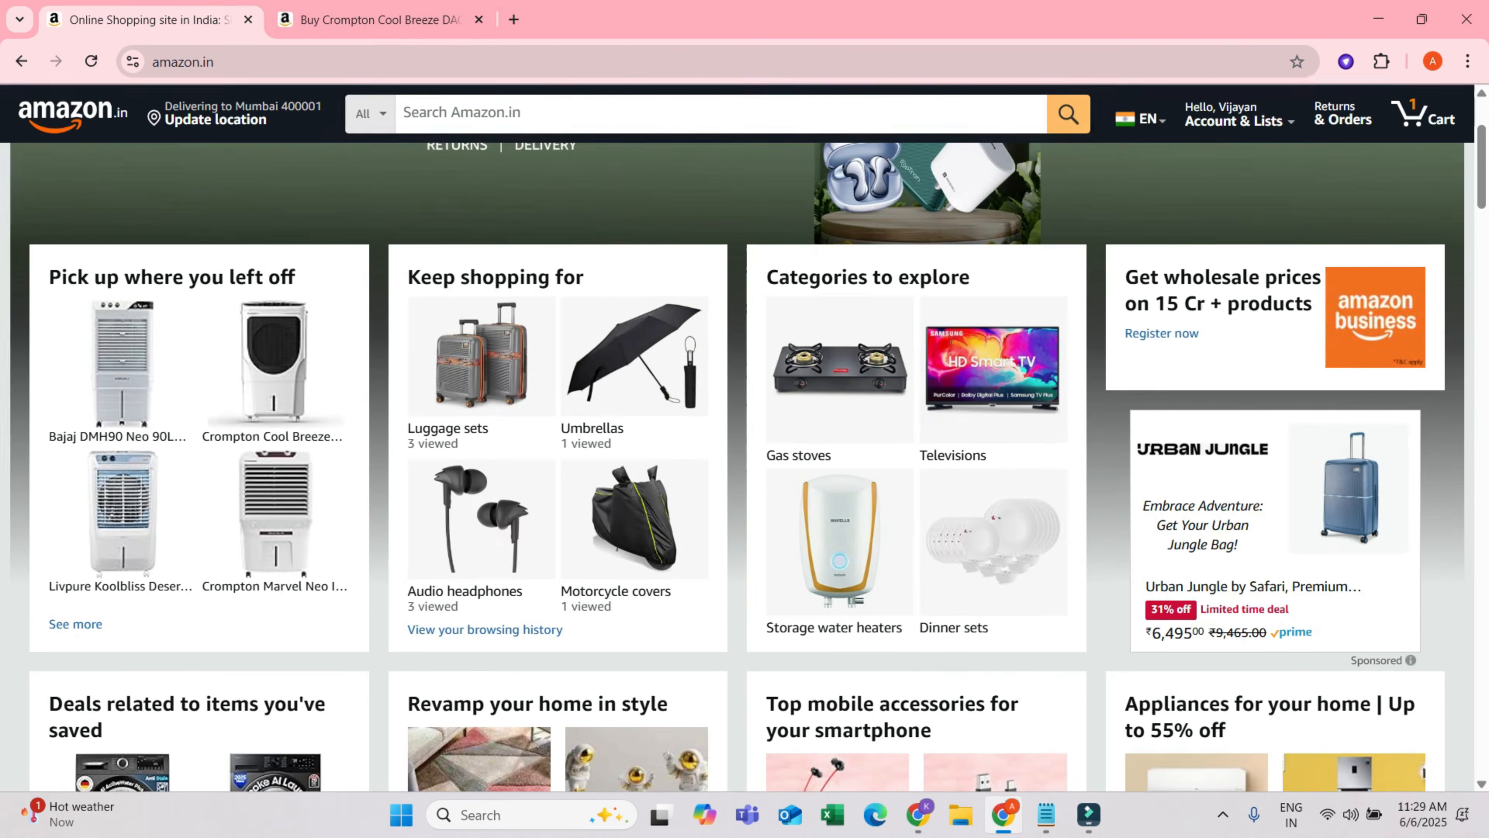
- Search Amazon for "ac 1.5 ton 5 star inverter split" and open the LG 1.5 Ton 5 Star DUAL Inverter Split AC page
text(a)
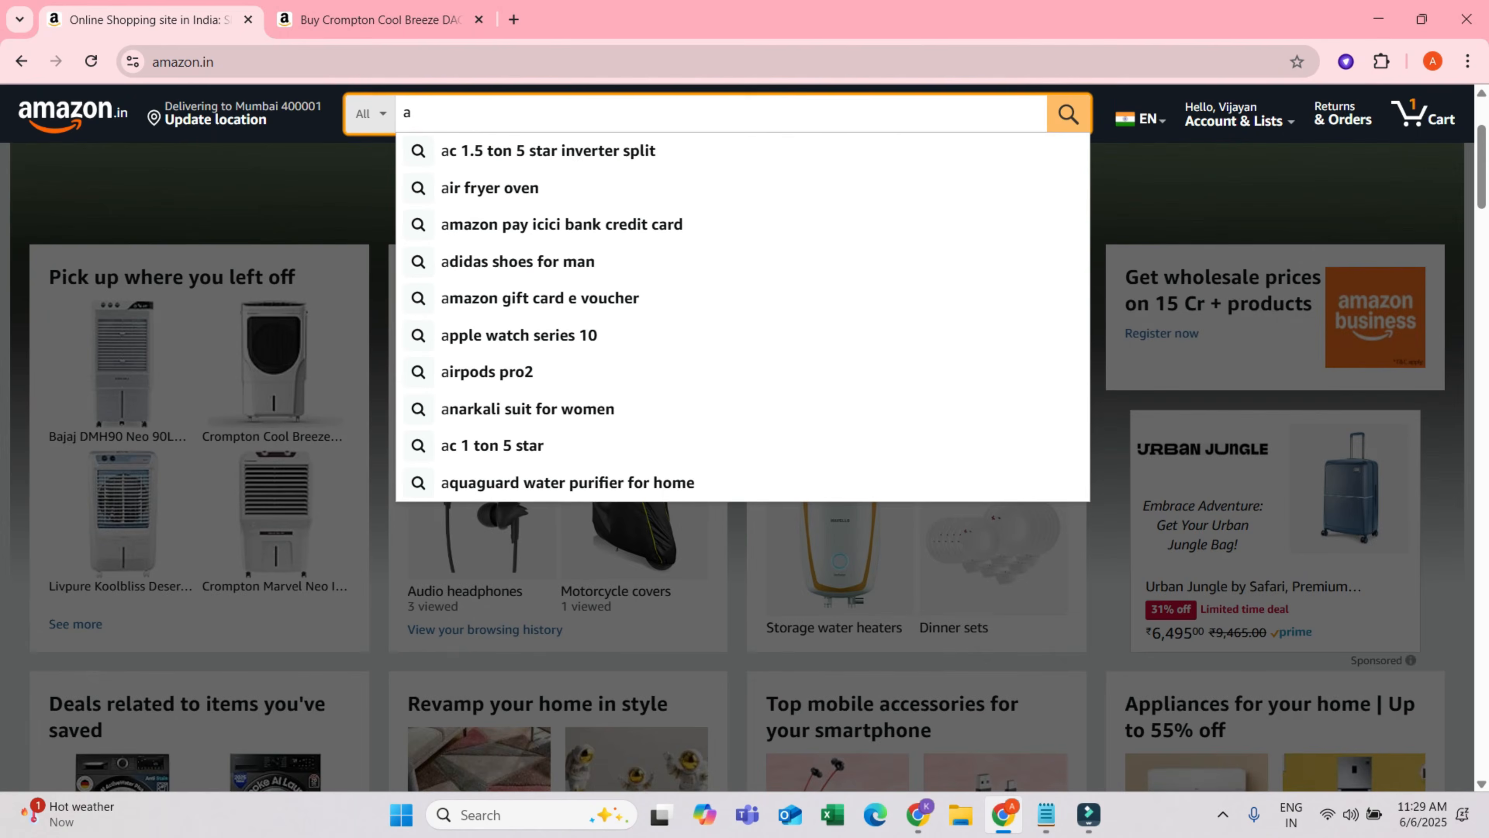
text(c)
click(569, 151)
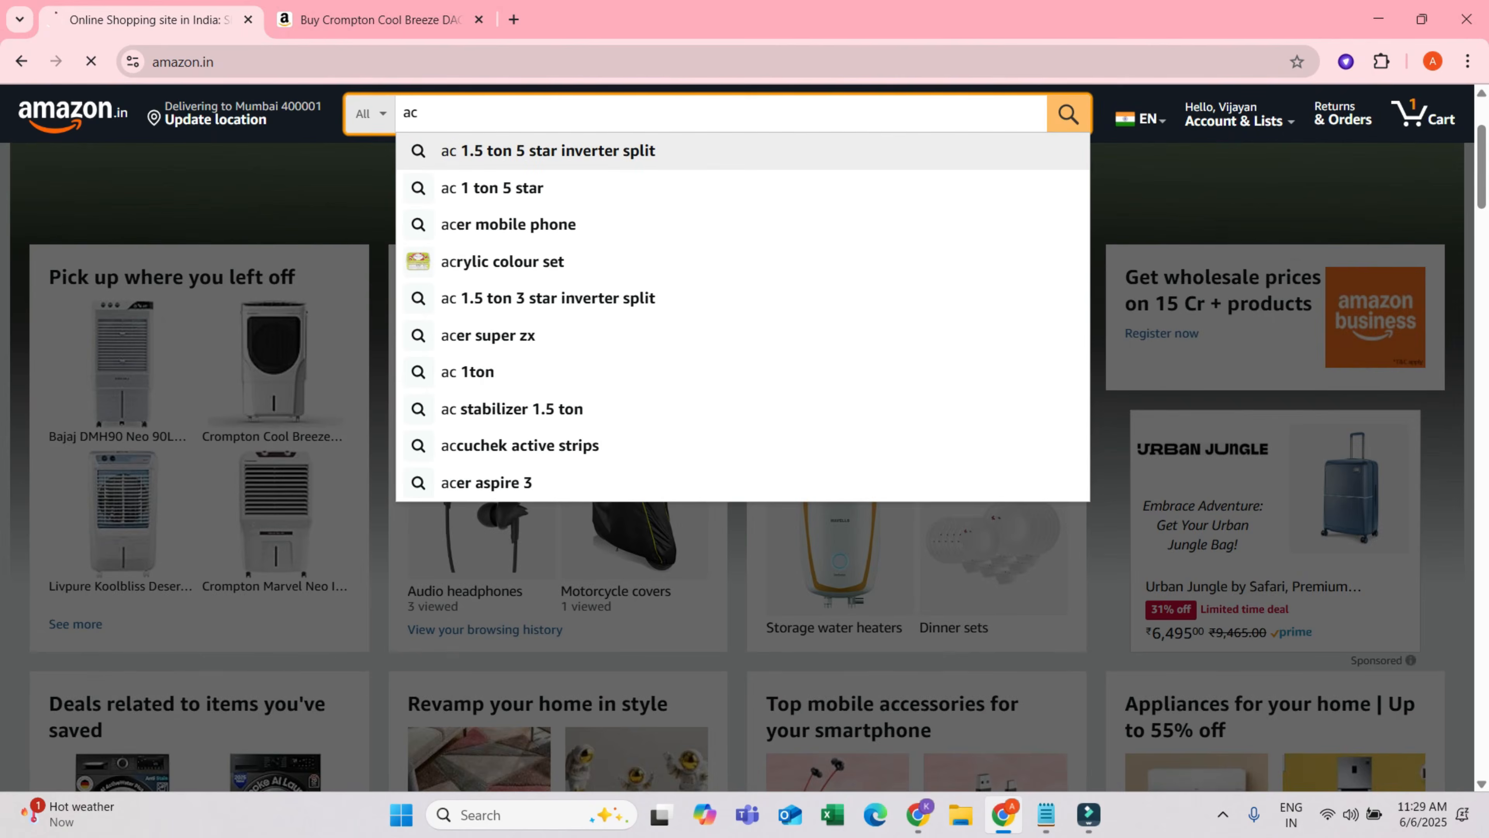
scroll(572, 235, down, 6)
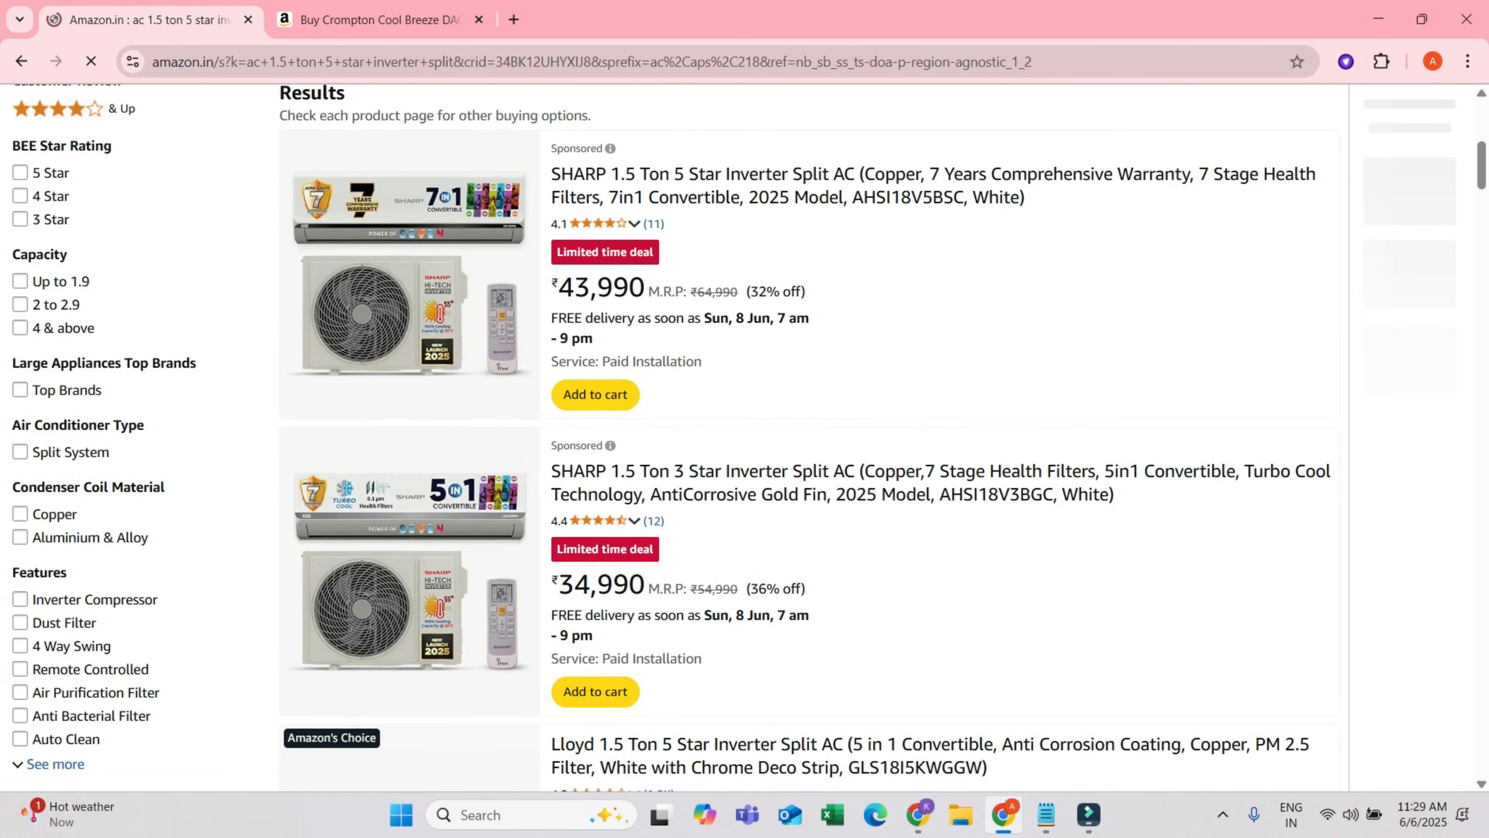
scroll(674, 440, down, 5)
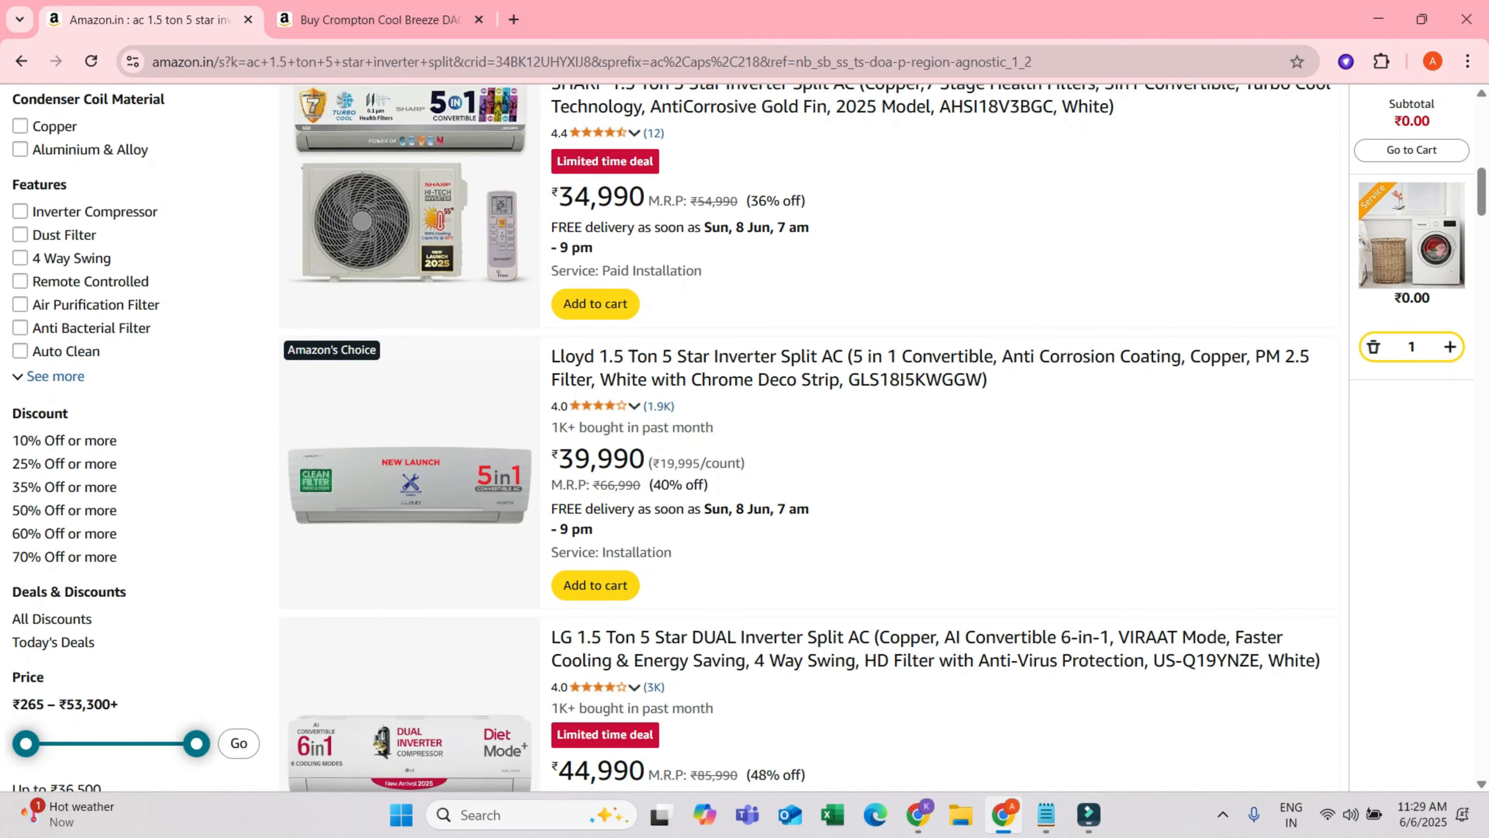
scroll(880, 261, down, 5)
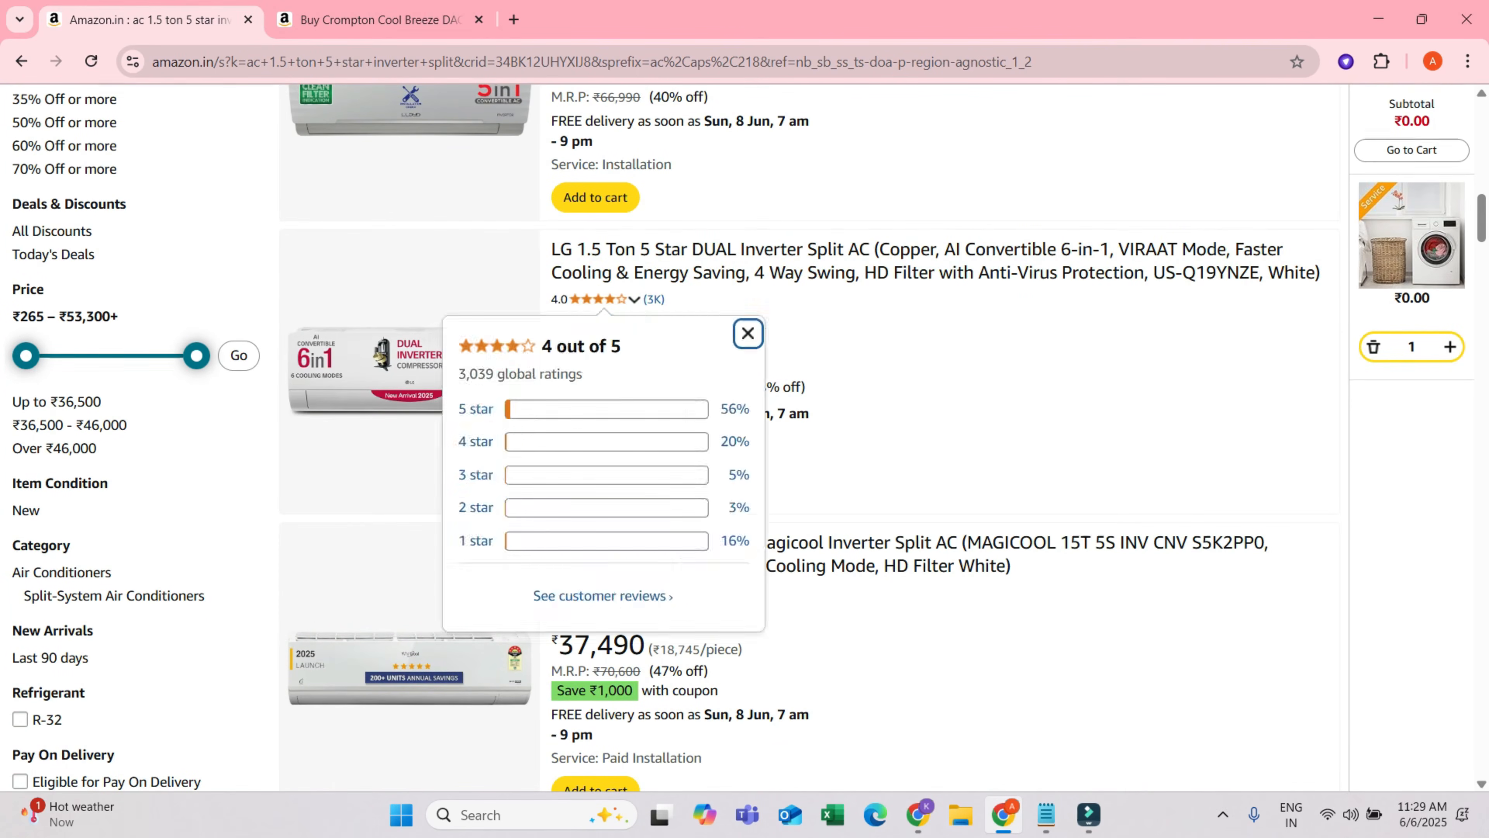
click(821, 258)
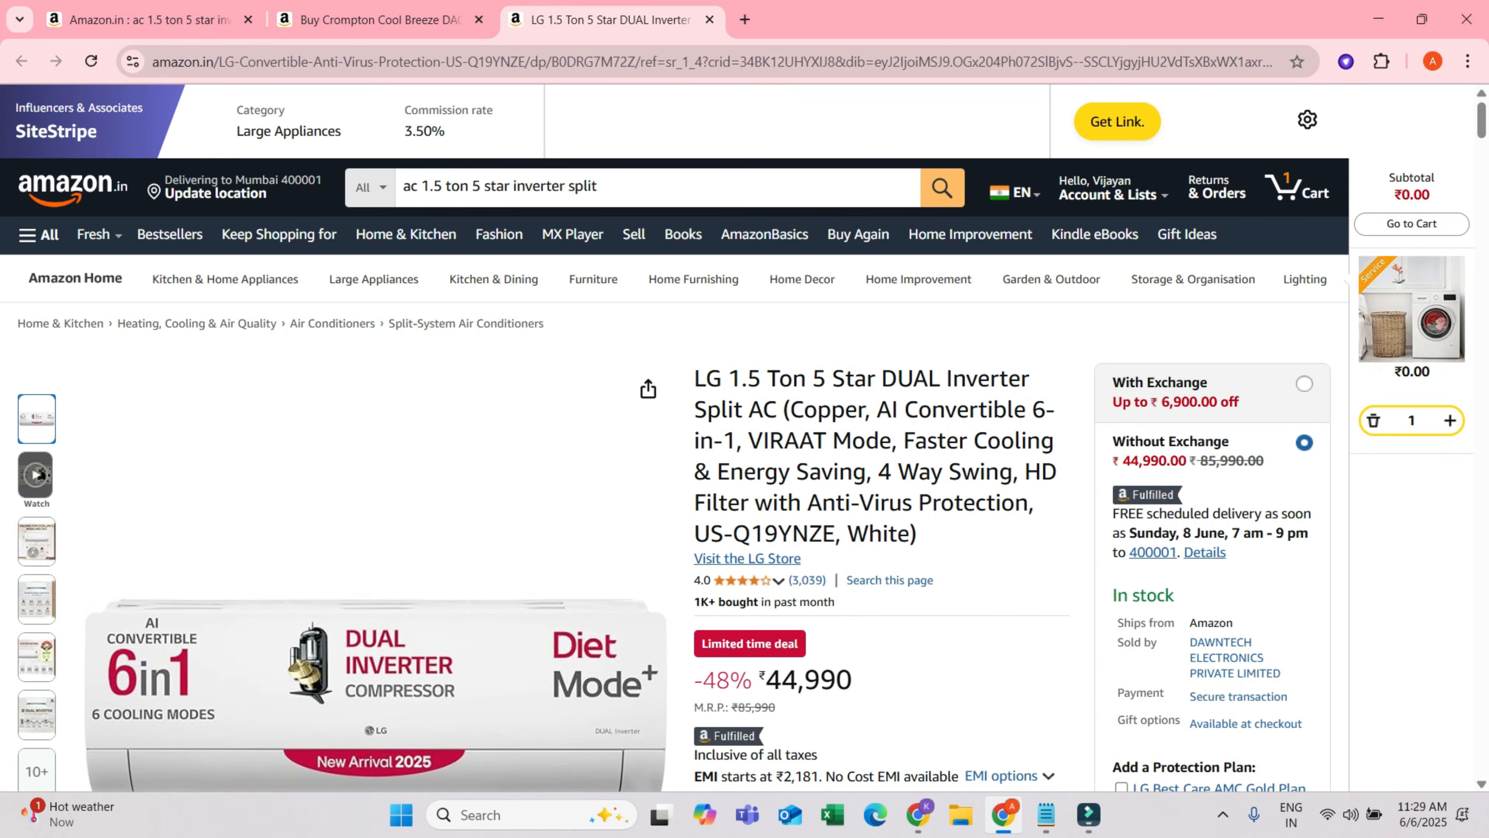
scroll(674, 437, down, 4)
scroll(675, 437, up, 4)
- Examine the price and customer rating on the Crompton Cool Breeze cooler's product page
key(ctrl+shift+Tab)
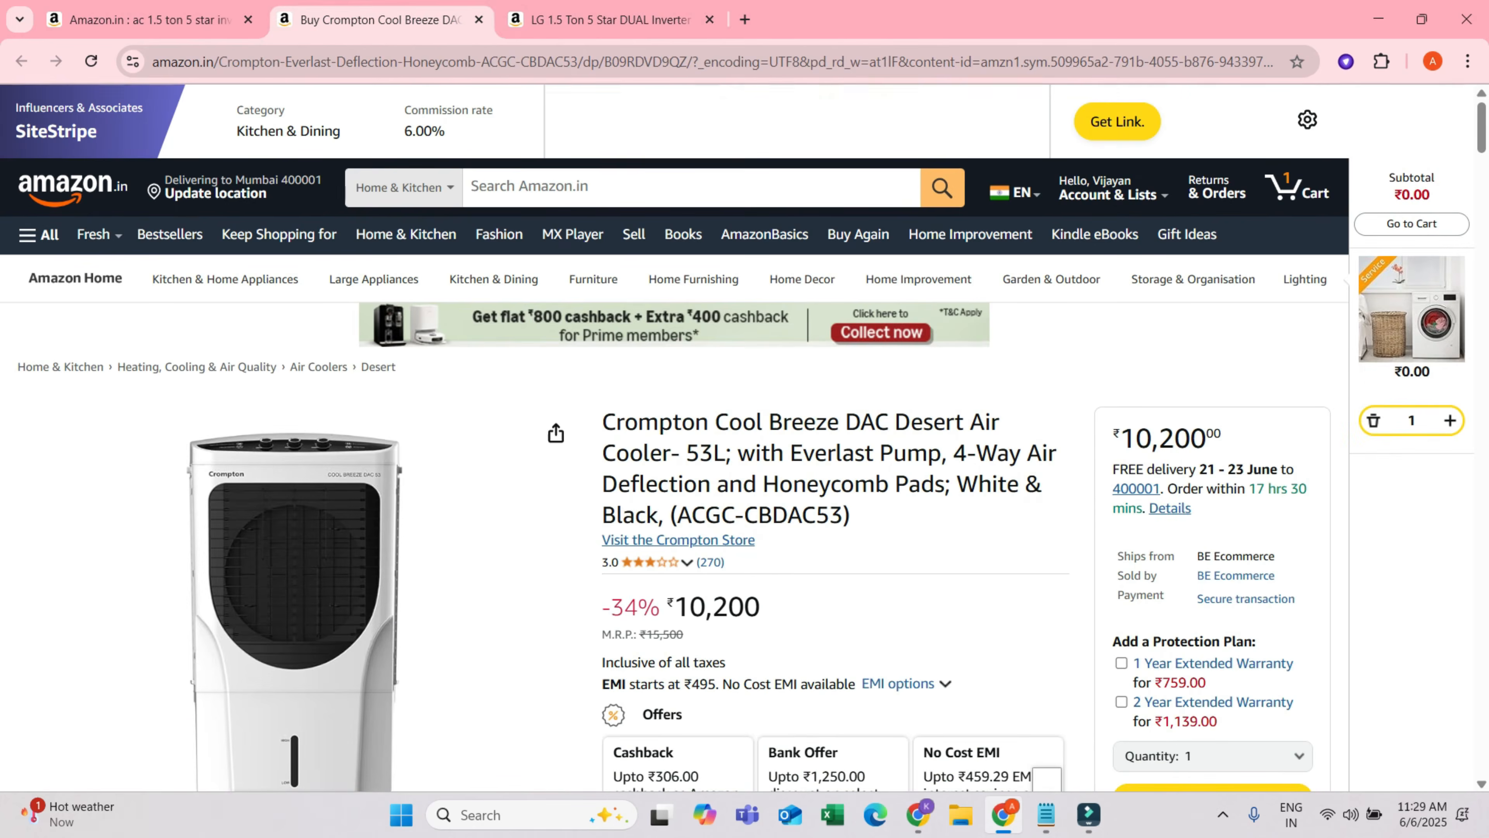
scroll(931, 336, down, 2)
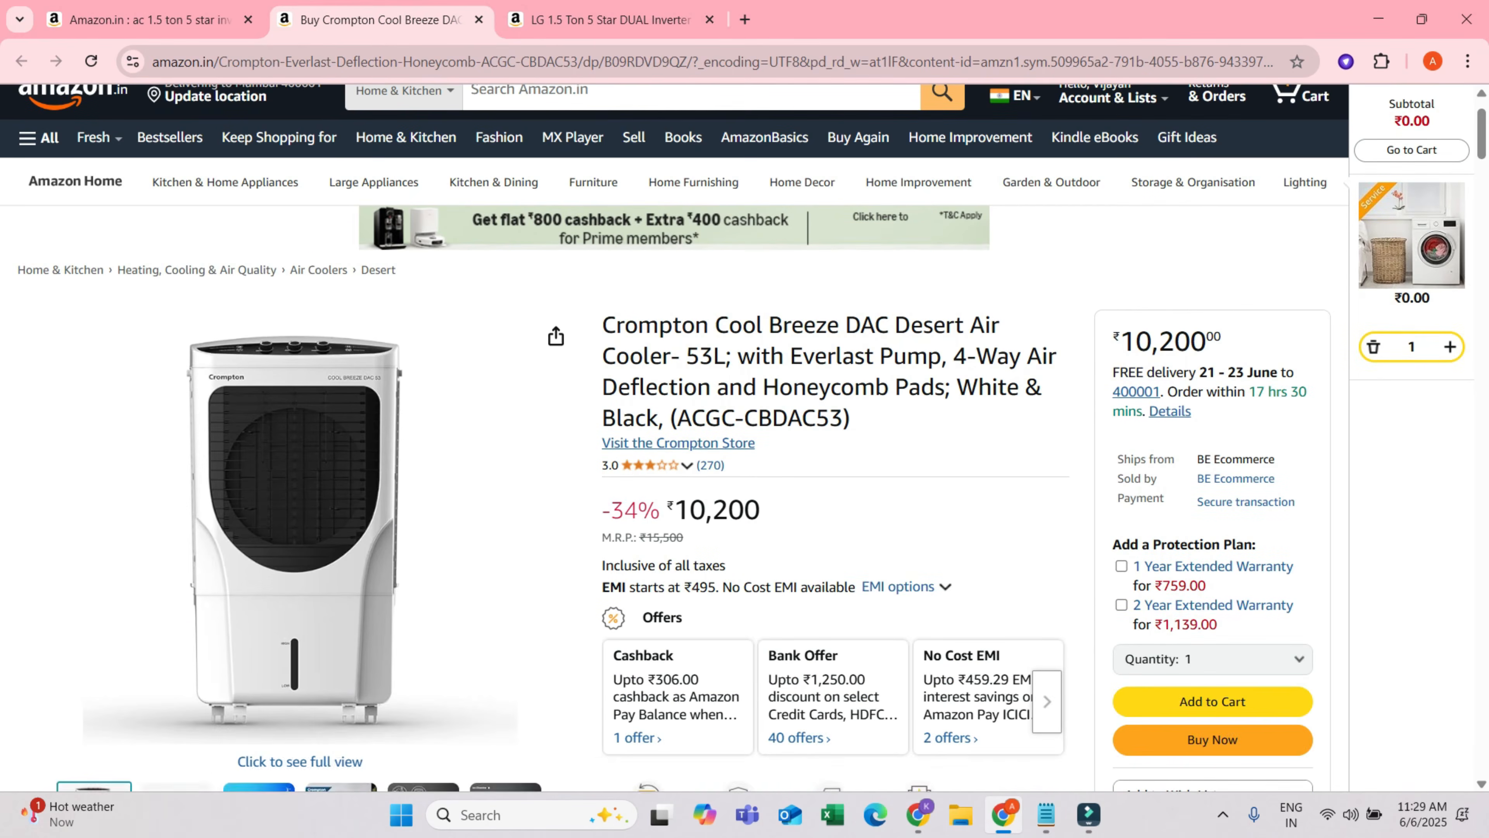
click(642, 465)
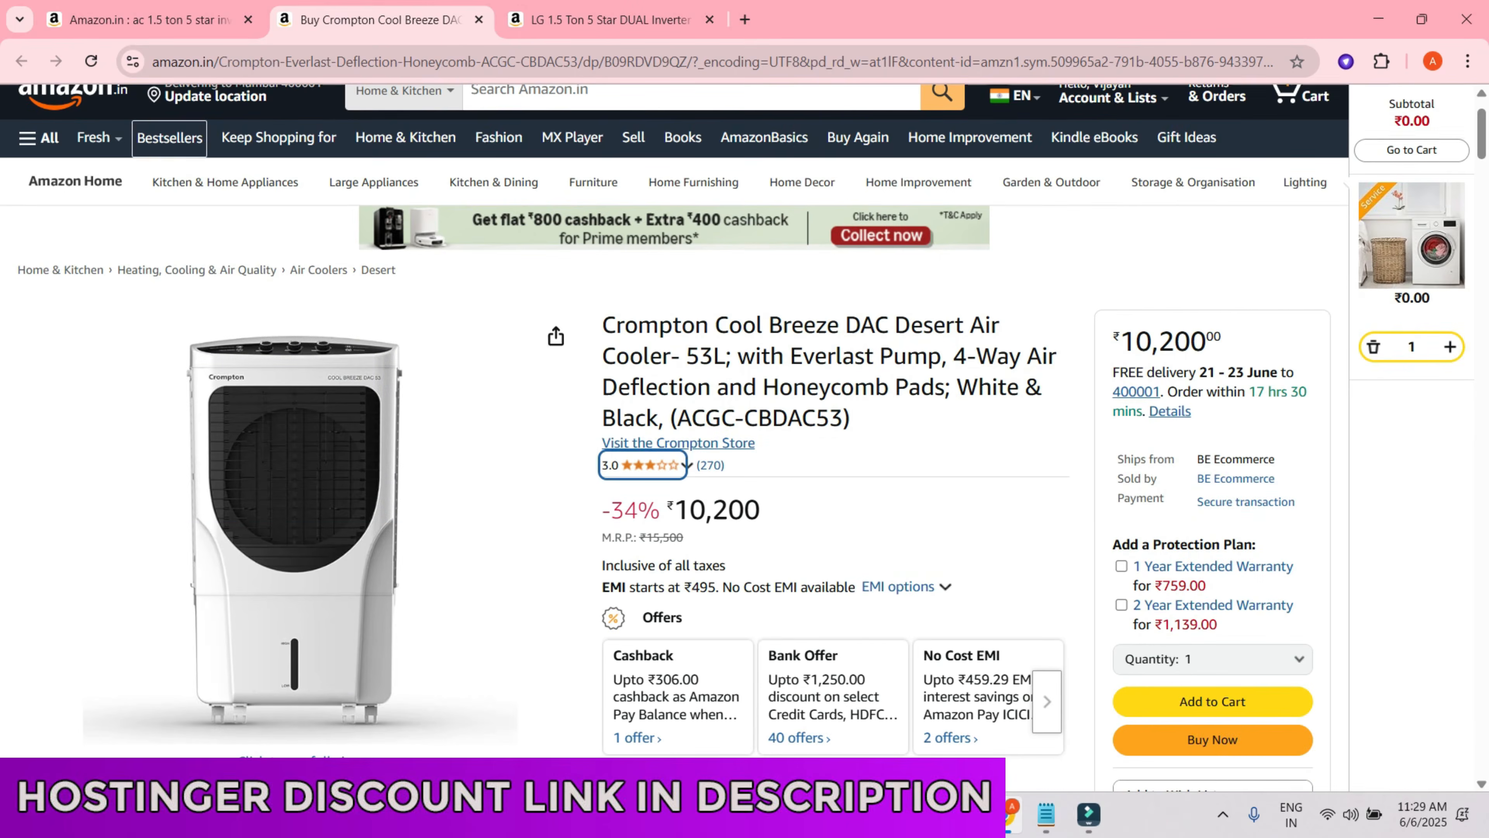
mouse_move(225, 183)
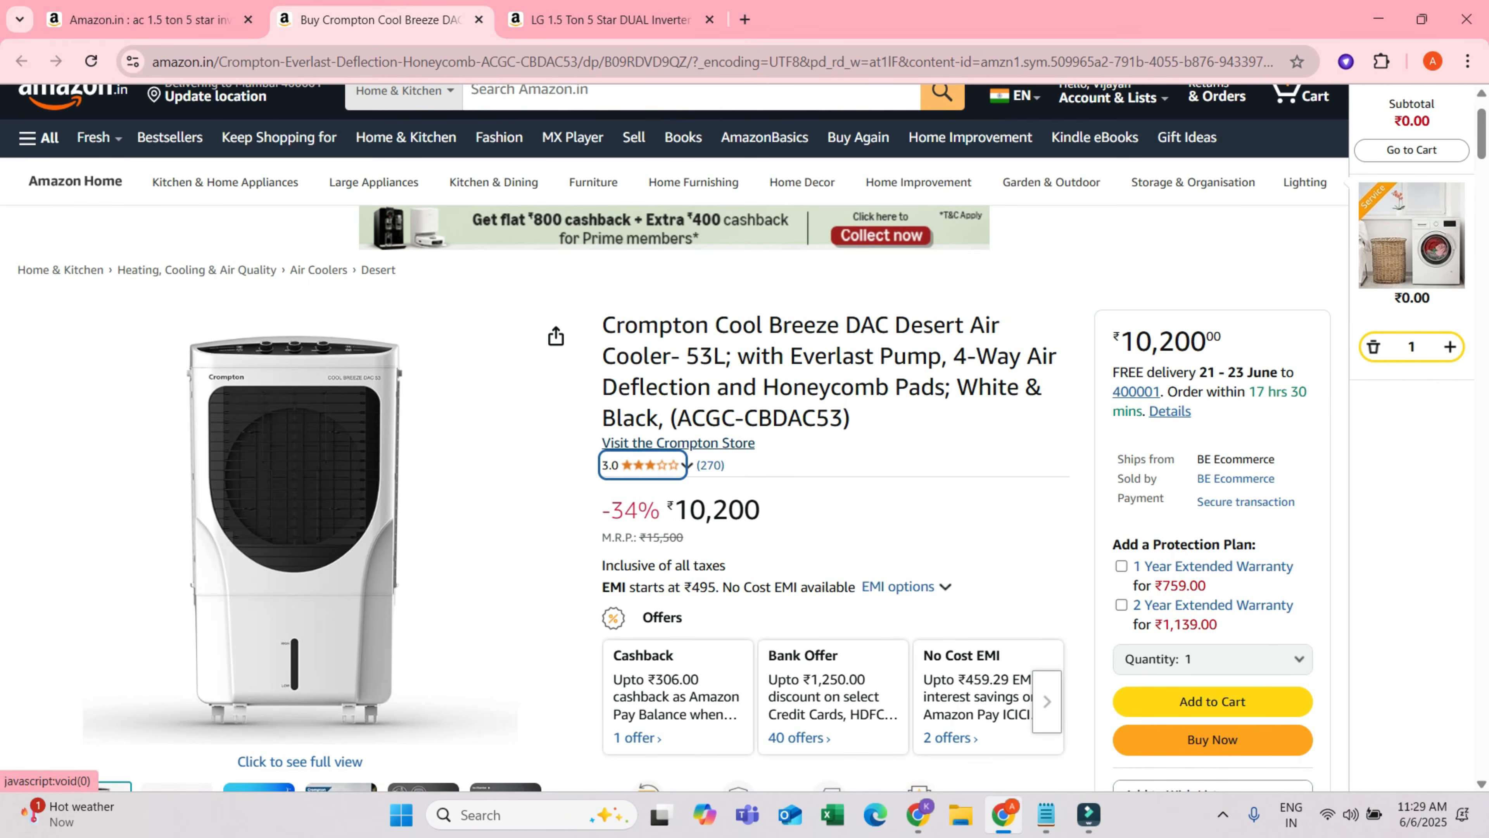
mouse_move(644, 464)
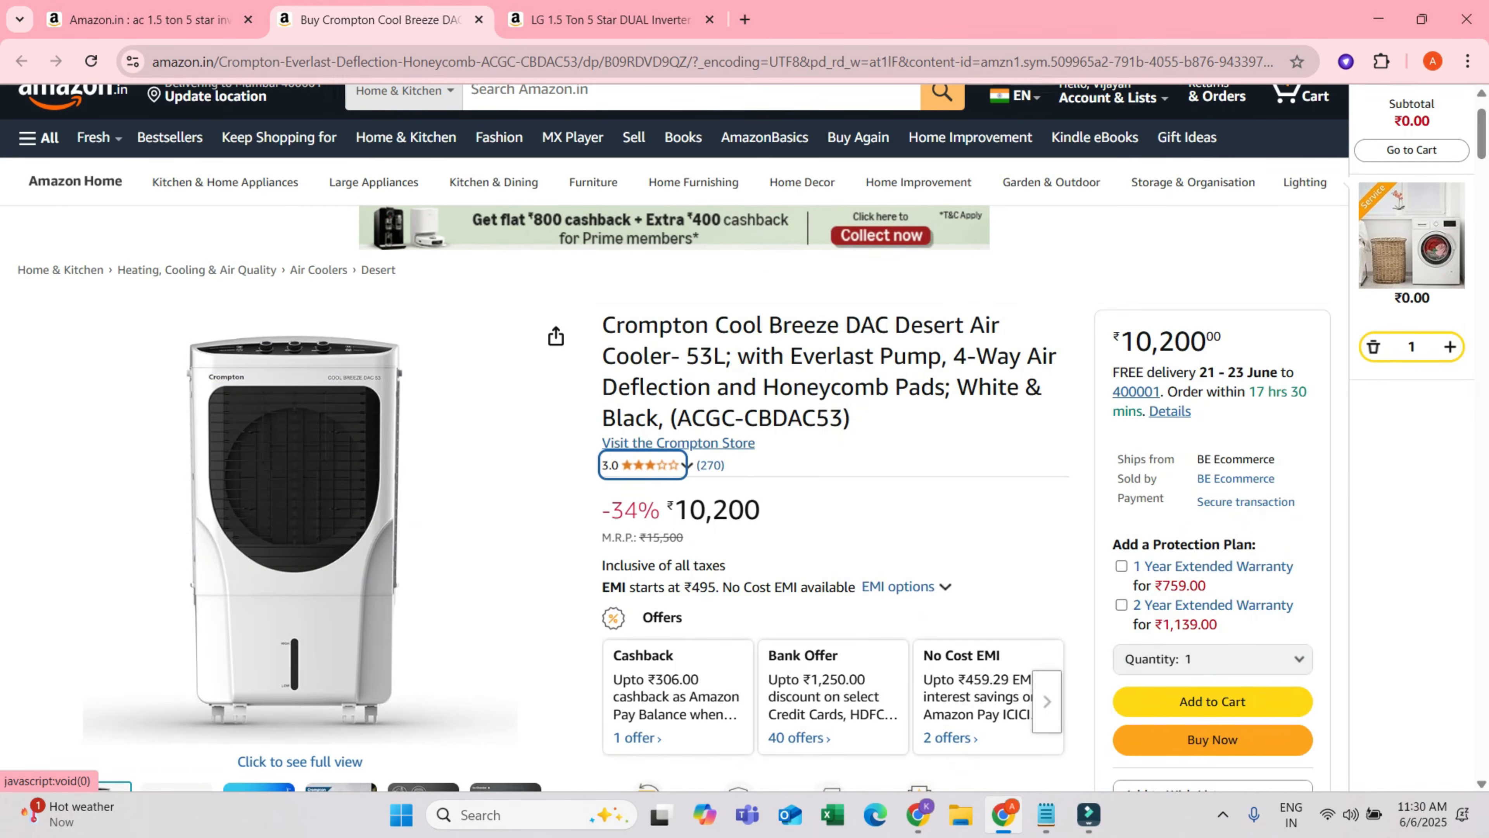
- Open the Bajaj DMH90 Neo 90L cooler from the Amazon homepage and close the Crompton cooler's tab
click(146, 19)
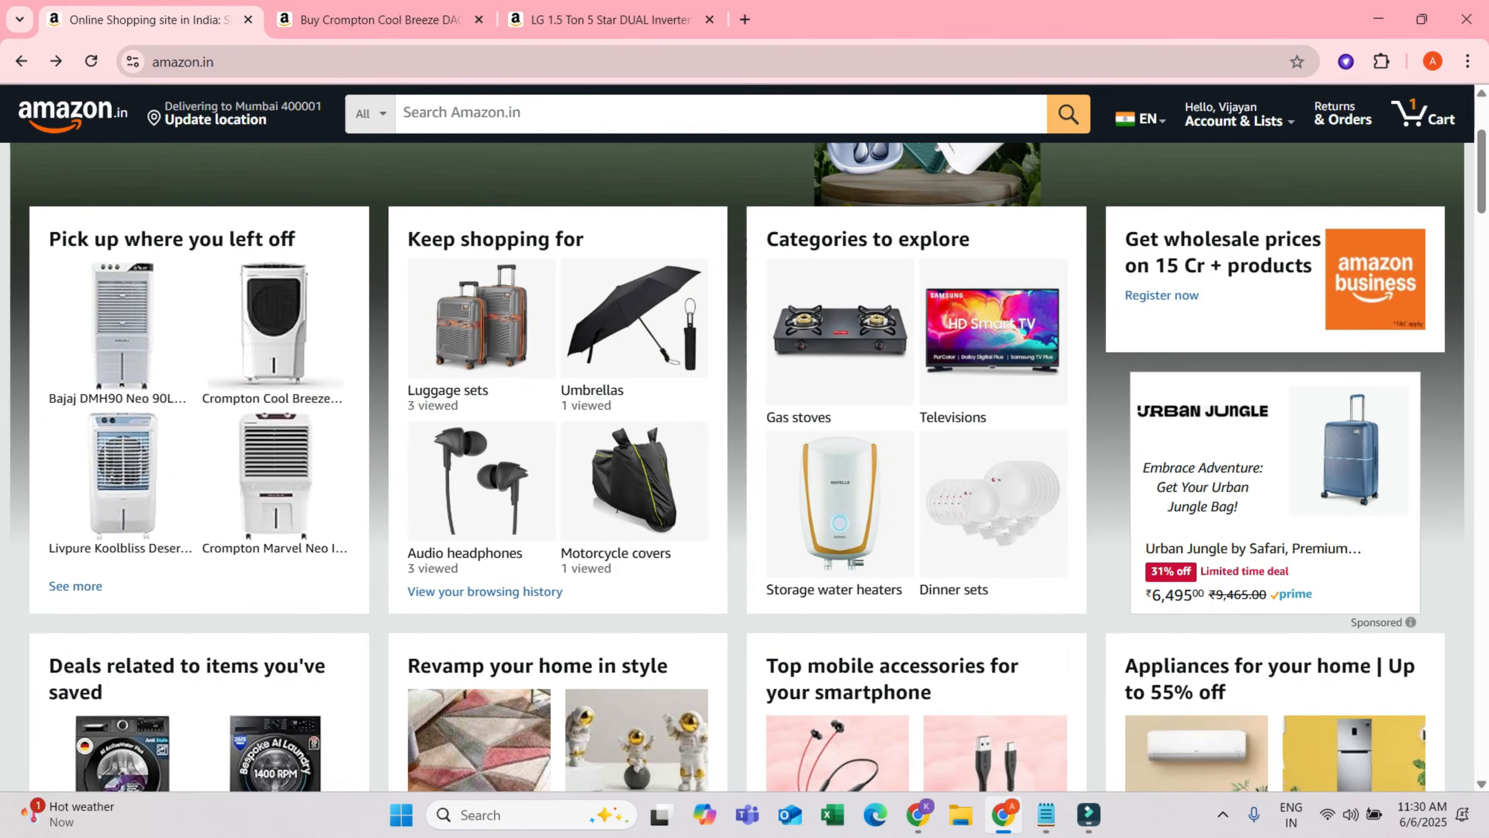
click(122, 326)
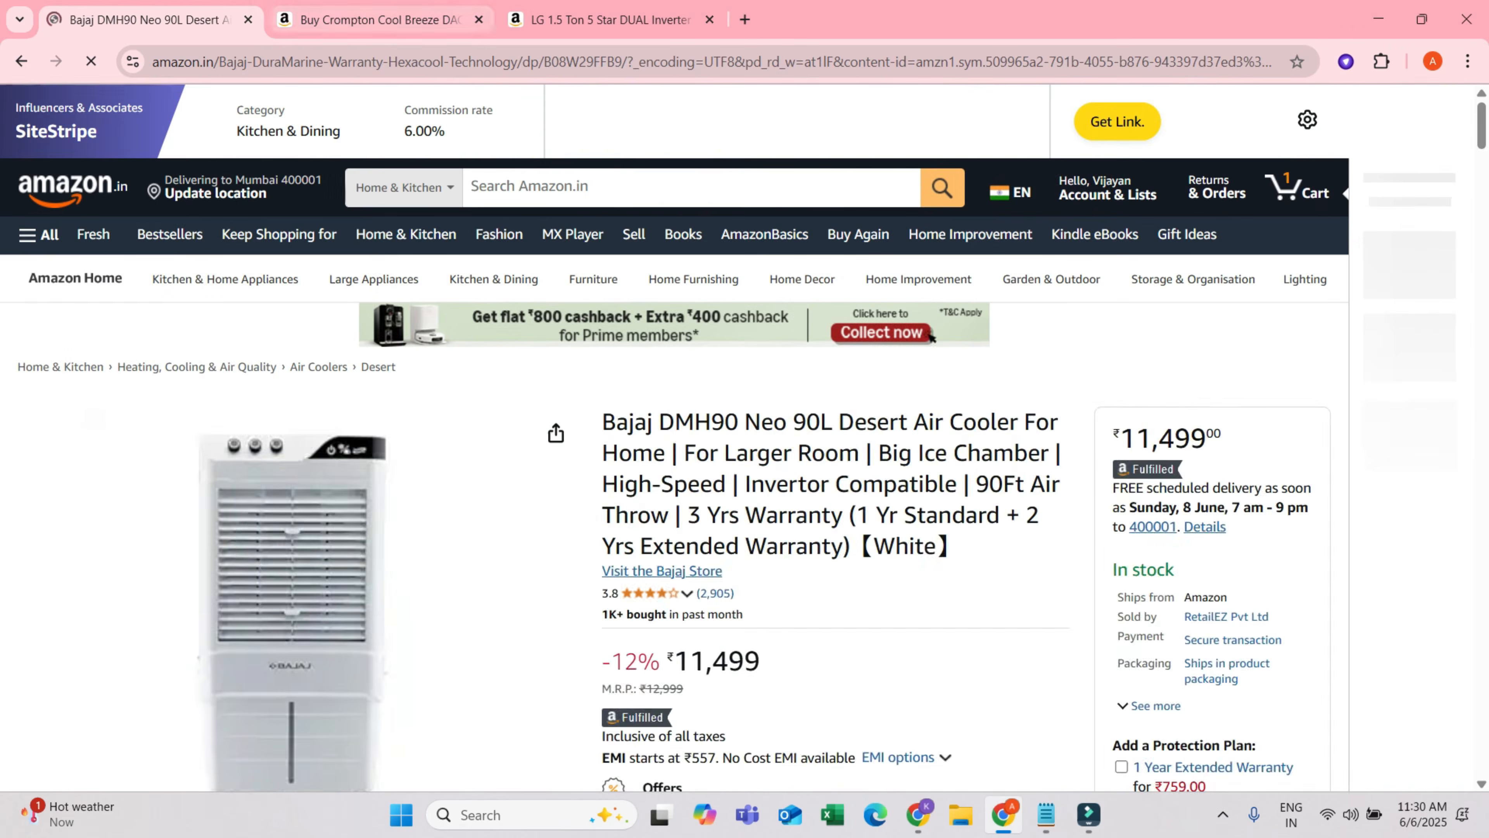
key(ctrl+Tab)
key(ctrl+w)
key(ctrl+shift+Tab)
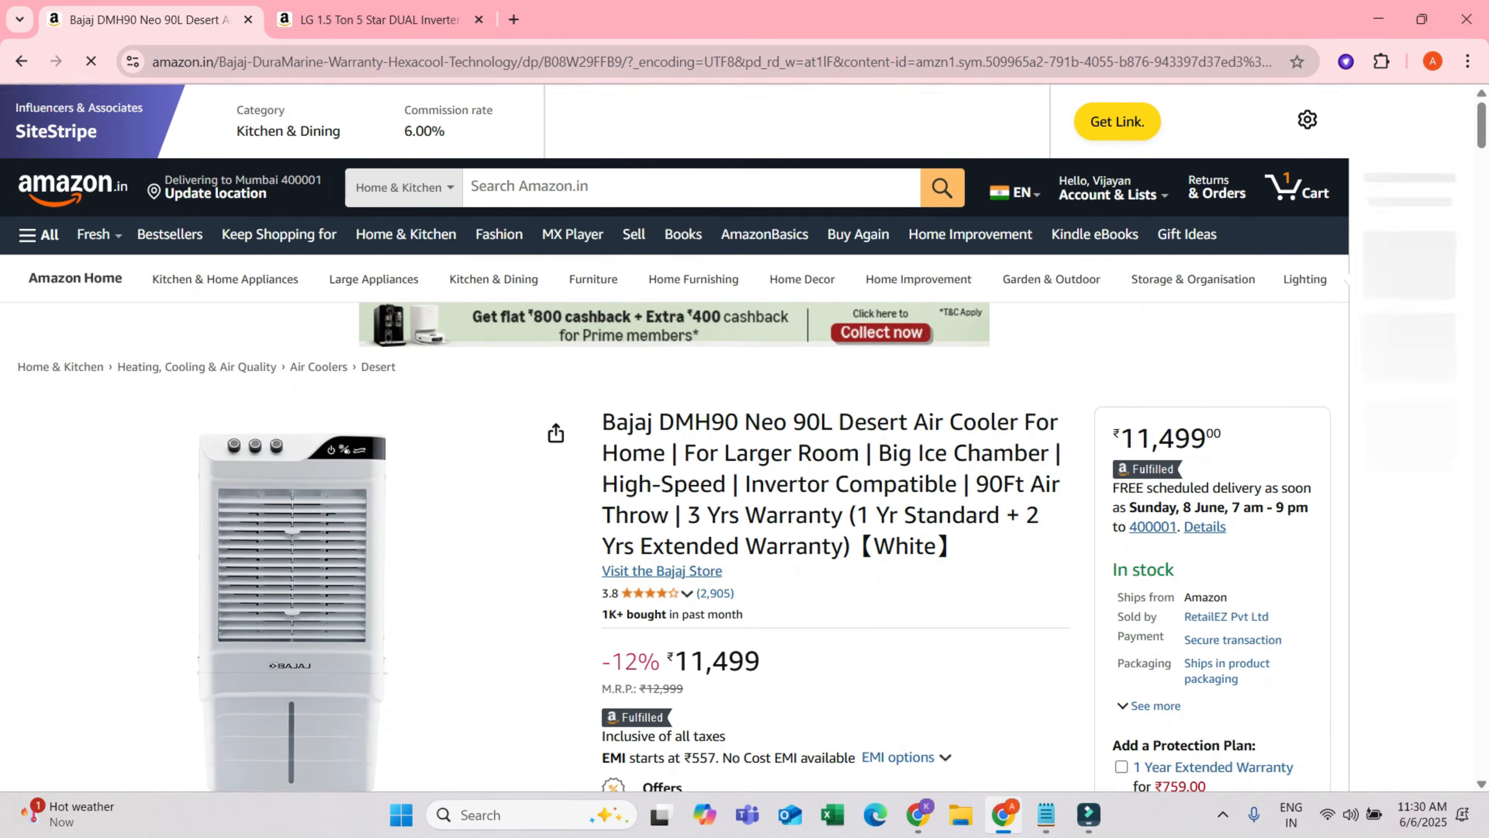
- Examine the Bajaj cooler's rating and details, and highlight "Bajaj DMH90 Neo 90L Desert Air Cooler" in its title
scroll(675, 440, down, 3)
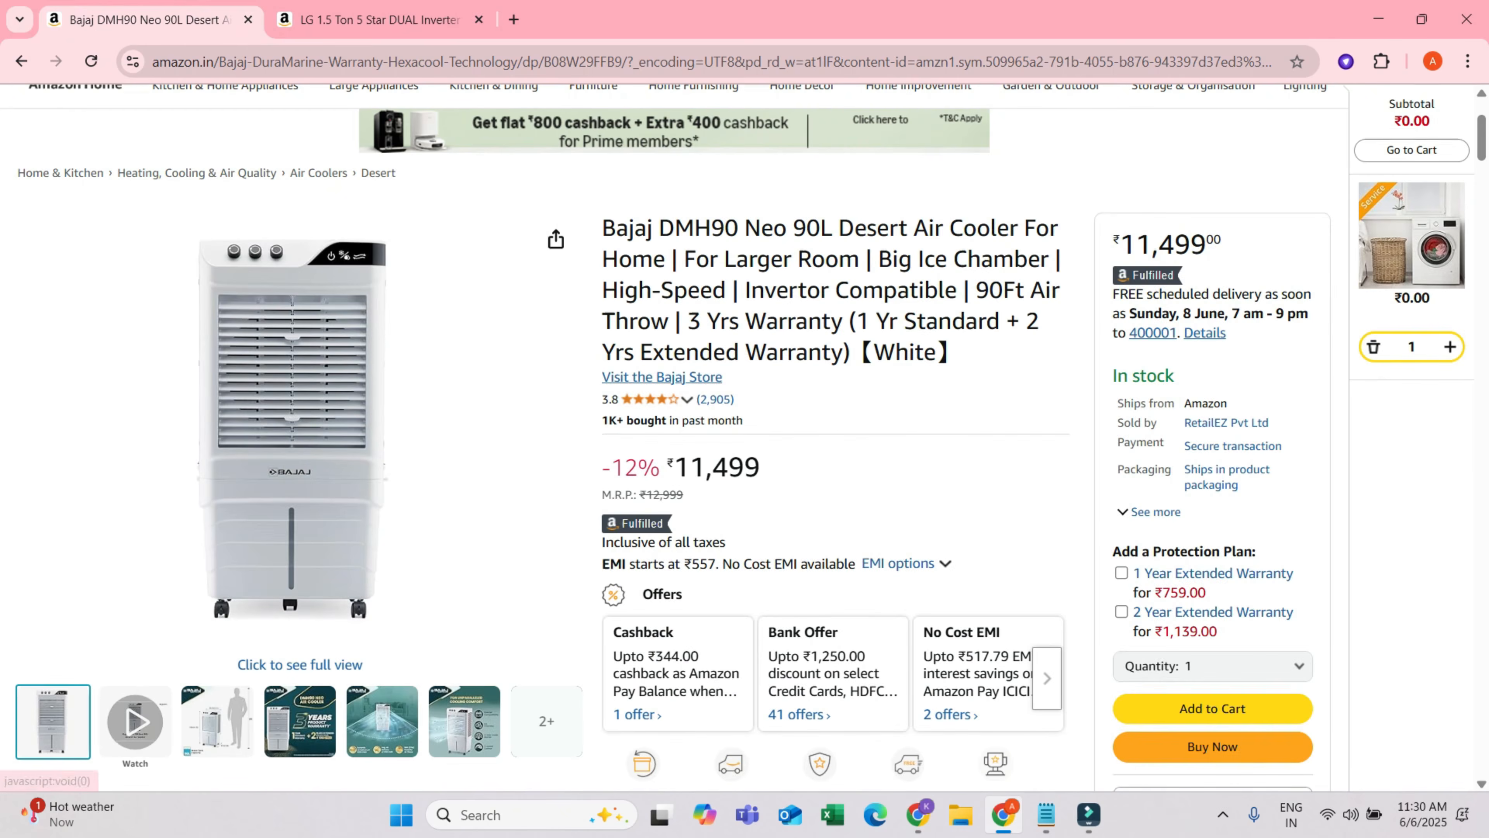
scroll(555, 231, up, 2)
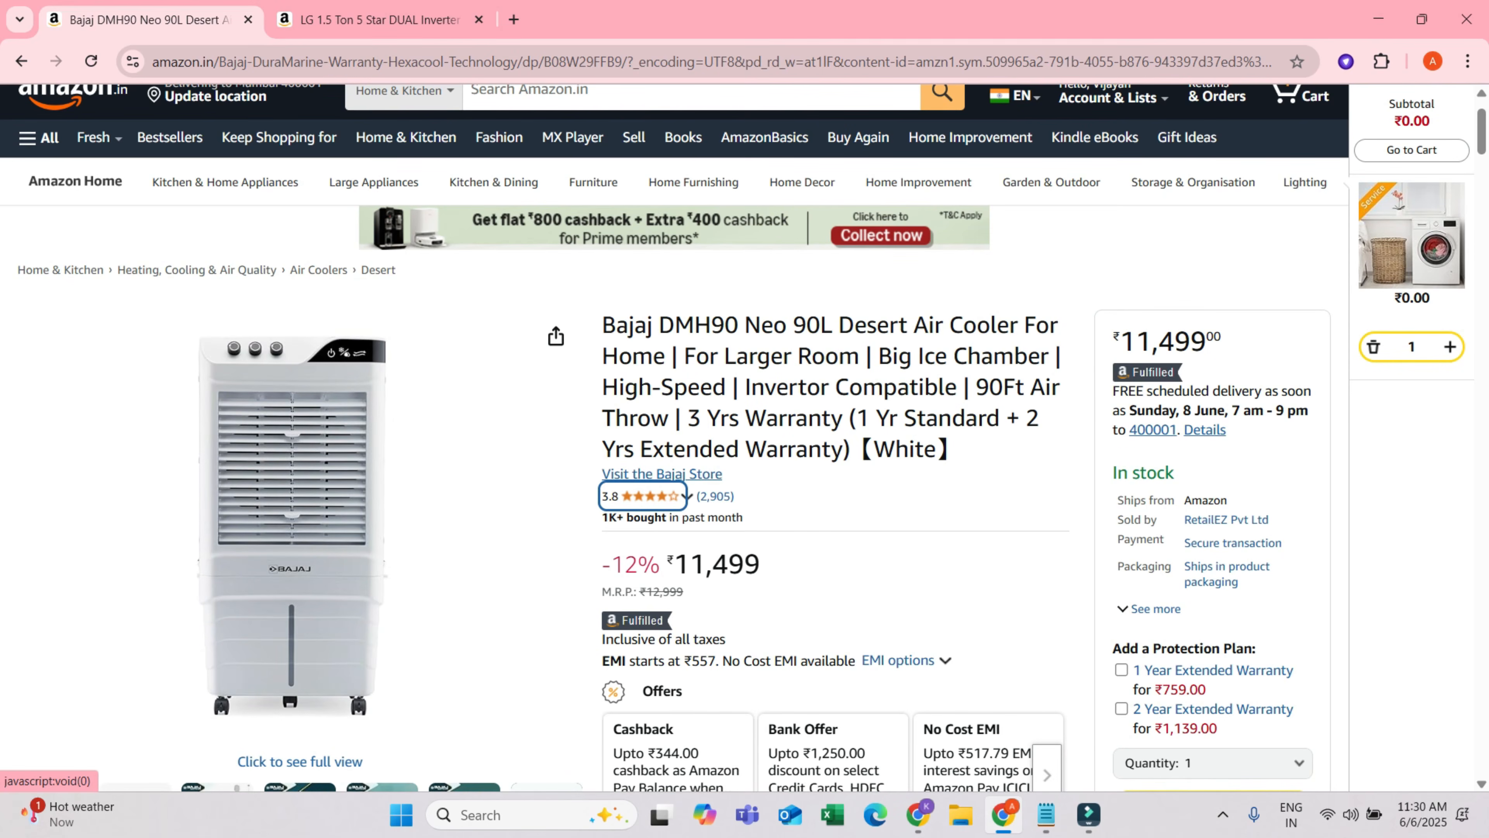
drag(603, 324, 1018, 324)
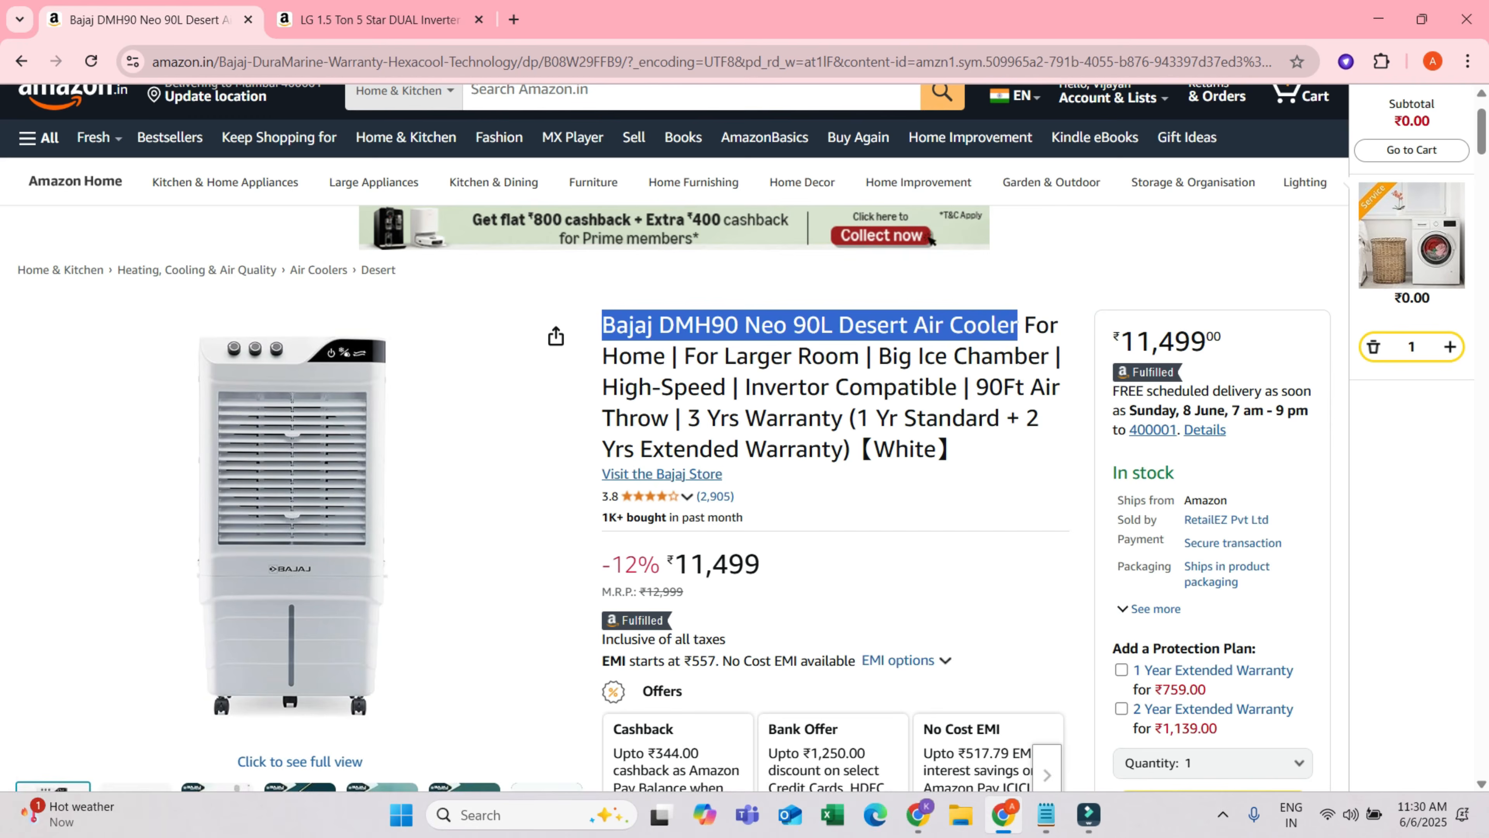
mouse_move(1046, 815)
click(944, 713)
click(486, 170)
click(549, 98)
drag(544, 98, 14, 98)
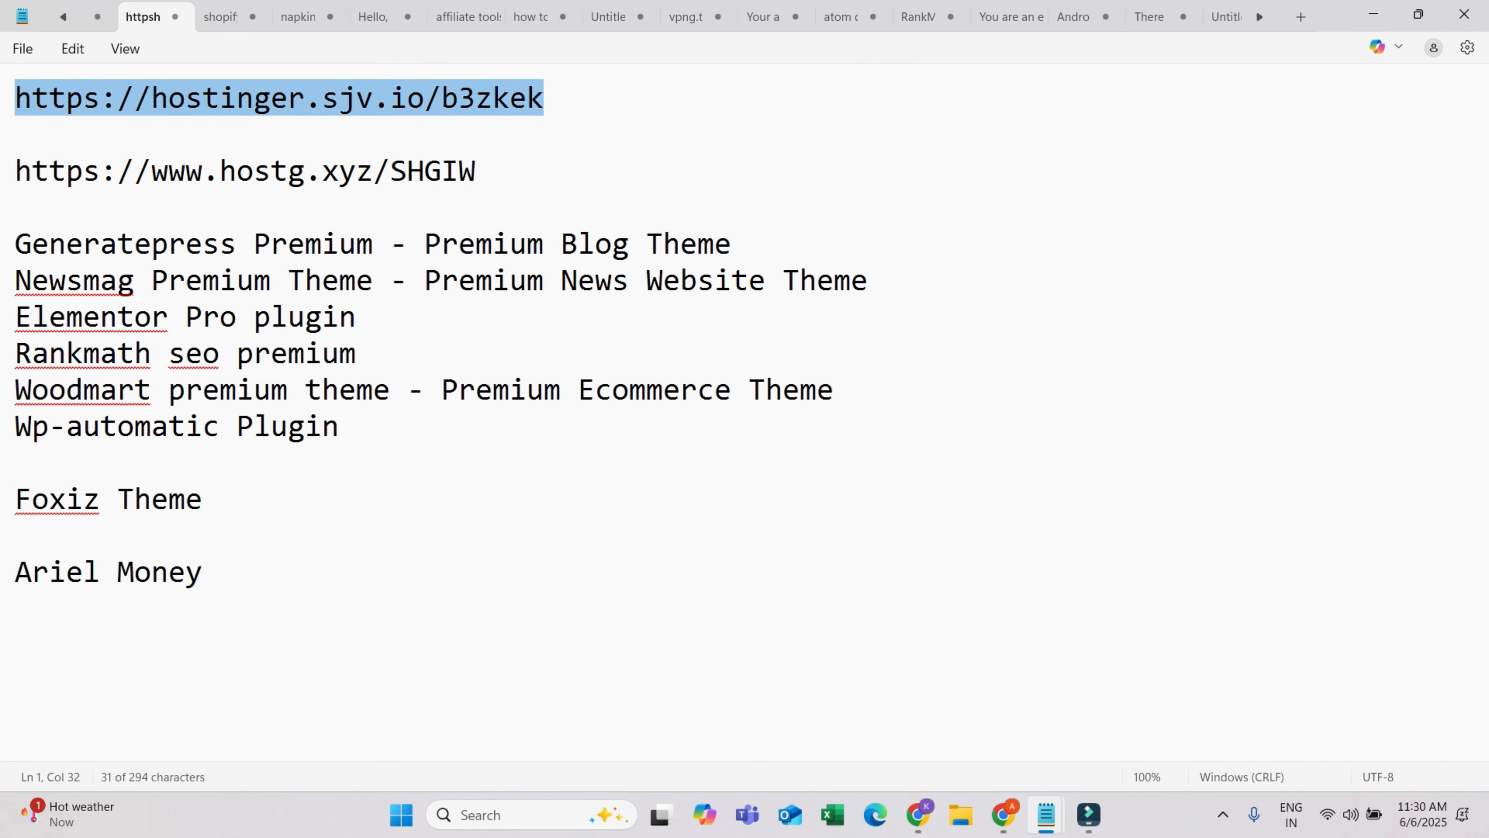
drag(545, 98, 15, 98)
click(919, 815)
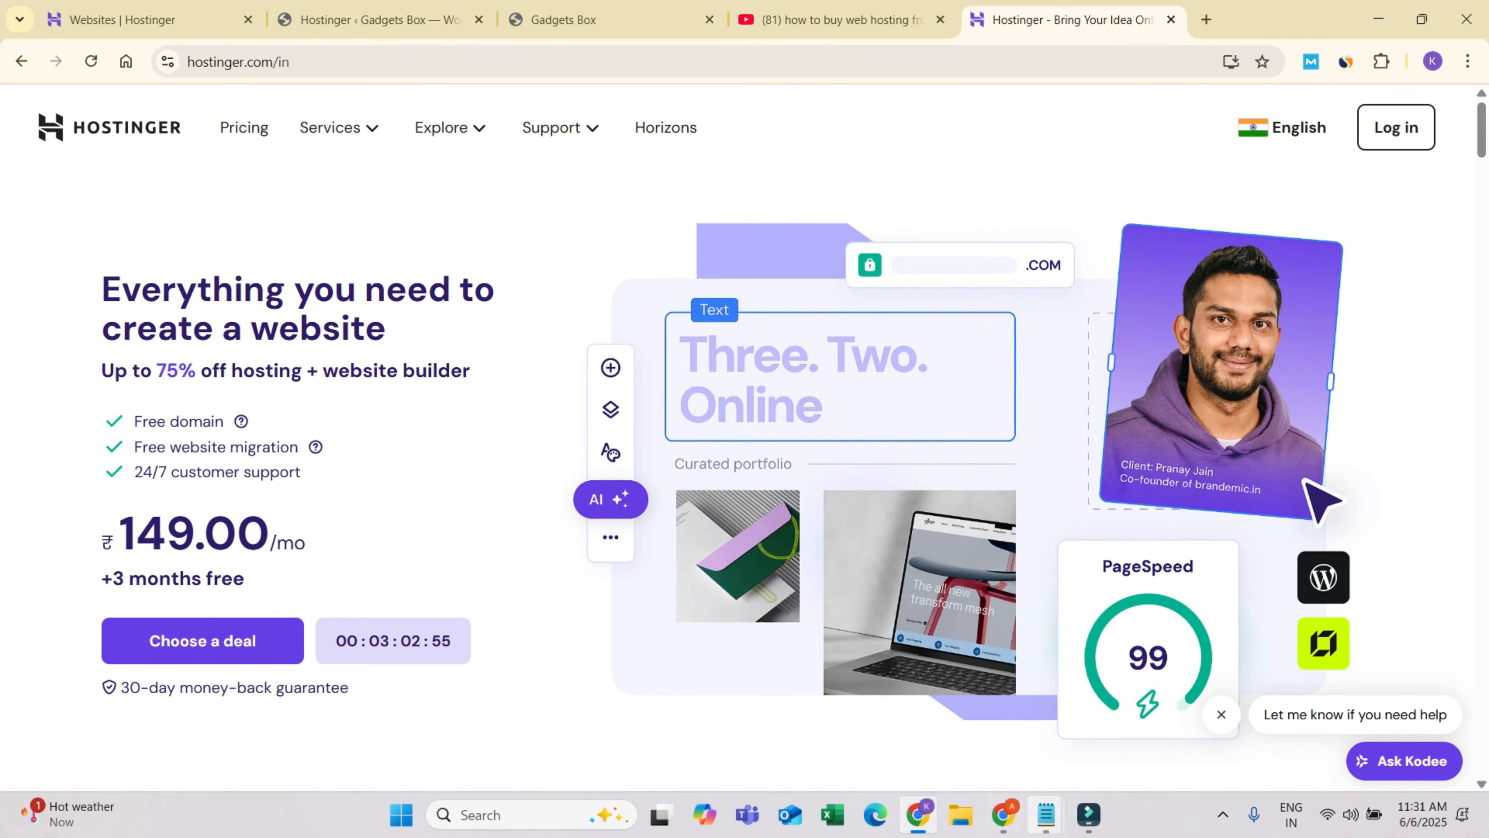
- Switch back to Notepad and highlight the list of themes and plugins from Generatepress Premium through Wp-automatic Plugin
mouse_move(1046, 816)
click(938, 710)
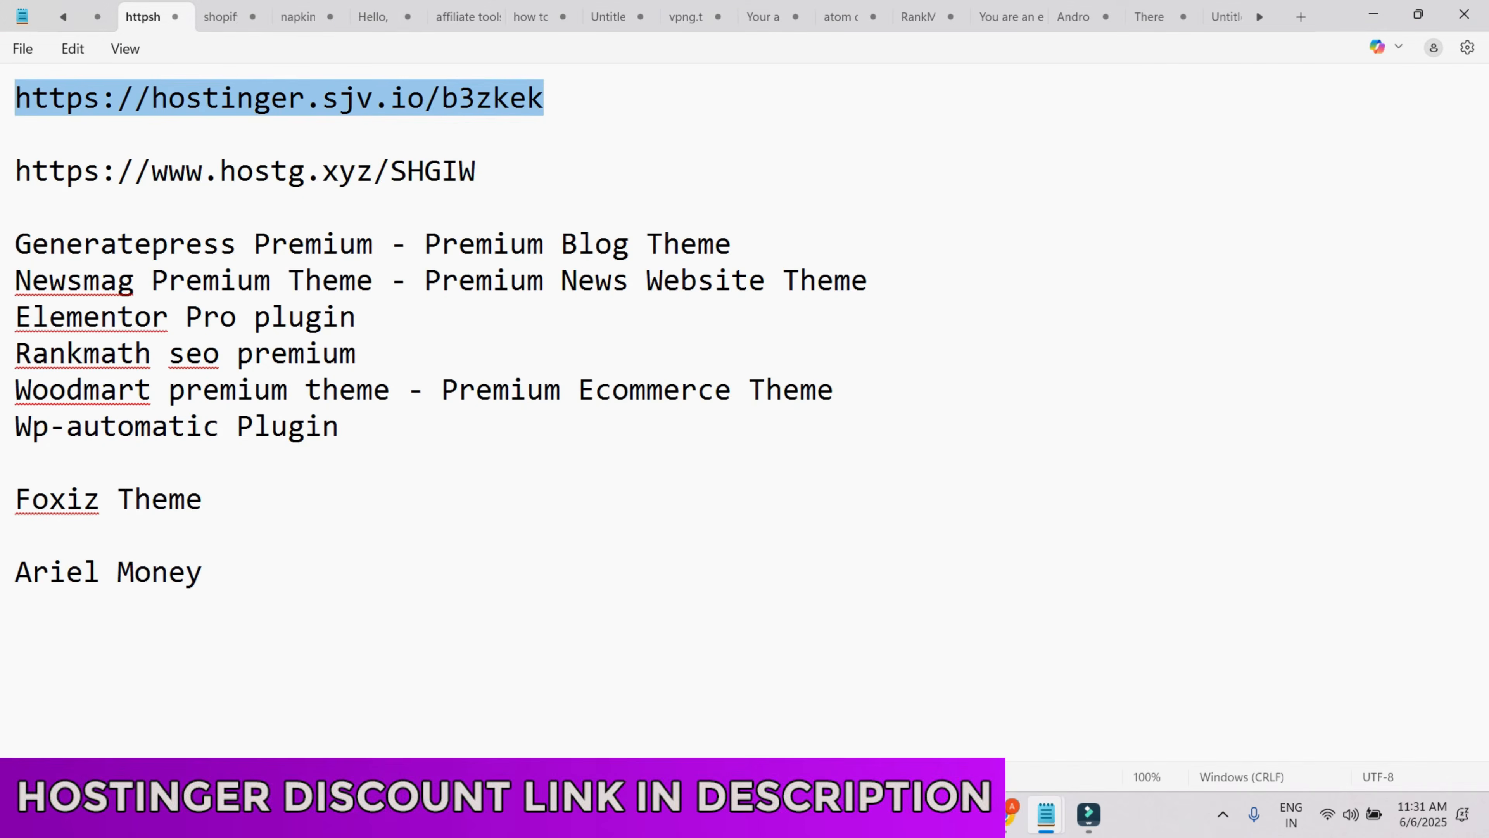
click(16, 244)
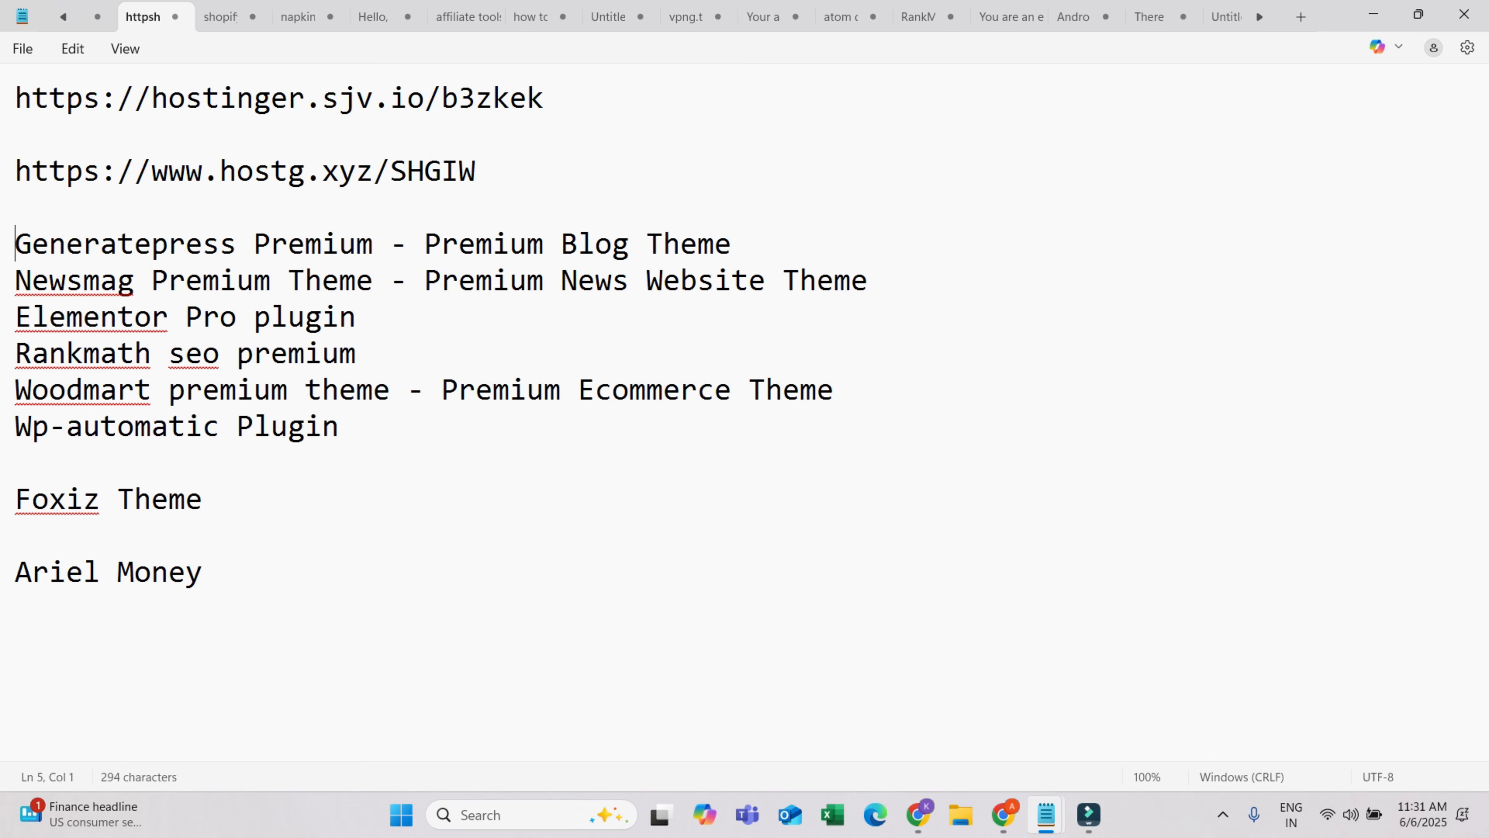
drag(16, 243, 17, 460)
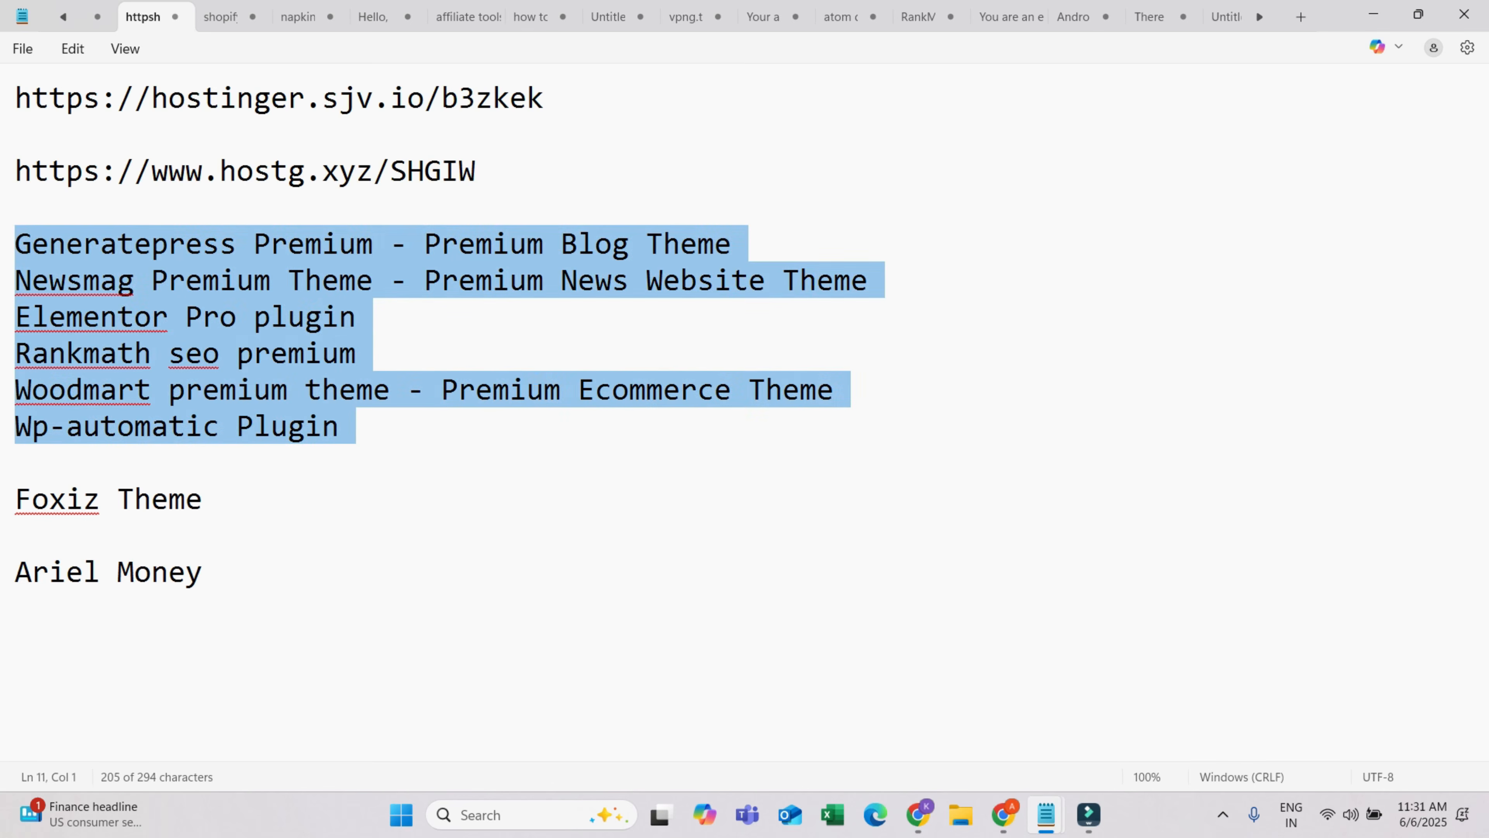
click(352, 426)
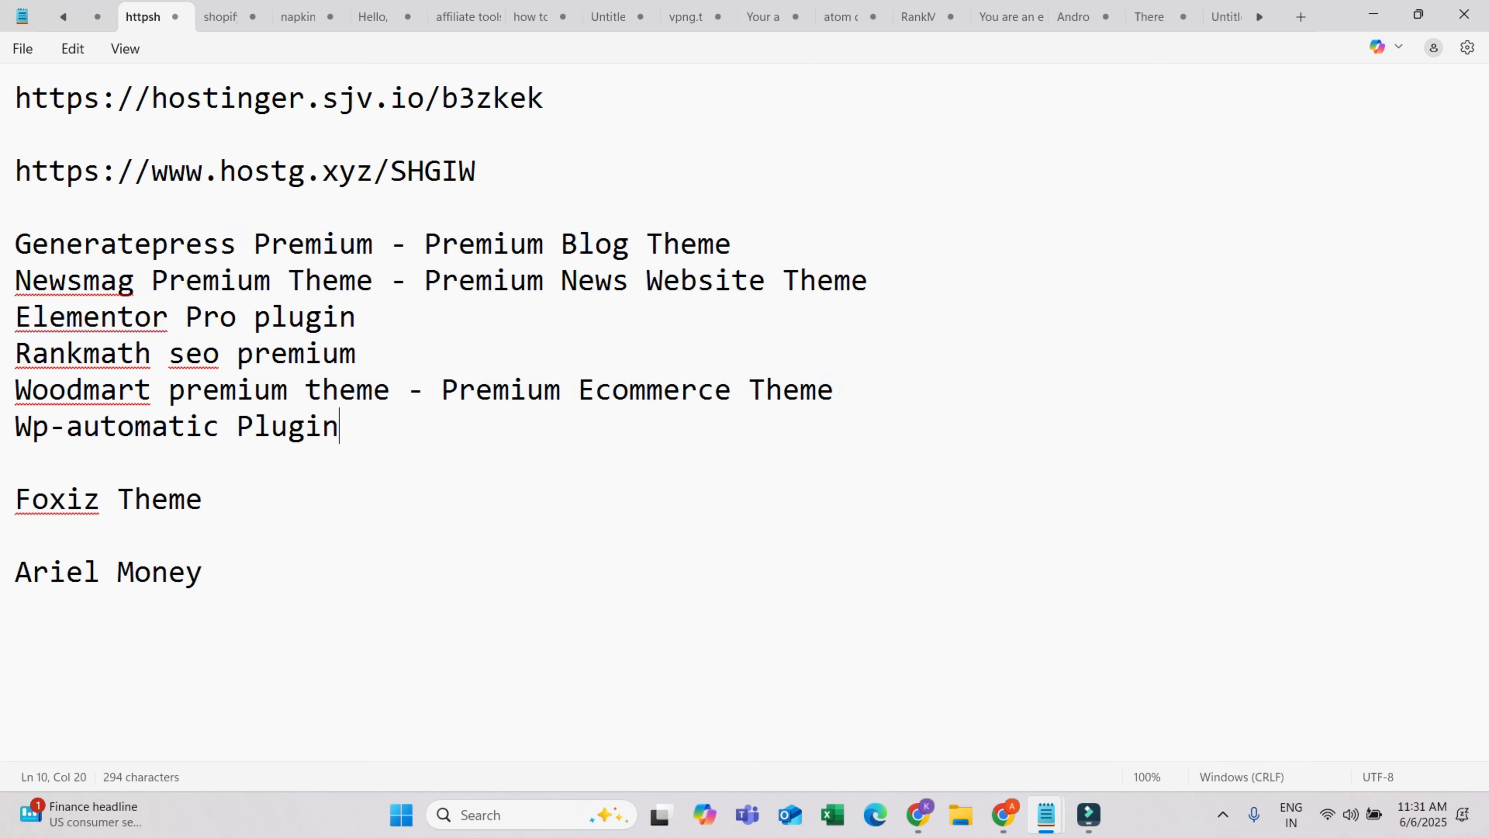
drag(16, 244, 339, 426)
- Highlight the Generatepress Premium line, the Wp-automatic Plugin line, and the Elementor Pro plugin and Rankmath seo premium lines in turn
click(8, 244)
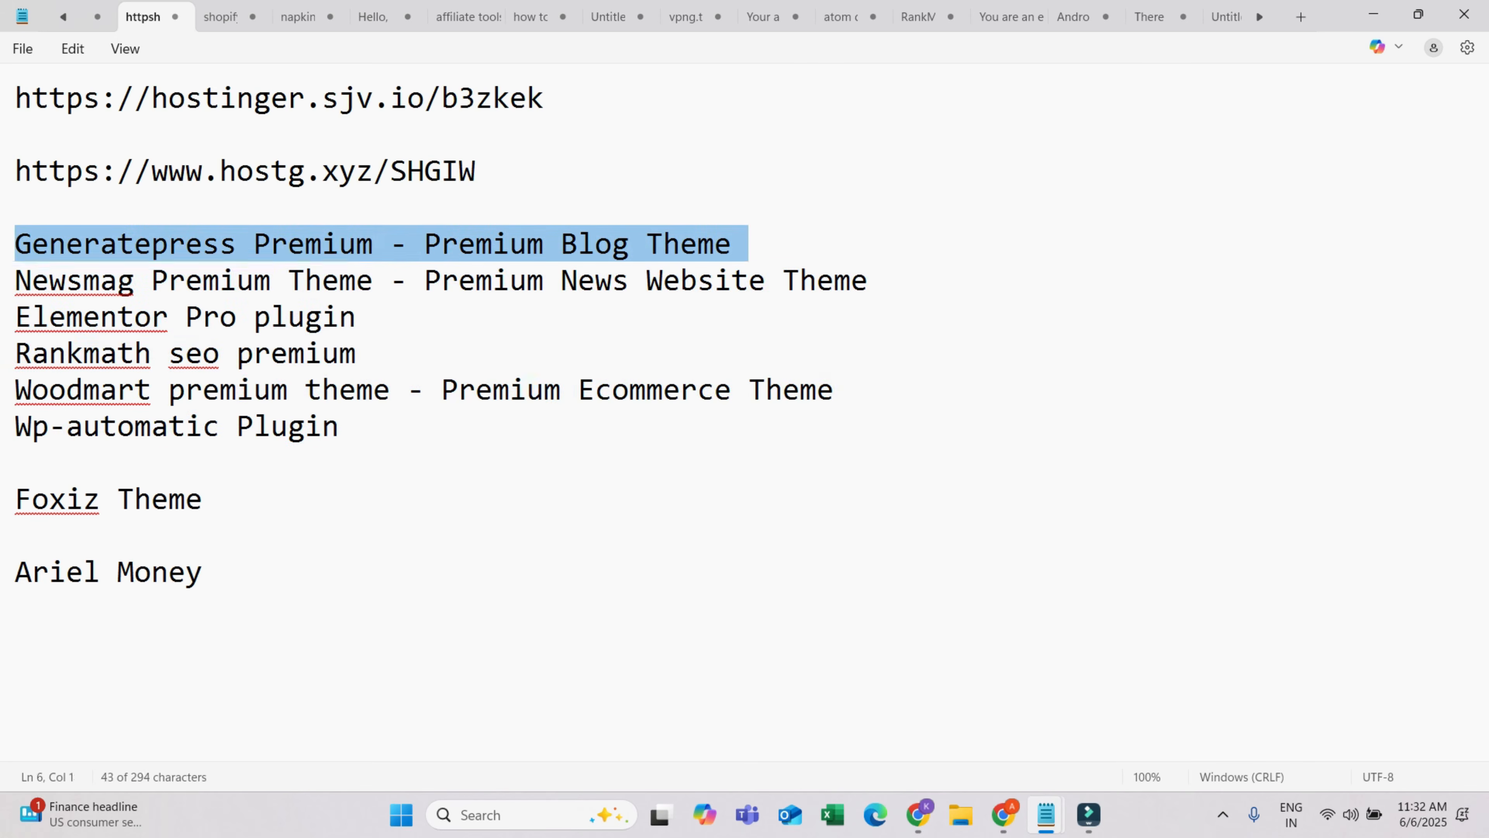
click(32, 244)
click(15, 280)
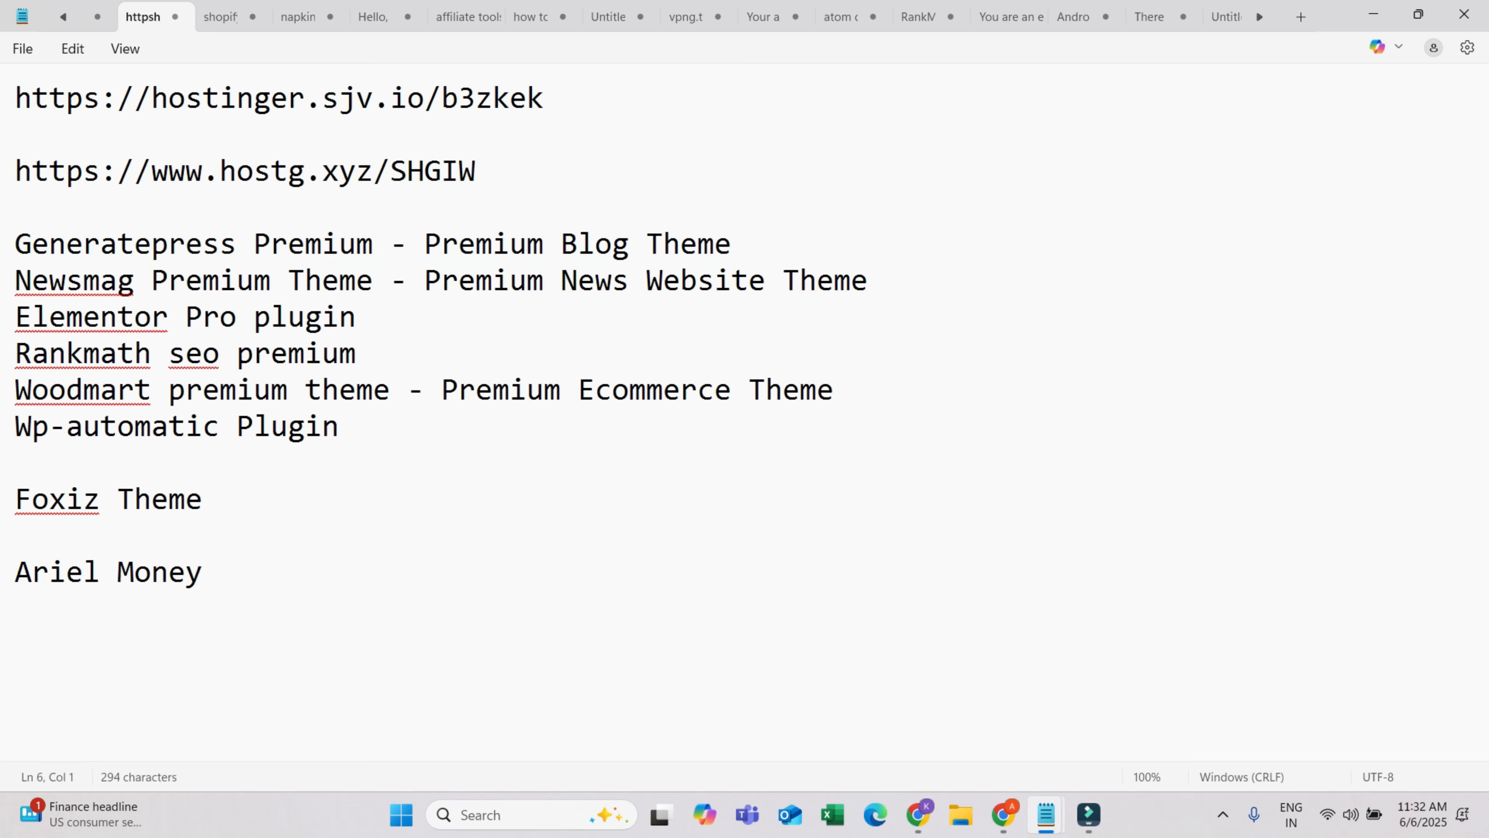
click(339, 426)
mouse_move(15, 425)
mouse_down()
mouse_move(339, 426)
mouse_move(15, 426)
mouse_up()
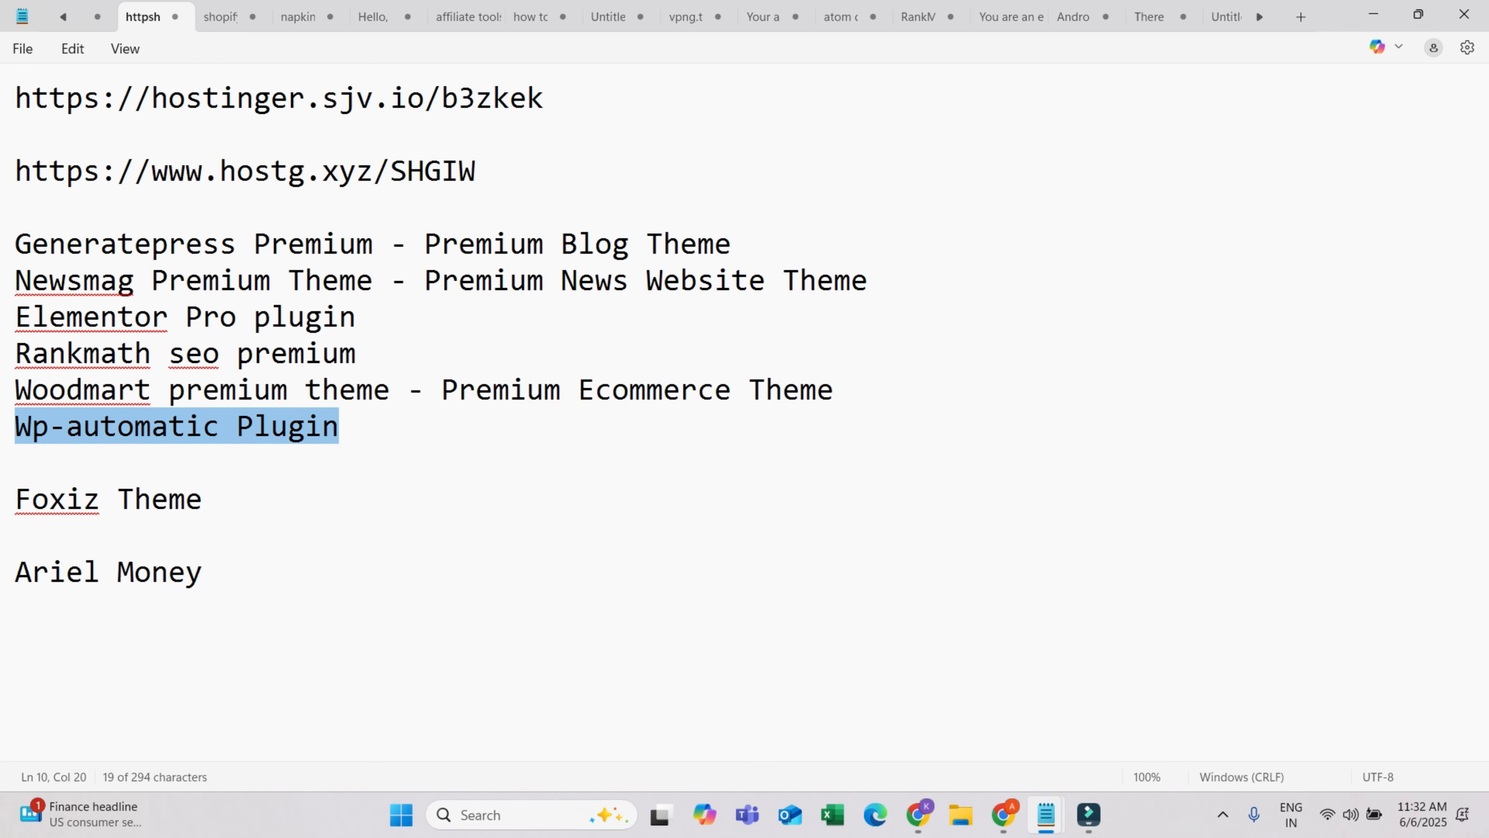
drag(339, 425, 15, 426)
drag(15, 317, 16, 389)
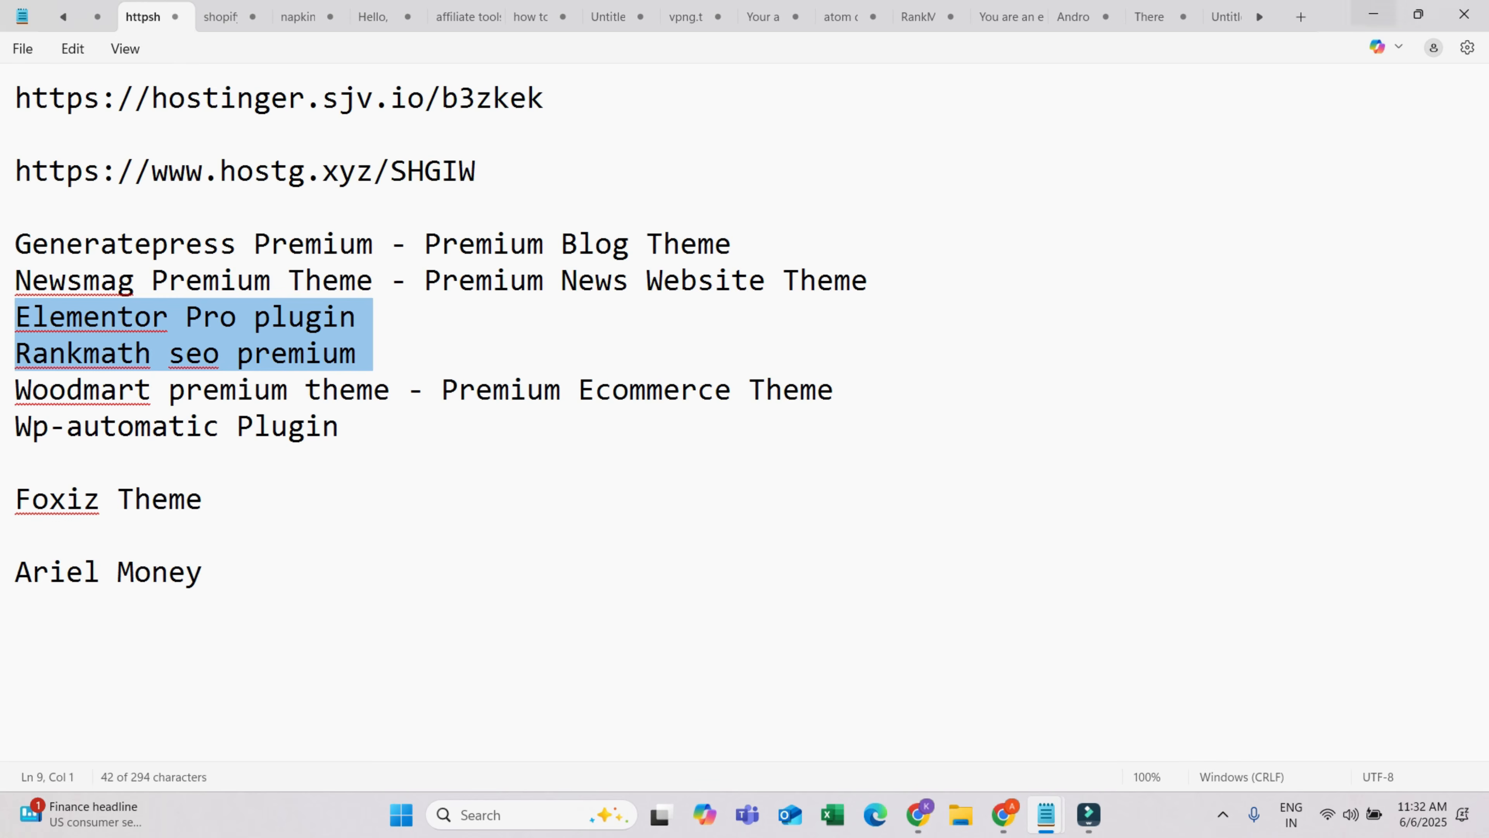
- Minimize Notepad, open Hostinger's Managed hosting for WordPress page, and go to its hosting plans
click(1373, 14)
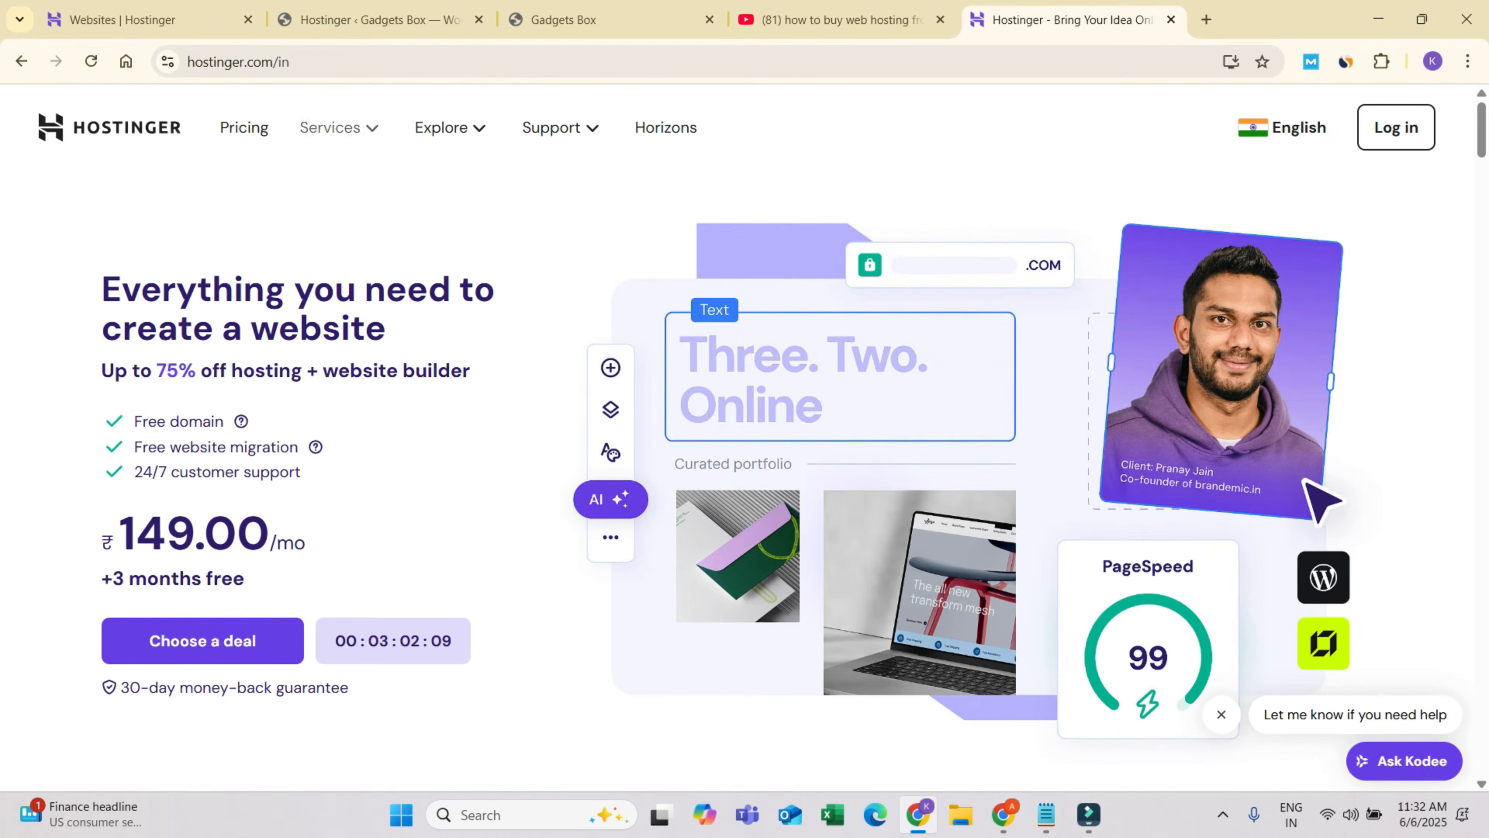
click(330, 127)
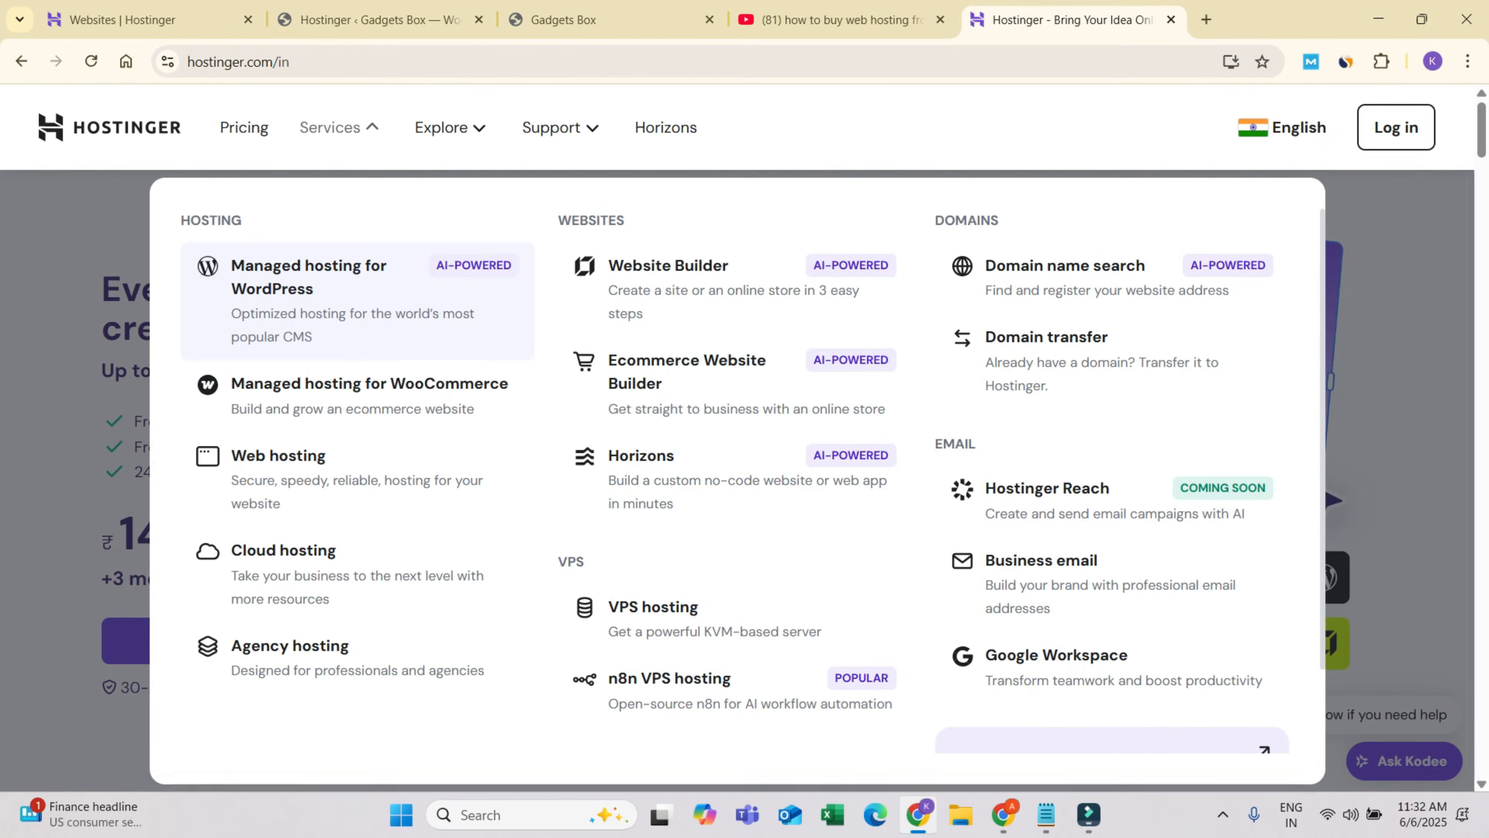
click(309, 277)
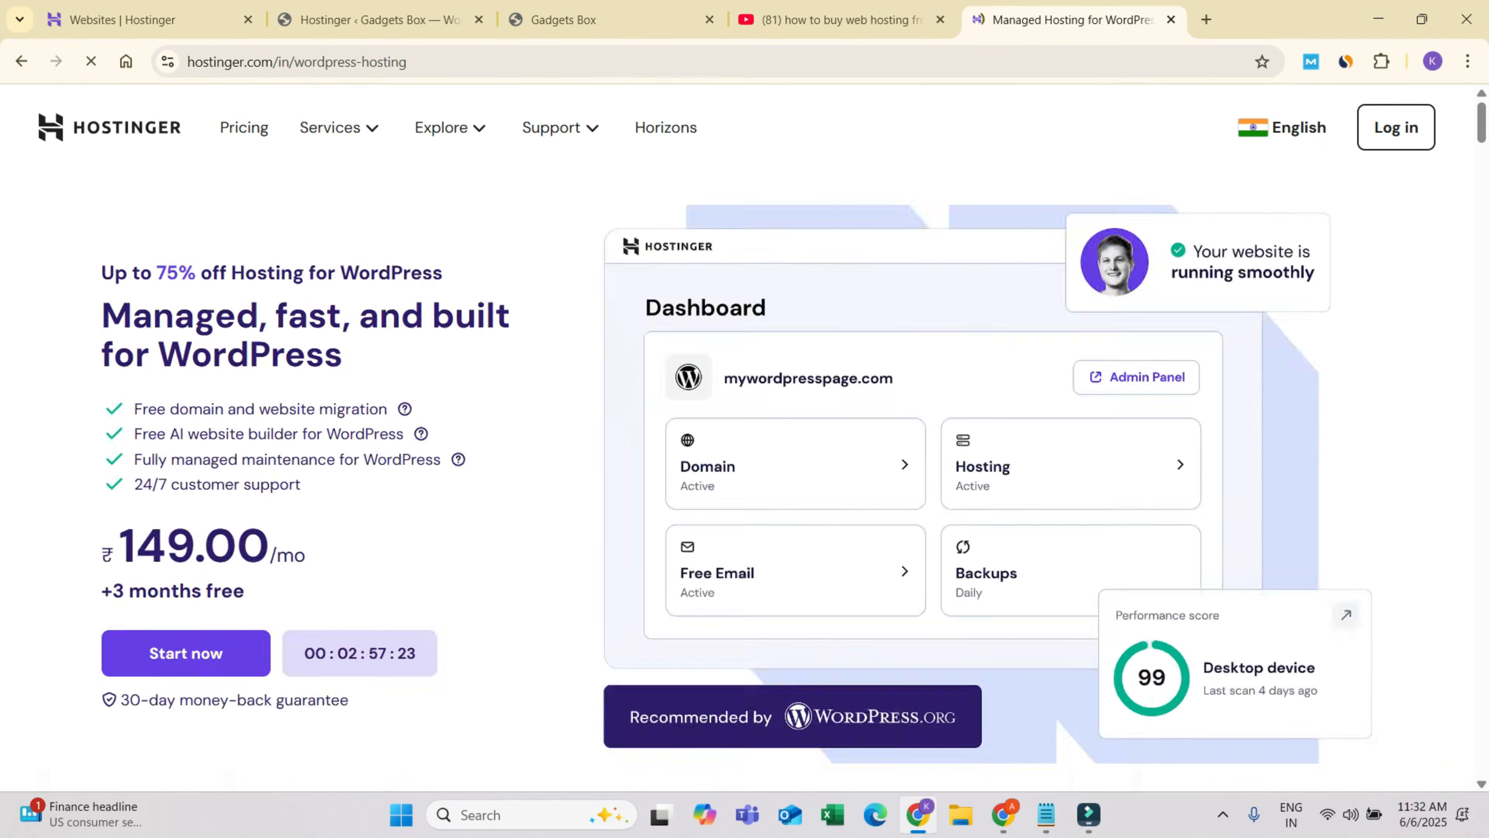
scroll(744, 434, down, 10)
scroll(745, 434, down, 10)
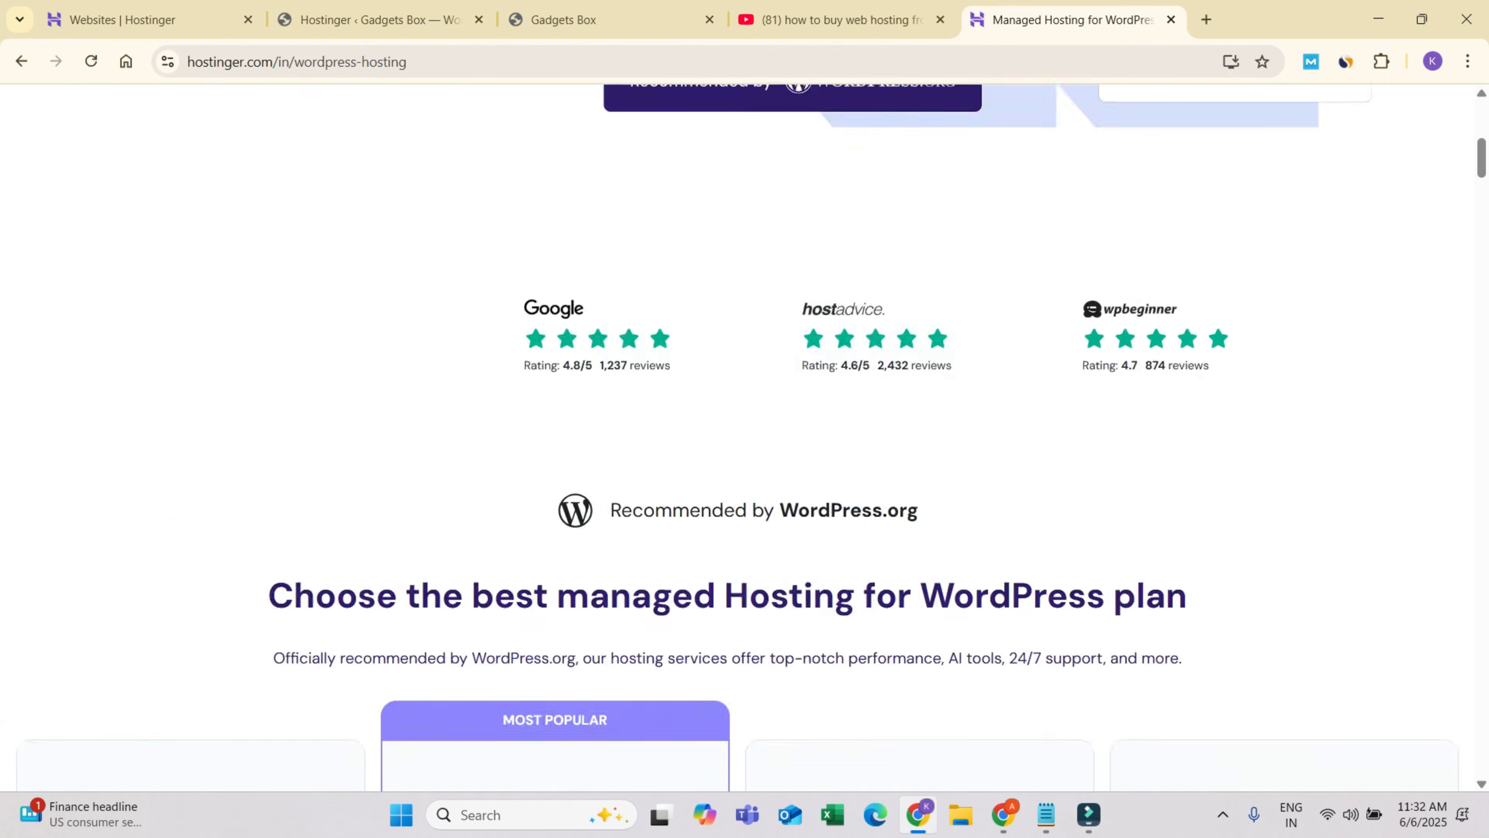
- Choose the Business managed WordPress hosting plan and review the available billing periods in the cart
scroll(745, 434, up, 4)
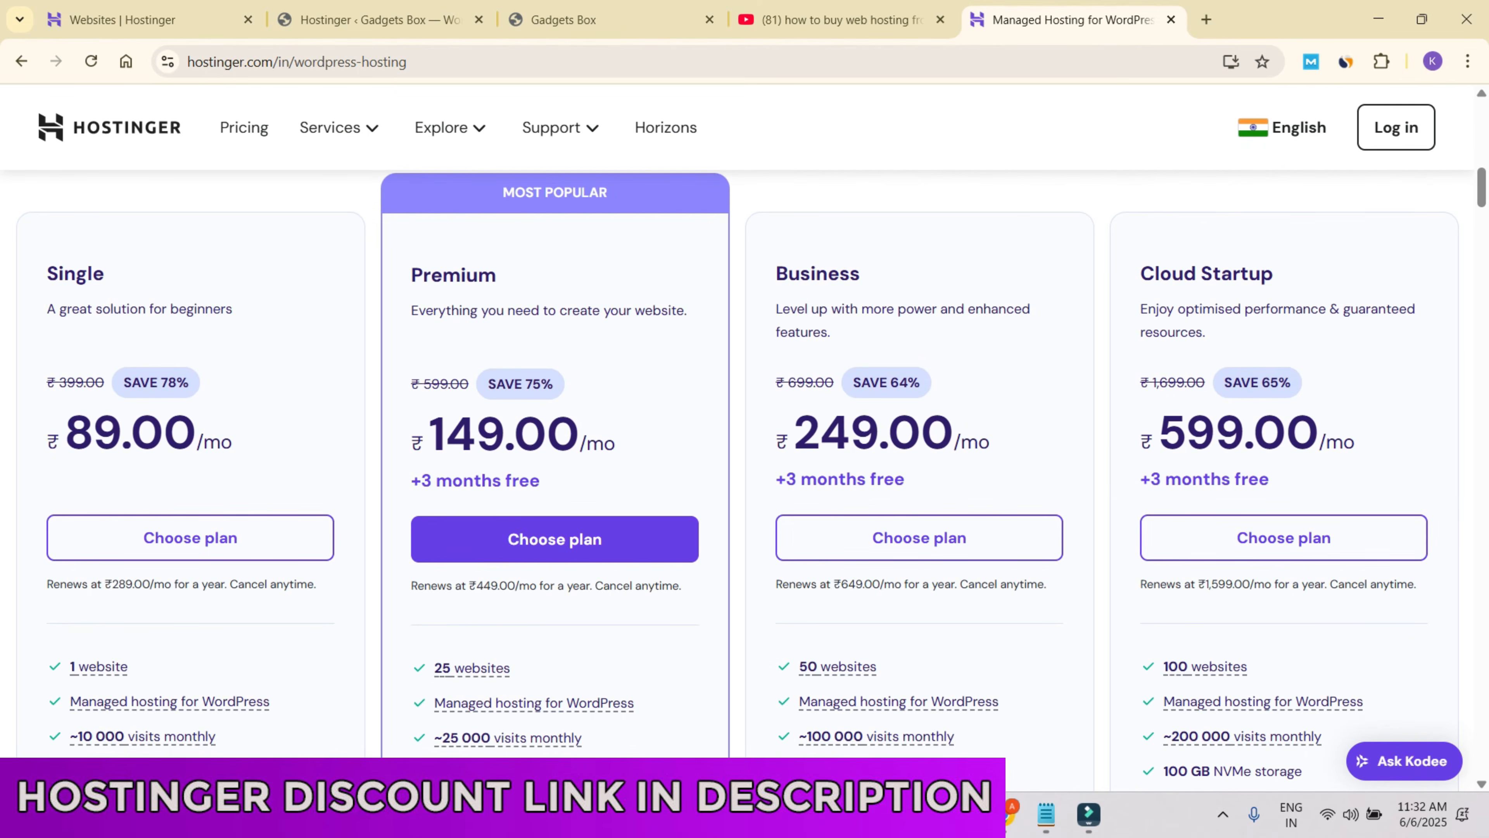
click(918, 537)
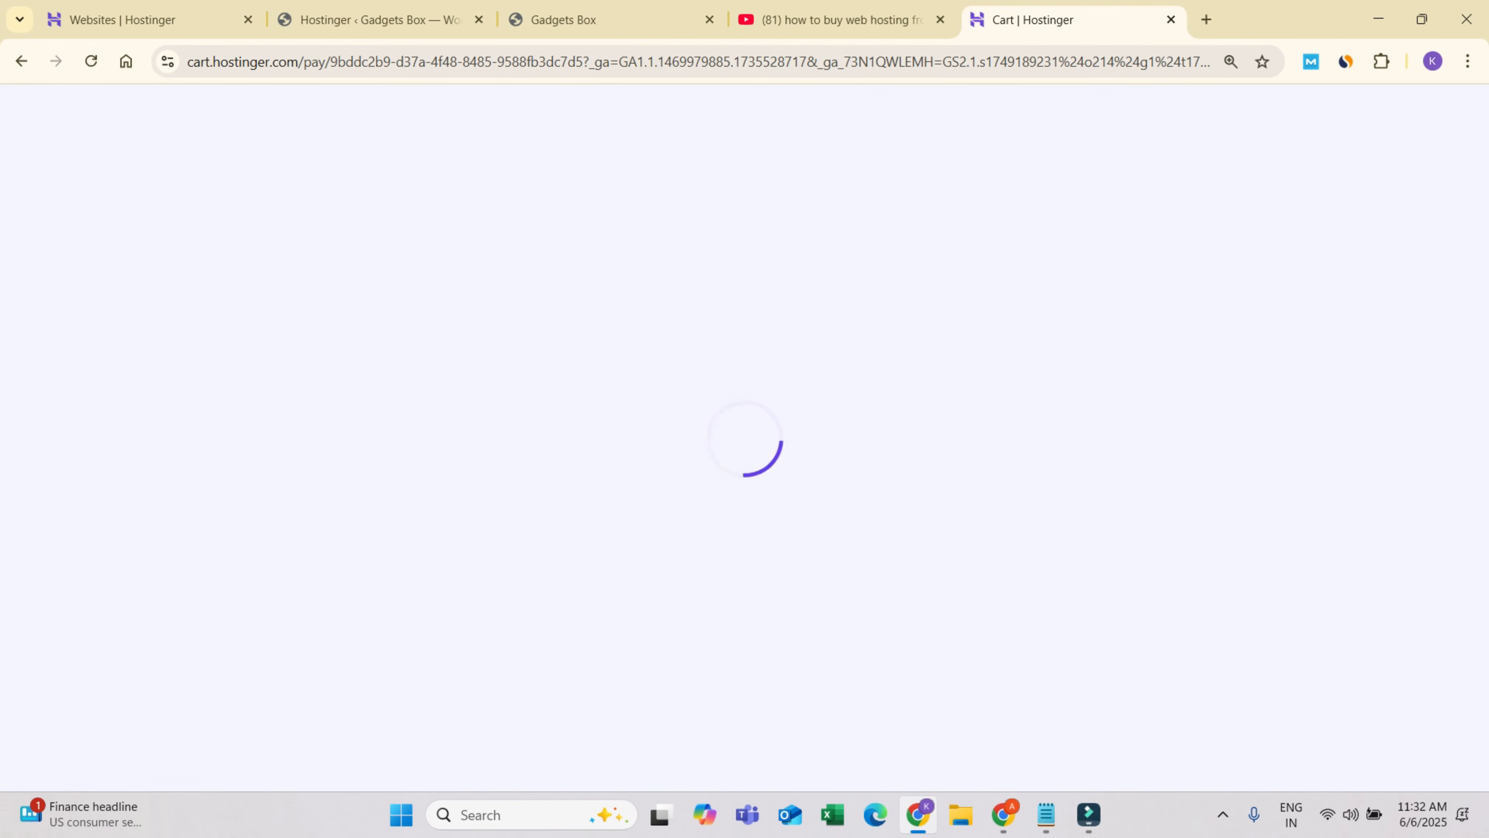
scroll(745, 437, down, 3)
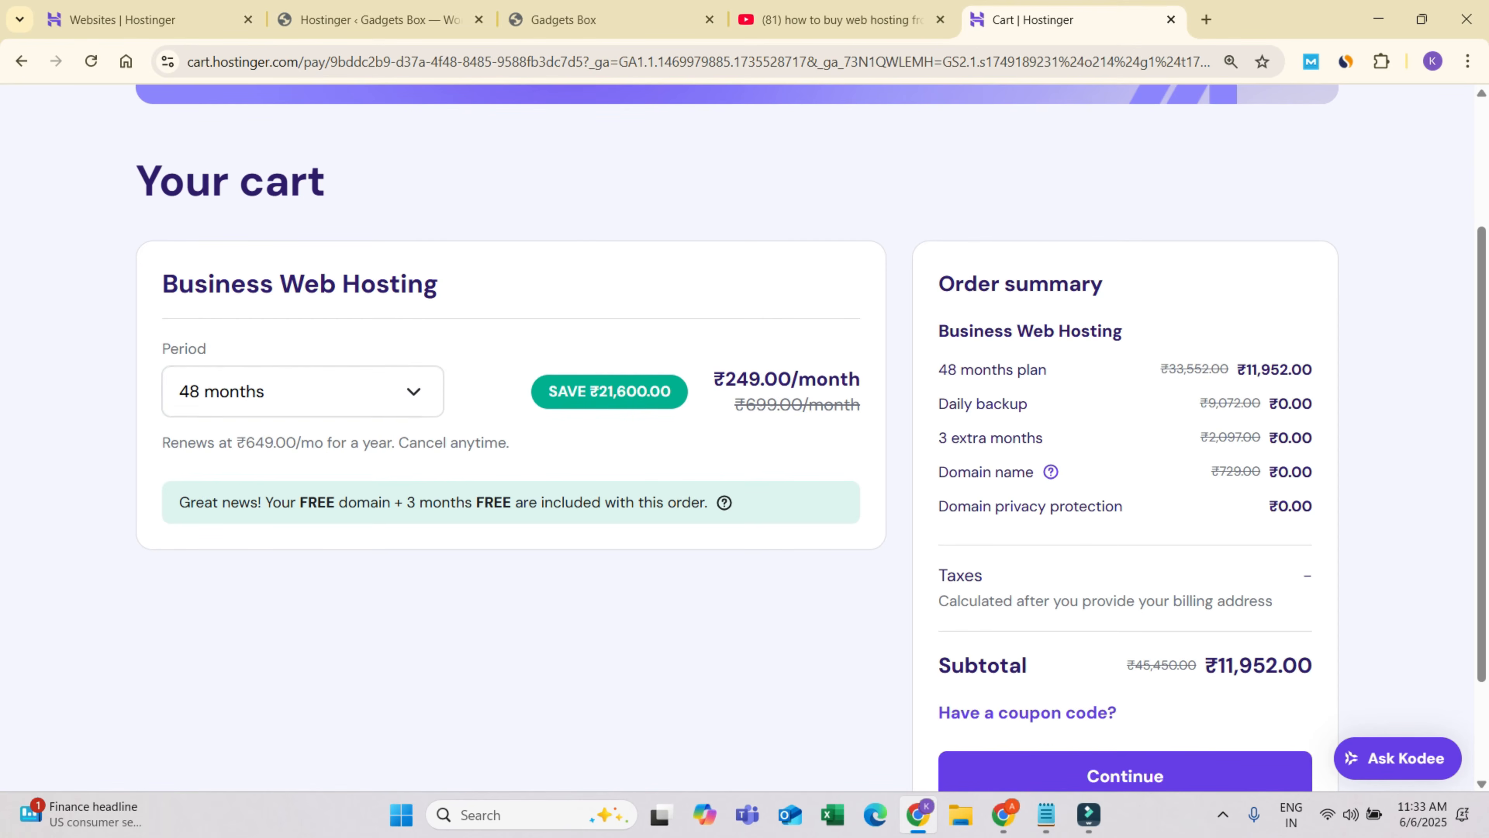
click(302, 391)
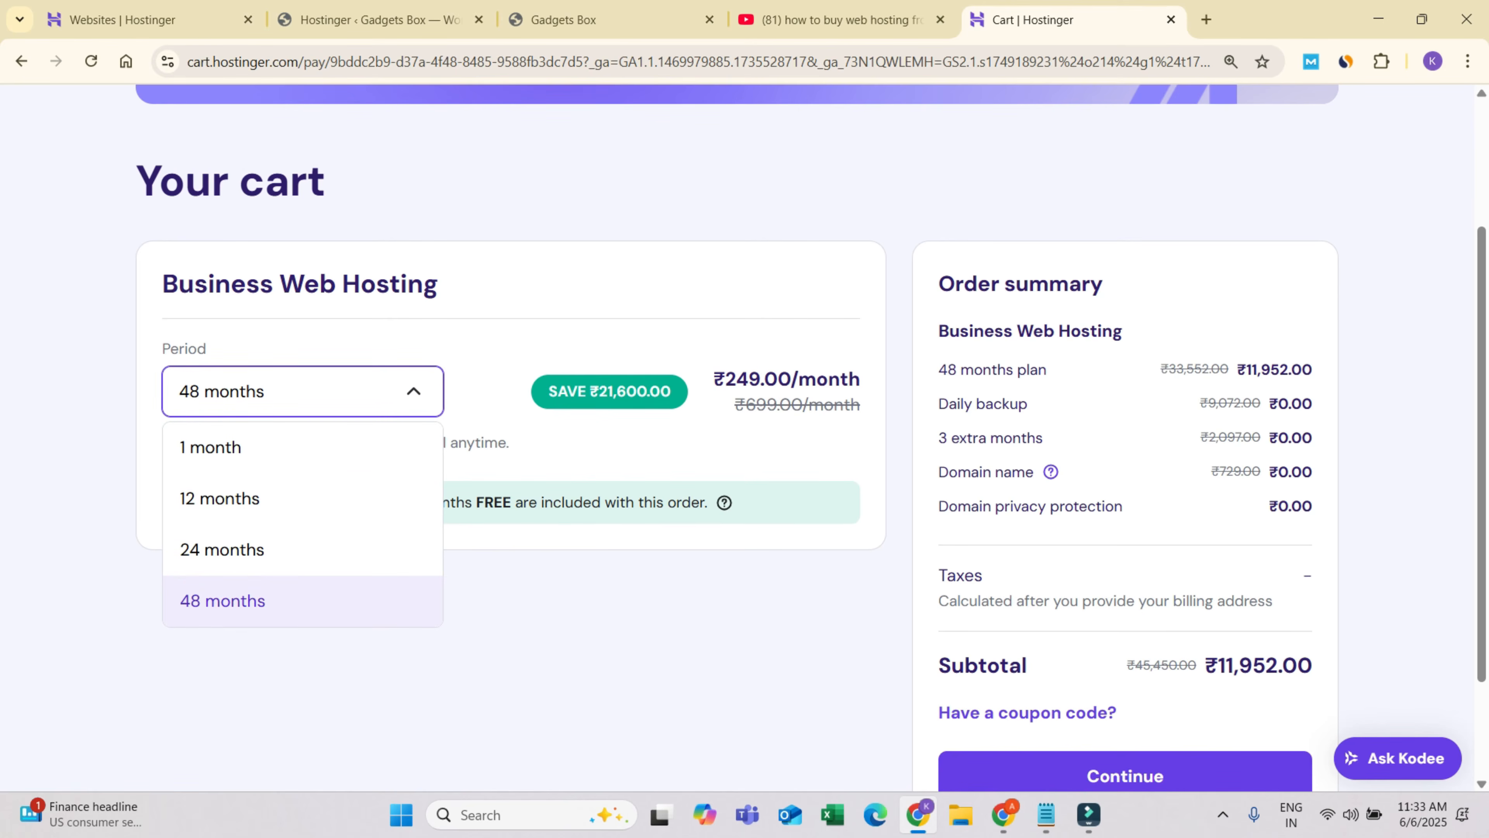
key(Escape)
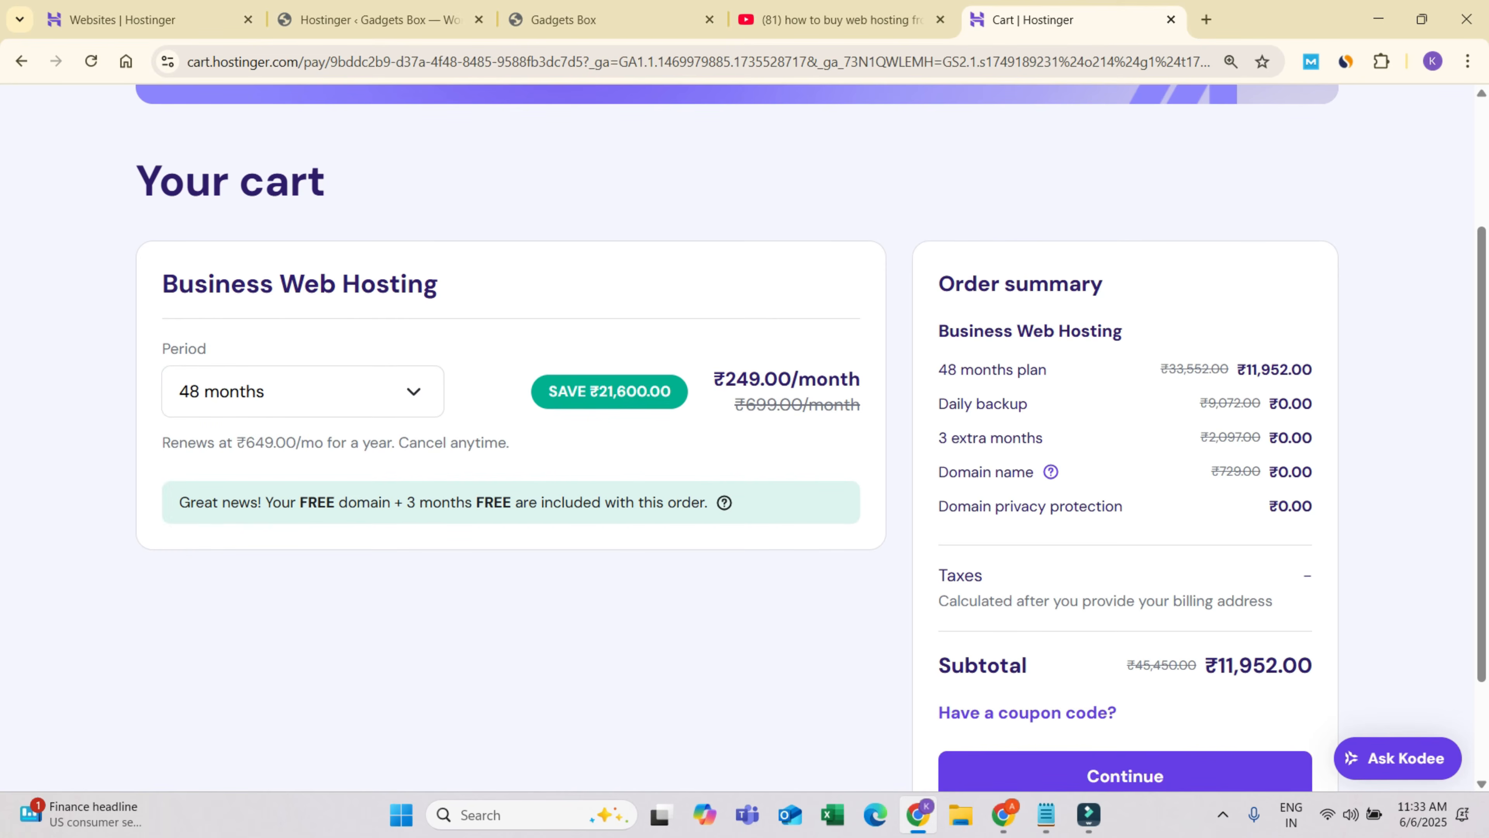
- Apply the coupon code HOSTINGER10 to the order and highlight the 3 months FREE offer in the cart
scroll(737, 411, down, 2)
click(1027, 569)
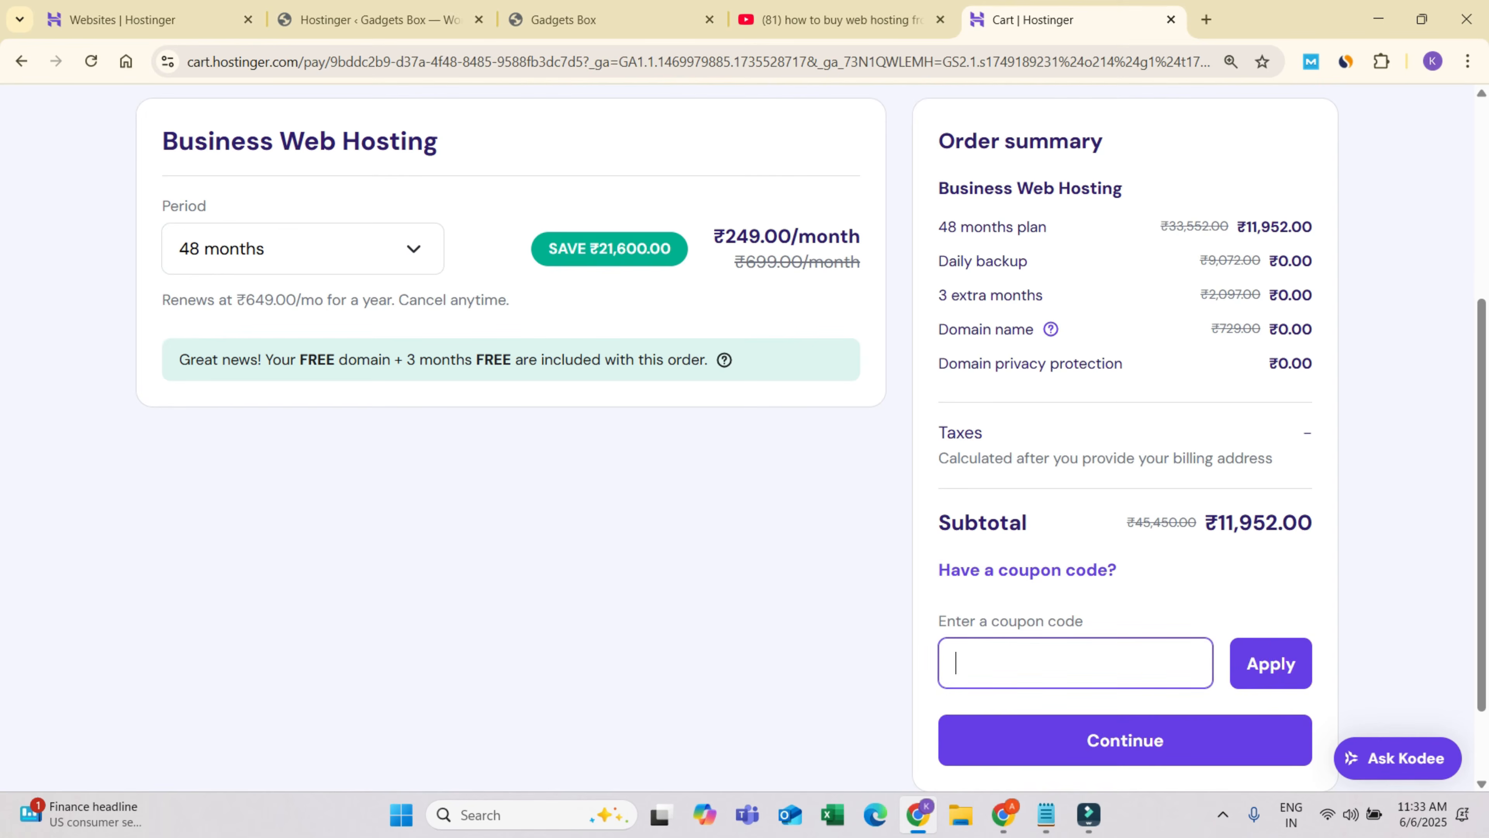
text(HOSSTINGER)
key(BackSpace)
key(BackSpace)
key(BackSpace)
key(BackSpace)
key(BackSpace)
key(BackSpace)
key(BackSpace)
text(TINGER10)
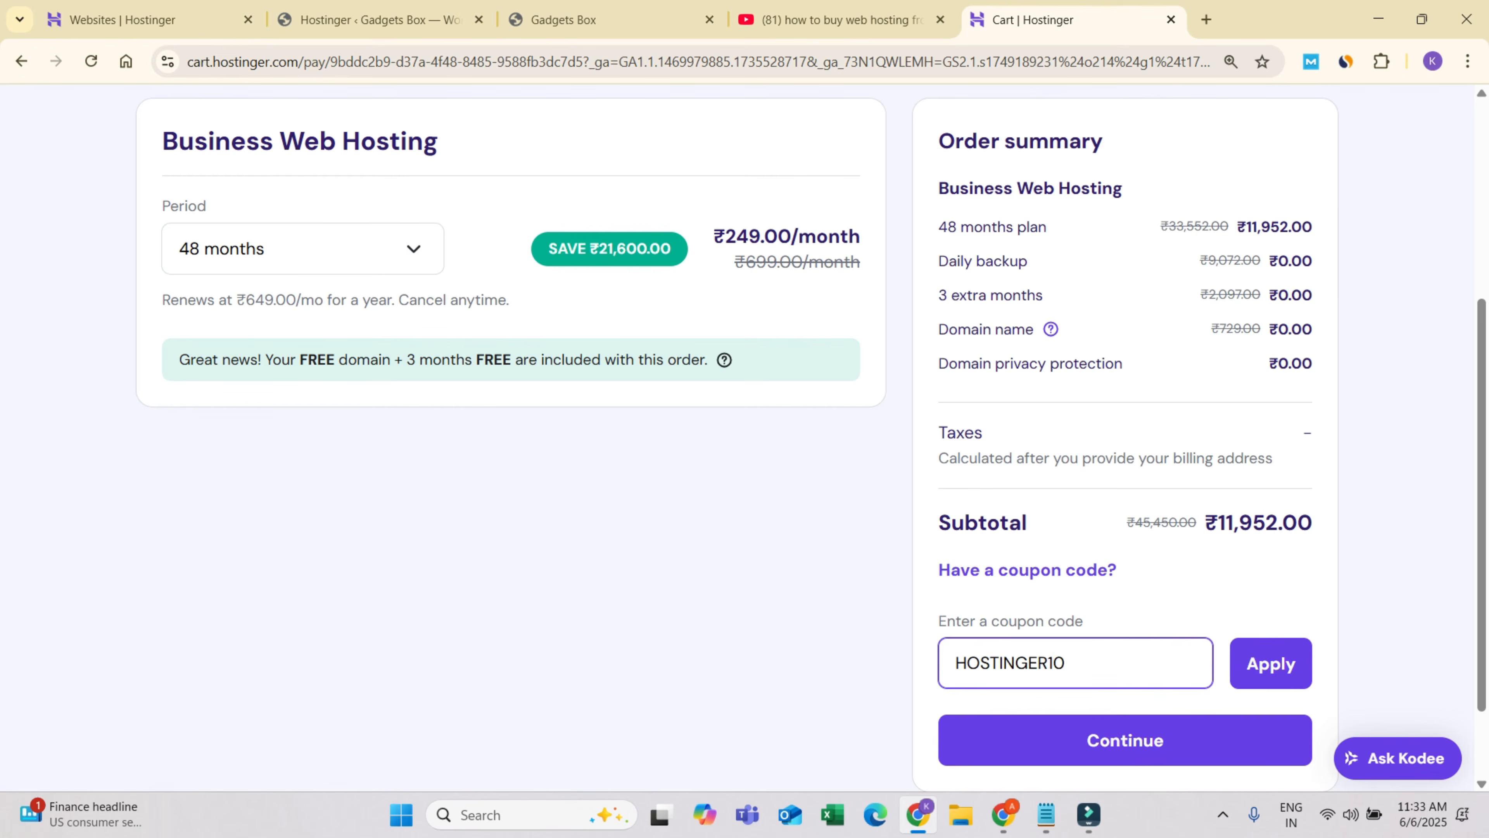
key(Return)
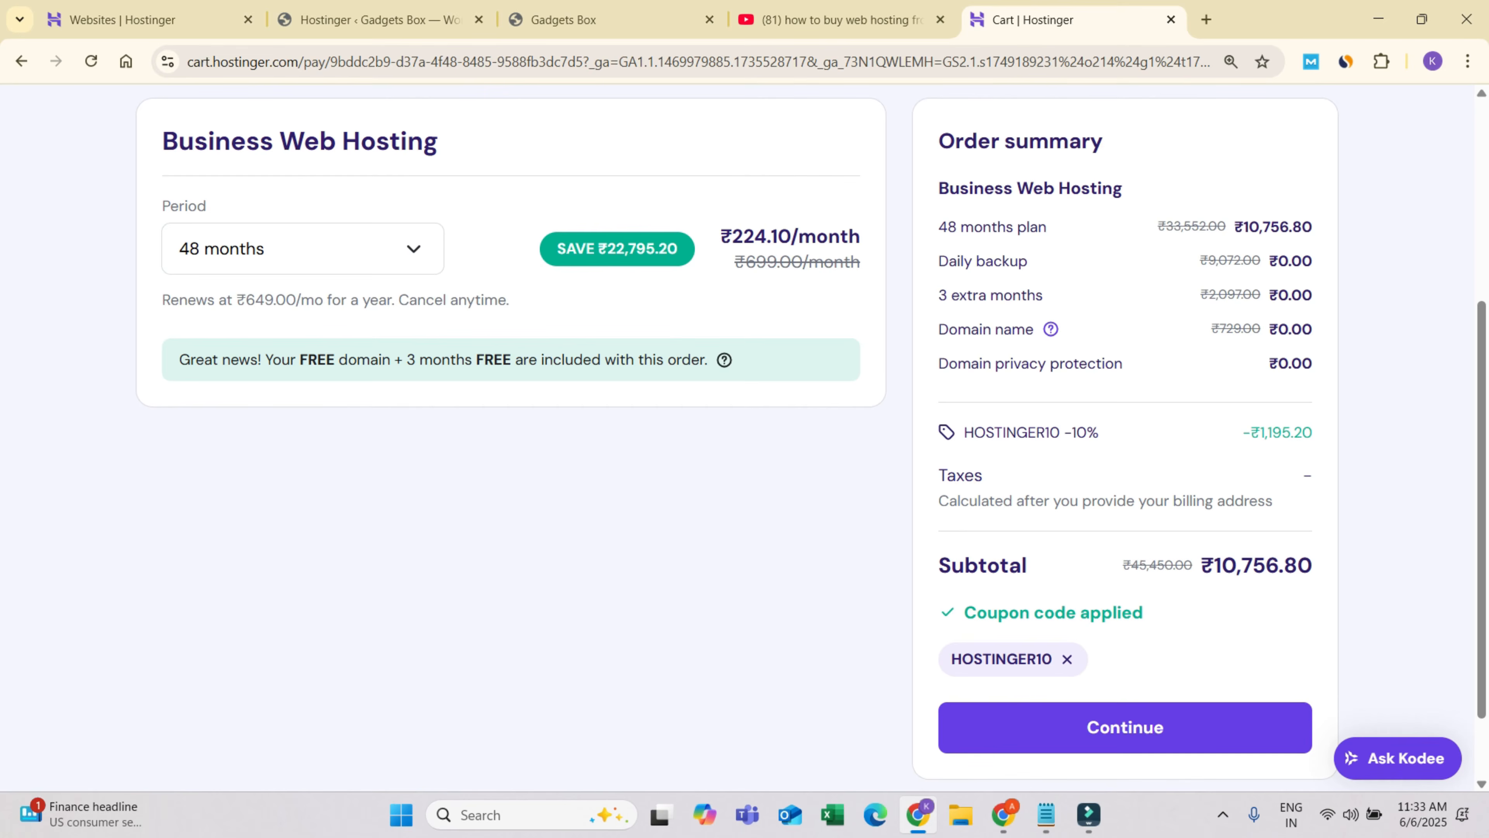
drag(250, 359, 511, 360)
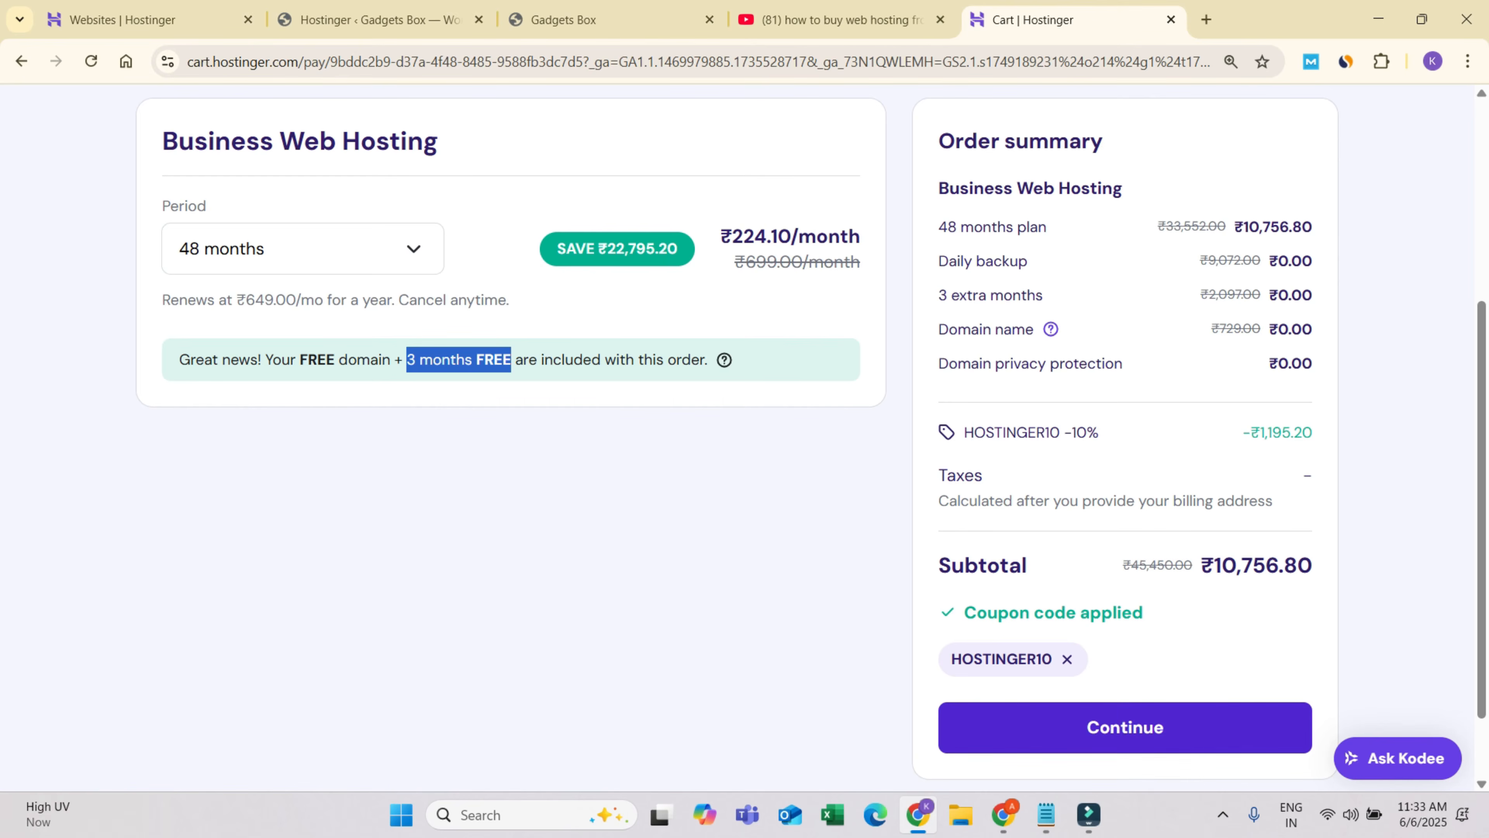
- Switch to the Hostinger hPanel home page and highlight the Business Web Hosting plan name
click(153, 20)
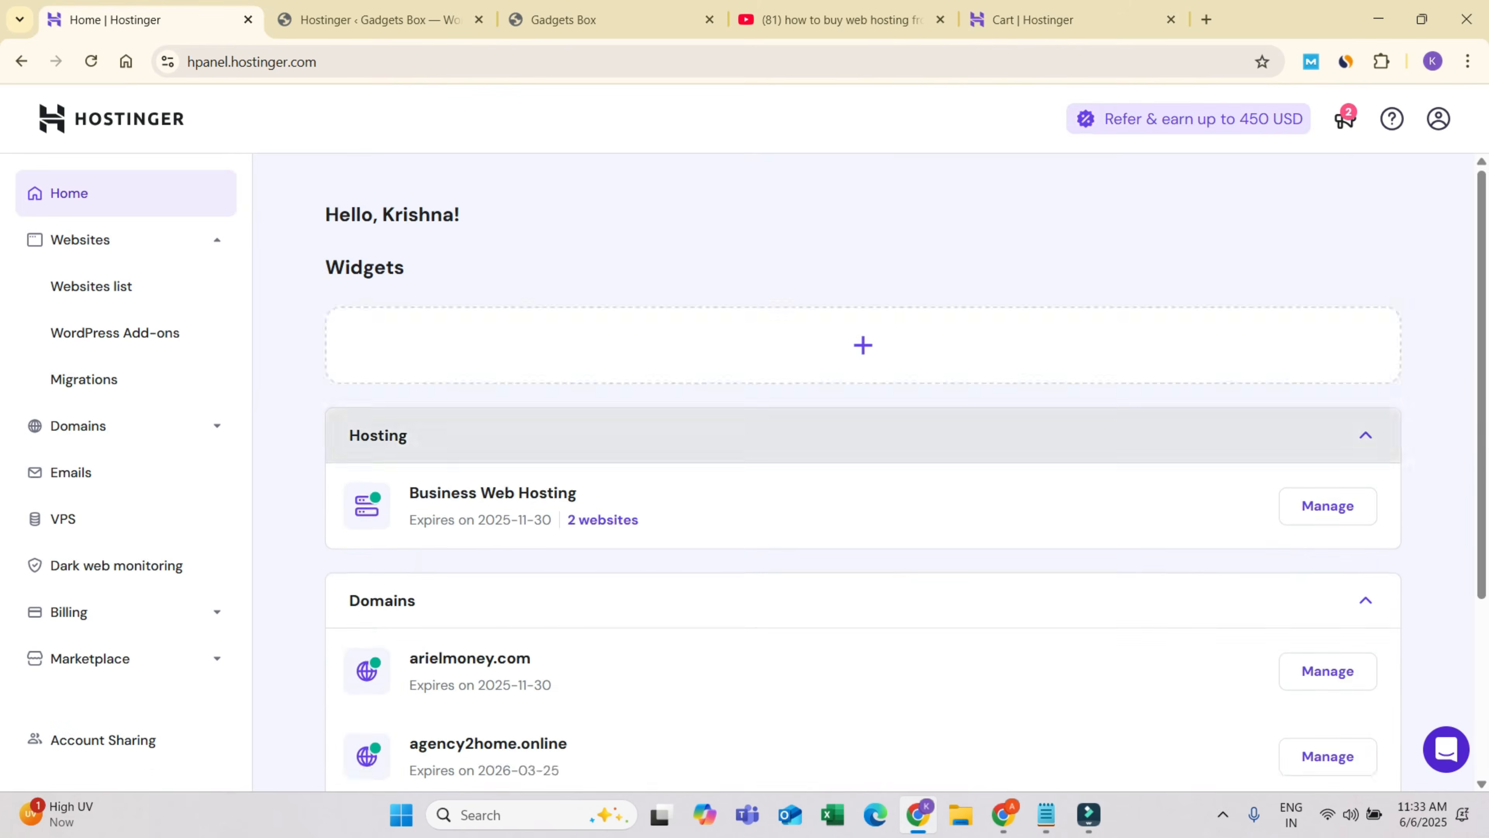
scroll(863, 435, down, 3)
scroll(862, 435, up, 3)
drag(409, 521, 577, 521)
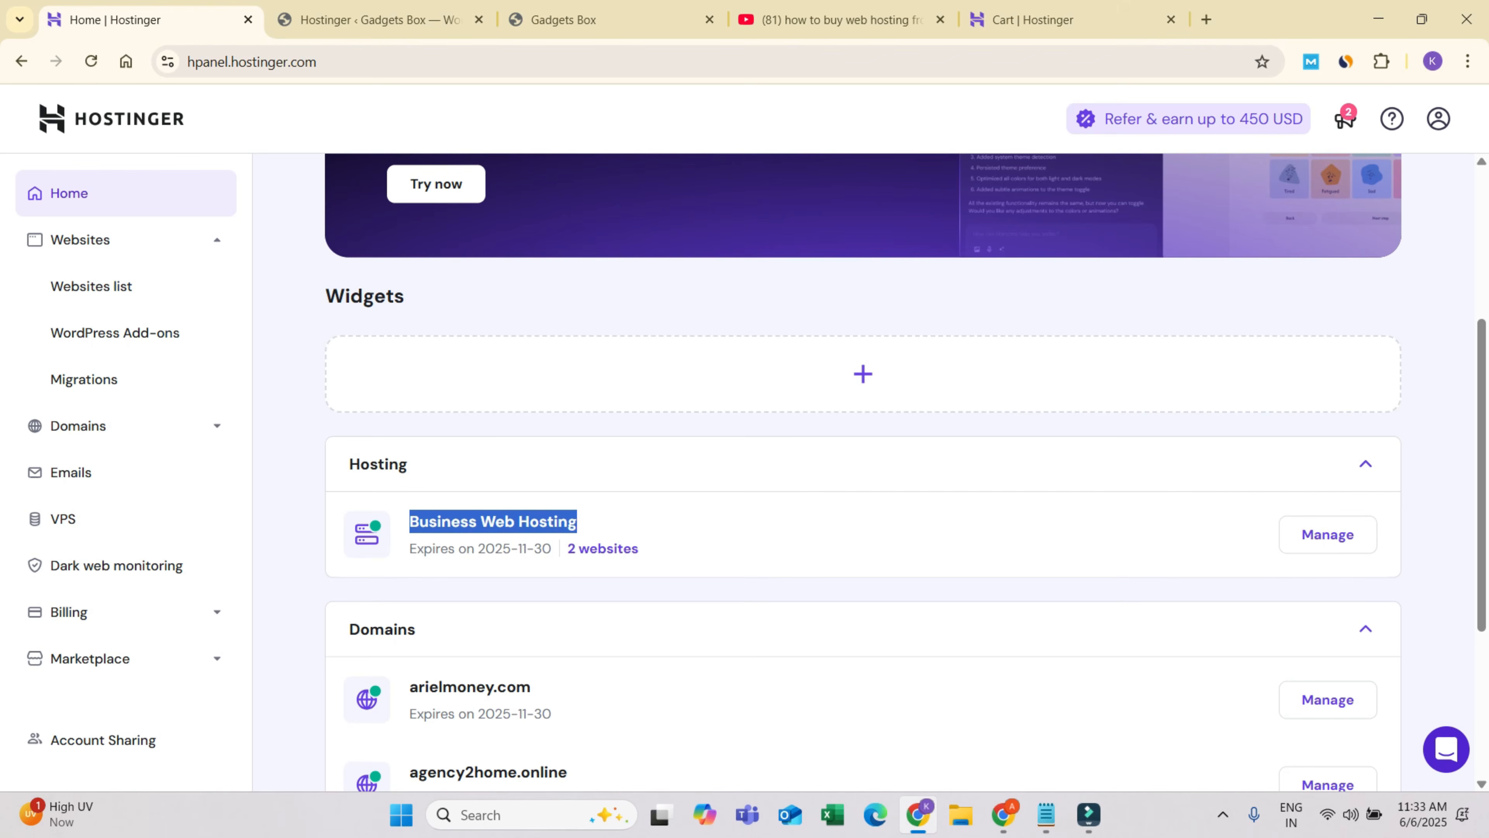
- Switch to the YouTube results, highlight the search phrase "how to buy web hosting from hostinger", and look over the listed videos
click(838, 20)
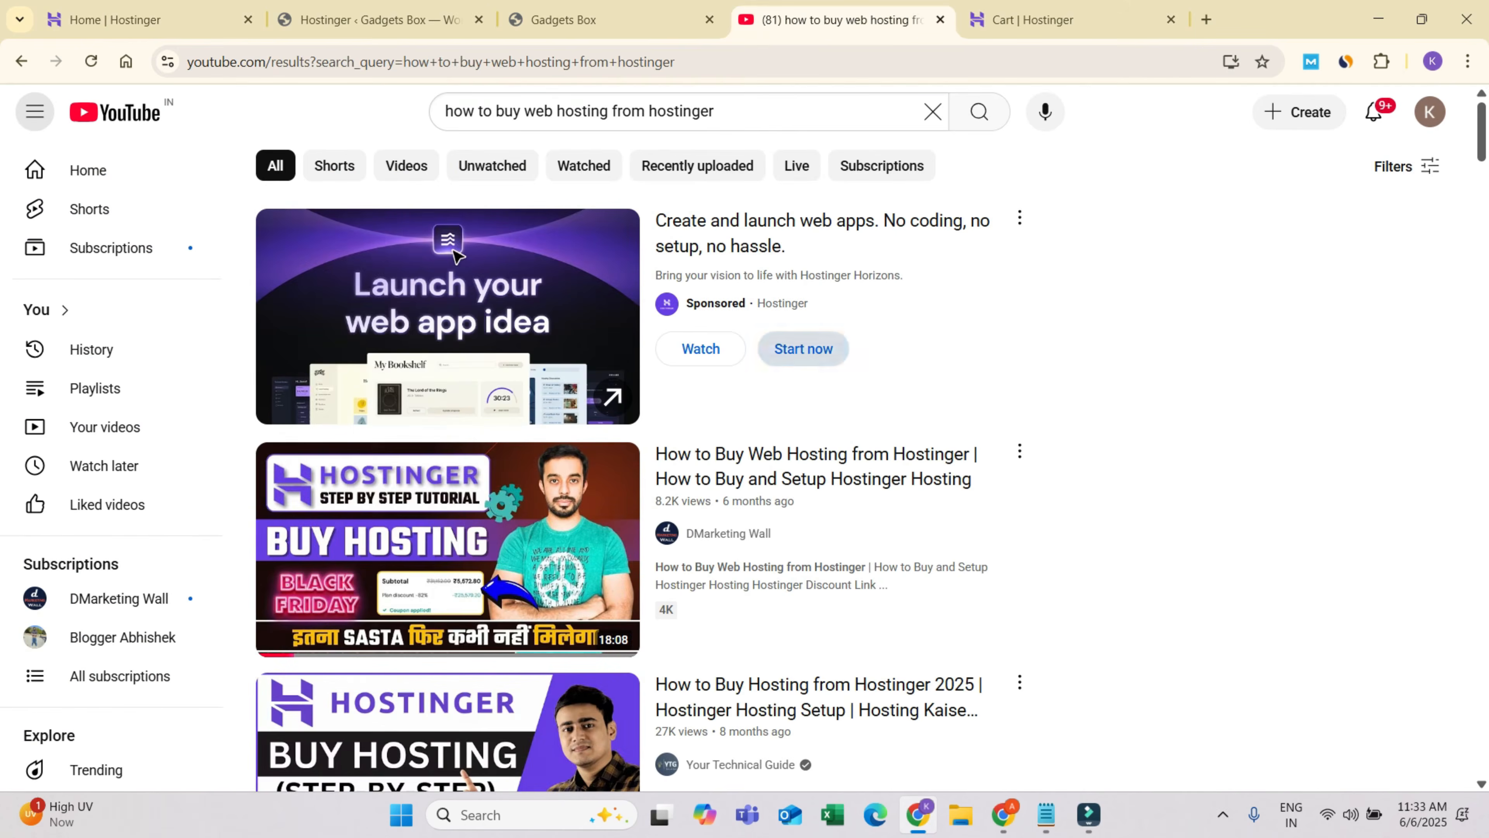
drag(714, 111, 445, 110)
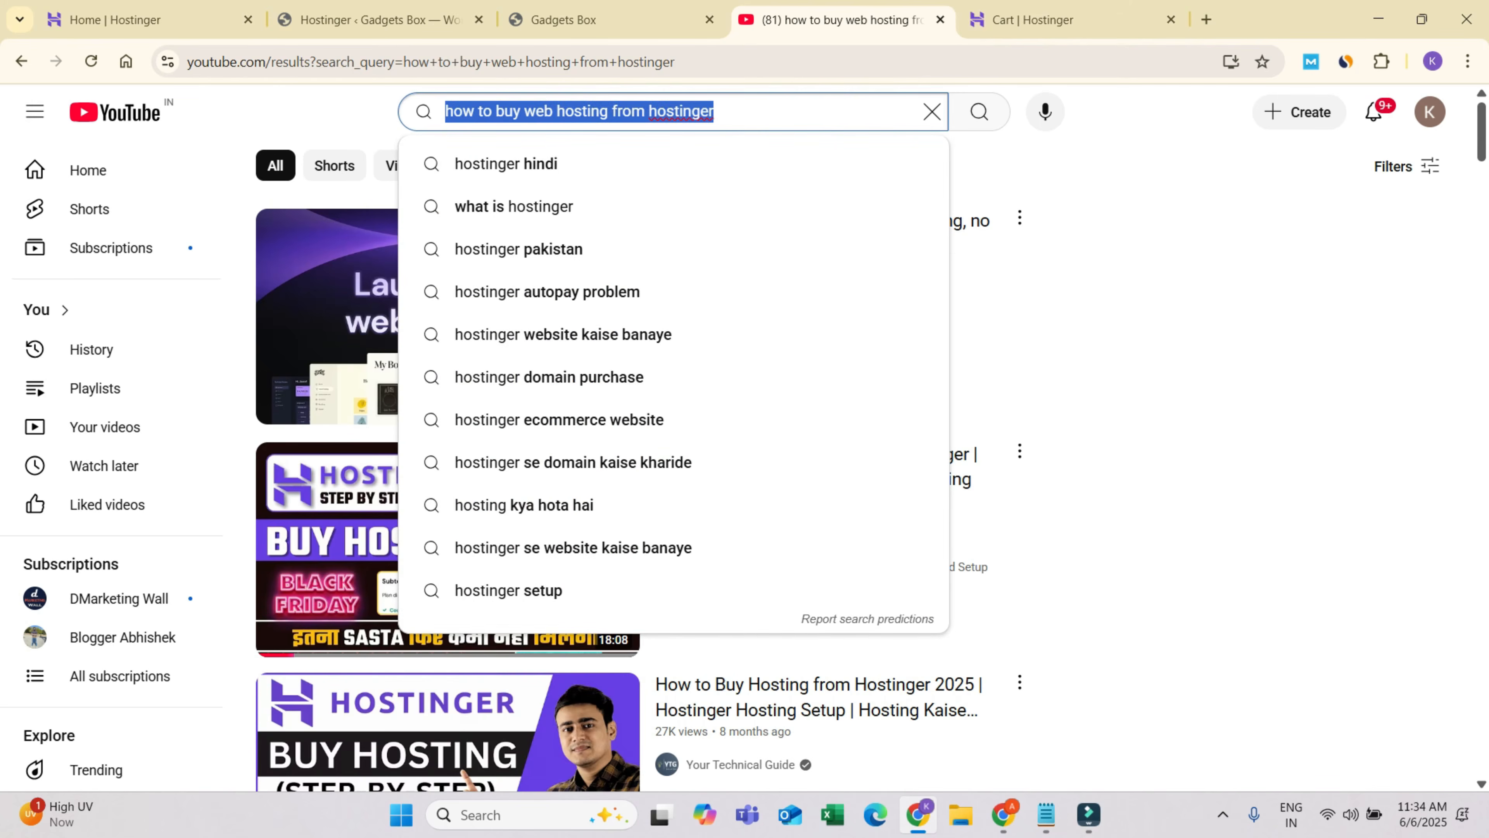
click(1190, 329)
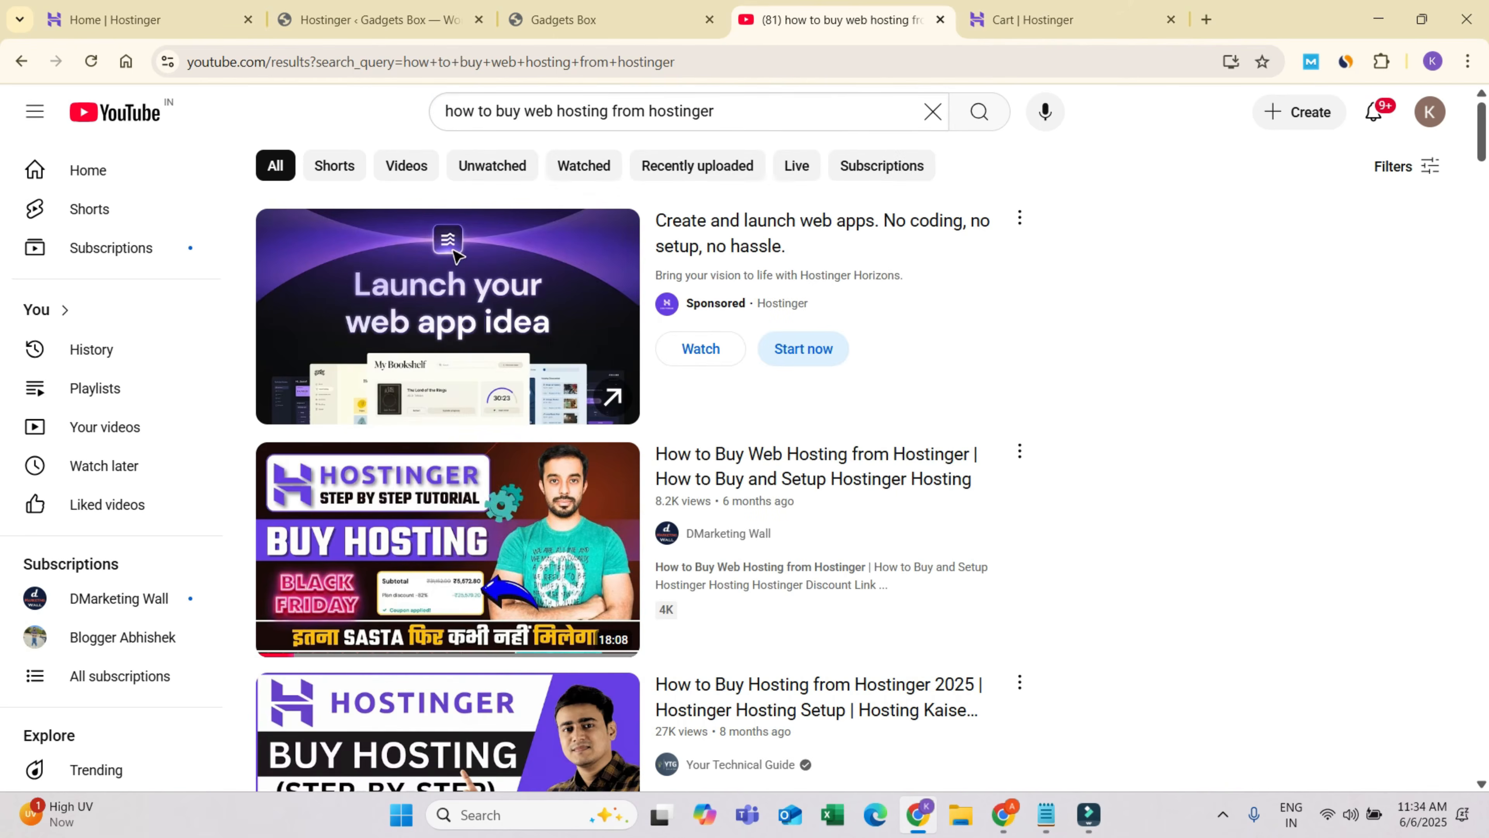
scroll(447, 528, down, 1)
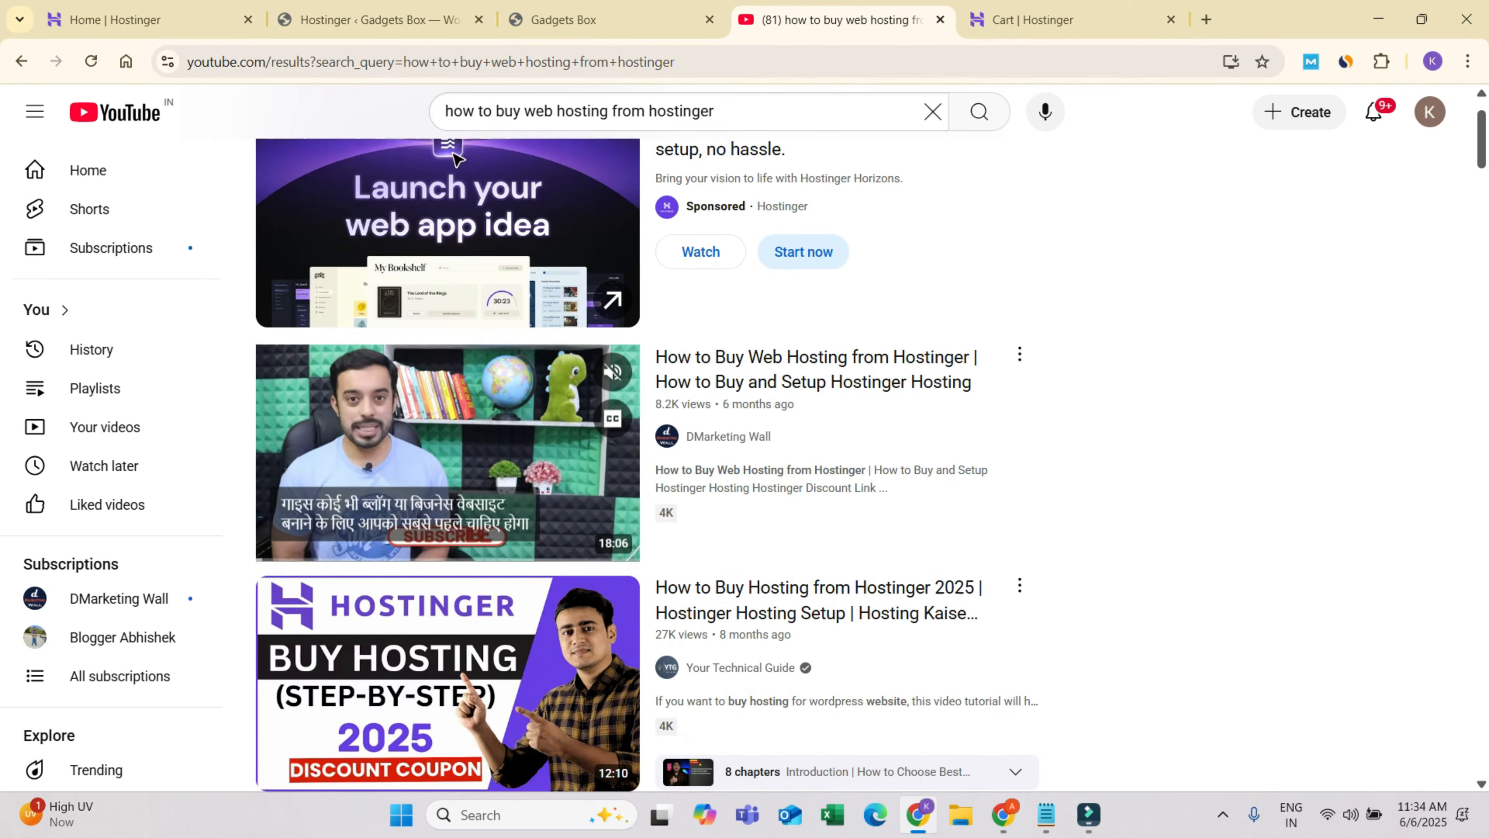
- Return to the hPanel home page and highlight the Business Web Hosting plan and the arielmoney.com domain in turn
click(114, 20)
scroll(862, 469, down, 3)
click(580, 328)
drag(409, 328, 578, 329)
scroll(578, 328, down, 2)
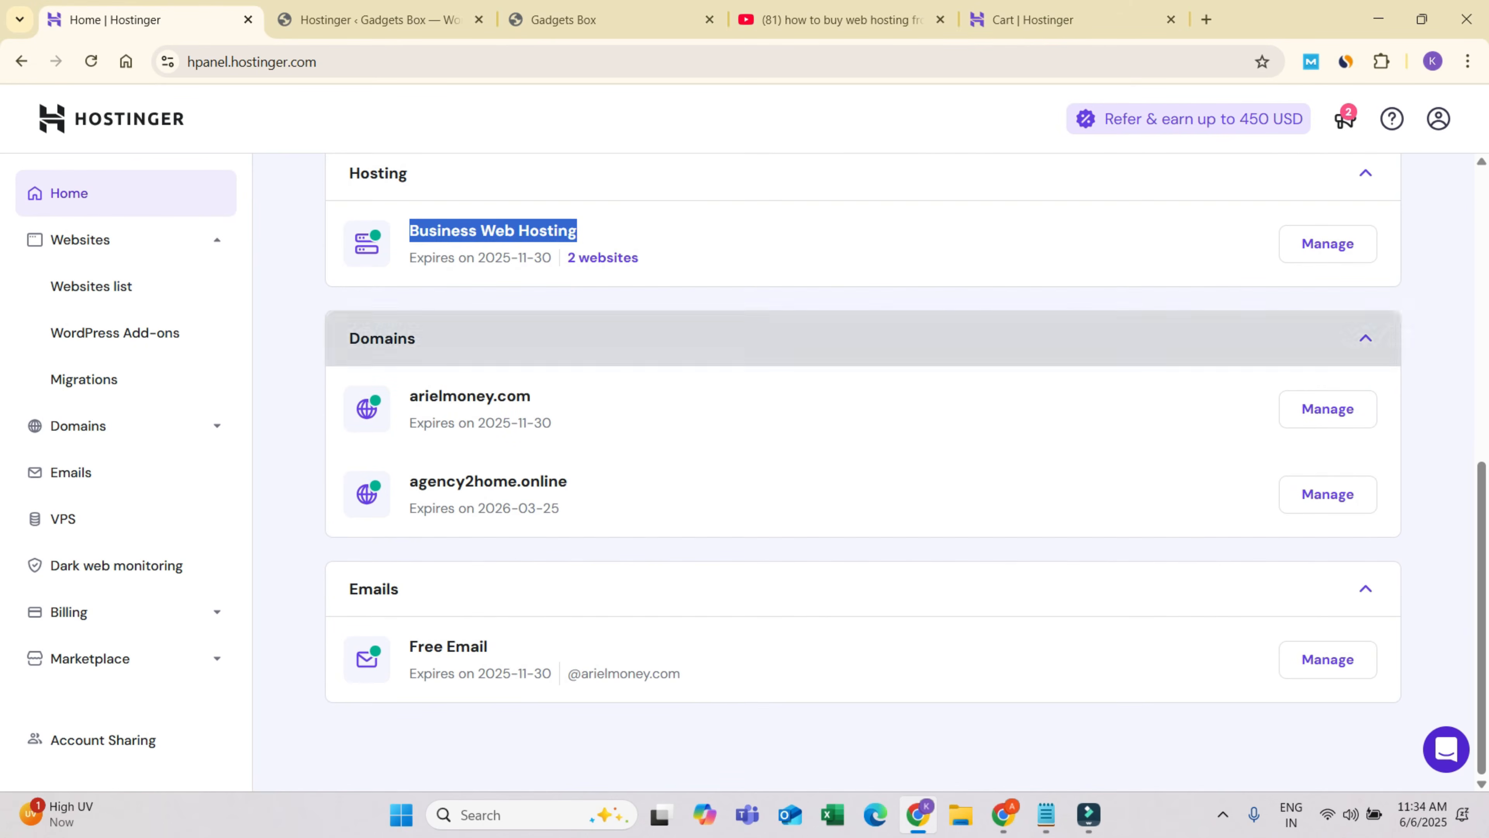
drag(409, 396, 532, 396)
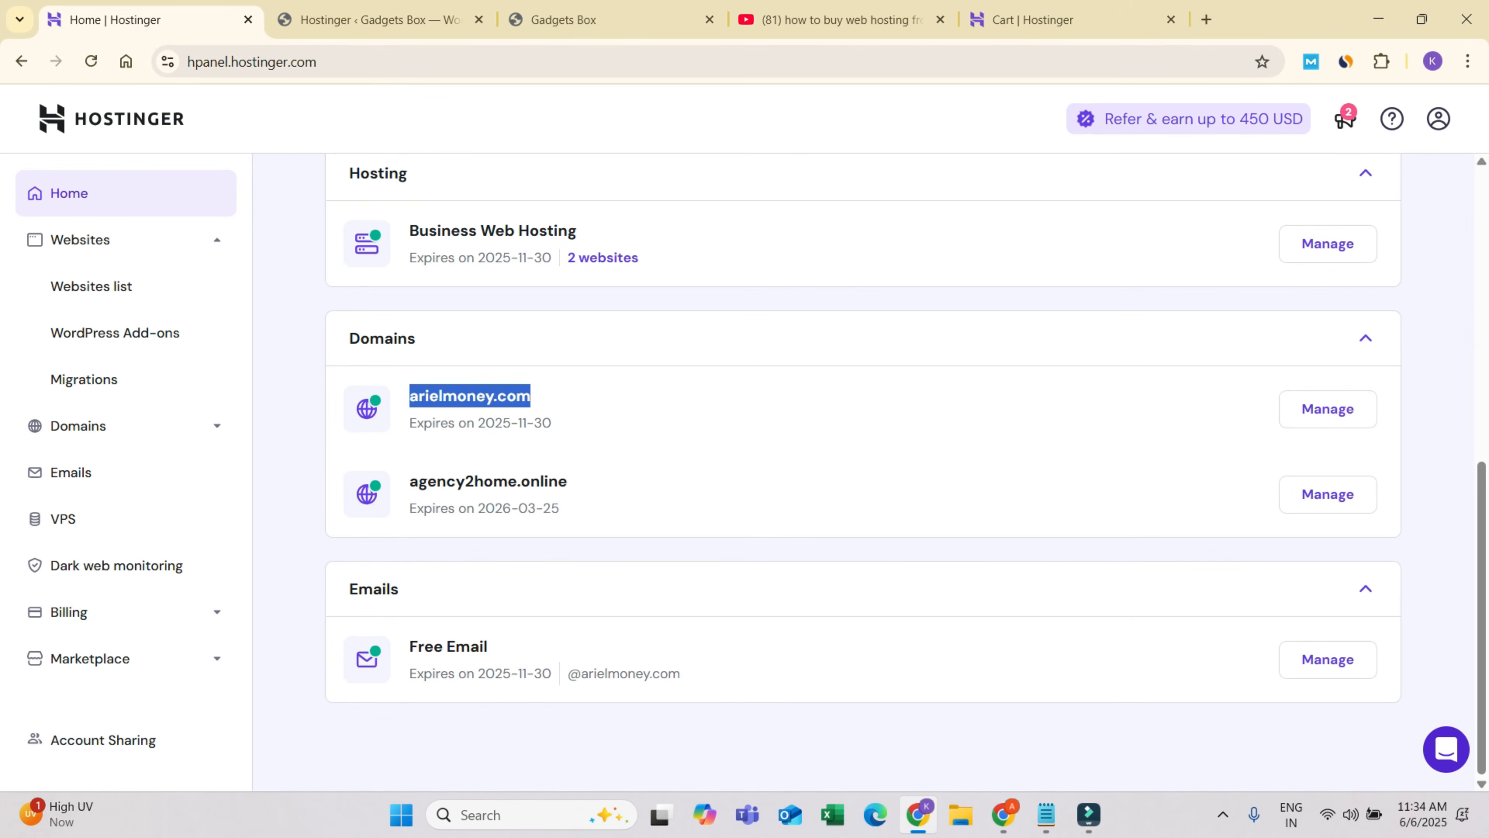
- Open the WordPress admin of agency2home.online from the websites list and go to its Dashboard
click(90, 286)
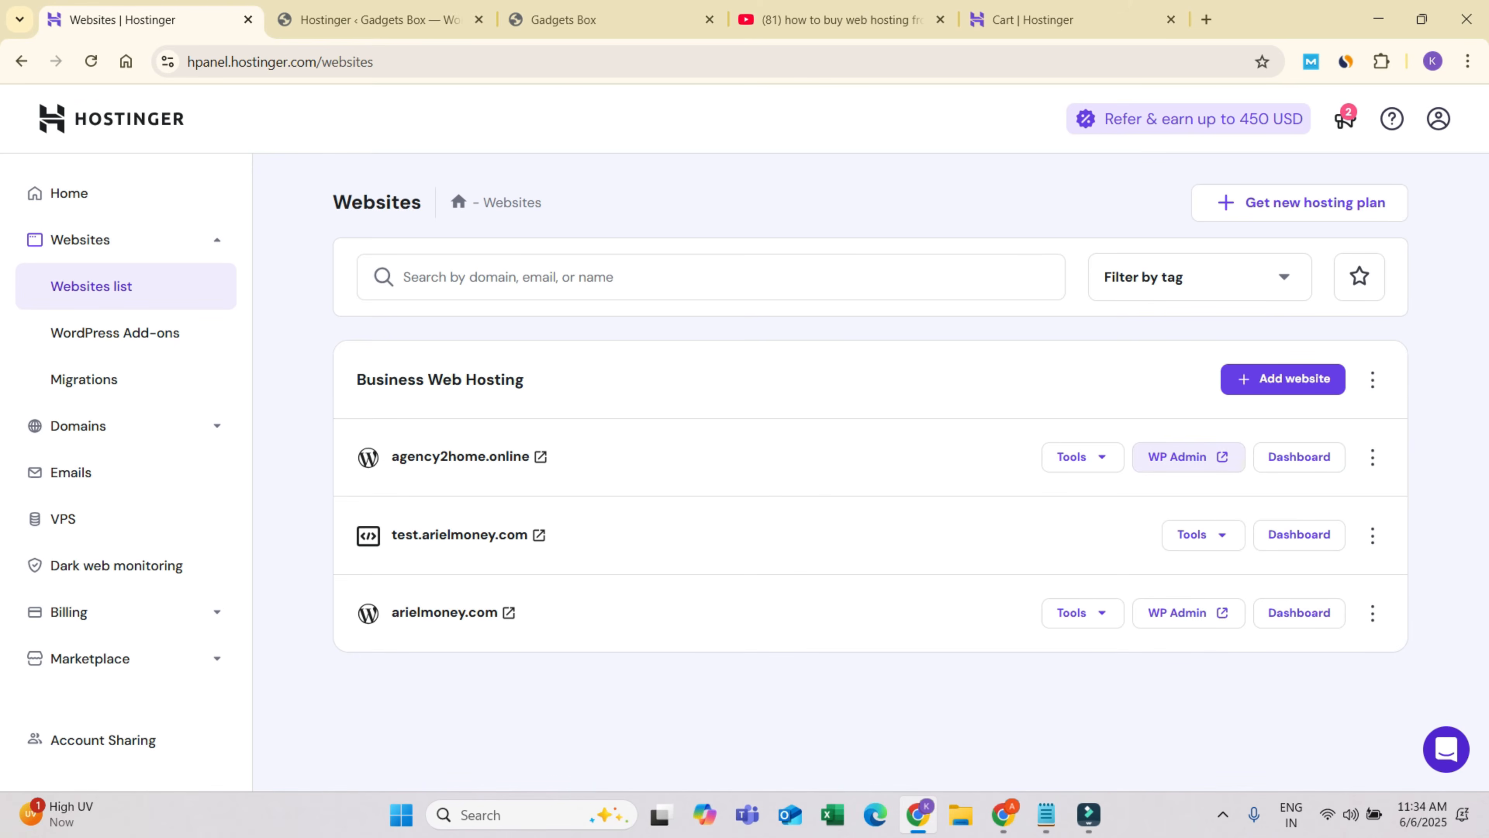
click(1179, 456)
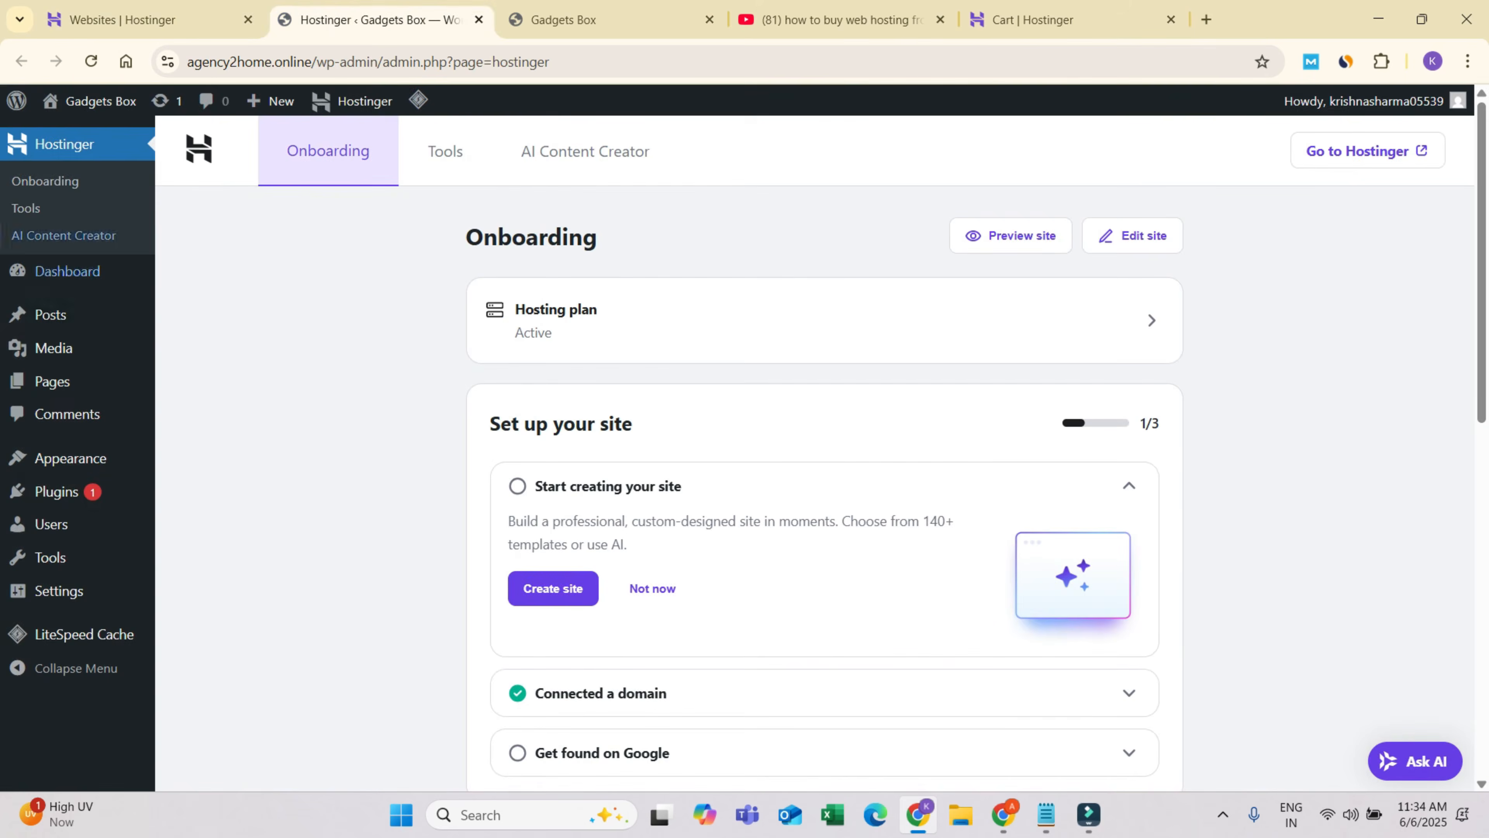
click(68, 271)
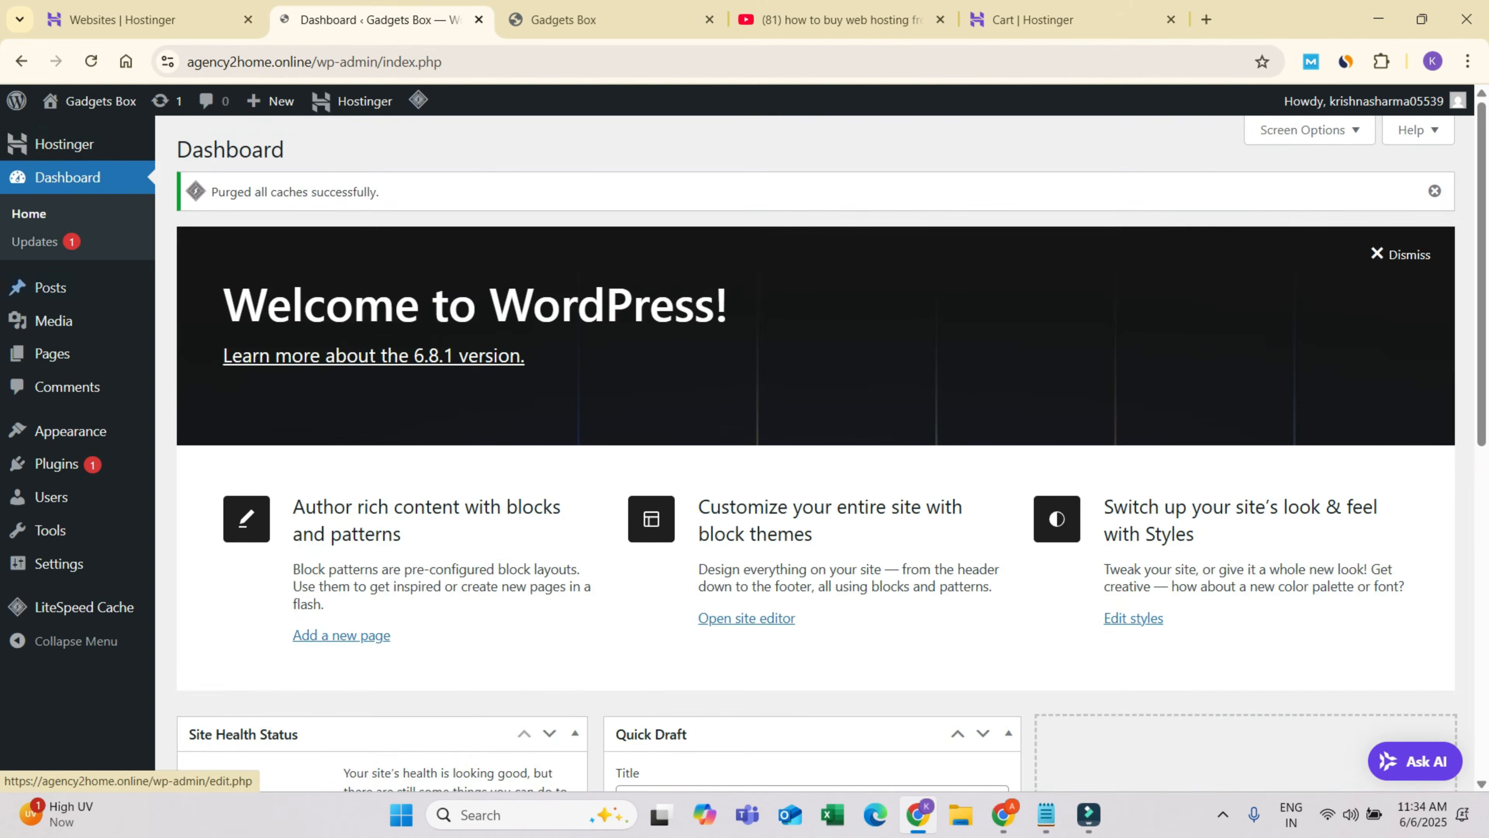
- View the live Gadgets Box site from start to end and return to its WordPress dashboard
mouse_move(91, 102)
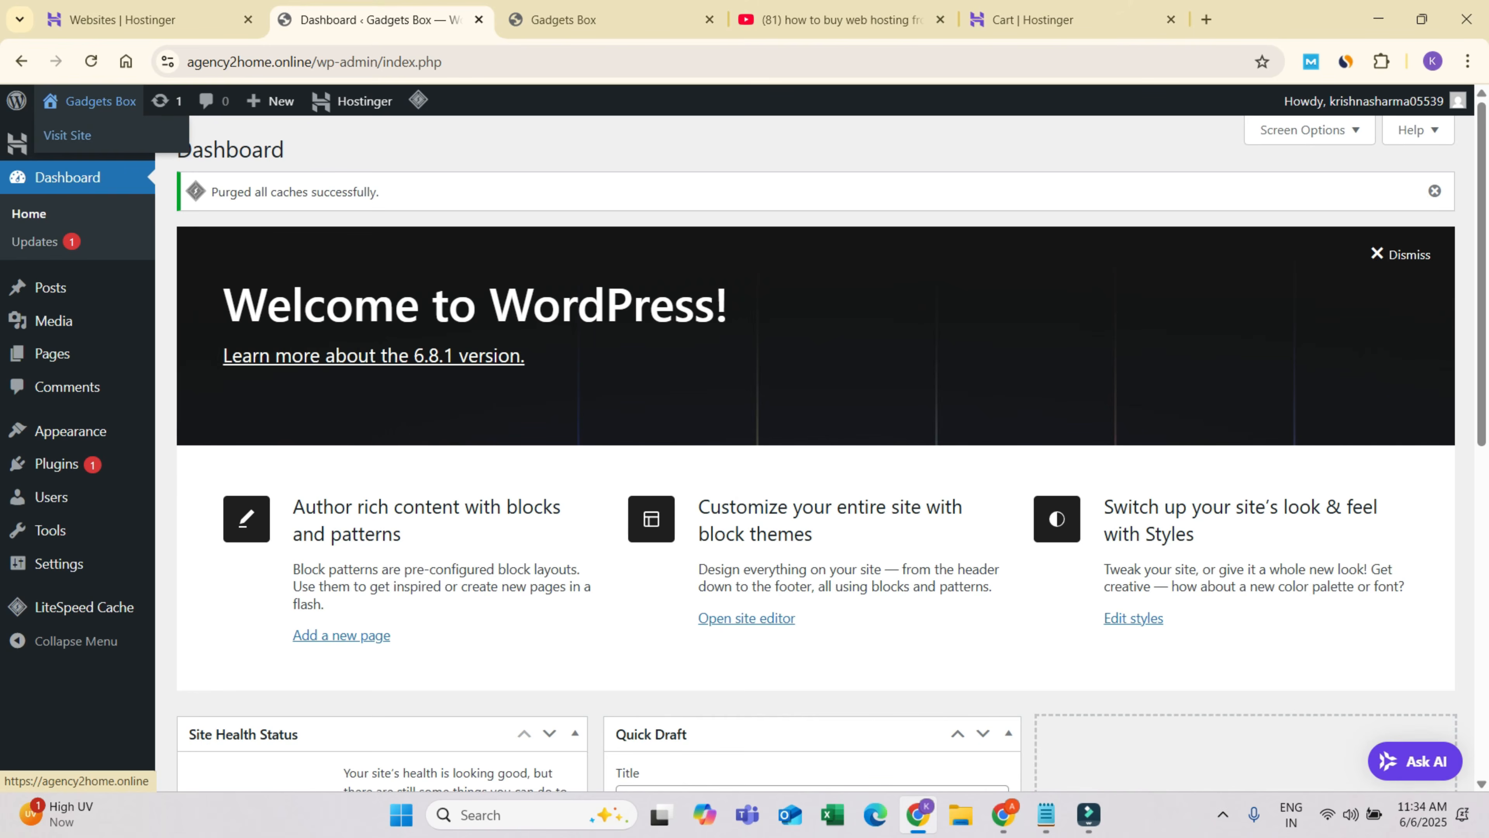
click(563, 19)
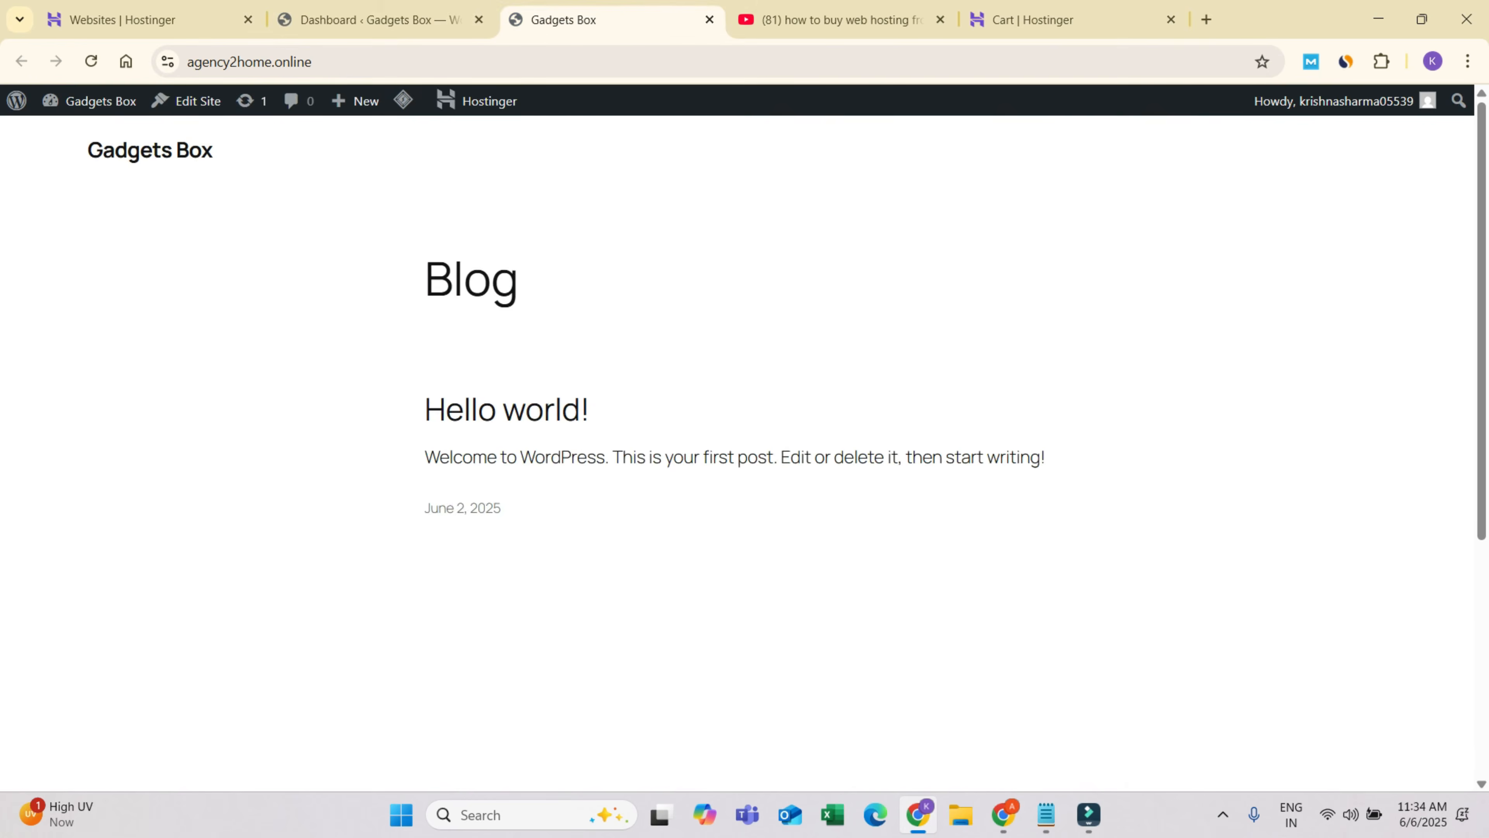
scroll(785, 445, down, 5)
scroll(785, 446, up, 5)
click(376, 20)
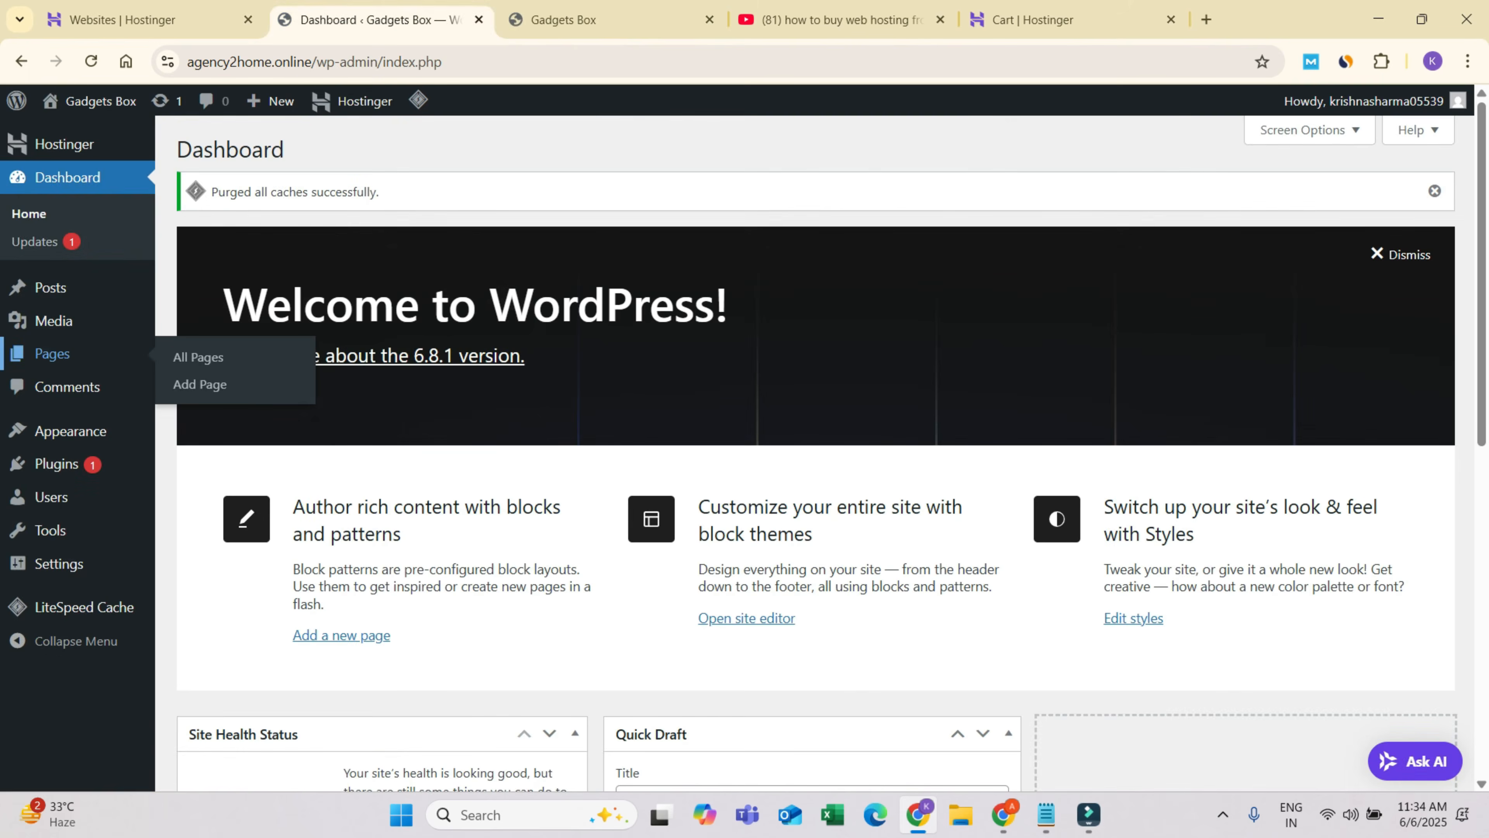
- Open the site's installed themes page and briefly consult the list of themes and plugins in Notepad
mouse_move(70, 430)
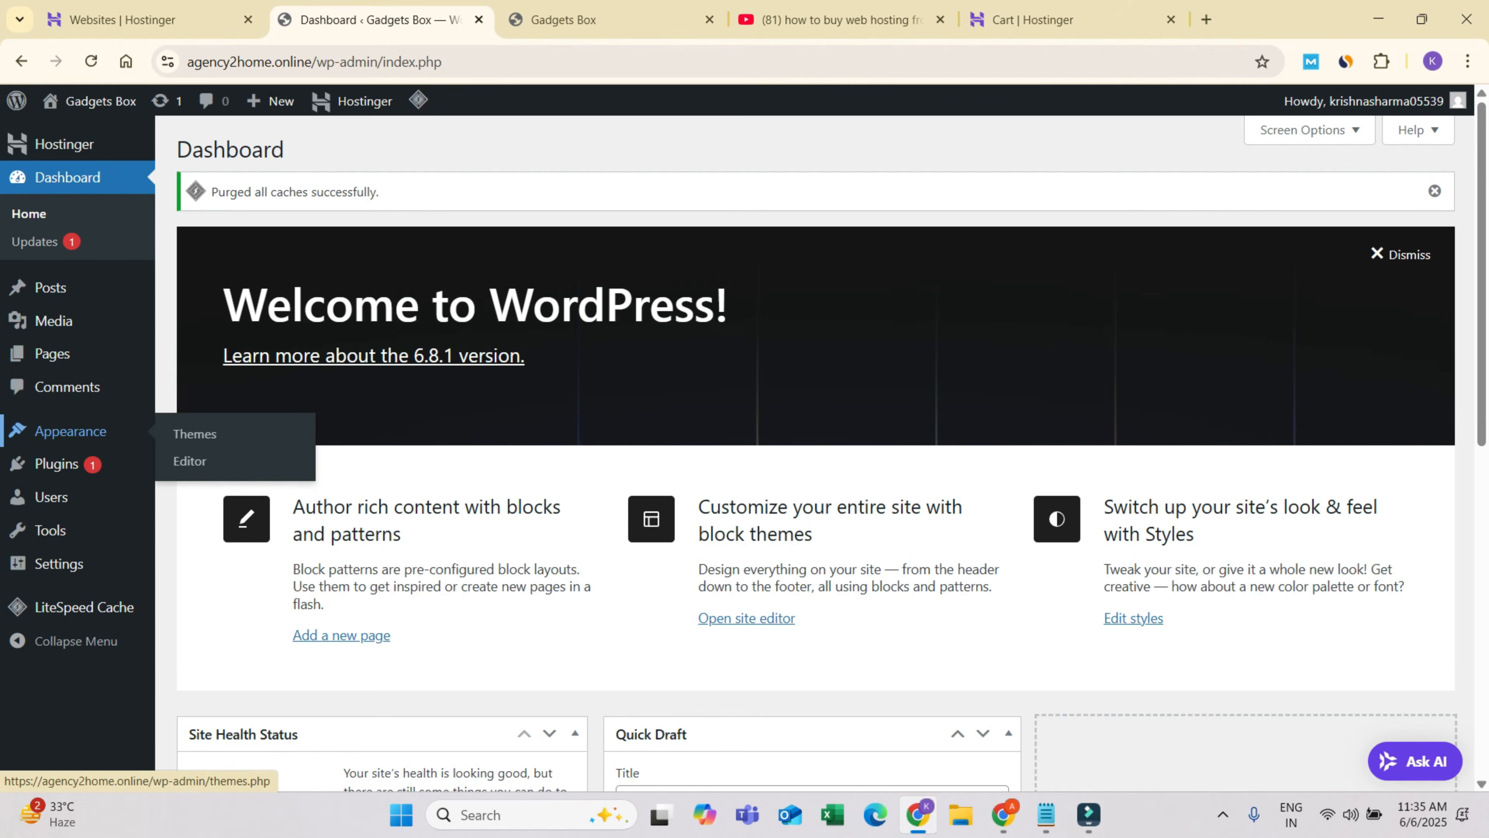
click(194, 433)
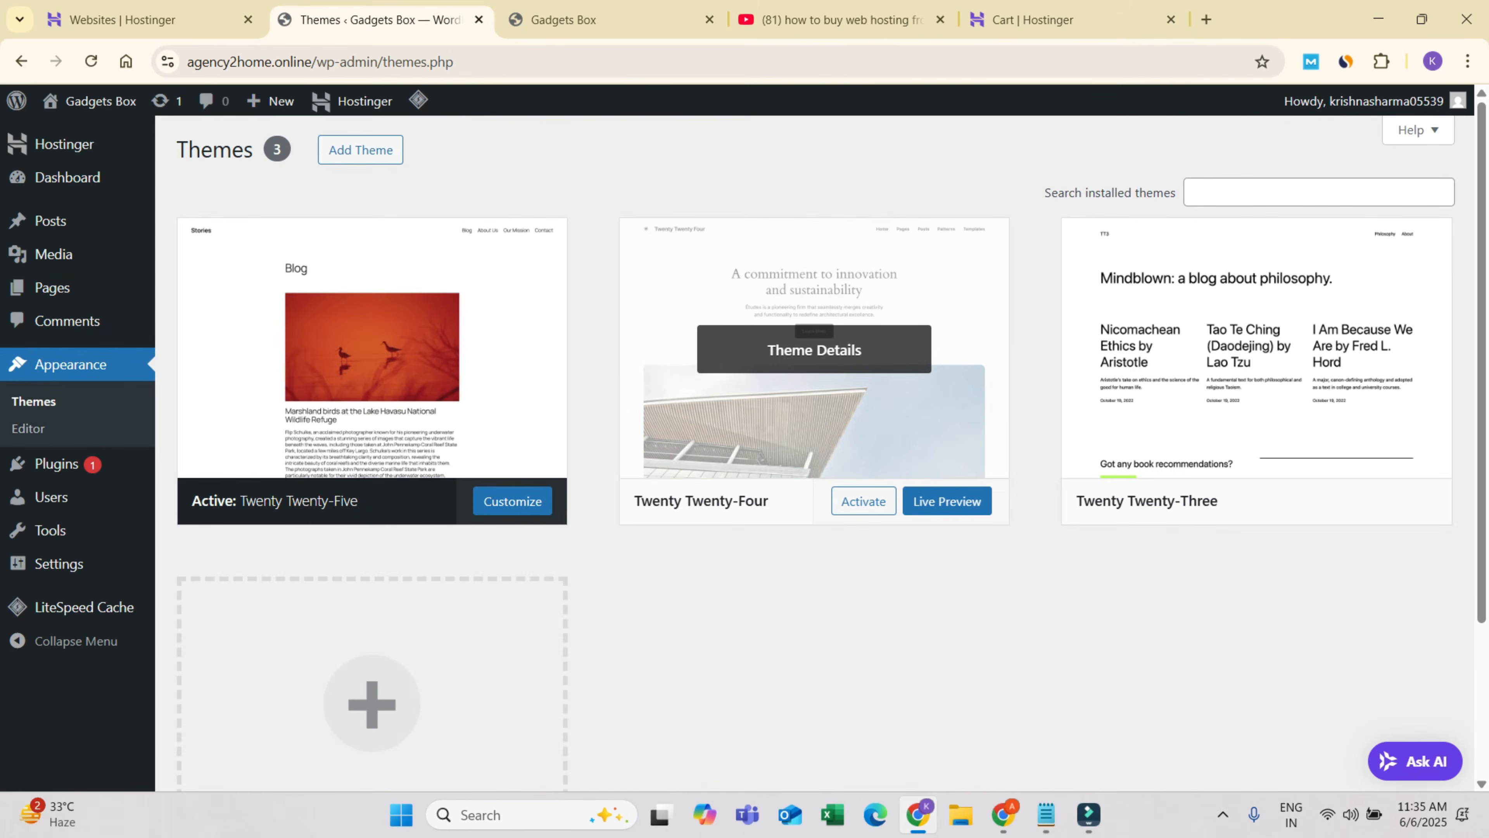
mouse_move(1046, 814)
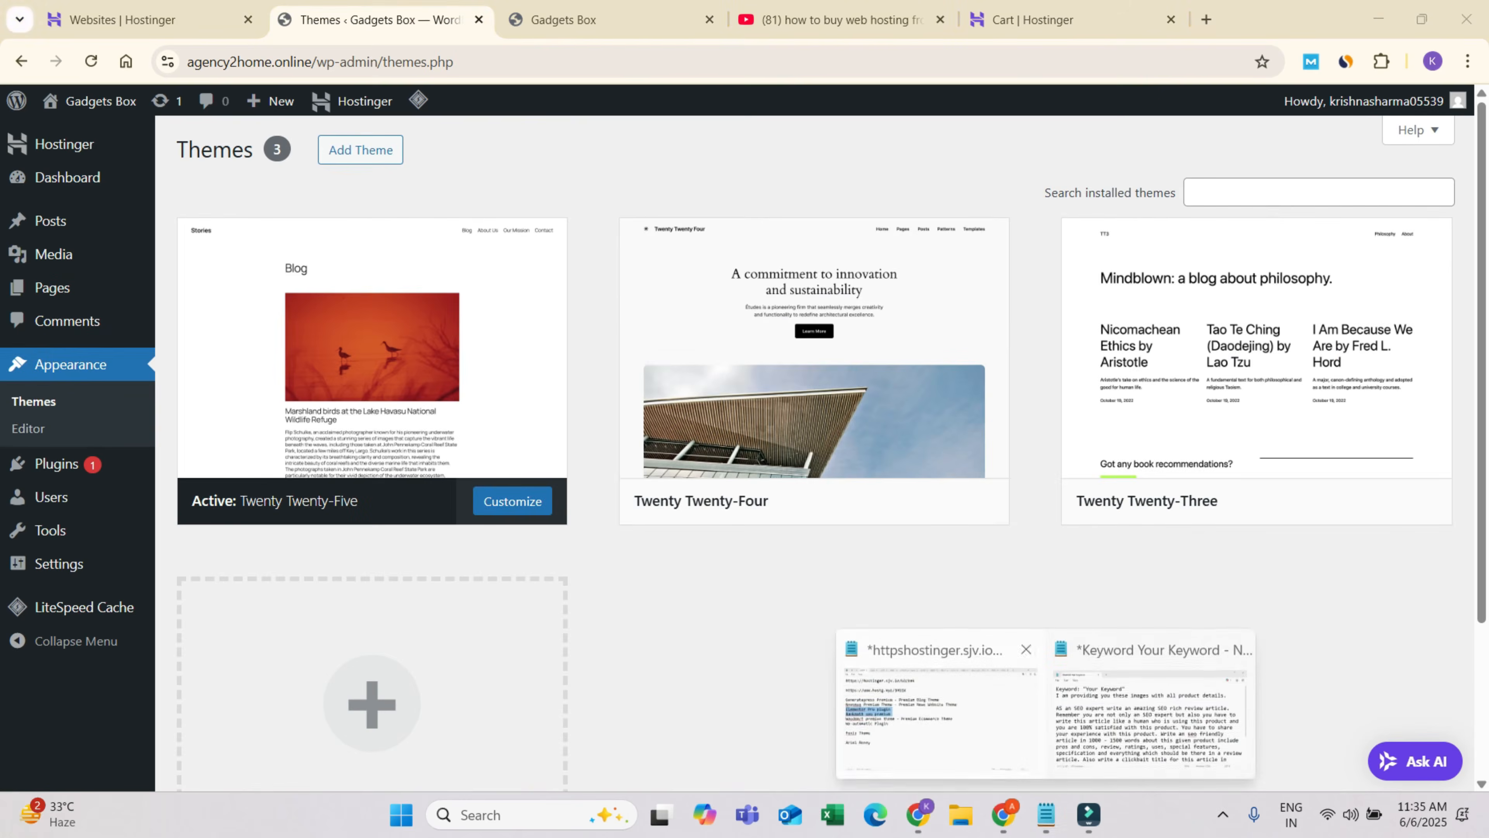
click(940, 701)
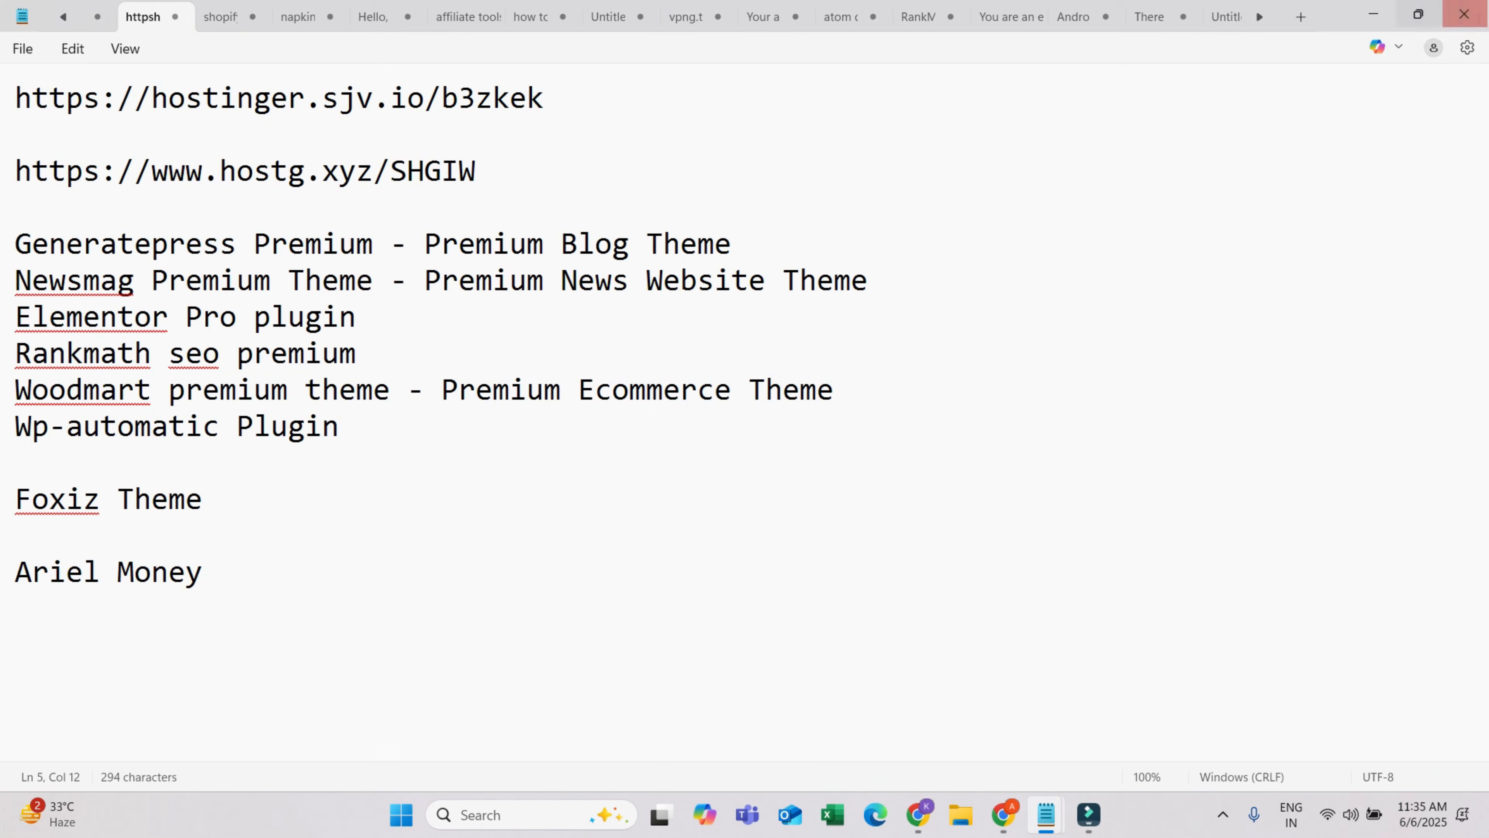
click(1372, 14)
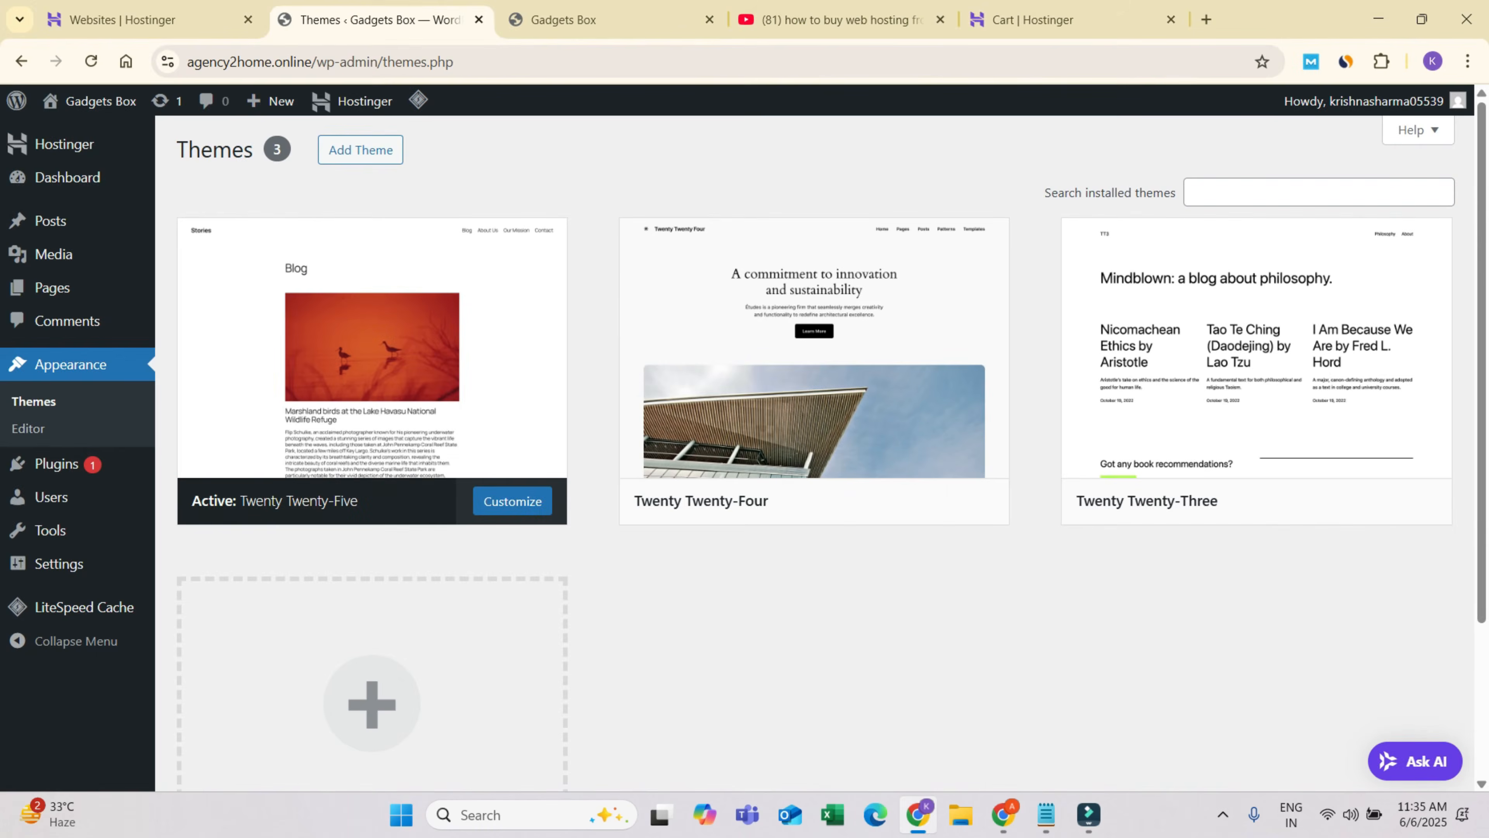
- Search the WordPress theme directory for Generatepress, then install and activate the GeneratePress theme
click(360, 150)
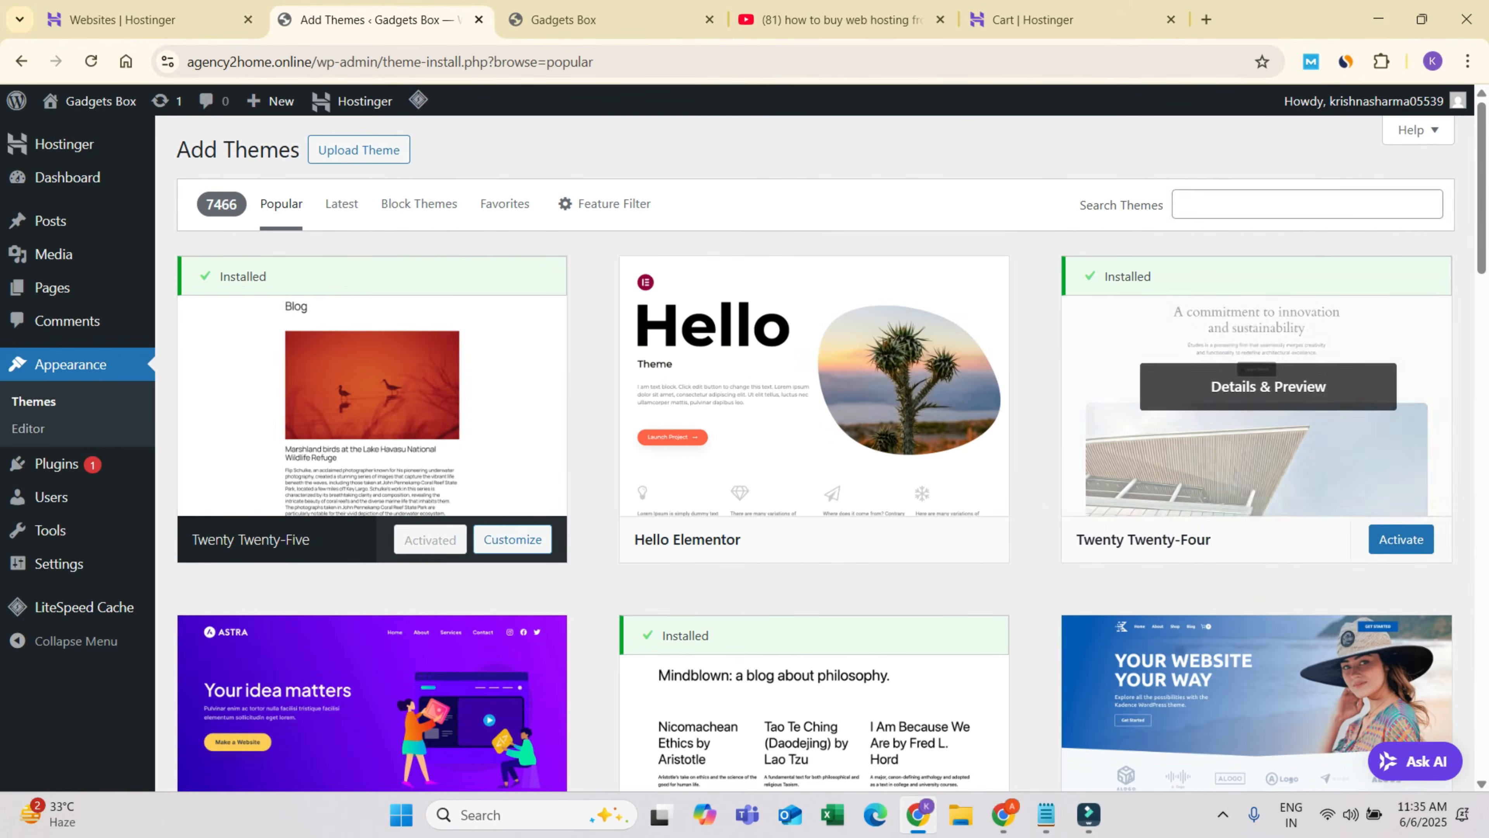
click(1289, 204)
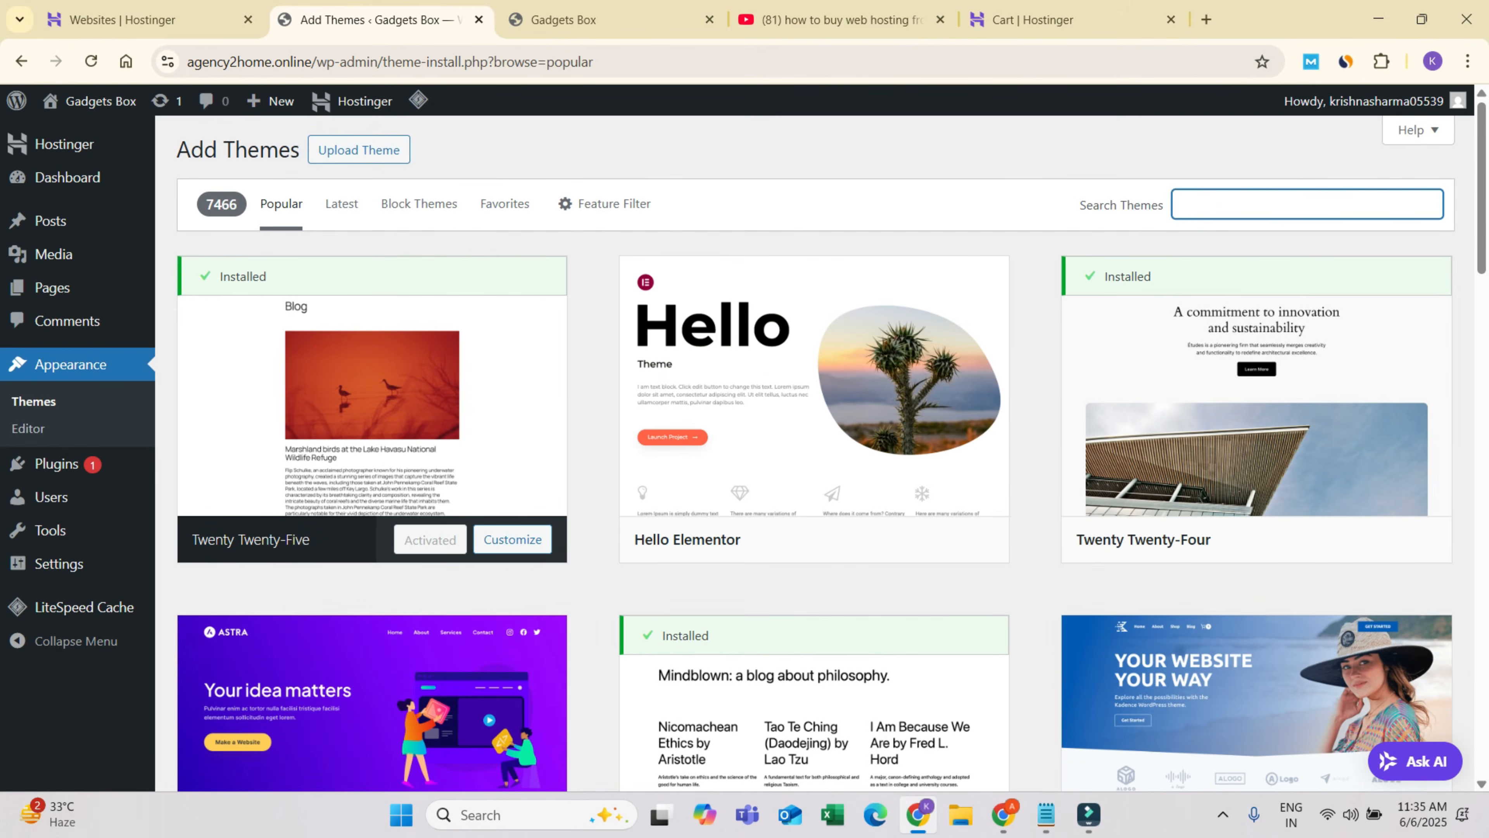
text(GNE)
key(BackSpace)
key(BackSpace)
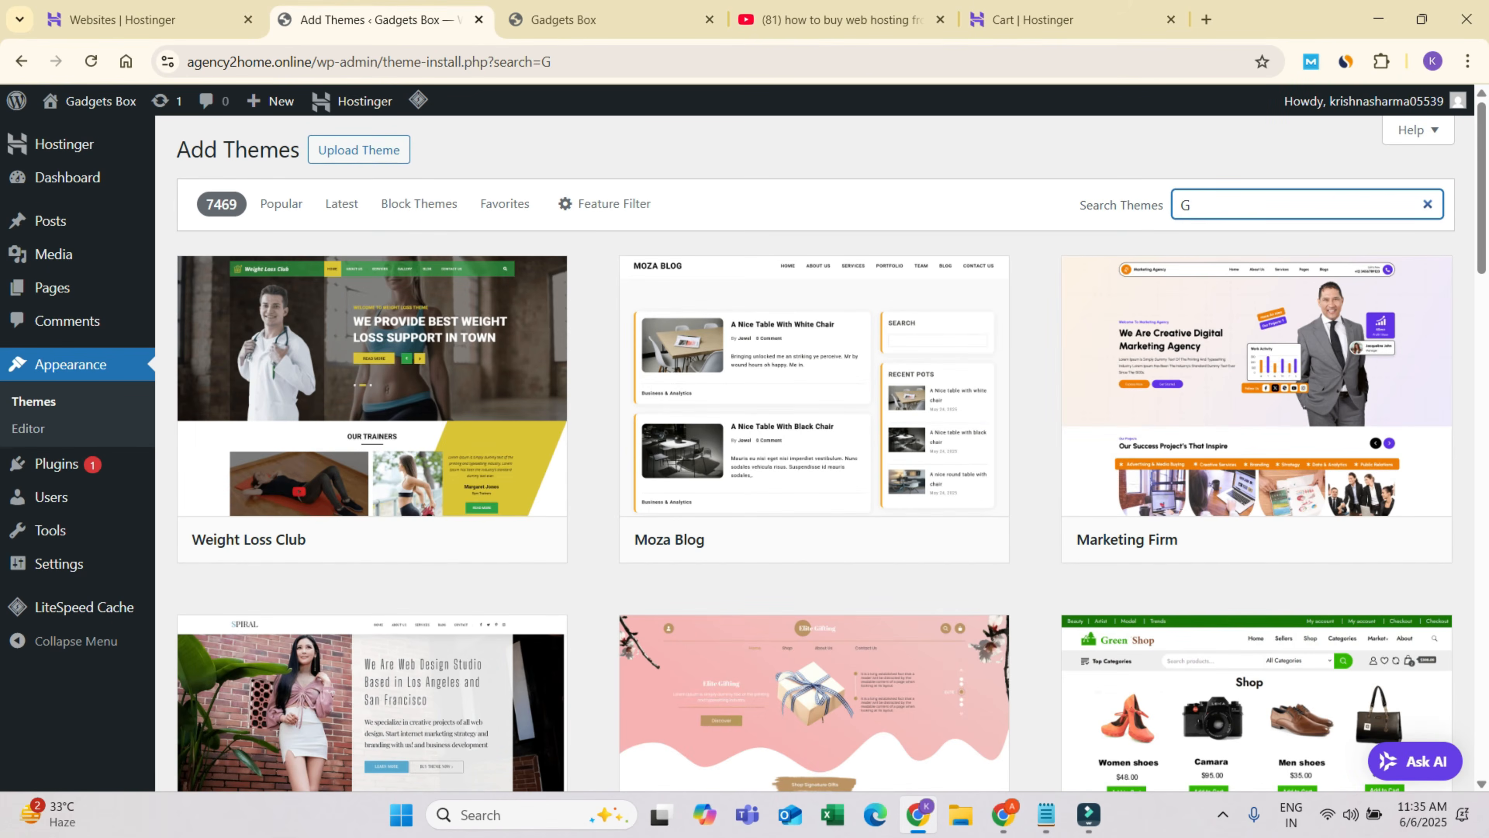
text(eneratepress)
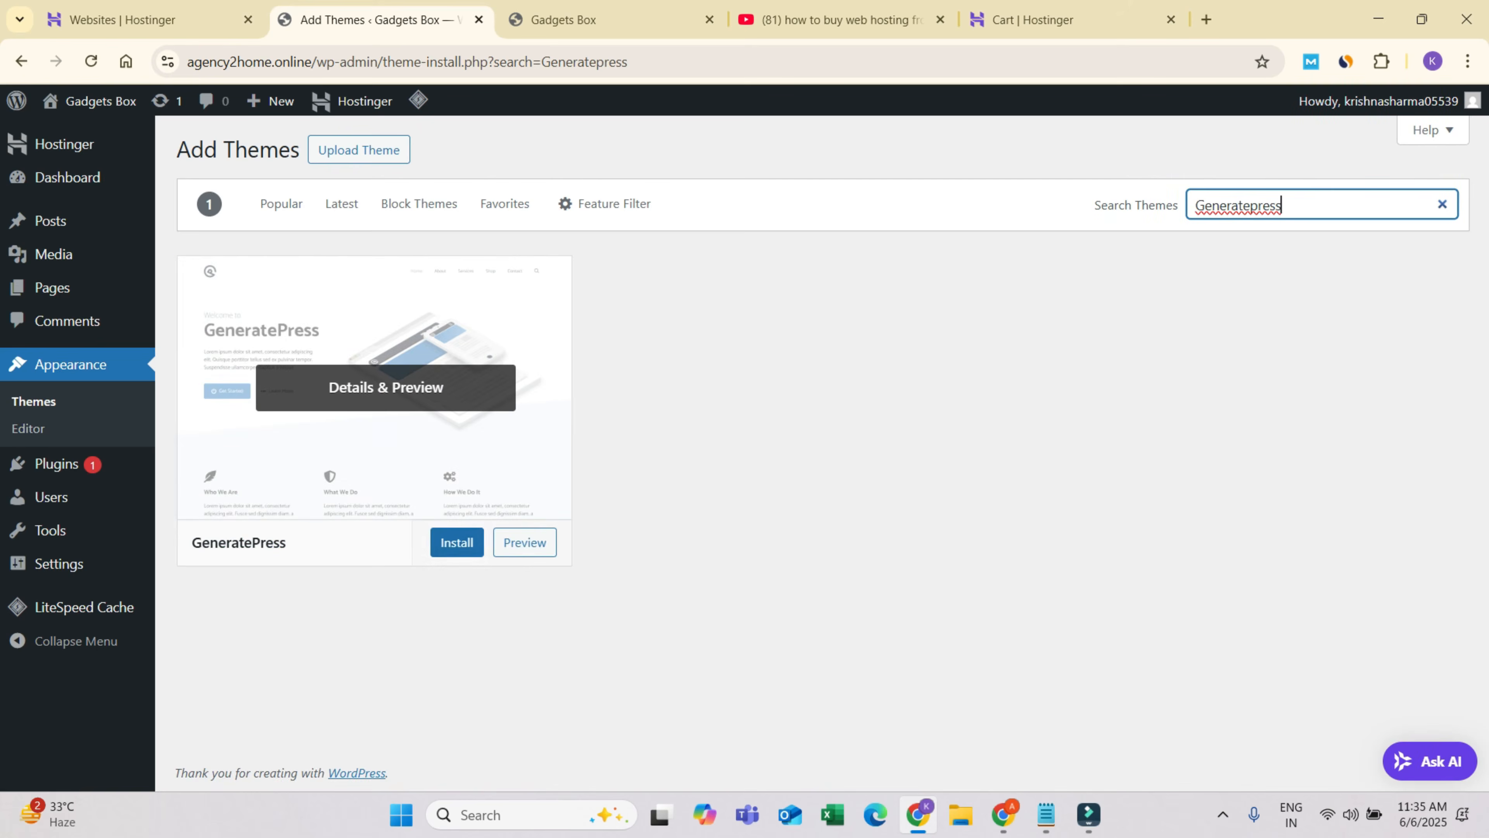
click(432, 541)
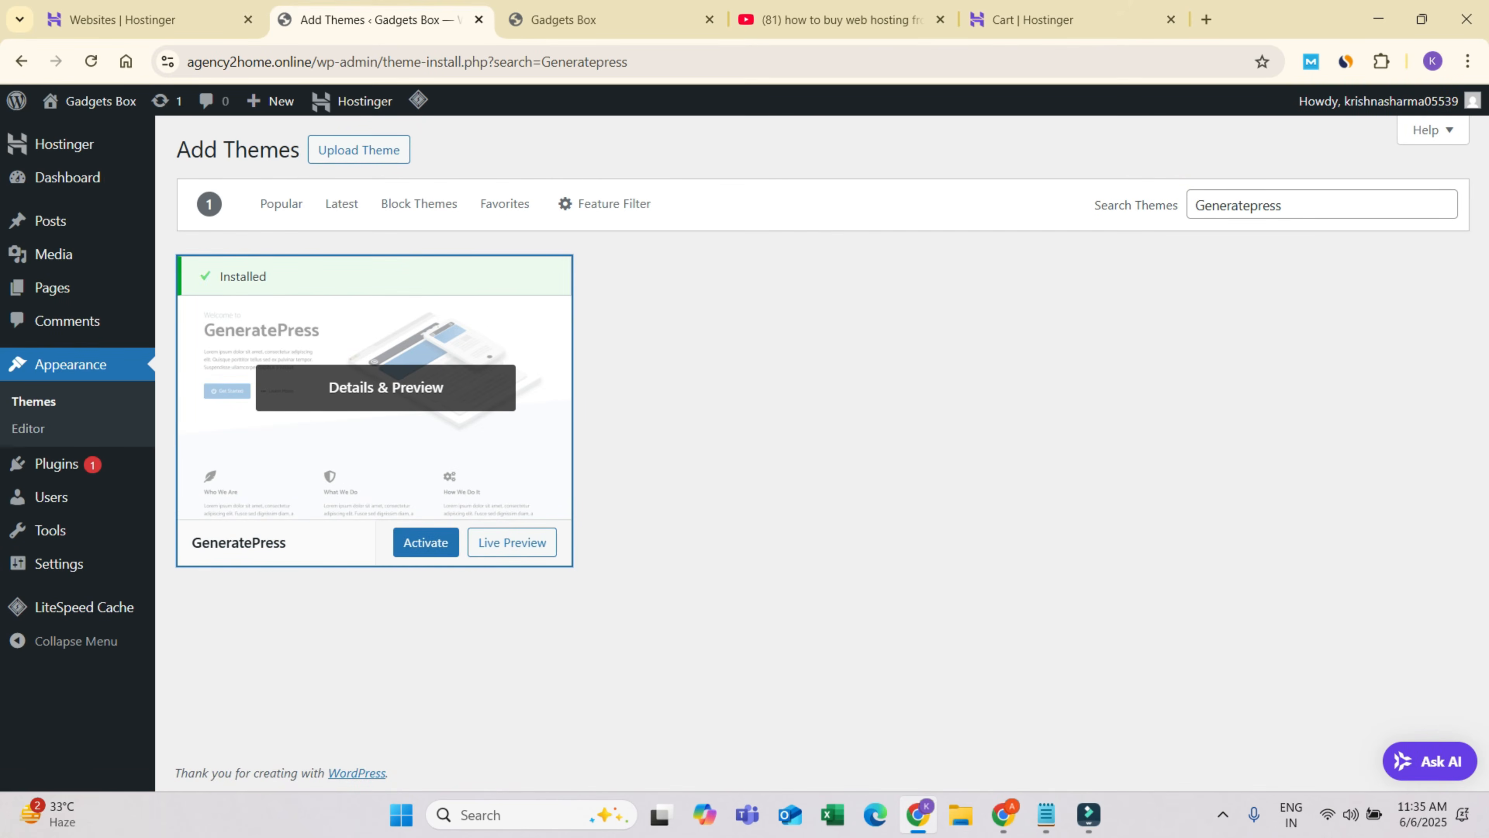
click(426, 541)
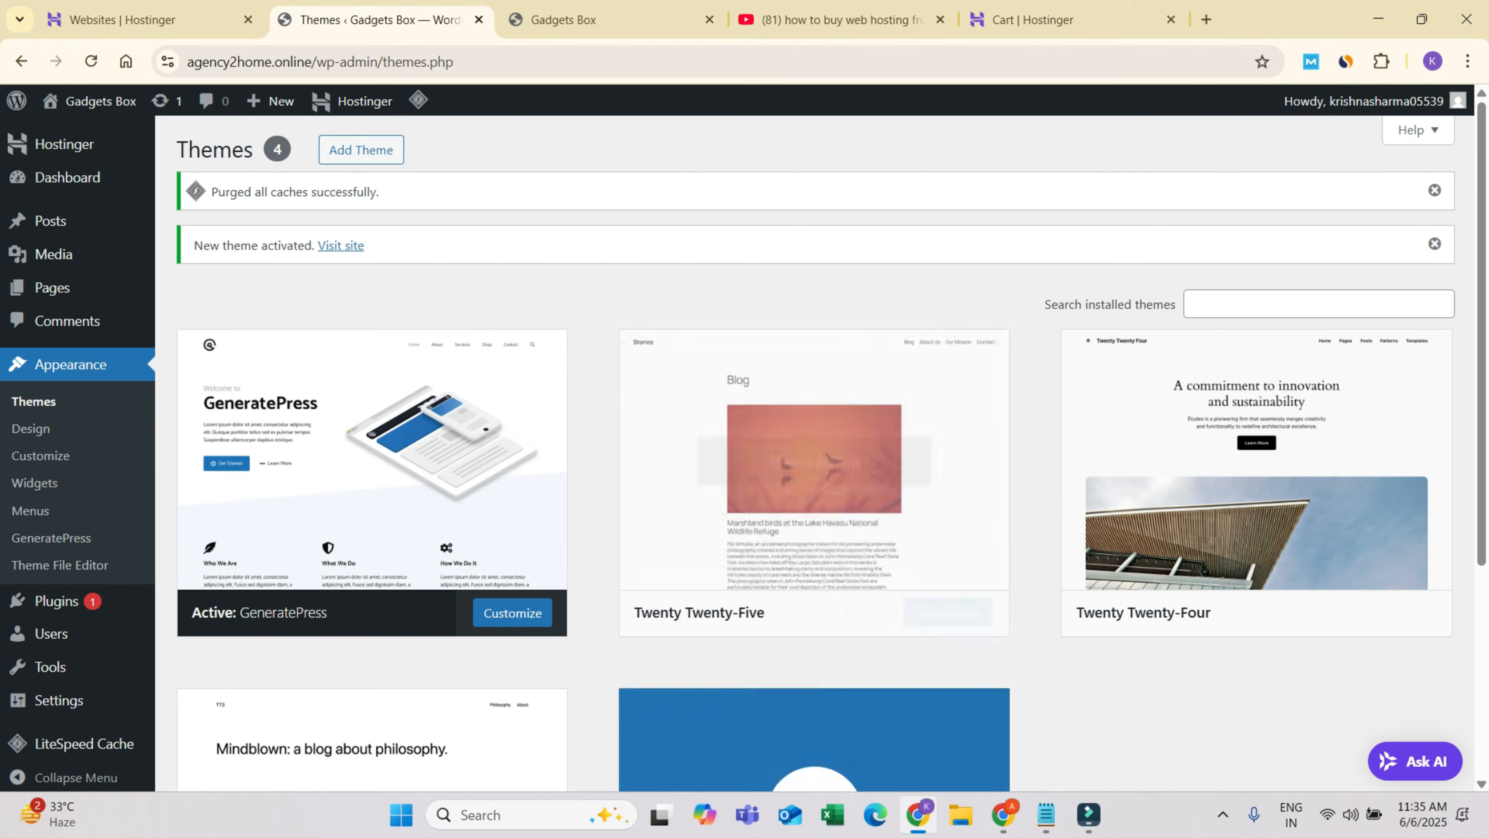
- Consult the Generatepress Premium entry in the Notepad list of themes and plugins, and return to the WordPress themes page
mouse_move(1047, 815)
click(941, 719)
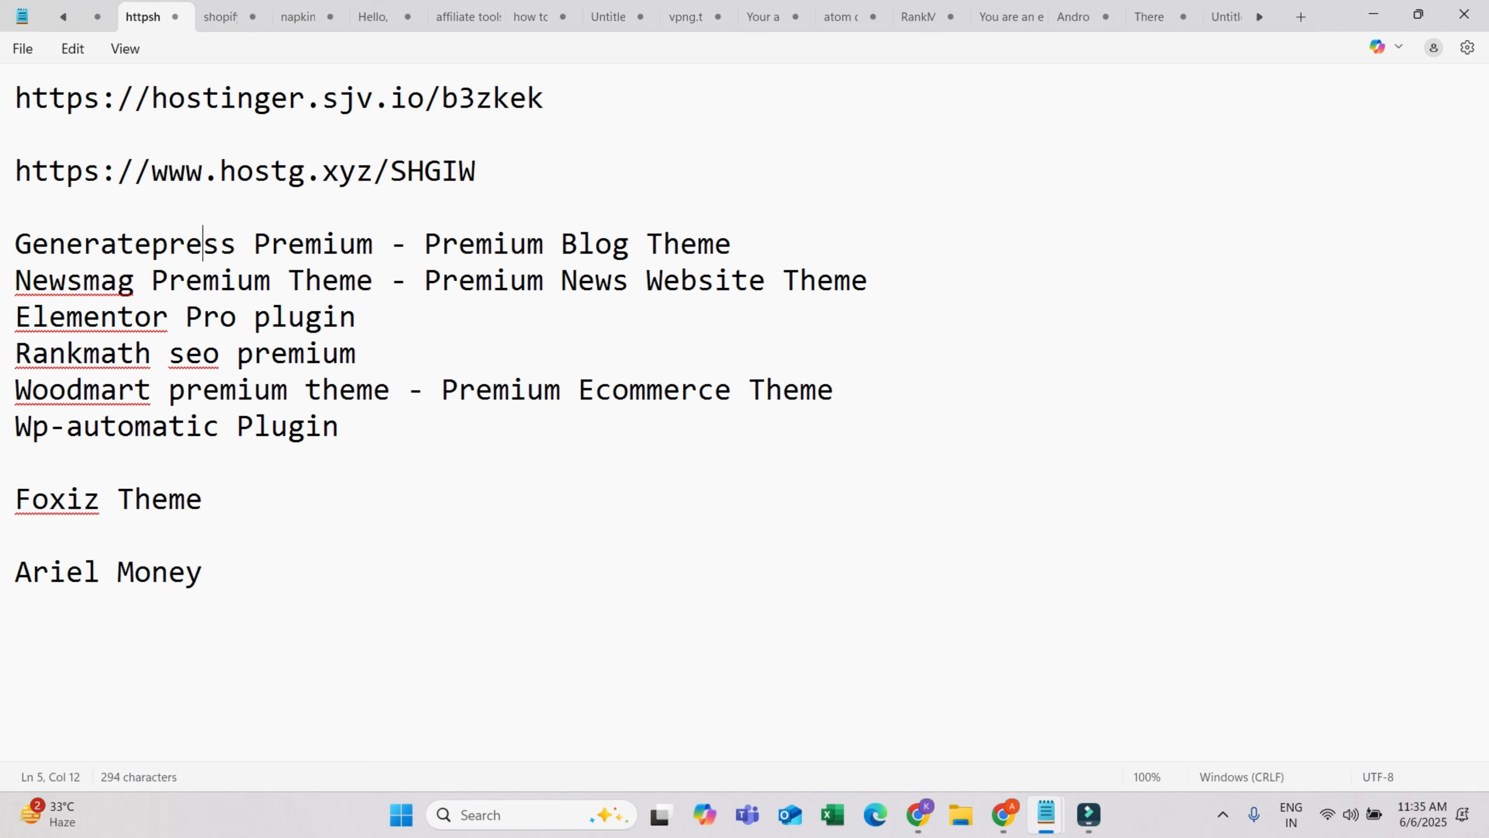
click(15, 244)
mouse_move(15, 244)
mouse_down()
mouse_move(731, 244)
mouse_move(14, 244)
mouse_up()
click(736, 244)
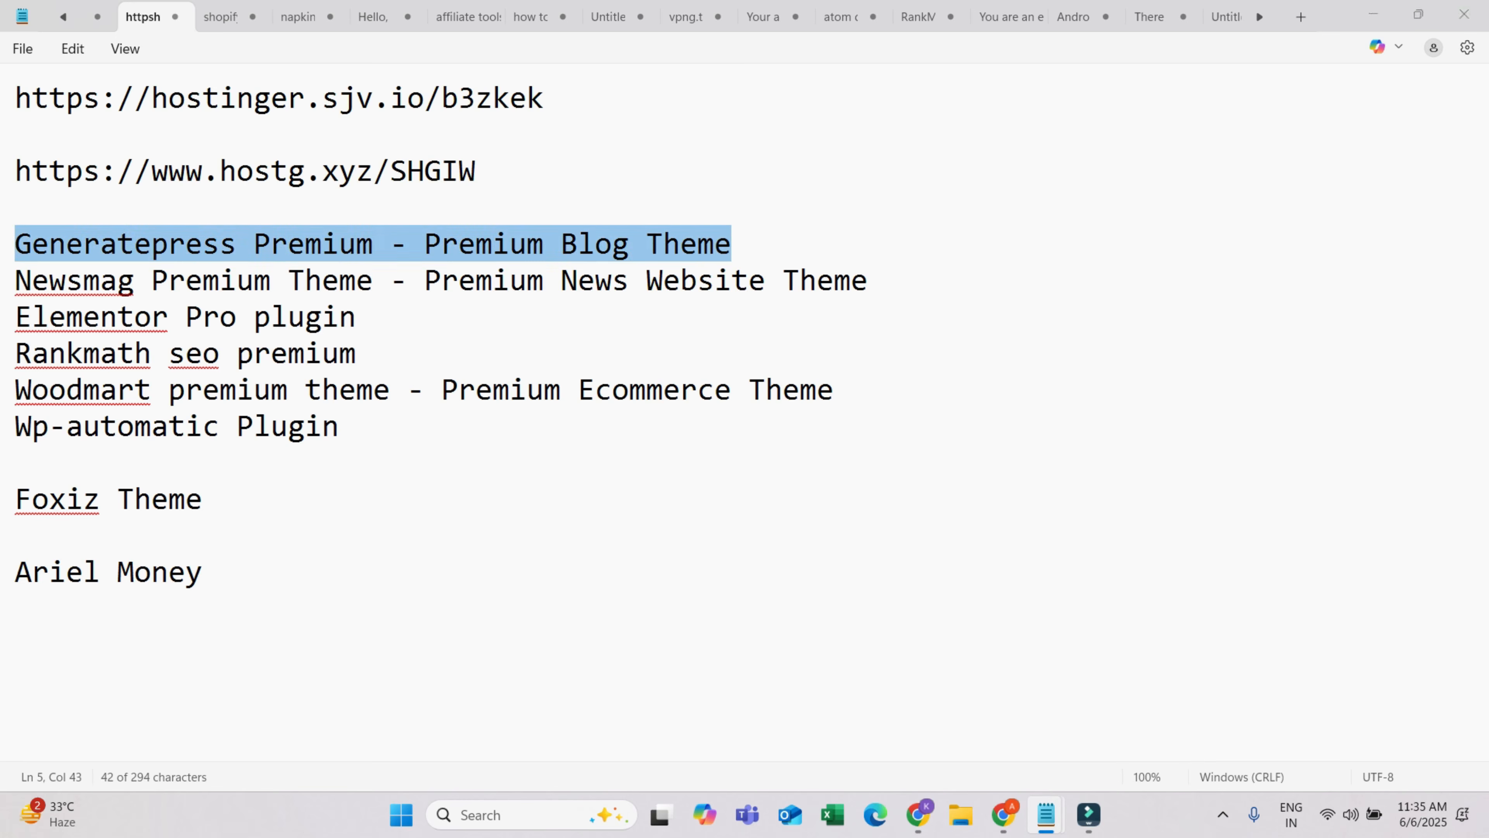
key(alt+Tab)
mouse_move(59, 601)
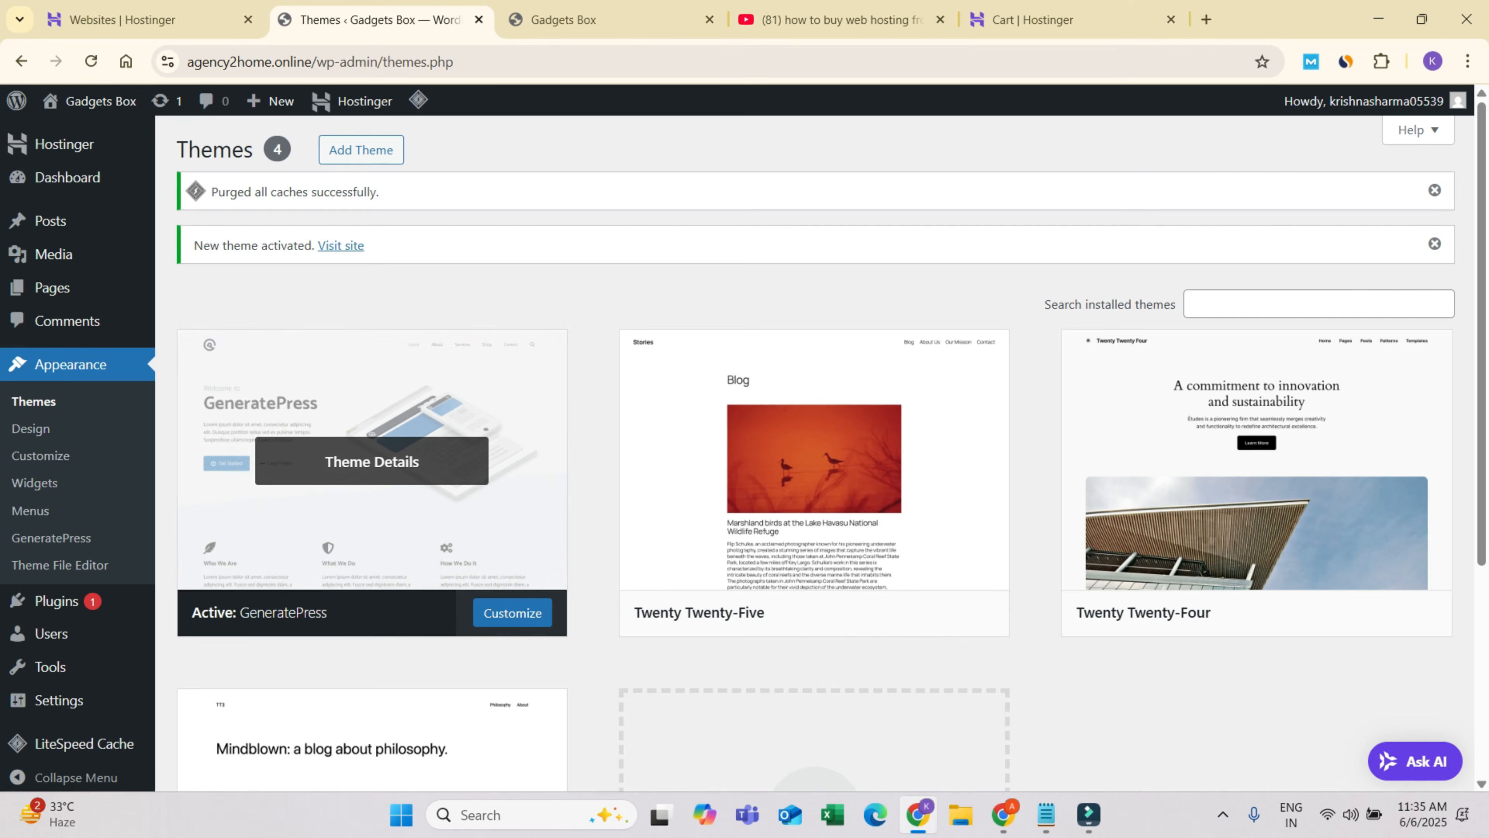
mouse_move(1045, 814)
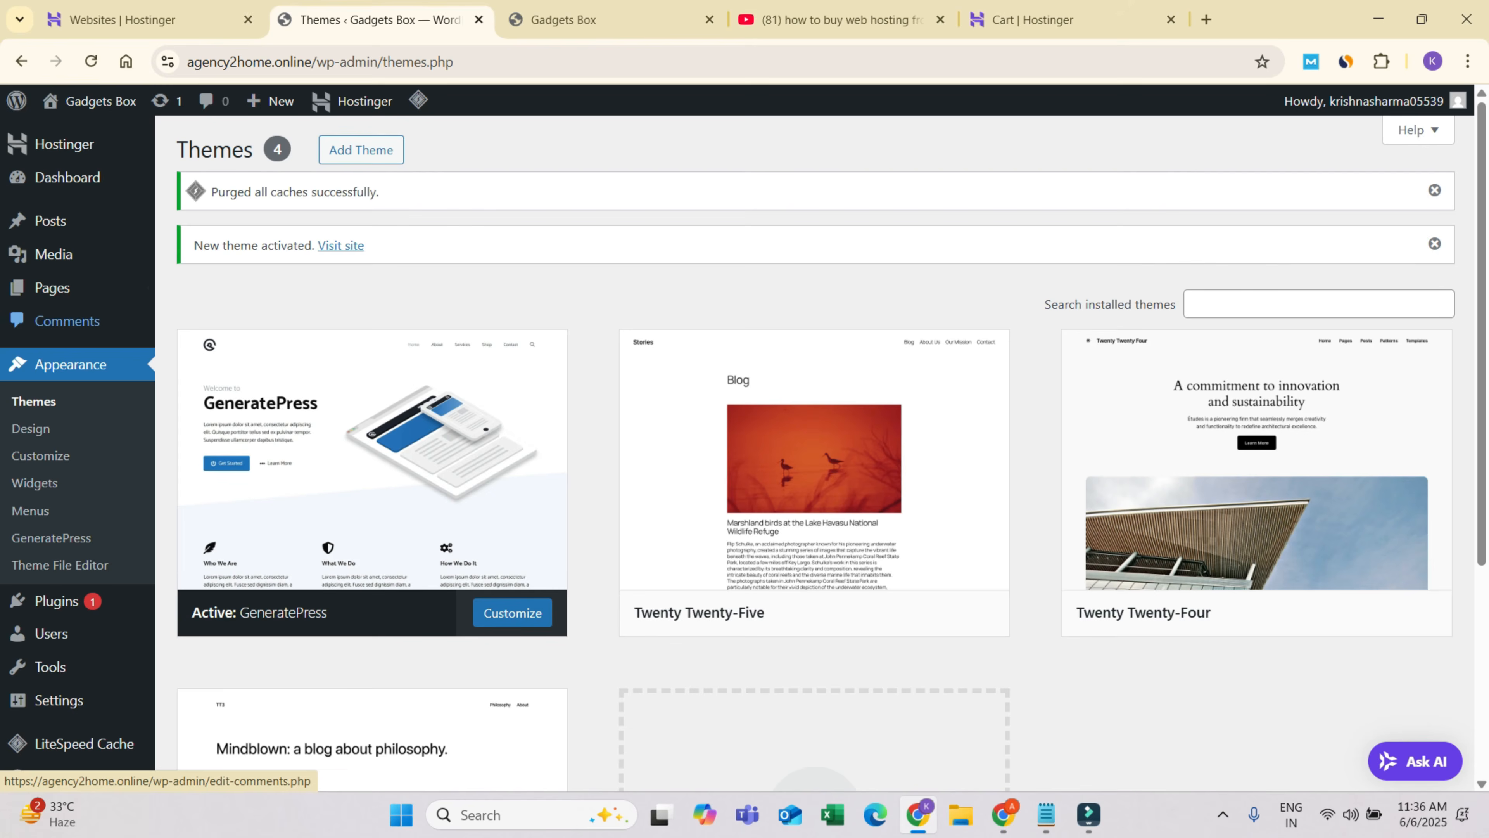
- Open the post categories page and add a category named AC
mouse_move(59, 287)
mouse_move(50, 220)
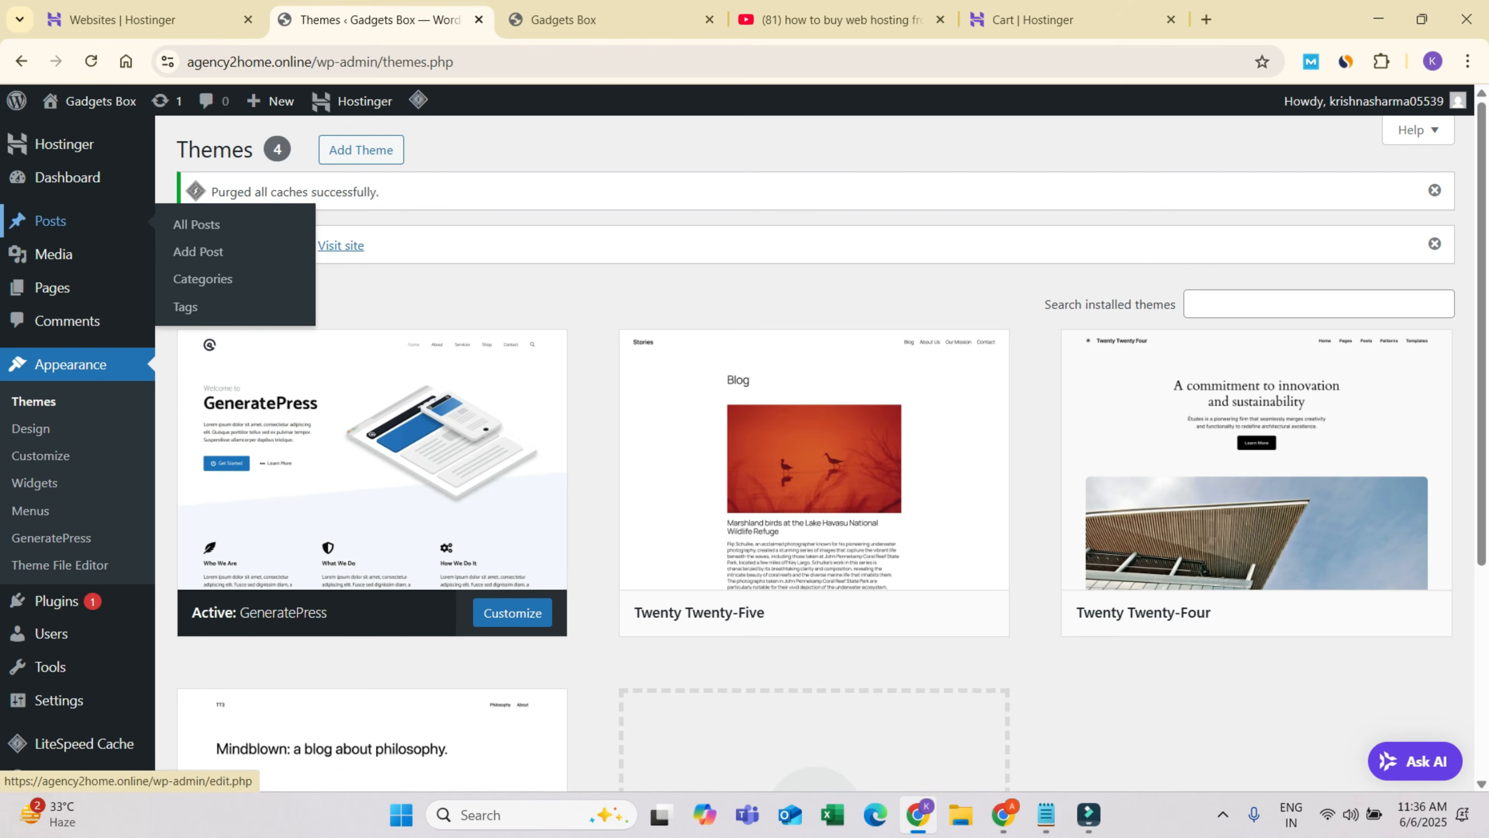
click(203, 279)
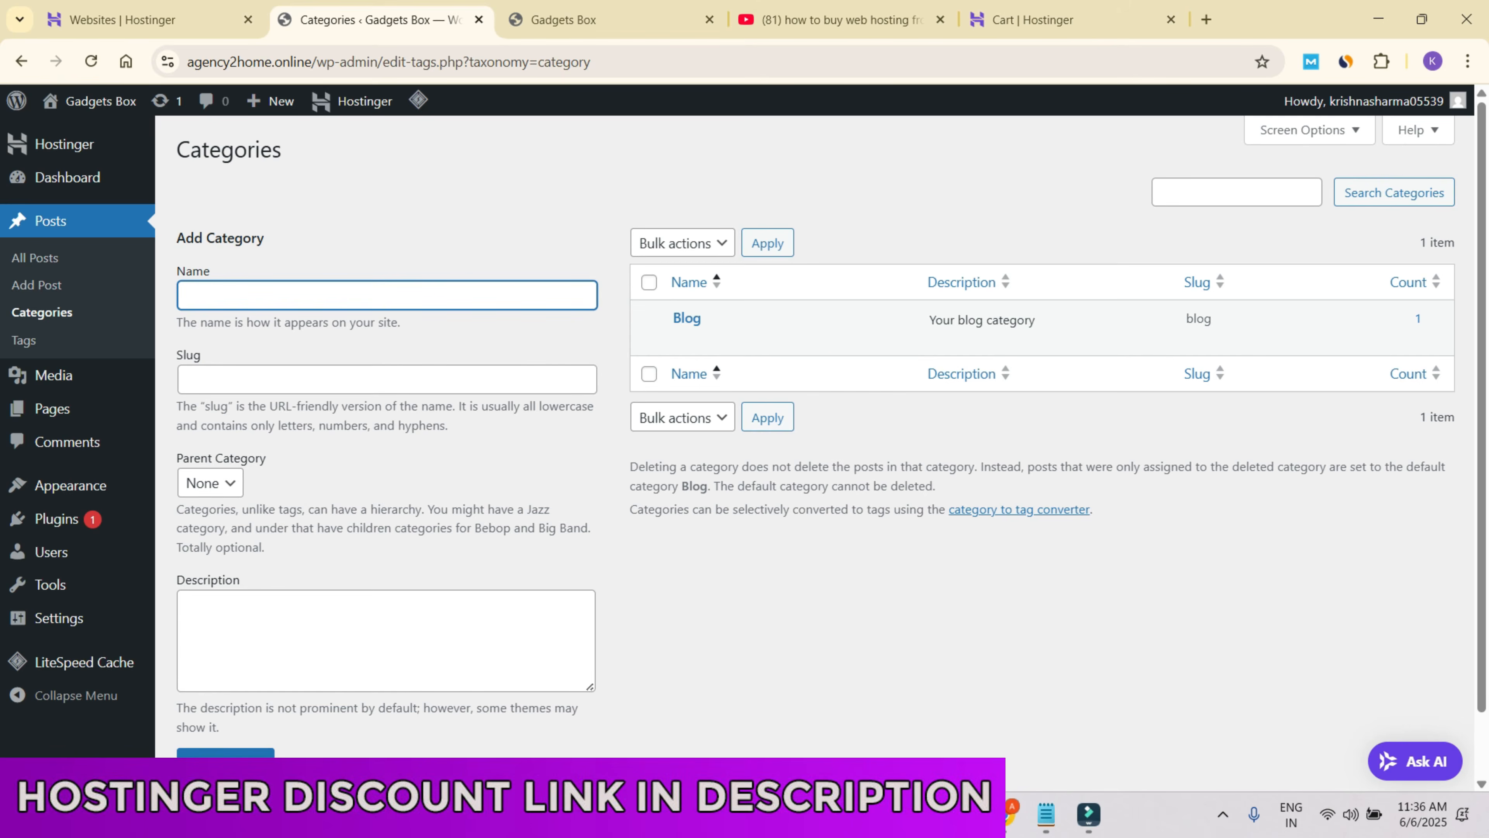
text(AC)
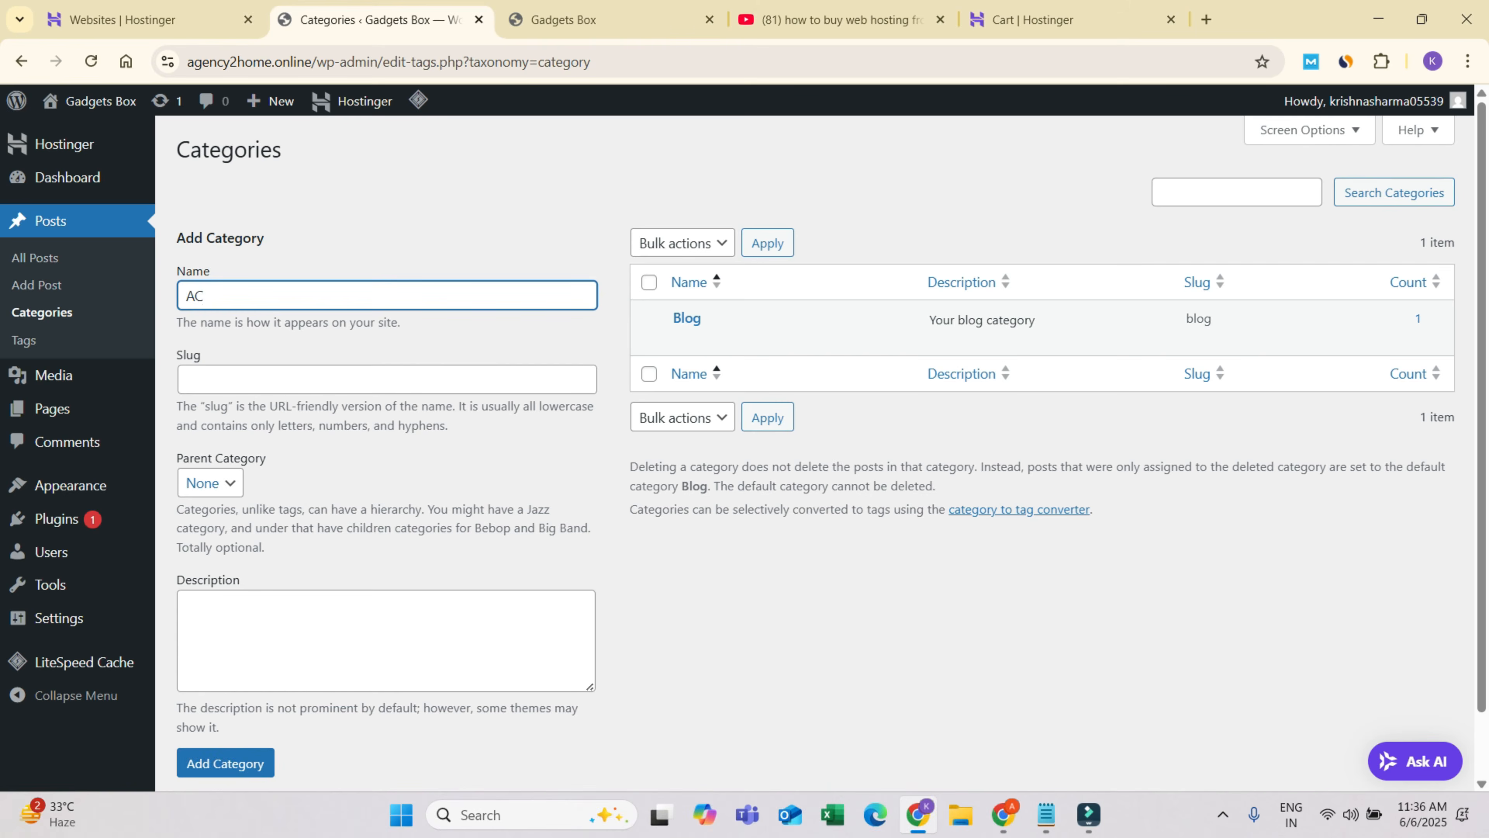
key(Return)
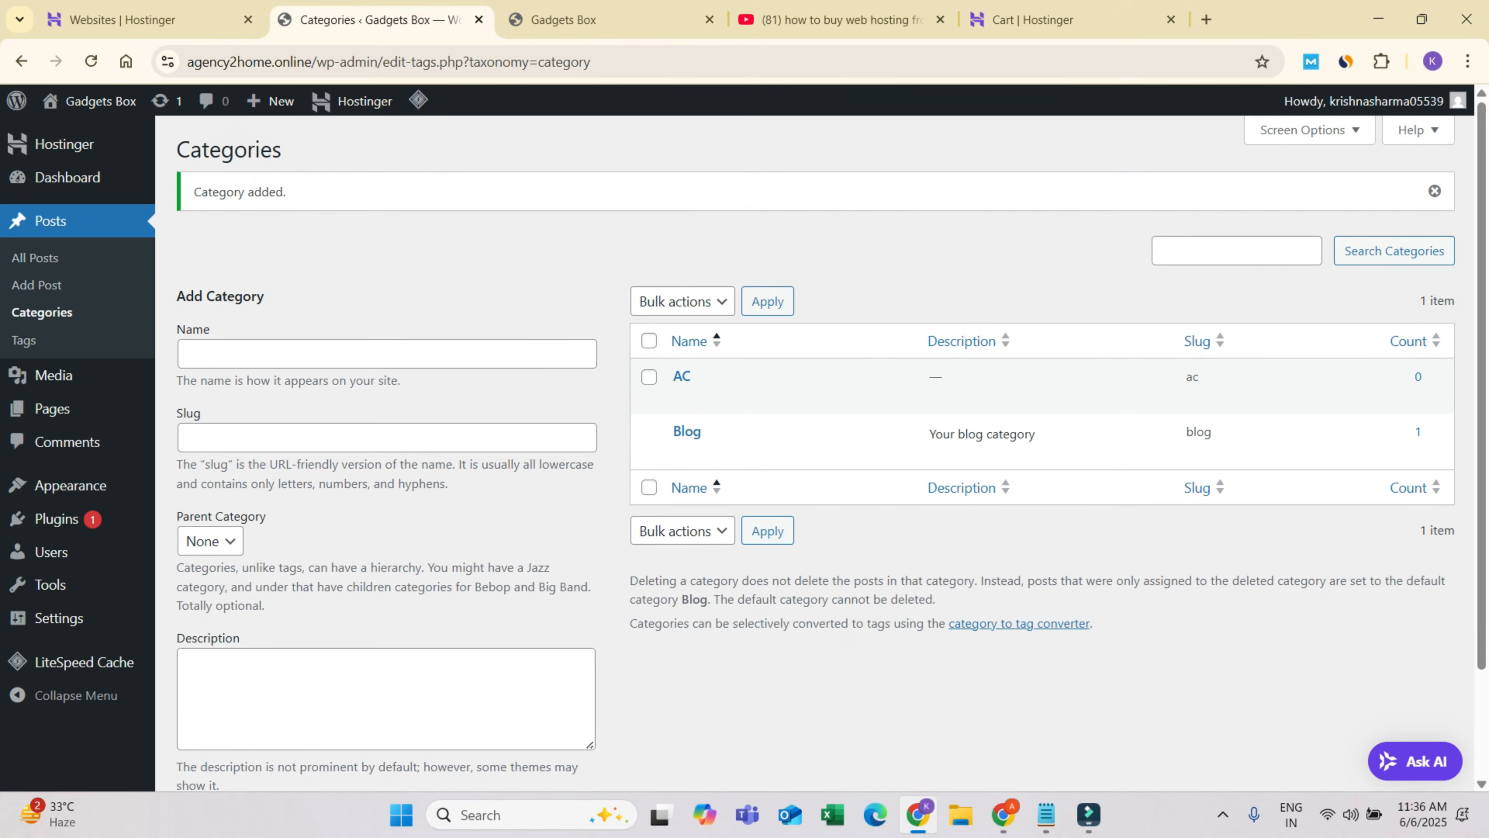
- Add another post category named Coolers with no parent category
click(194, 353)
text(Coolers)
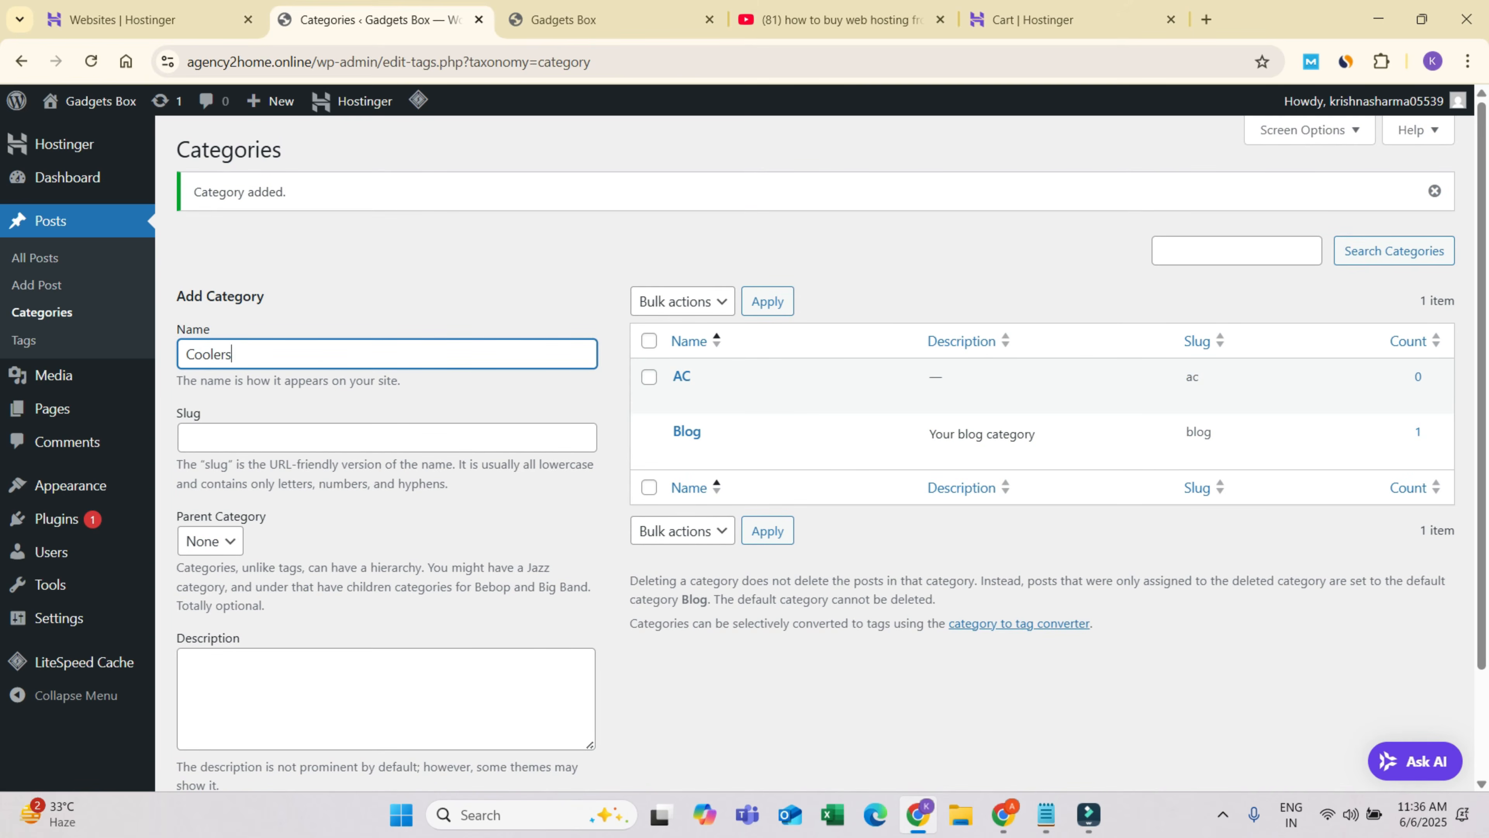
scroll(831, 449, down, 2)
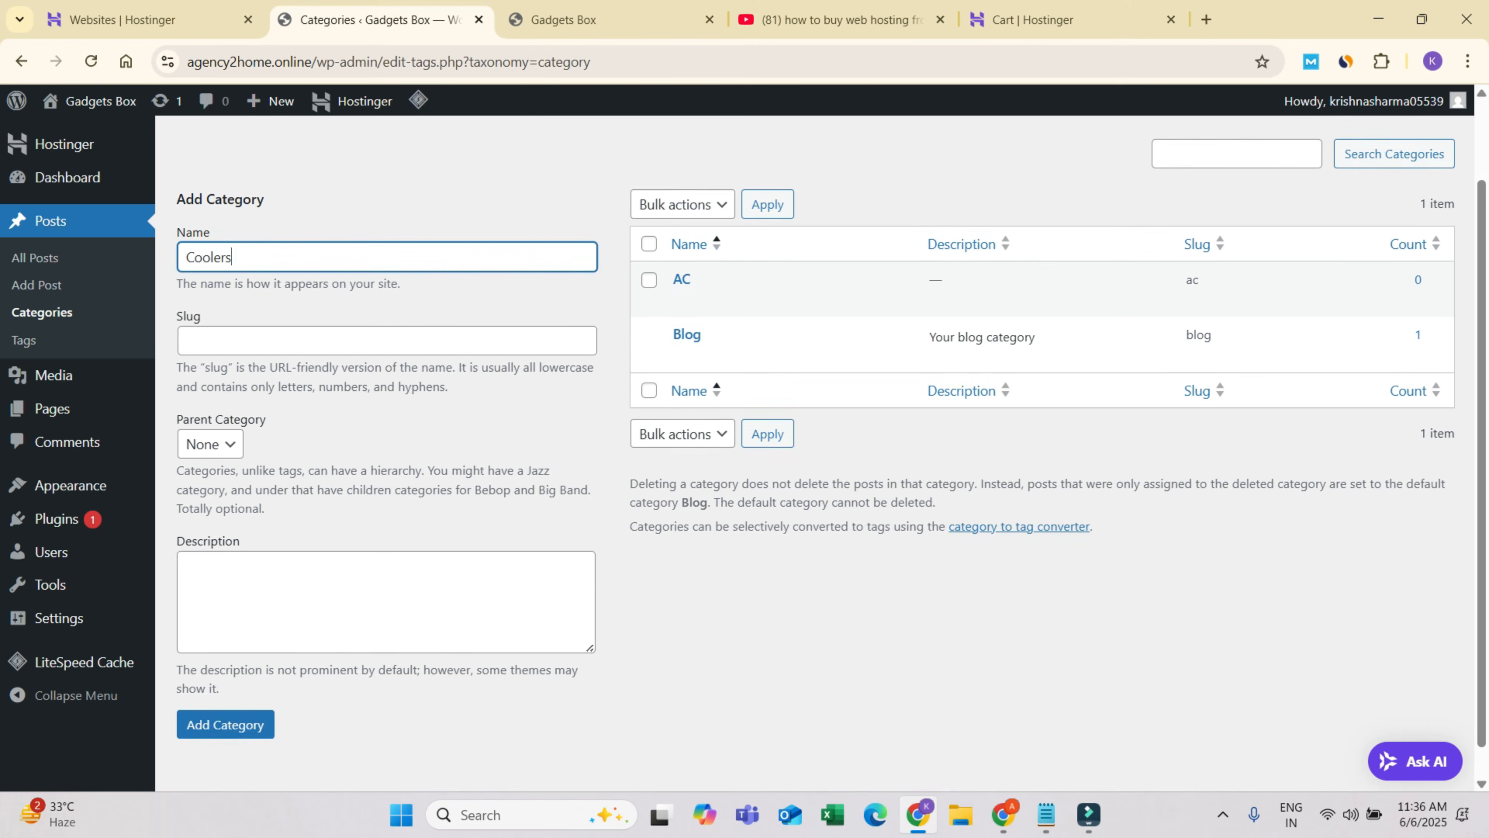
click(225, 724)
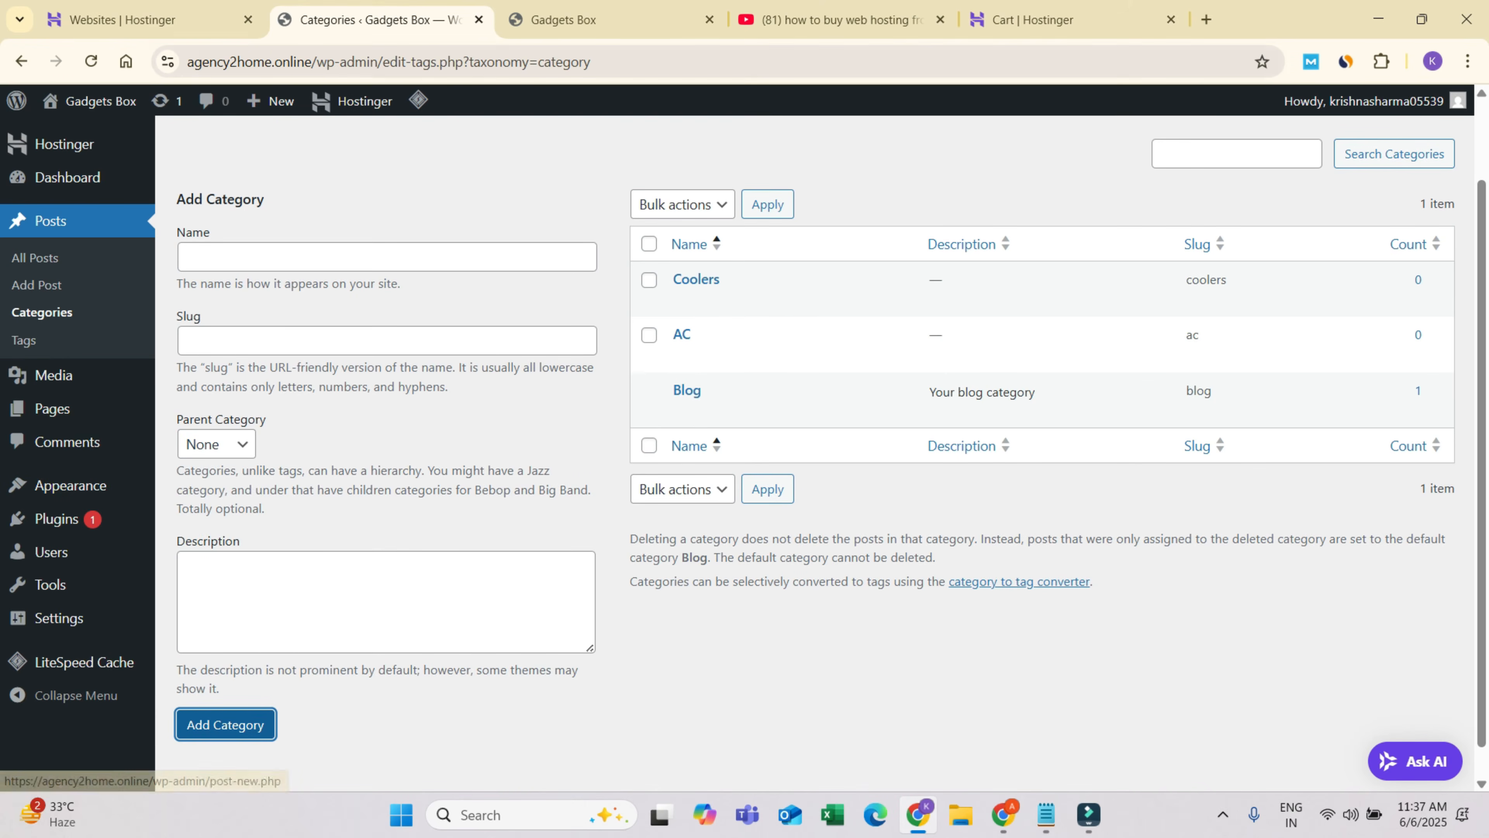
- Reload the live Gadgets Box site to check its look, and return to the WordPress categories page
click(563, 19)
click(91, 61)
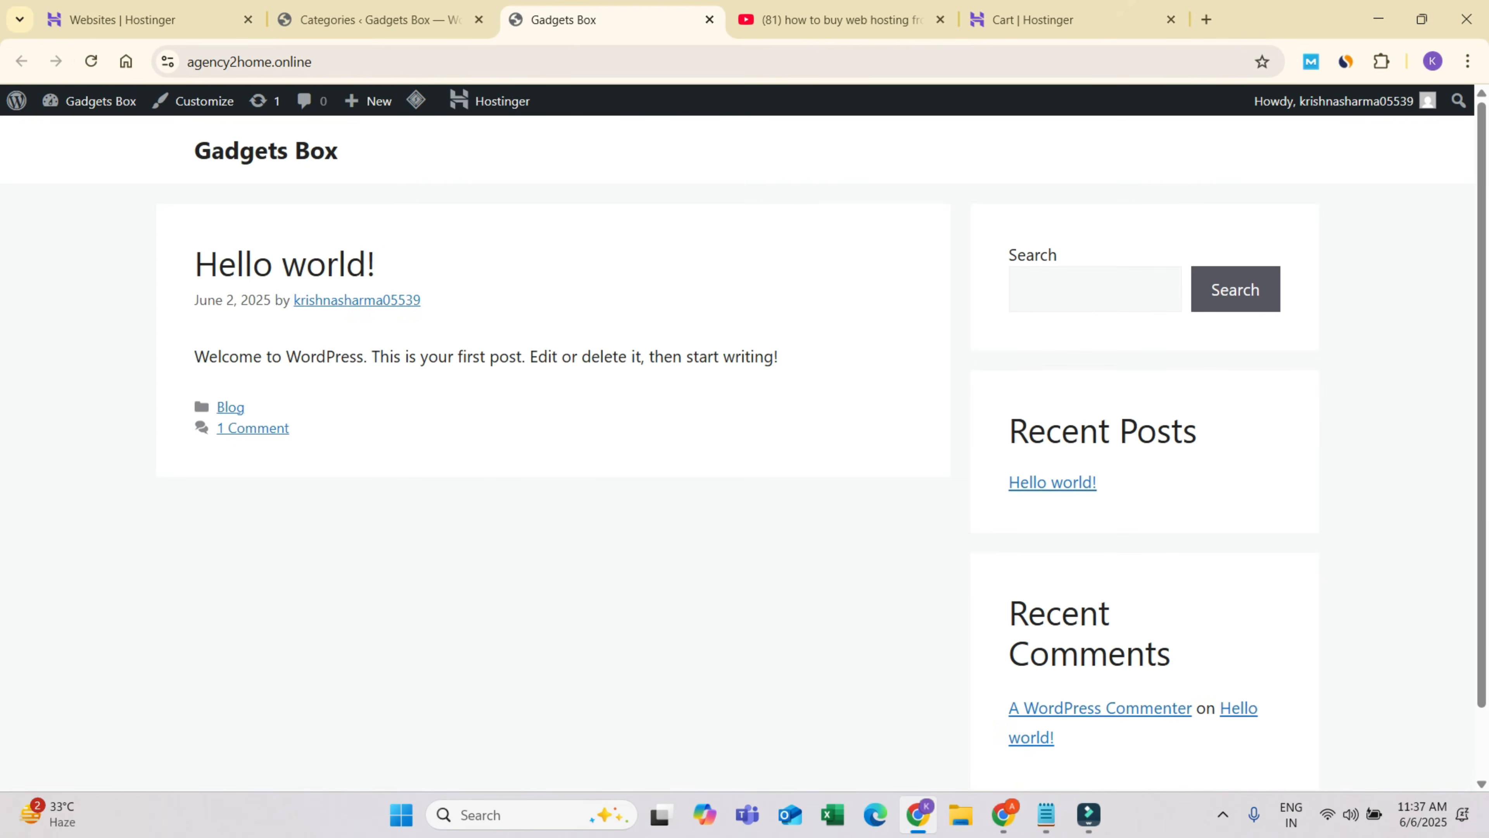
click(381, 20)
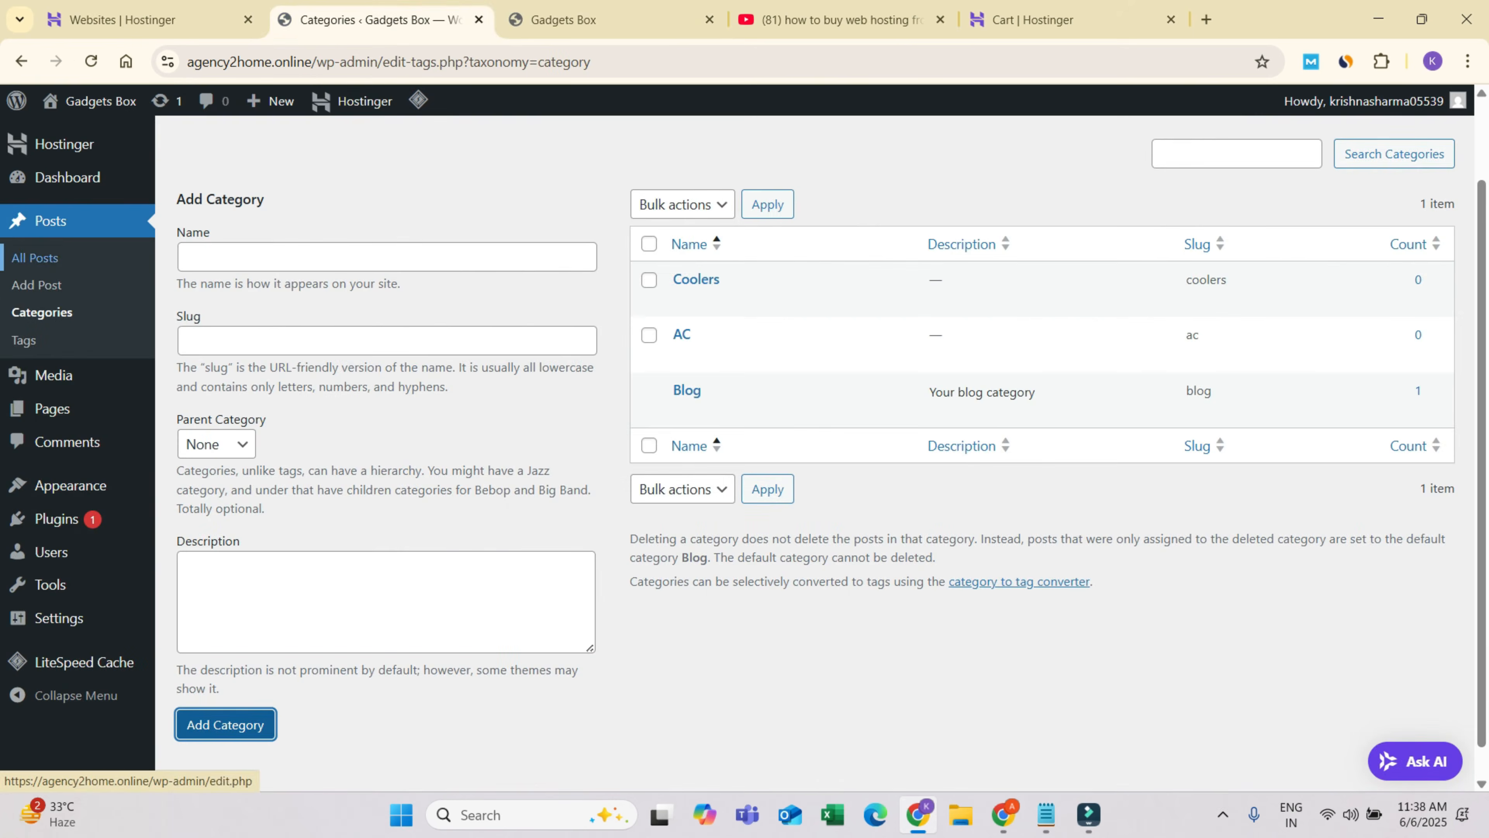
- Open the new post editor, dismiss its welcome guide and go back to the posts list
click(36, 284)
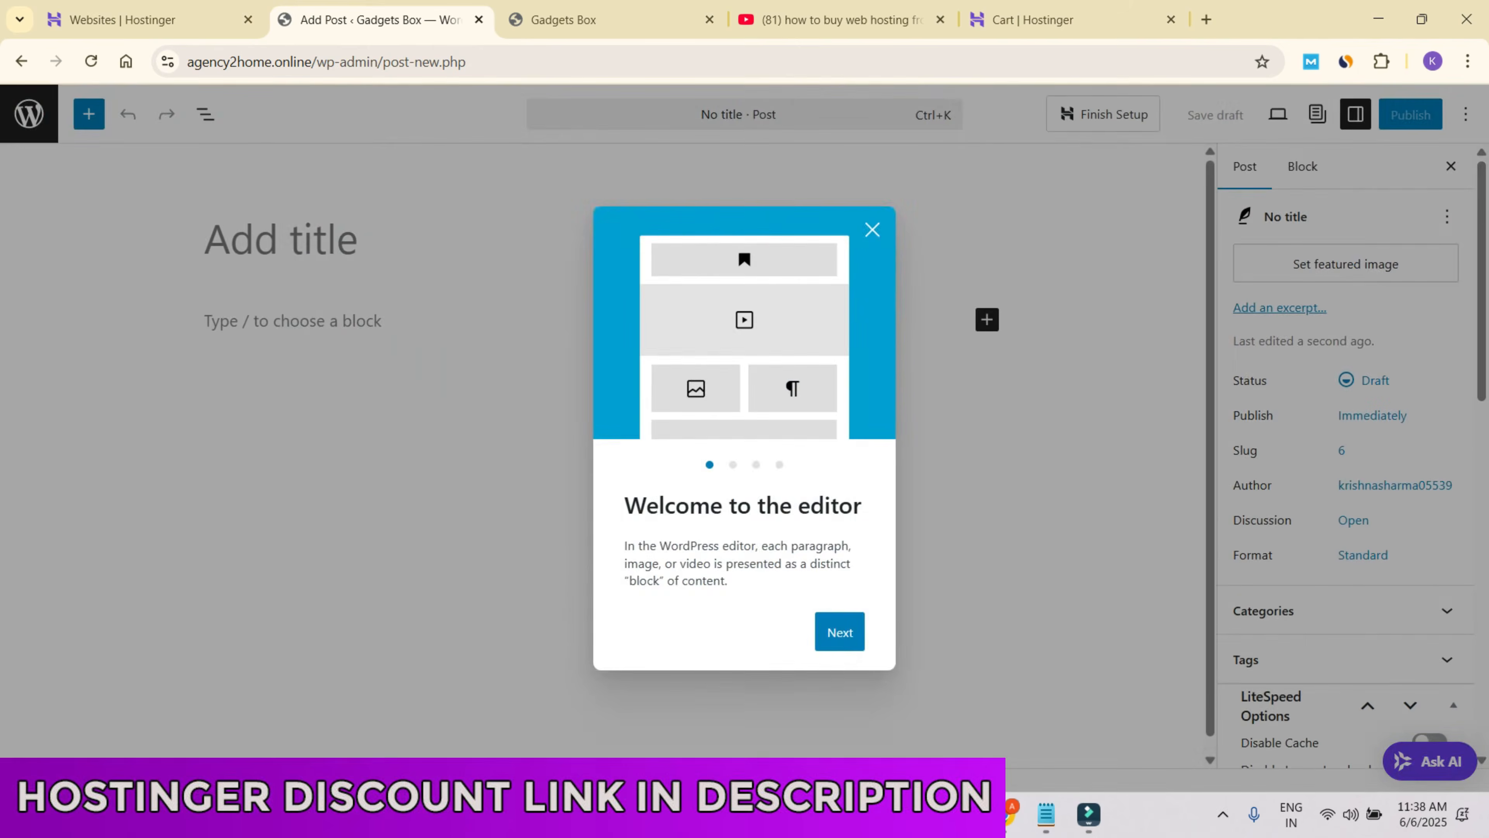
click(872, 230)
click(28, 113)
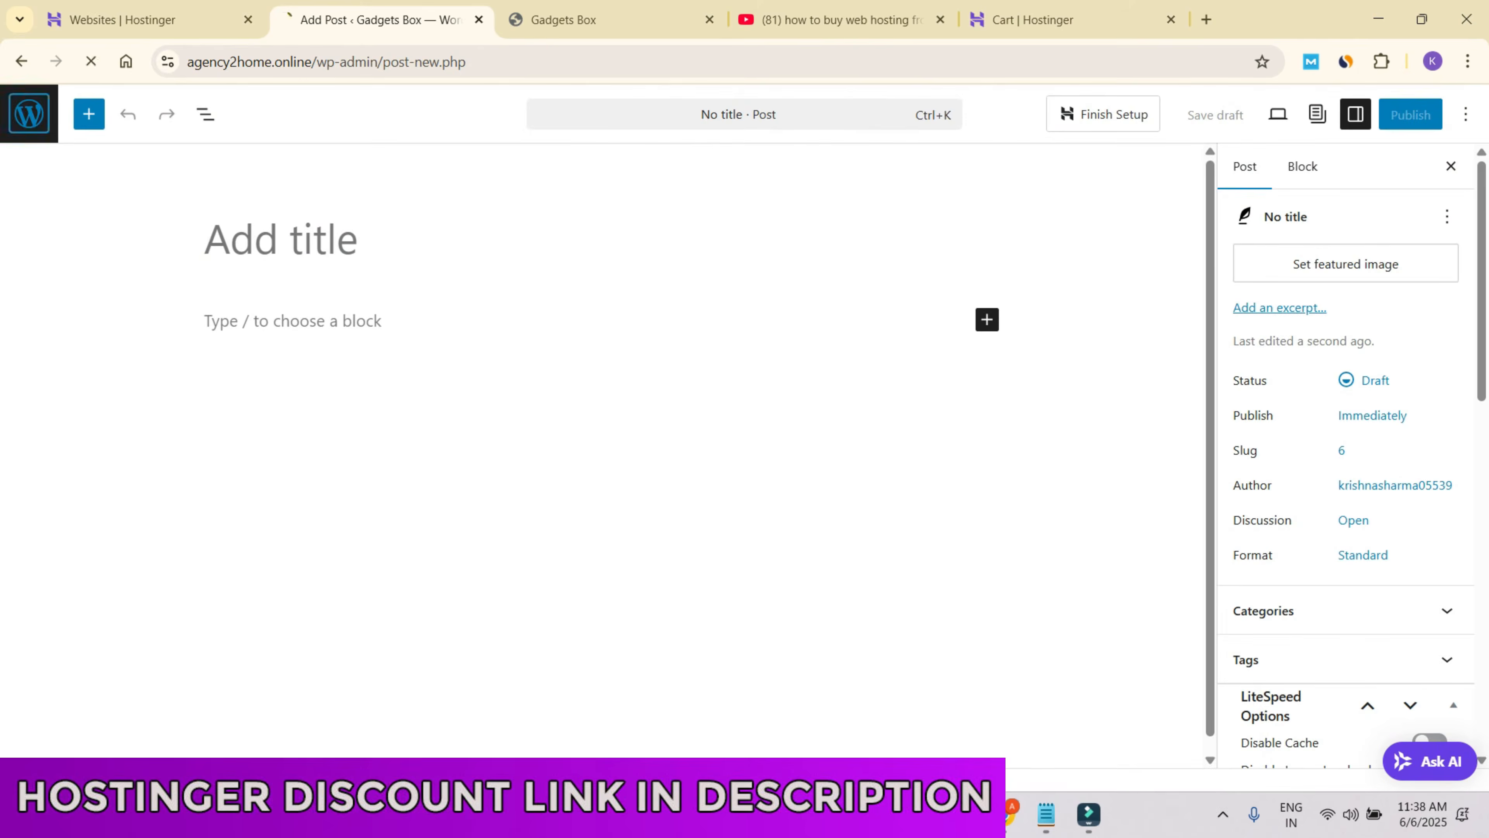
- Search the WordPress plugin directory for rankmath and install the Rank Math SEO plugin
mouse_move(52, 409)
mouse_move(56, 518)
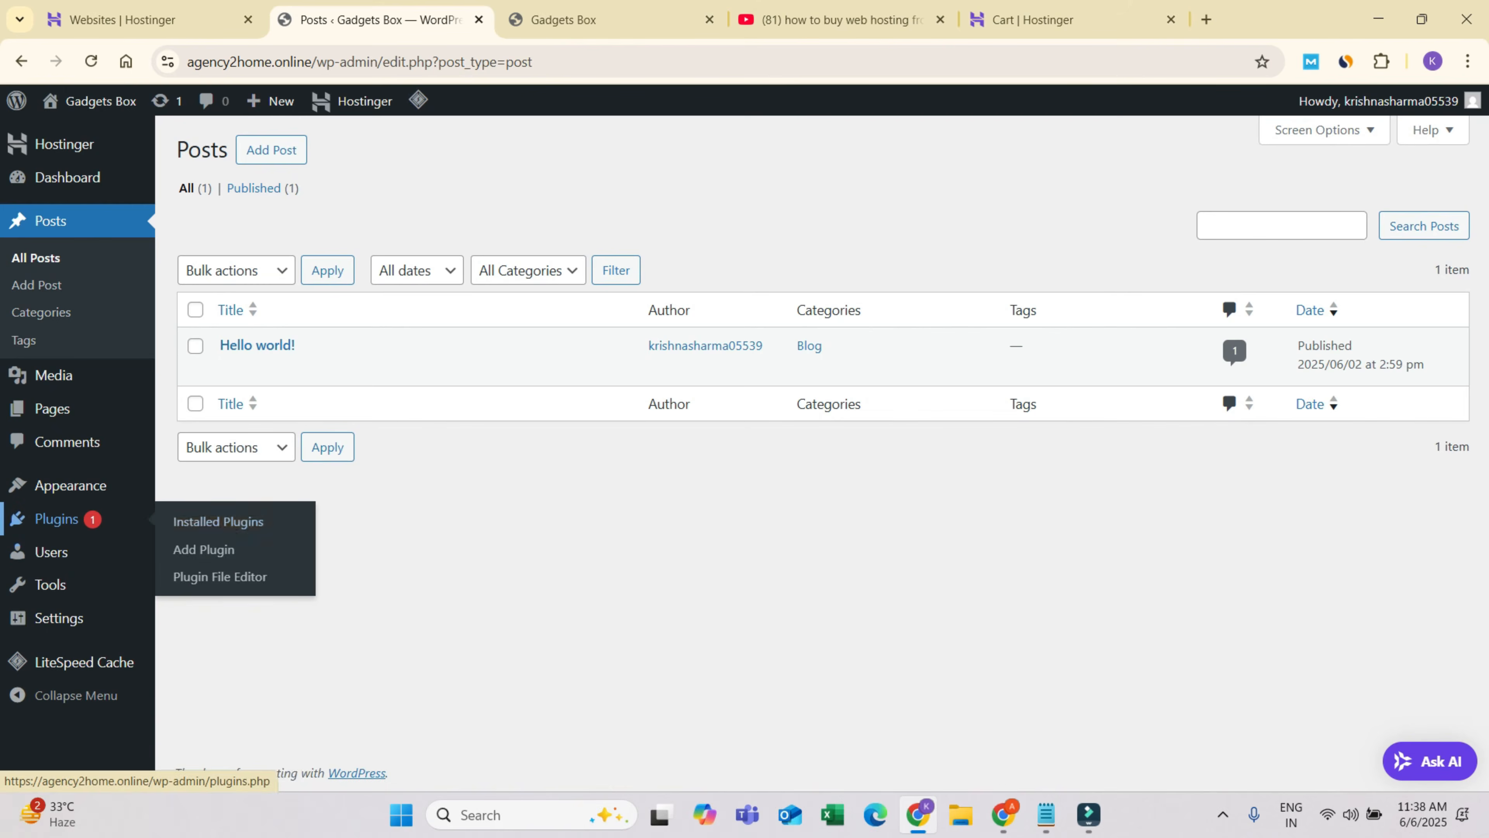
click(204, 549)
click(1214, 204)
text(rankmath)
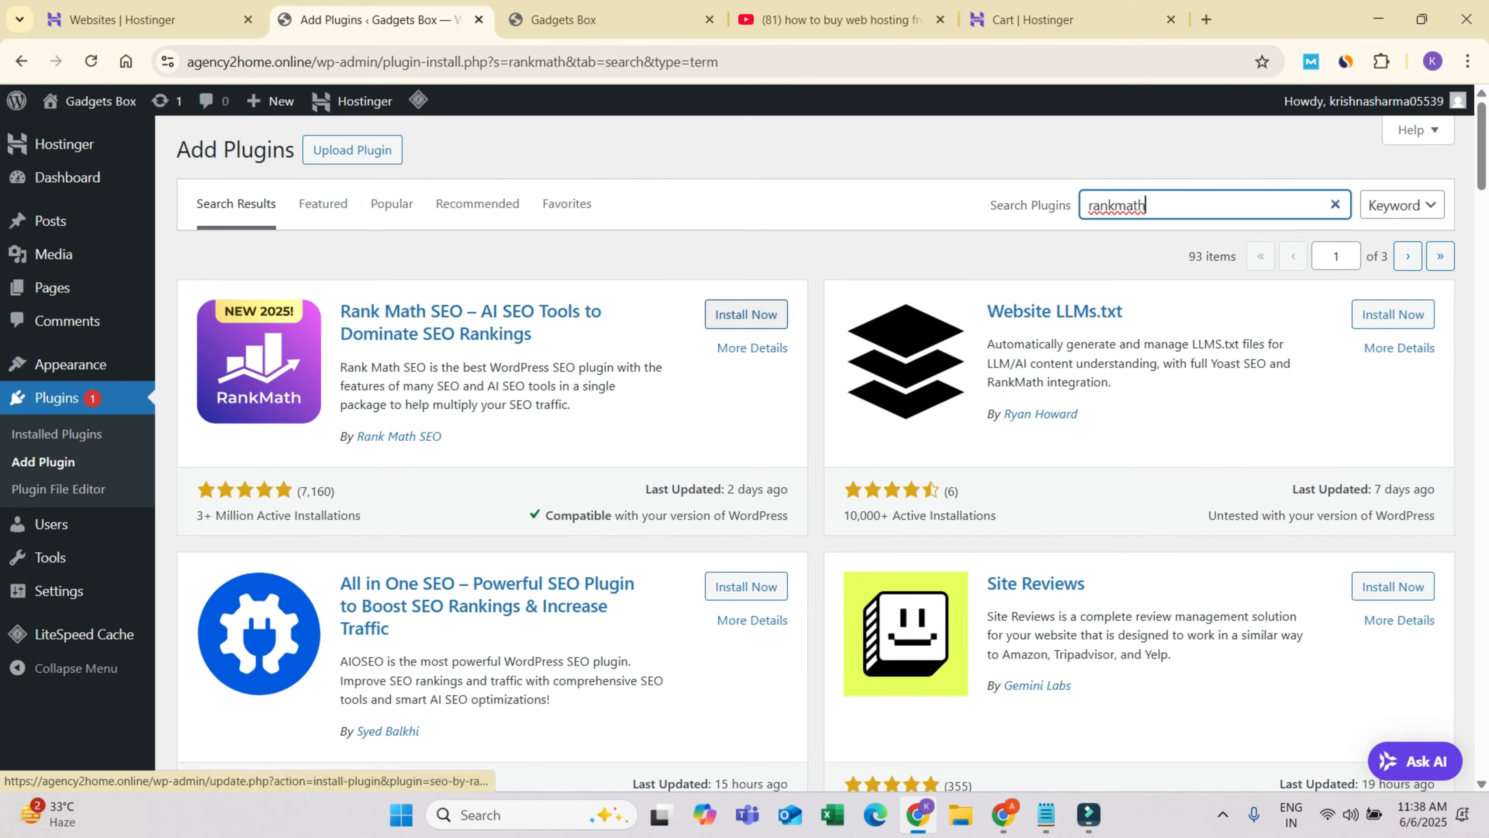
click(746, 313)
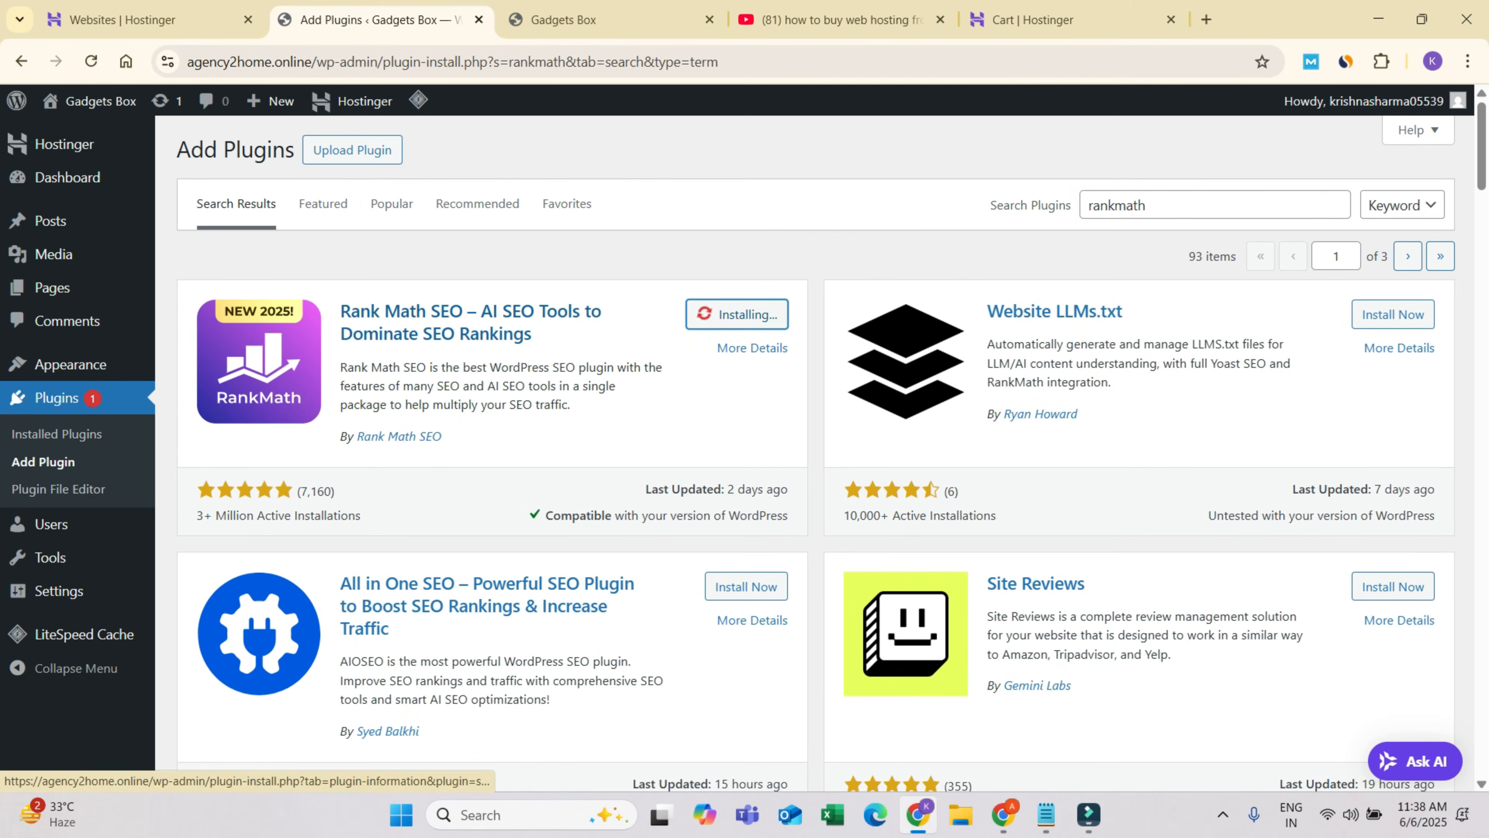
- Consult the Rankmath seo premium entry in the Notepad plugin list and return to the plugin search
mouse_move(1046, 815)
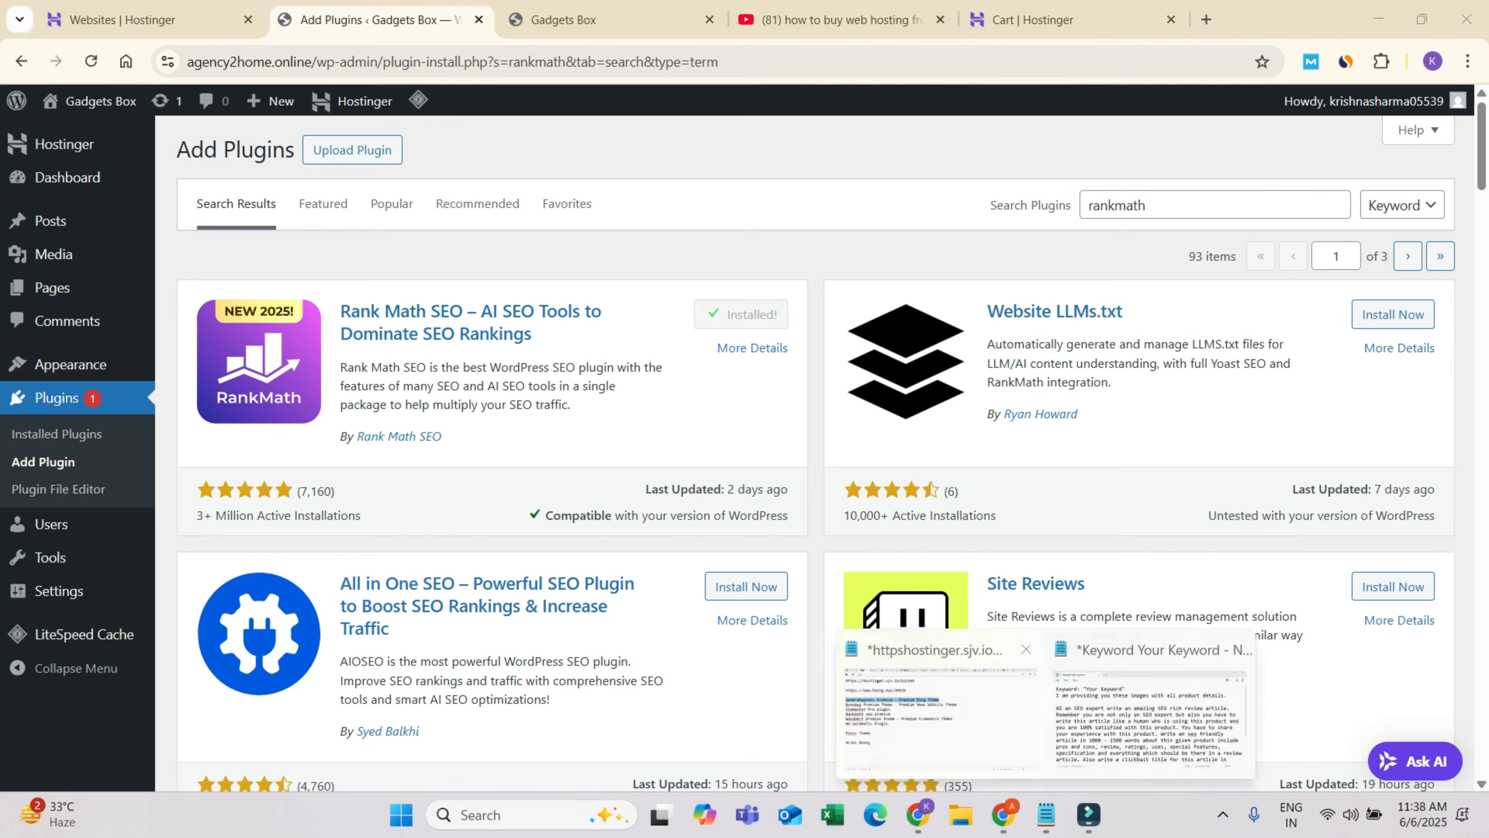
click(940, 754)
drag(32, 352, 339, 353)
click(1374, 14)
- Activate Rank Math SEO, skipping its account connection and leaving the setup wizard for the plugin's dashboard
click(755, 314)
key(alt+Tab)
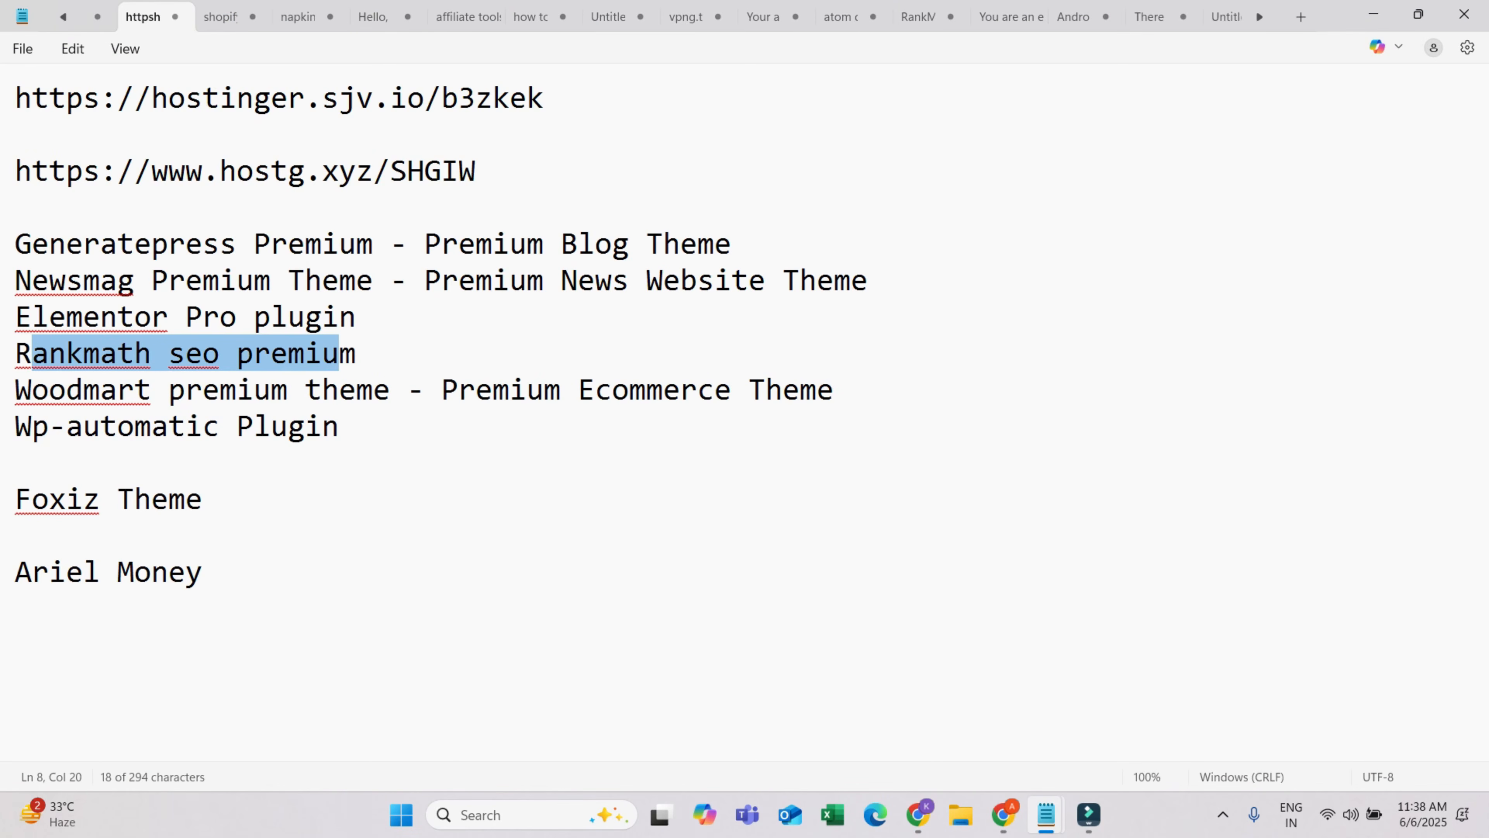
key(alt+Tab)
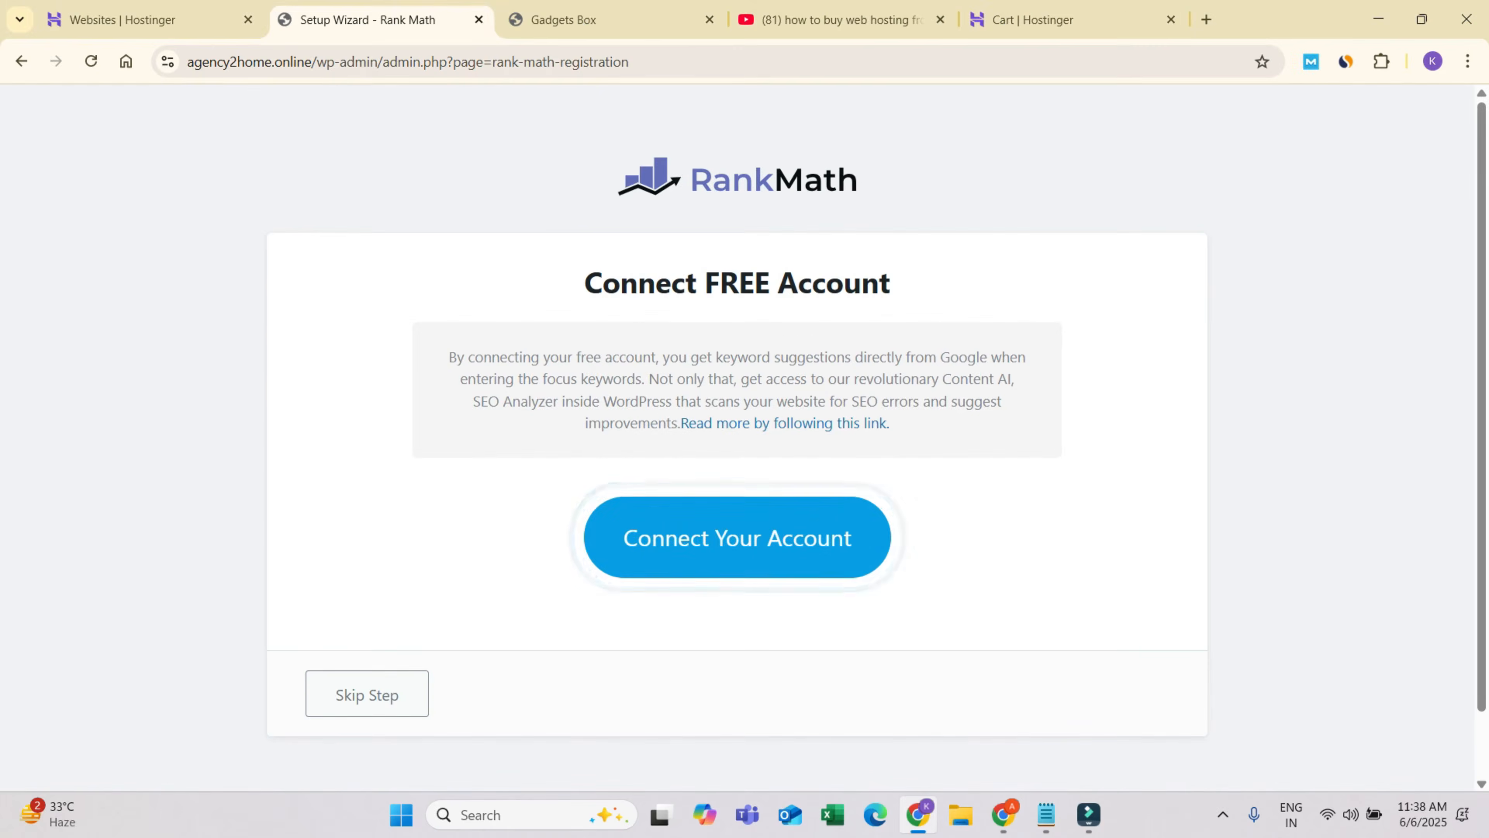
click(367, 694)
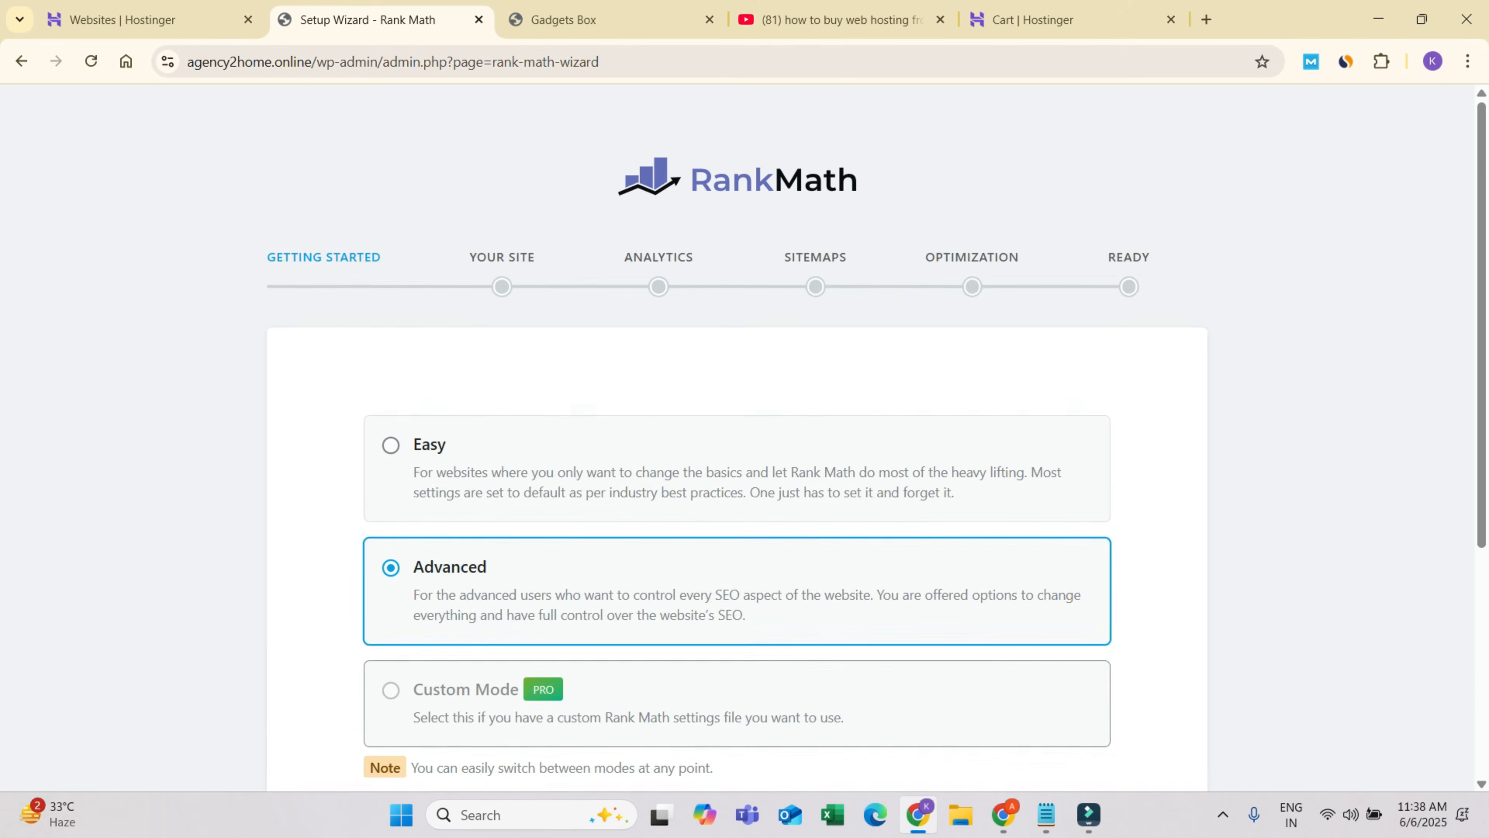
scroll(759, 437, down, 2)
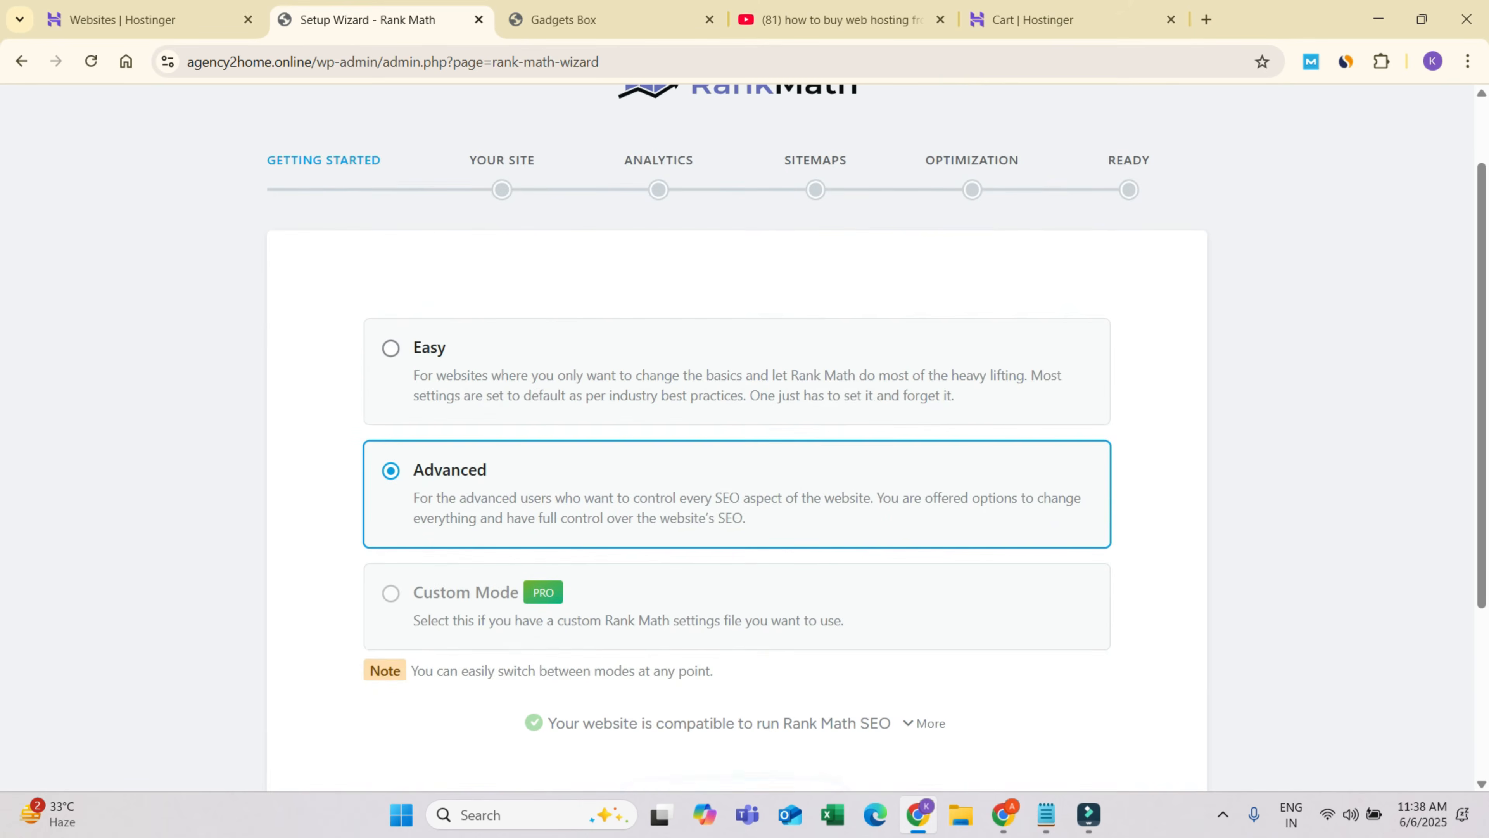
scroll(760, 437, down, 5)
click(736, 733)
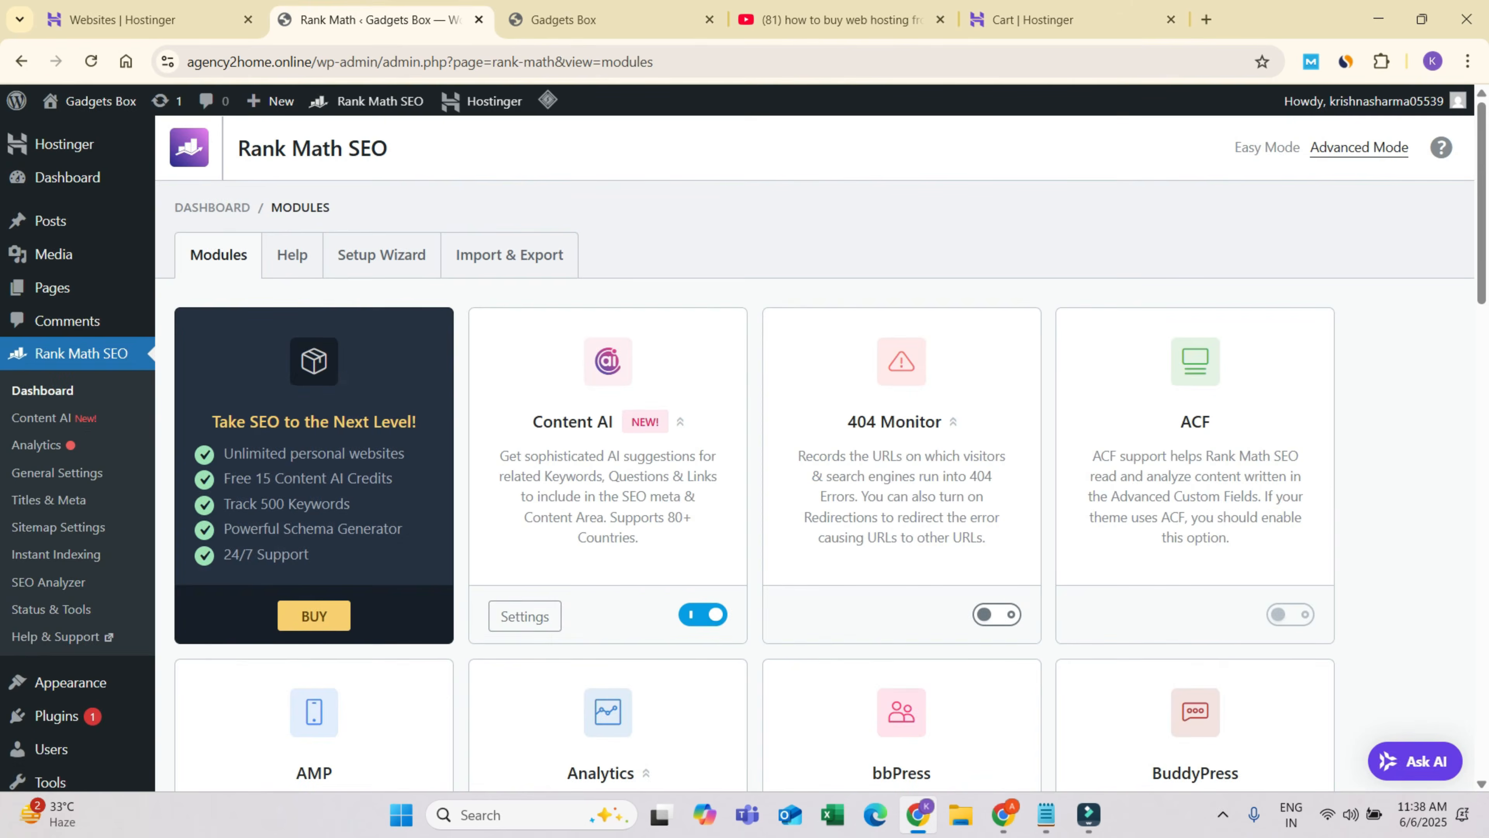
- Review the available Rank Math SEO modules from the start of the list to its end and back
scroll(815, 452, down, 6)
scroll(815, 452, up, 2)
scroll(815, 451, down, 3)
scroll(815, 452, down, 5)
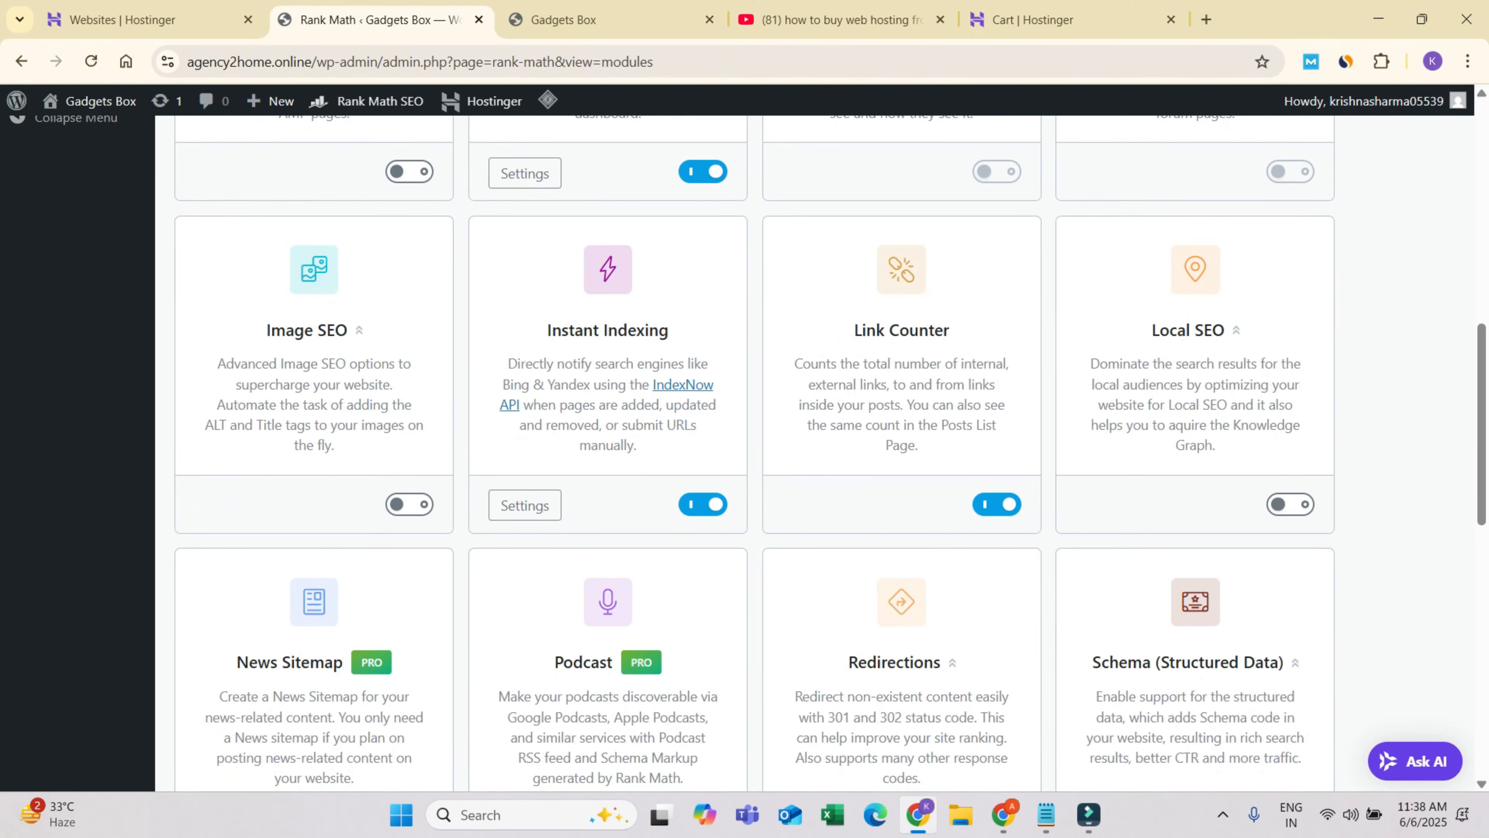
scroll(815, 452, down, 11)
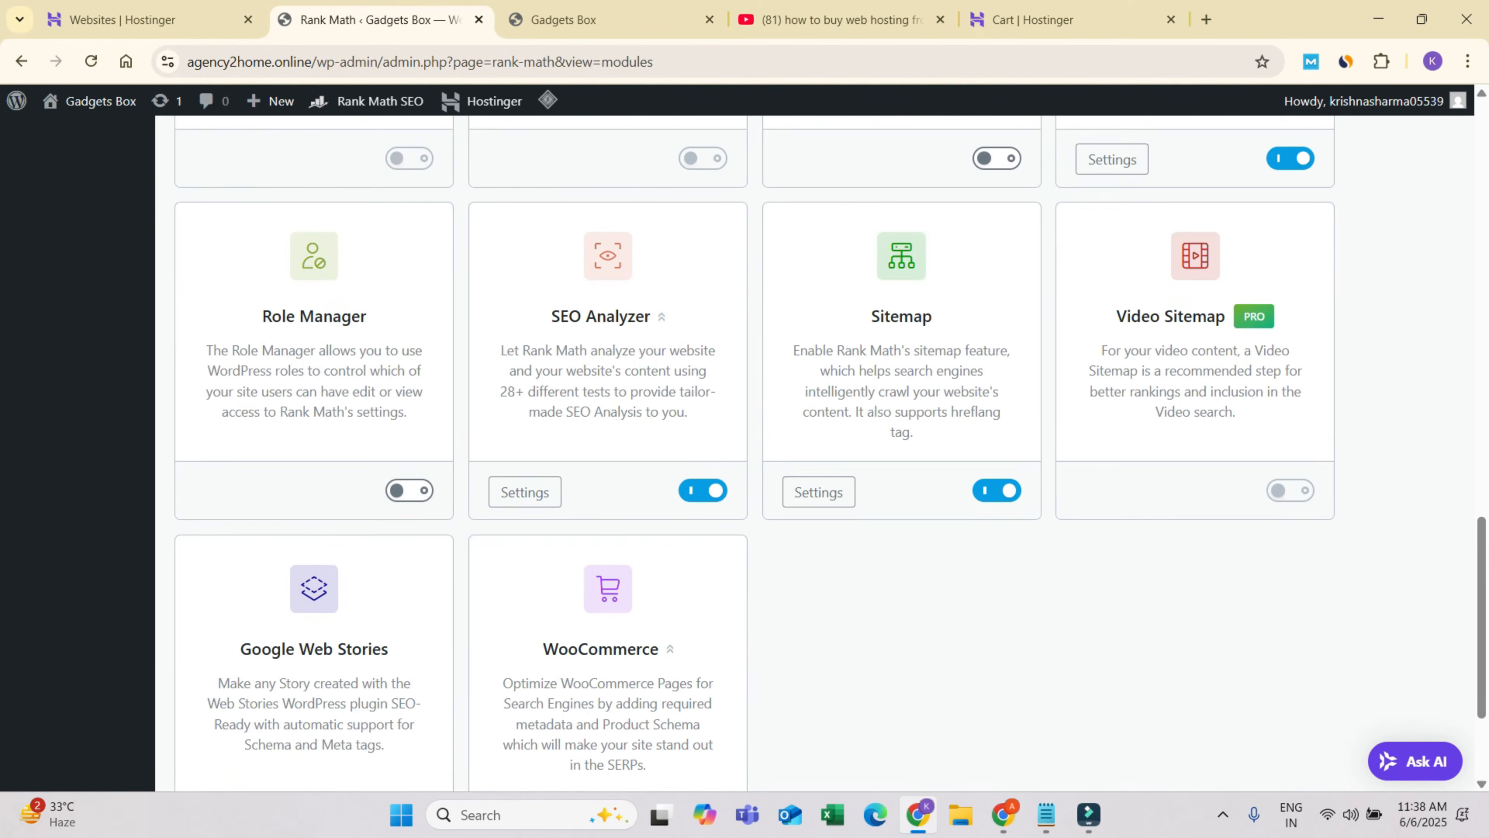
scroll(814, 452, down, 3)
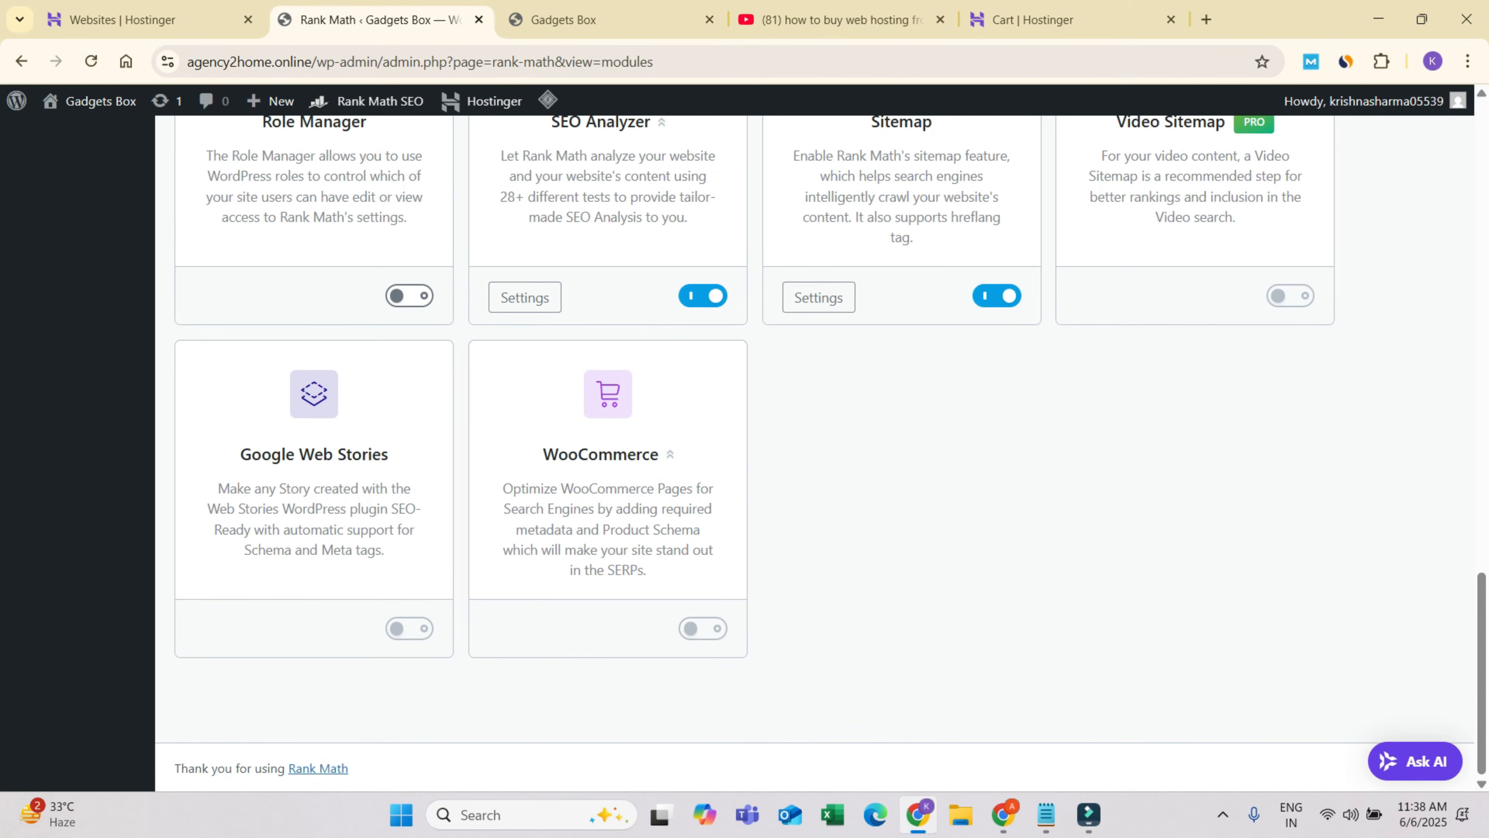
scroll(814, 452, up, 7)
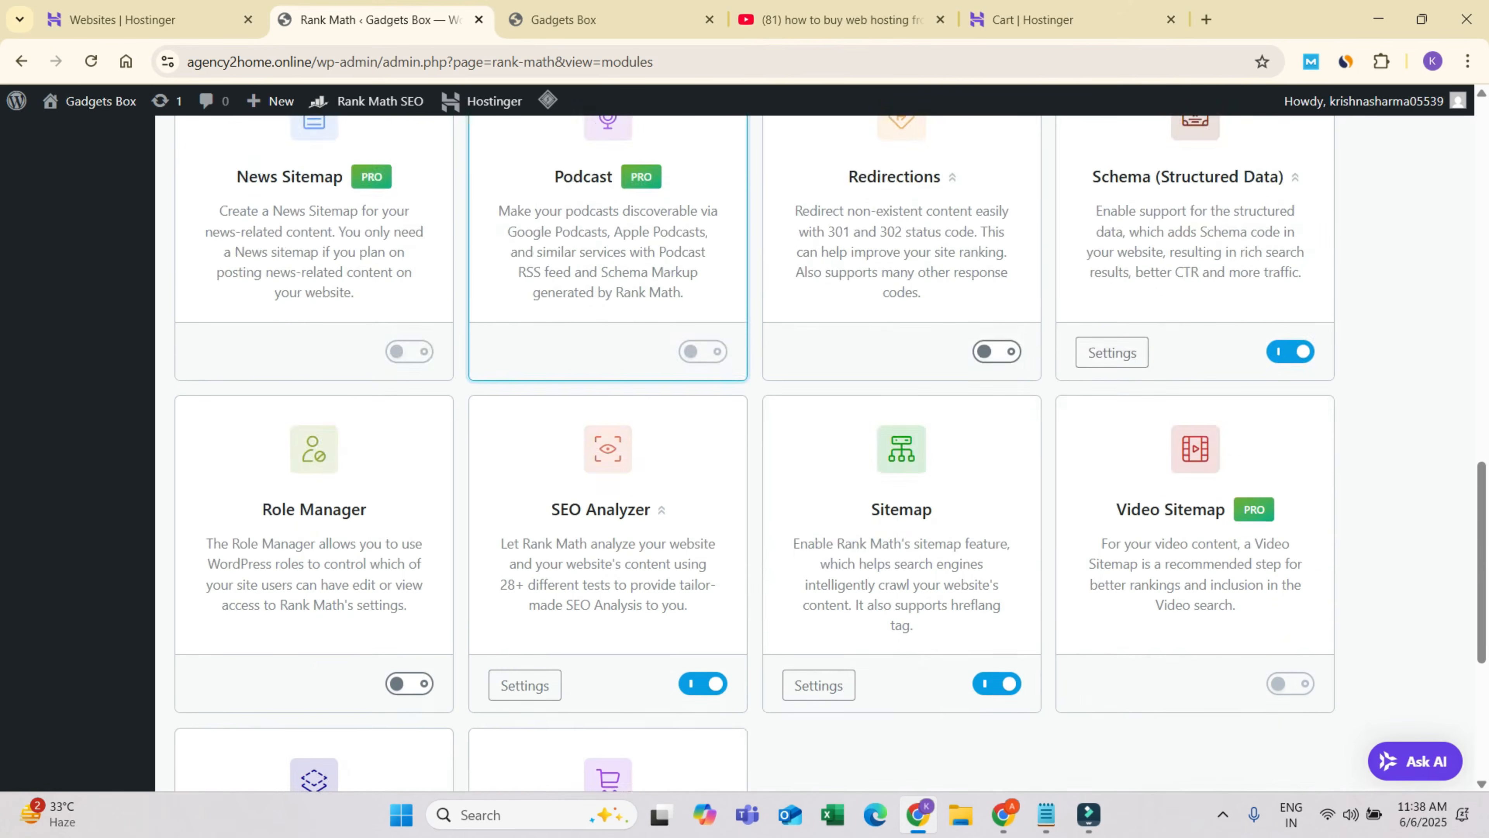
scroll(814, 452, up, 20)
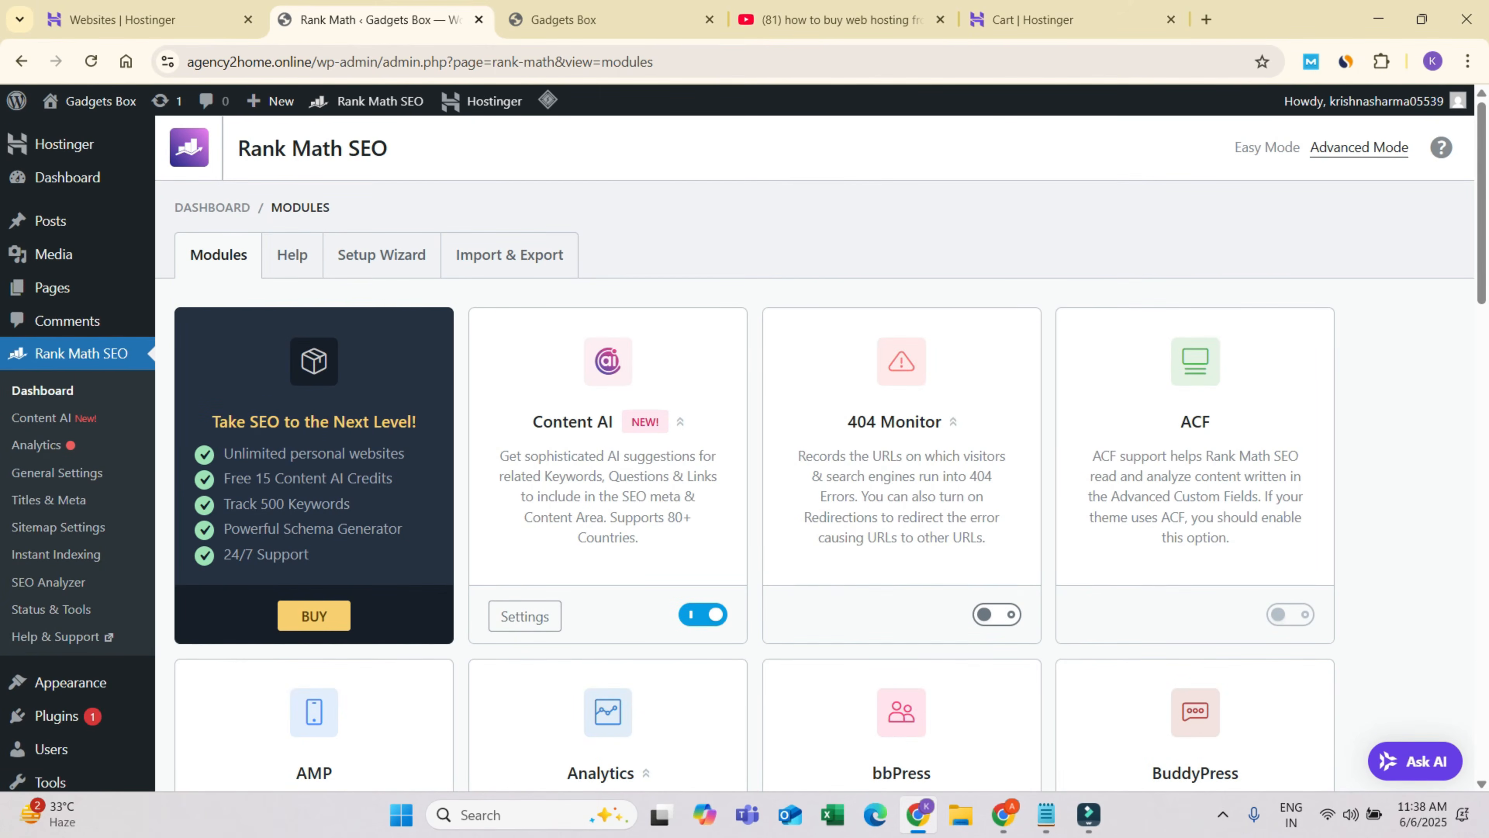
- Start a new blog post on the Gadgets Box site
mouse_move(88, 220)
click(198, 250)
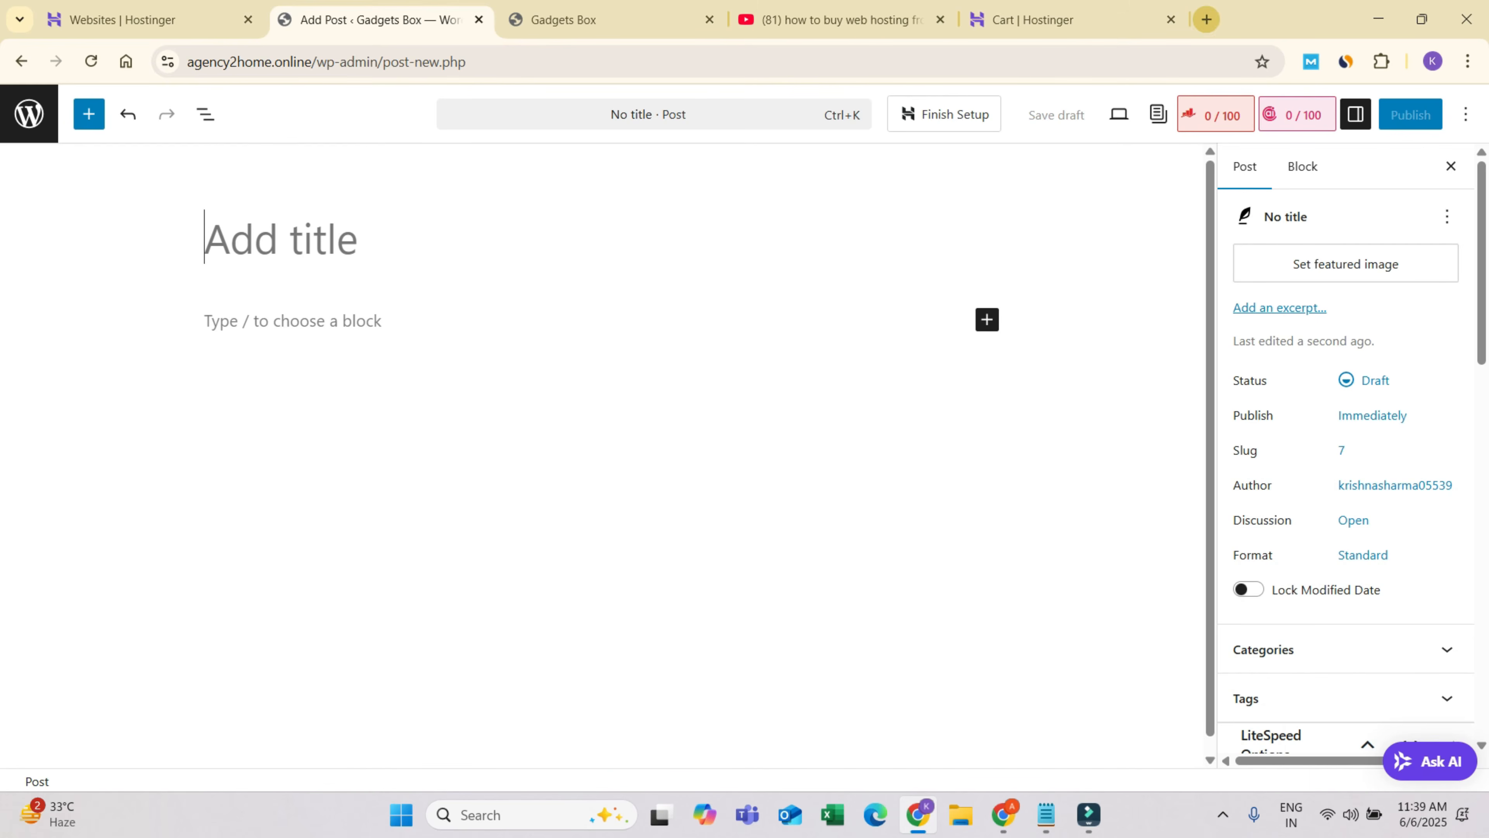
- Open deepseek.com in a new browser tab, switch the site to English and start a DeepSeek chat
click(1207, 20)
text(de)
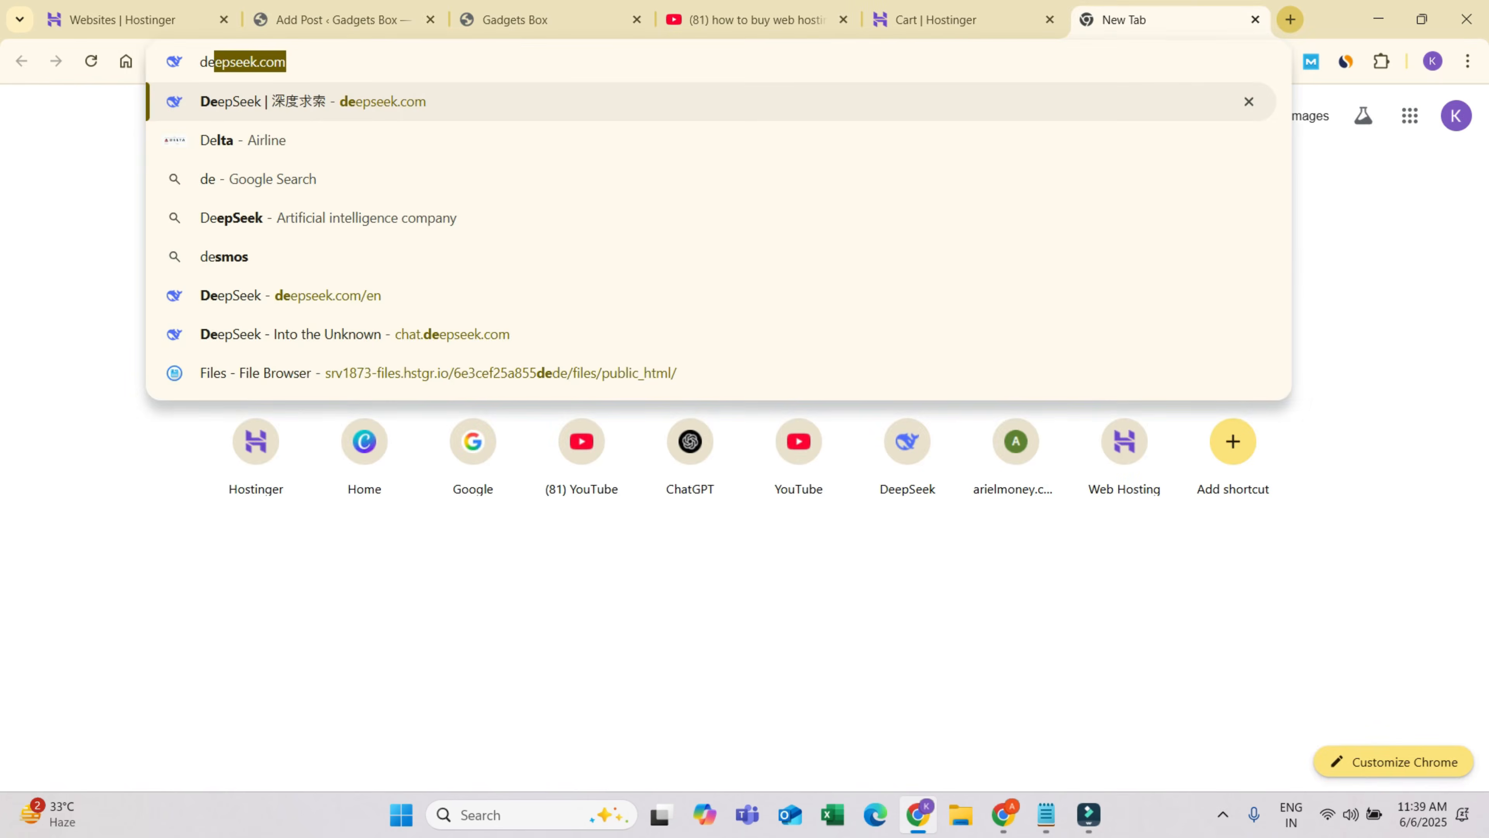
key(Return)
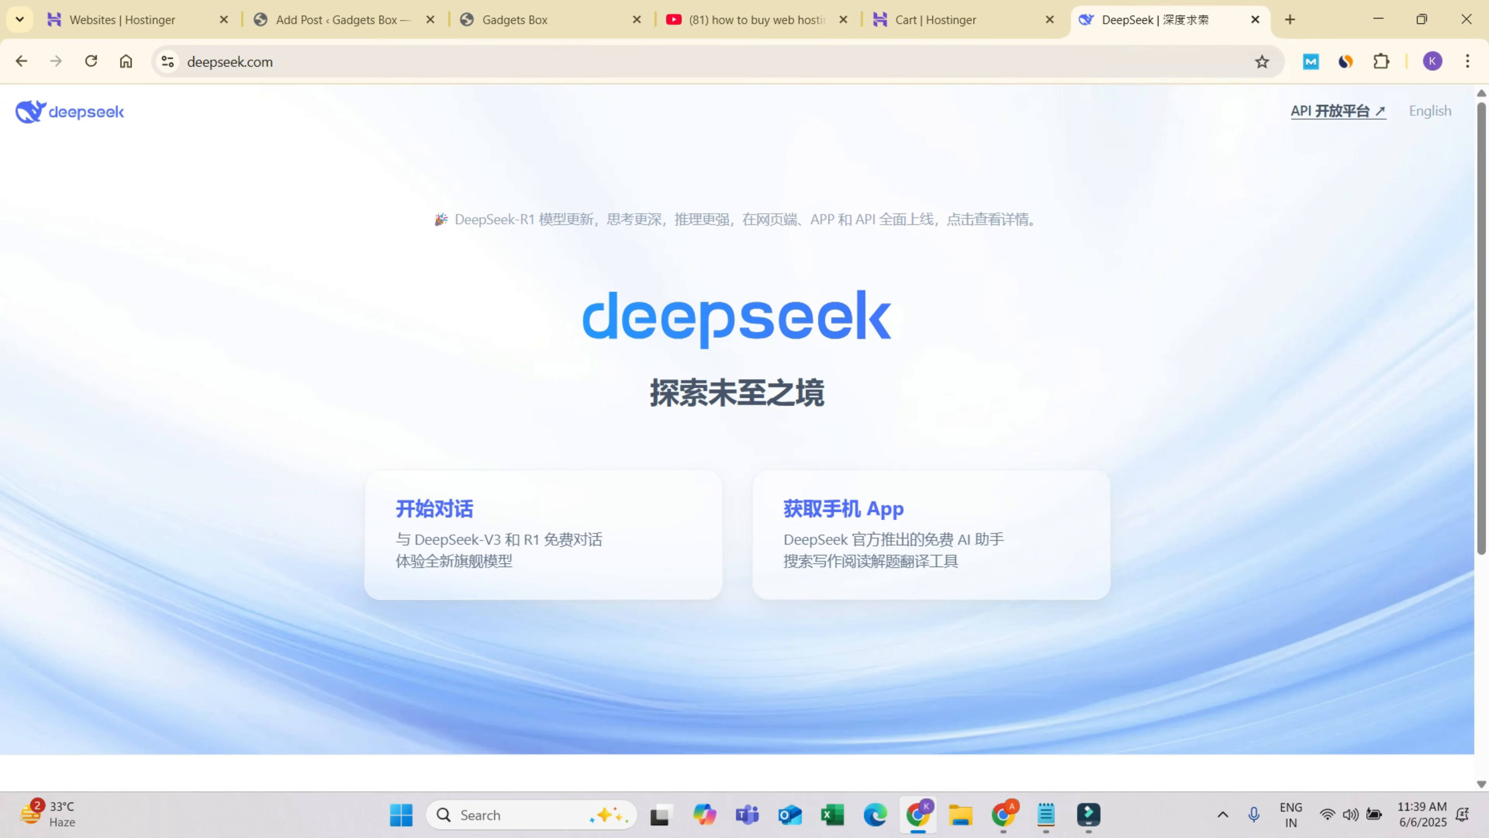
click(1431, 111)
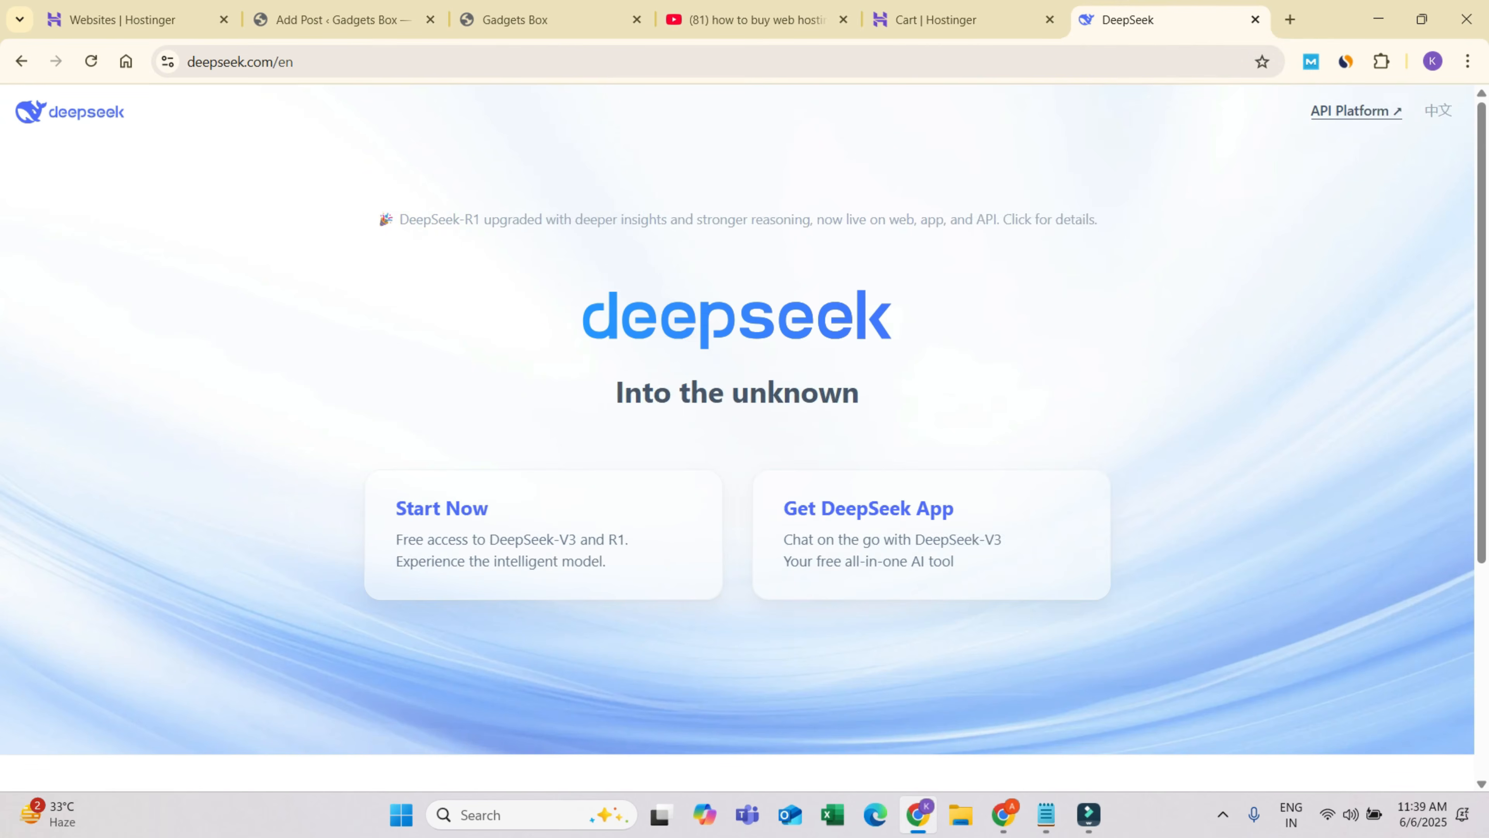
click(442, 508)
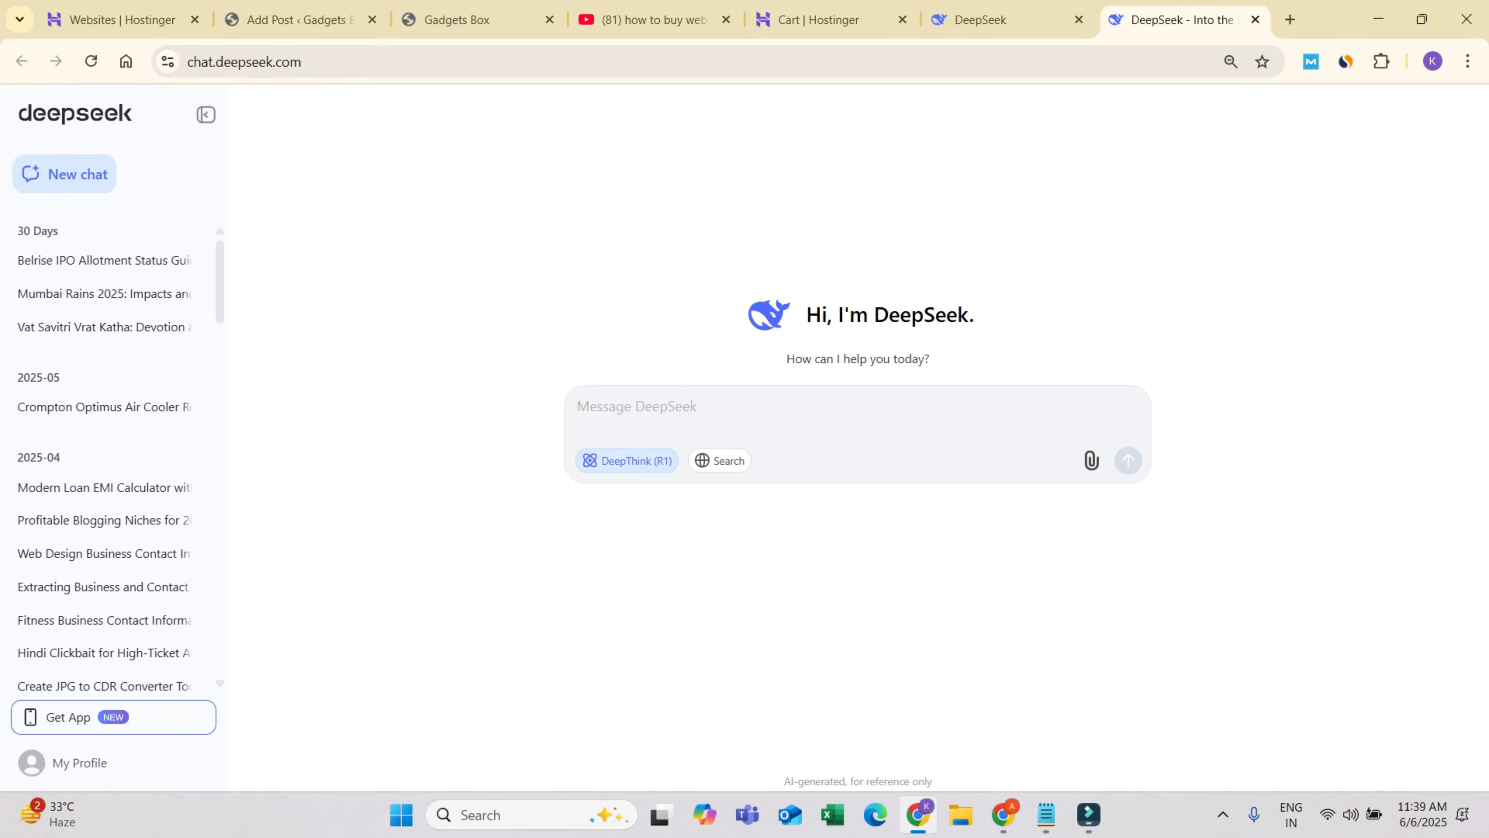
- Switch to the Notepad file with the review-article prompt, copy its entire text and maximize the window
click(1088, 814)
key(alt+Tab)
mouse_move(1045, 814)
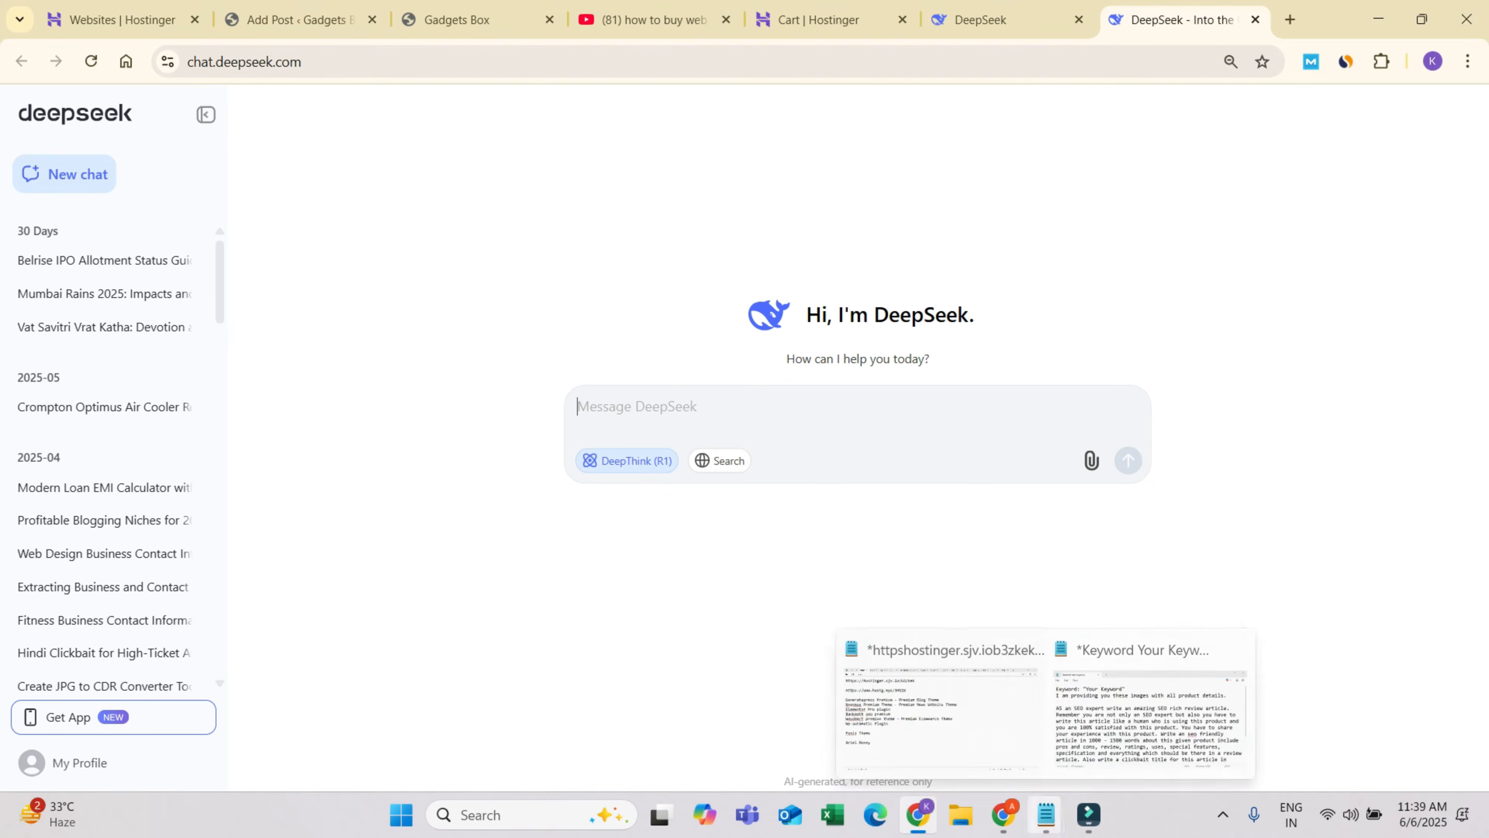
click(1151, 717)
scroll(688, 425, down, 3)
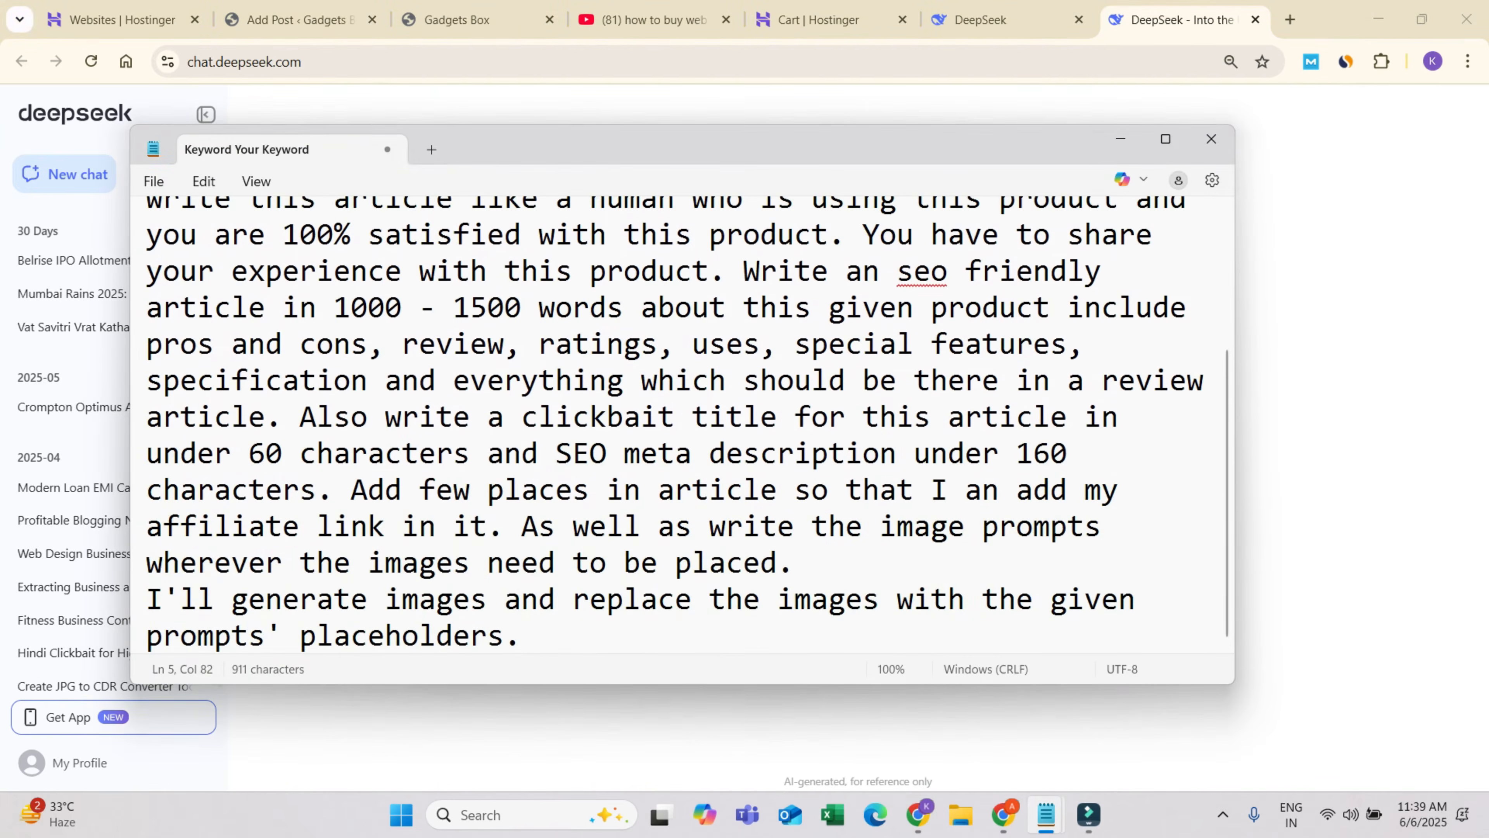
drag(521, 636, 148, 199)
key(ctrl+c)
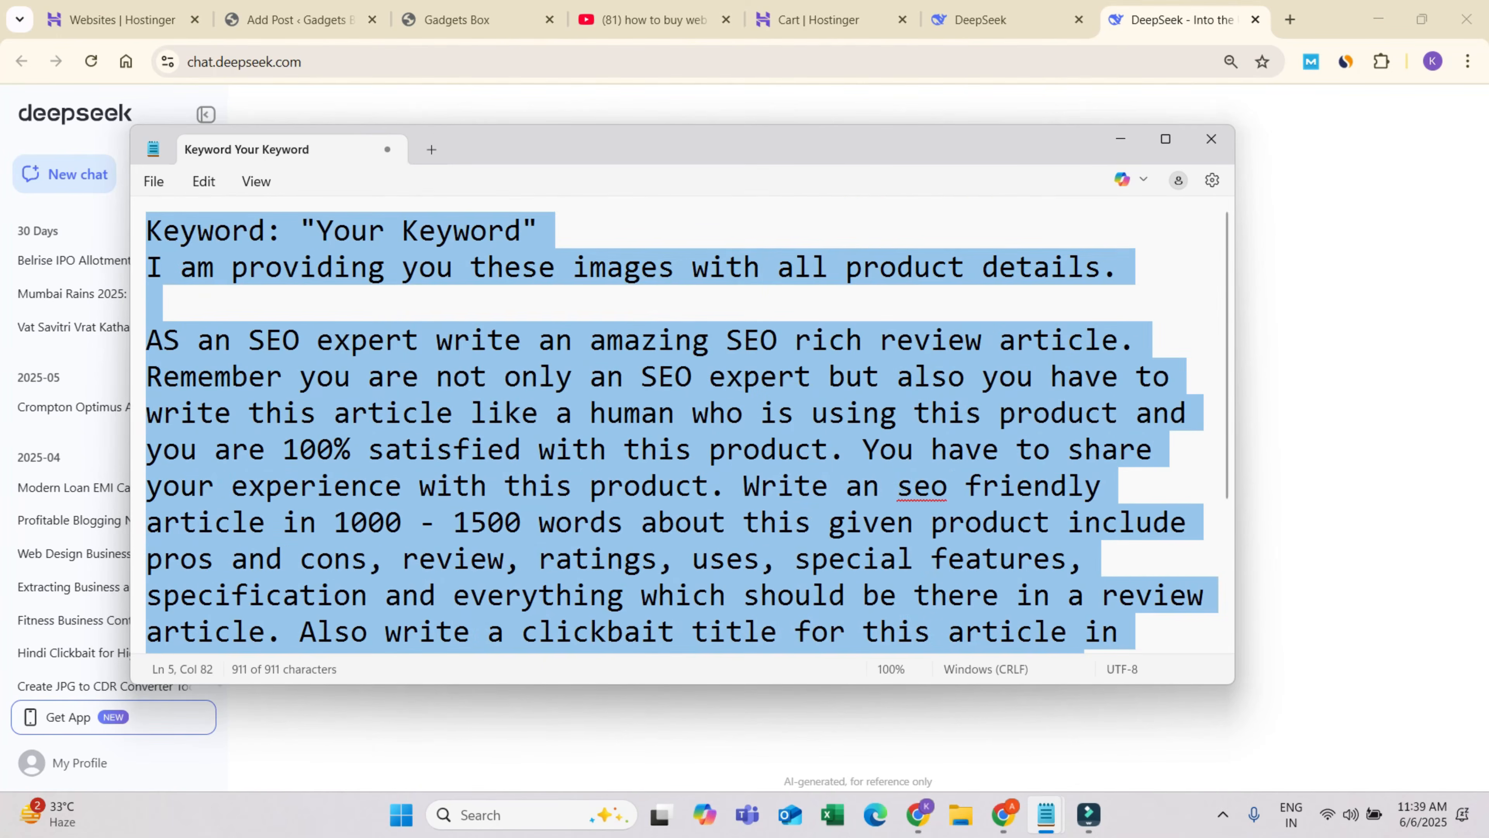
scroll(674, 422, down, 2)
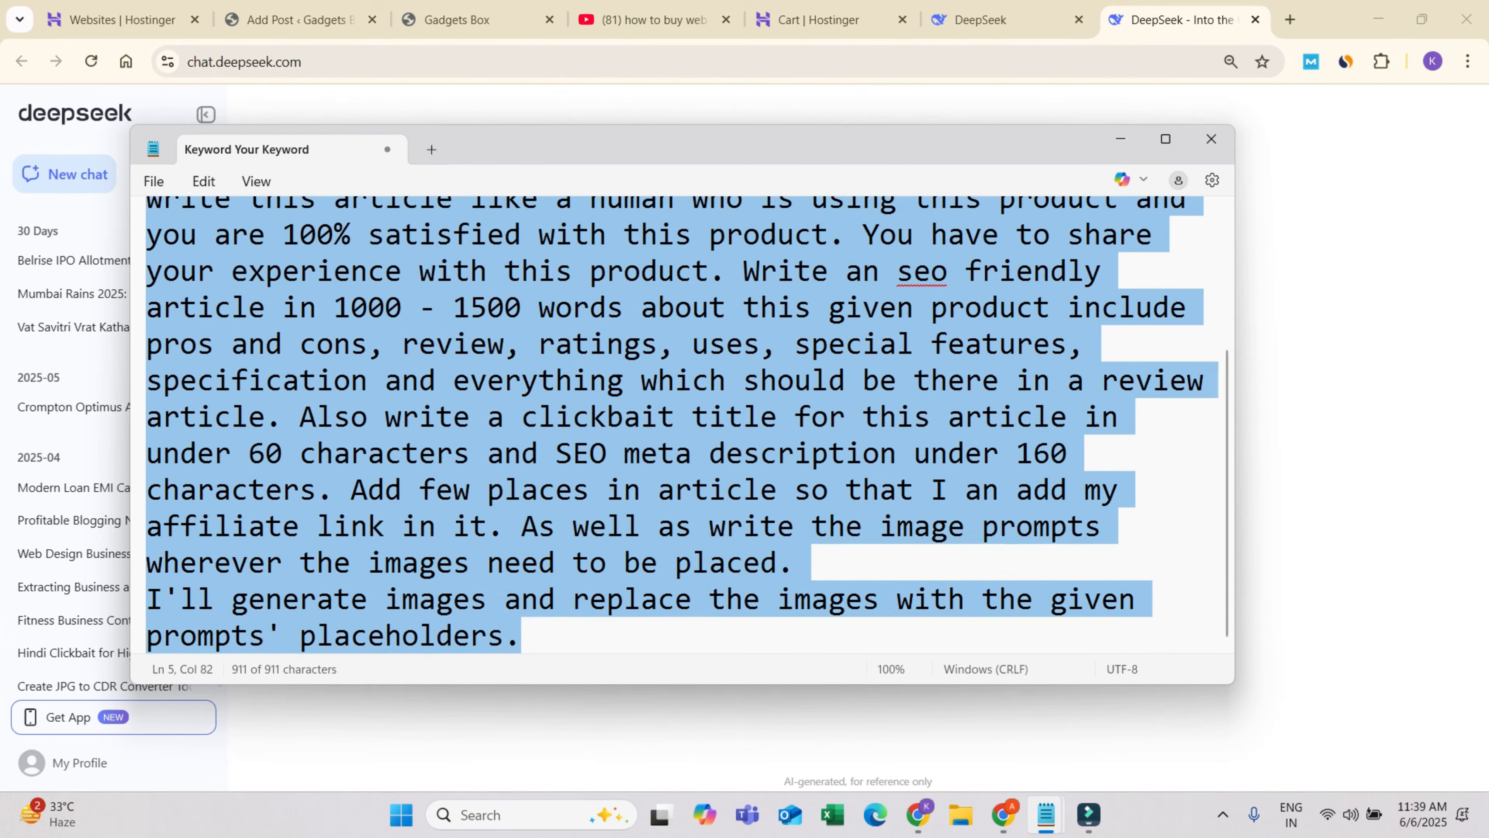
click(1165, 138)
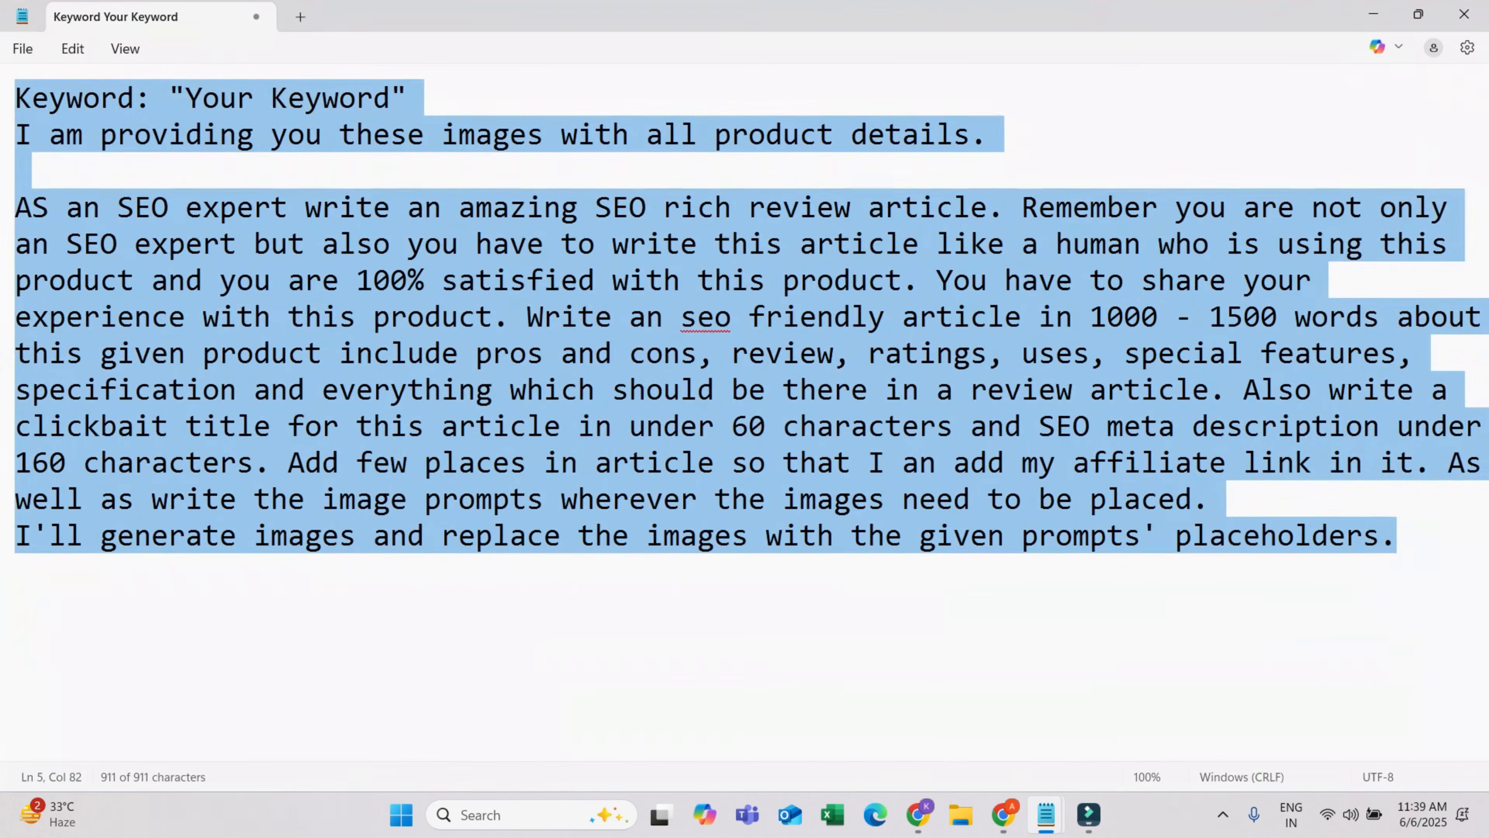
- Paste a second copy of the prompt below the original, separated from it by several blank lines
key(Right)
key(Return)
key(Return)
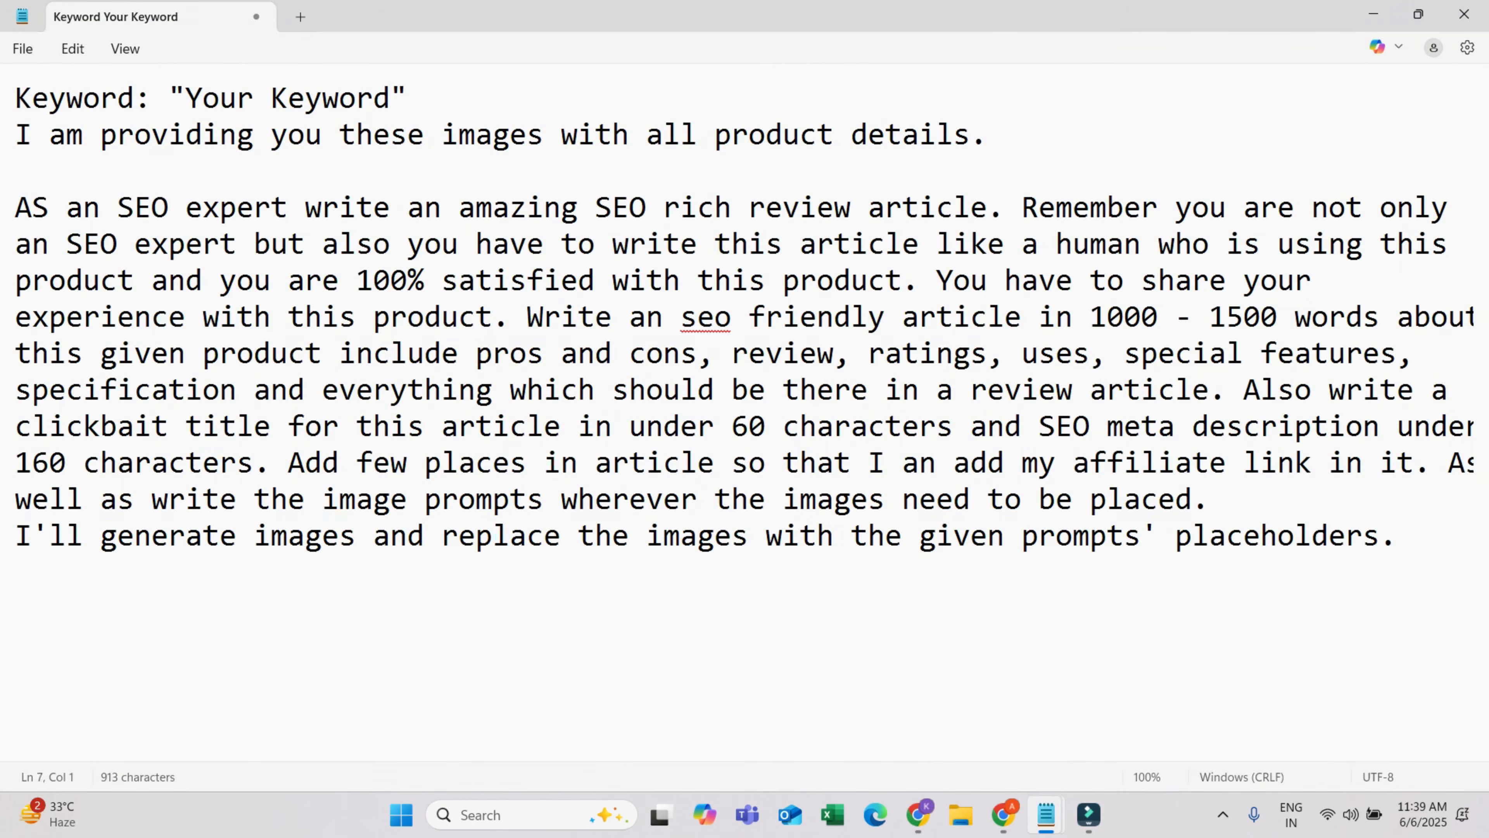
key(ctrl+v)
click(23, 228)
key(Return)
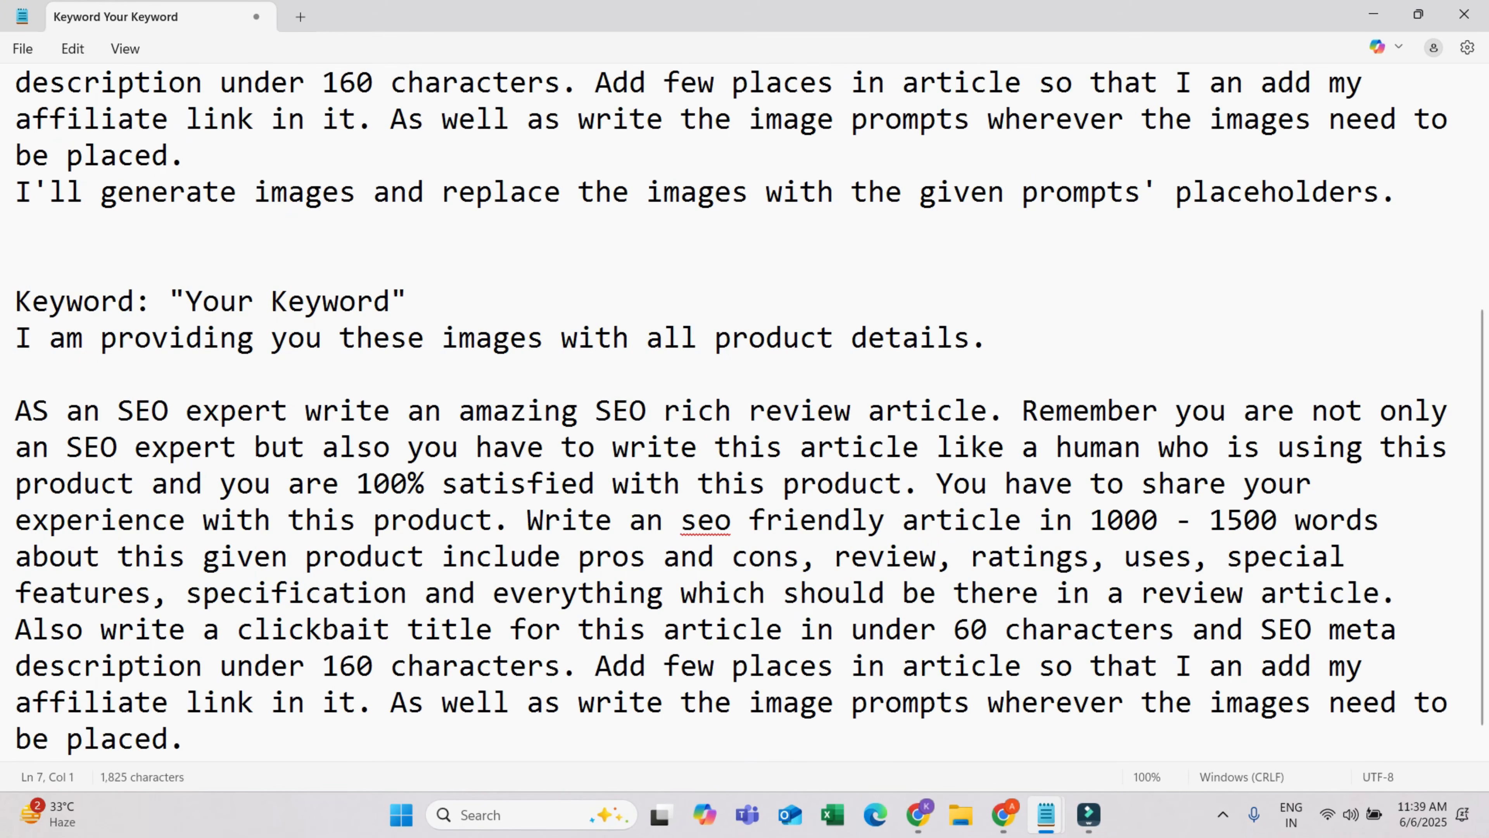
click(16, 300)
key(Return)
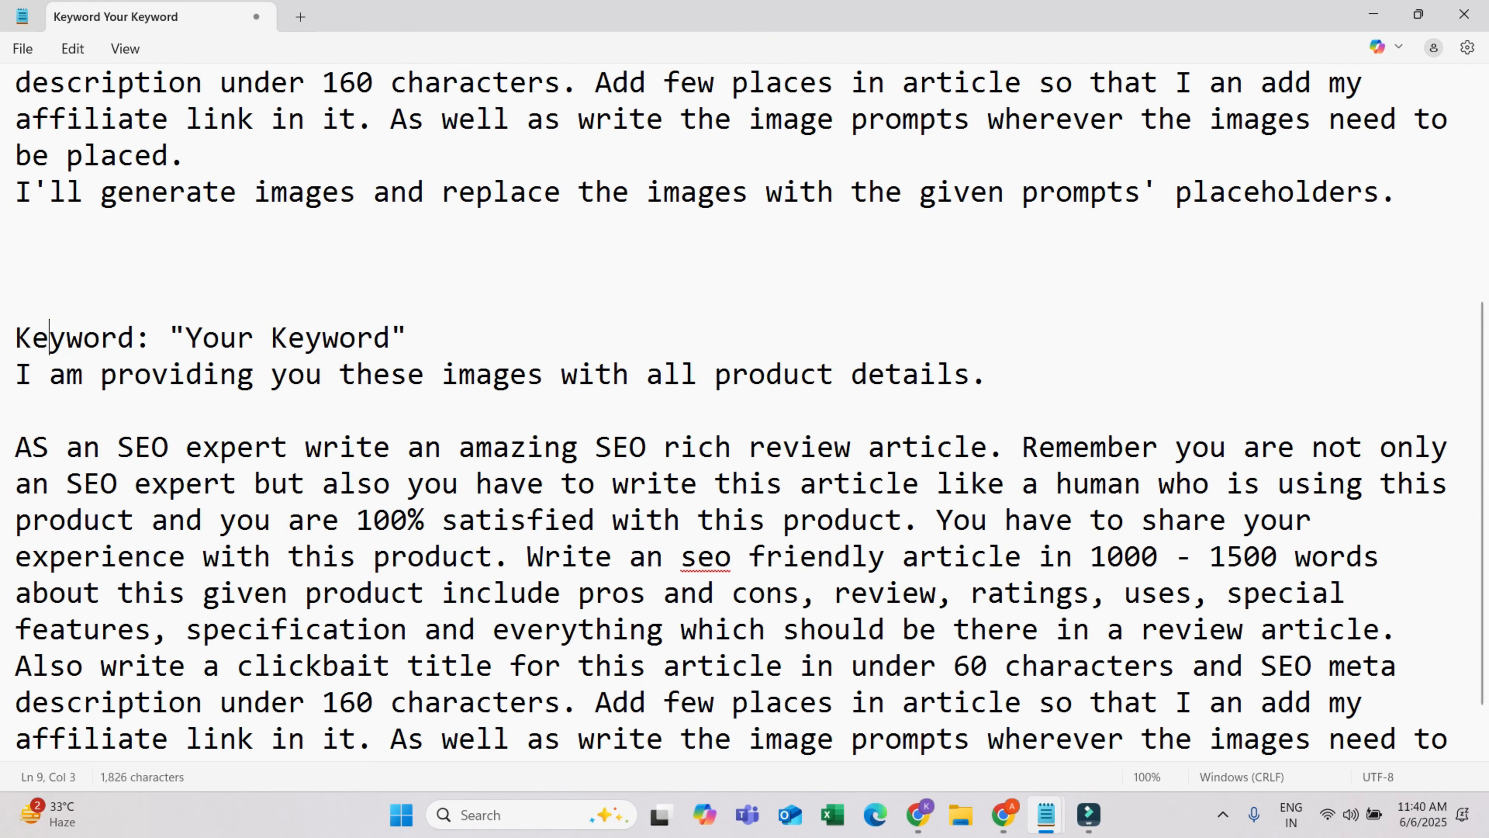
- Replace the "Your Keyword" placeholder in the second prompt with the Amazon product name, making it "Bajaj DMH90 Neo 90L Desert Air Cooler For Home Review"
double_click(218, 337)
key(shift+Right)
key(shift+Right)
key(shift+Right)
key(shift+Right)
key(shift+Right)
key(shift+Right)
key(shift+Right)
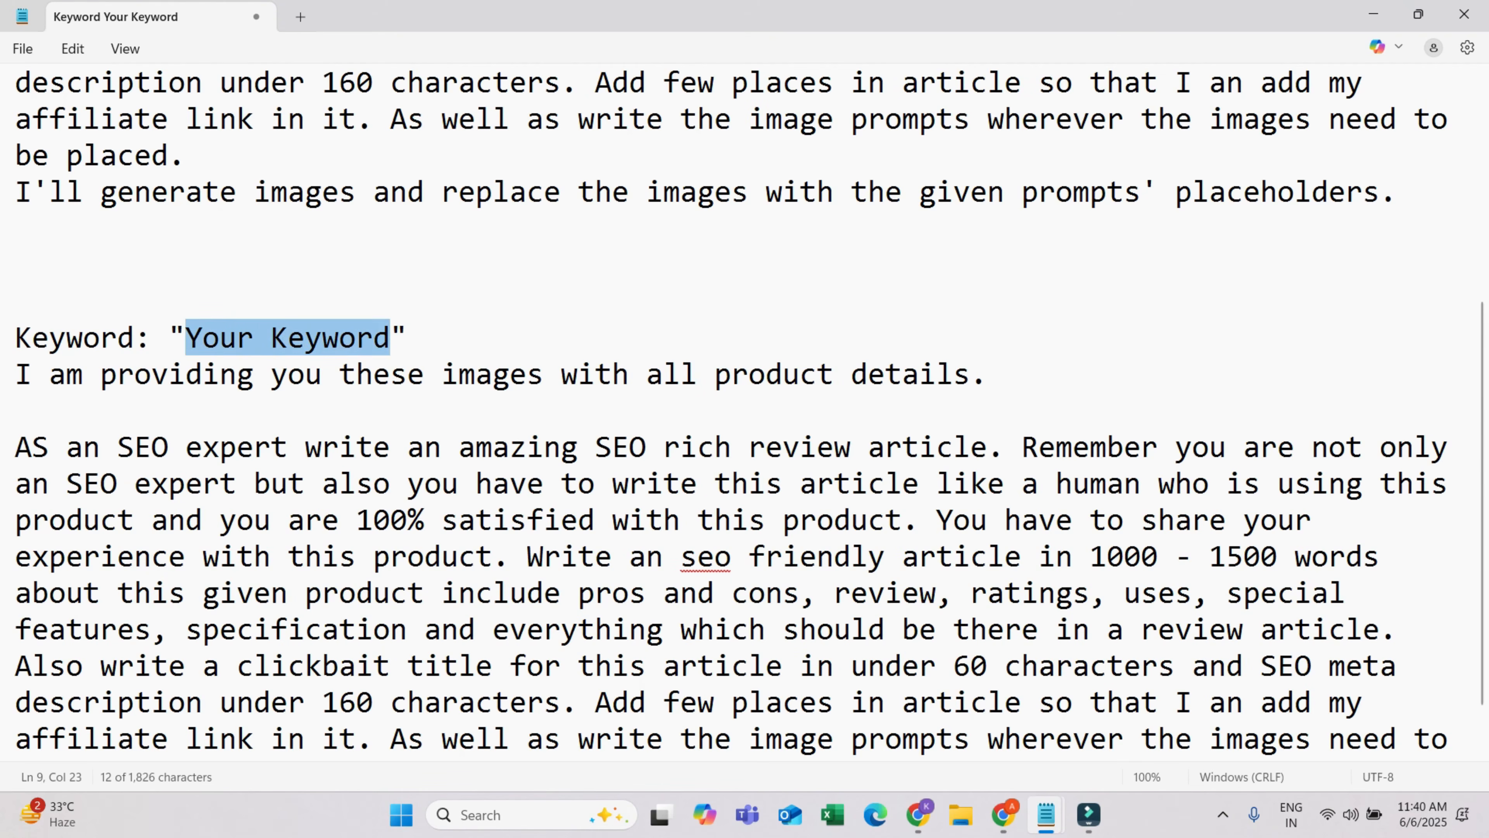
key(alt+Tab)
key(alt+Tab)
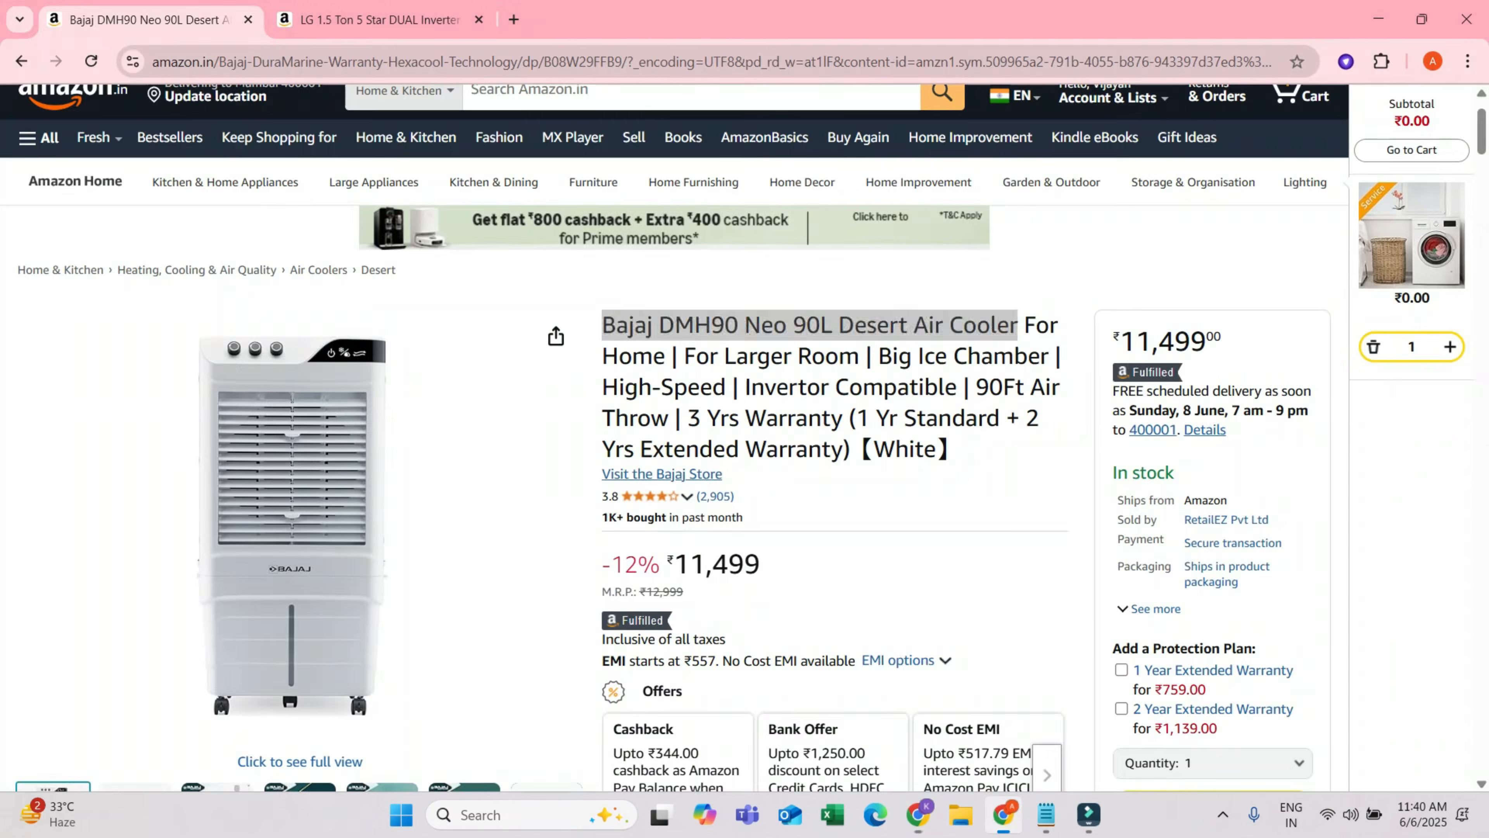
scroll(556, 230, down, 2)
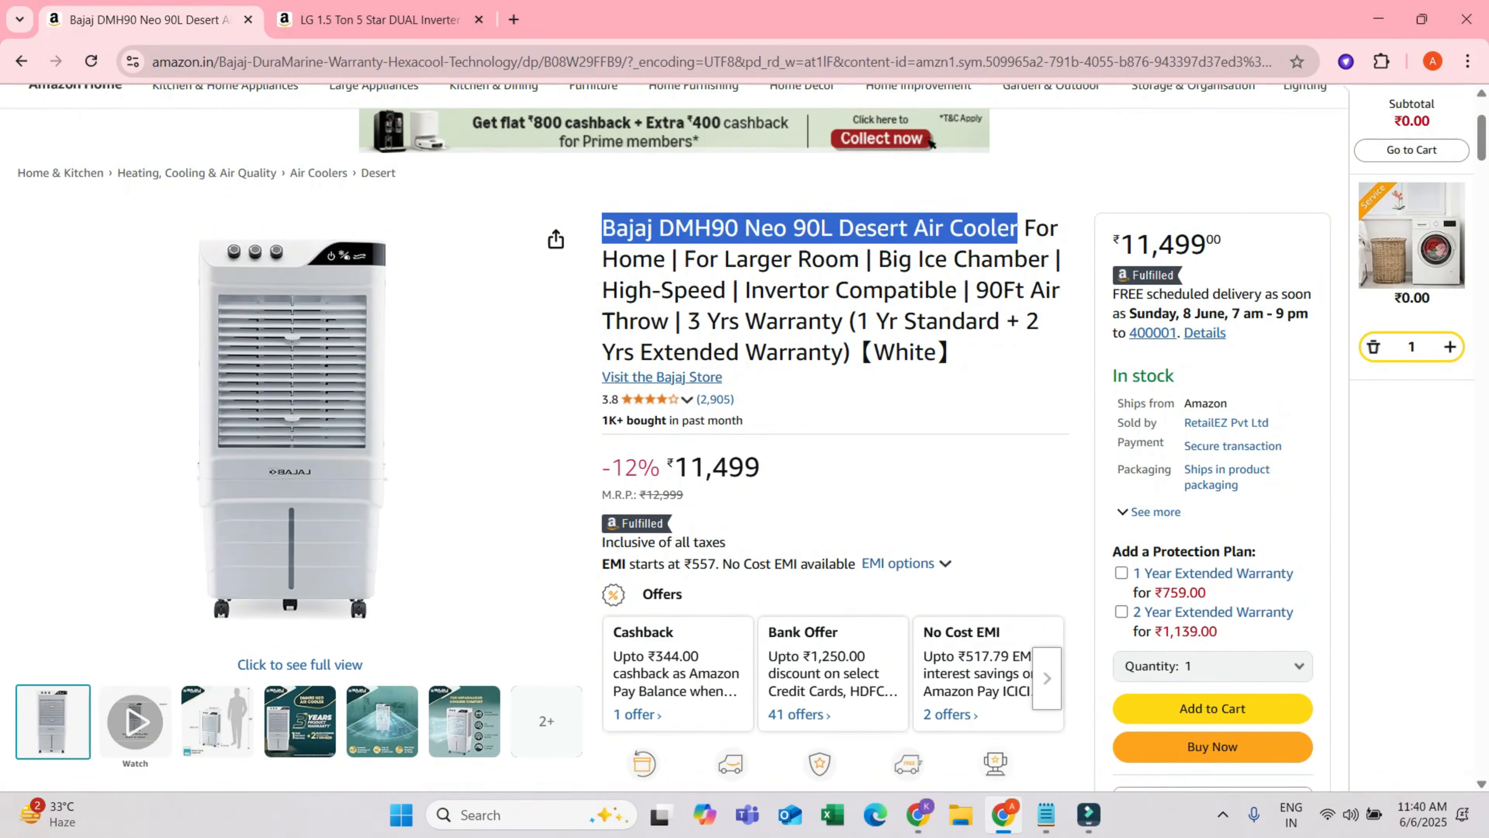
click(556, 230)
drag(602, 229, 665, 258)
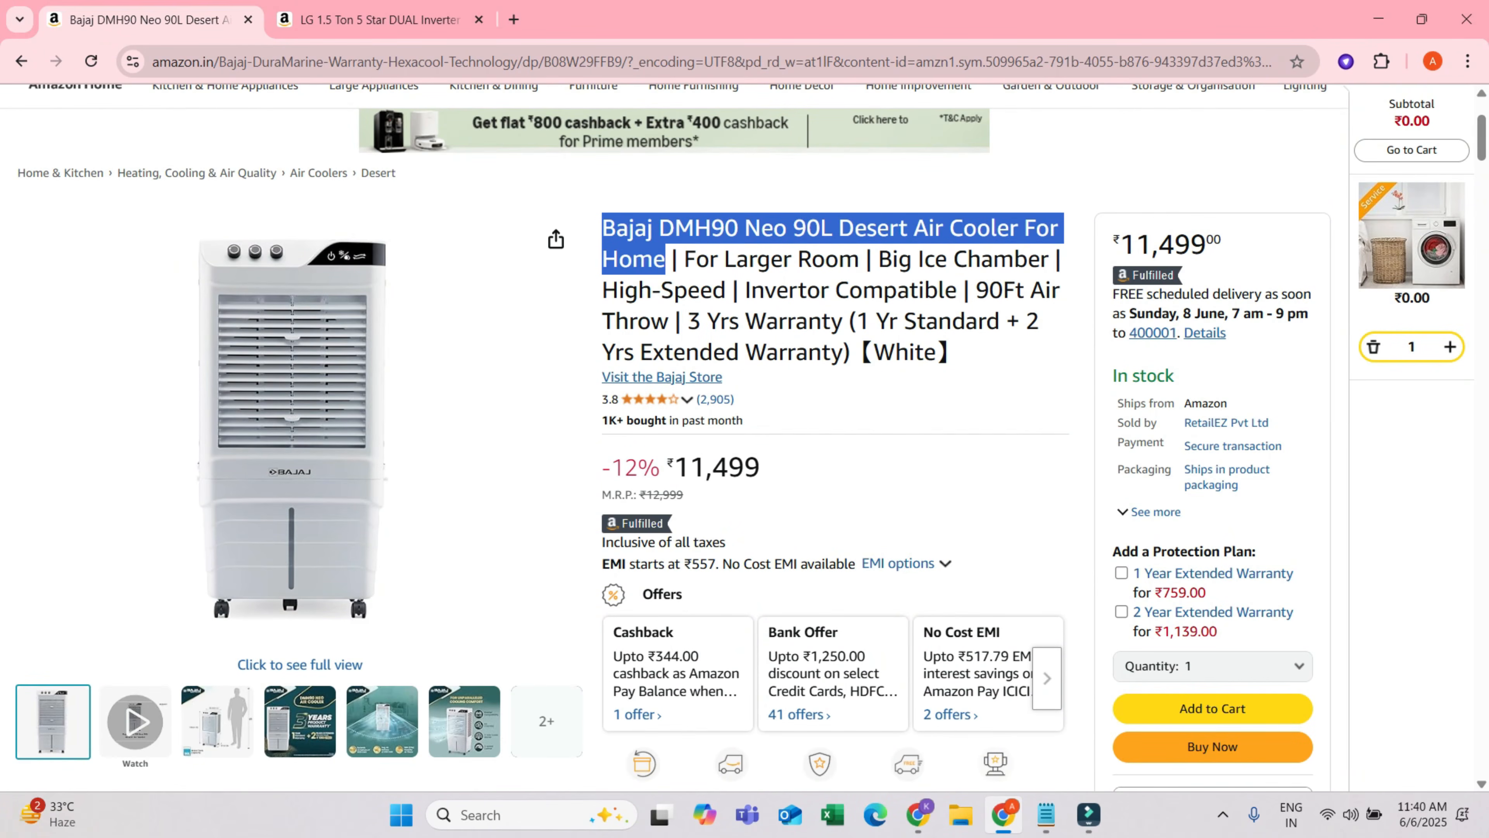
mouse_move(1046, 815)
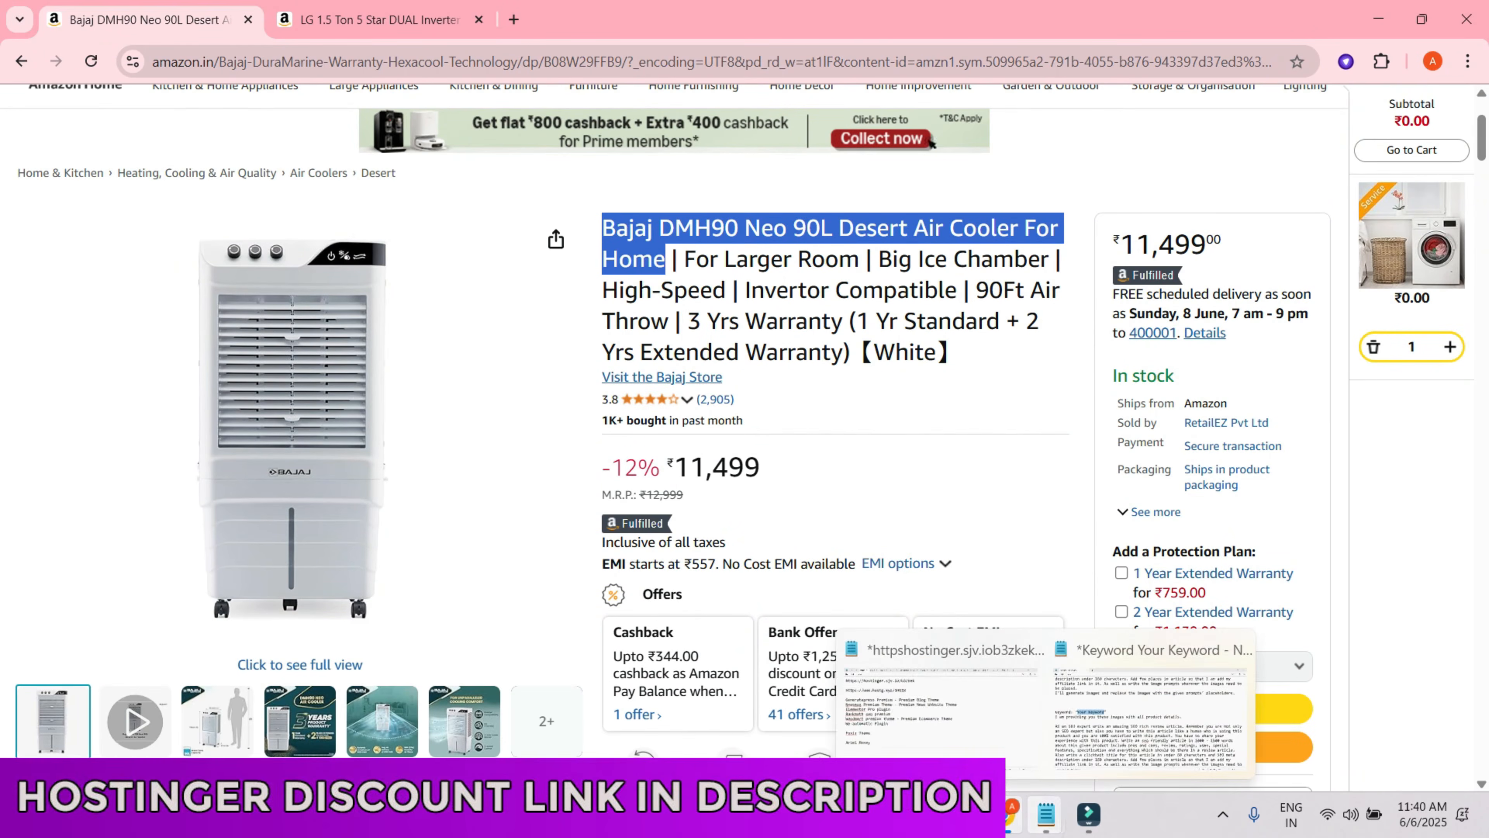
click(1152, 719)
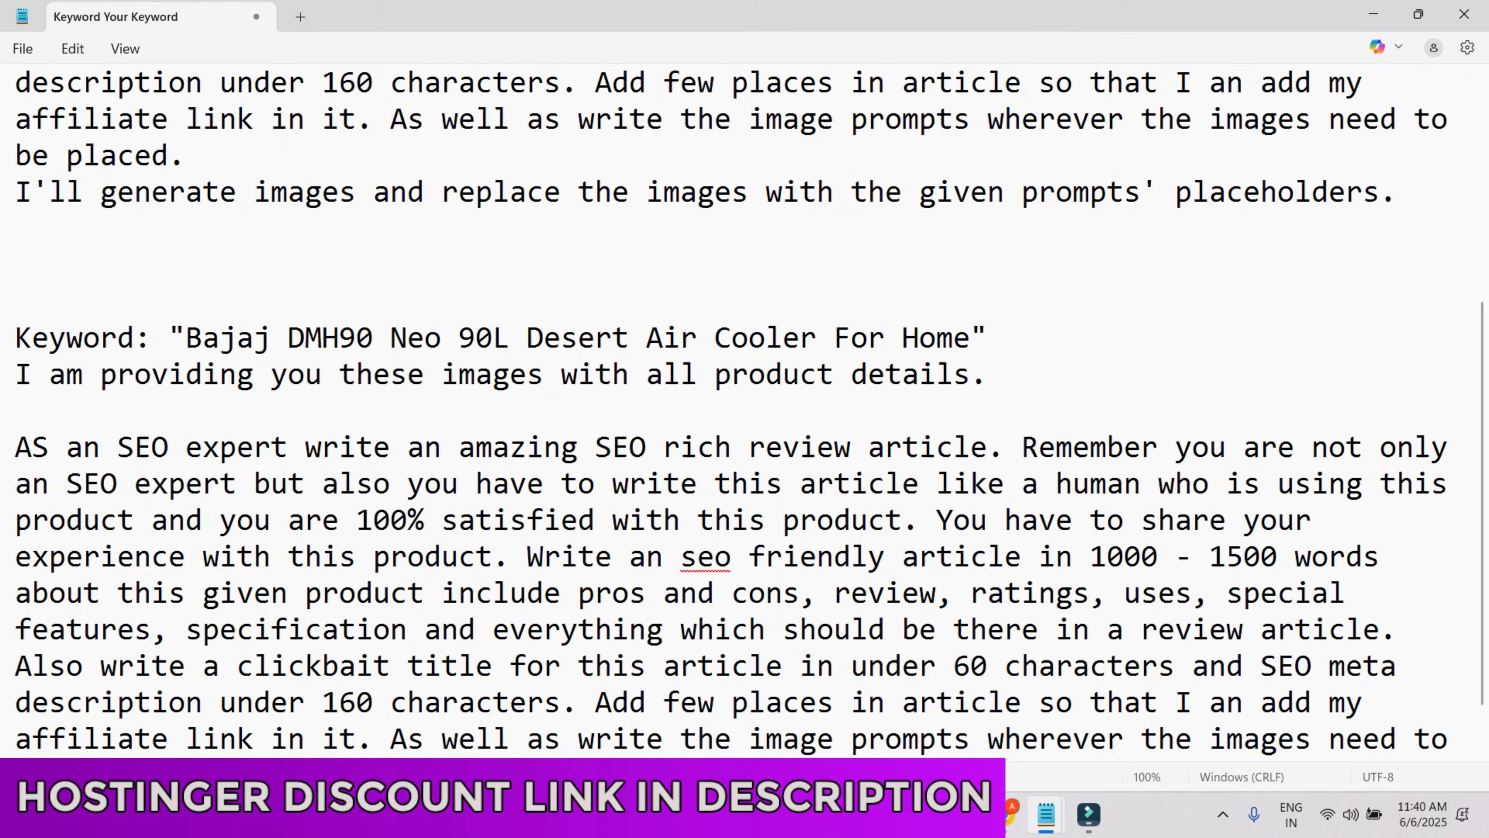
text(view)
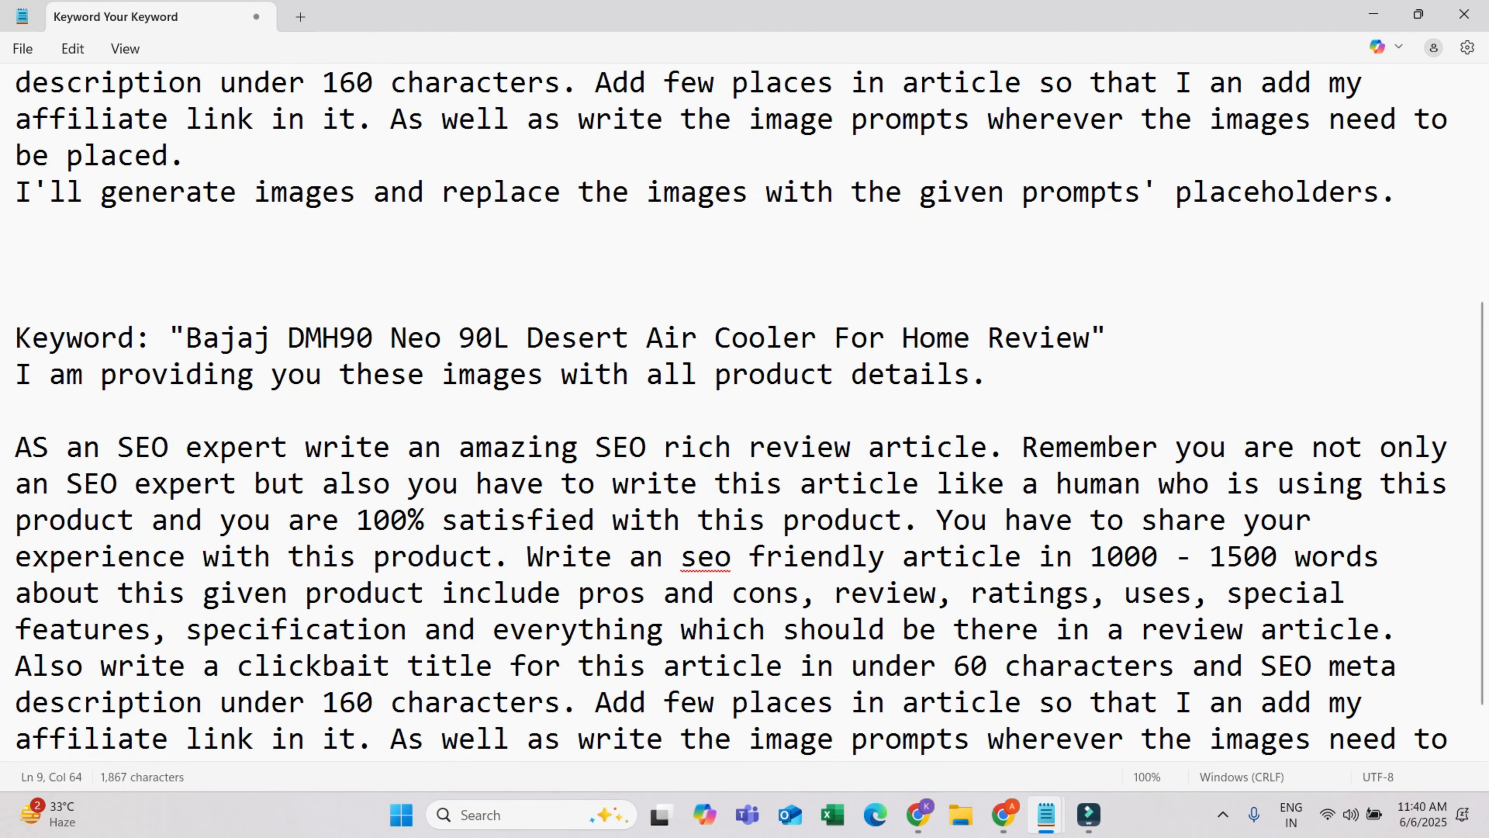
drag(186, 338, 1089, 338)
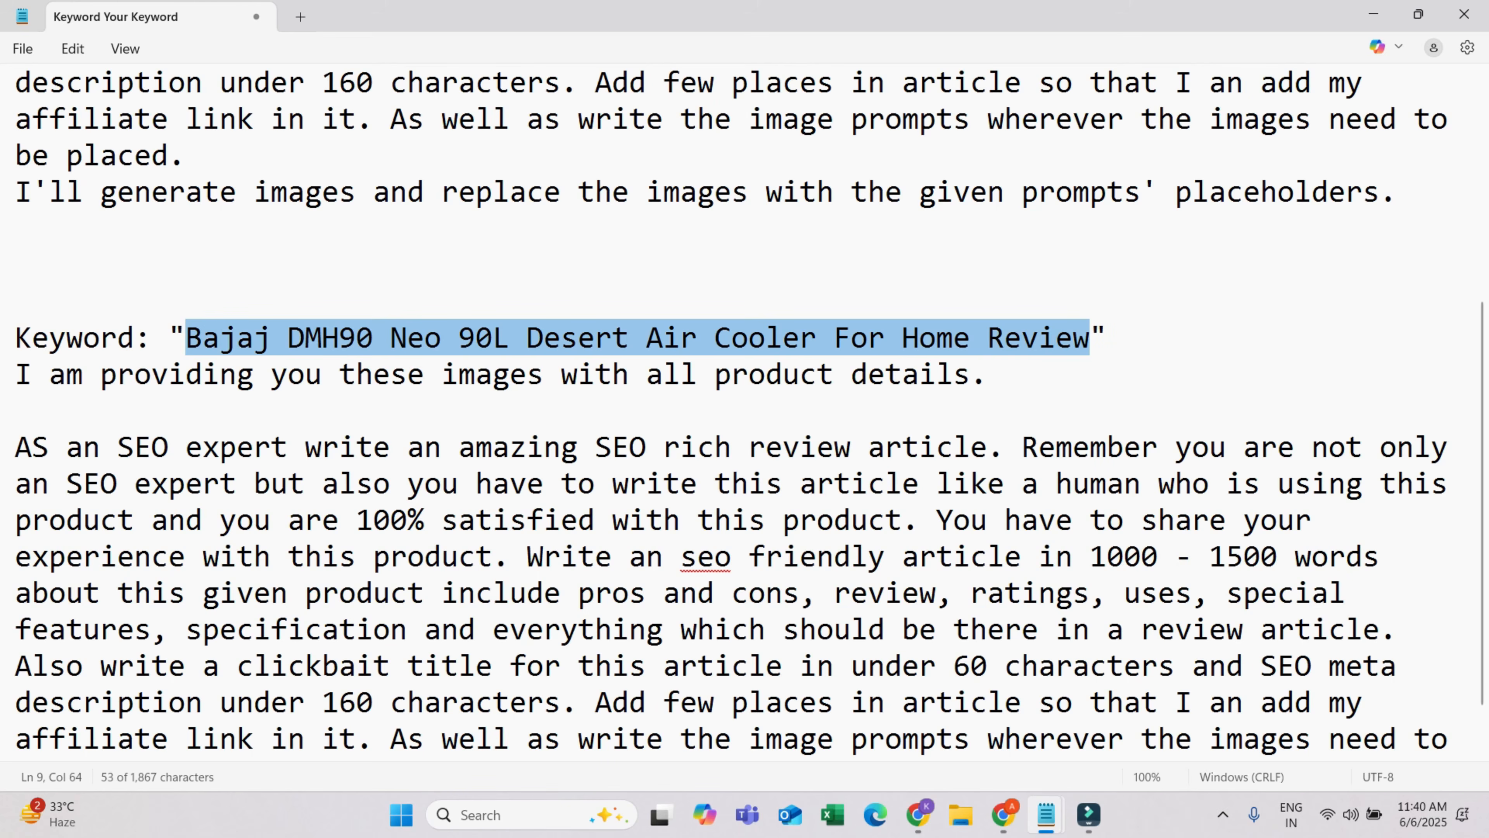
scroll(730, 413, down, 1)
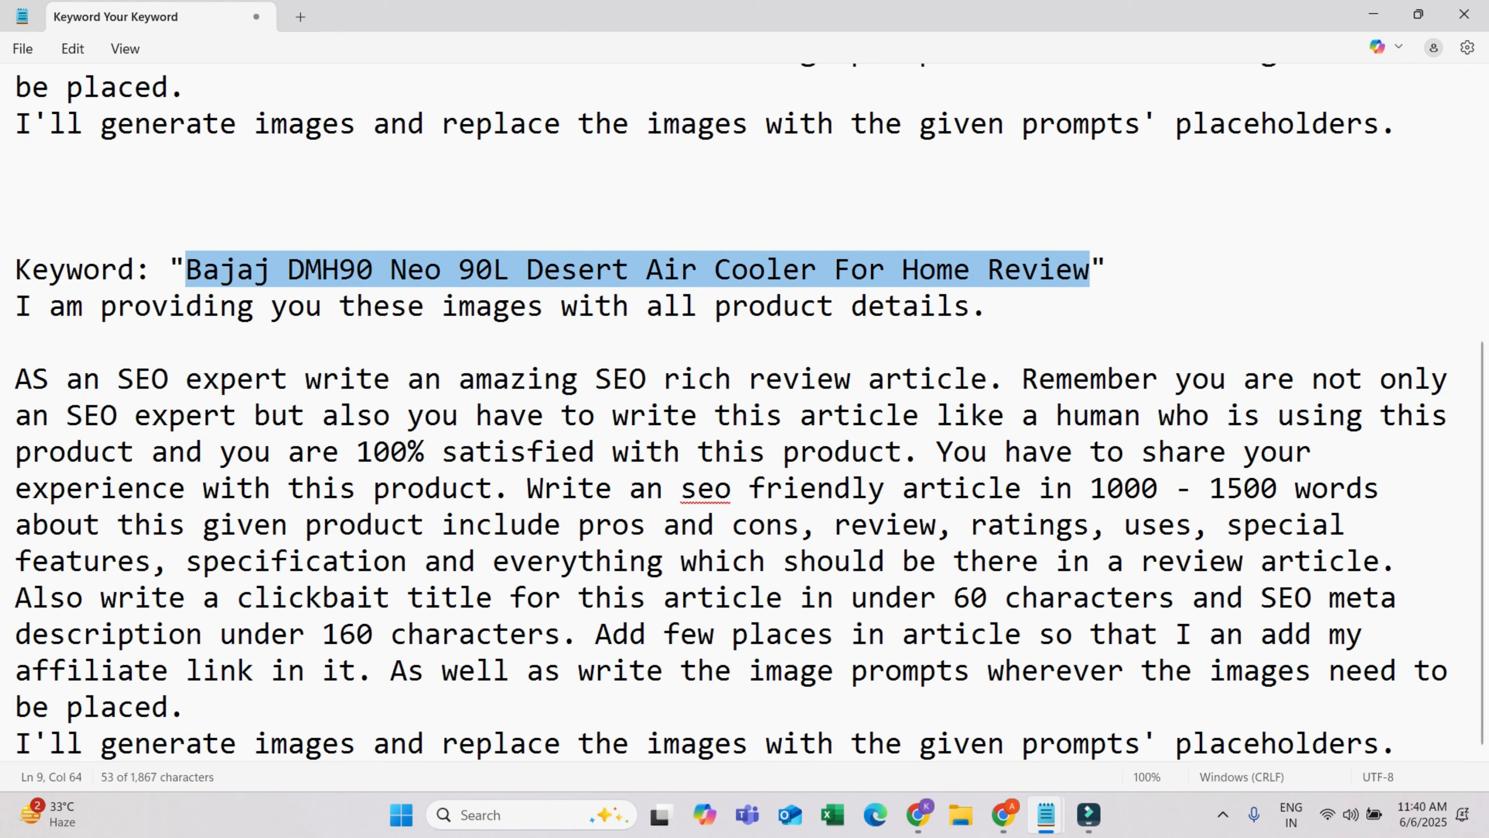
- Return to the Bajaj air cooler's Amazon page and capture the product image, title, price and offers area with Snipping Tool
key(alt+Tab)
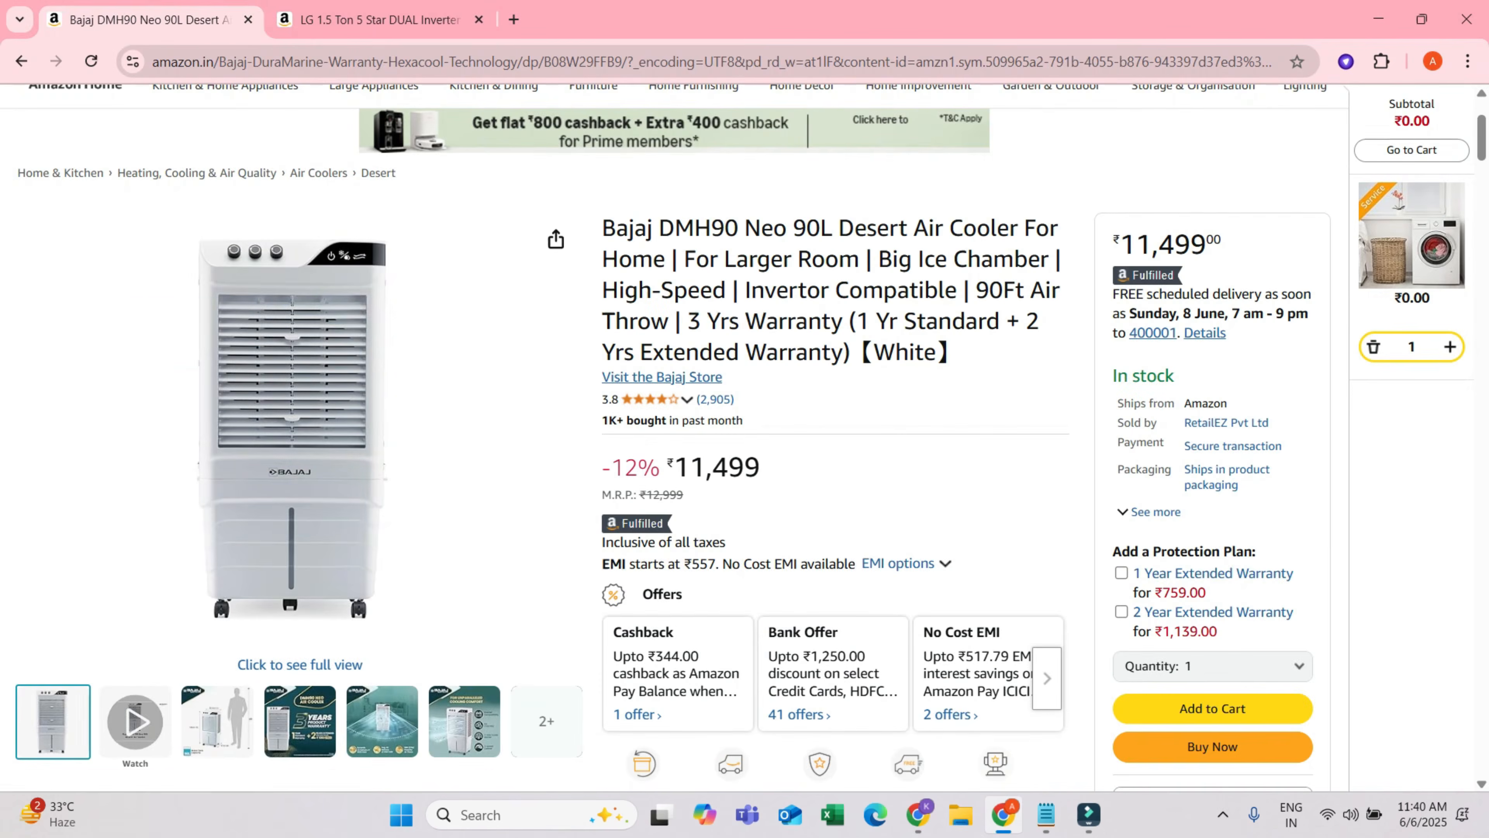
drag(16, 173, 395, 174)
click(425, 195)
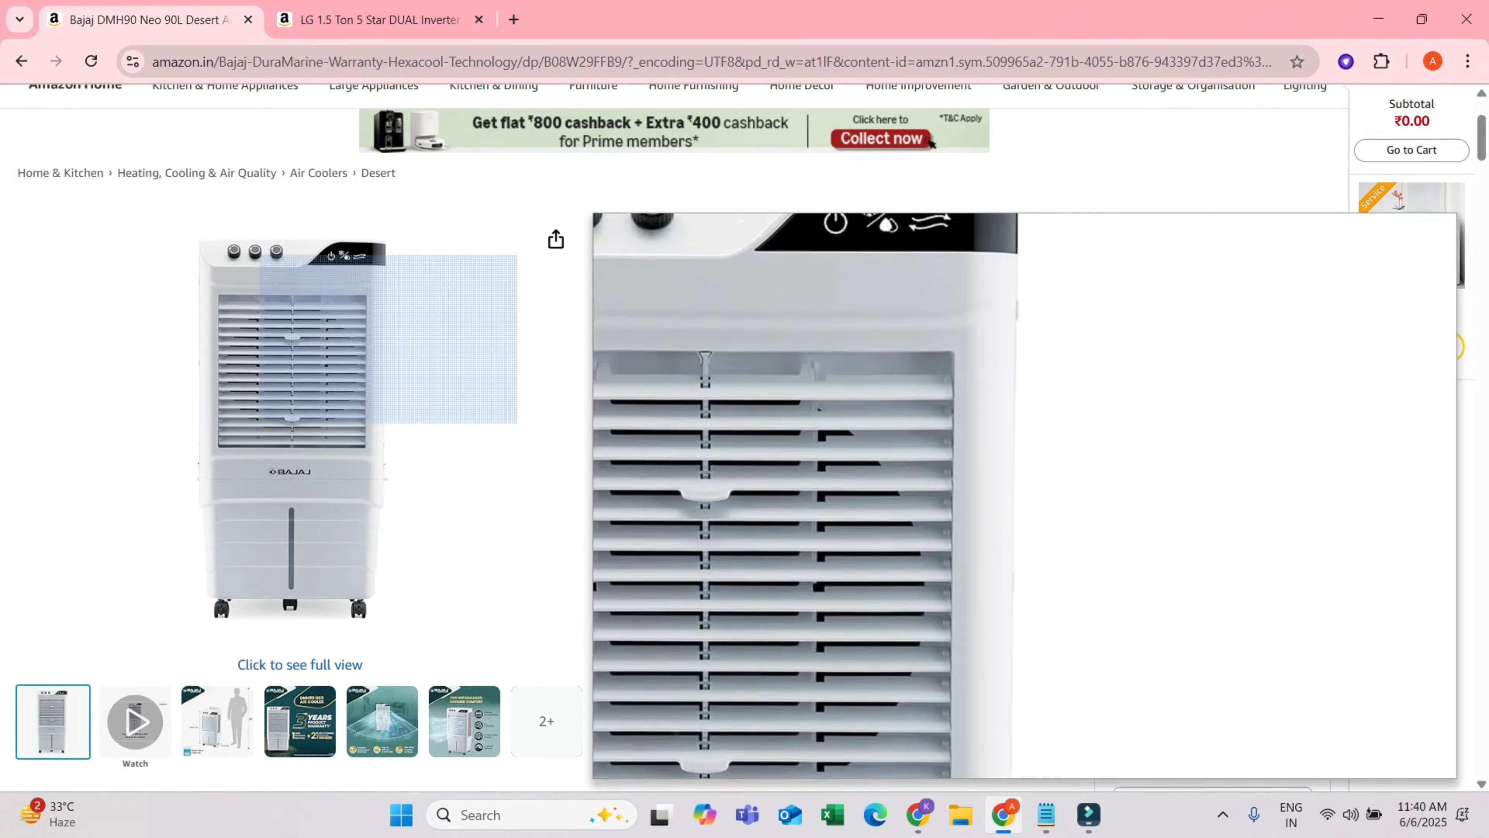
scroll(931, 144, up, 3)
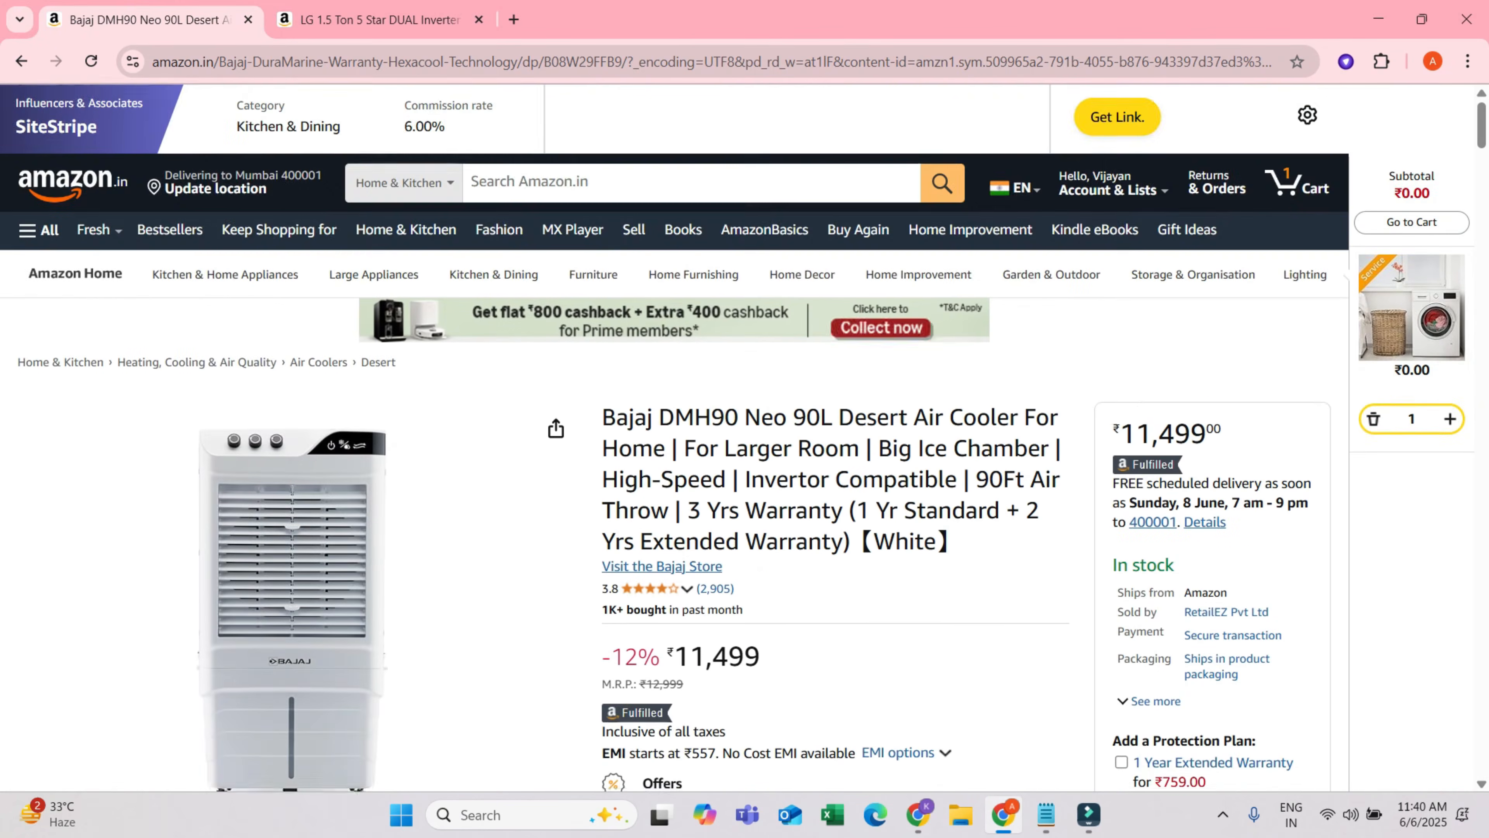
scroll(674, 440, down, 3)
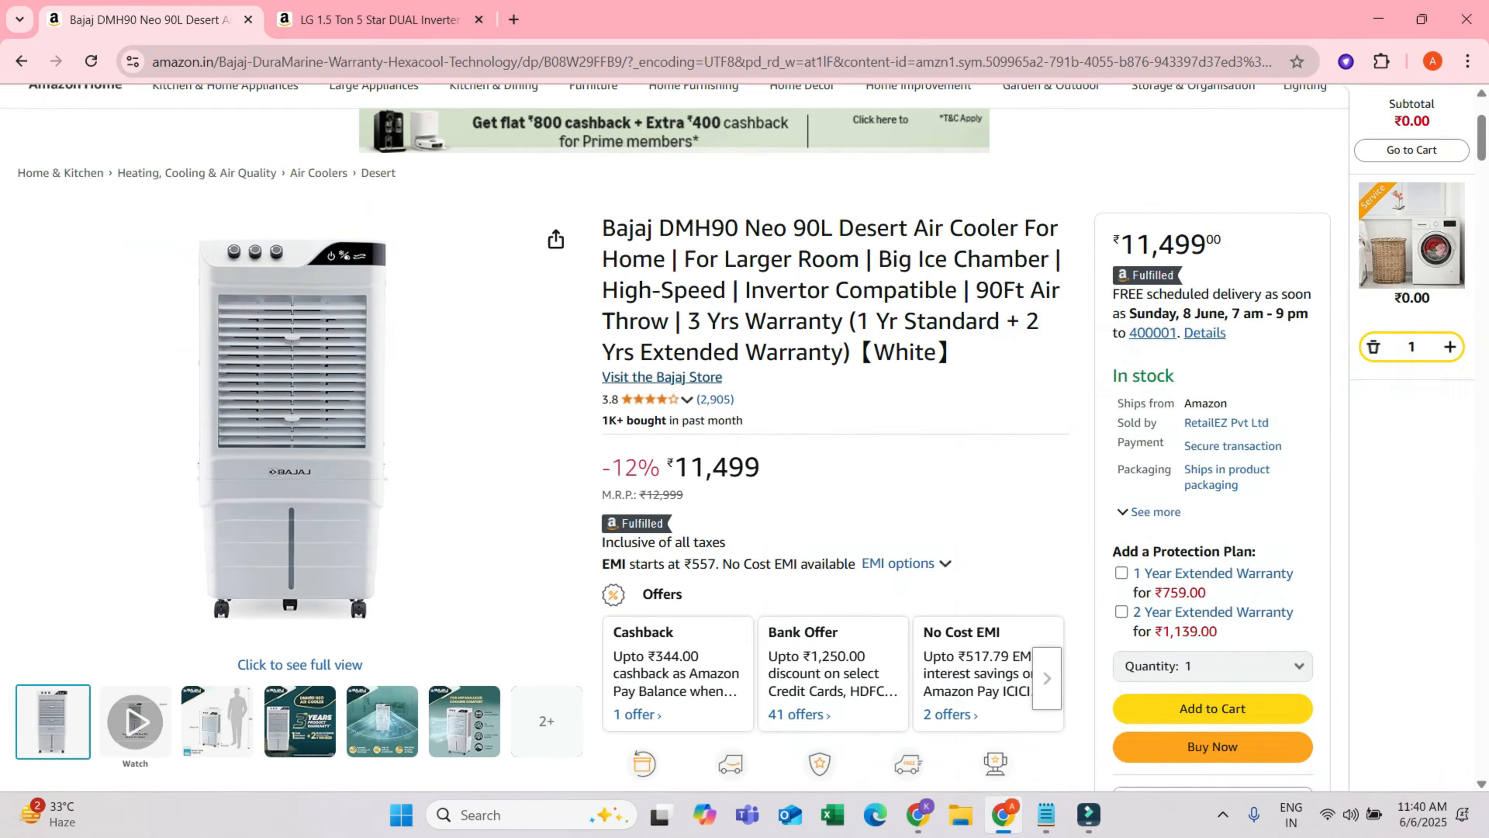
key(super+s)
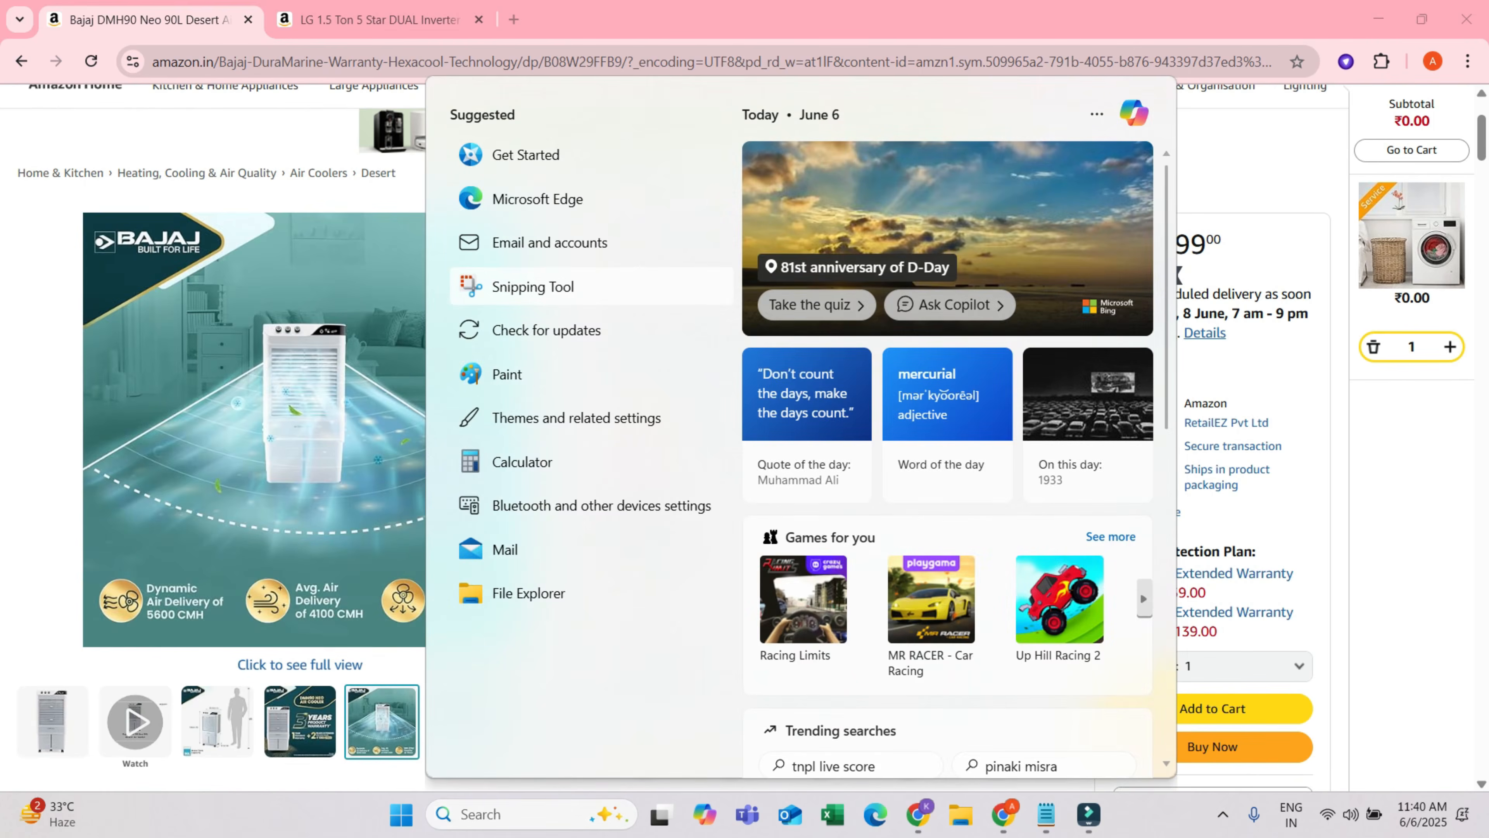
click(530, 288)
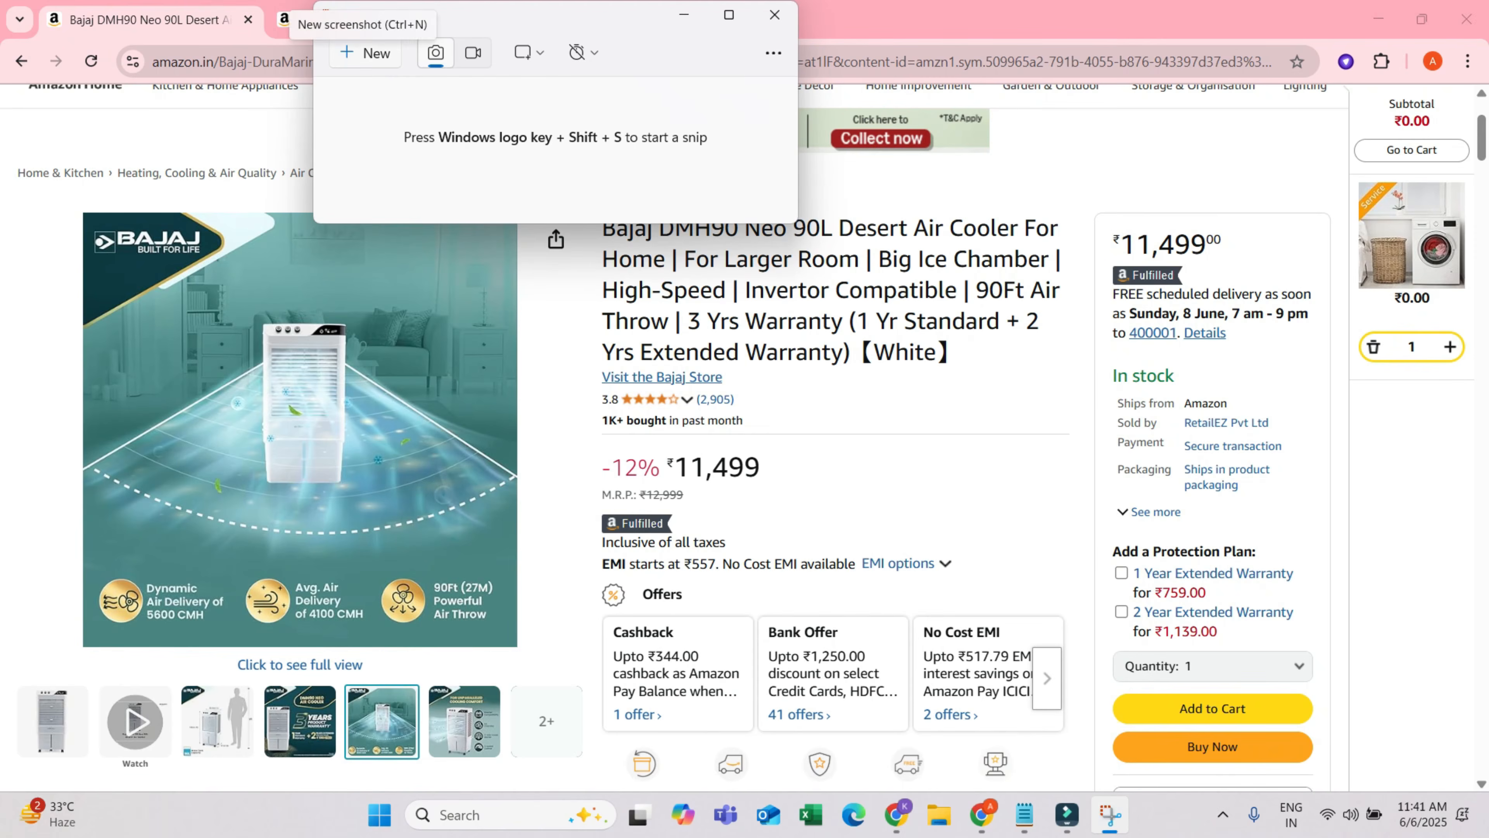
click(364, 53)
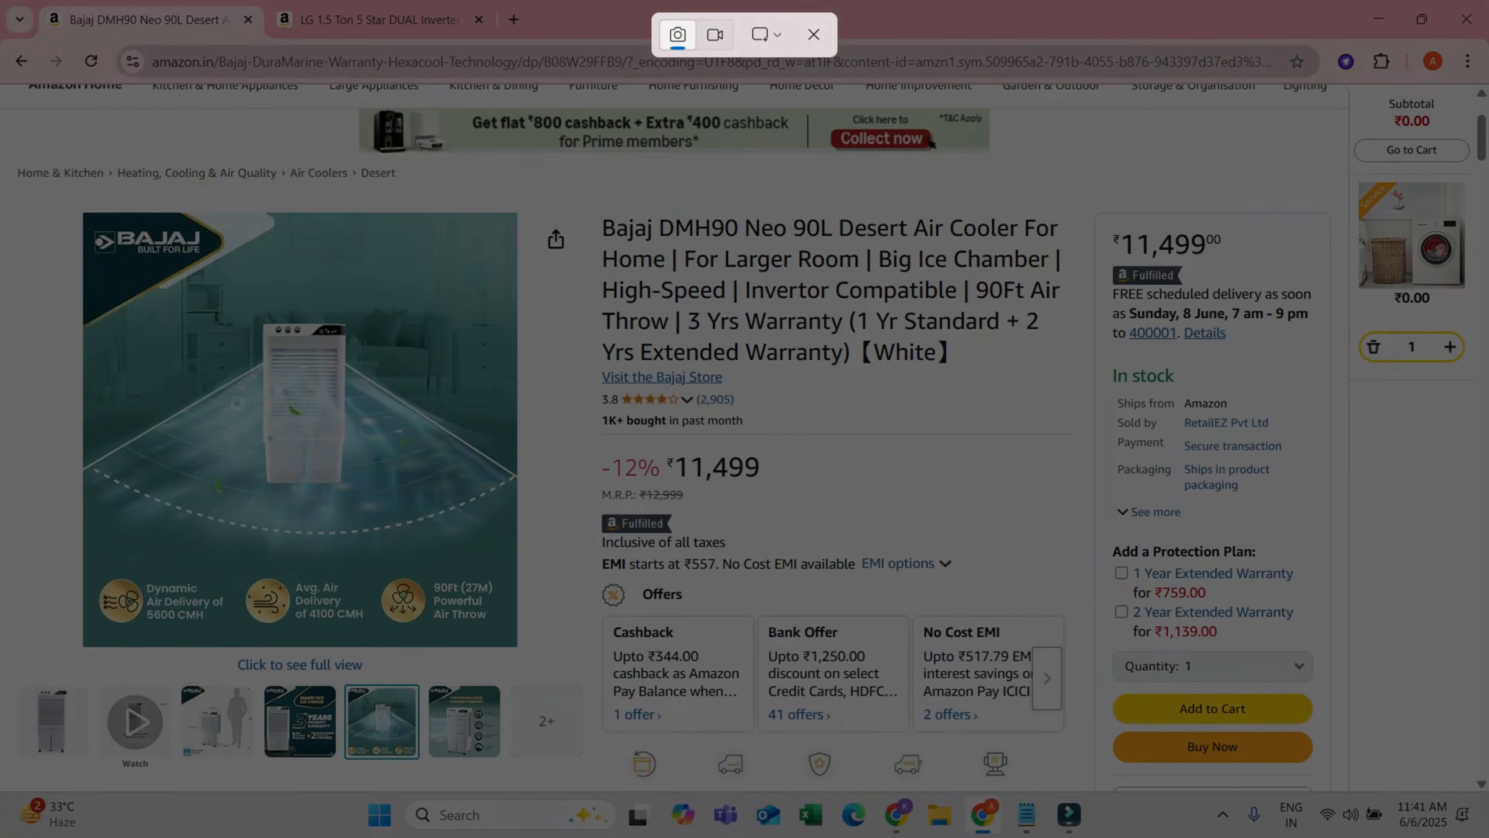
drag(11, 153, 1087, 763)
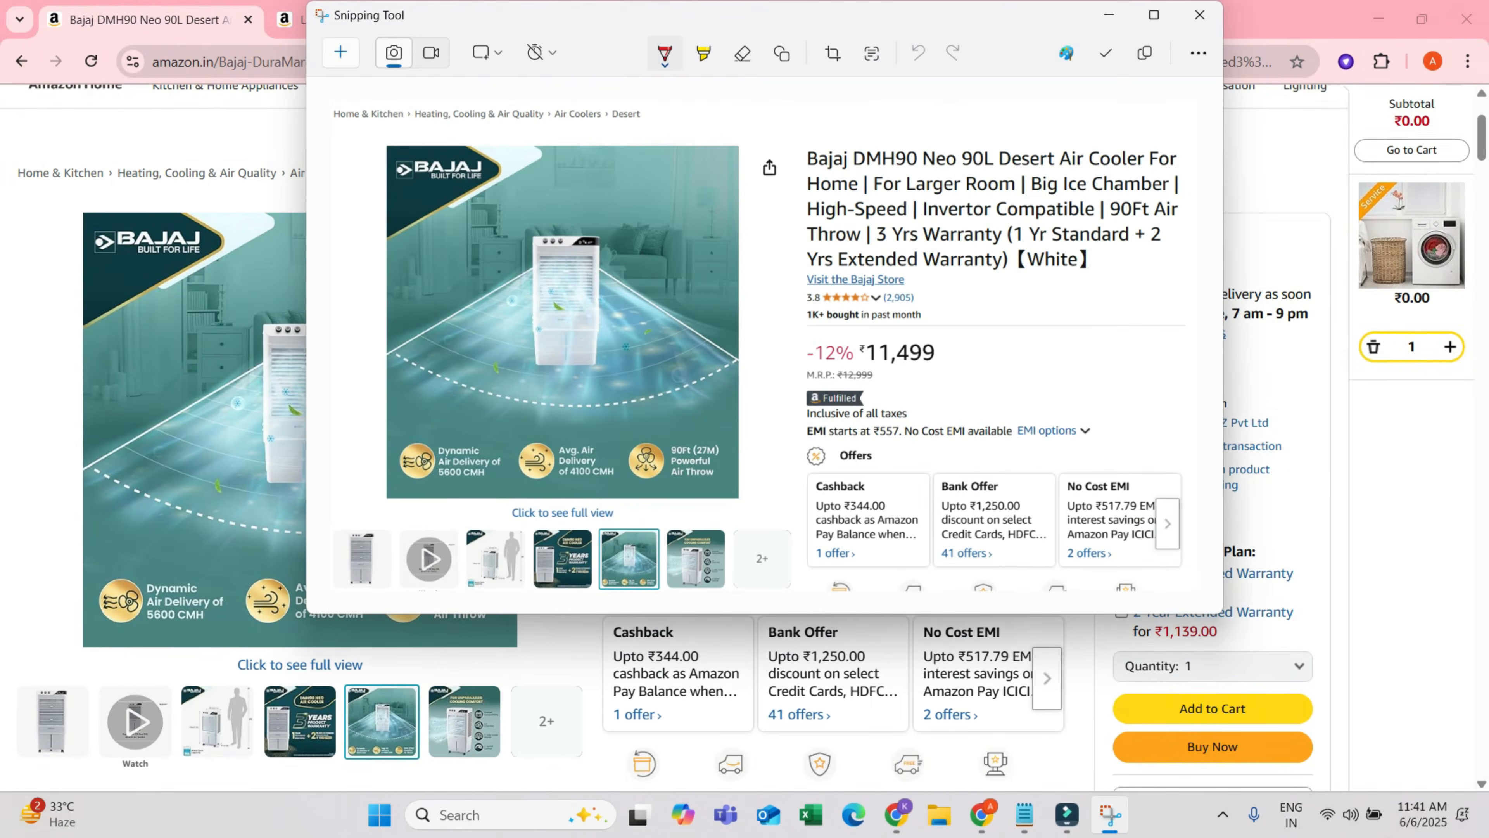
- Save the product page snip in Downloads as a JPG named adfsd
key(ctrl+s)
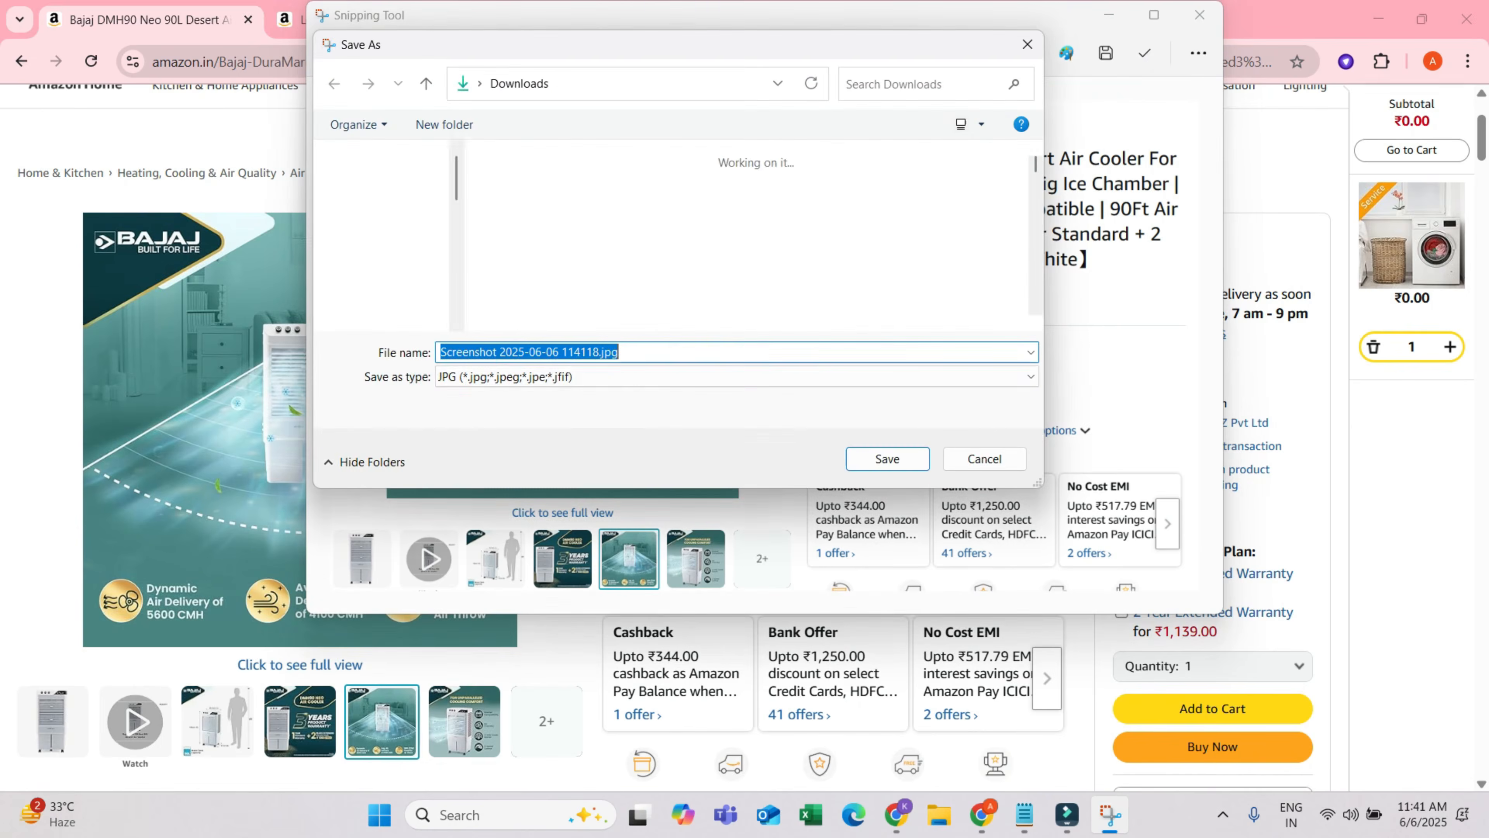
text(adfsd)
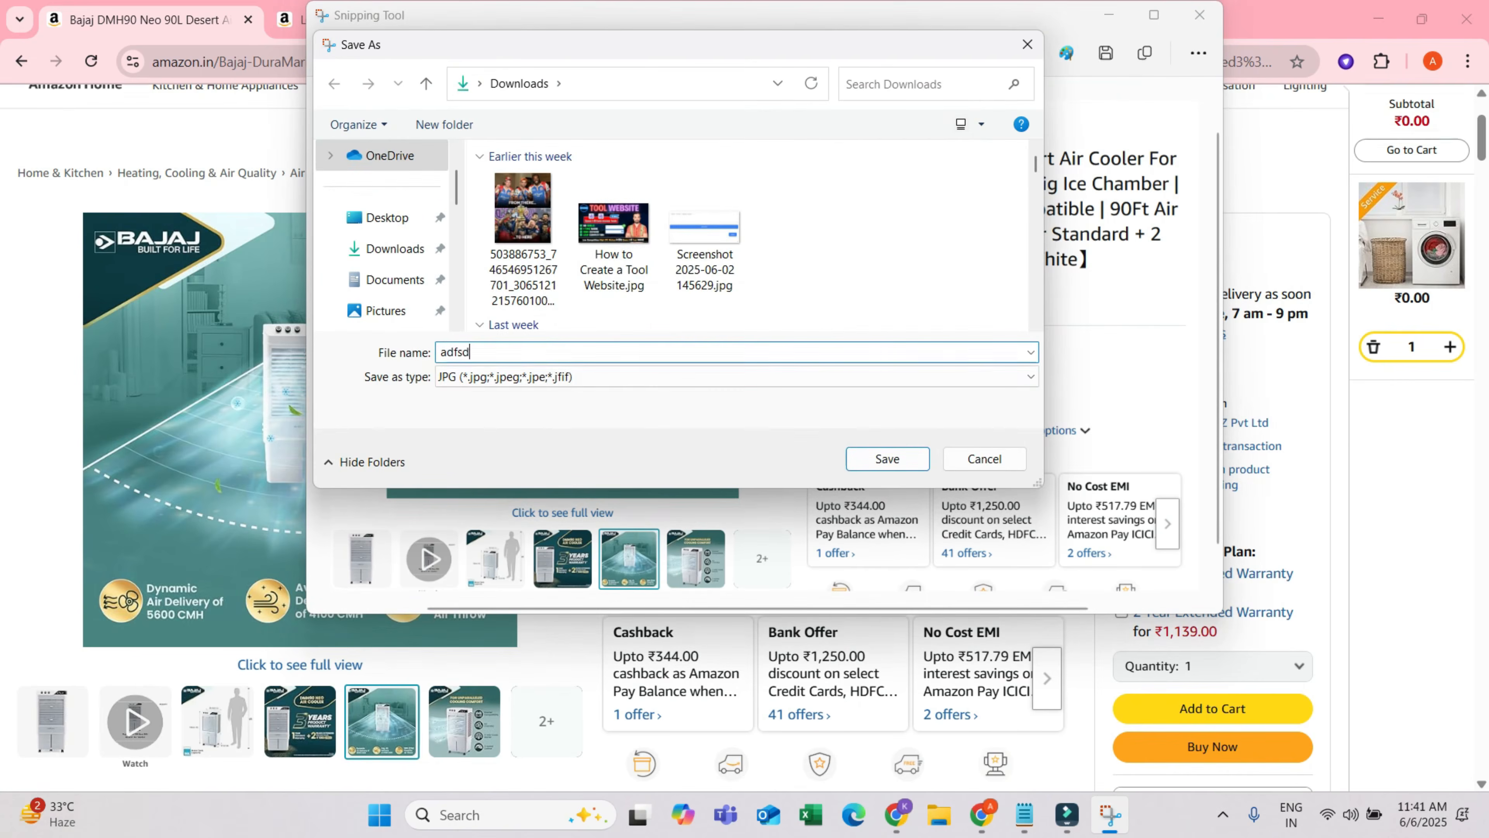
key(Return)
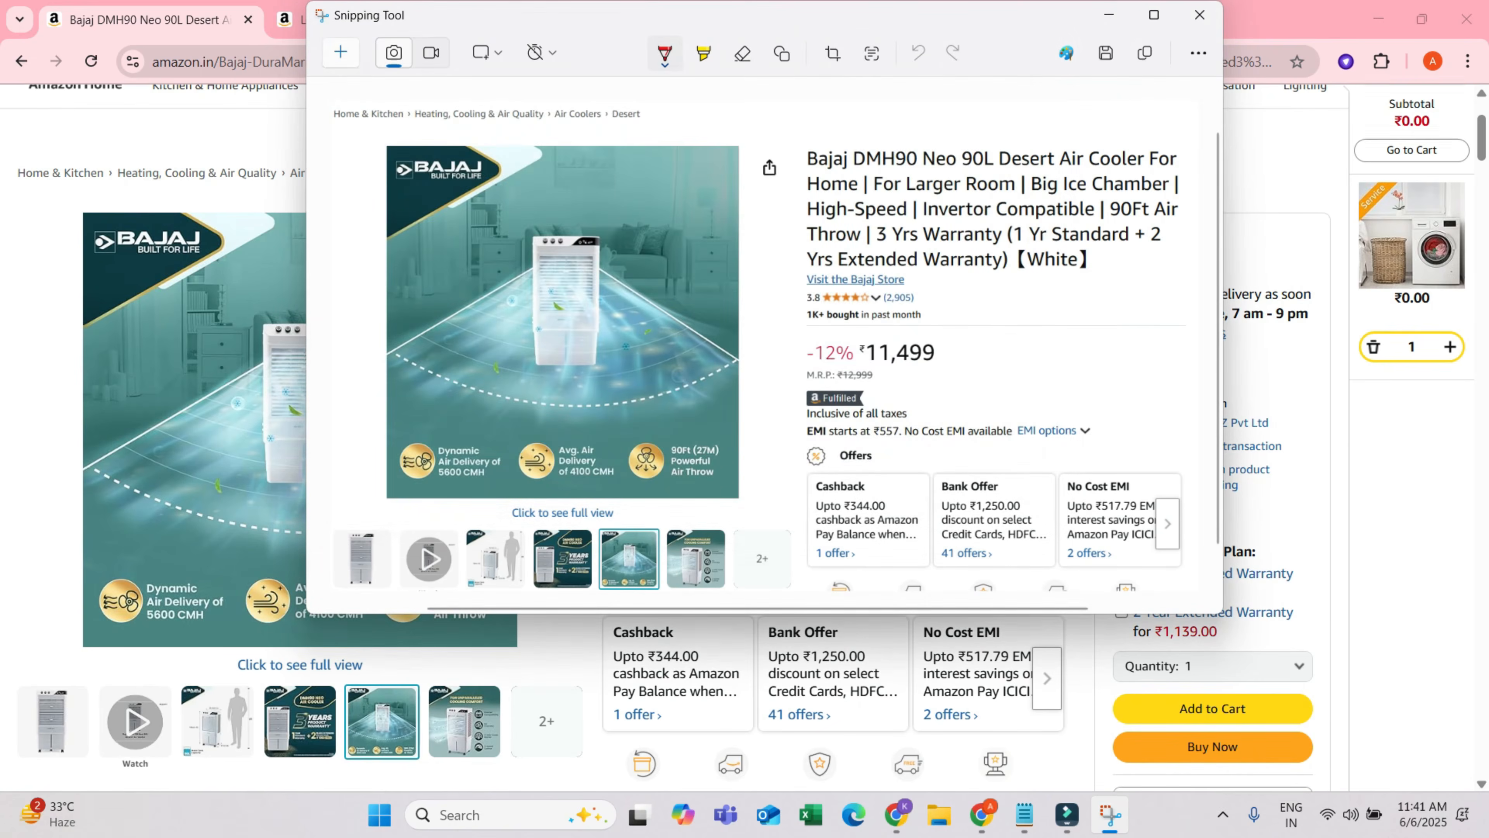
- Minimize Snipping Tool, expand the full About this item list on the Amazon page and reduce the page zoom to 50%
scroll(764, 364, down, 2)
scroll(832, 704, down, 5)
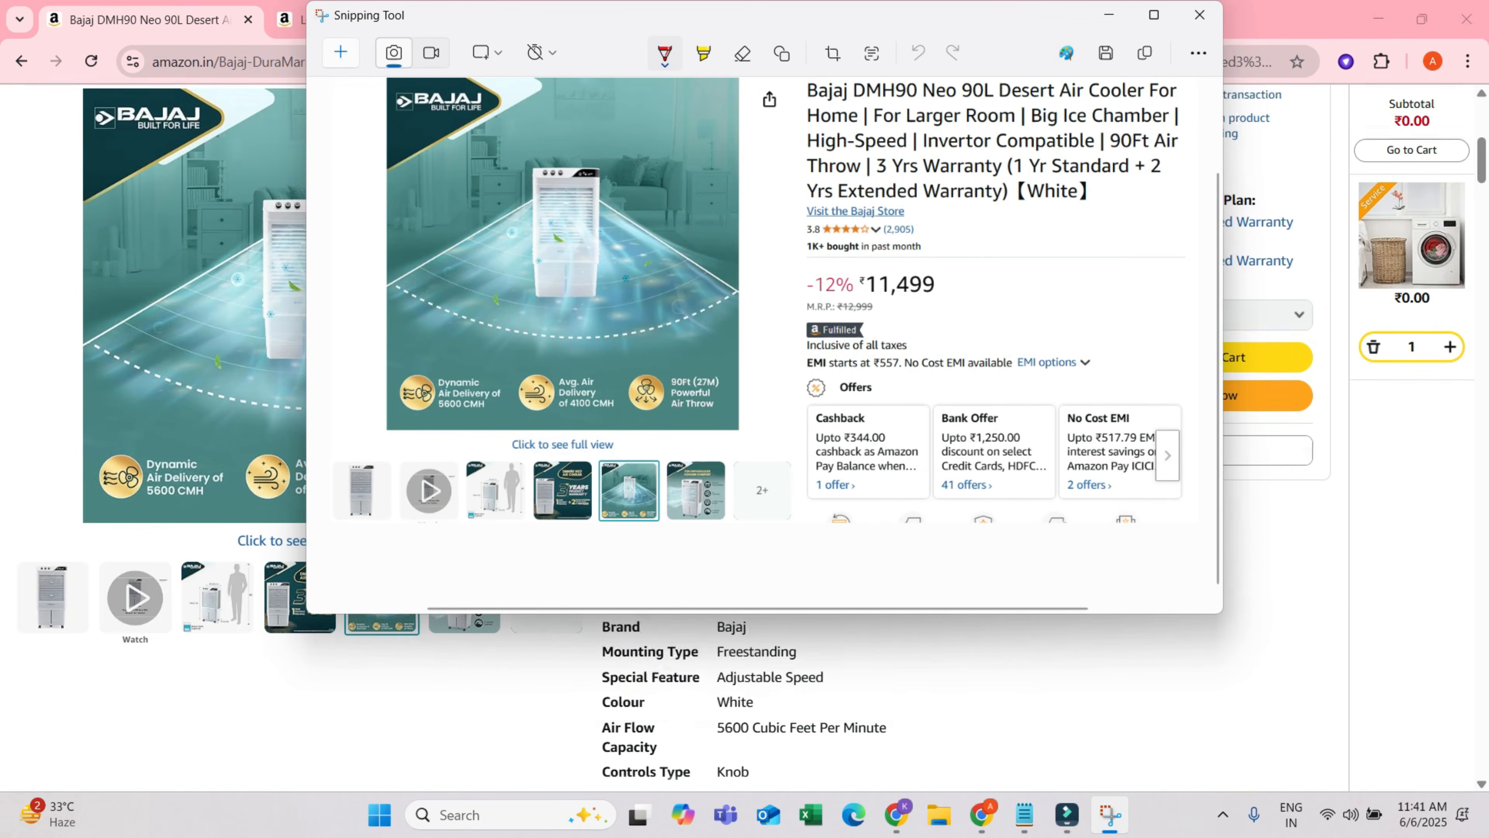
scroll(832, 704, down, 2)
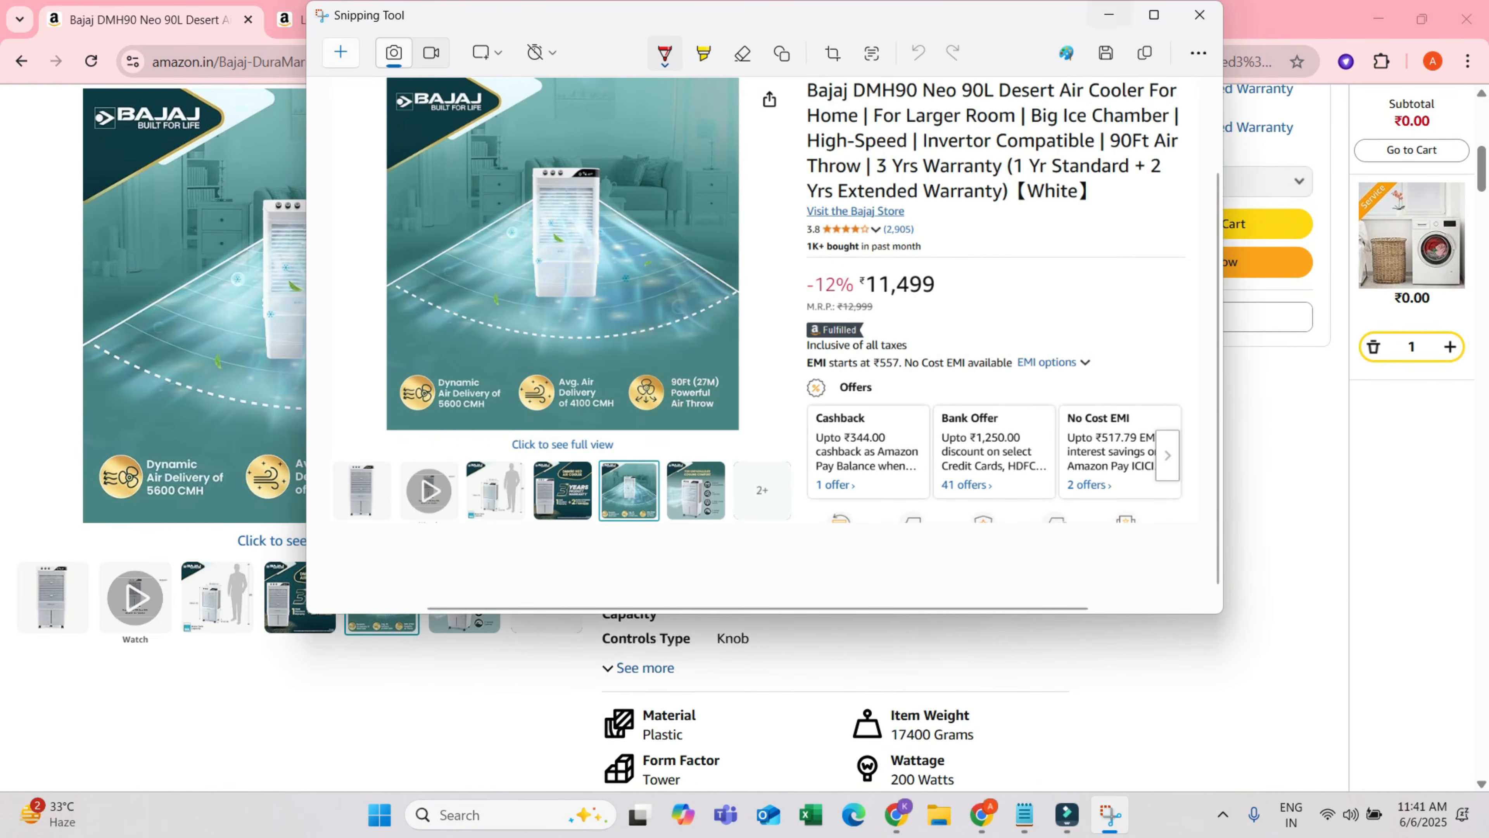
click(1109, 15)
scroll(832, 437, down, 2)
scroll(832, 437, up, 1)
scroll(555, 106, down, 1)
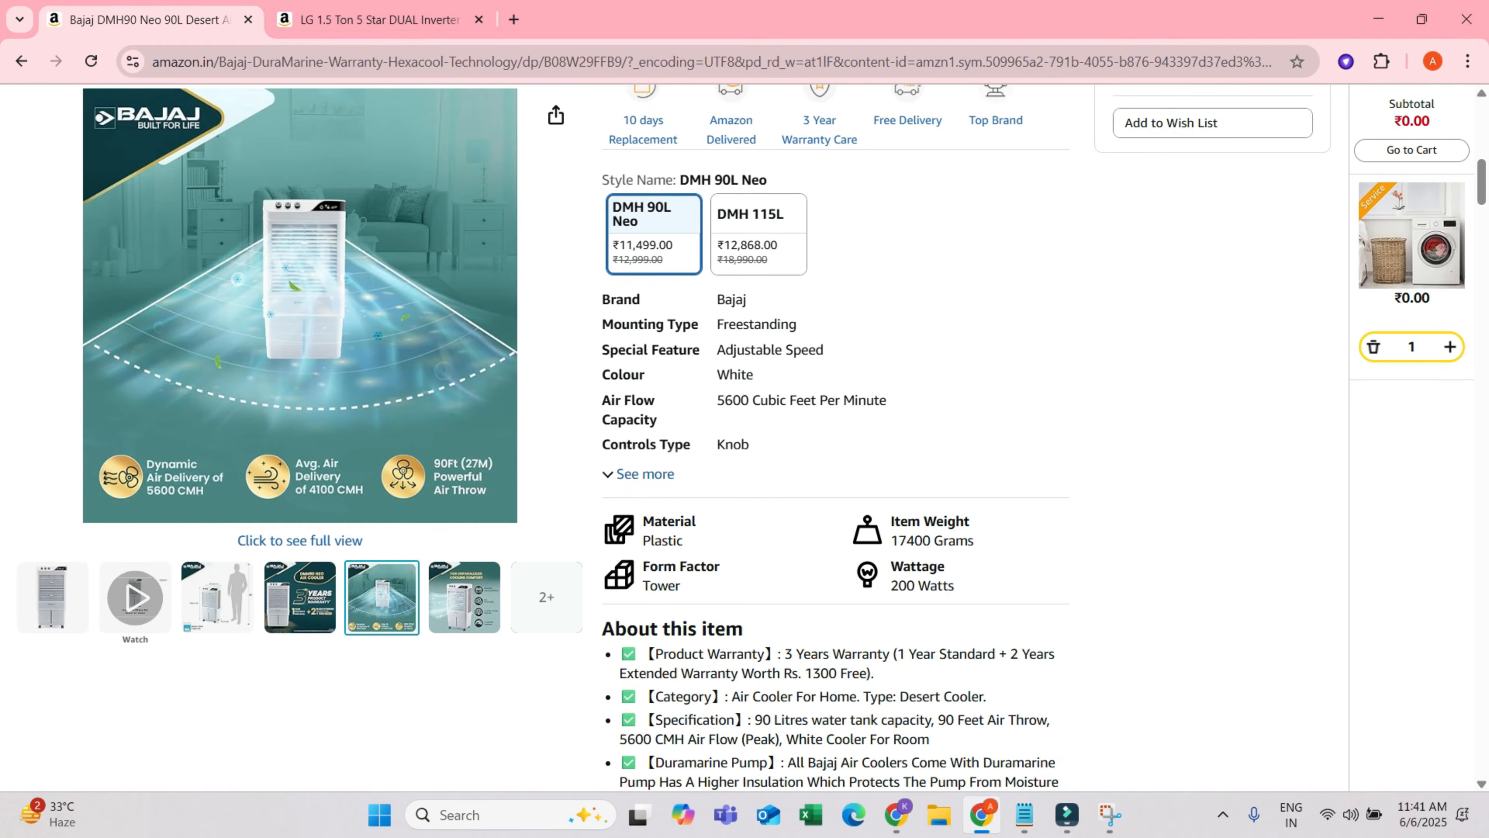
key(ctrl+minus)
key(ctrl+minus)
key(ctrl+minus)
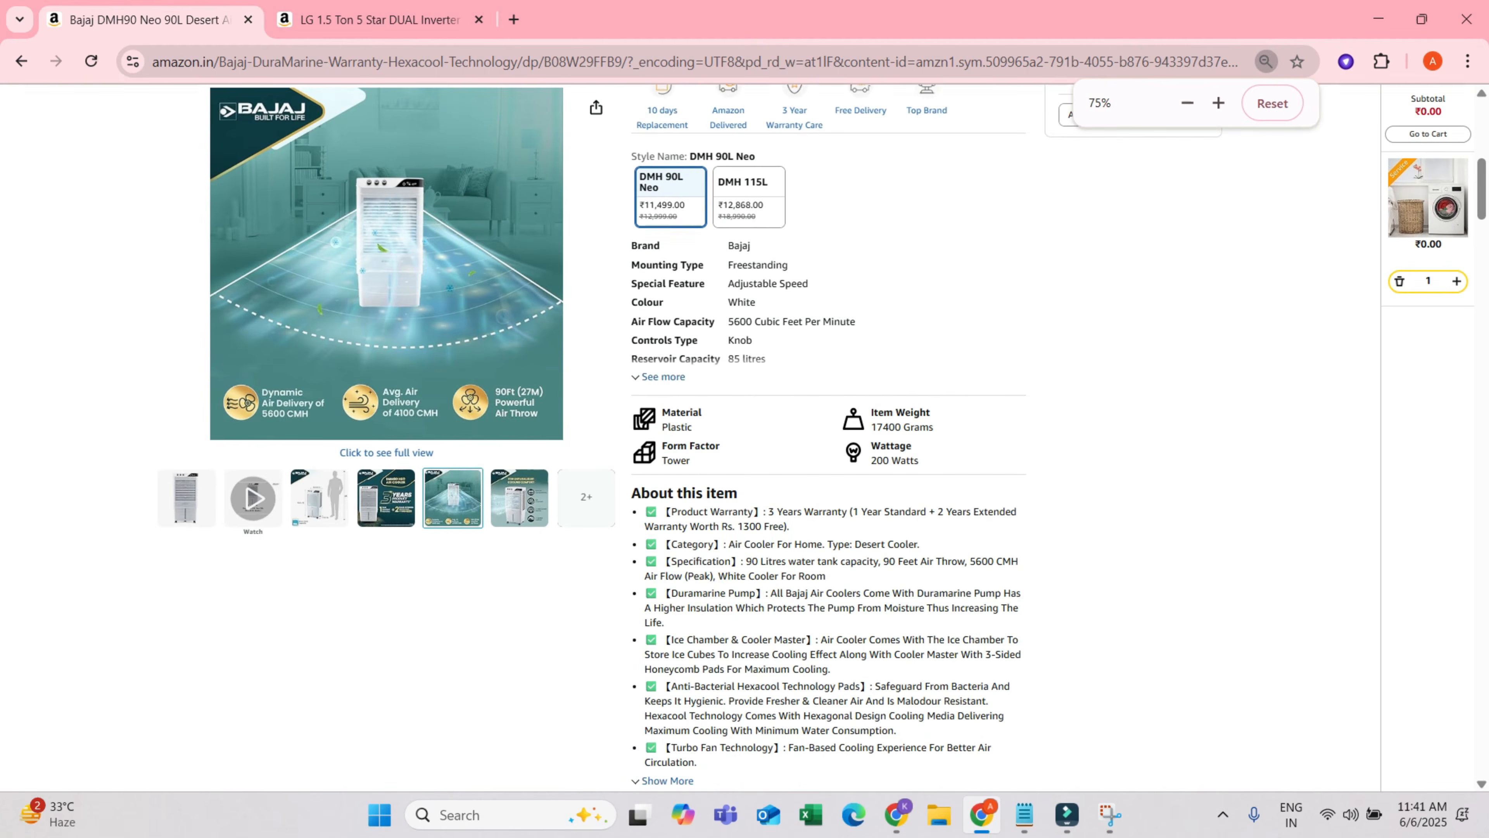
scroll(666, 587, down, 2)
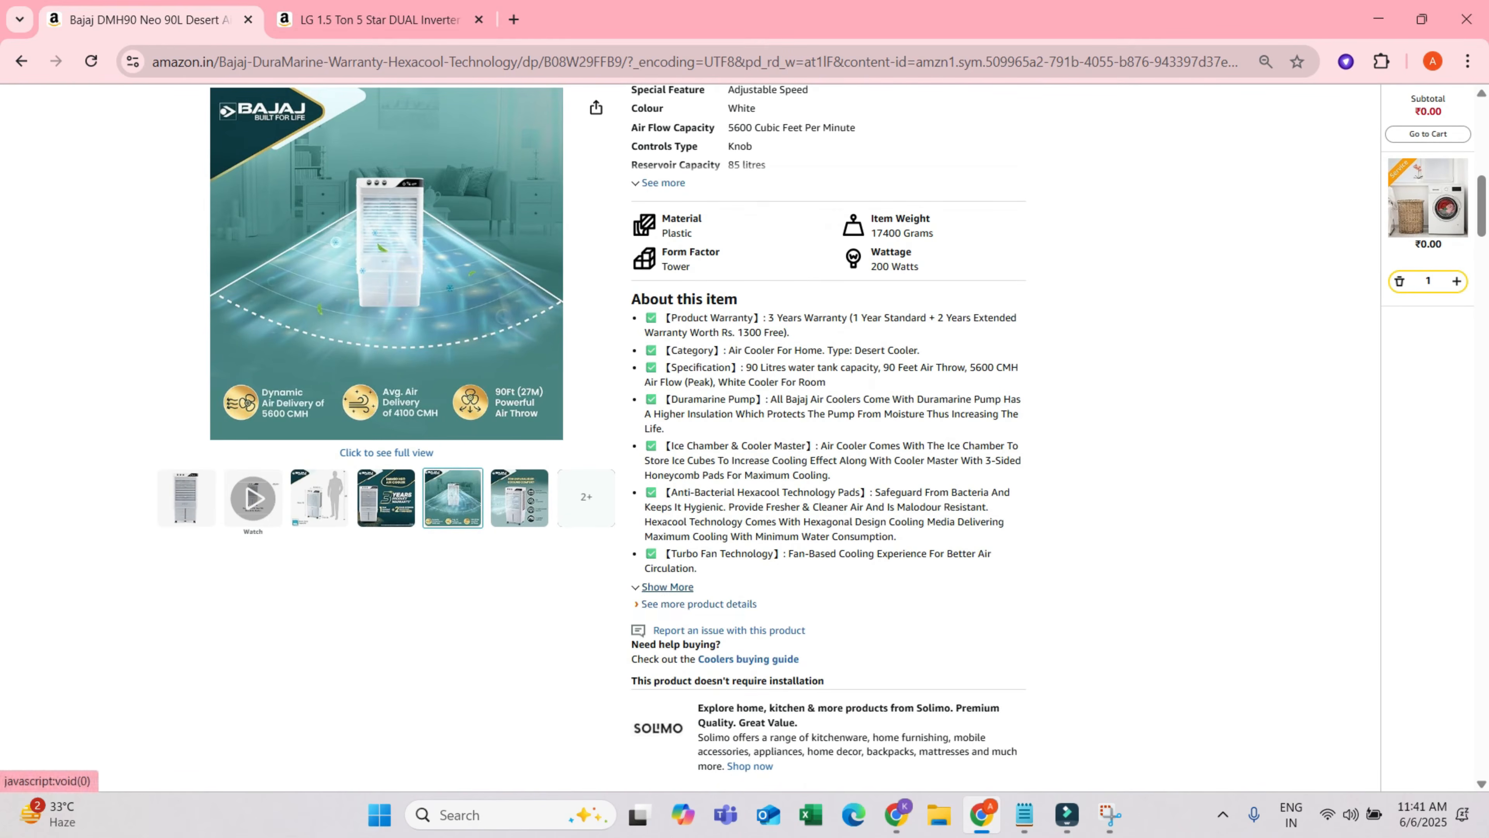
click(665, 585)
scroll(665, 587, down, 2)
scroll(665, 586, up, 4)
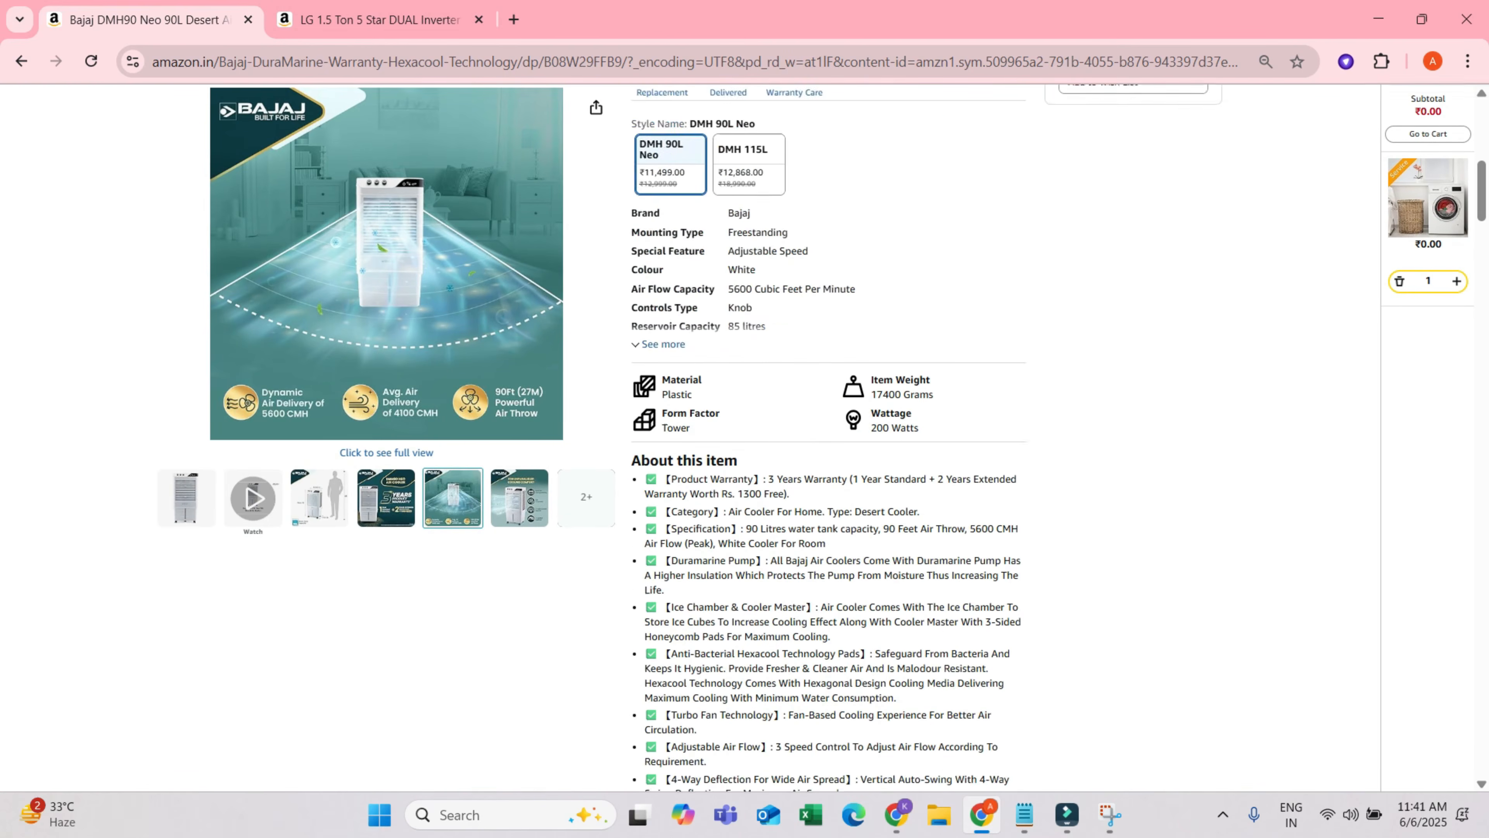
key(ctrl+minus)
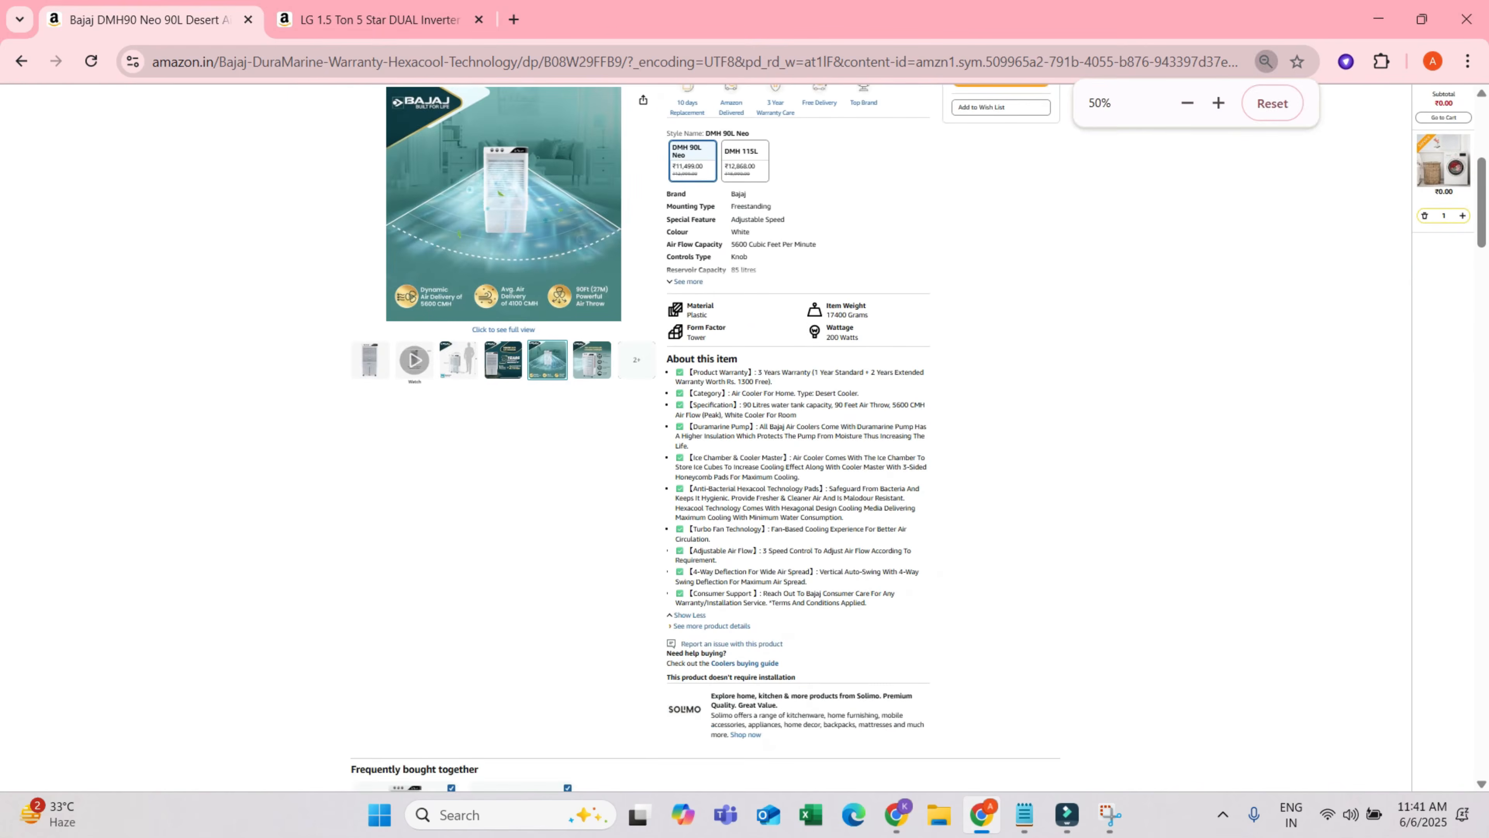
- Capture the air cooler's style options, specifications and full About this item list with Snipping Tool
scroll(797, 411, up, 2)
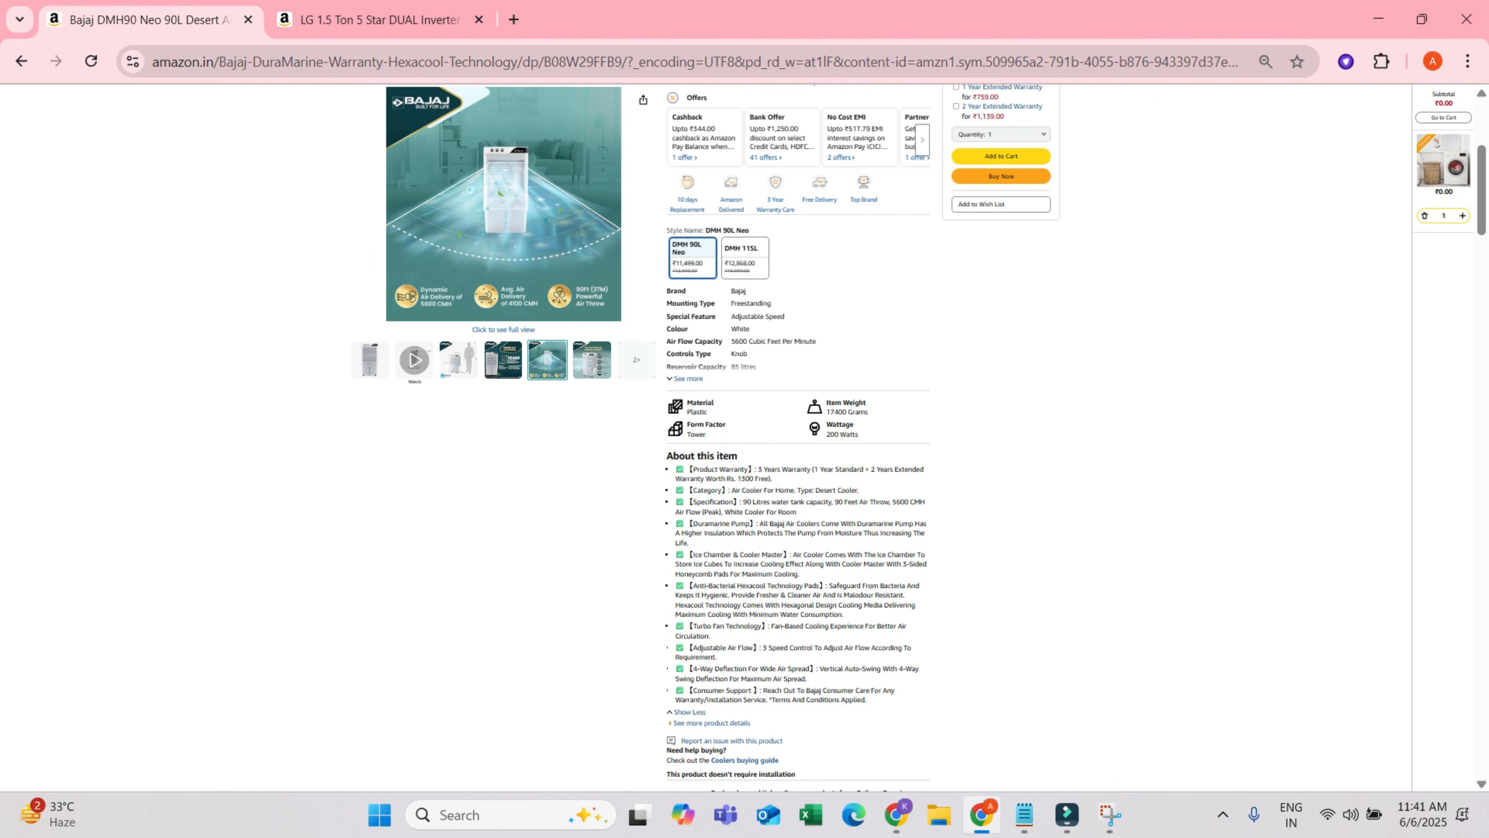
click(504, 814)
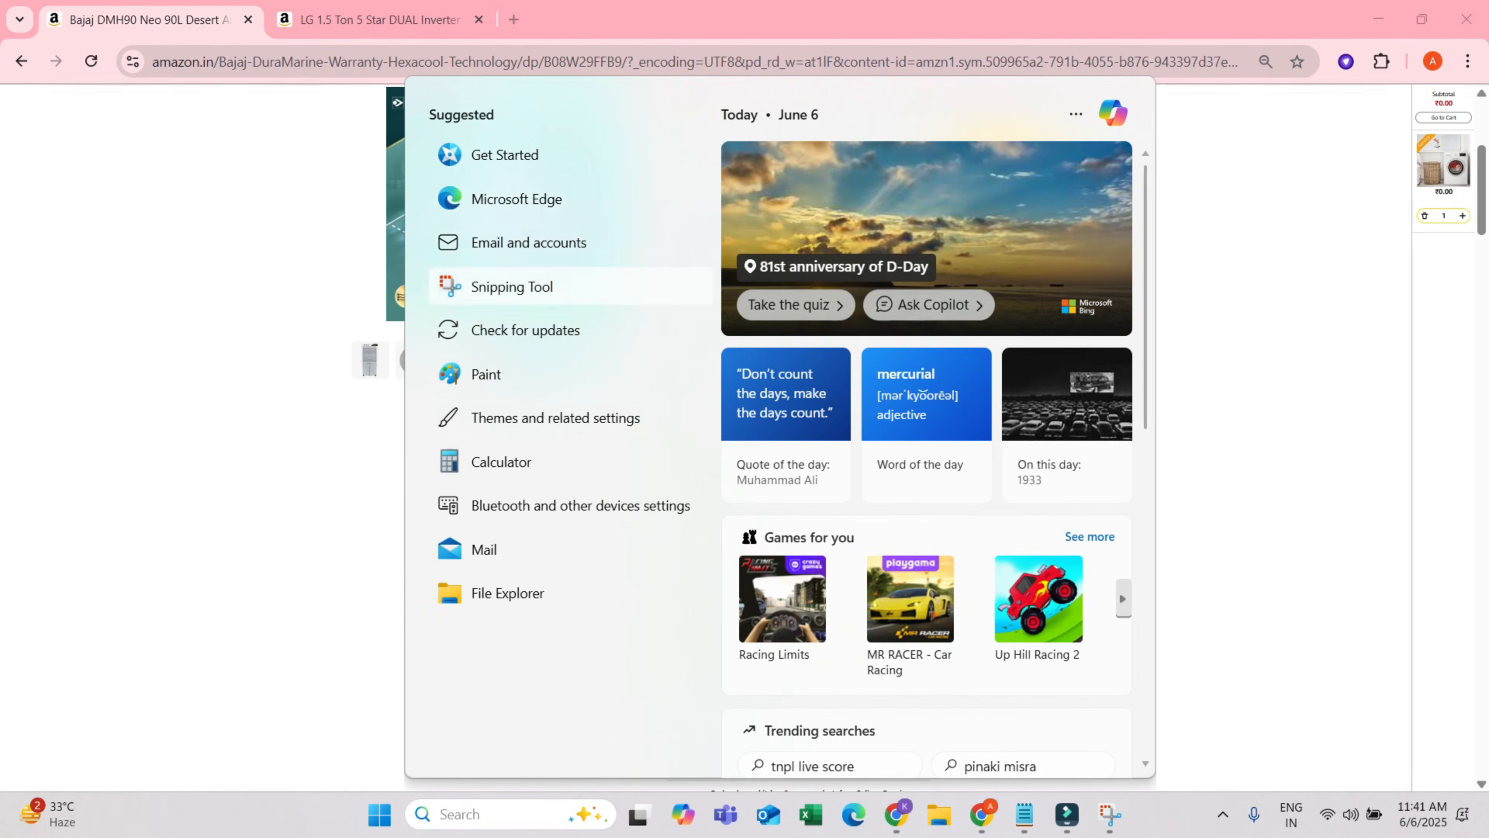
click(512, 287)
click(341, 52)
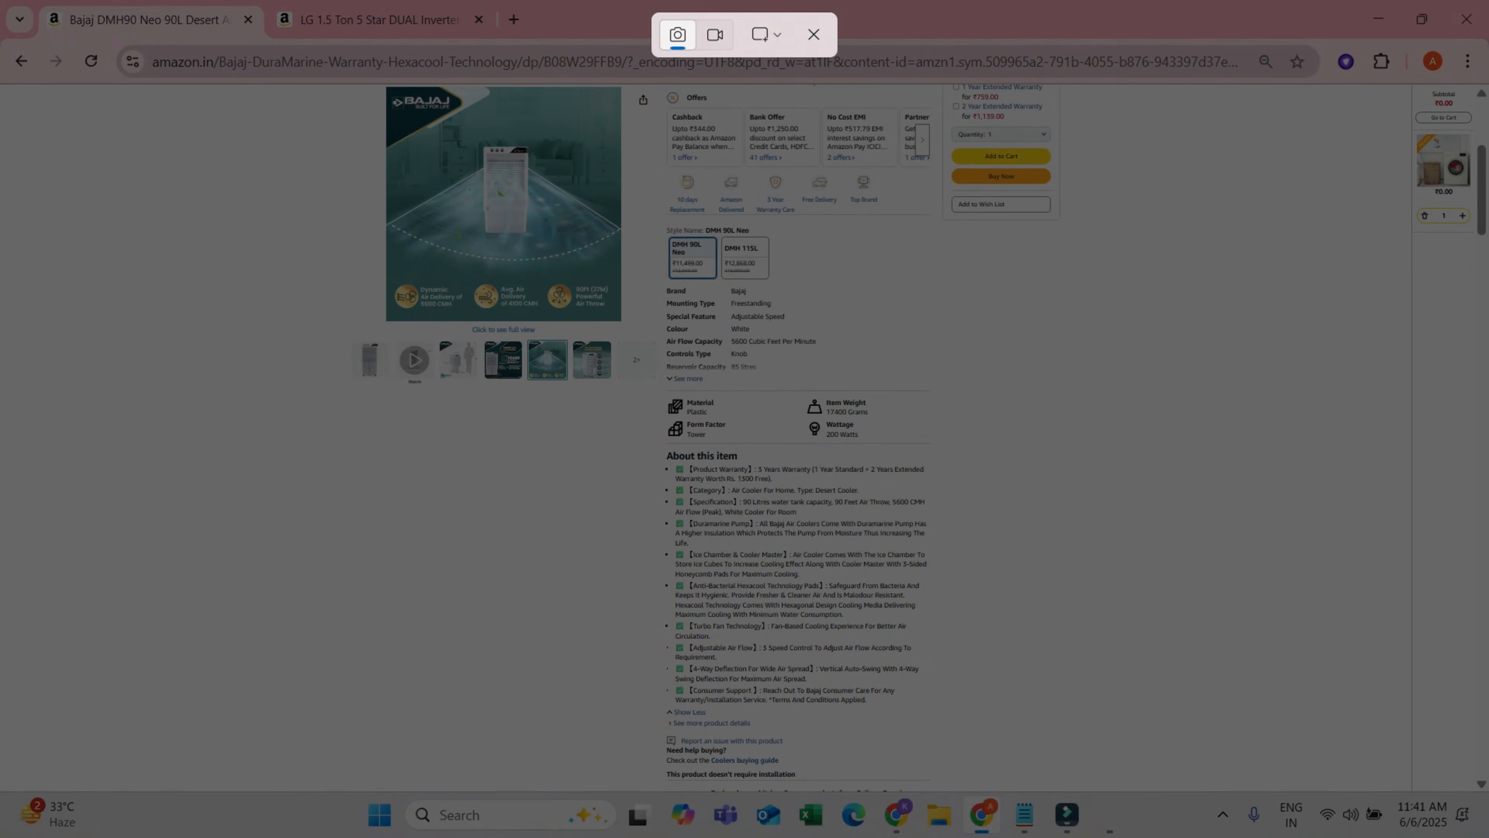
drag(155, 181, 1177, 733)
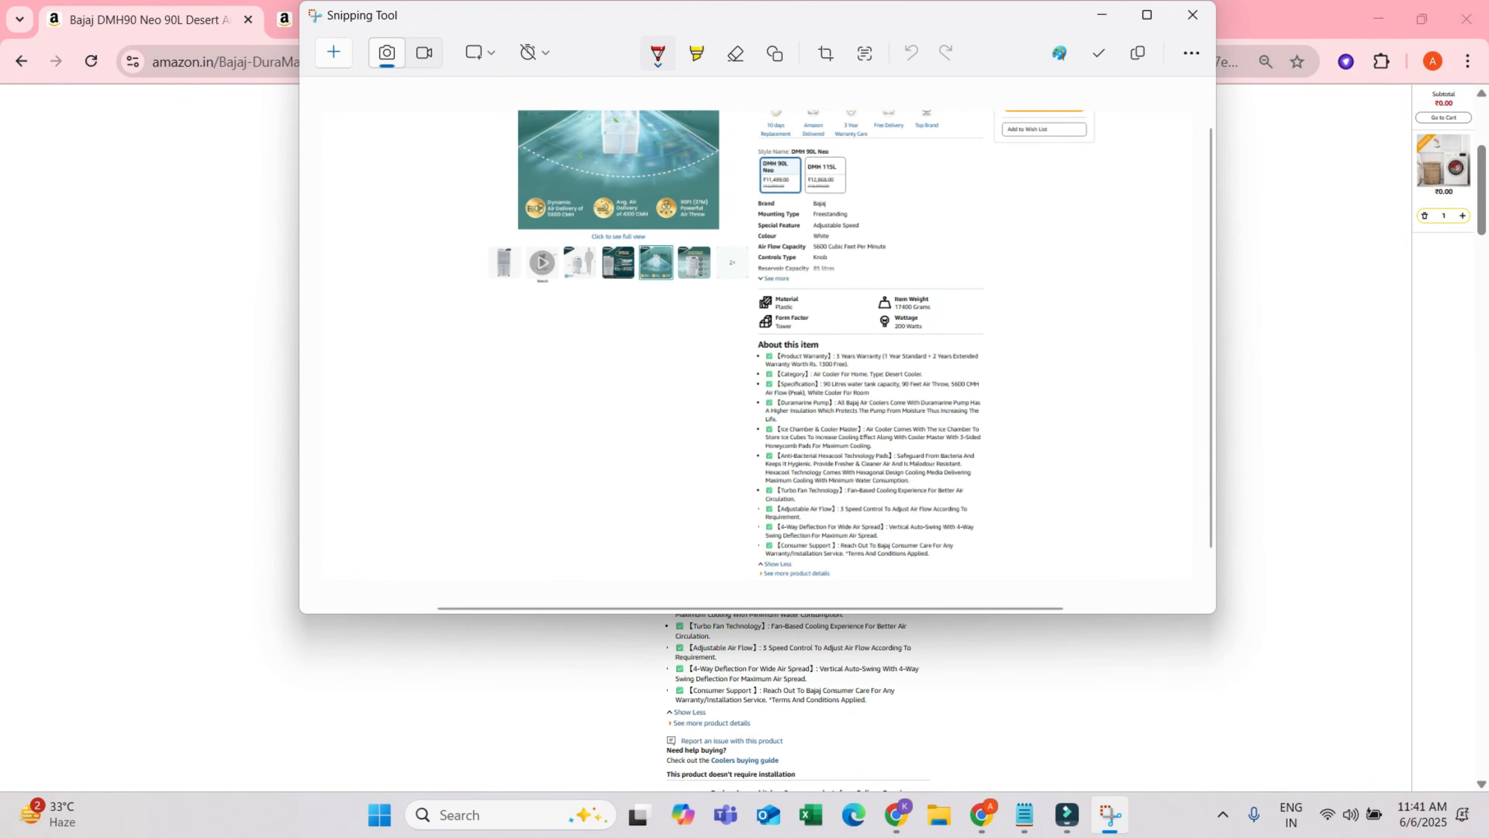
- Save the About this item snip in Downloads as a JPG named ggrgr and close Snipping Tool
key(ctrl+s)
text(ggrgr)
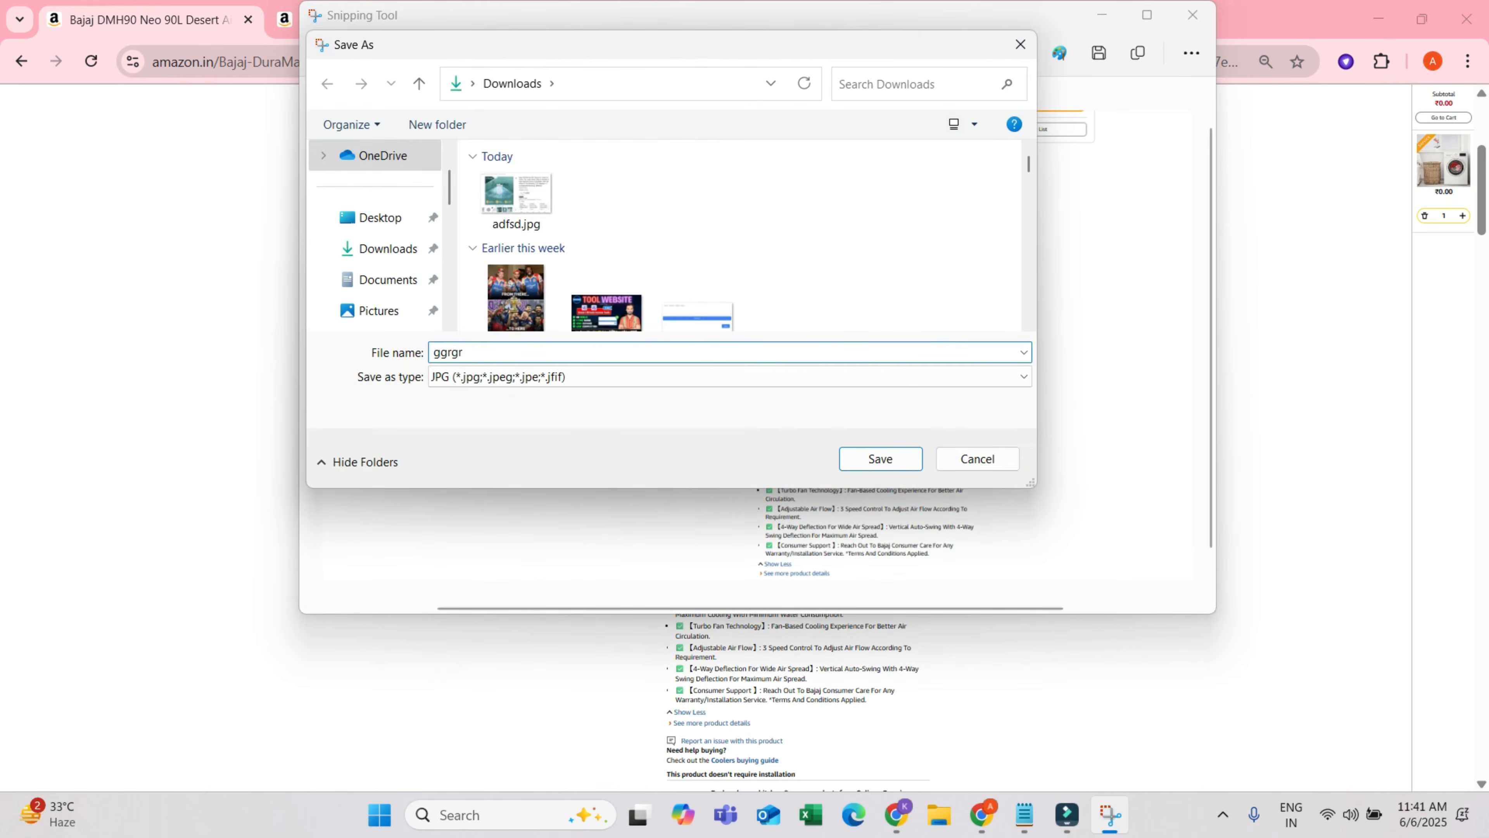
key(Return)
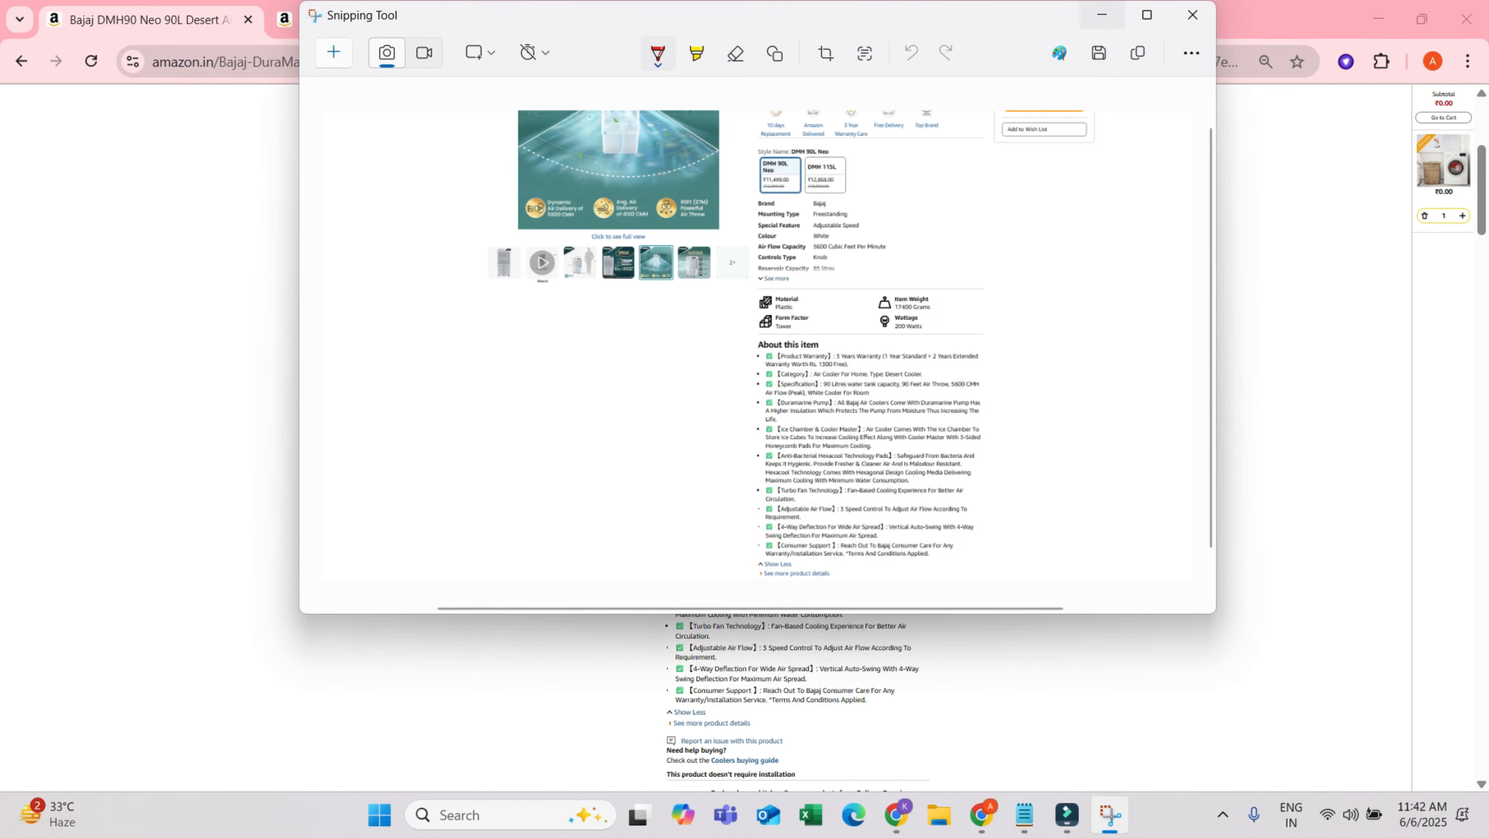
click(1192, 15)
- Look through the lower part of the Amazon product page, examining the From the manufacturer images and buying guide at a readable zoom
scroll(703, 411, down, 5)
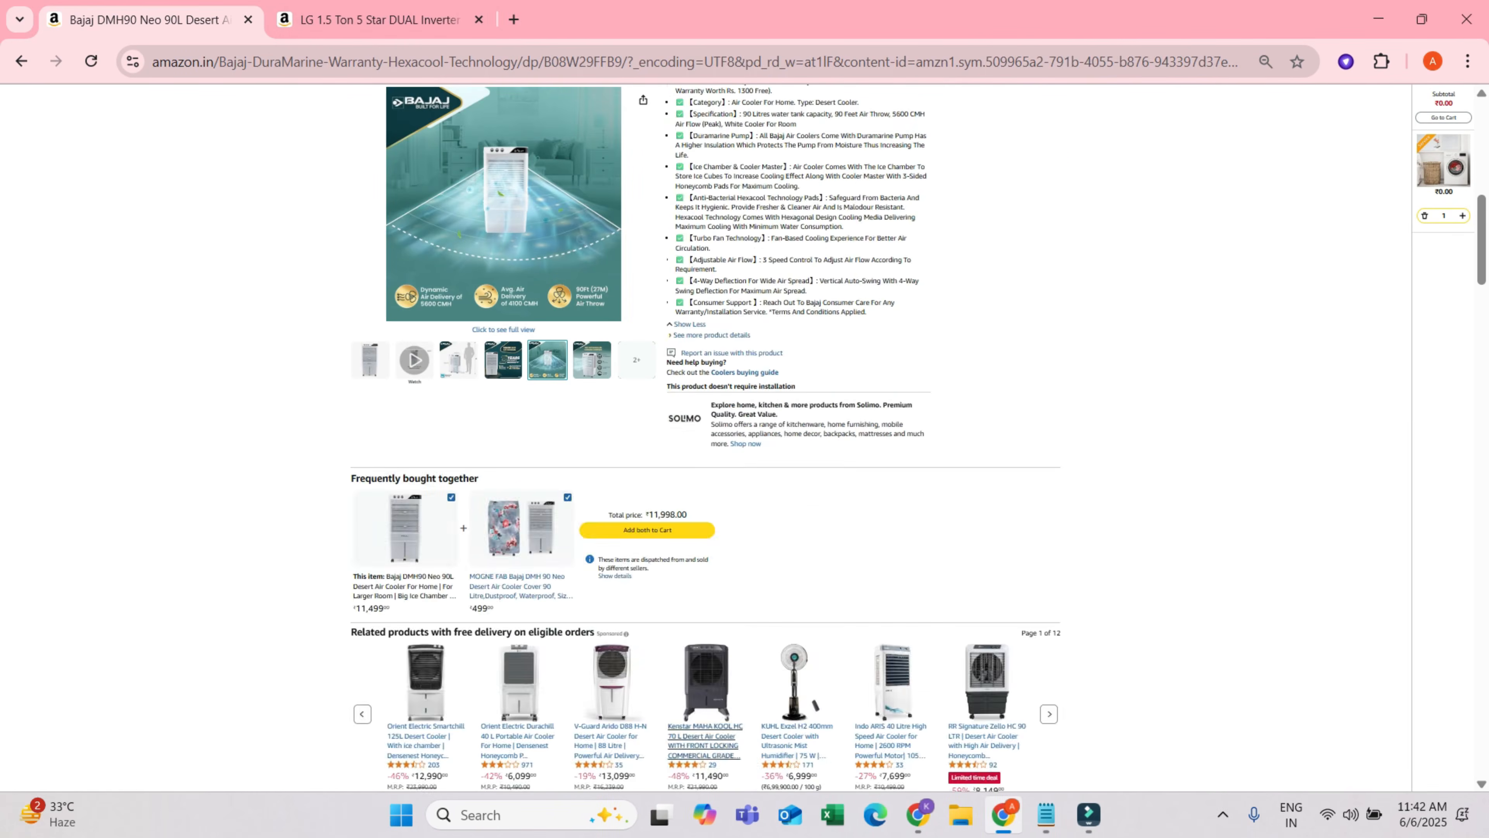
key(ctrl+plus)
key(ctrl+plus)
key(ctrl+plus)
key(ctrl+plus)
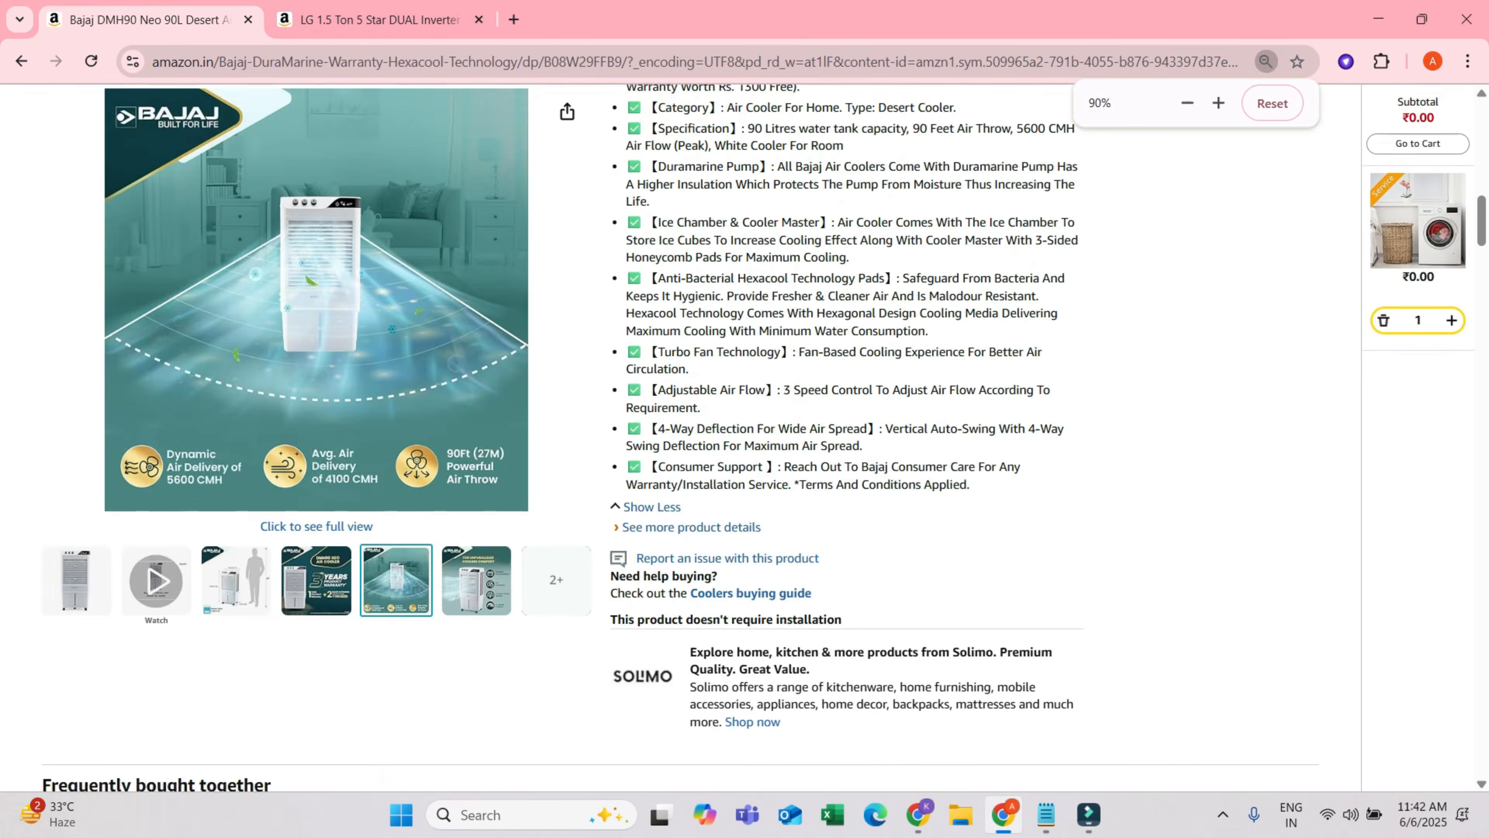
scroll(703, 411, down, 20)
scroll(704, 410, up, 5)
scroll(703, 411, down, 10)
key(ctrl+minus)
key(ctrl+minus)
key(ctrl+minus)
key(ctrl+minus)
key(ctrl+minus)
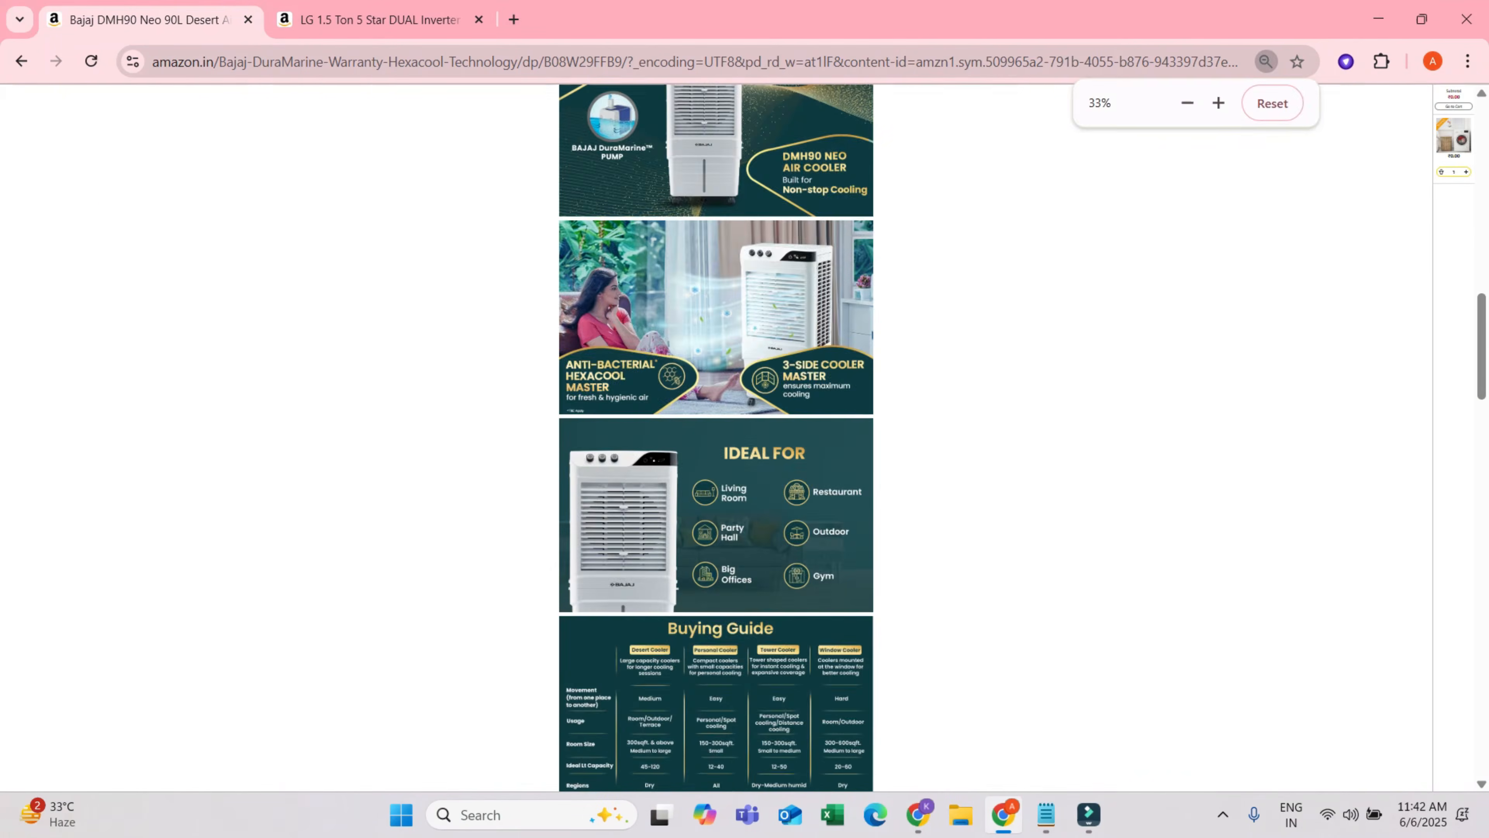
scroll(715, 440, up, 3)
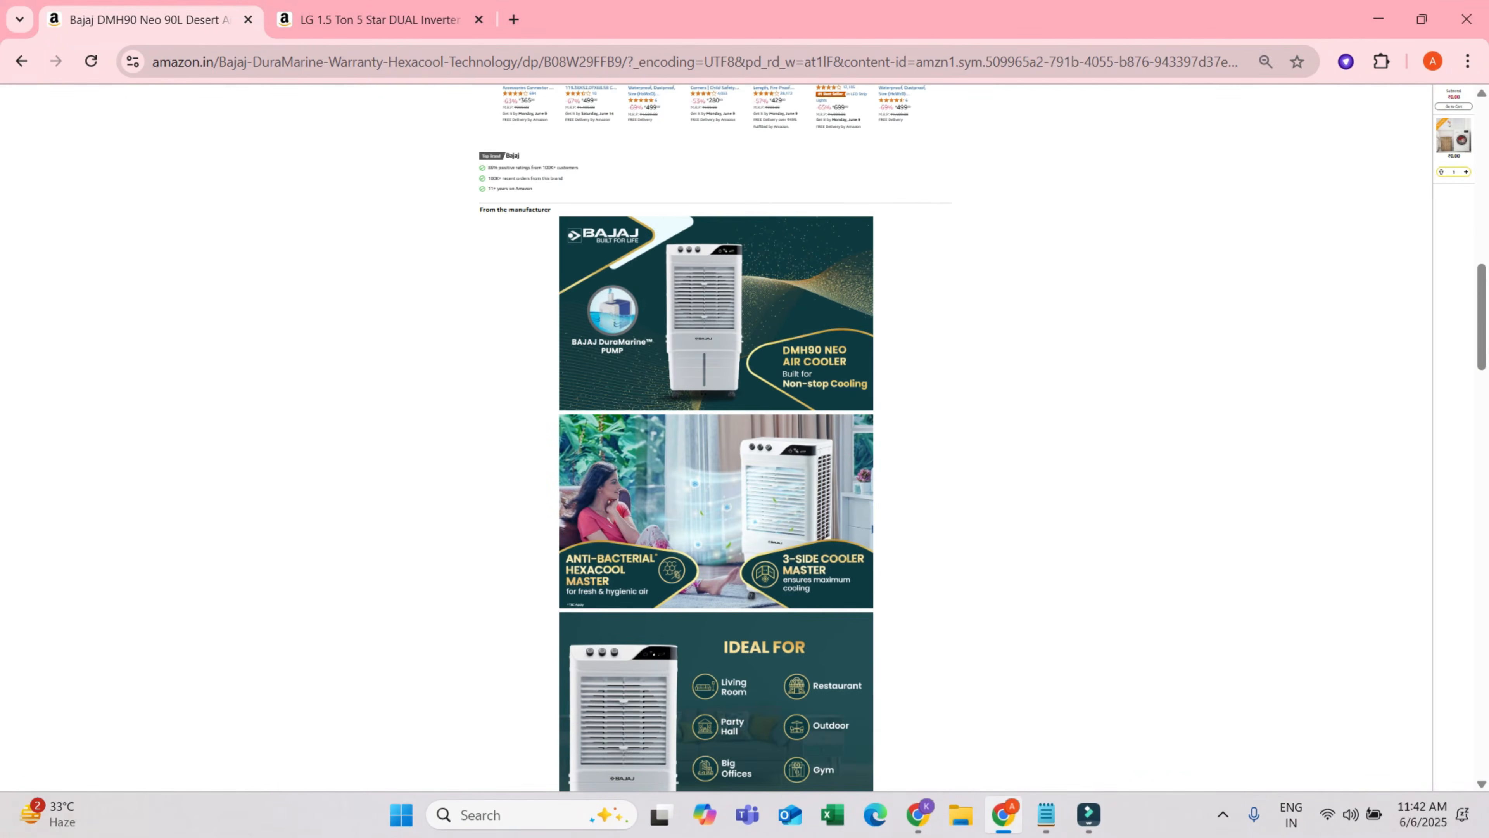
key(ctrl+plus)
key(ctrl+plus)
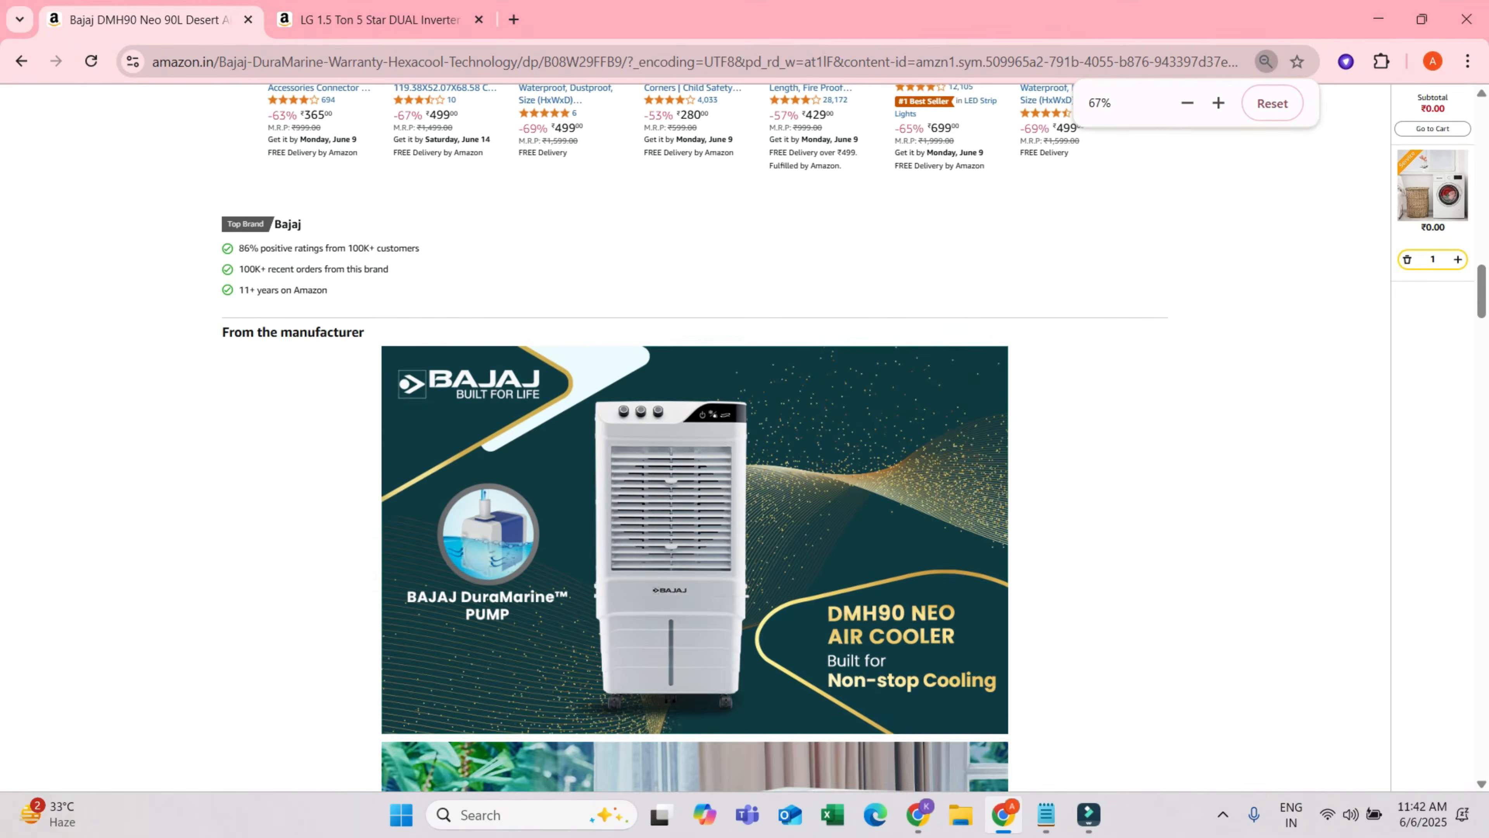
key(ctrl+plus)
scroll(689, 440, down, 15)
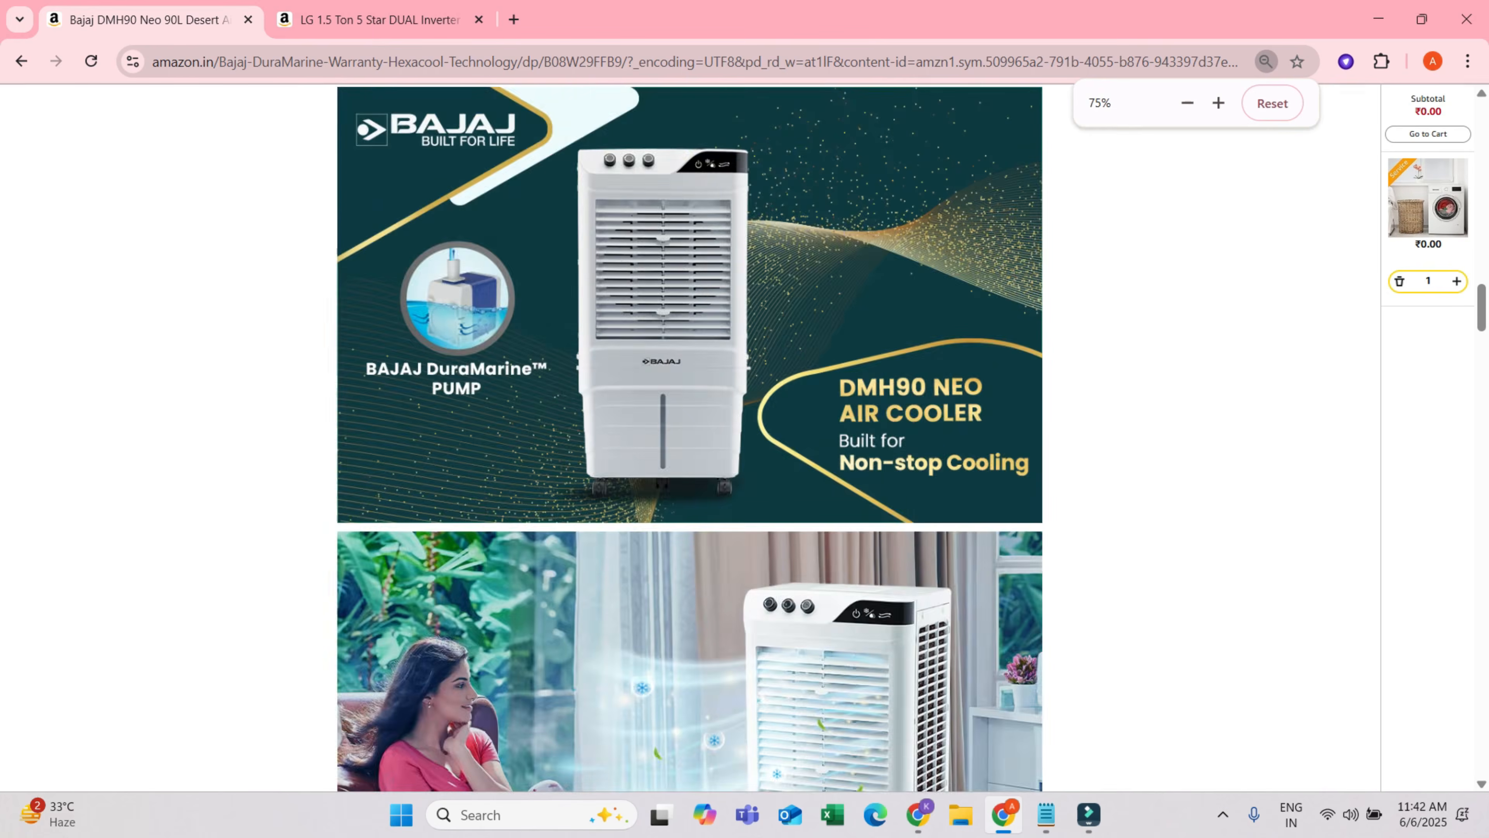
scroll(690, 437, down, 8)
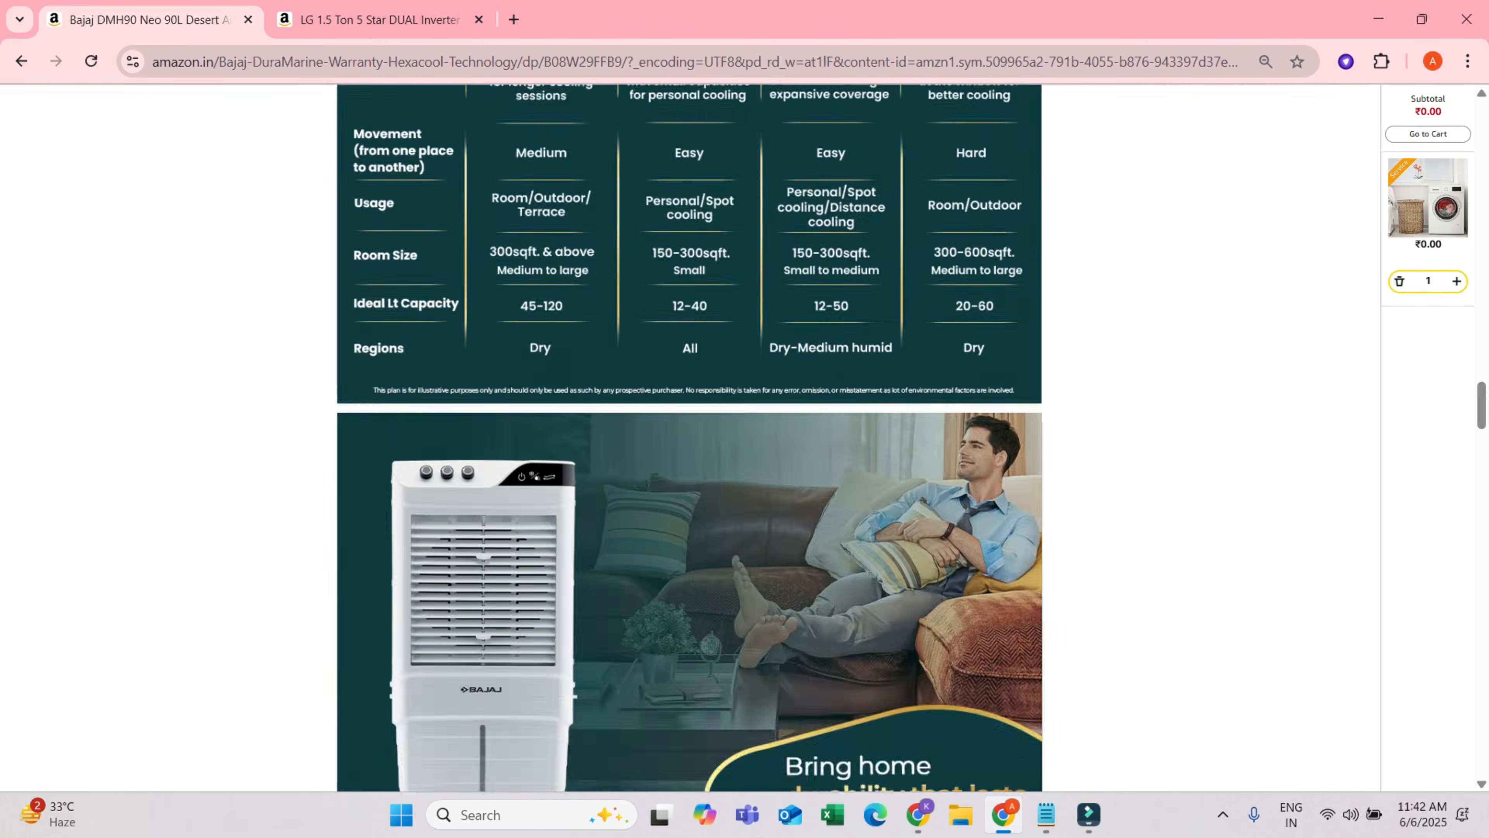
scroll(690, 437, up, 3)
- Expand the Features & Specs, Item details, Measurements and Additional details sections under Product information
scroll(690, 437, down, 15)
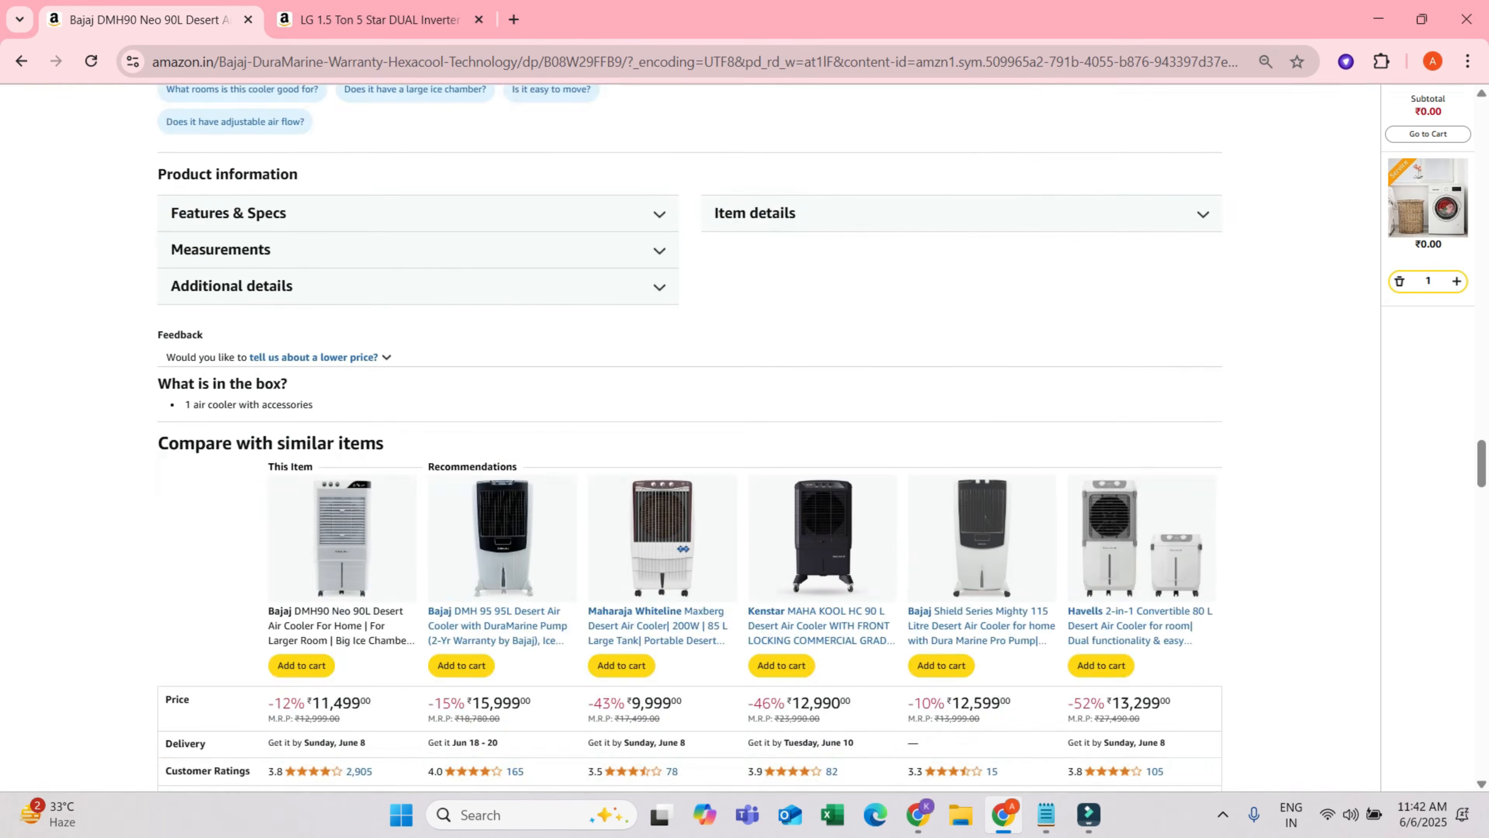
scroll(689, 437, up, 3)
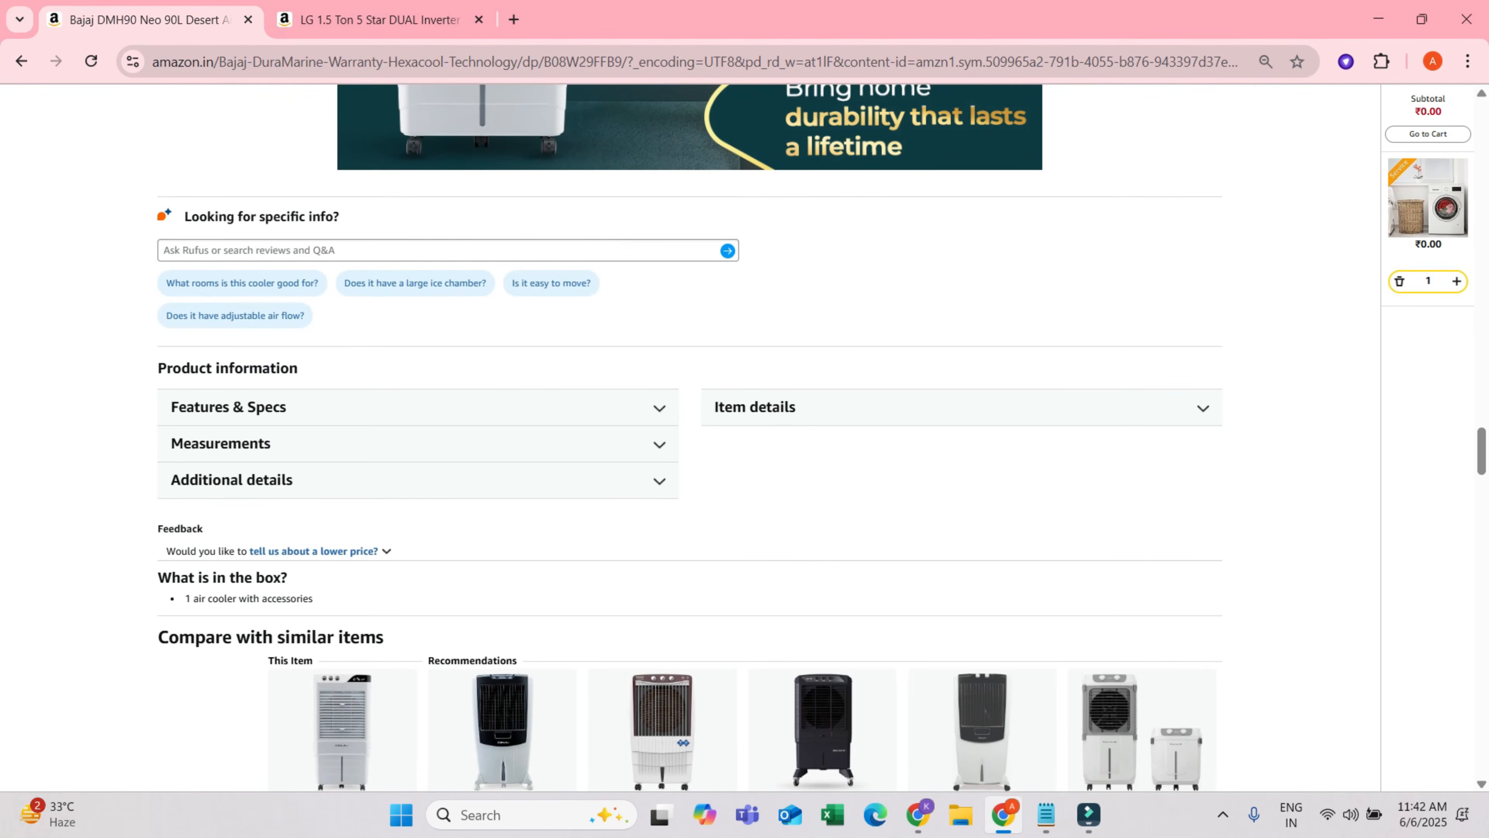
click(417, 407)
scroll(689, 437, down, 3)
click(961, 213)
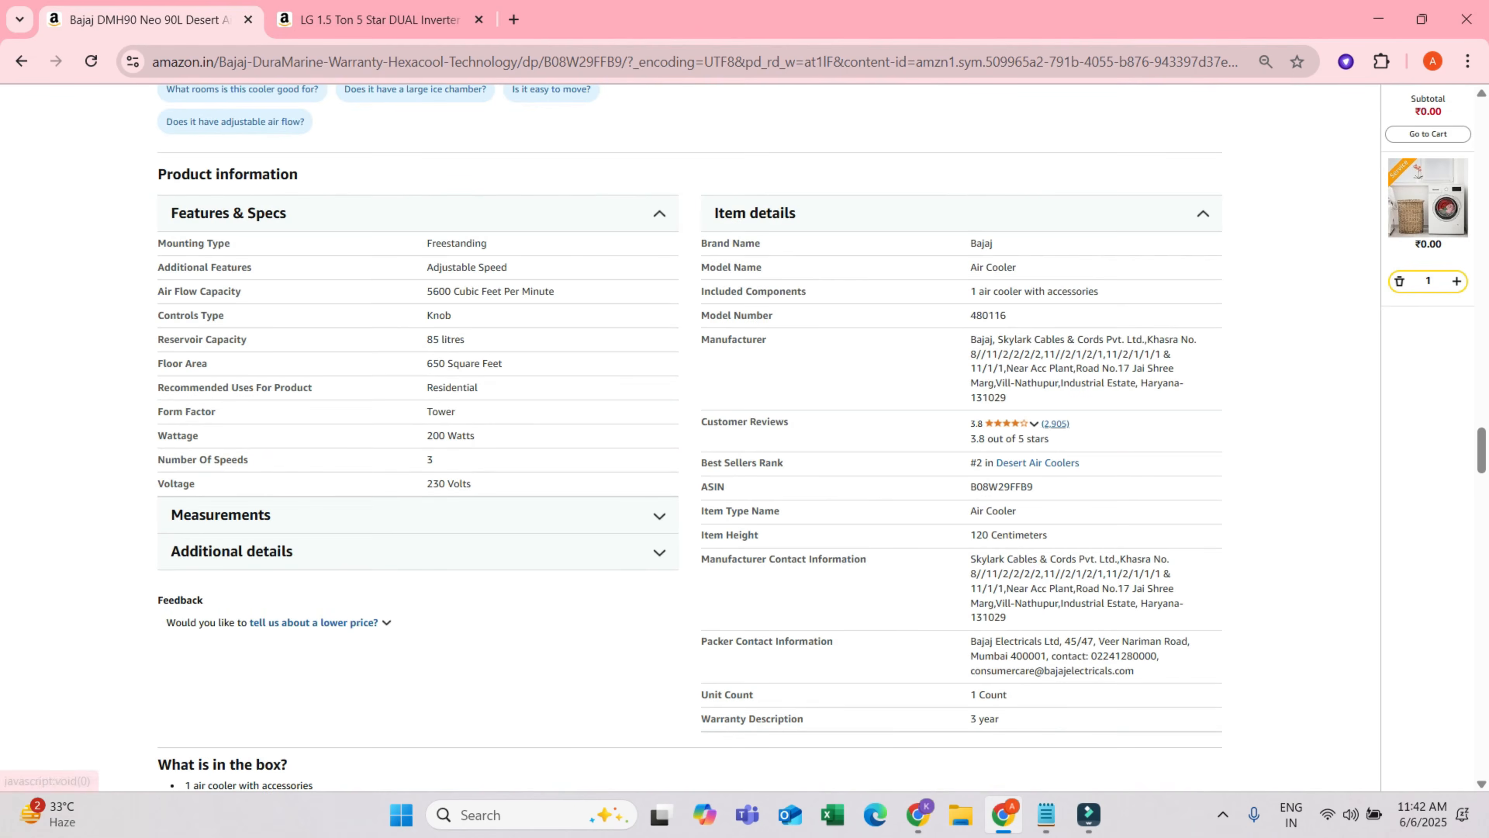
click(417, 515)
scroll(418, 514, down, 2)
click(418, 406)
scroll(417, 406, up, 2)
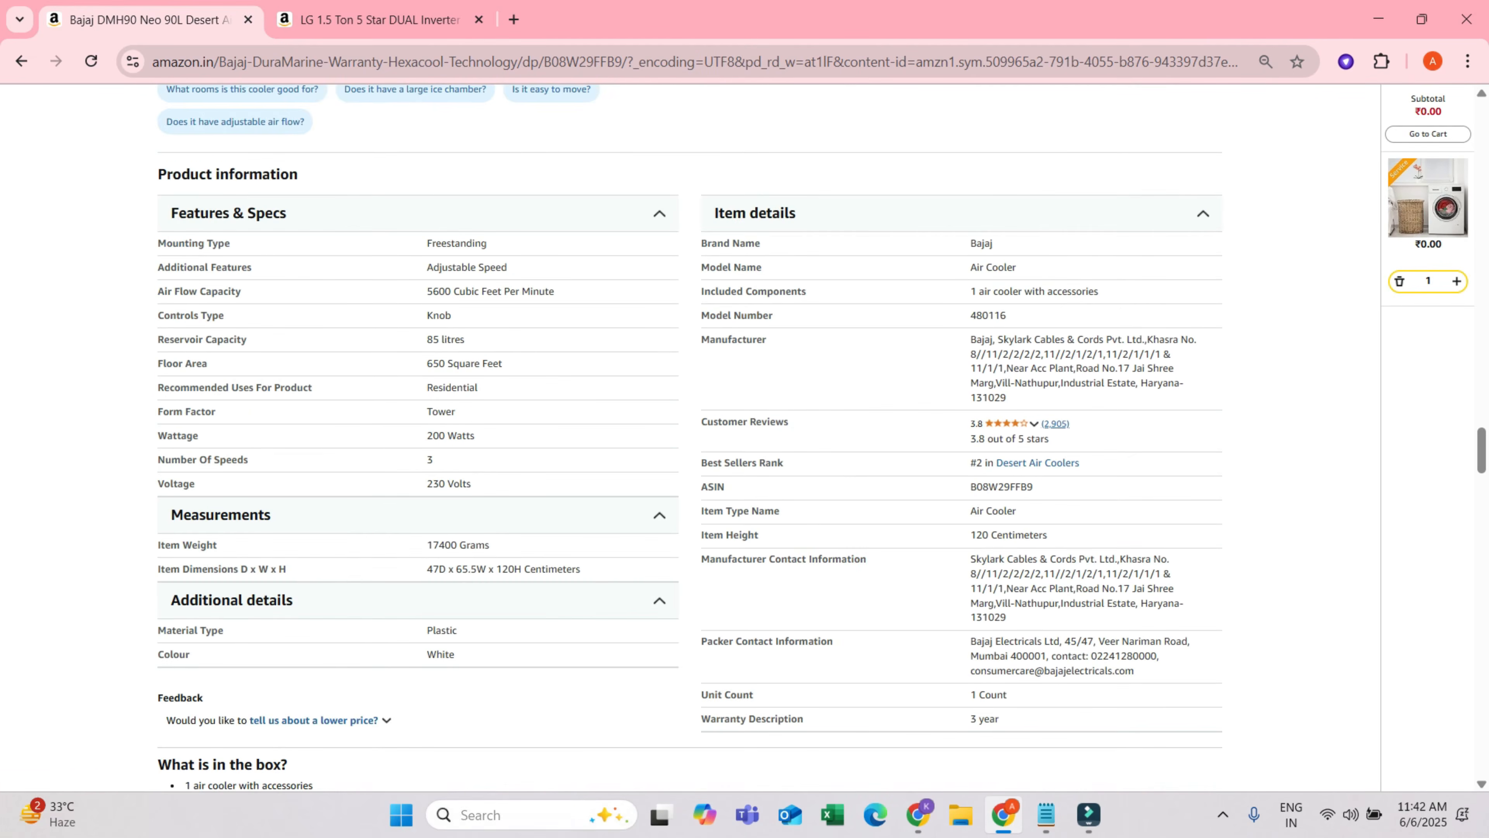
- Capture the whole expanded Product information area with Snipping Tool
click(522, 815)
click(532, 286)
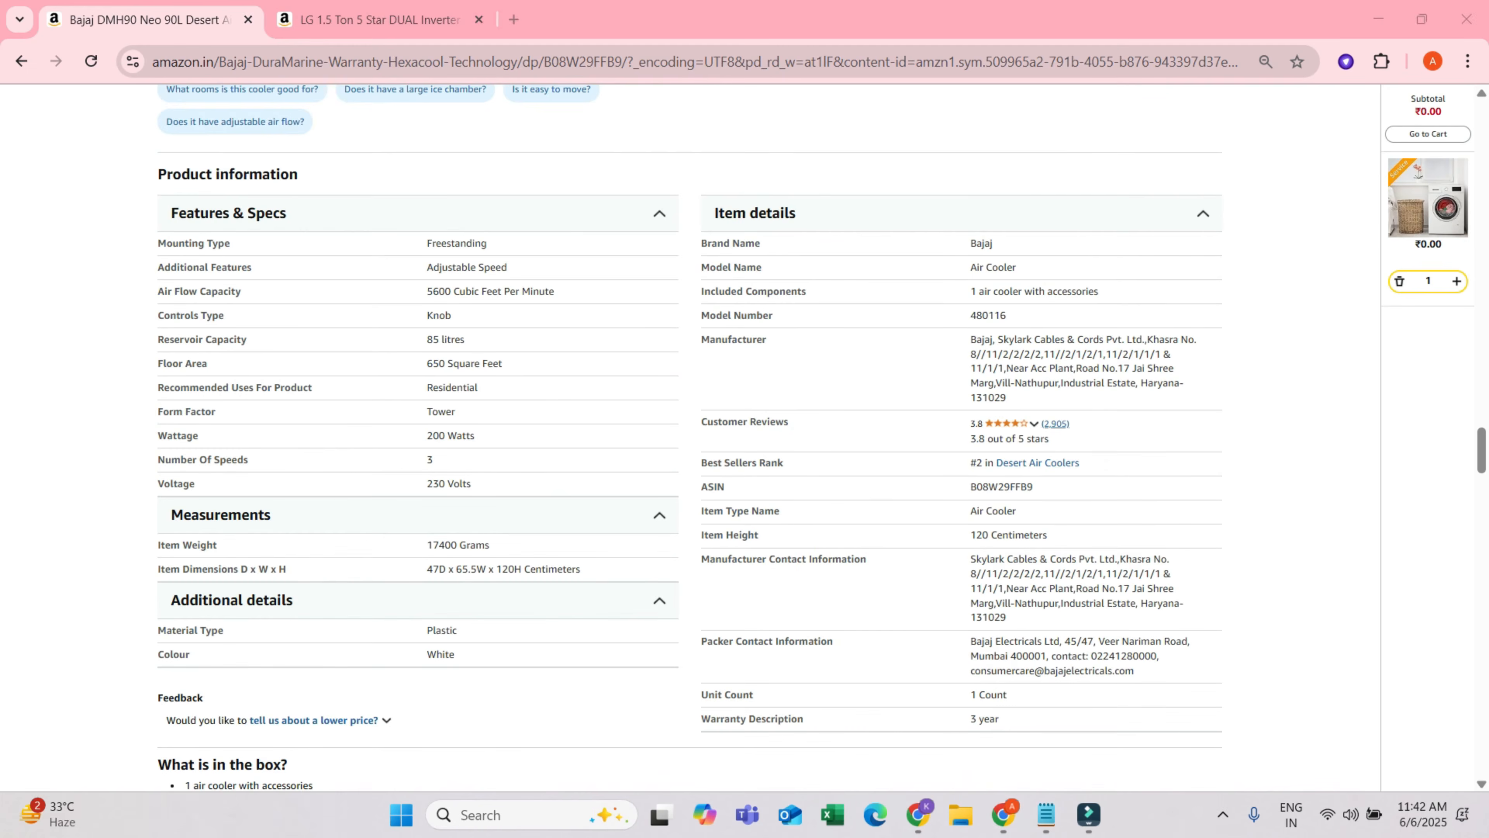
click(345, 53)
drag(117, 148, 1229, 759)
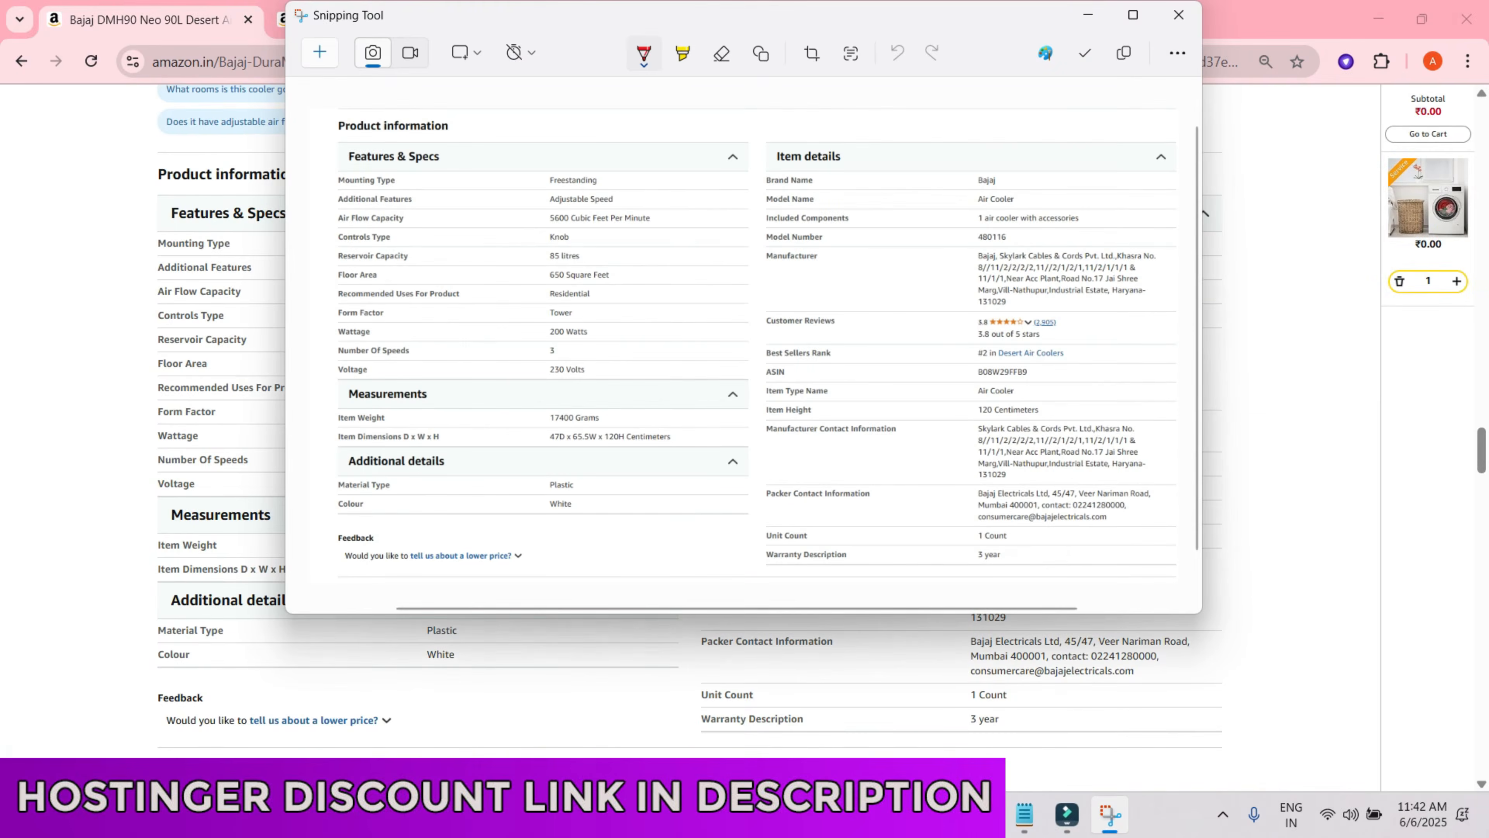
- Save the Product information snip in Downloads as a JPG named jtujujuyuk and close Snipping Tool
key(ctrl+s)
text(jtujujuy)
key(Return)
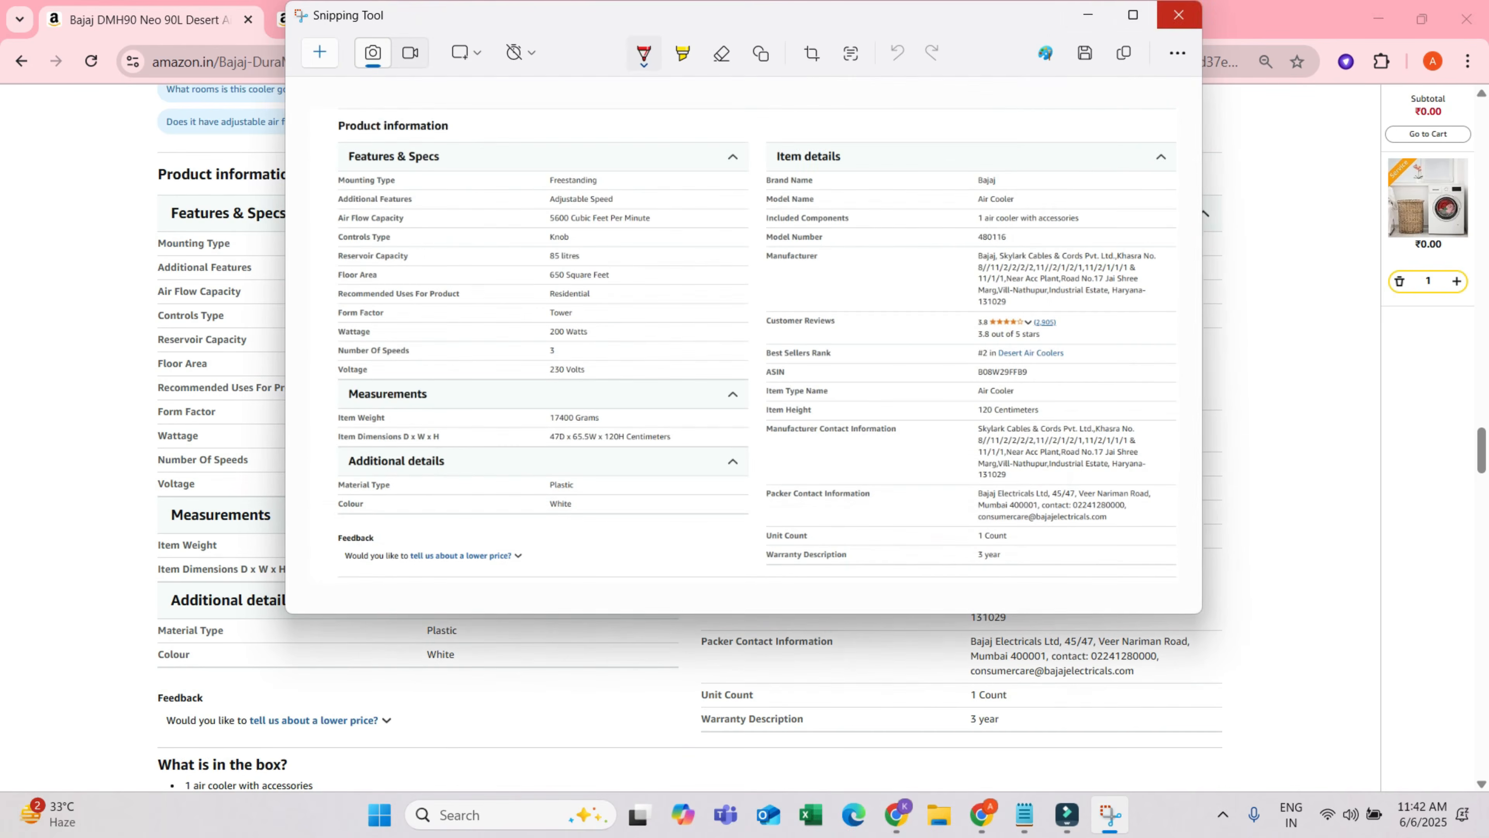
click(1178, 14)
- Reduce the page zoom to 50% and capture the first two From the manufacturer images with Snipping Tool
scroll(688, 434, up, 15)
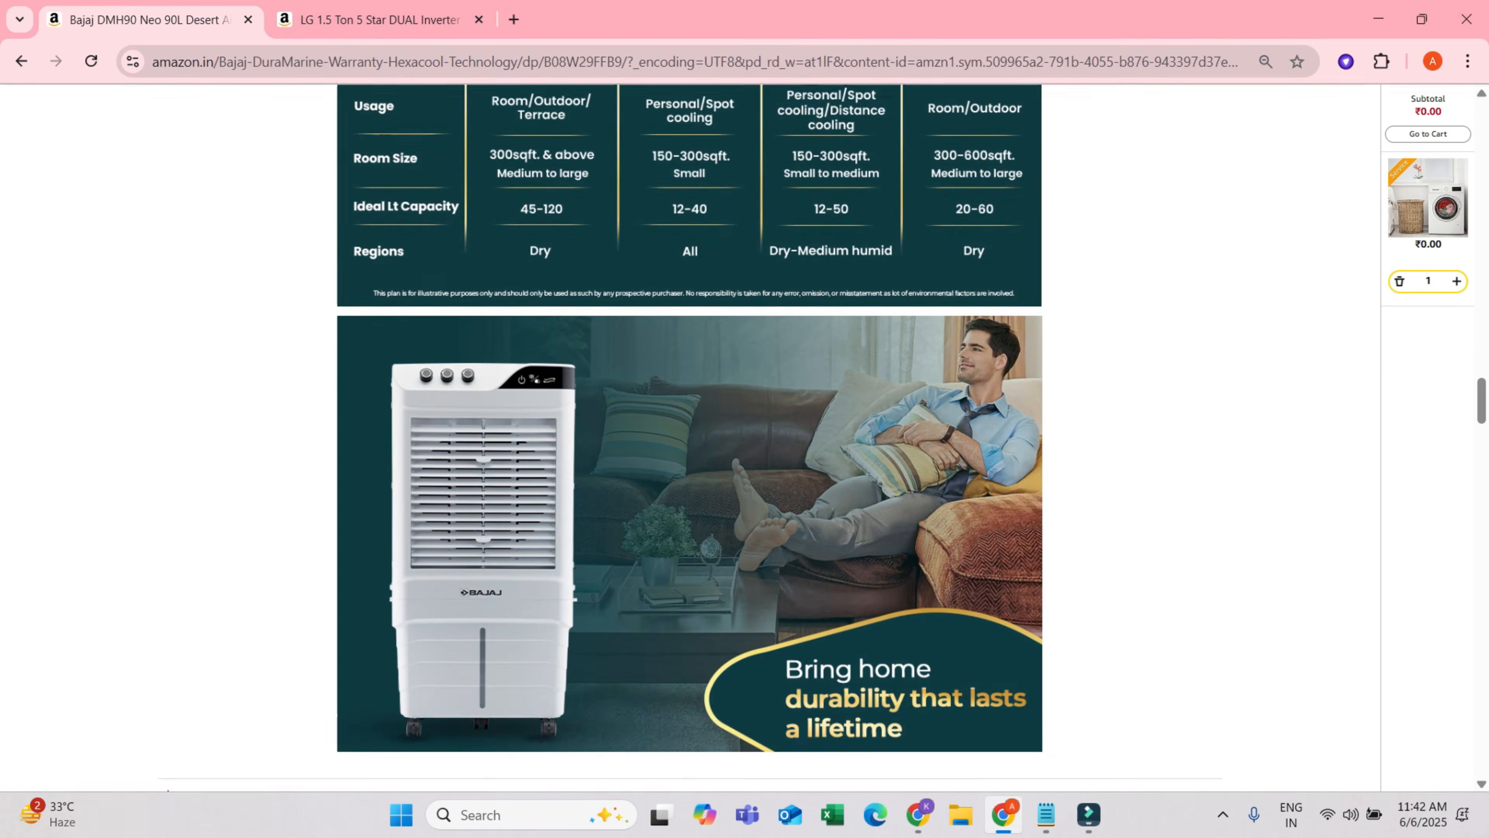
scroll(688, 434, down, 3)
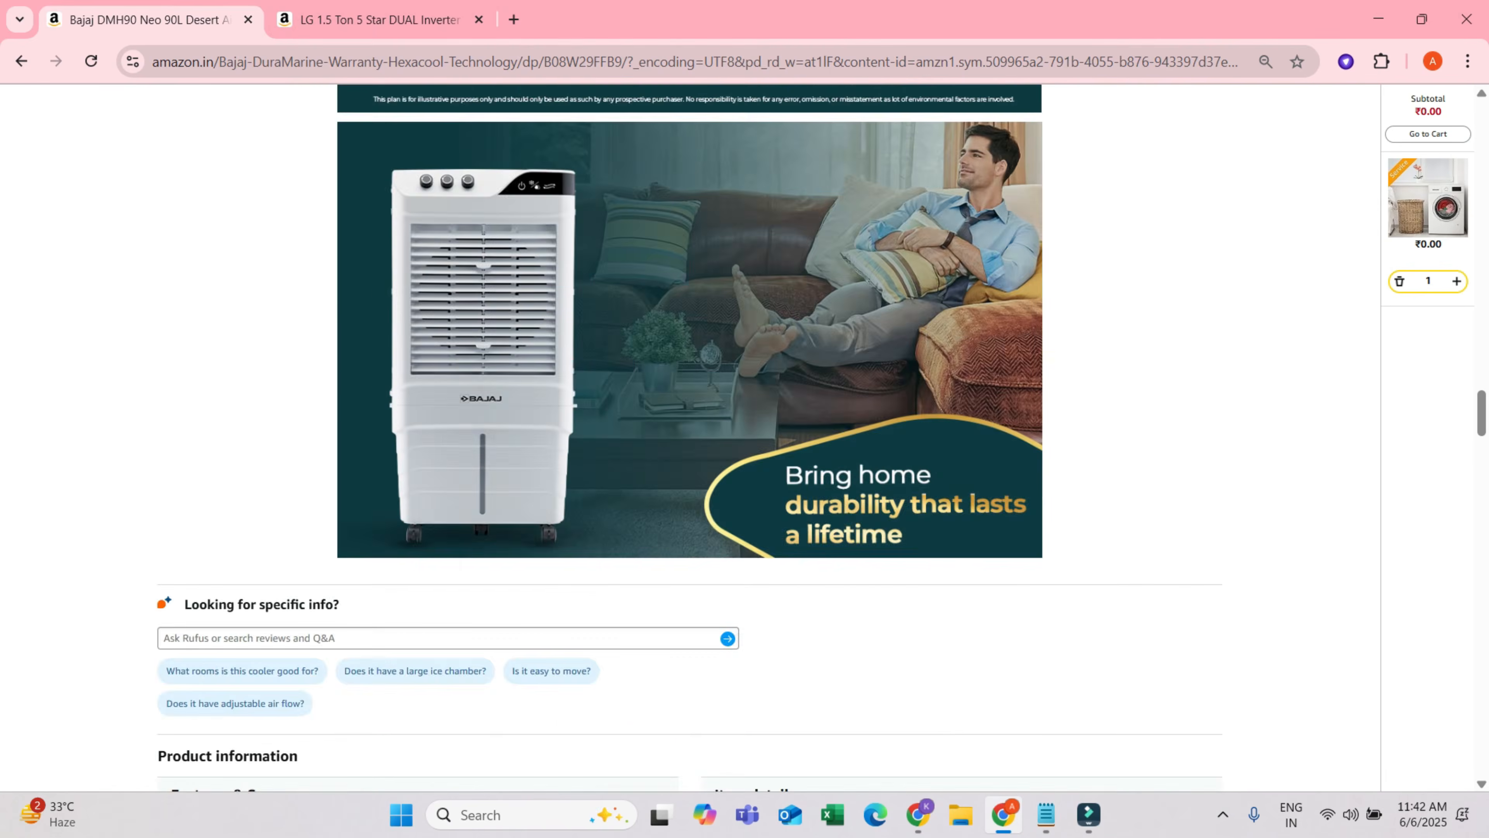
scroll(689, 434, up, 2)
key(ctrl+minus)
key(ctrl+minus)
scroll(706, 437, up, 15)
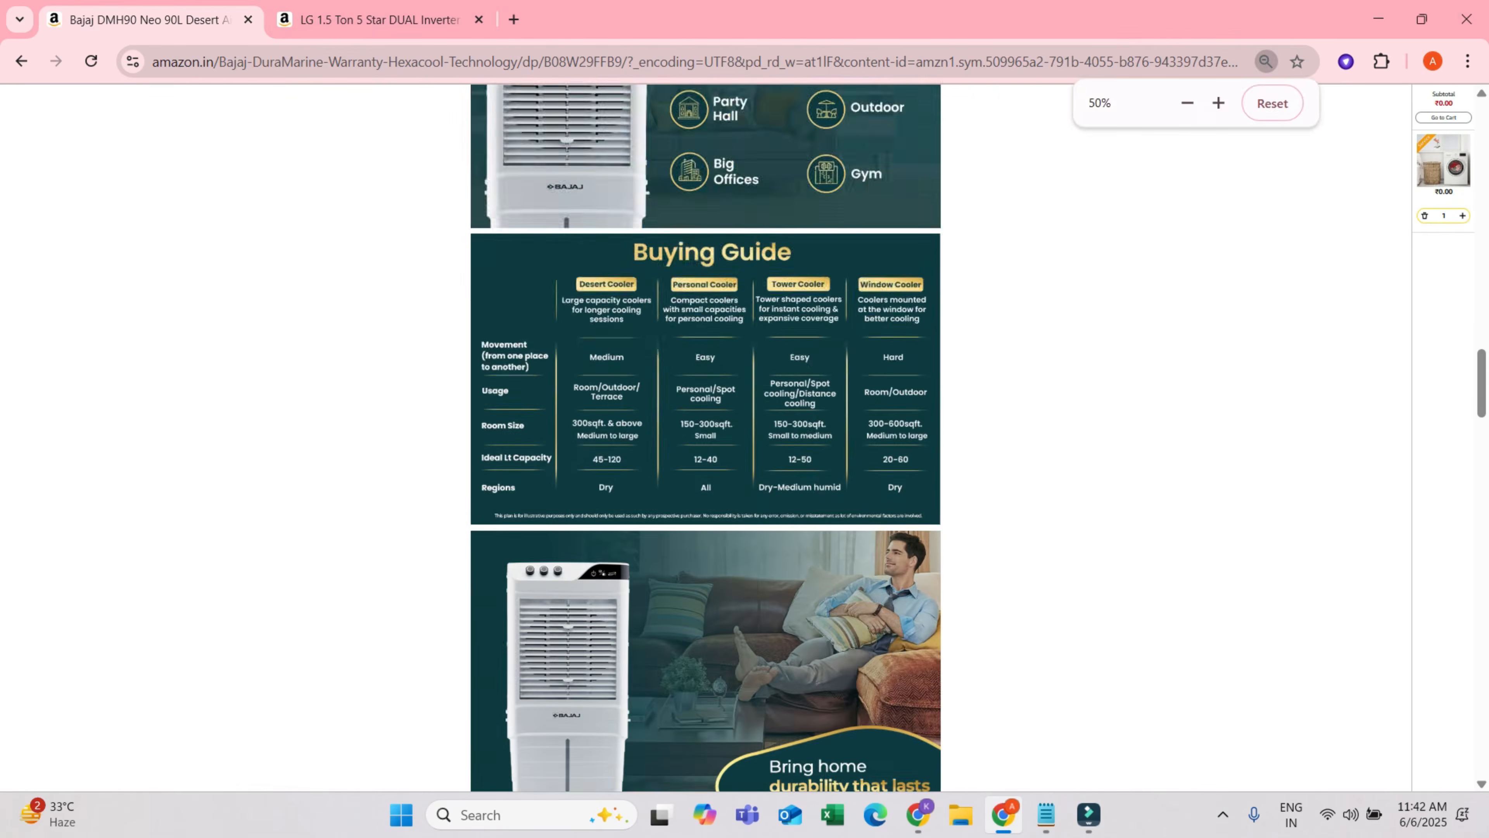
scroll(705, 437, up, 3)
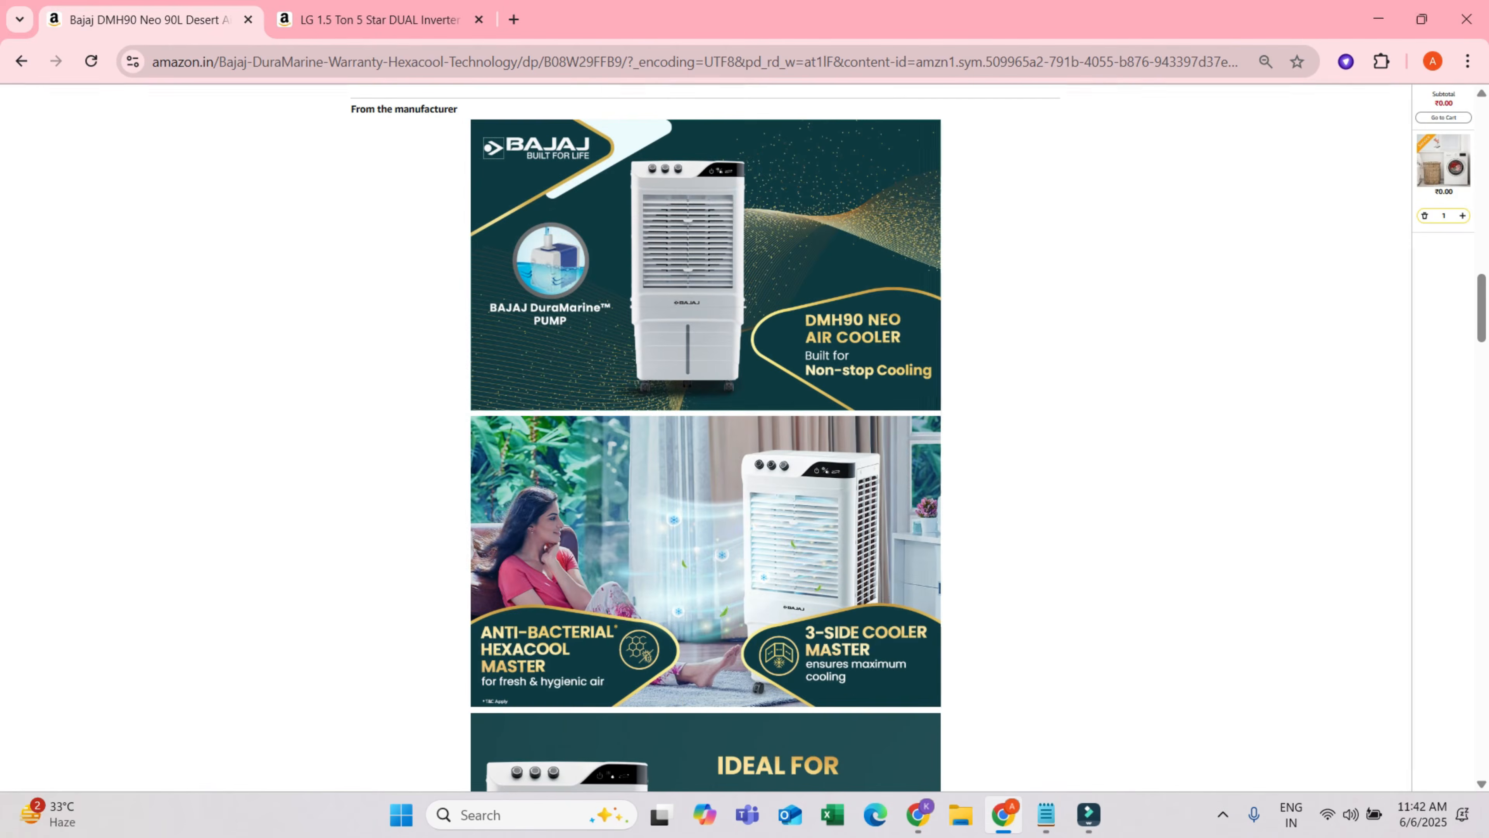
click(481, 815)
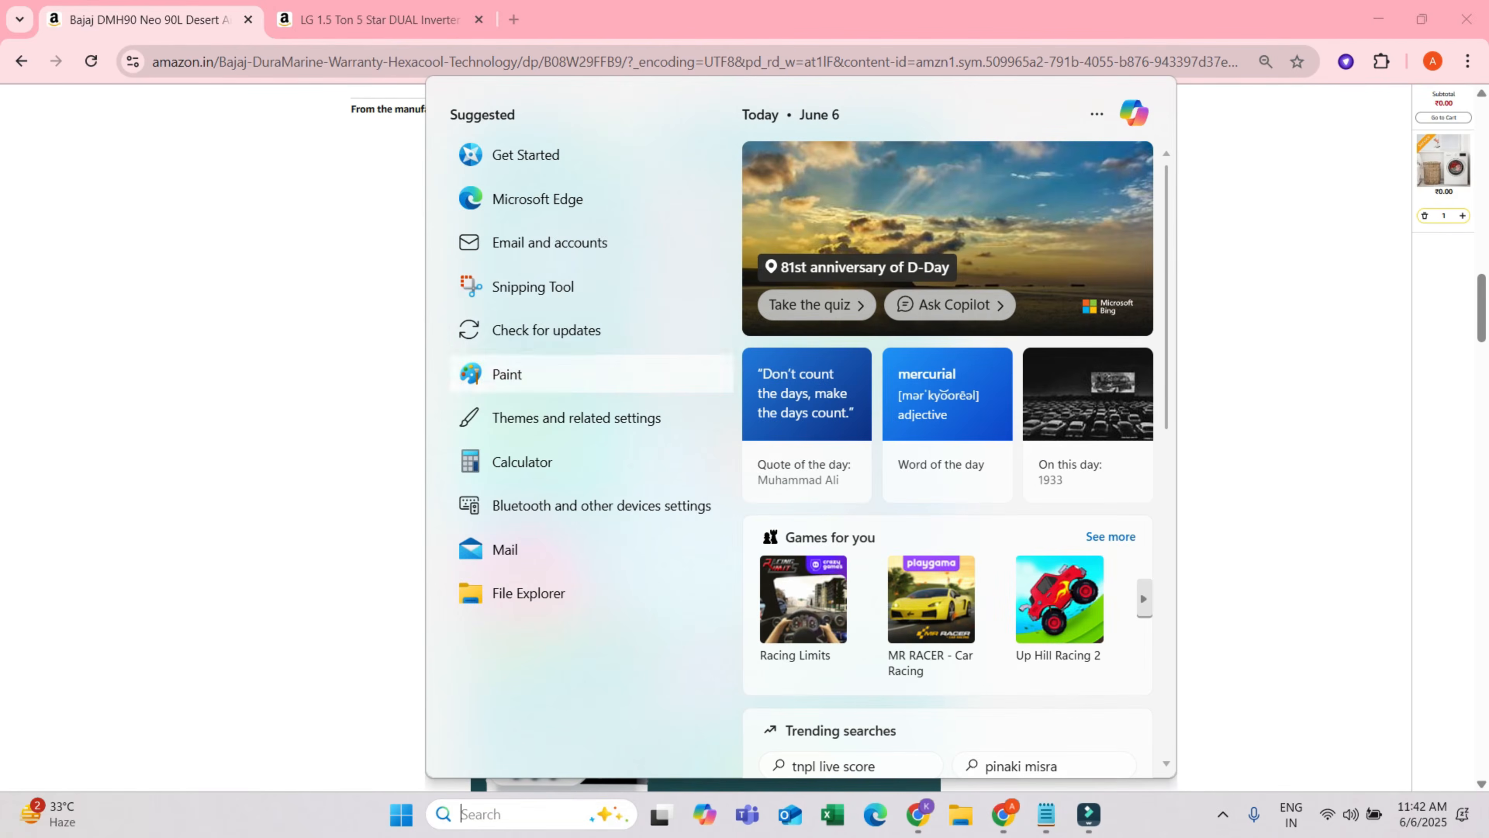
key(Up)
key(Return)
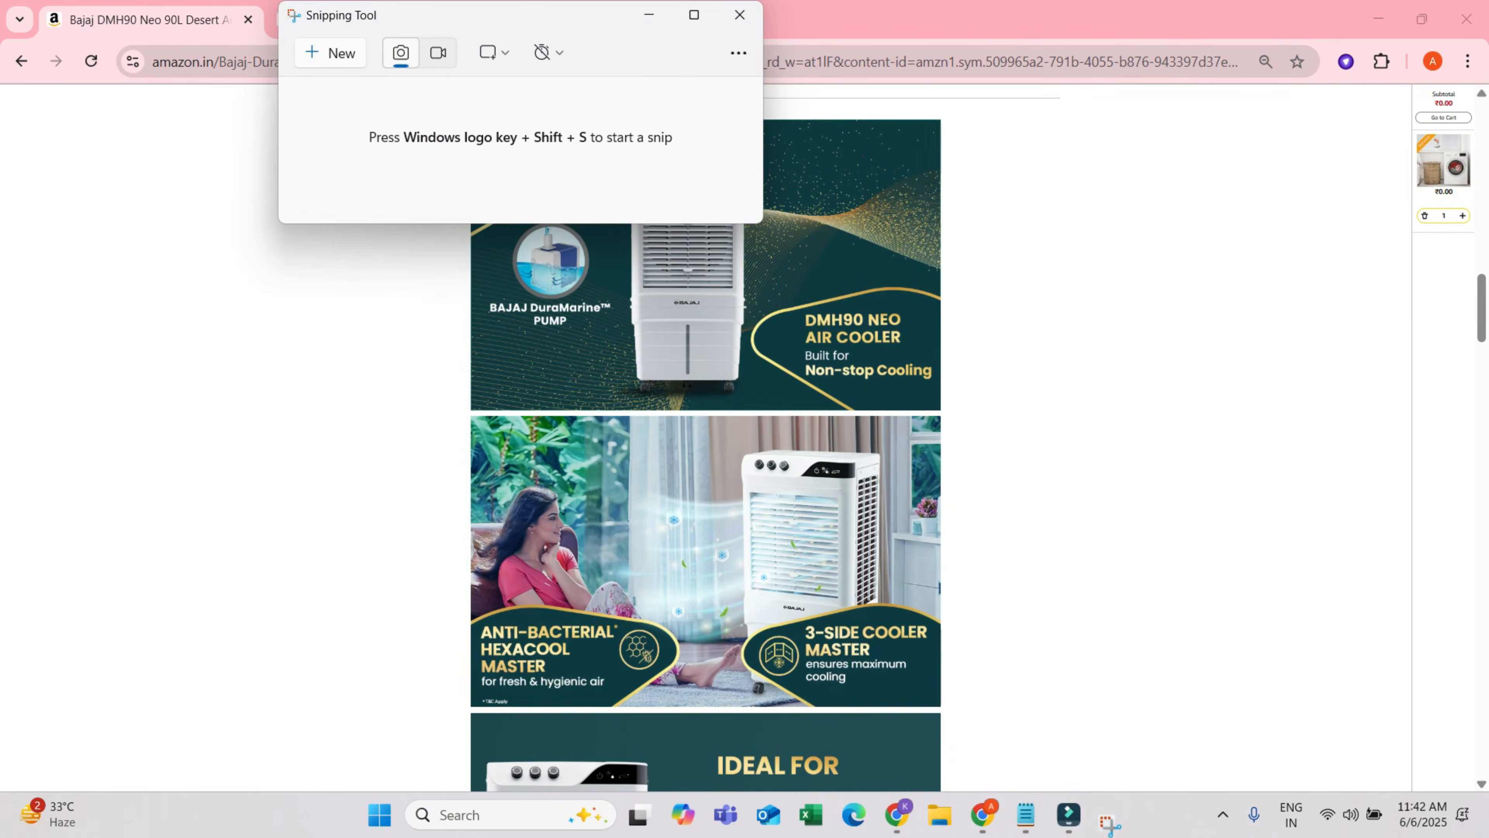
key(ctrl+n)
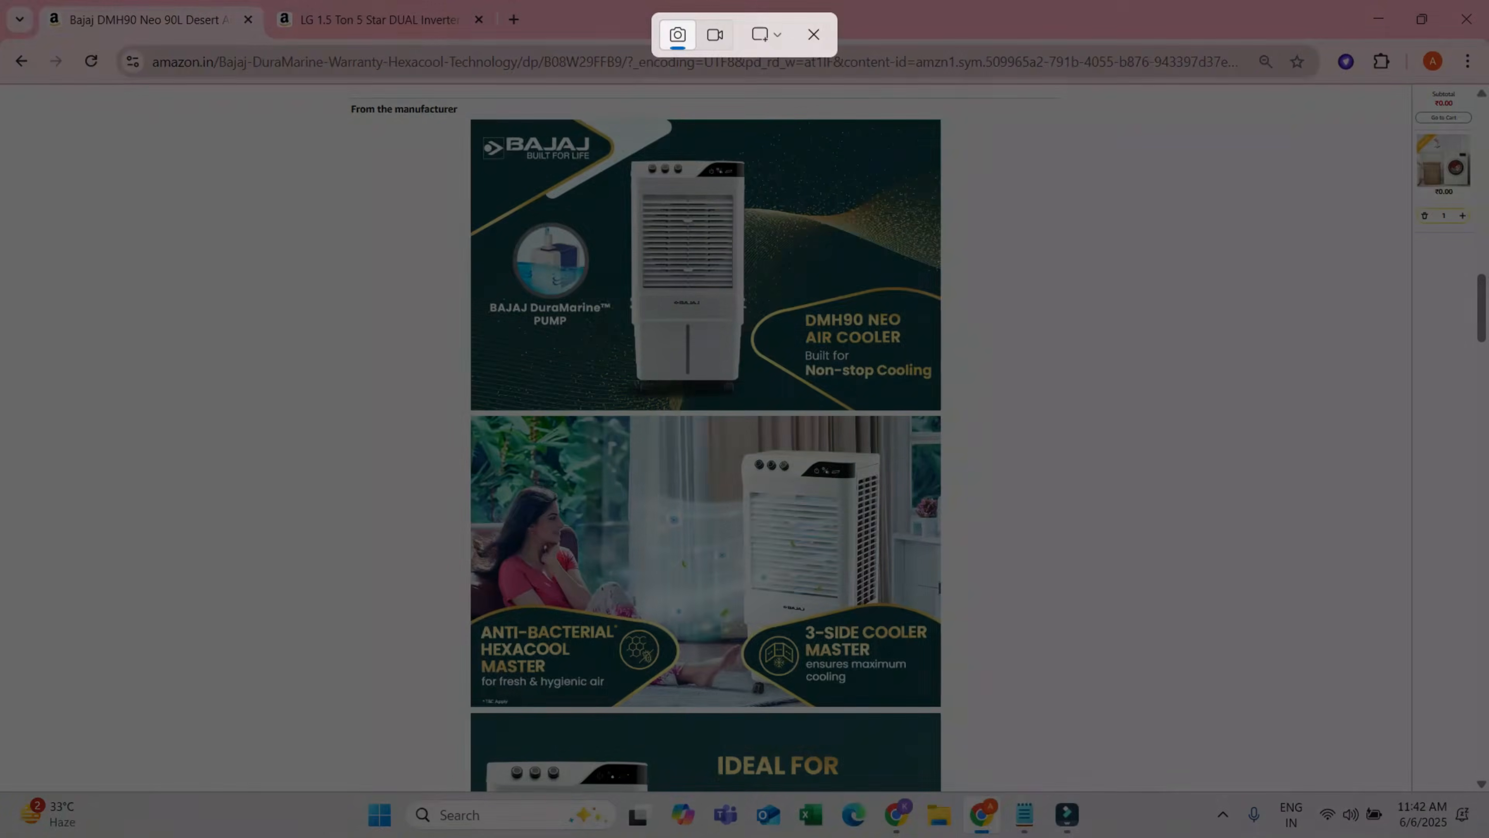
drag(329, 99, 1020, 710)
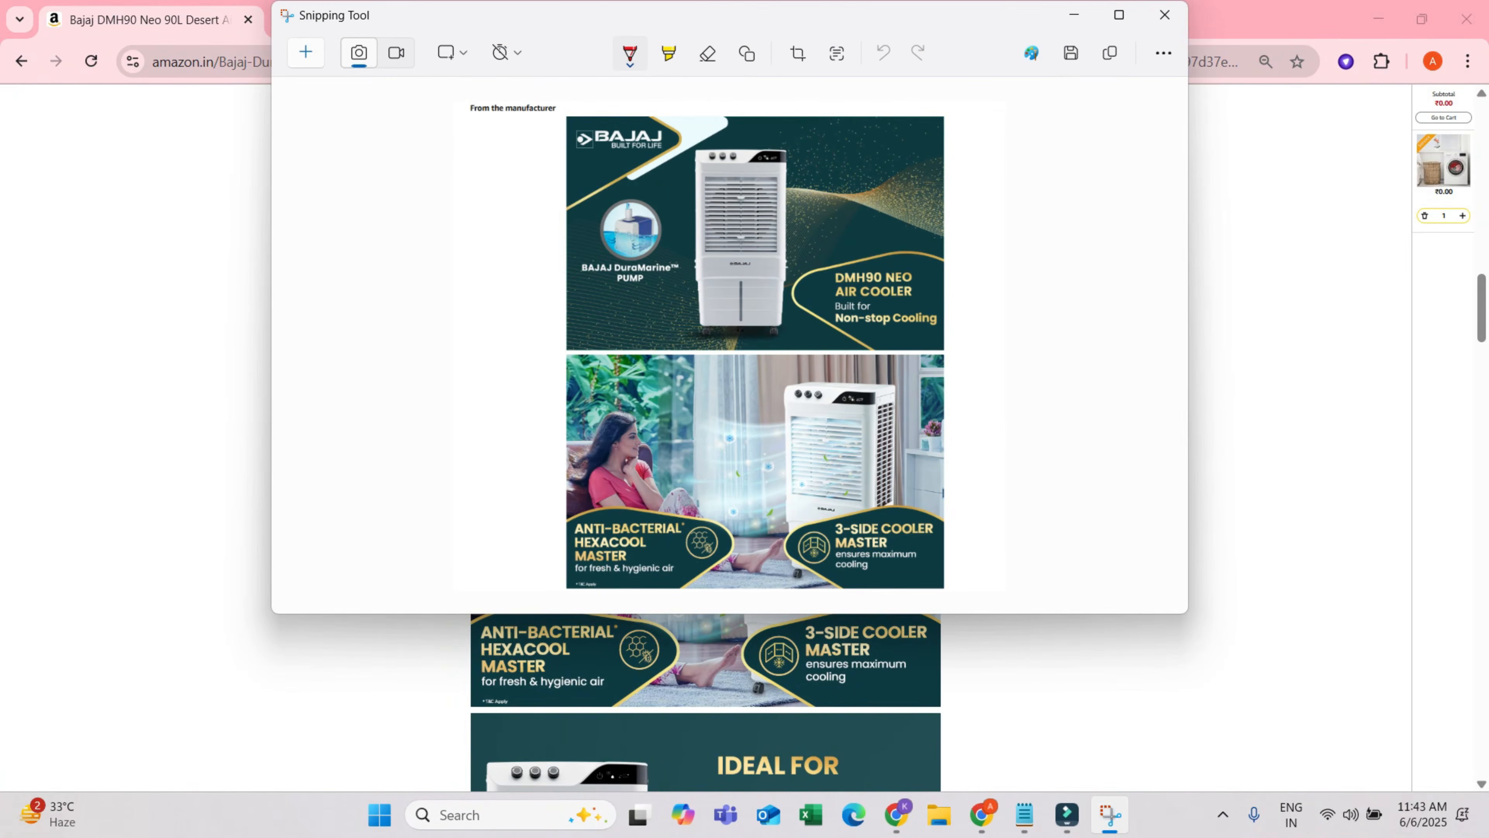
- Save the manufacturer images snip in Downloads as a JPG named kuikyujyjyny and close Snipping Tool
key(ctrl+s)
text(kuikyujyjyny)
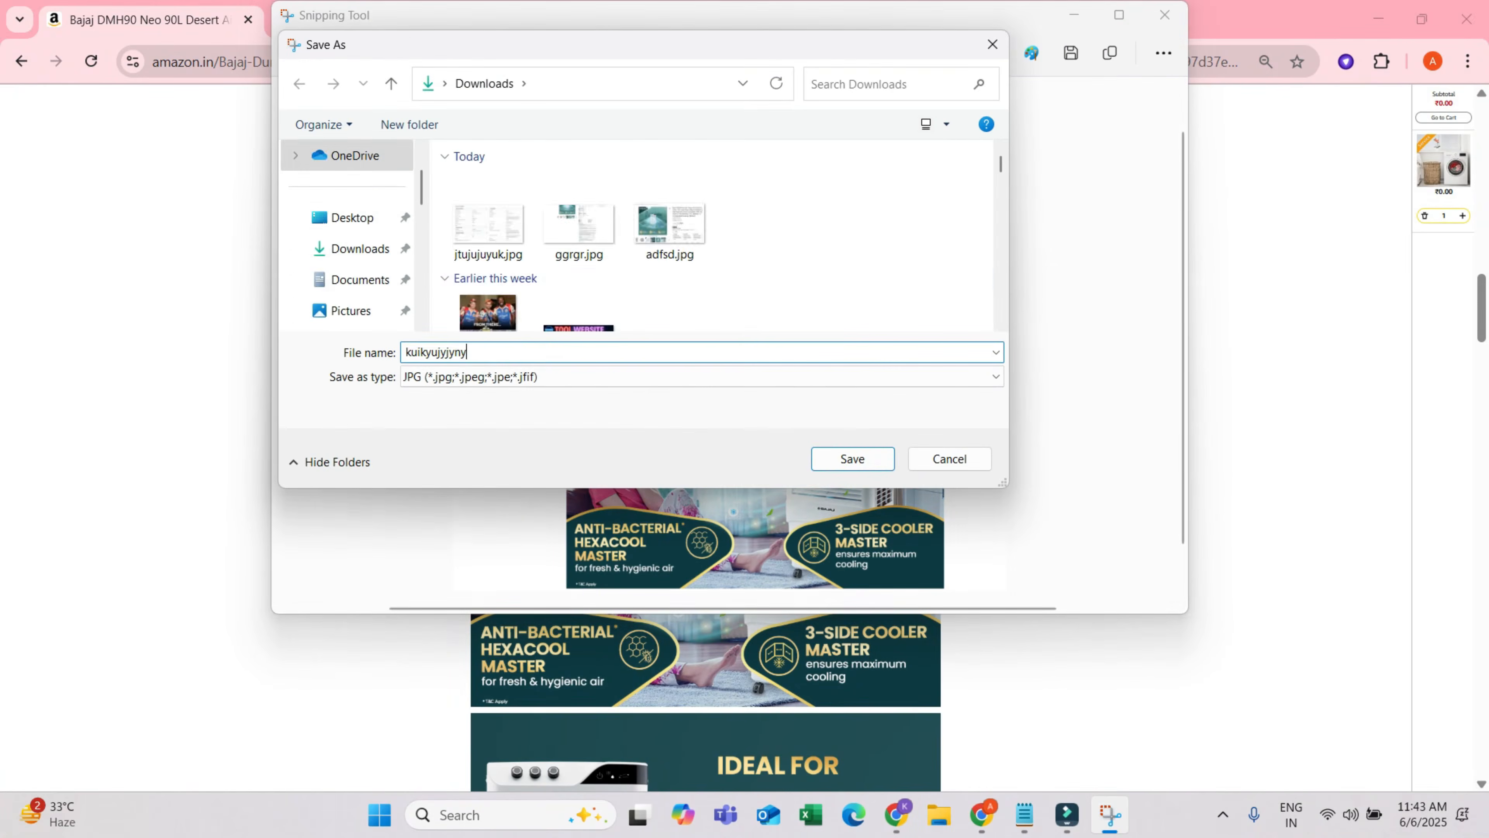
key(Return)
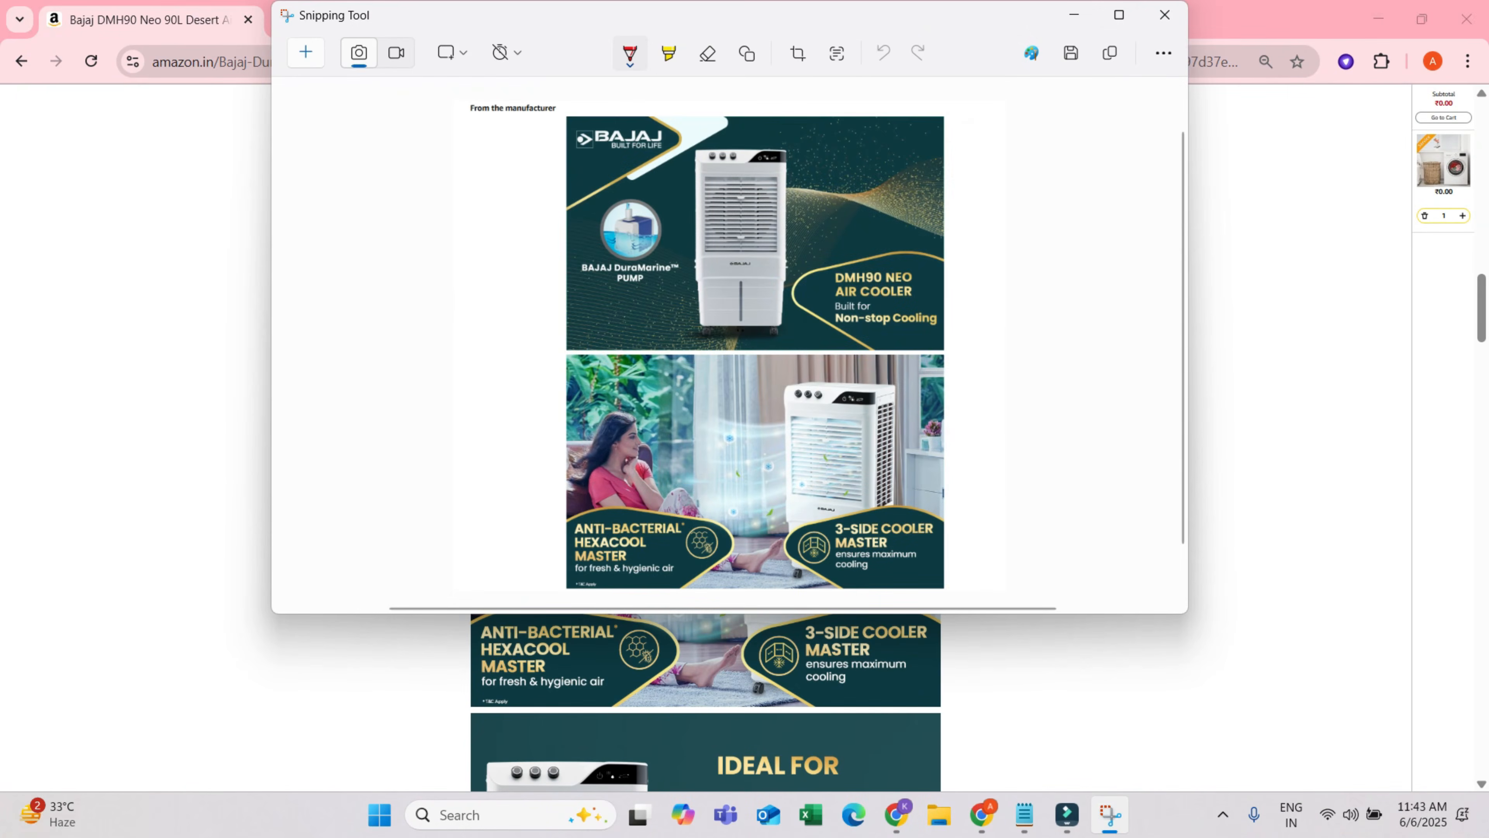
click(1164, 15)
- Capture the manufacturer's Ideal For and Buying Guide images together with Snipping Tool
scroll(705, 440, down, 6)
scroll(706, 438, down, 2)
key(super+s)
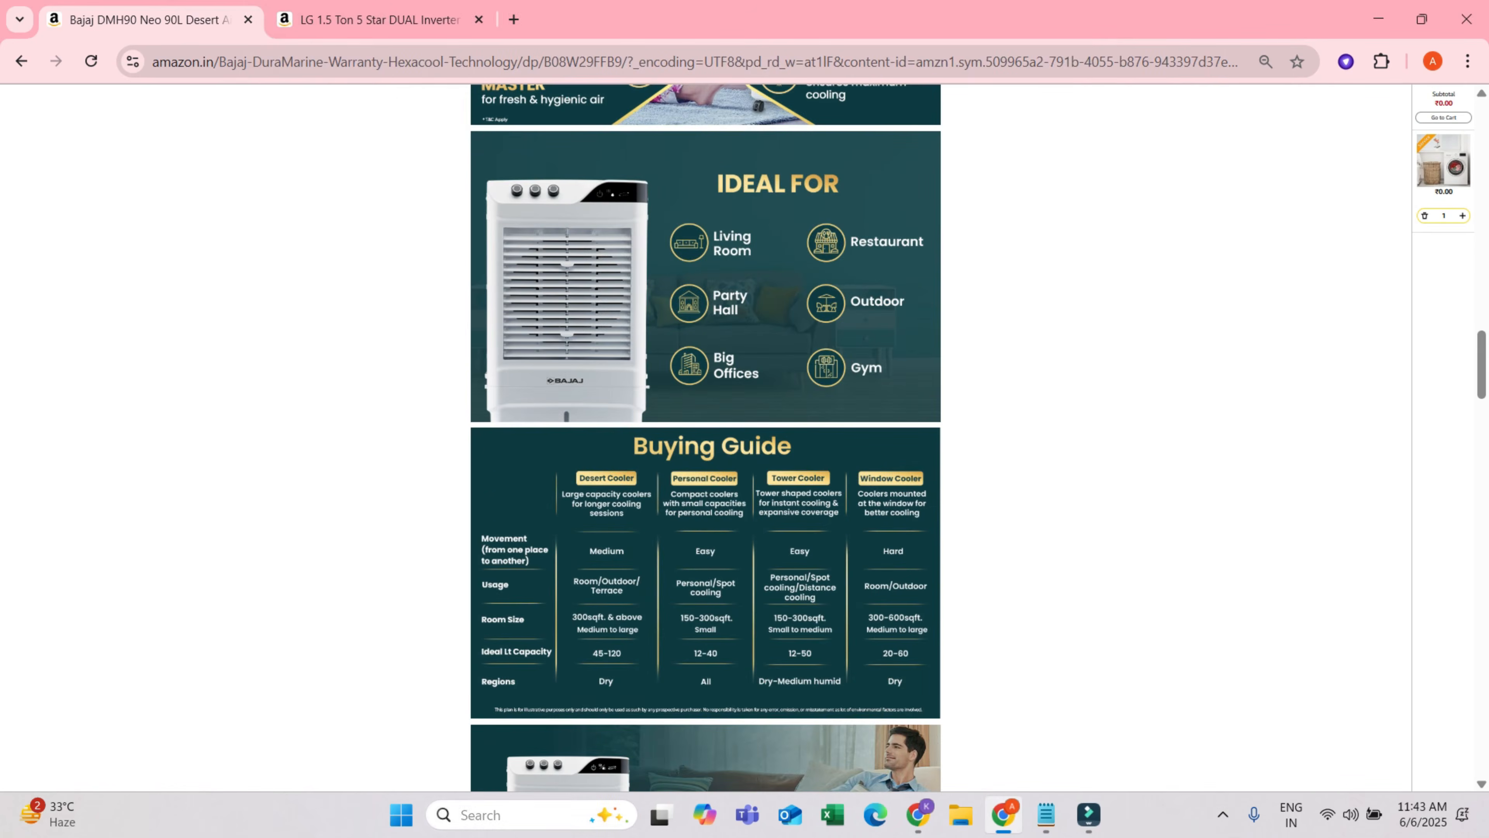
click(532, 286)
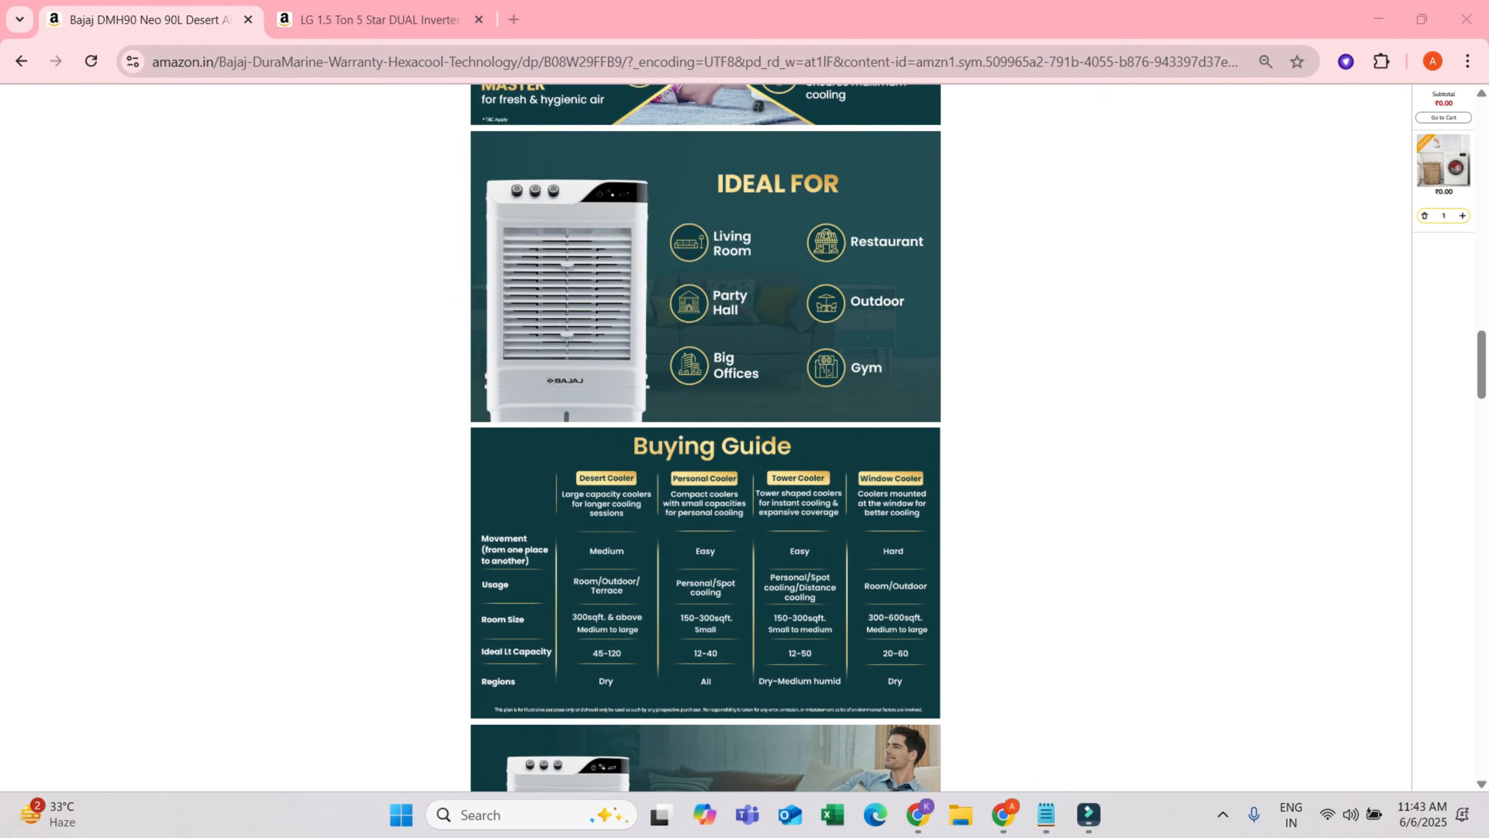
click(327, 52)
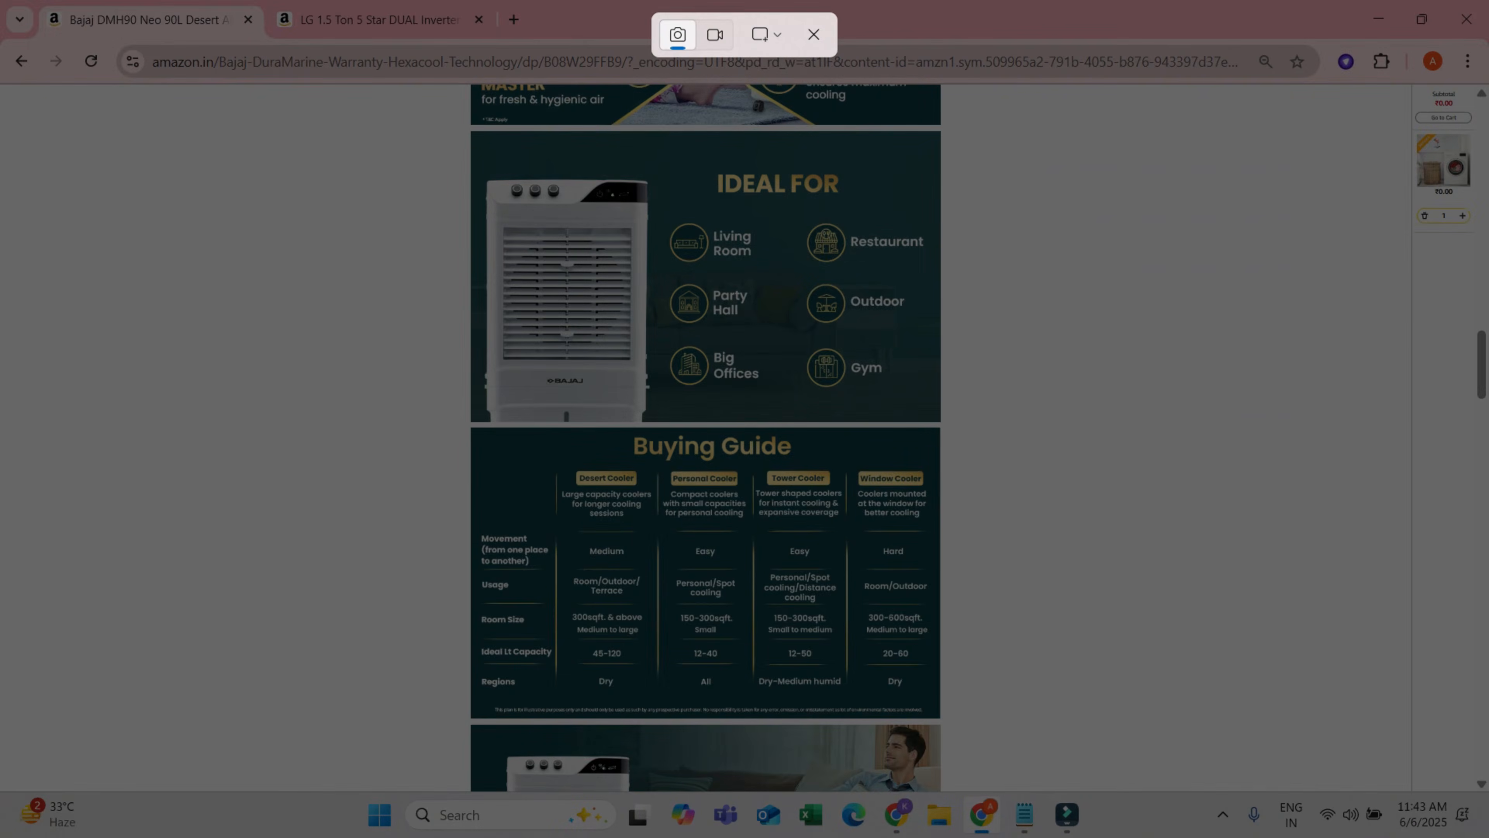
drag(409, 119, 1051, 733)
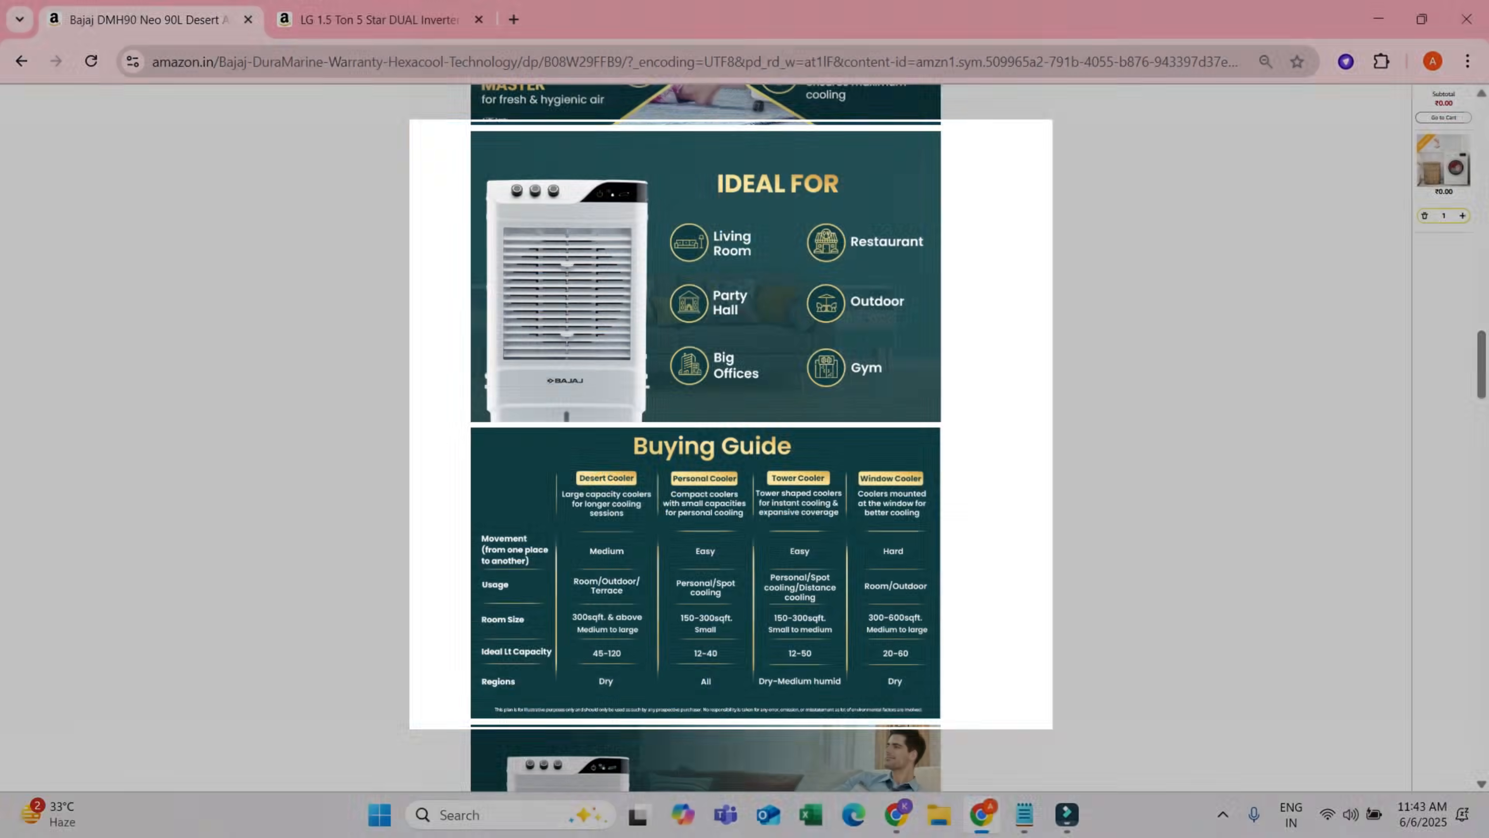
- Save the Ideal For and Buying Guide snip in Downloads as a JPG named gtshngn and close Snipping Tool
key(ctrl+s)
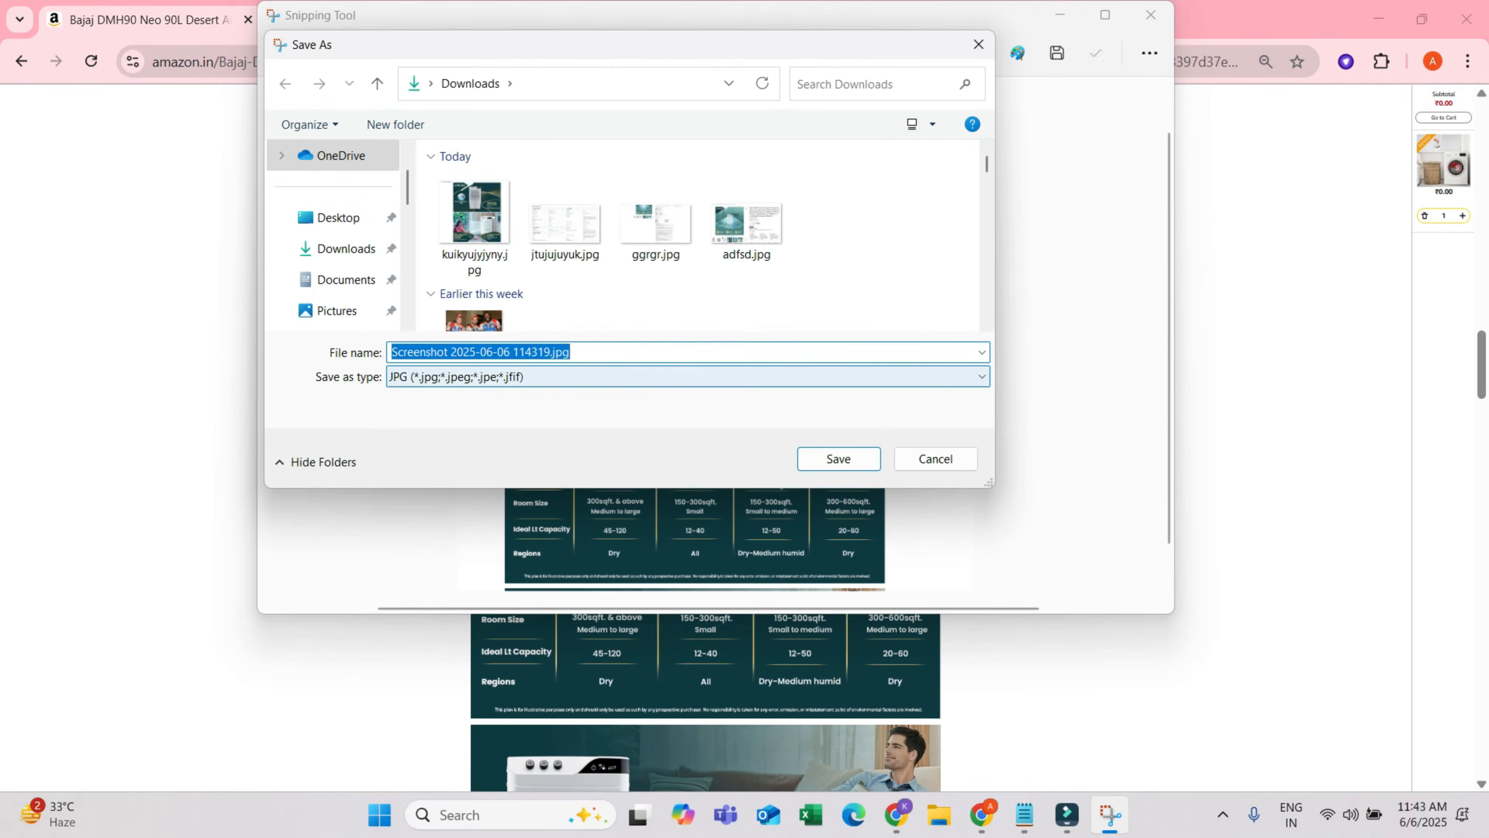
text(gtshnge)
key(Return)
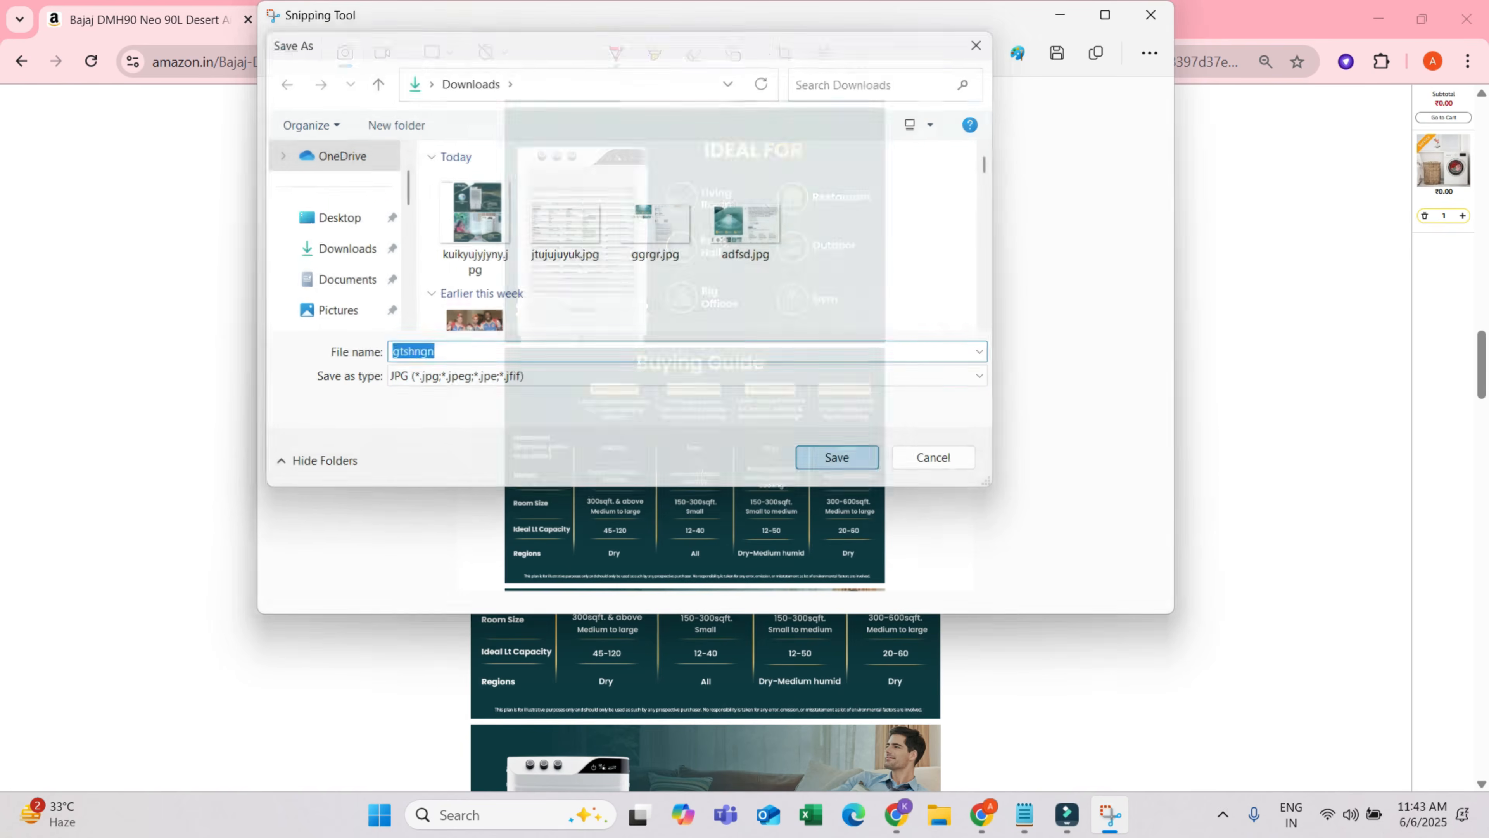
click(1150, 15)
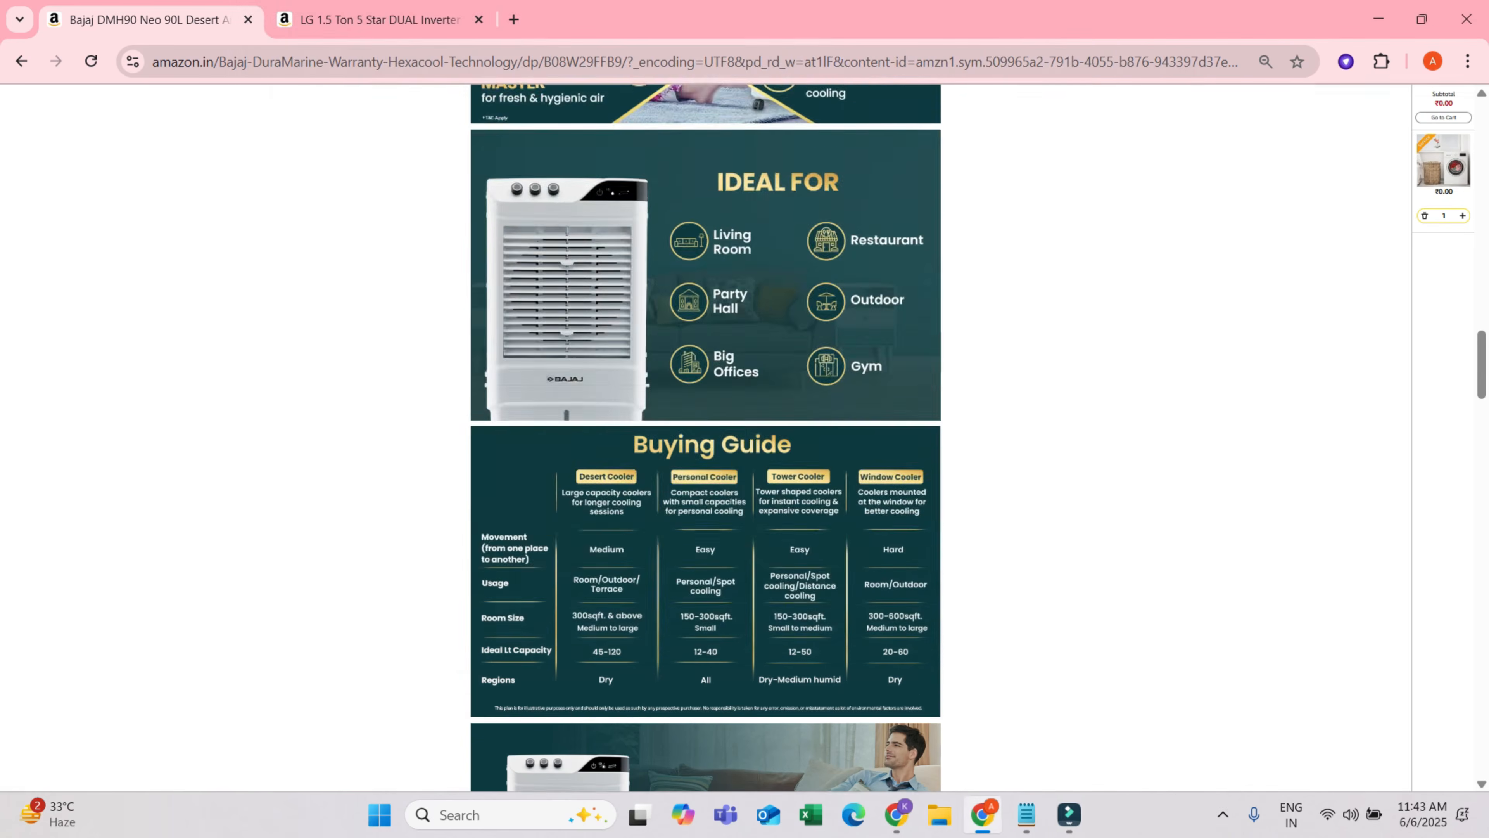
- Capture the last manufacturer image, "Bring home durability that lasts a lifetime", with Snipping Tool
scroll(703, 411, down, 8)
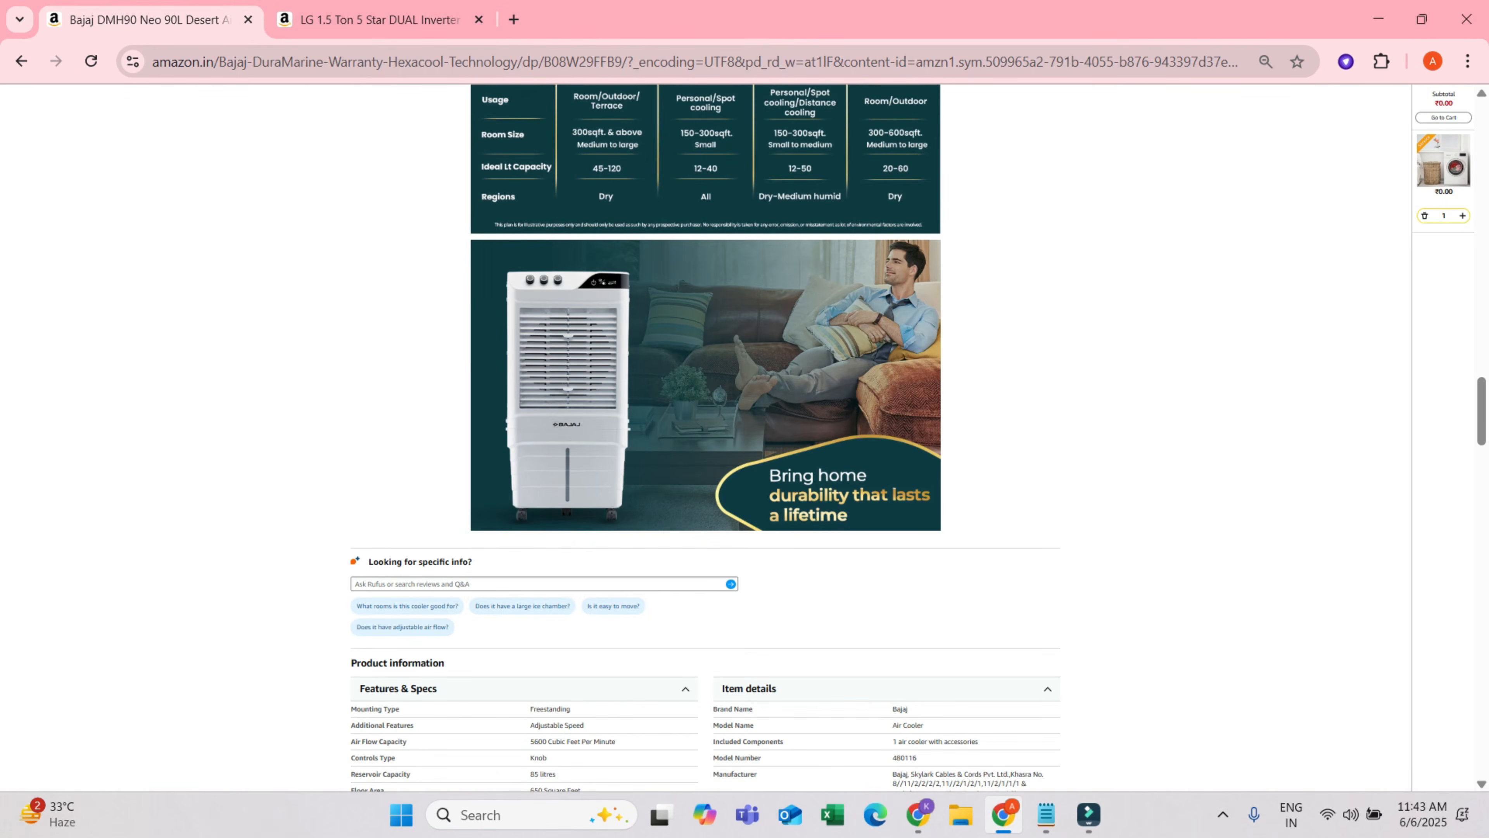
click(481, 814)
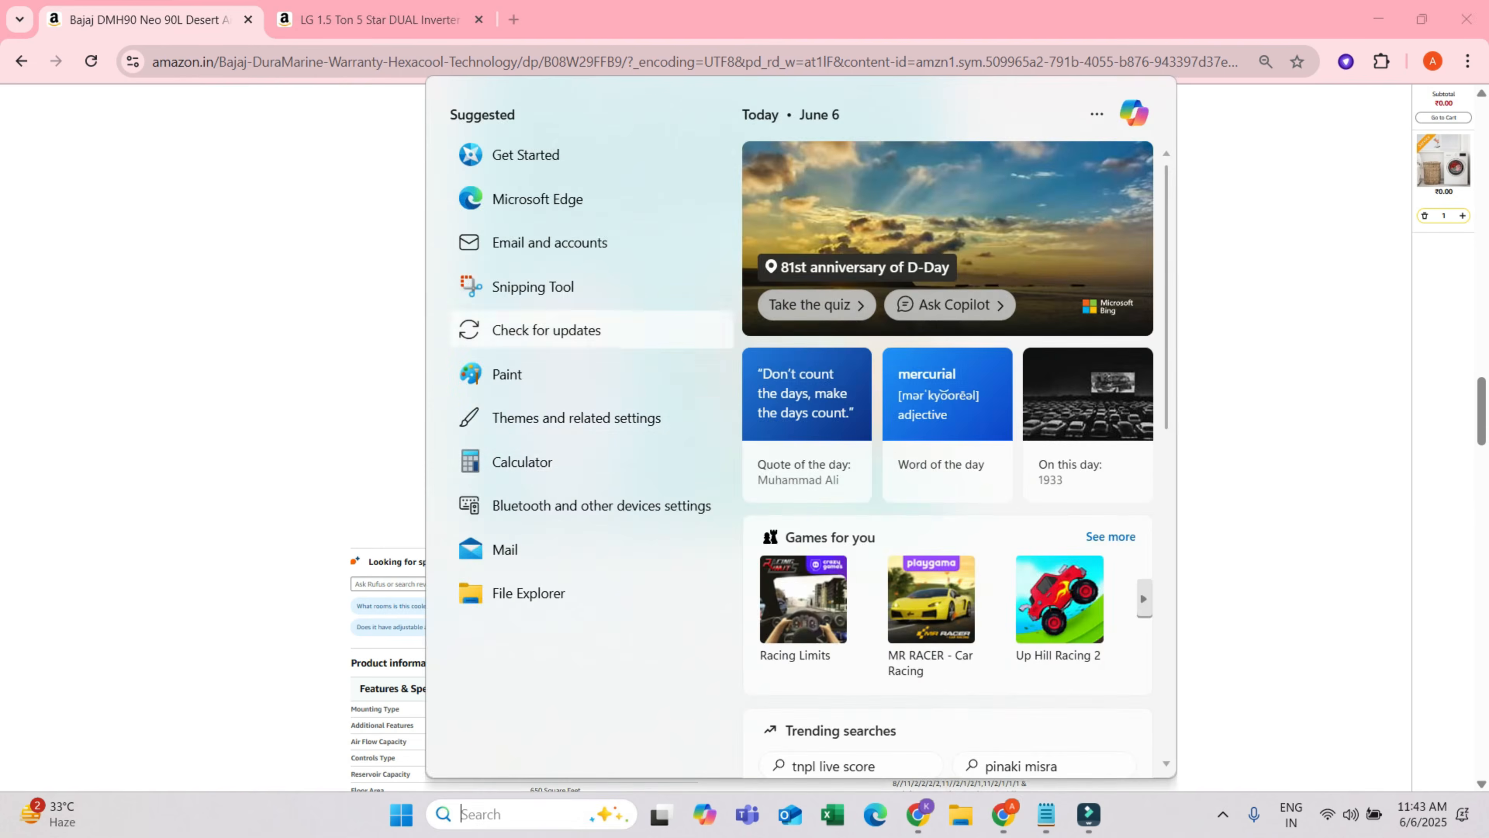
click(533, 287)
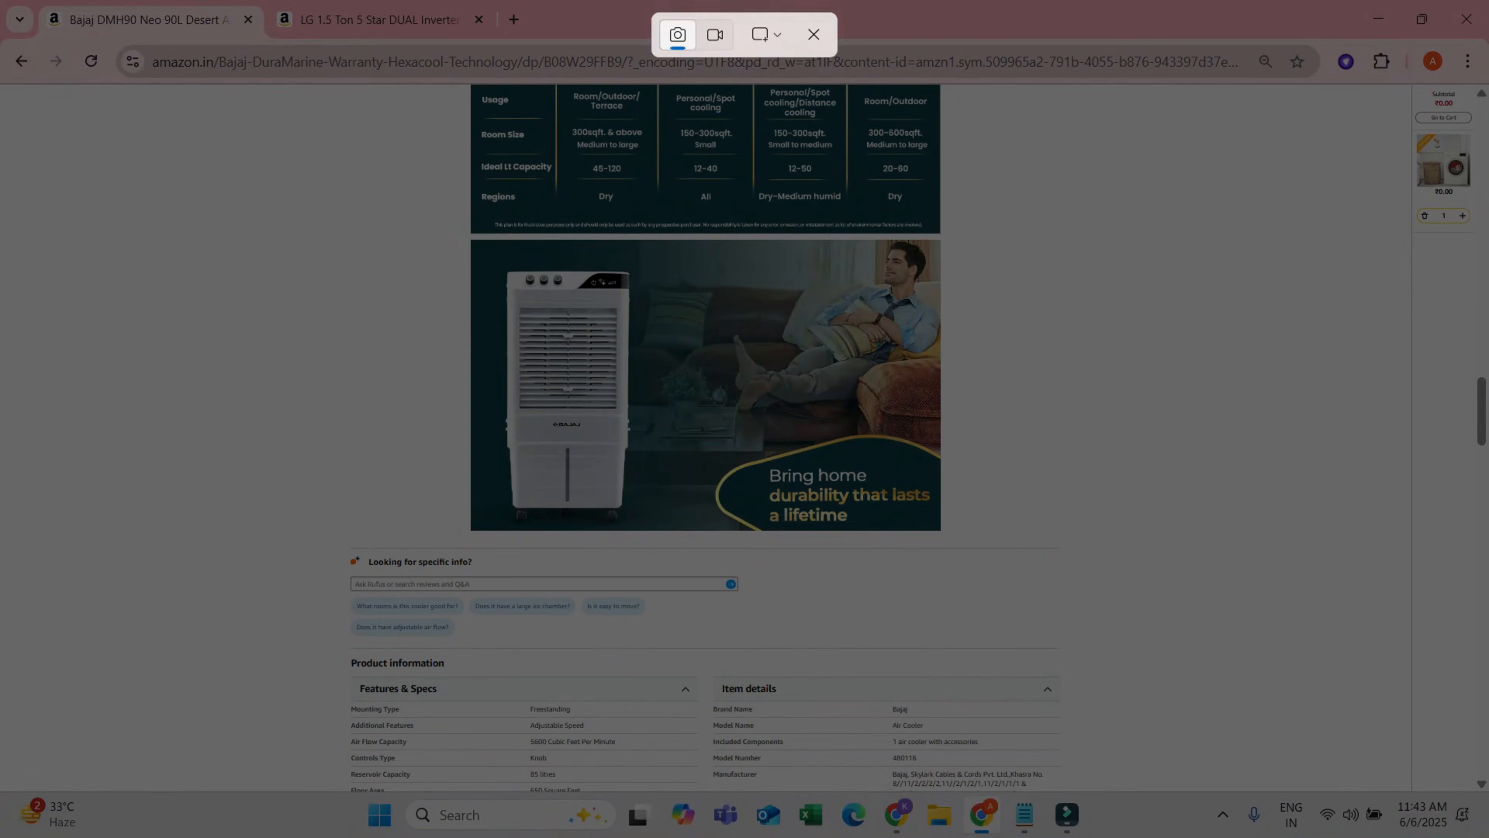
drag(433, 227, 1027, 499)
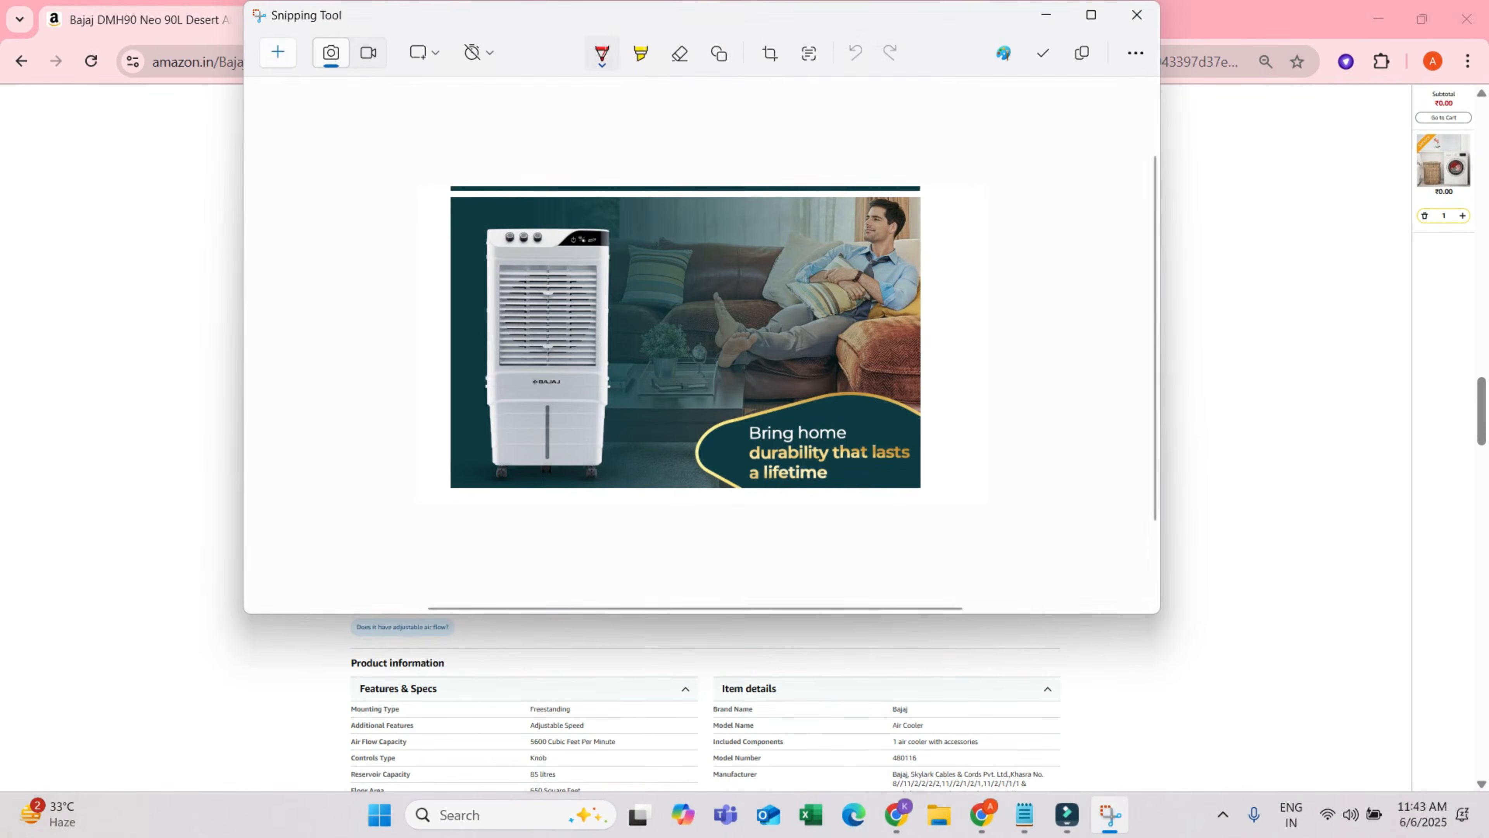
- Save the durability image snip in Downloads as a JPG named rhnhjmui and close Snipping Tool
key(ctrl+s)
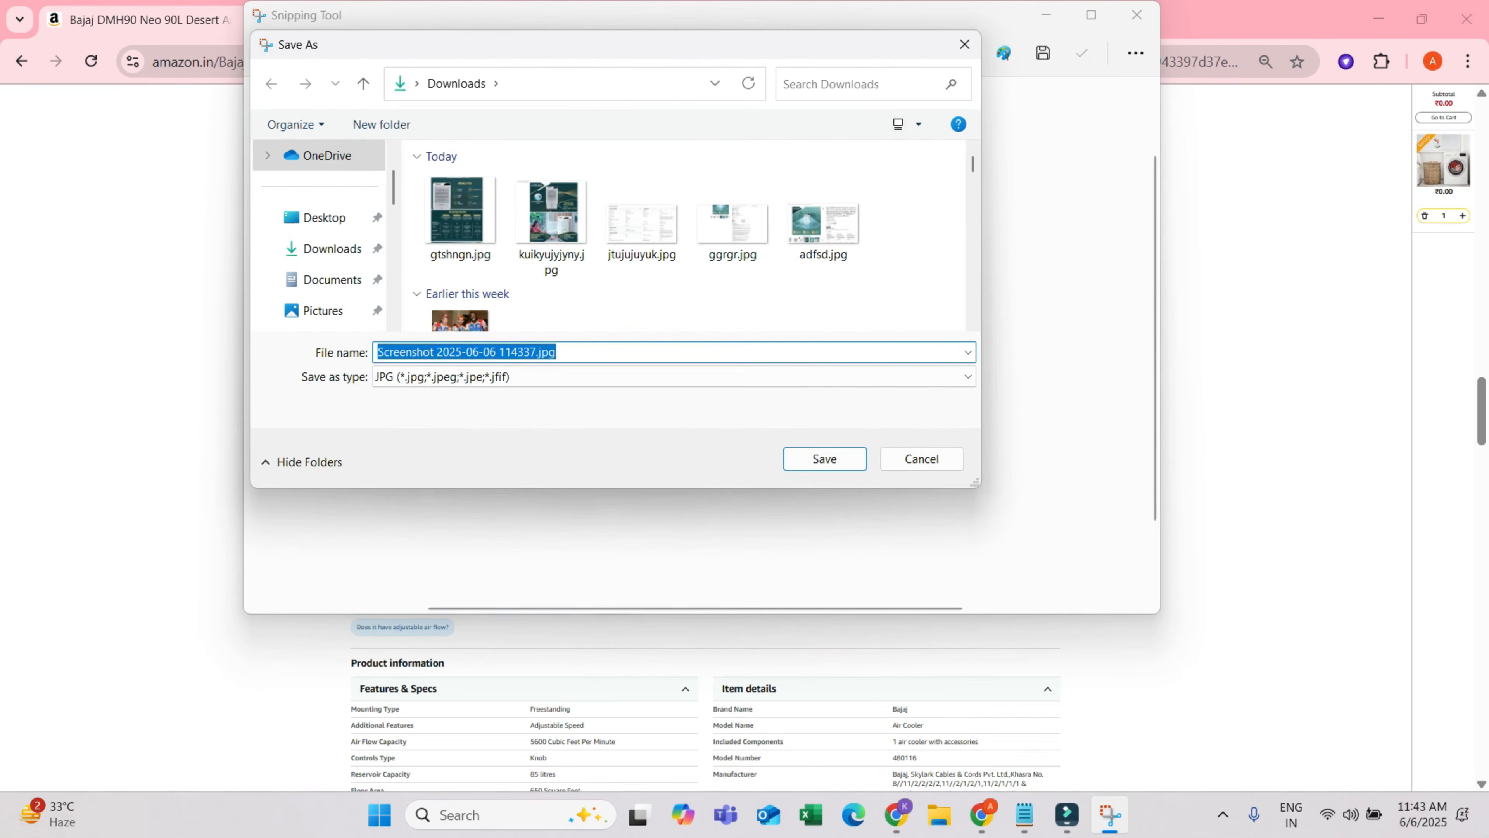
text(rhnhjmui,)
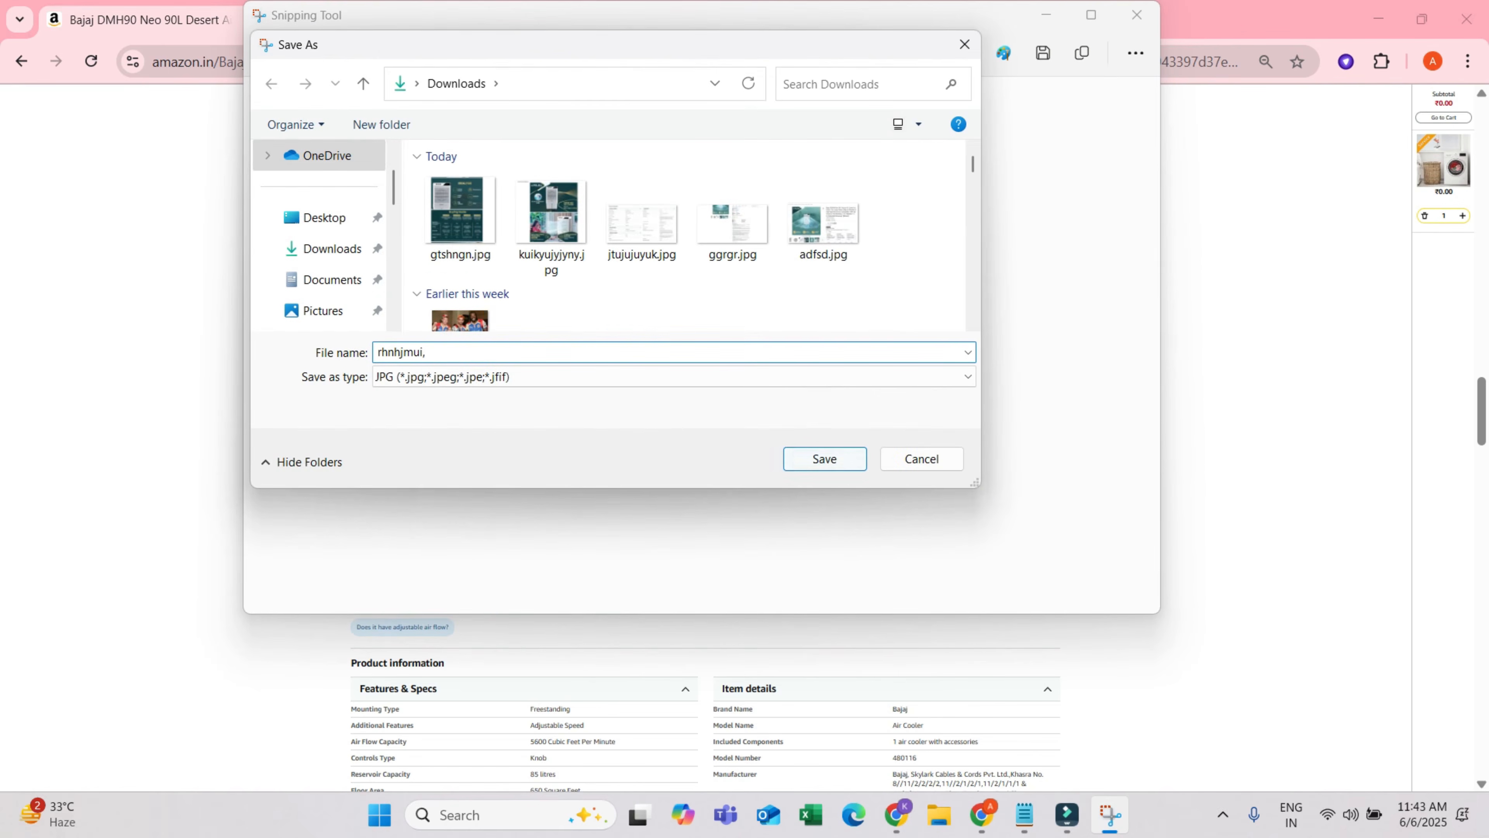
key(Return)
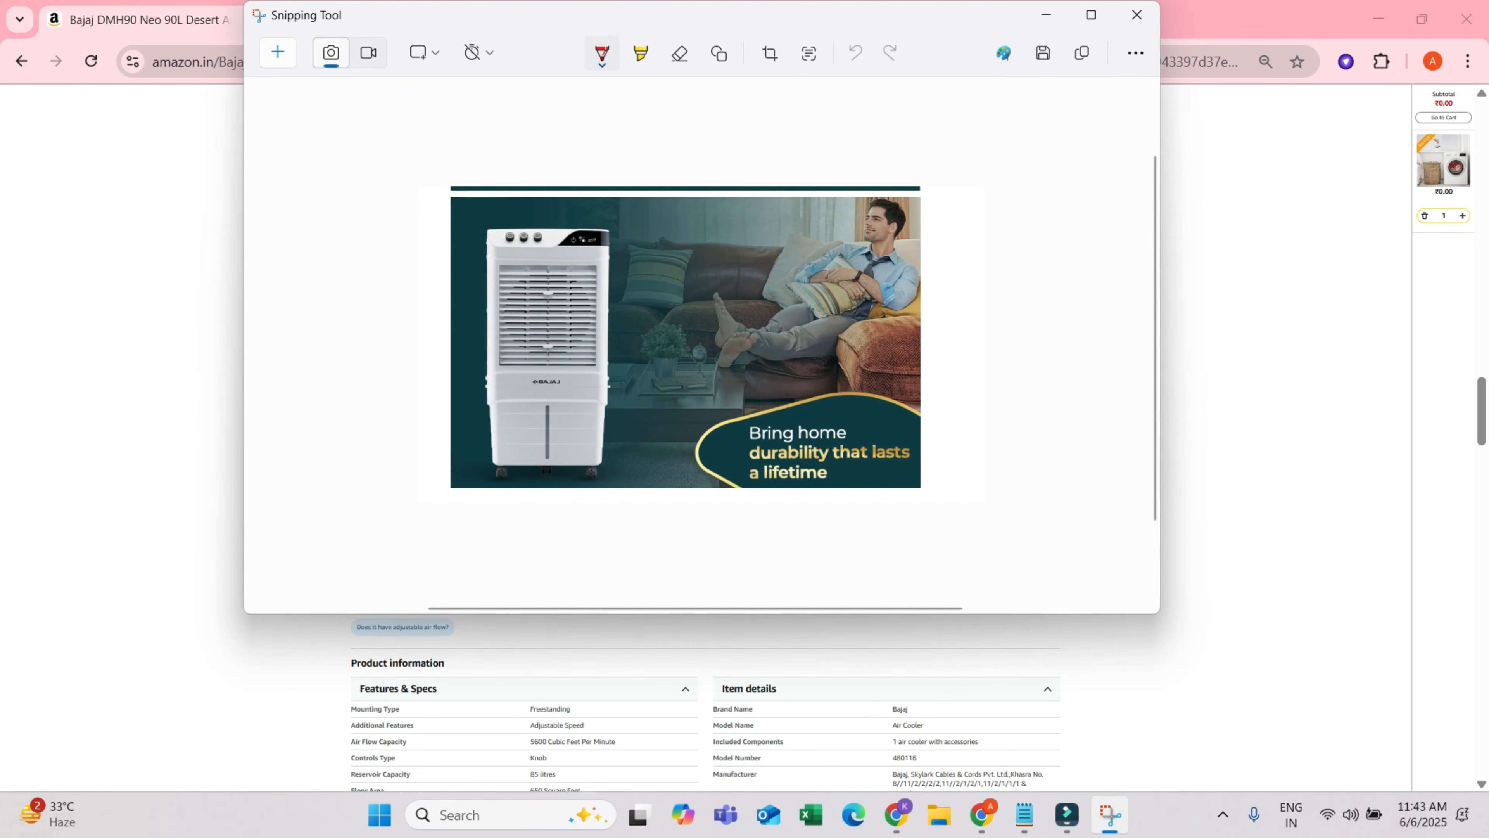
click(1136, 15)
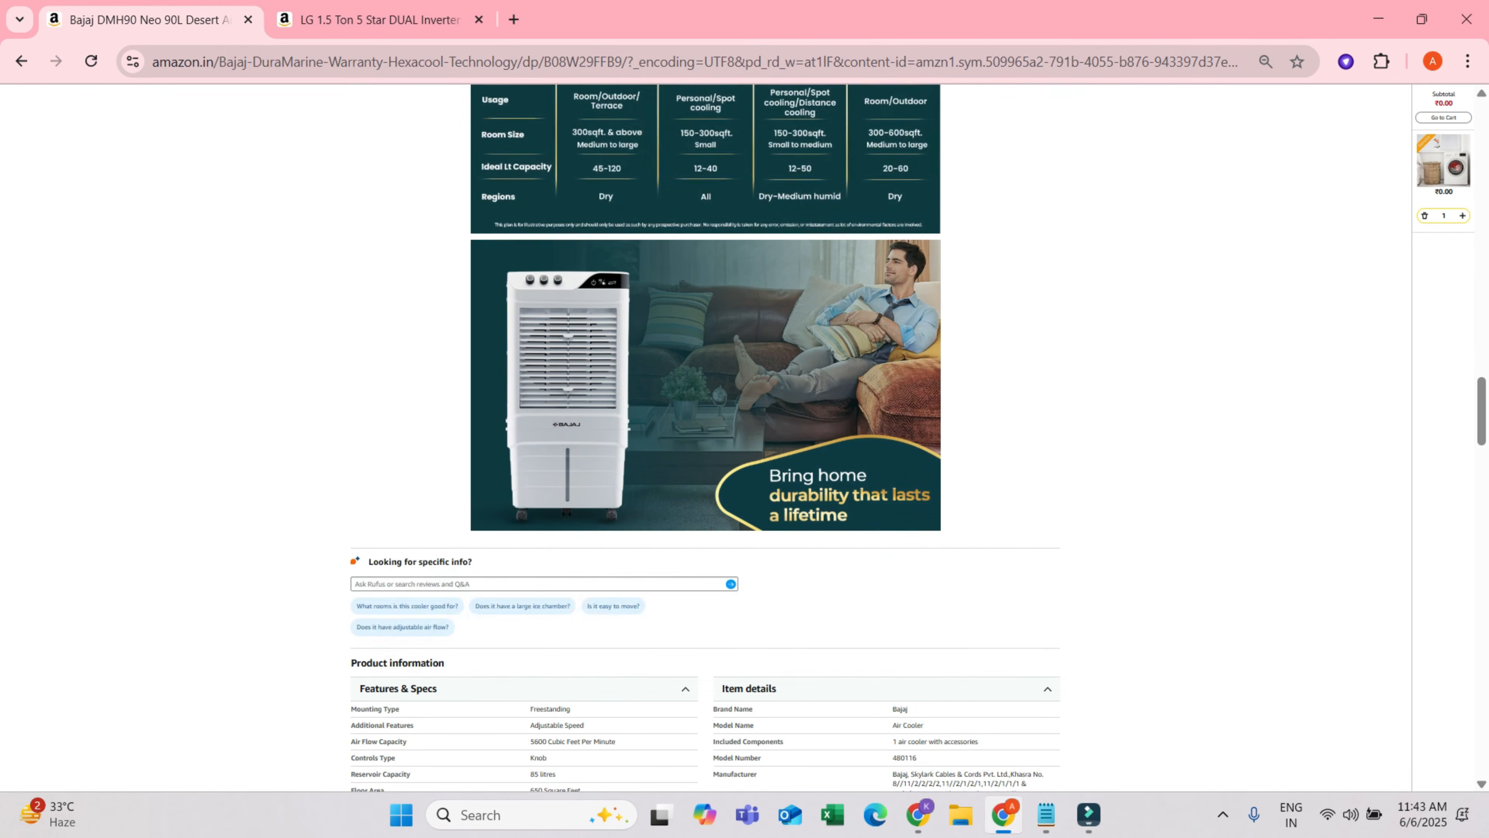
- Capture the Customer reviews section, from the star ratings through the first two top reviews, with Snipping Tool
scroll(703, 437, down, 12)
scroll(703, 437, down, 15)
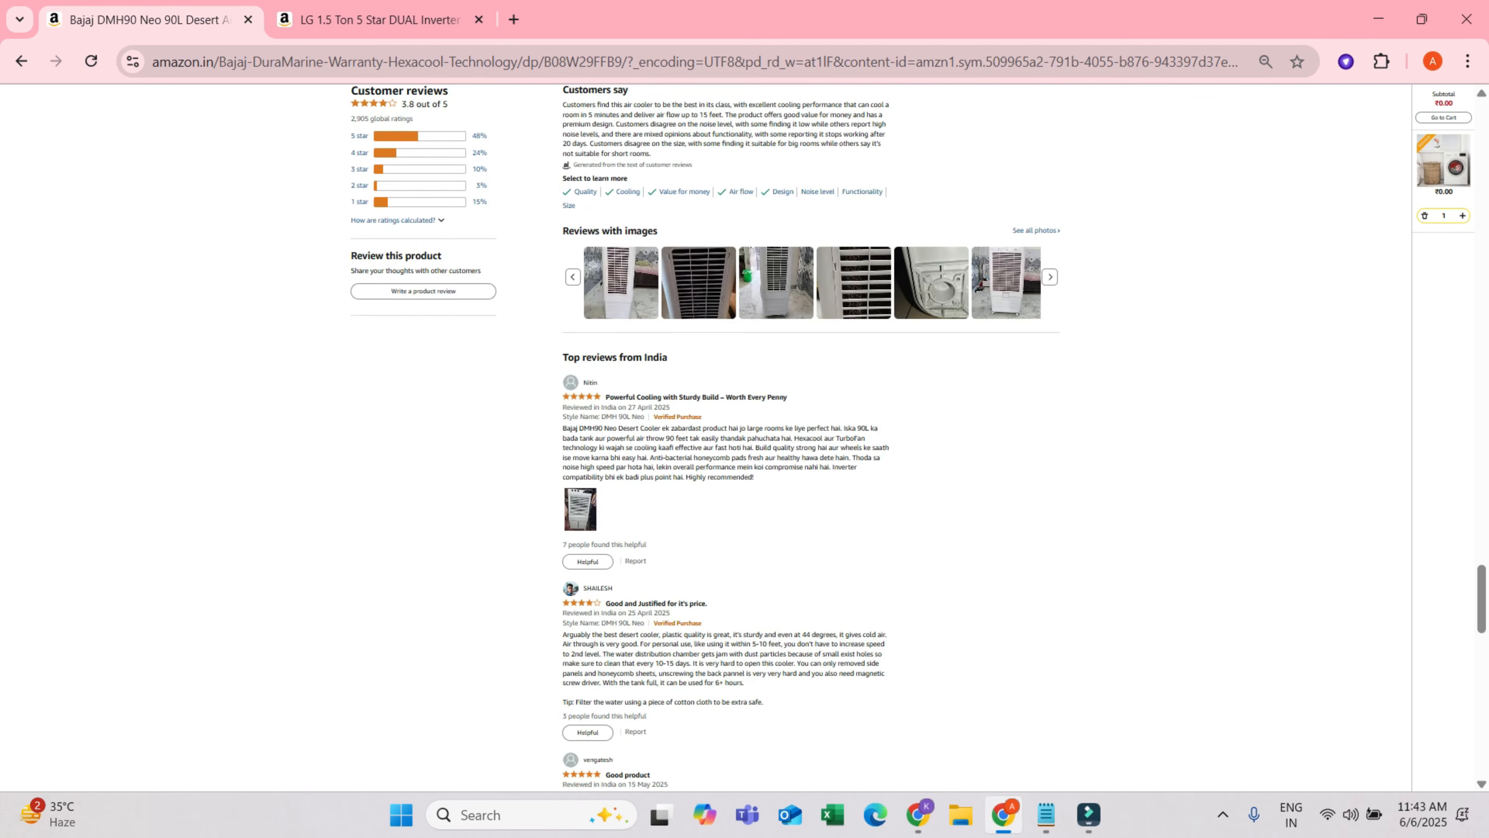
scroll(704, 437, up, 2)
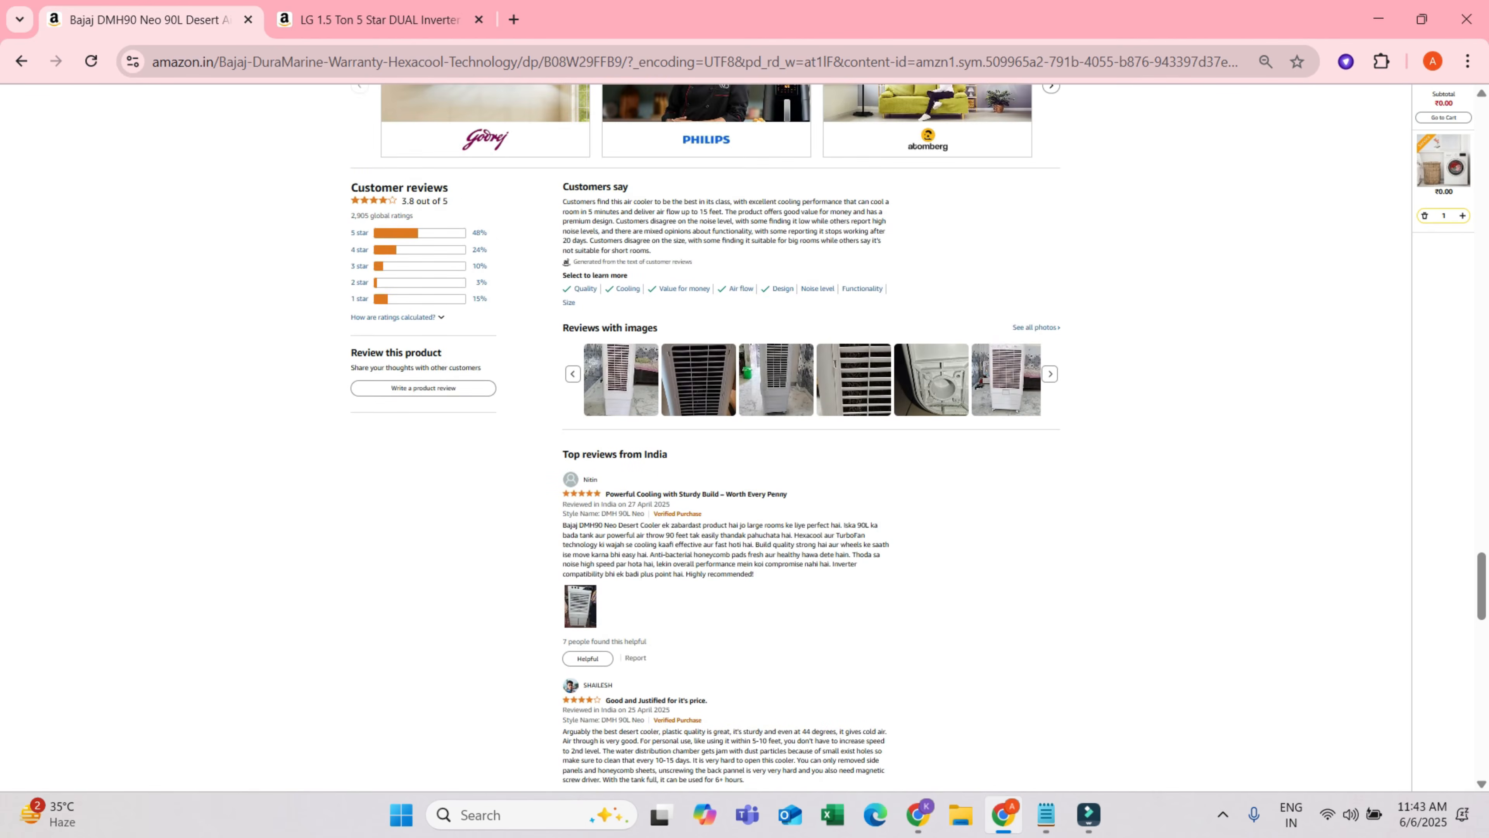
click(510, 815)
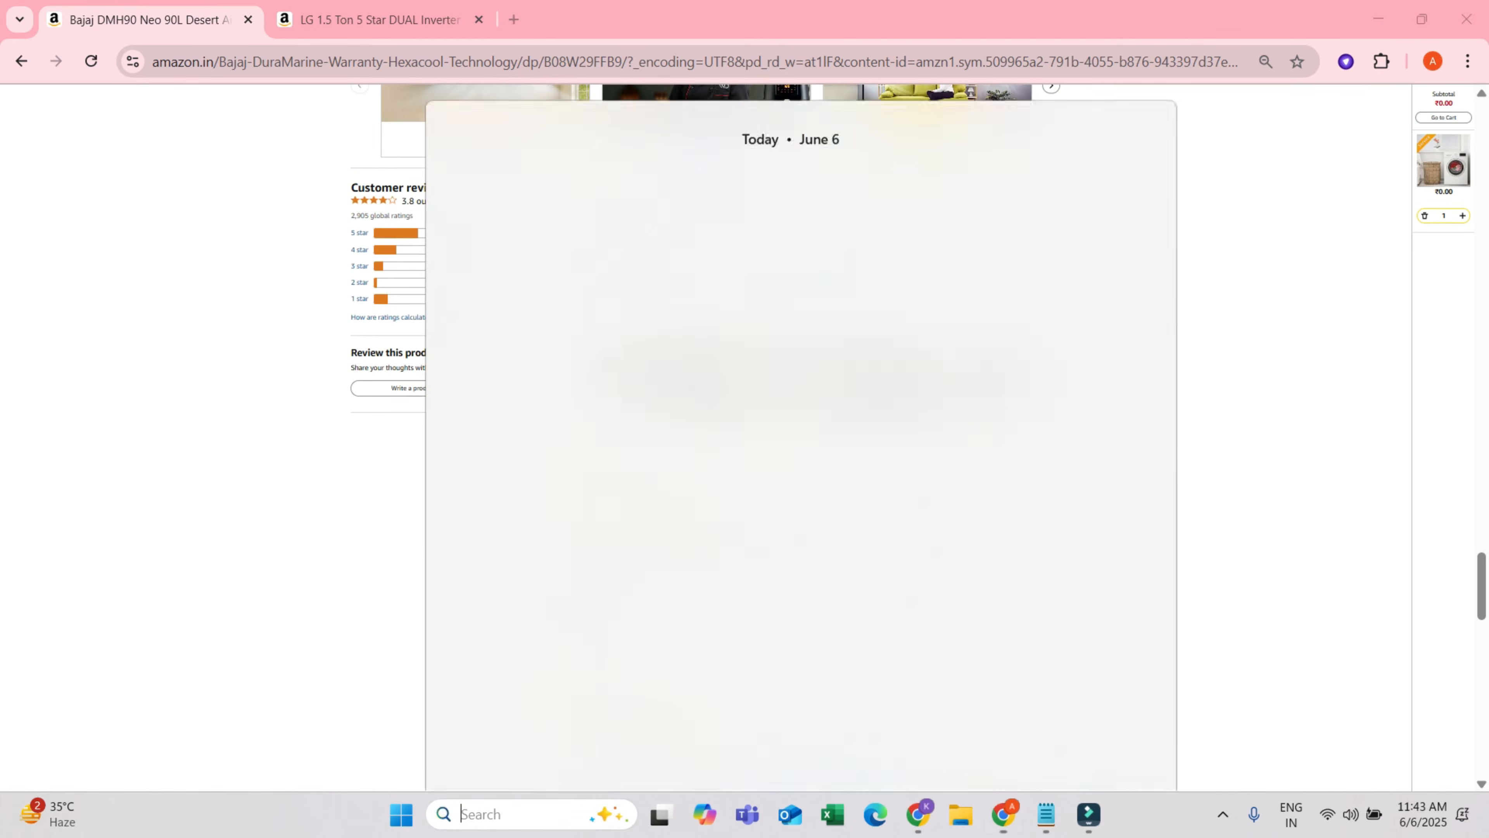
click(533, 286)
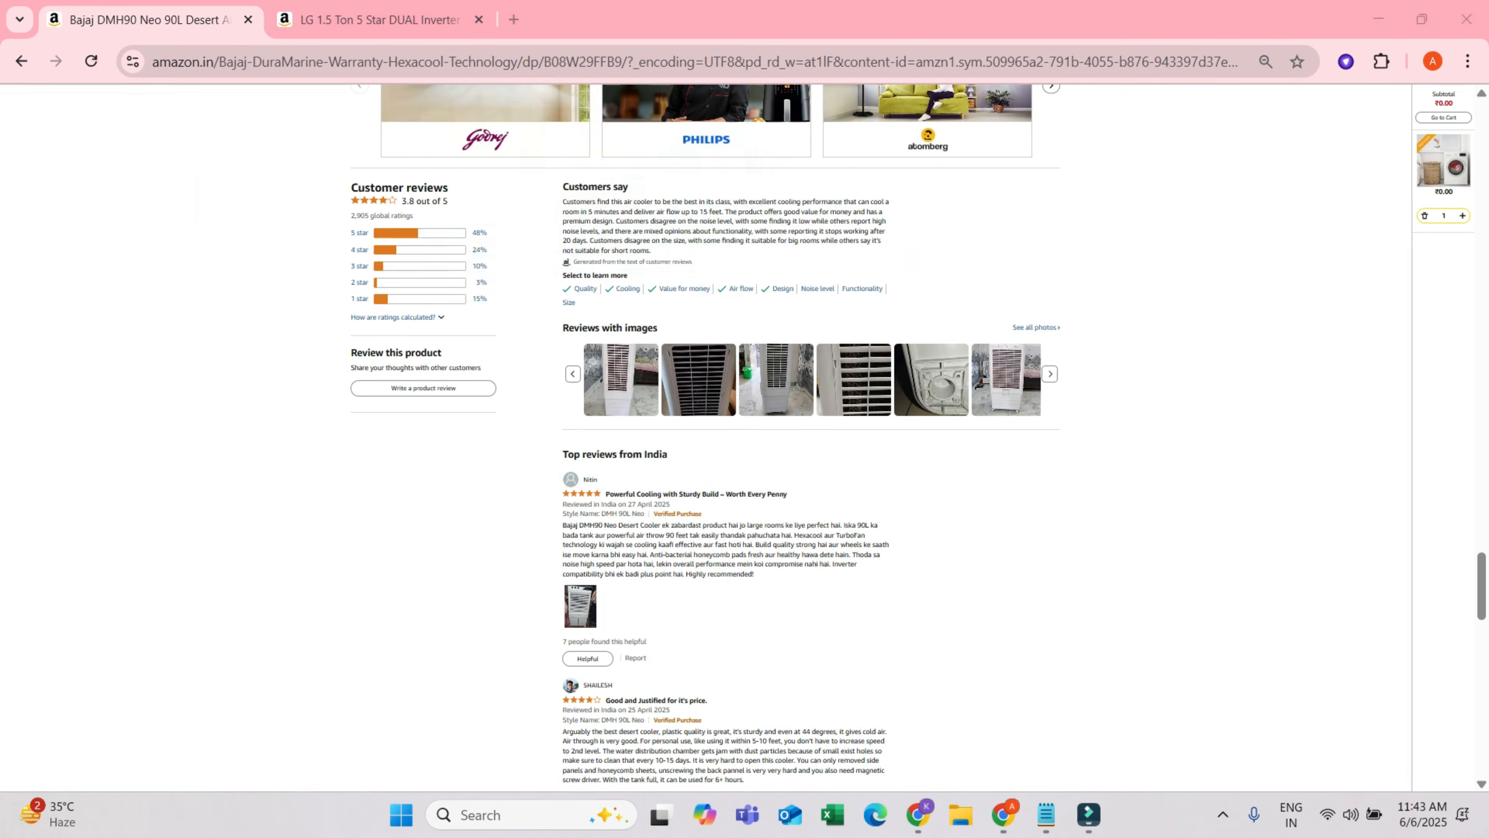
click(296, 54)
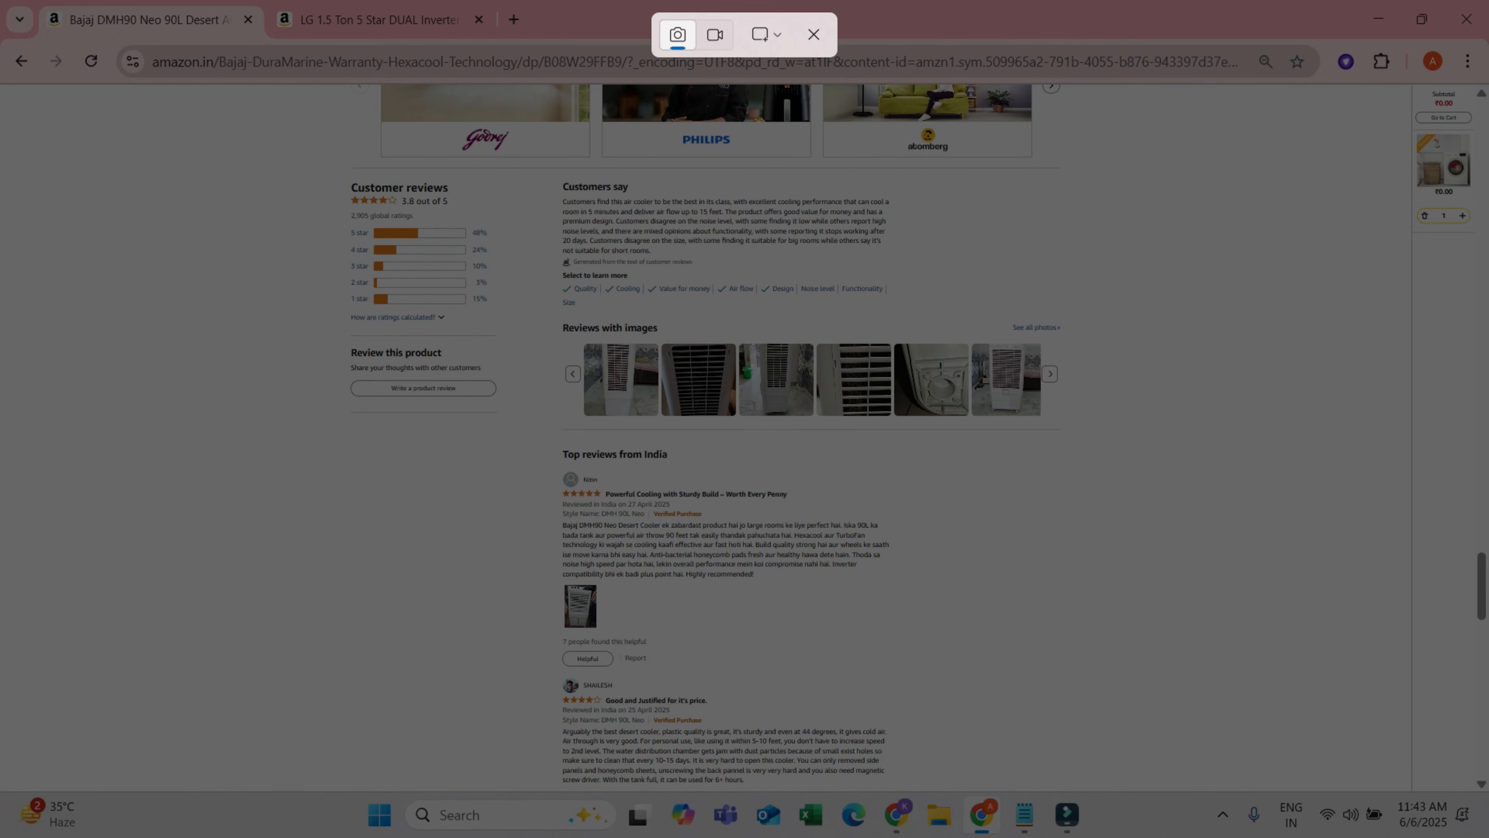
drag(314, 170, 1073, 795)
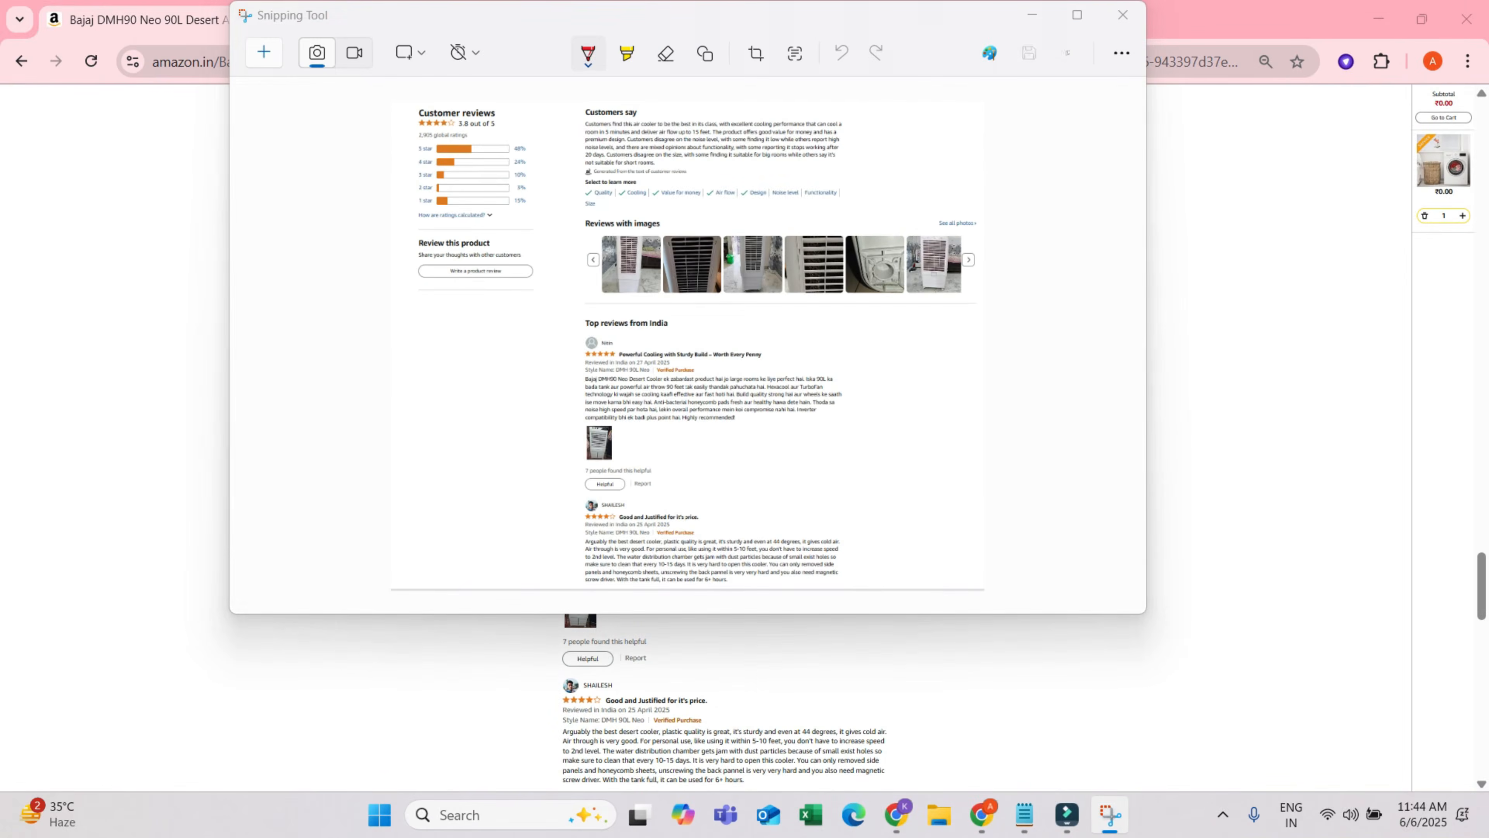
- Save the customer reviews snip in Downloads as a JPG named gjykyujm and close Snipping Tool
key(ctrl+s)
text(gjykuym)
key(Return)
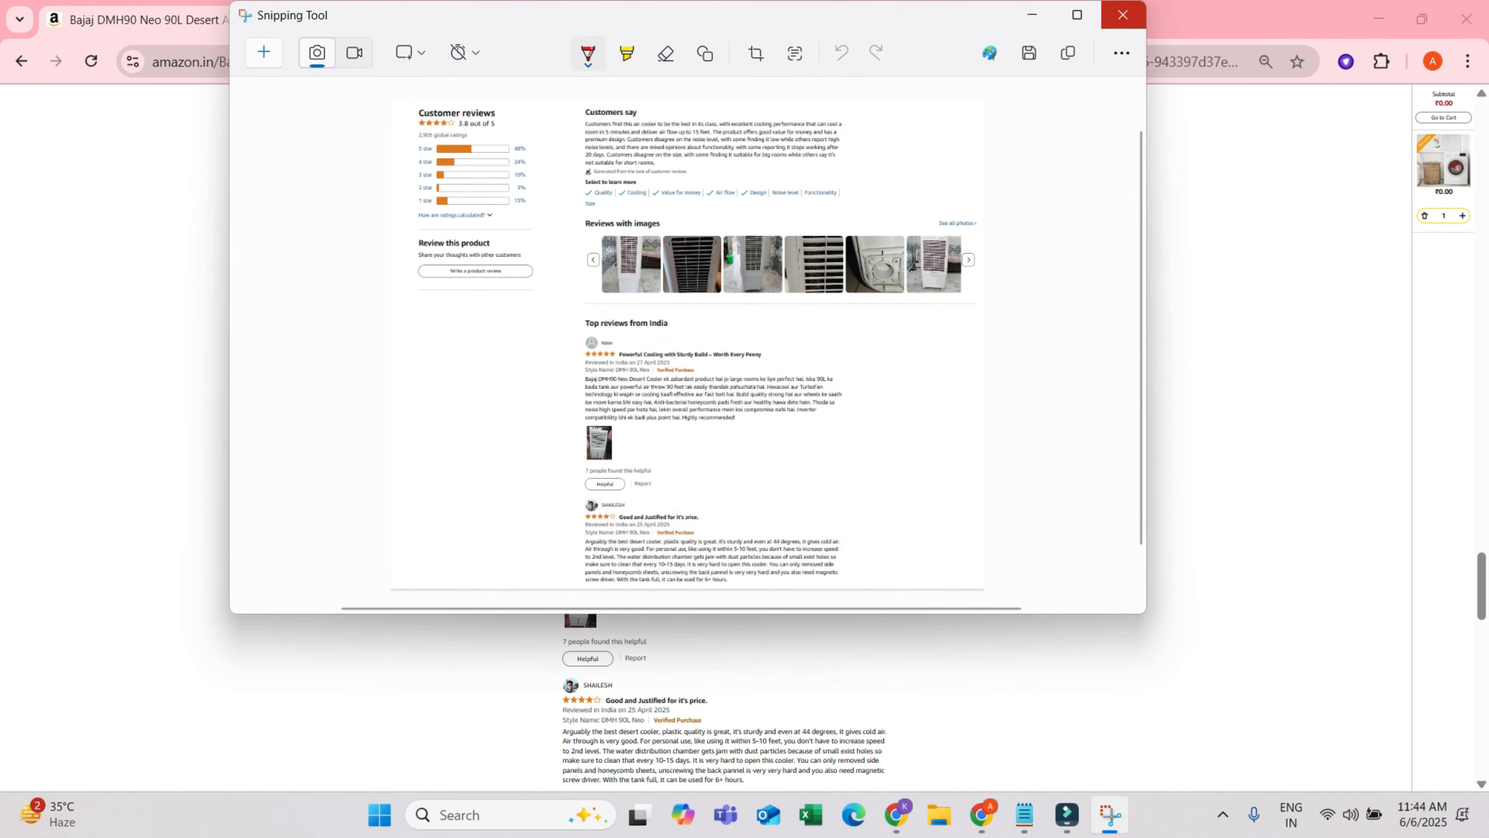
click(1122, 15)
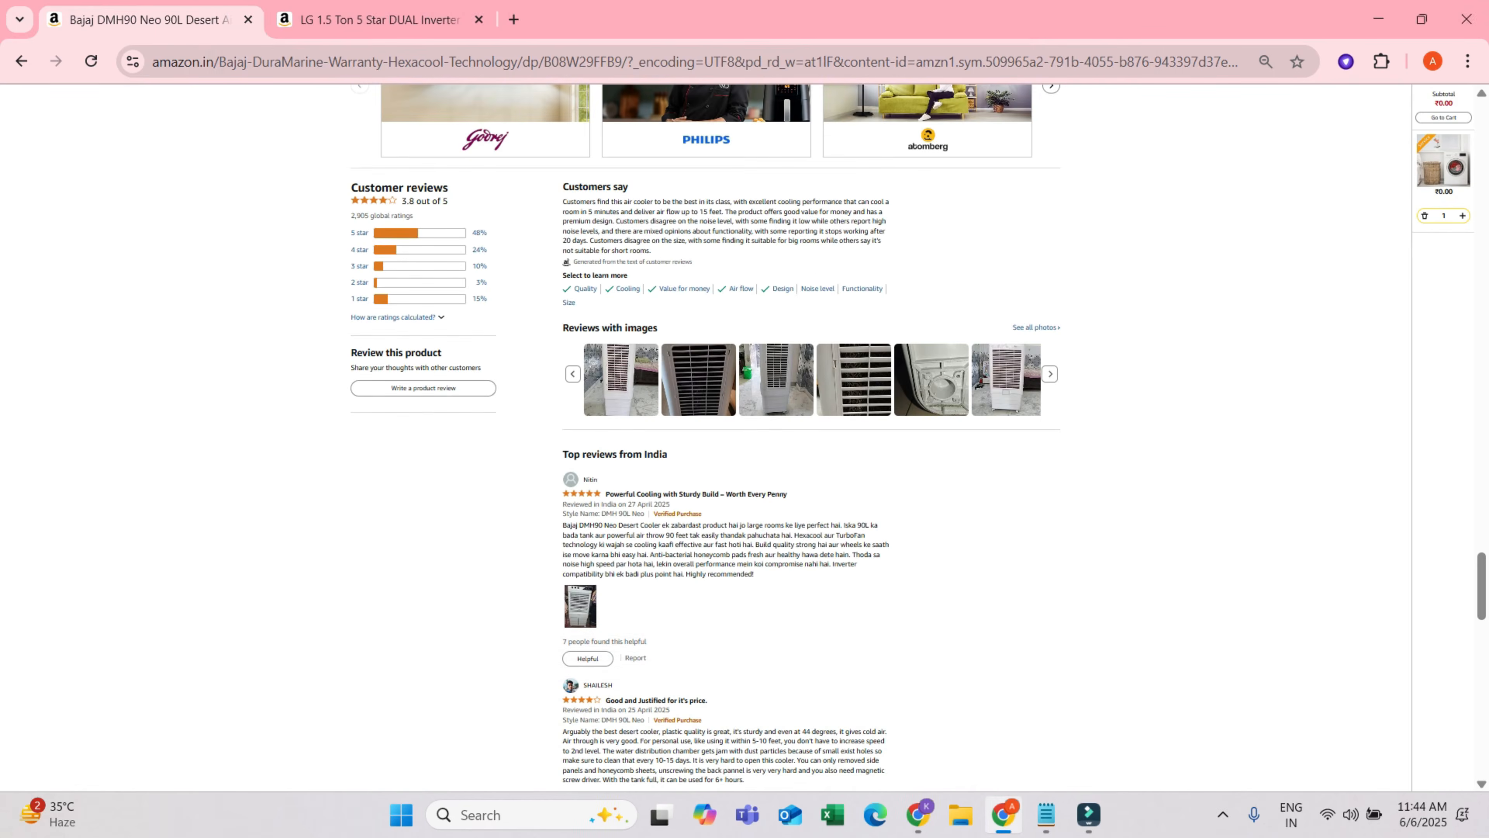
- Copy the "Bajaj DMH90 Neo 90L Desert Air Cooler For Home Review" keyword prompt from Notepad into the DeepSeek message
click(917, 813)
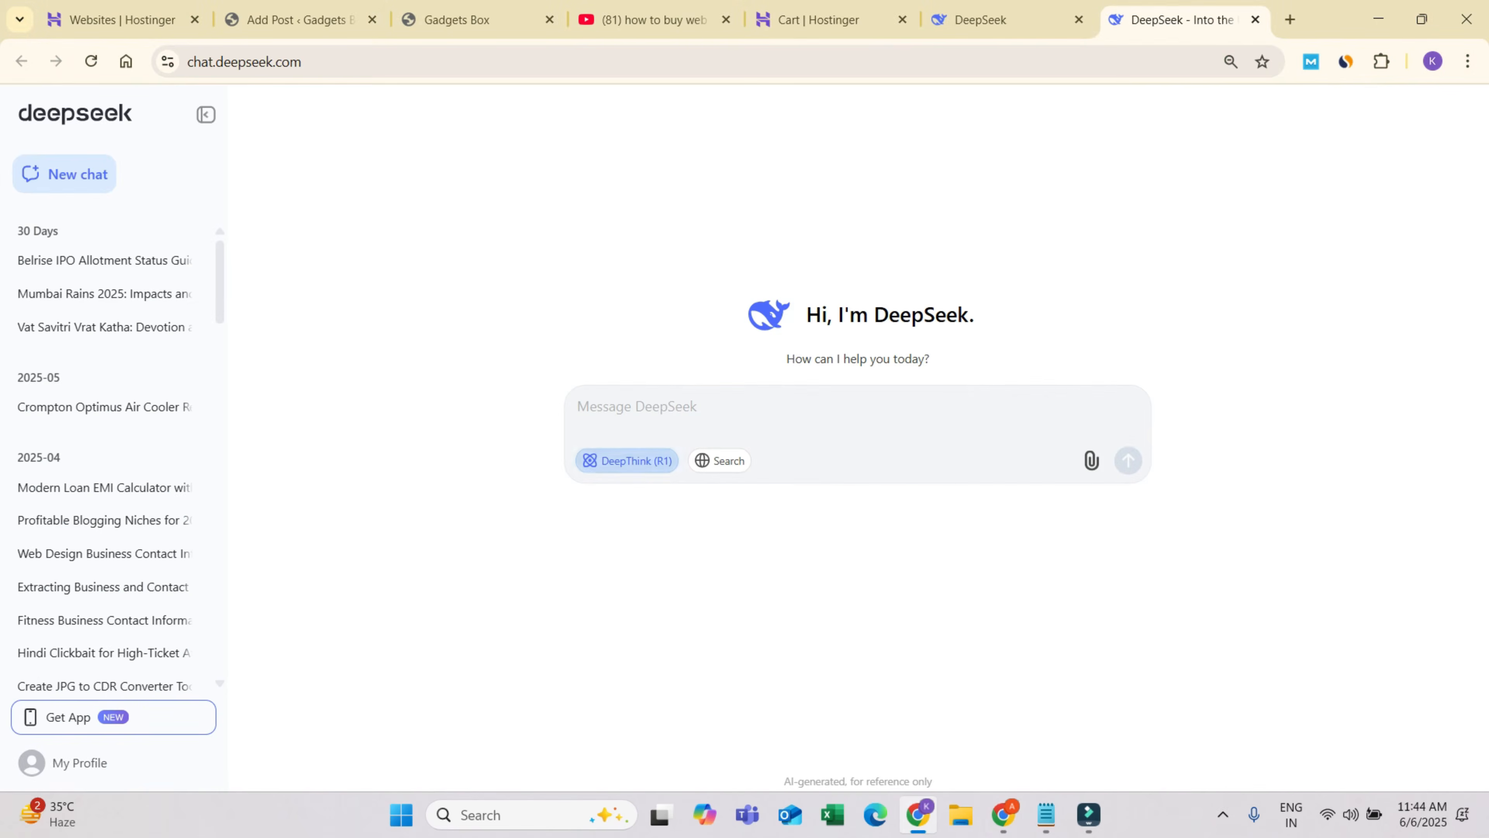
mouse_move(1046, 814)
click(1152, 713)
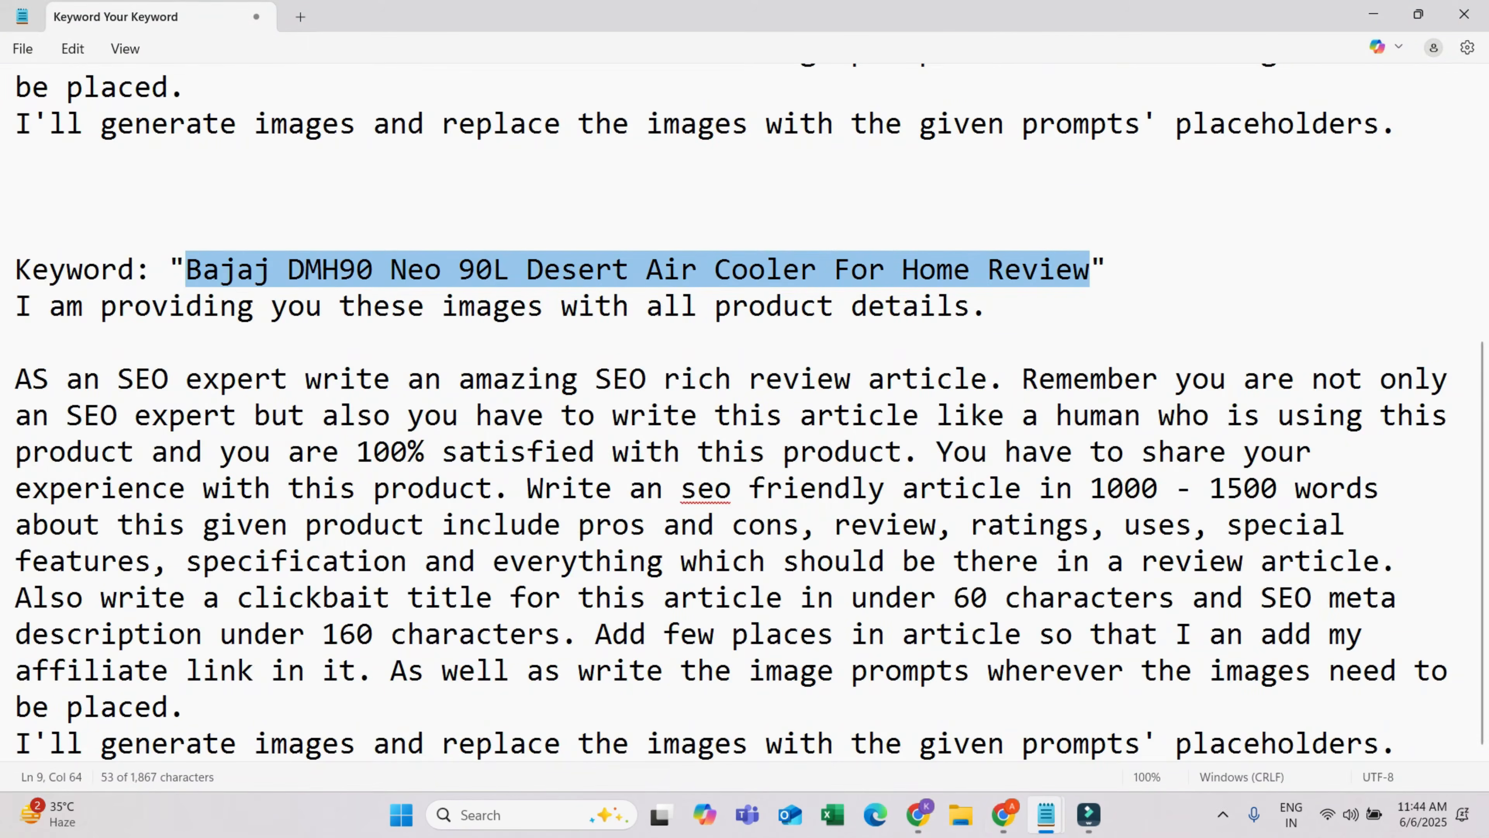
drag(15, 269, 1398, 743)
key(ctrl+c)
key(alt+Tab)
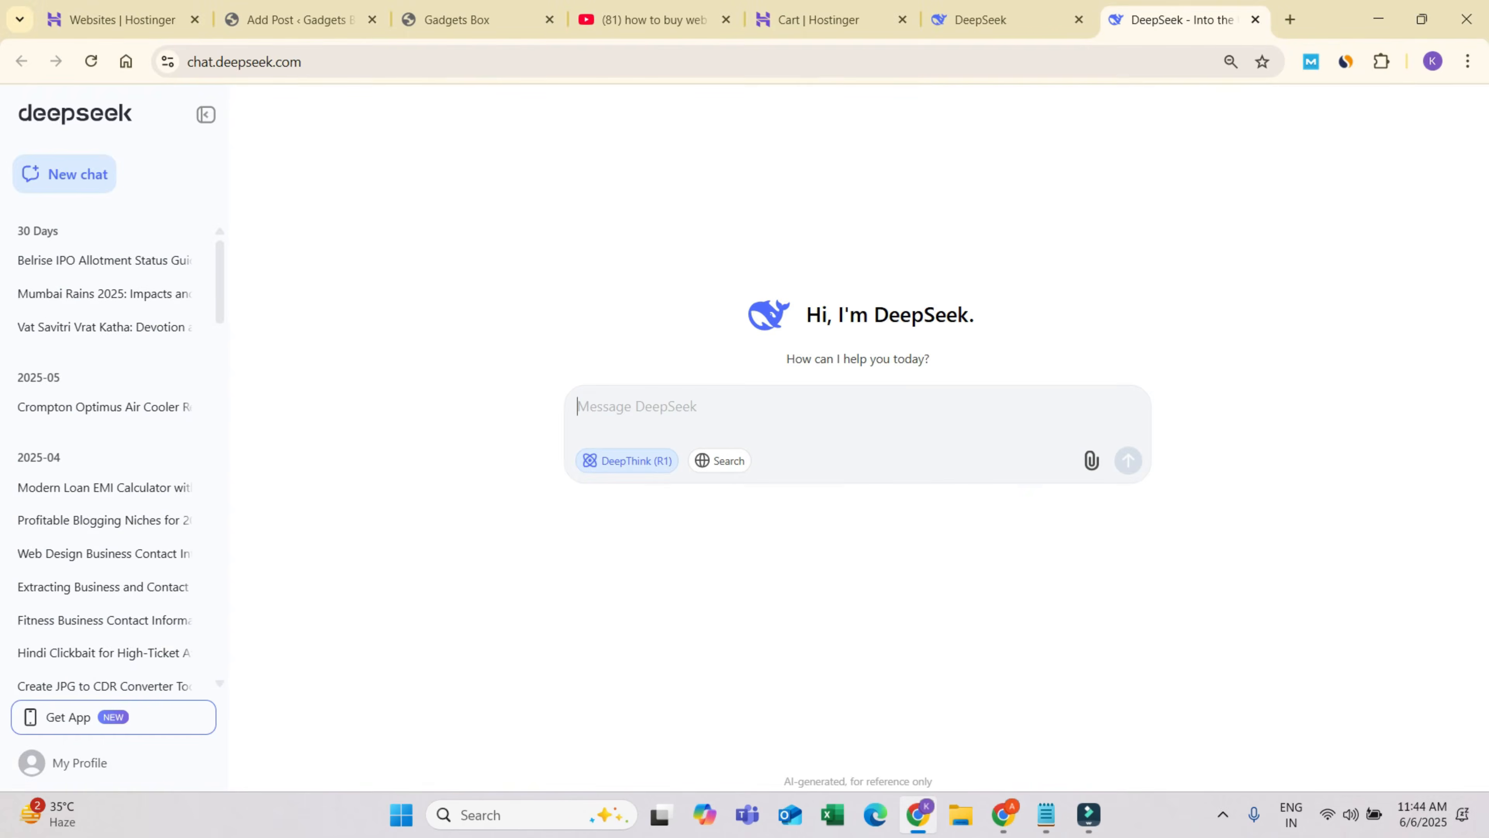
key(ctrl+v)
scroll(856, 422, up, 1)
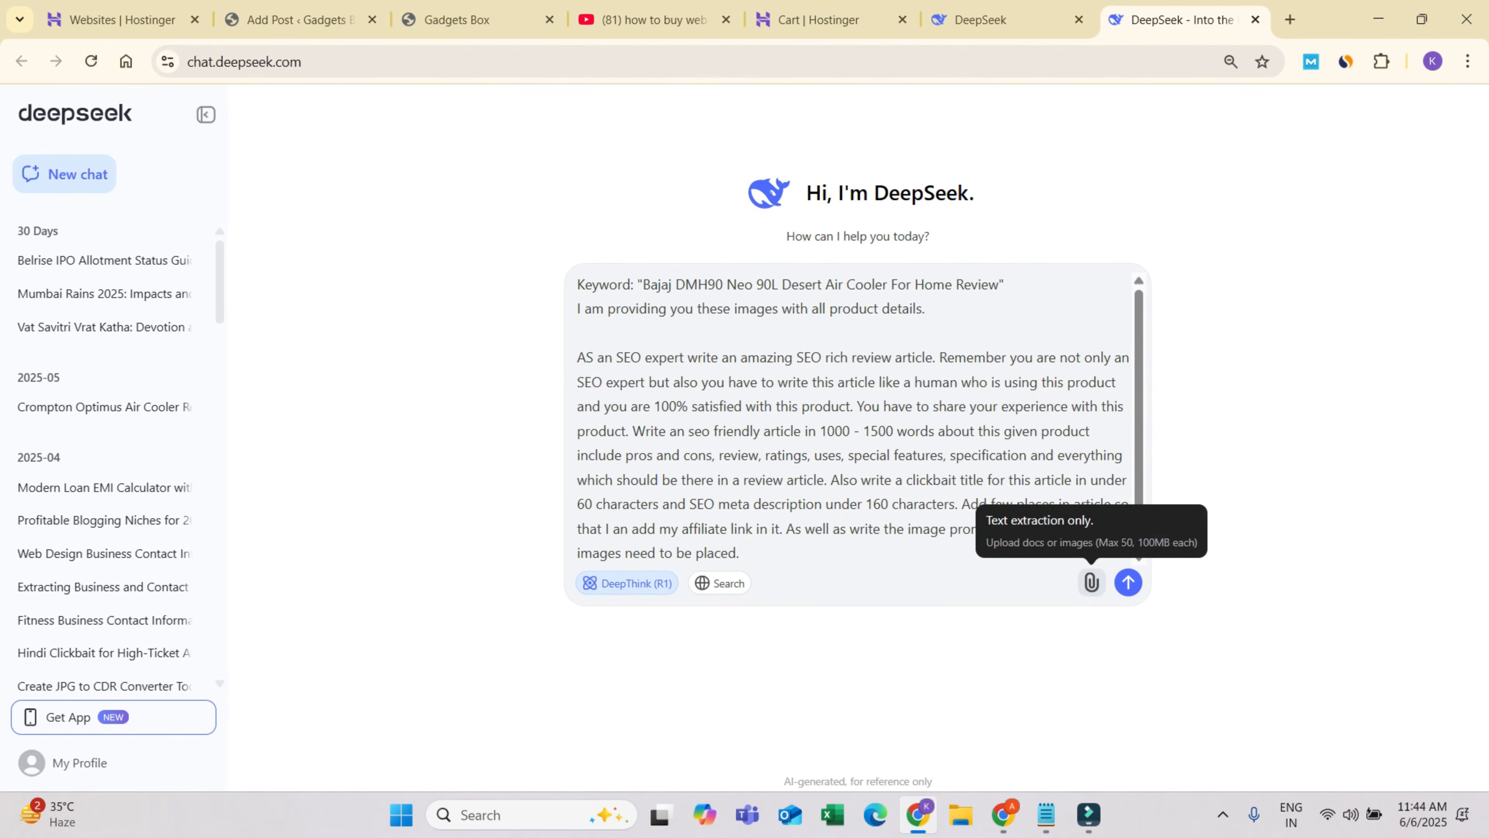
- Attach the seven product JPG snips from Downloads, gjykyujm through adfsd, to the DeepSeek message
click(1090, 582)
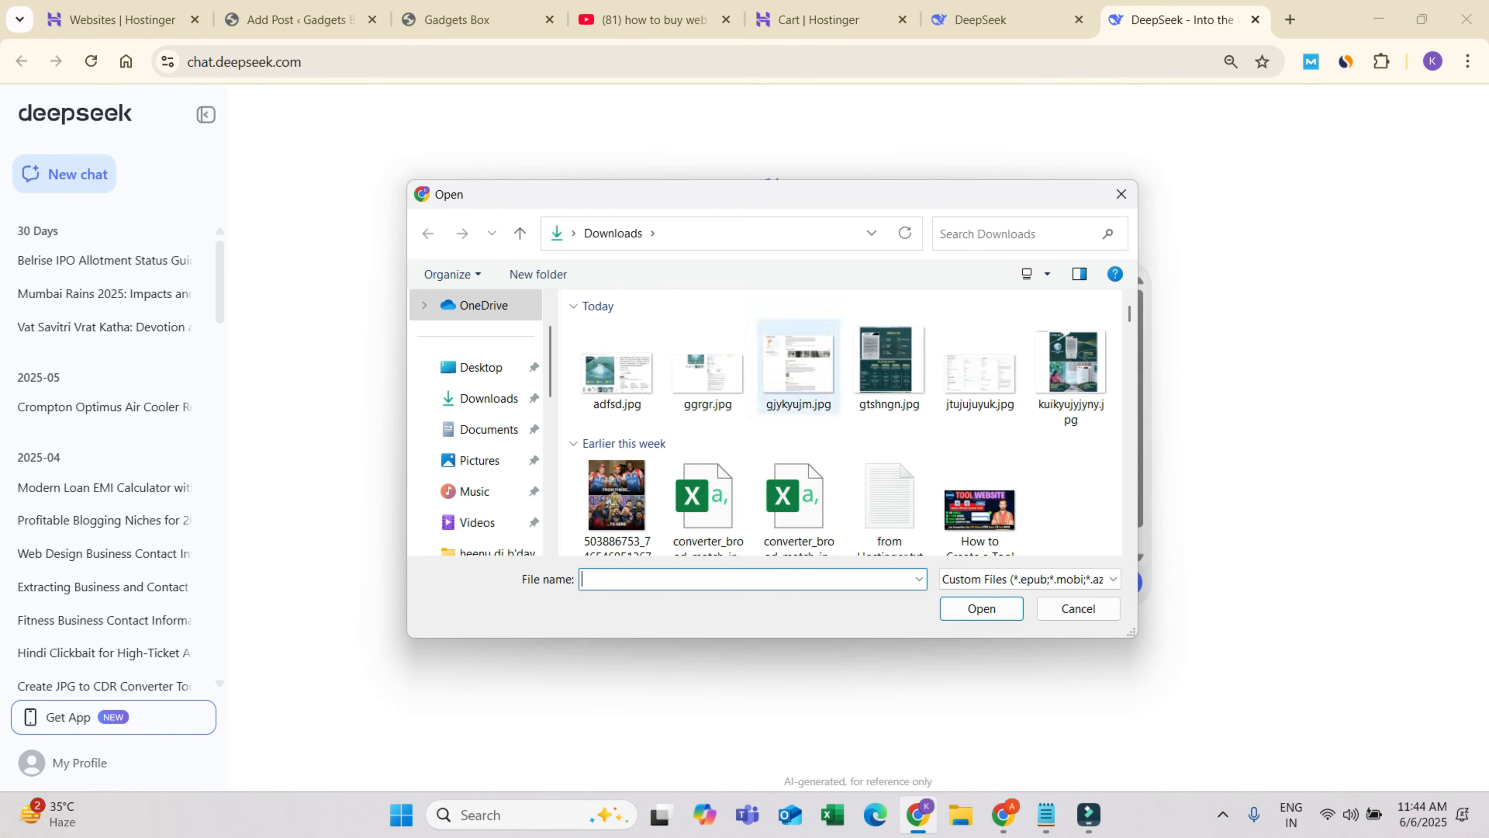
click(616, 364)
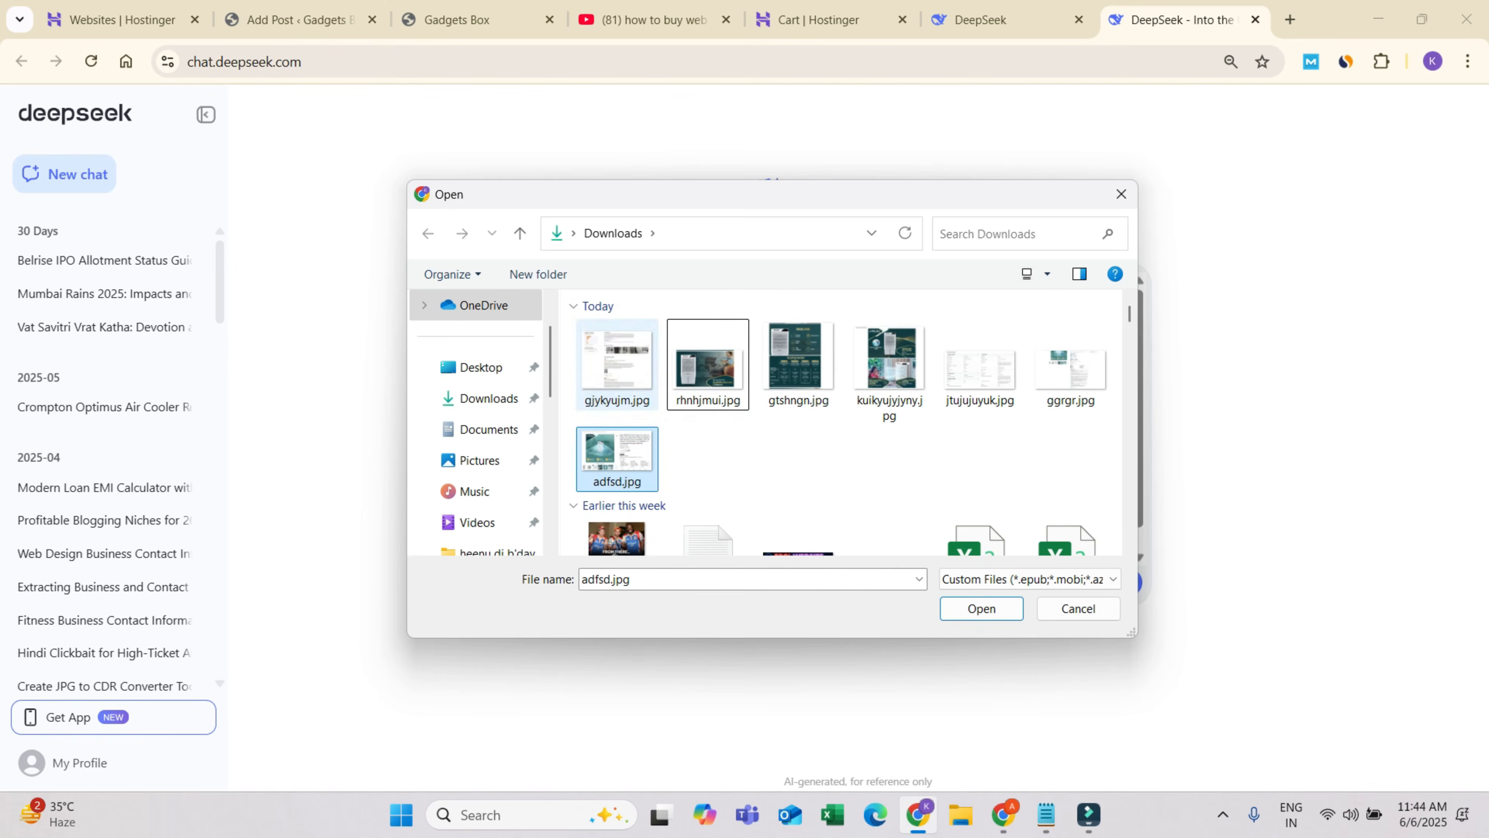
click(617, 359)
shift+click(617, 452)
click(981, 607)
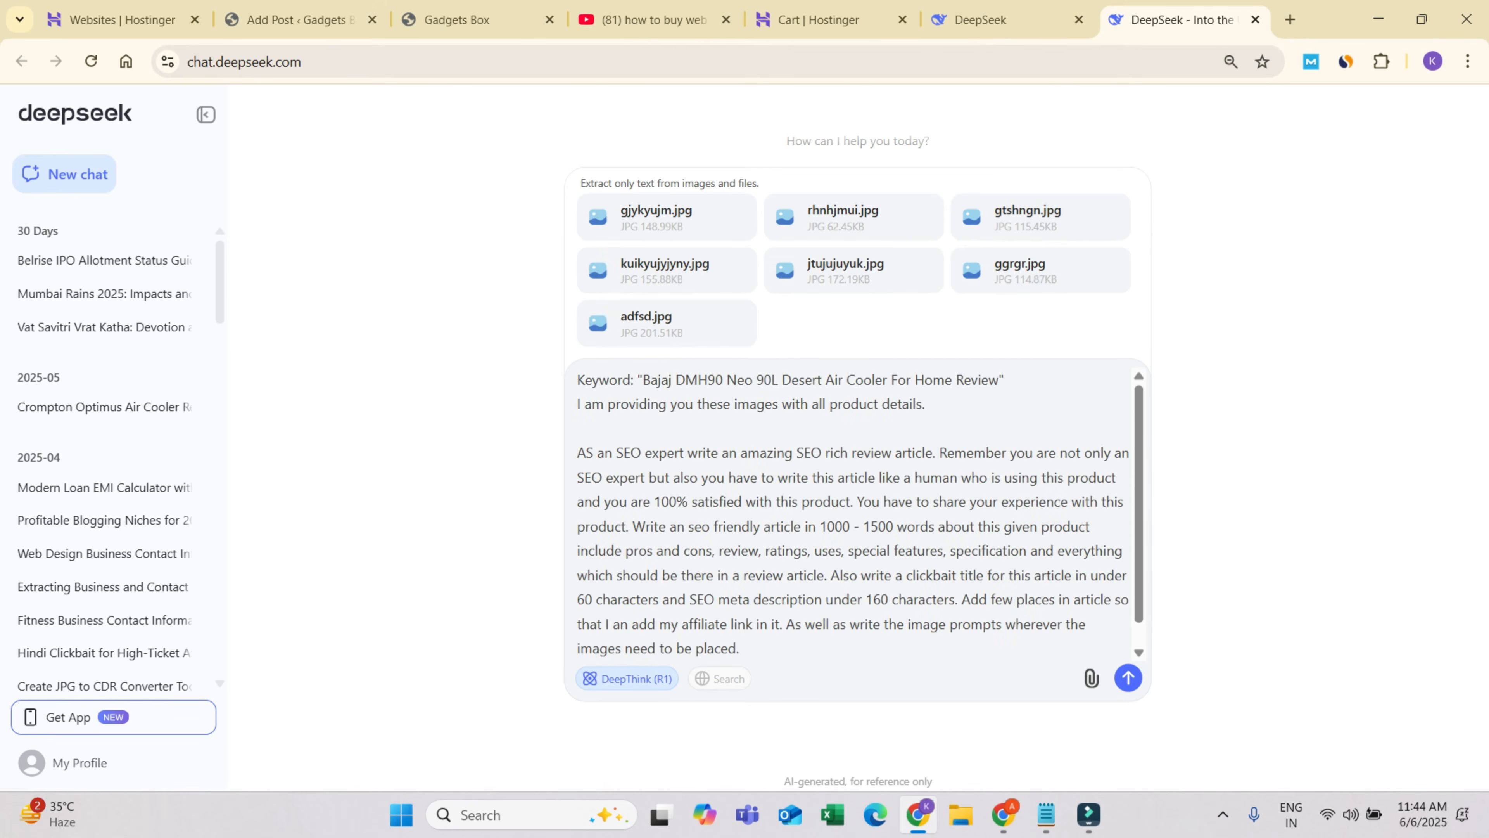
key(ctrl+v)
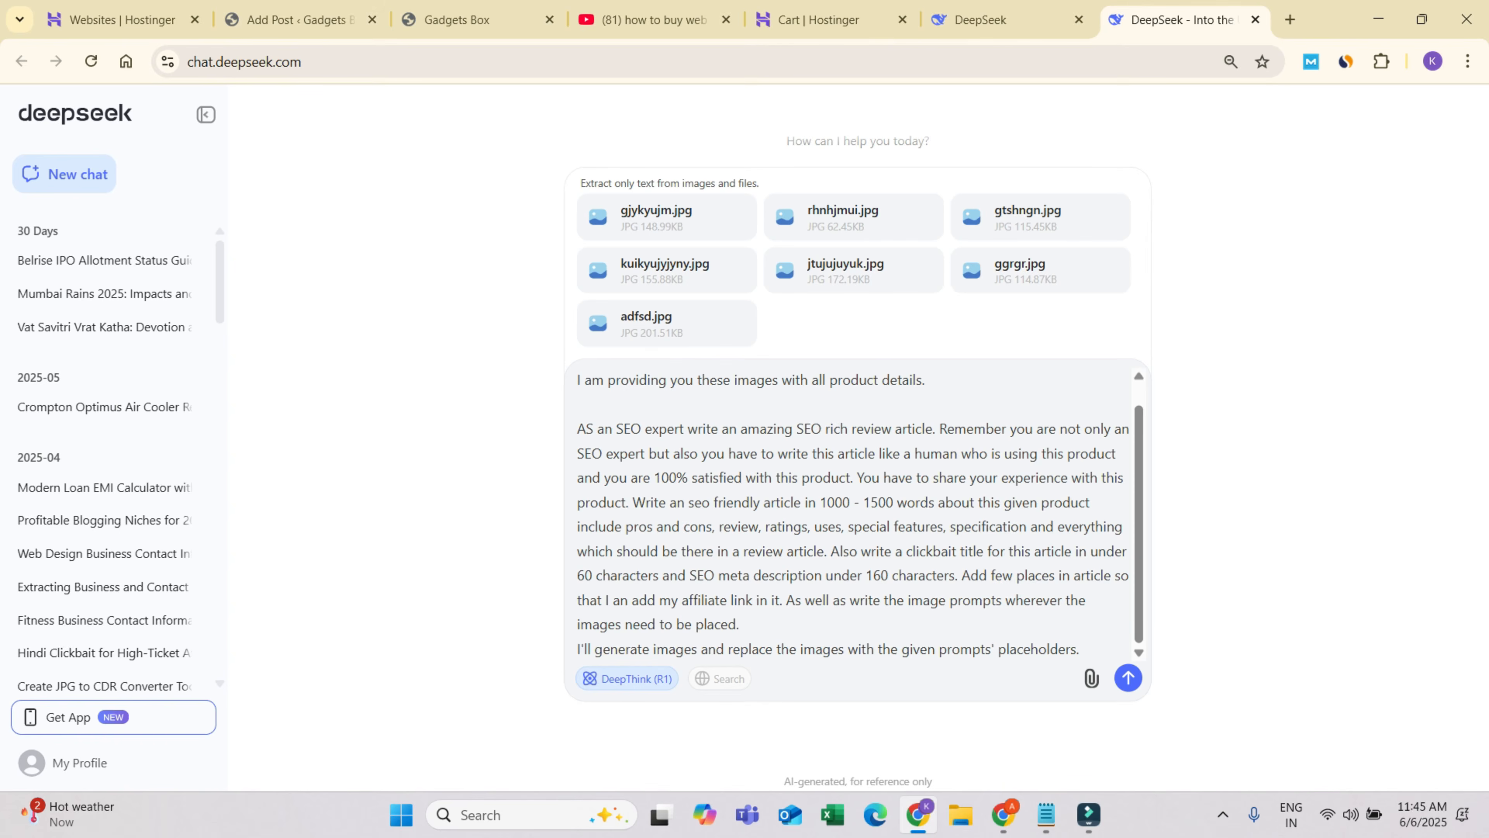
- Examine the prompt's opening instructions about the SEO-rich review article and writing like a human who uses the product
key(ctrl+shift+Left)
key(ctrl+shift+Left)
key(ctrl+shift+Left)
key(ctrl+shift+Left)
key(ctrl+shift+Left)
key(ctrl+shift+Left)
key(ctrl+shift+Left)
key(ctrl+shift+Left)
key(ctrl+shift+Left)
key(ctrl+shift+Left)
key(ctrl+shift+Left)
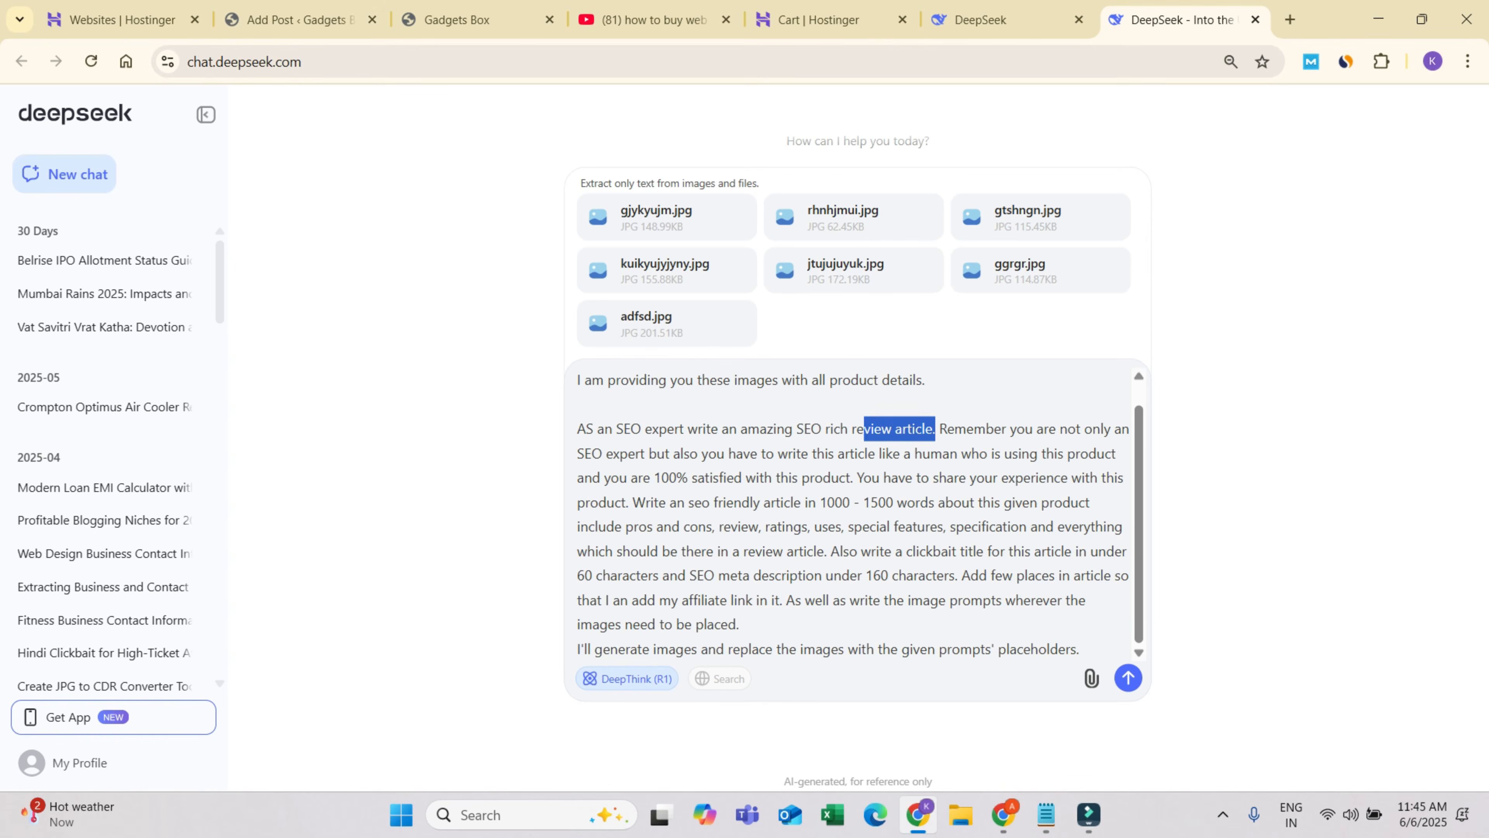
key(shift+Up)
key(shift+Up)
key(shift+Down)
key(shift+Down)
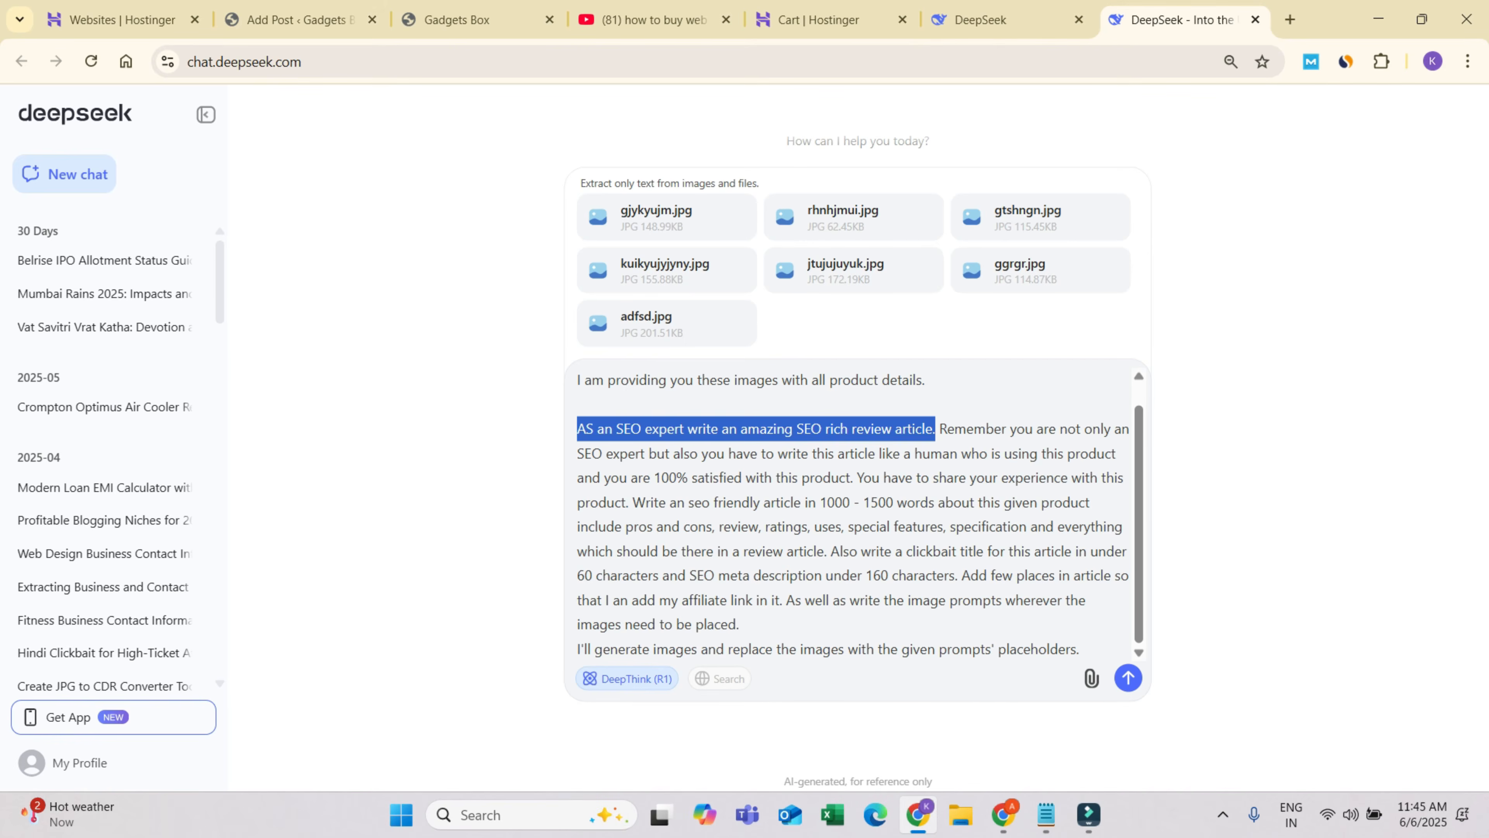
click(925, 428)
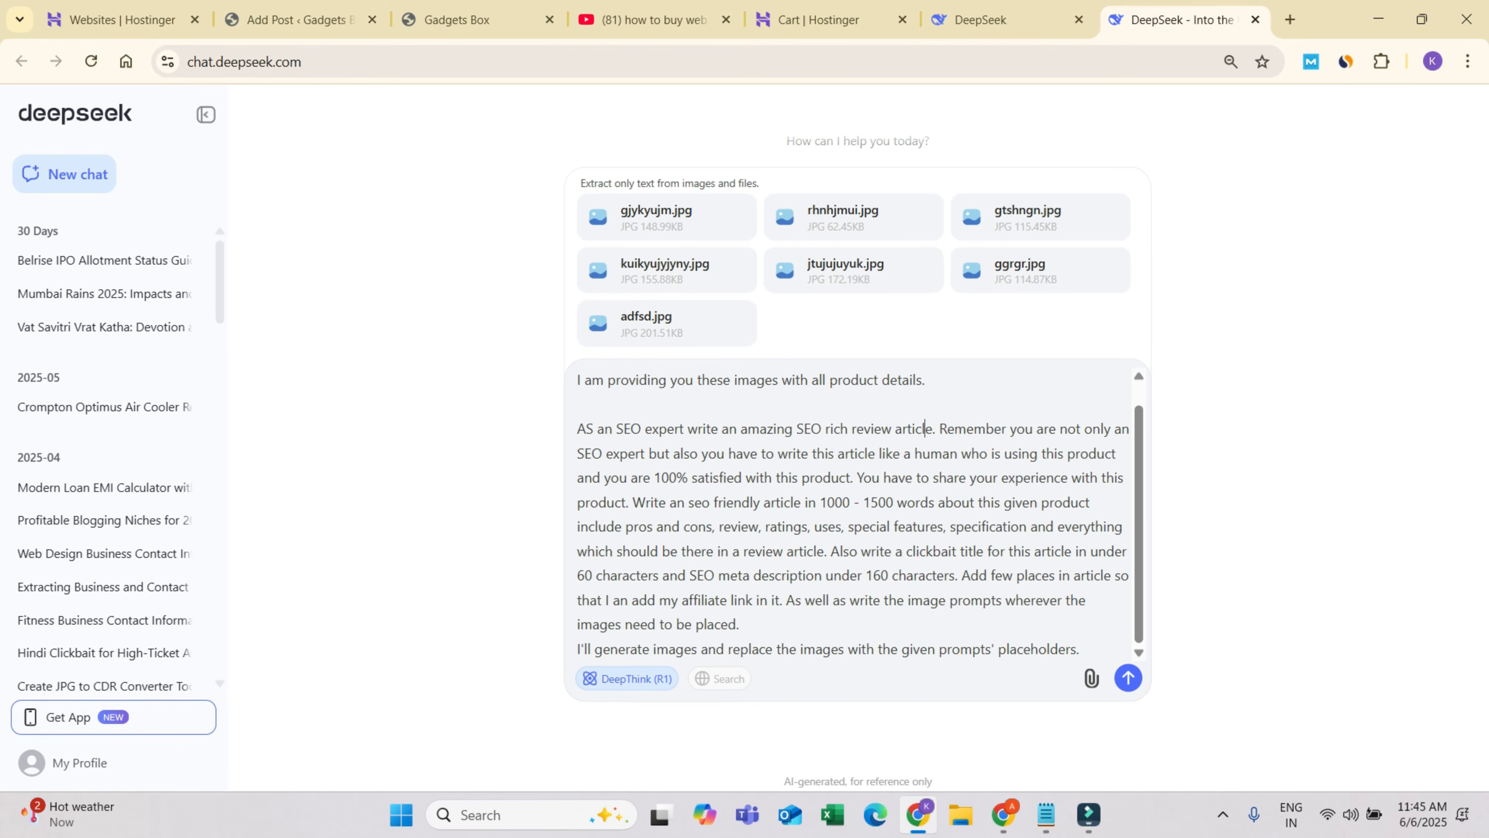
drag(938, 428, 1117, 453)
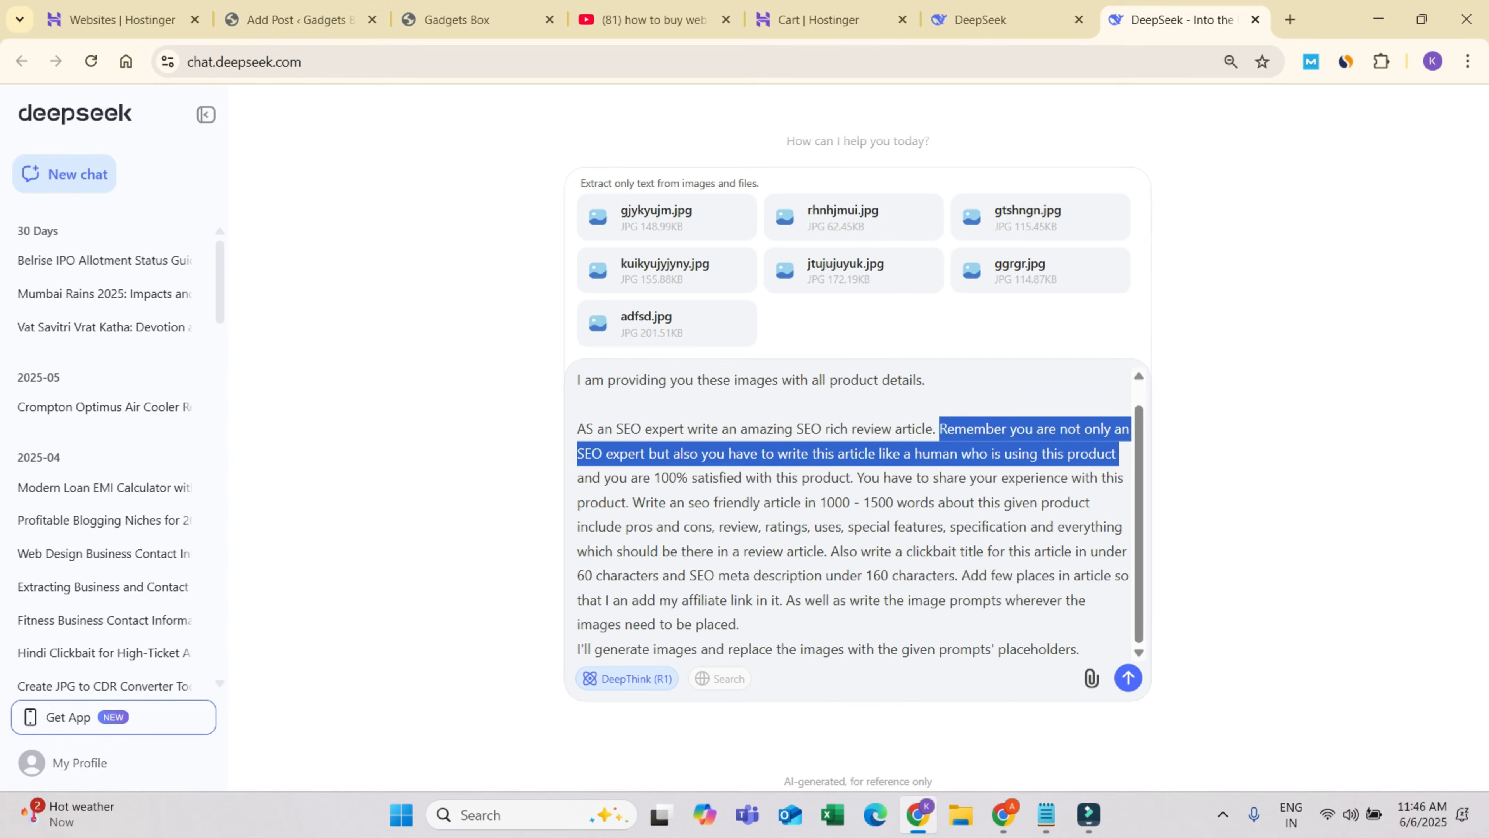
- Correct the prompt's affiliate-link sentence to read "so that I can add my affiliate link in it" and review the remaining prompt text
click(613, 600)
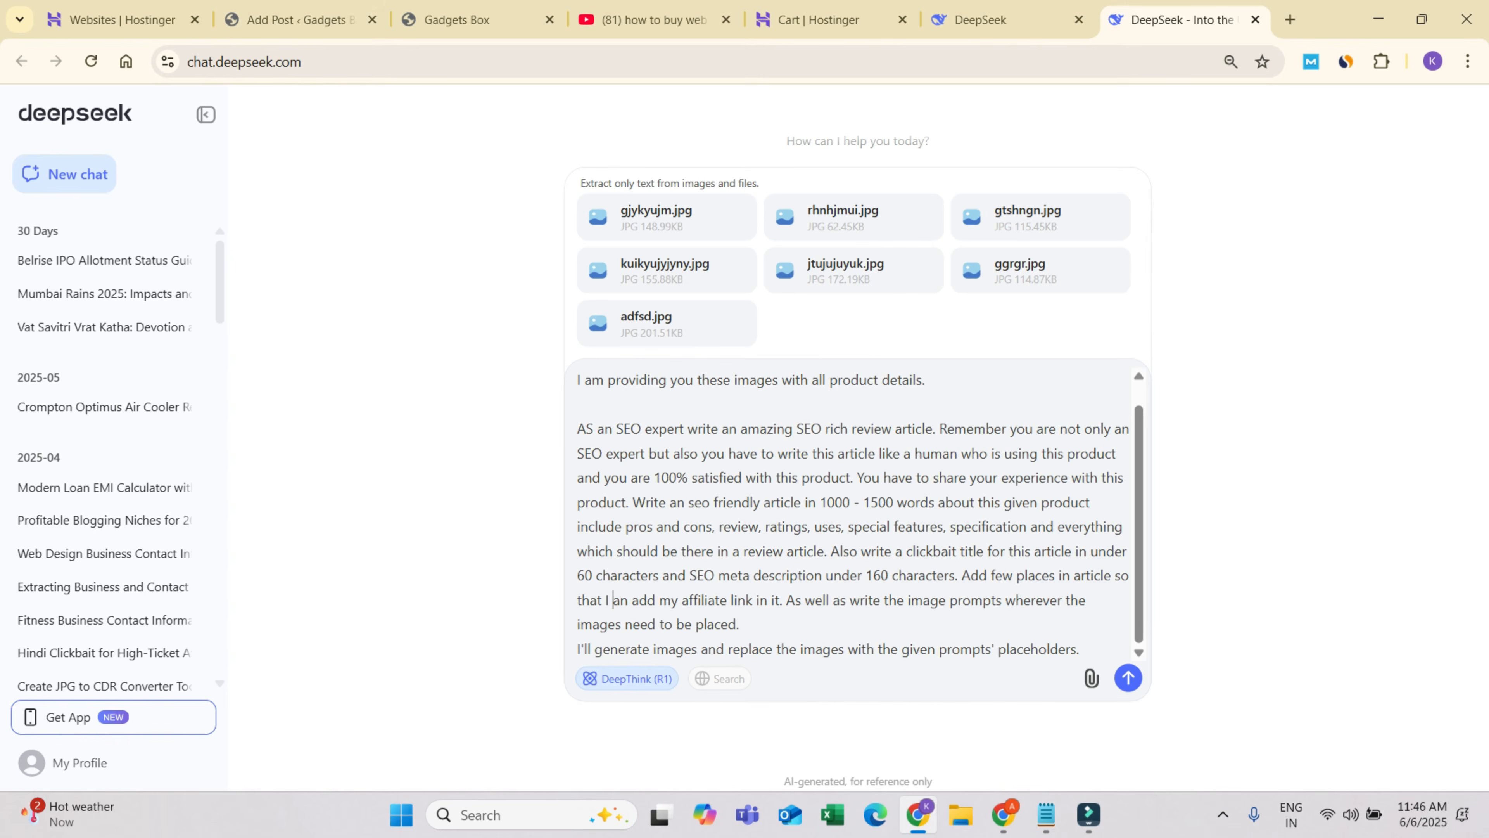
text(c)
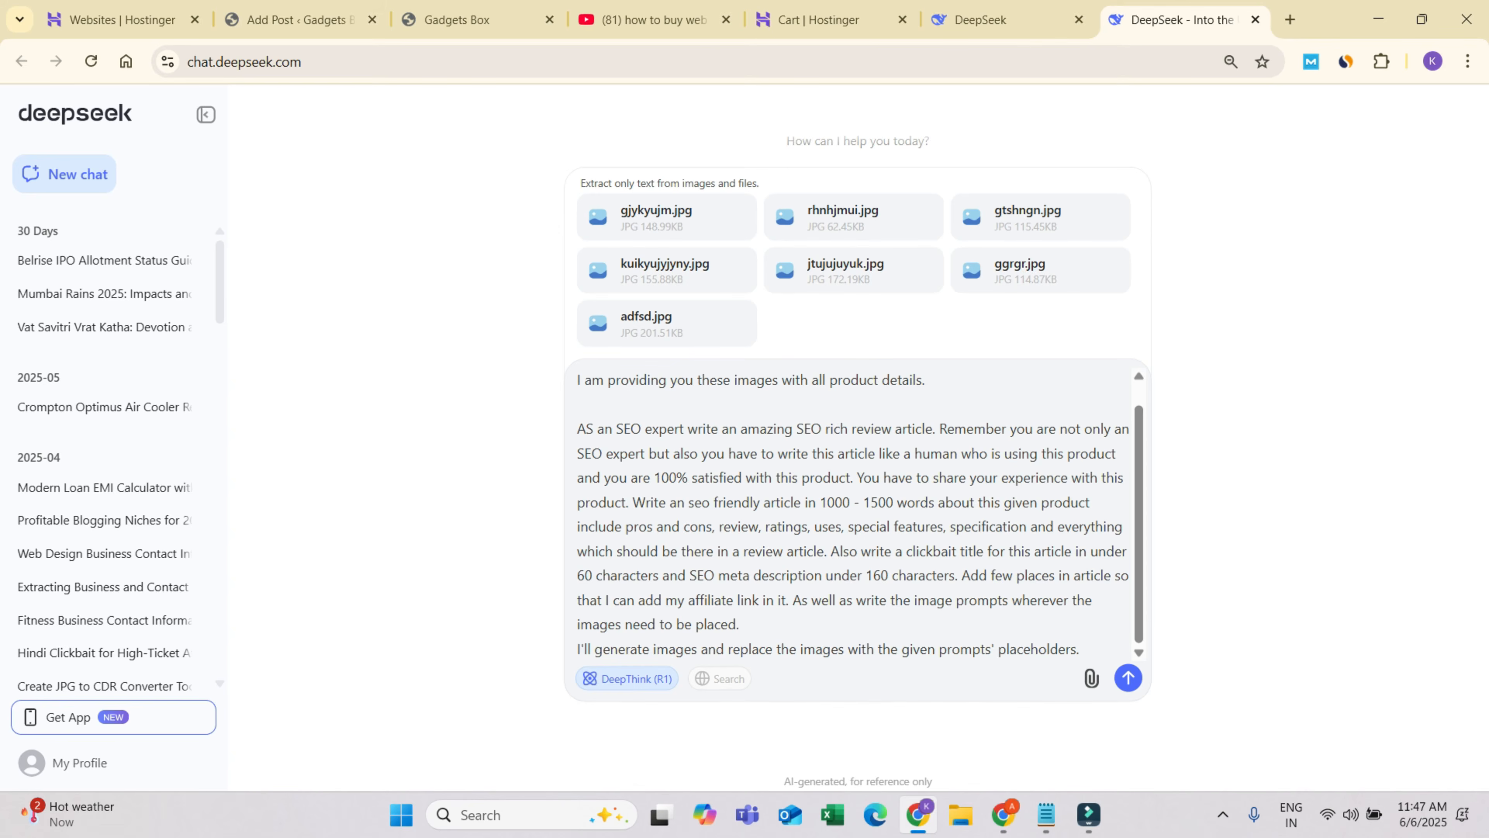
mouse_move(578, 648)
mouse_down()
mouse_move(1066, 648)
mouse_move(578, 648)
mouse_up()
click(1079, 647)
drag(998, 648, 1078, 648)
click(1069, 648)
scroll(854, 511, up, 1)
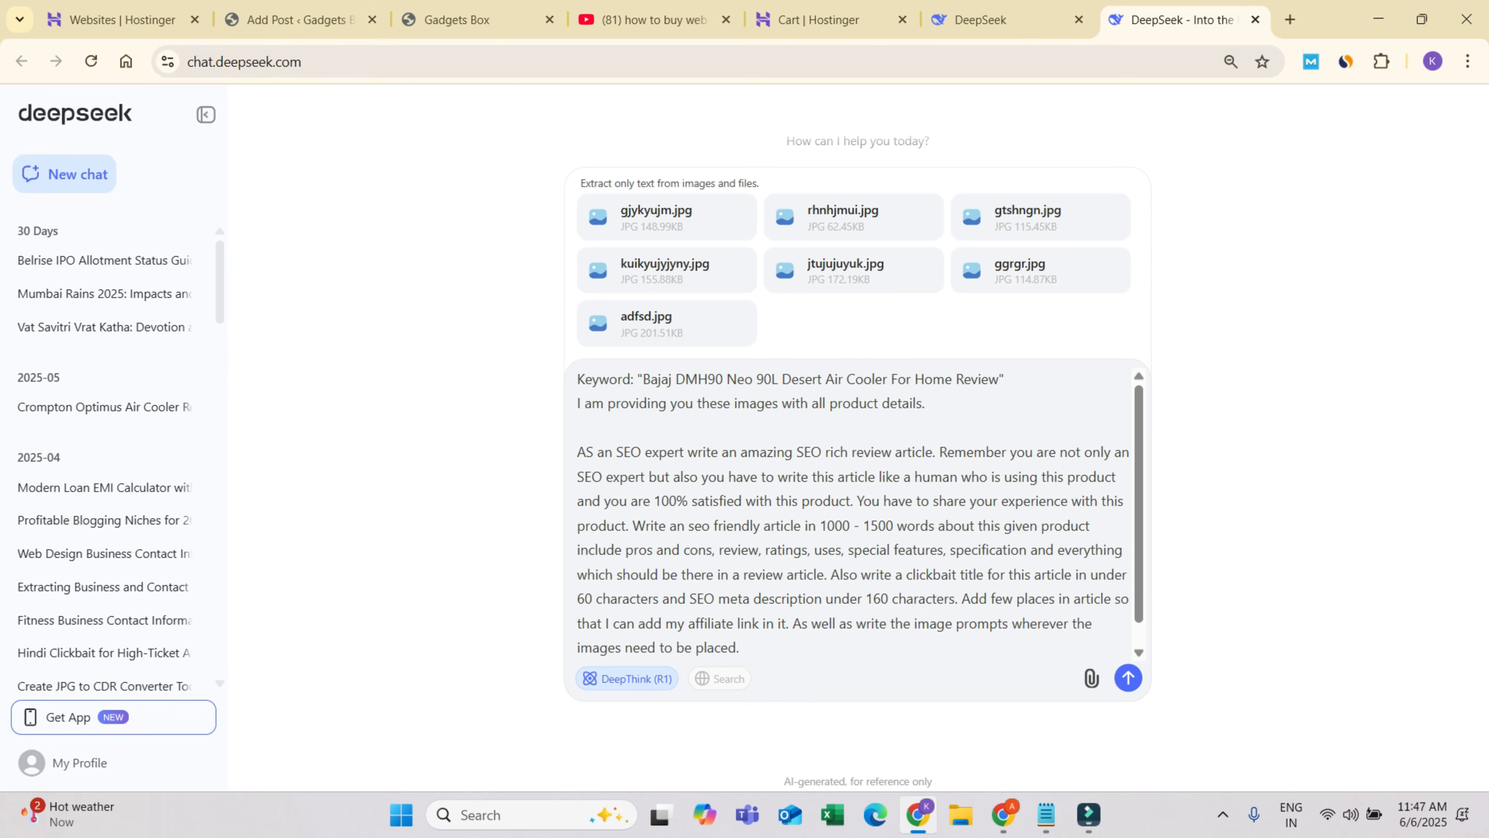
drag(654, 500, 1096, 478)
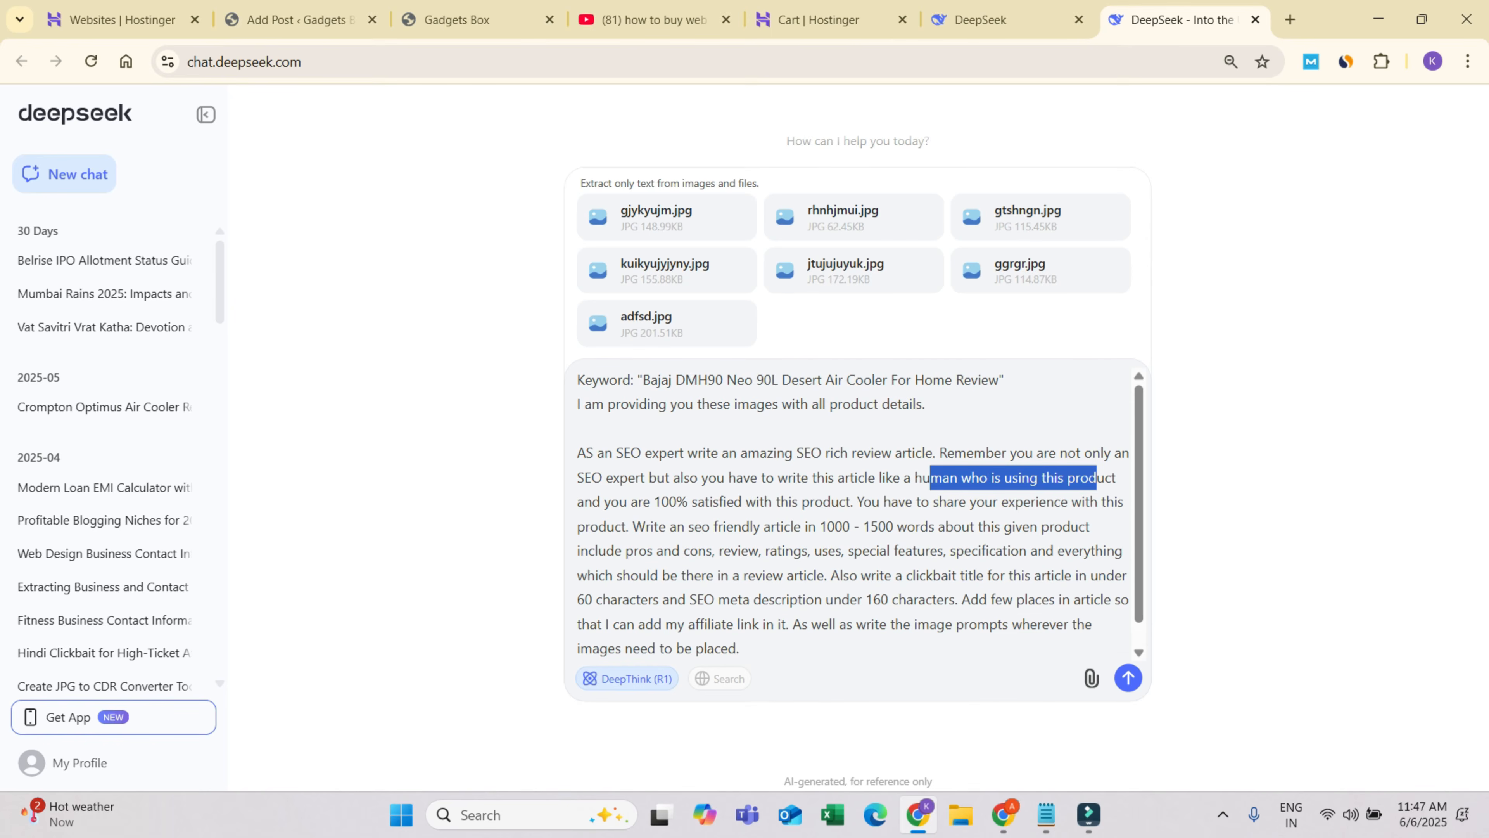
- Copy the entire prompt text and submit it to DeepSeek with the seven attached product images
click(847, 624)
key(ctrl+a)
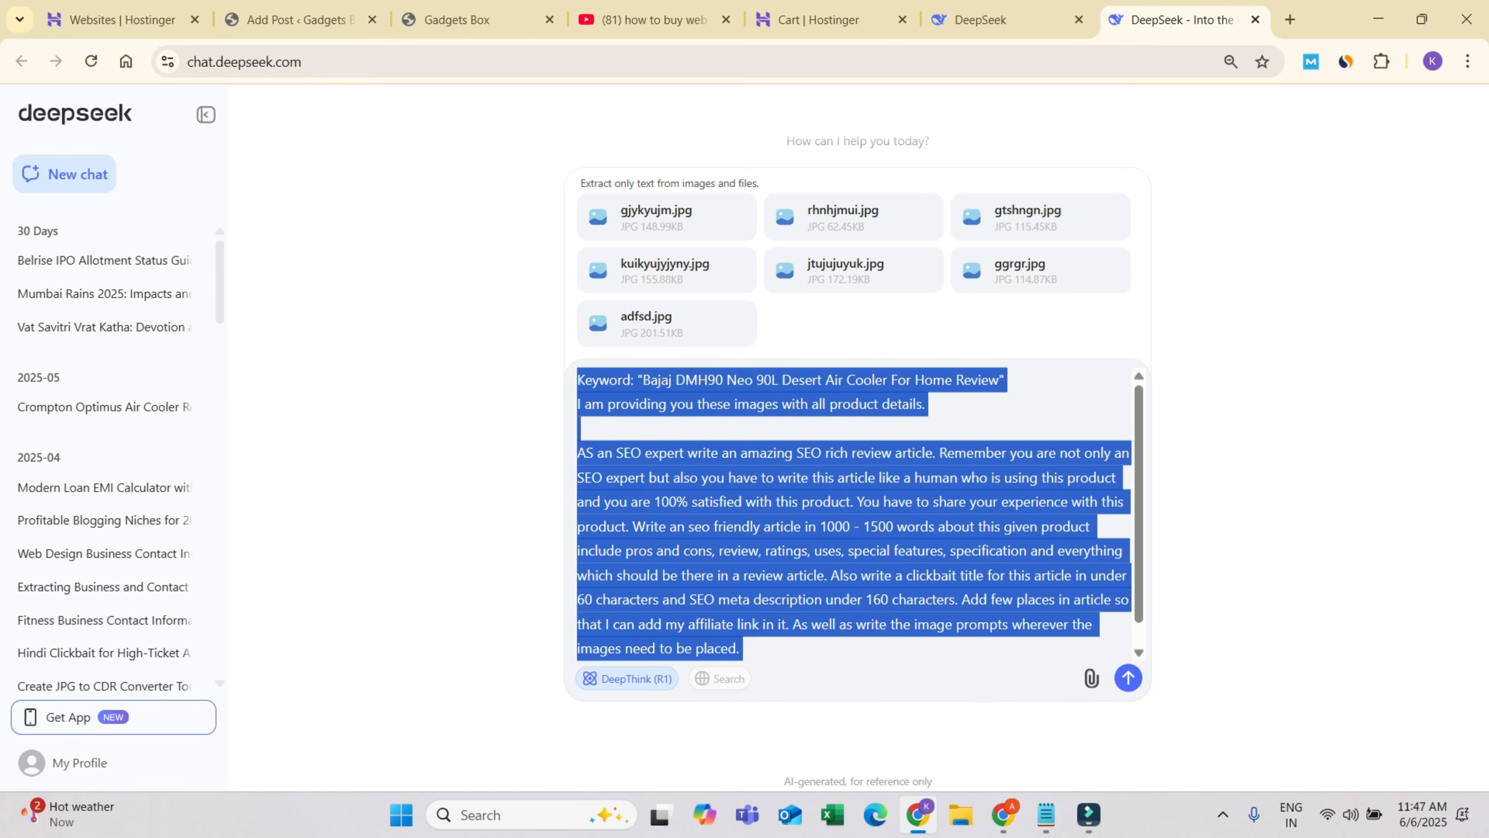
key(Return)
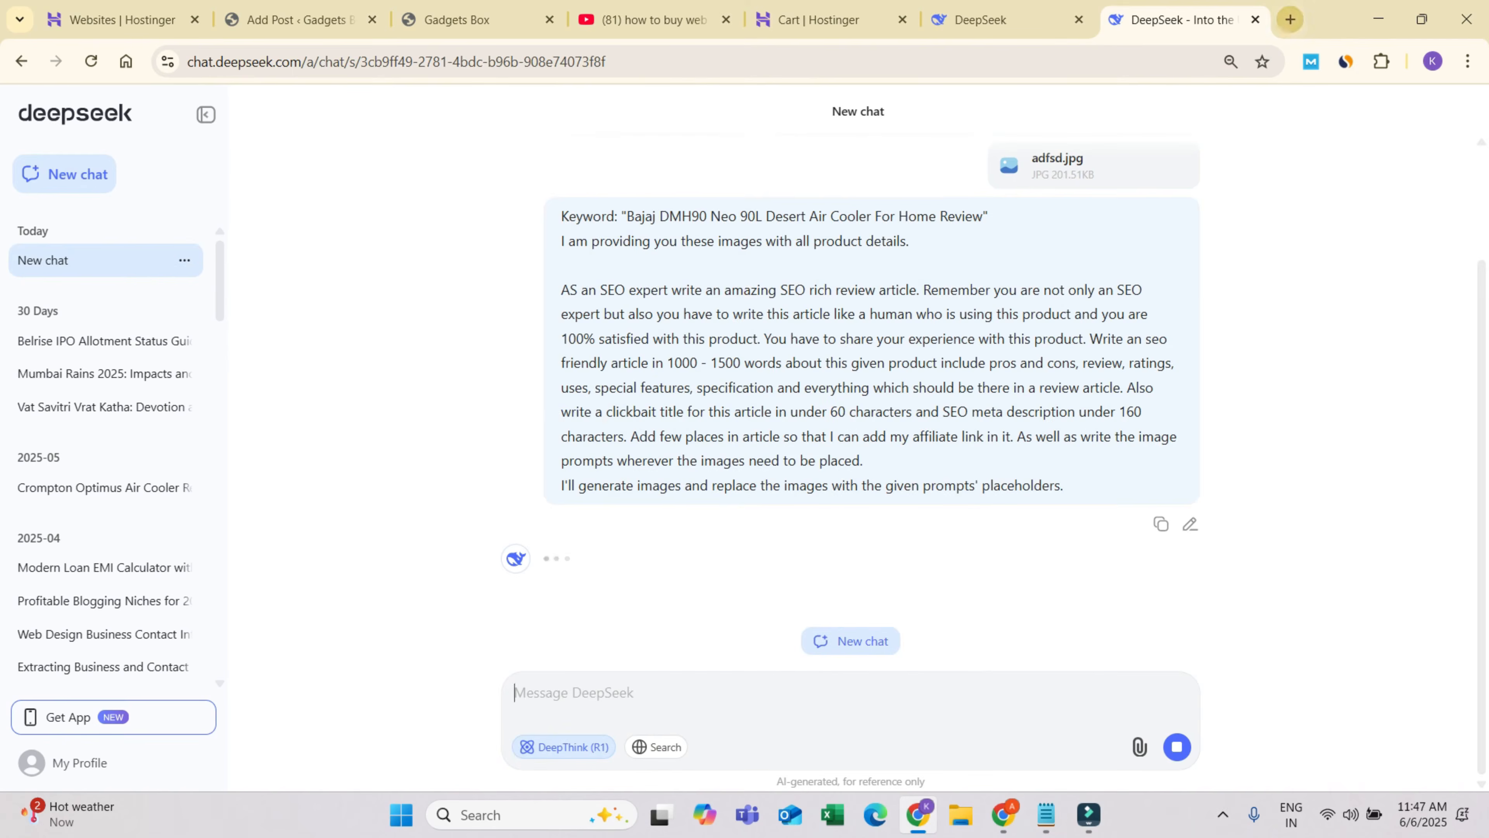
- Open ChatGPT in a new browser tab and paste the Bajaj air cooler review prompt into its message
click(1290, 20)
text(cha)
key(Return)
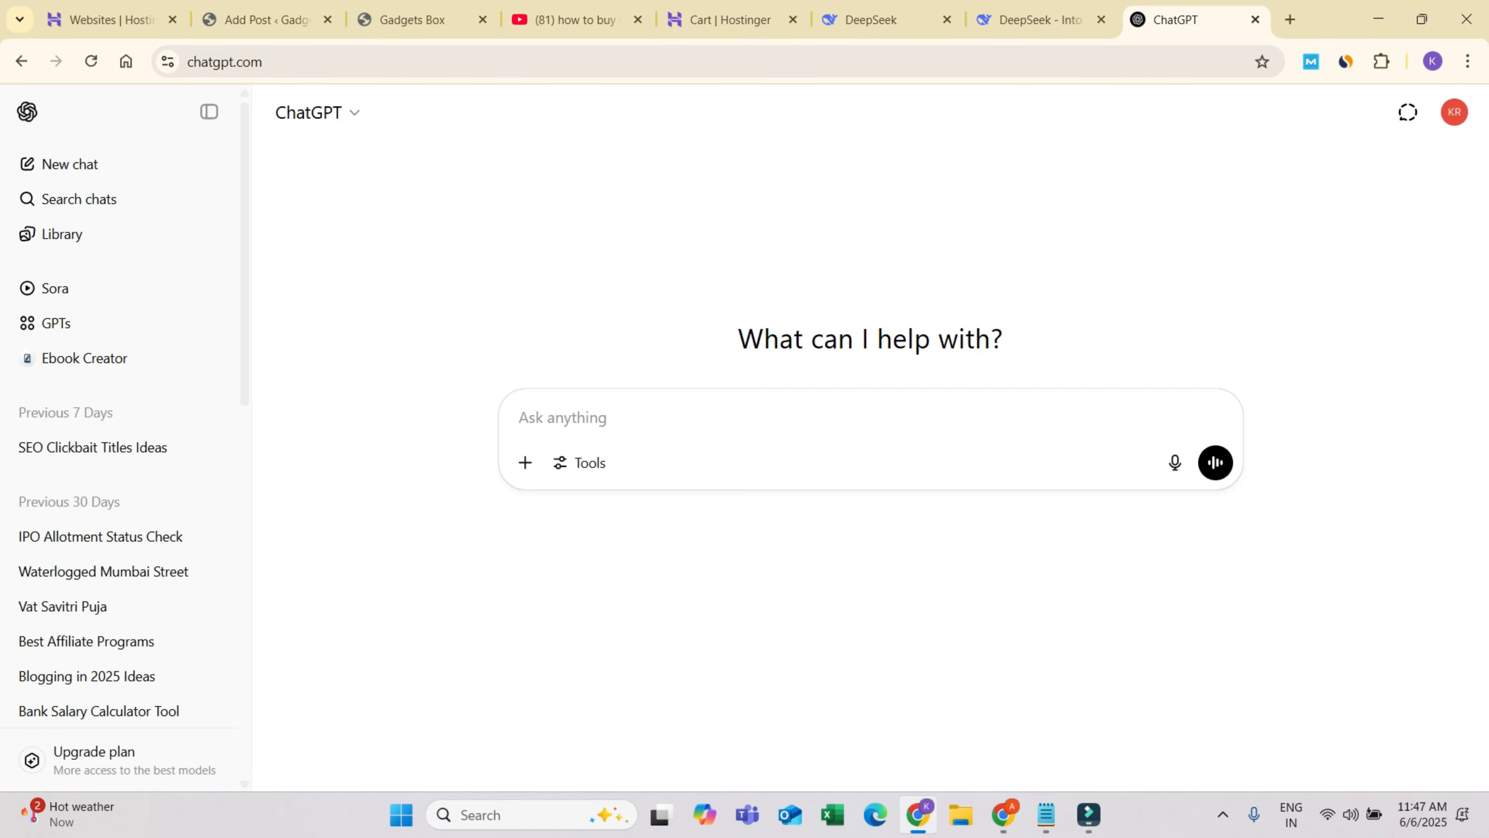
key(ctrl+v)
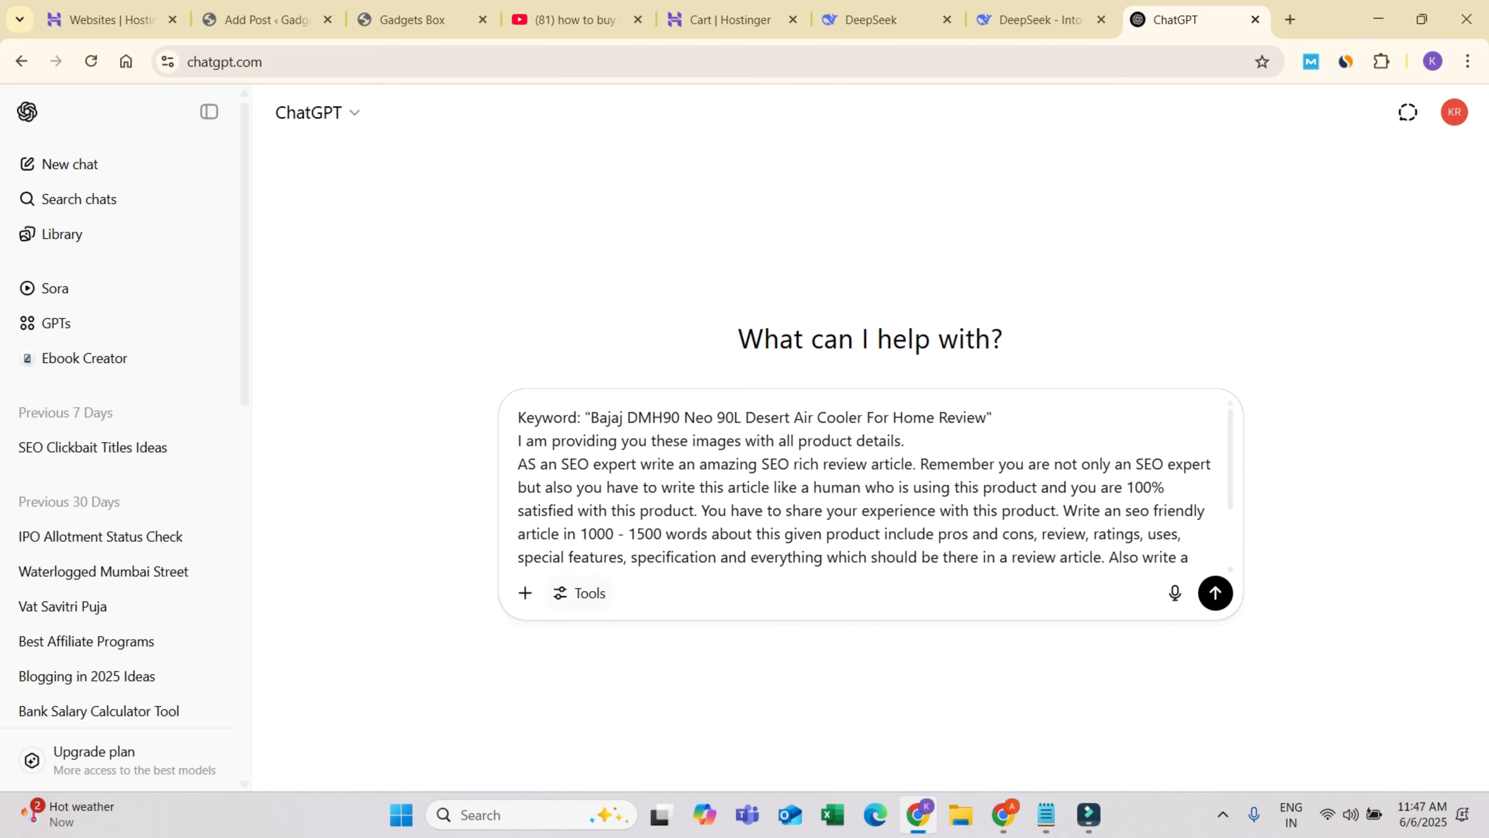
- Attach the seven product JPG snips from Downloads, gjykyujm through adfsd, to the ChatGPT message
click(525, 593)
click(592, 636)
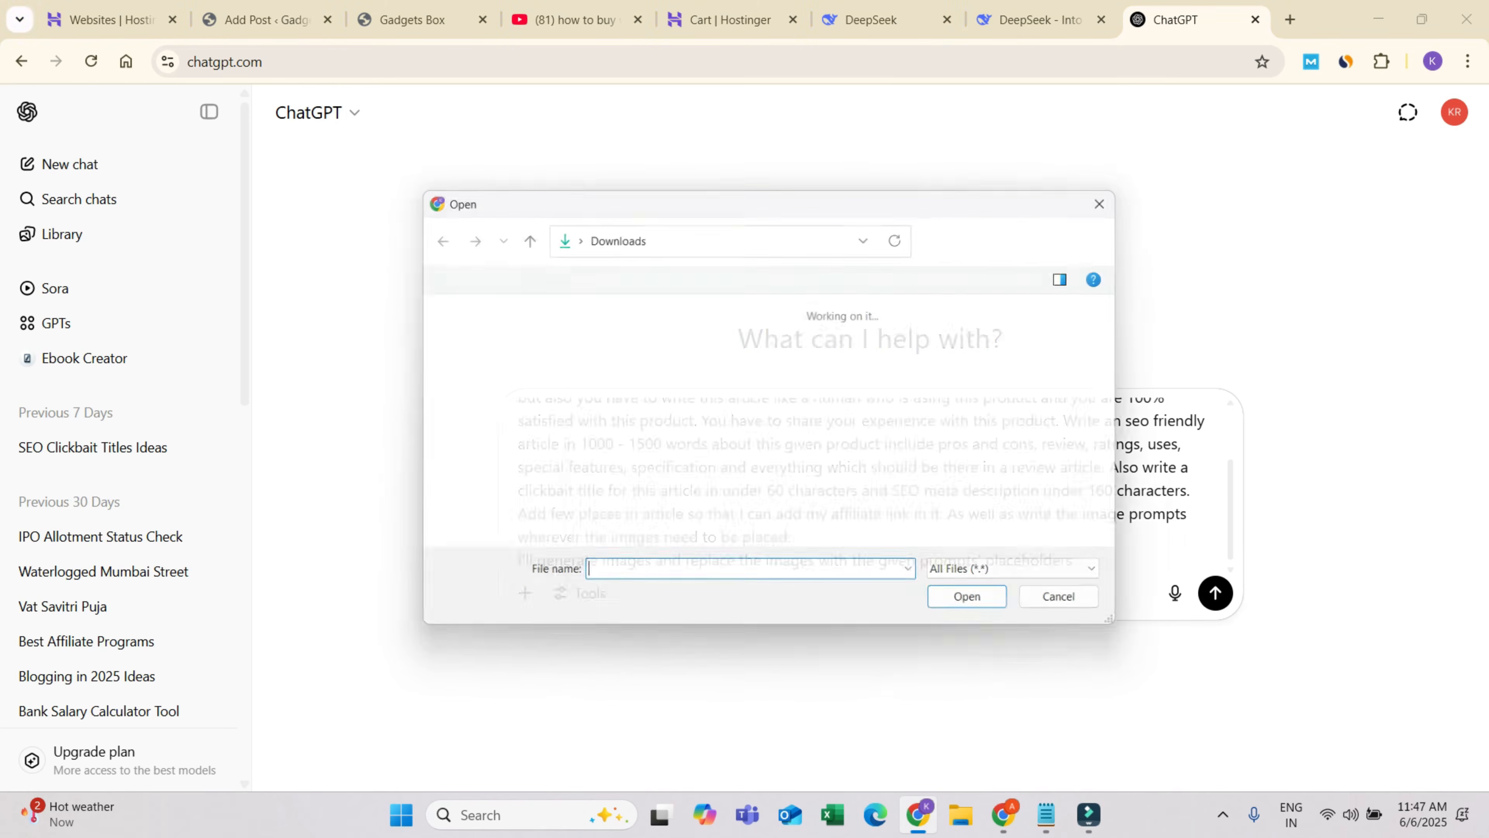
click(616, 367)
shift+click(617, 478)
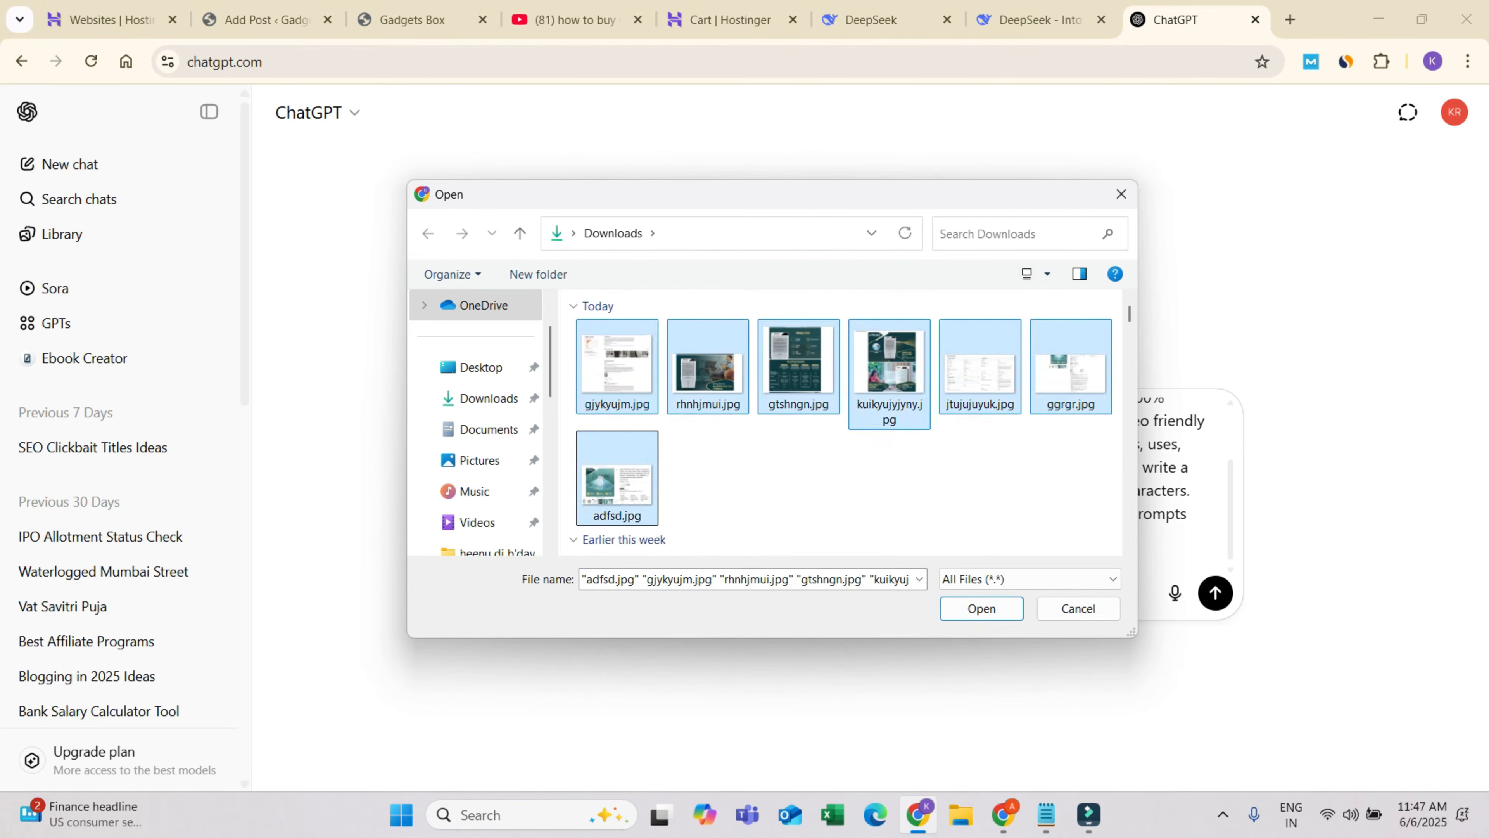
click(981, 608)
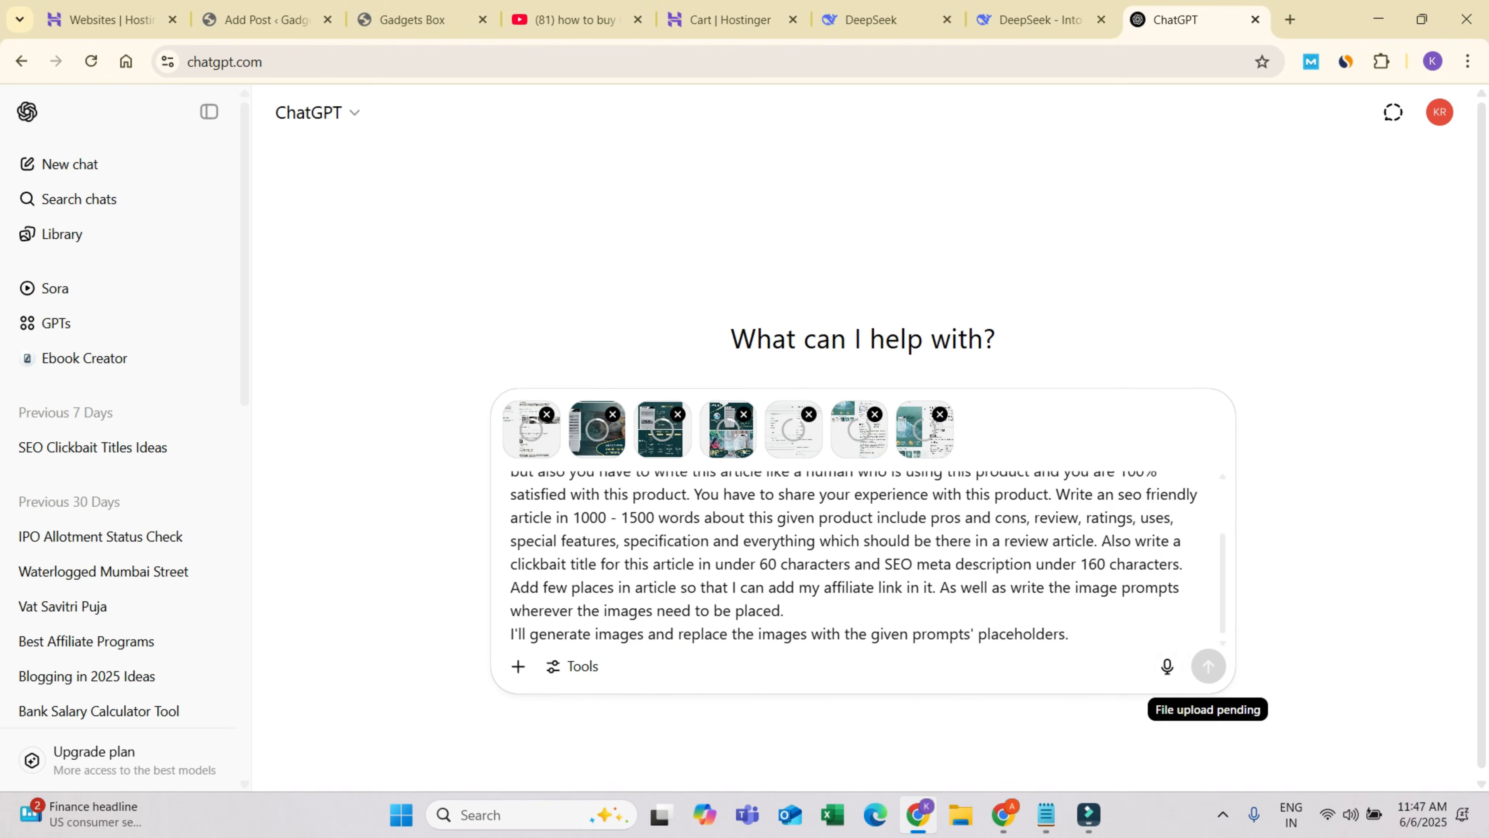
- Switch back to the DeepSeek chat and check the progress of its reply to the submitted prompt
click(1032, 20)
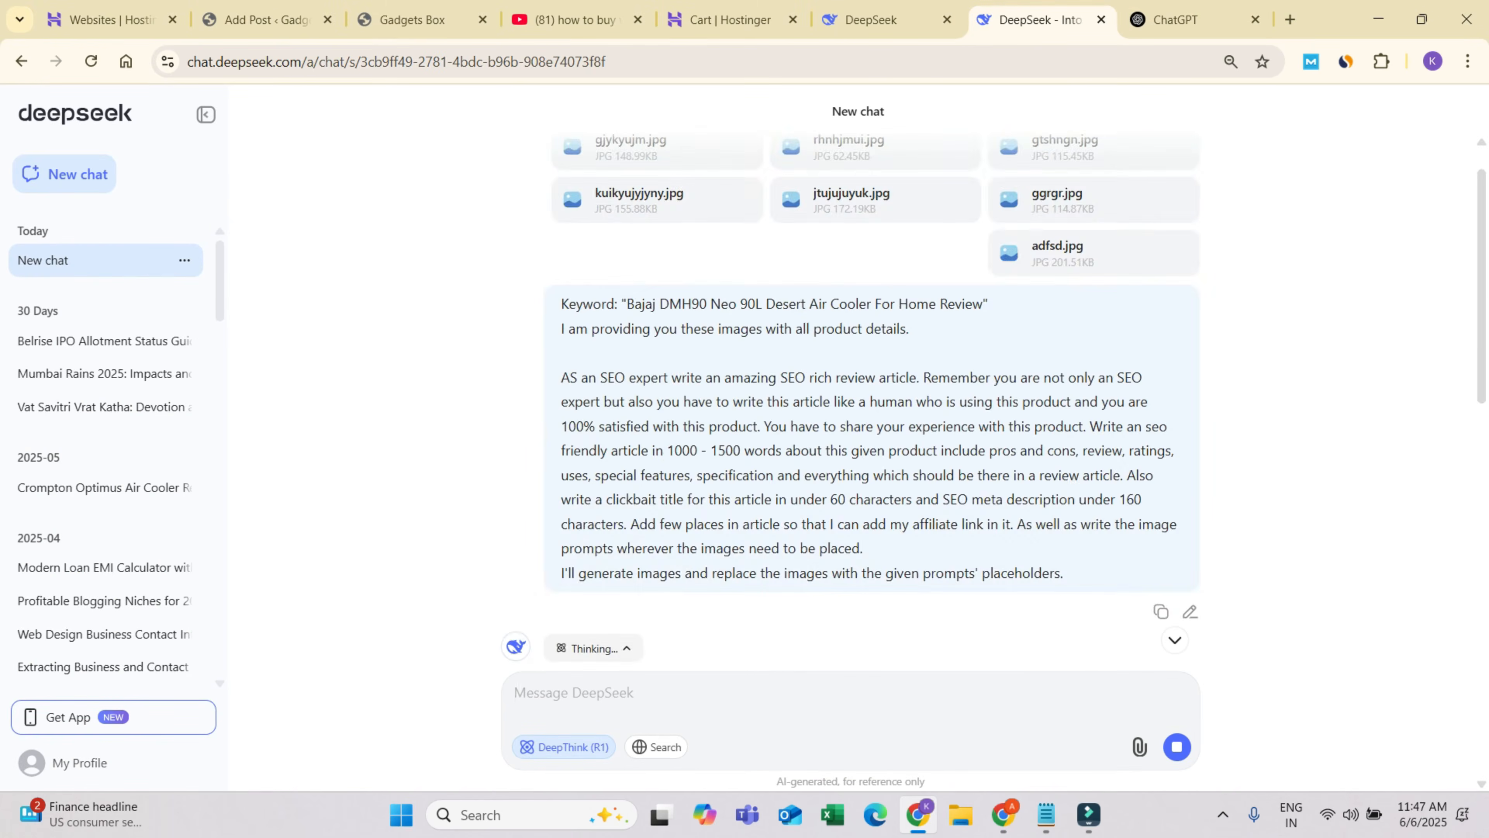
scroll(871, 438, down, 2)
scroll(871, 438, up, 3)
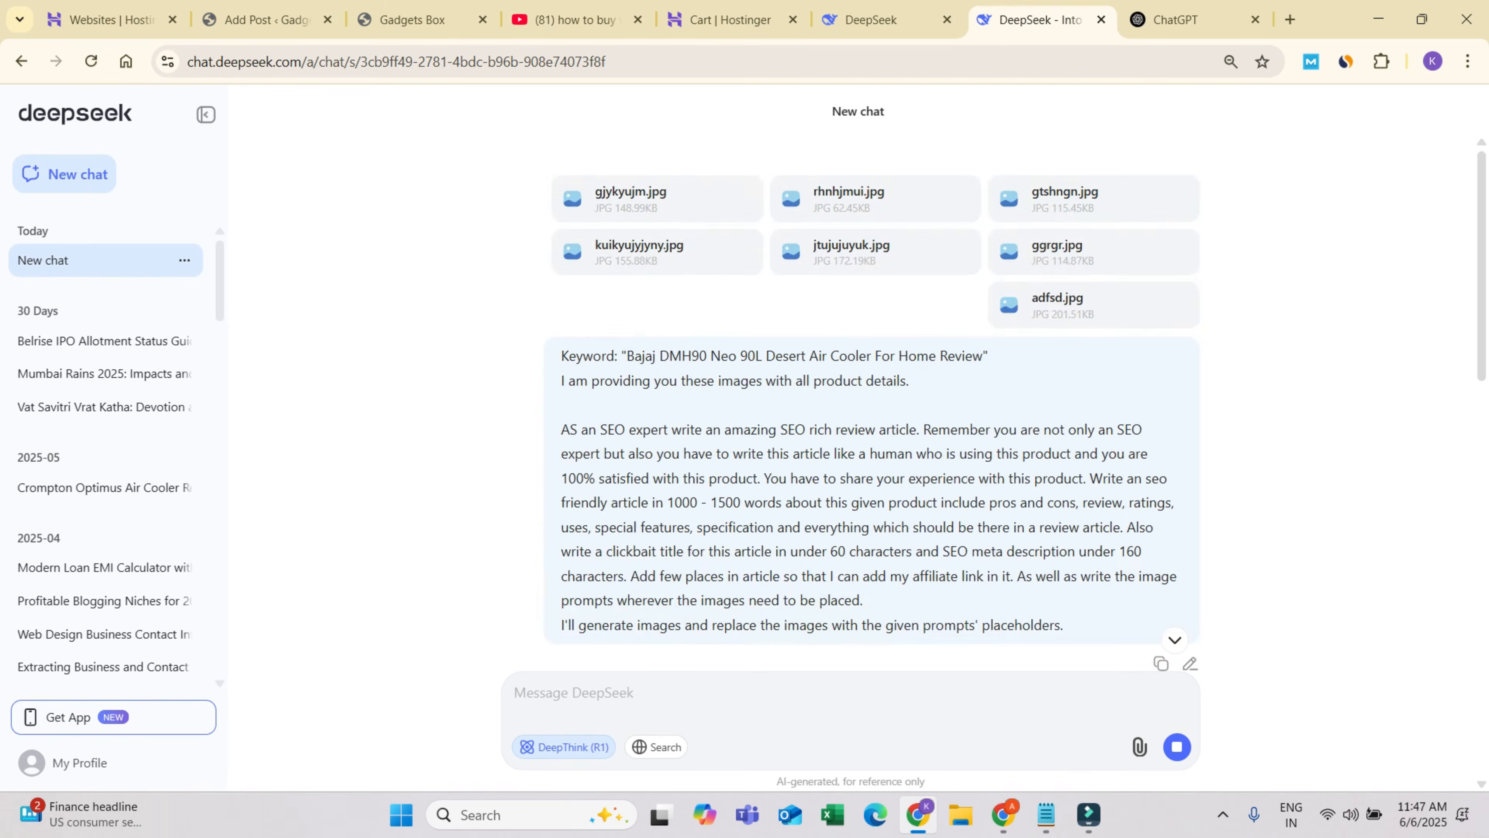
scroll(871, 437, down, 5)
scroll(871, 437, down, 5)
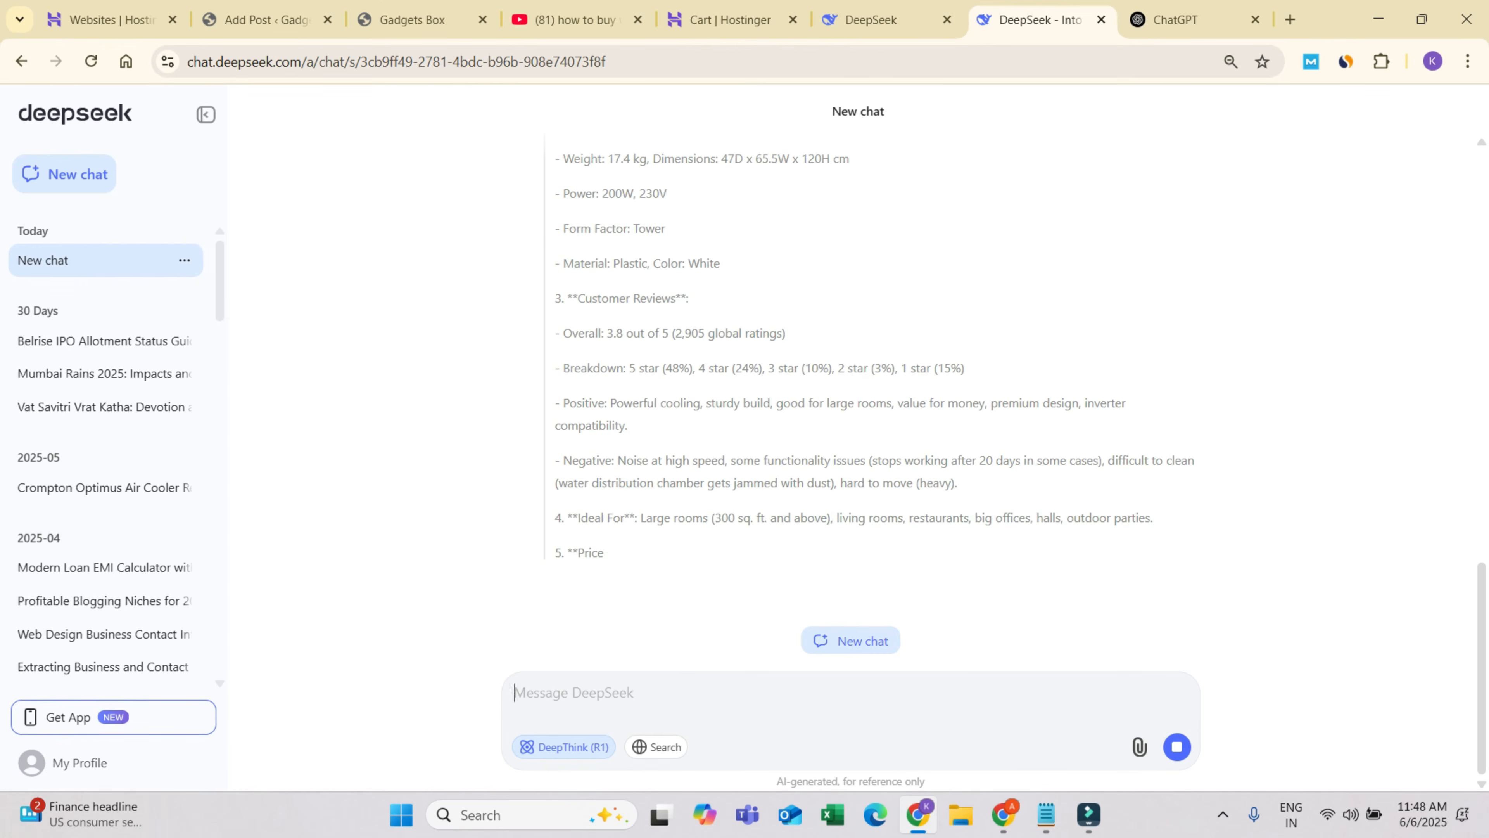
- Switch to ChatGPT, submit the review prompt with its attached images, and retry generating the response
click(1175, 20)
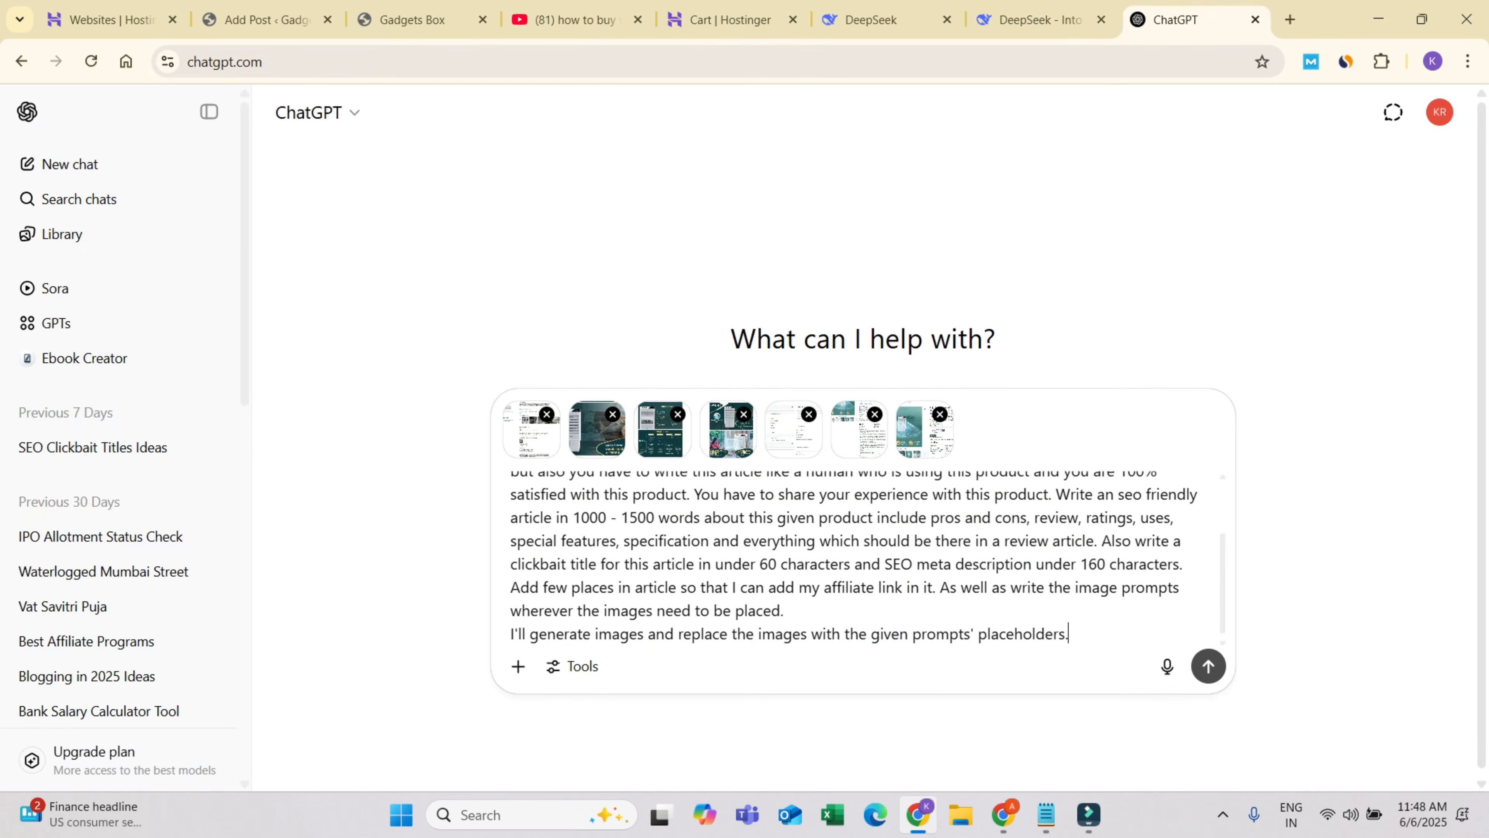
key(Return)
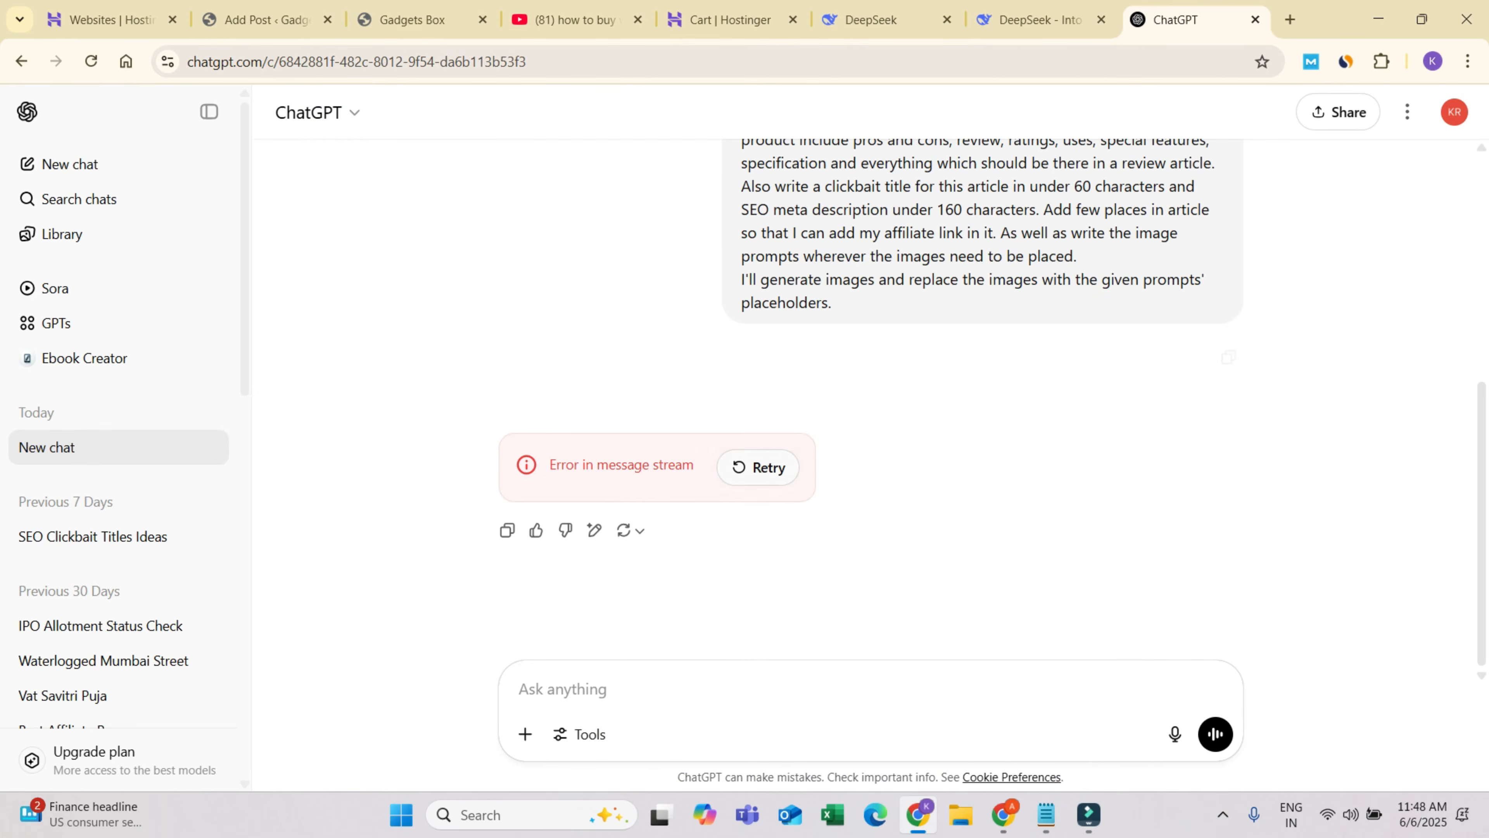
click(758, 467)
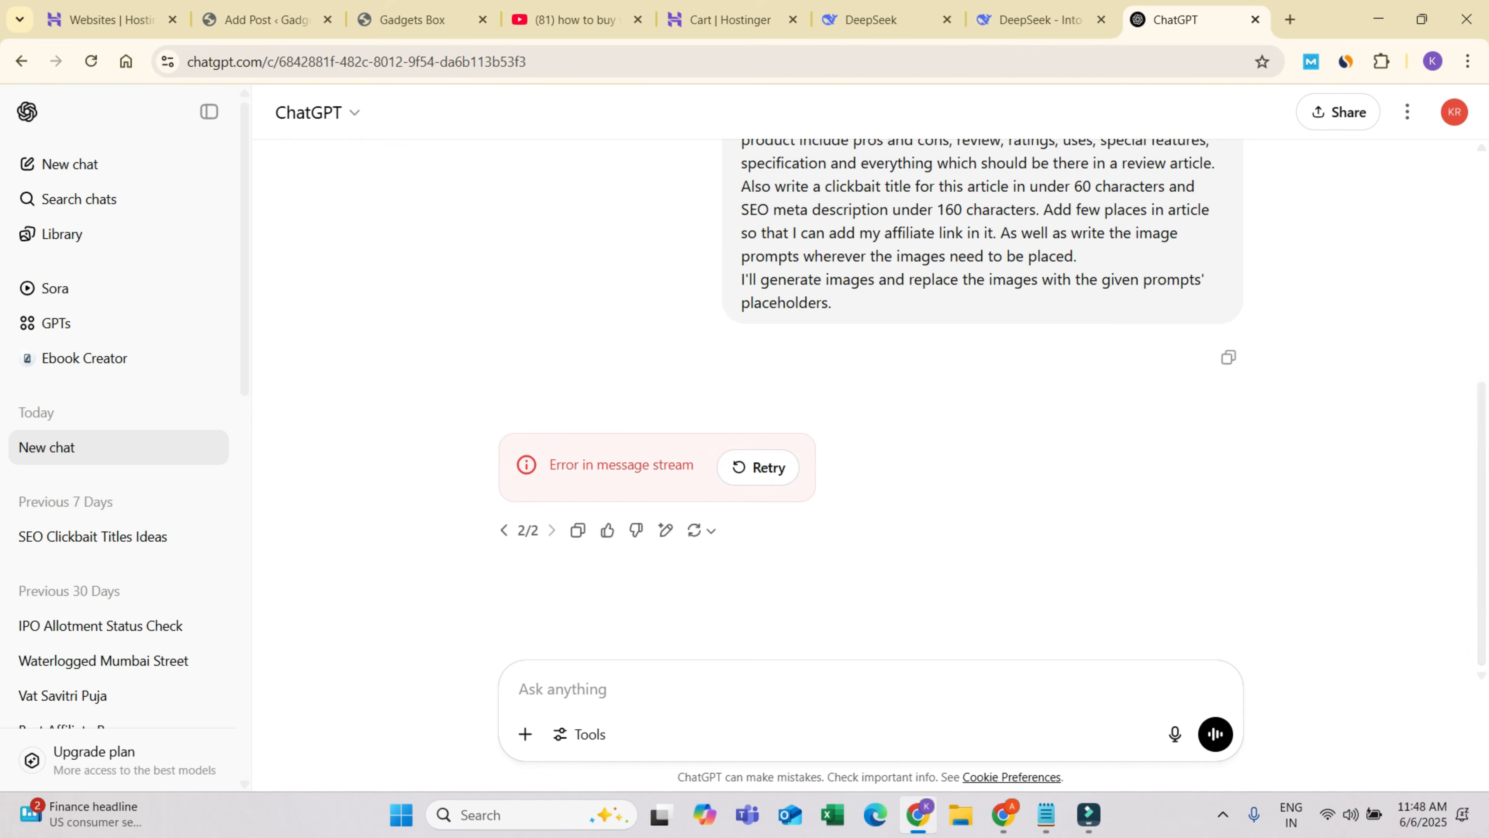
- Switch to DeepSeek and examine the generated article's clickbait title, SEO meta description, introduction and first affiliate link placeholder
click(1032, 19)
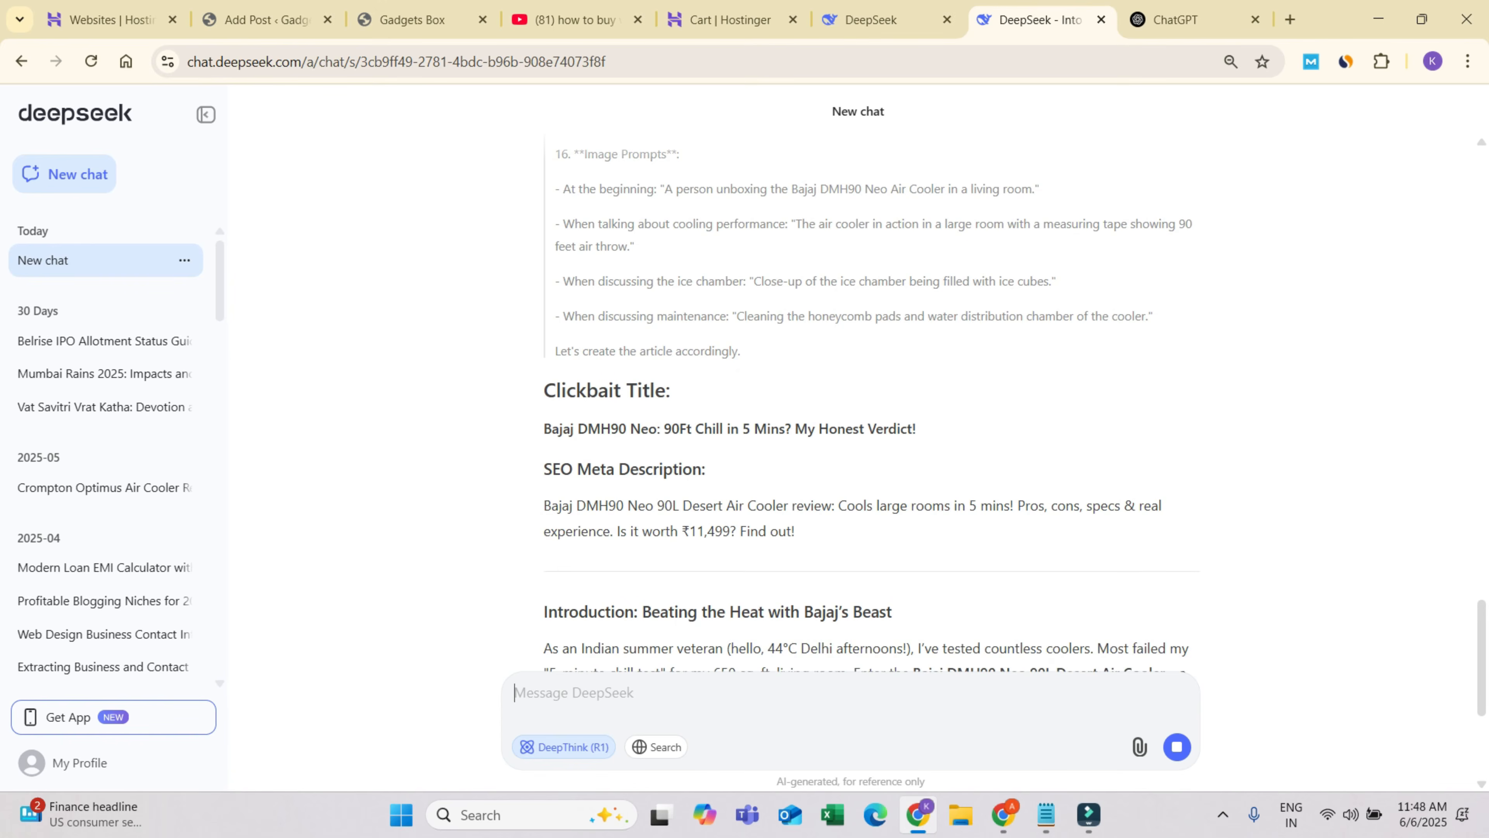
drag(868, 429, 917, 429)
click(917, 429)
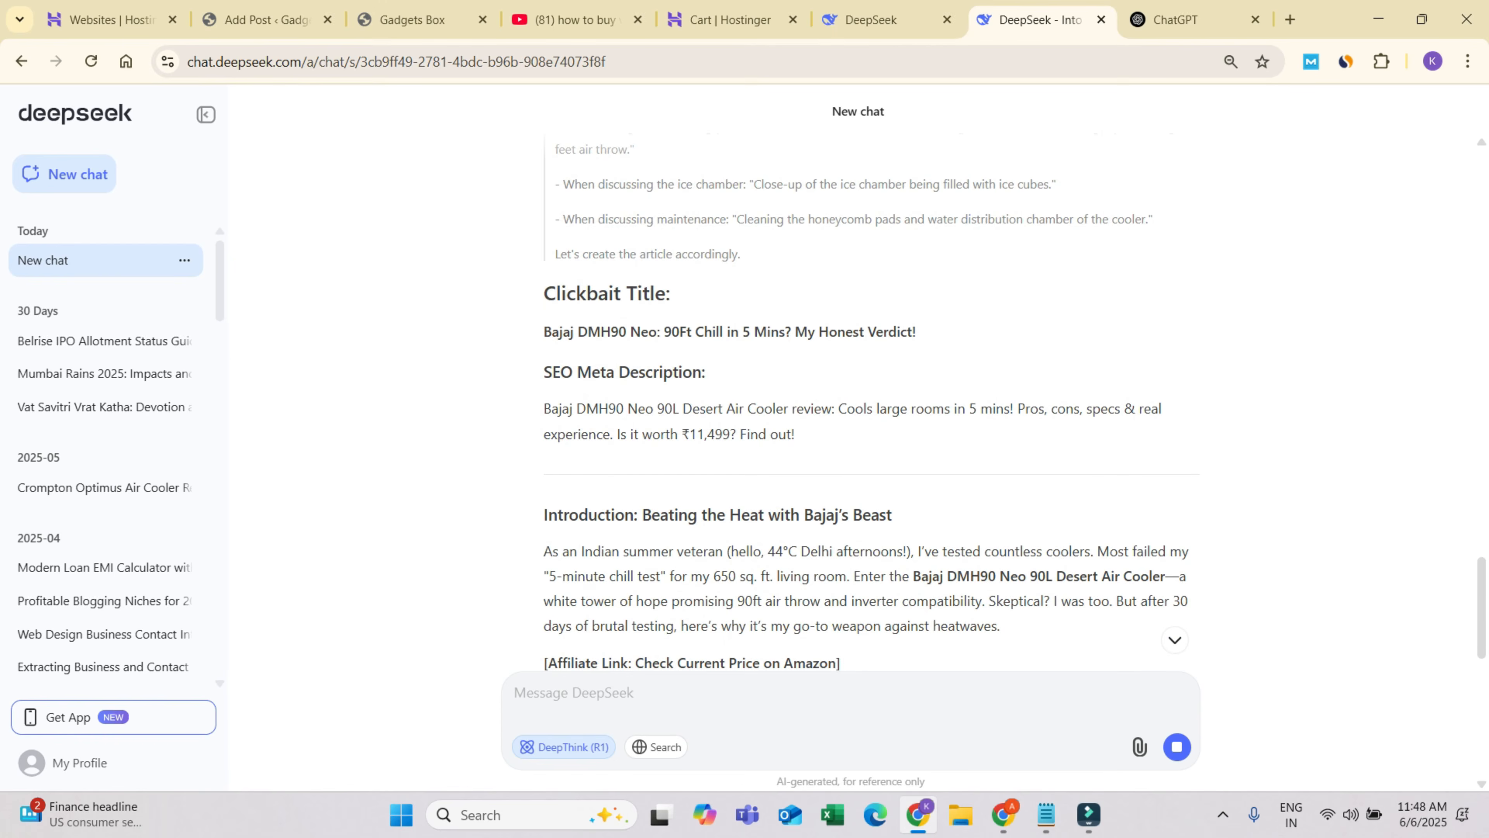
drag(646, 408, 558, 408)
scroll(558, 408, down, 2)
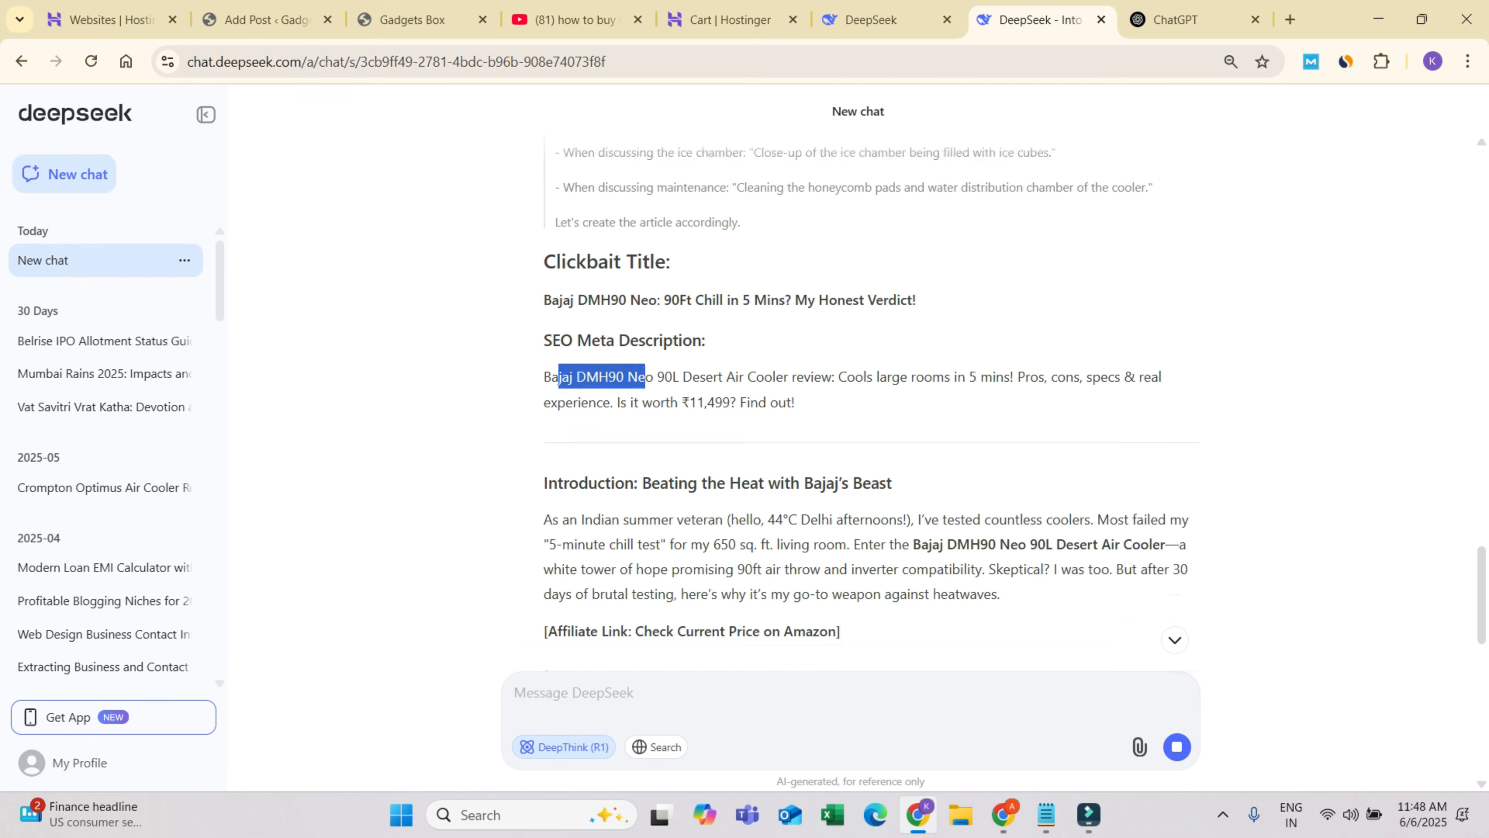
scroll(870, 402, down, 4)
scroll(870, 402, up, 3)
drag(547, 372, 841, 371)
scroll(871, 402, down, 2)
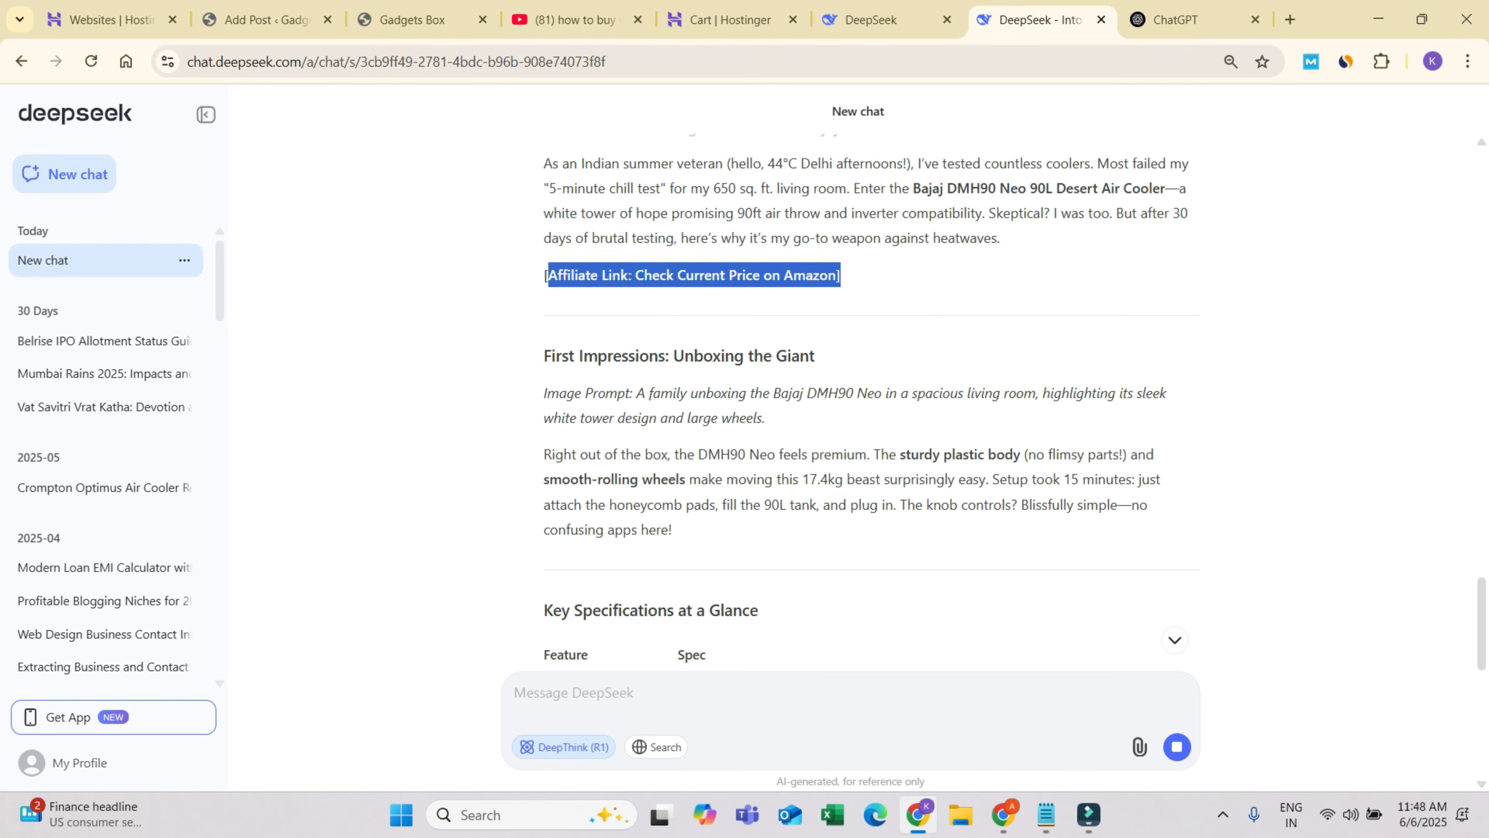
- Examine the article from the unboxing image prompt through the specifications table, performance section and final verdict
drag(543, 393, 766, 417)
scroll(766, 418, down, 2)
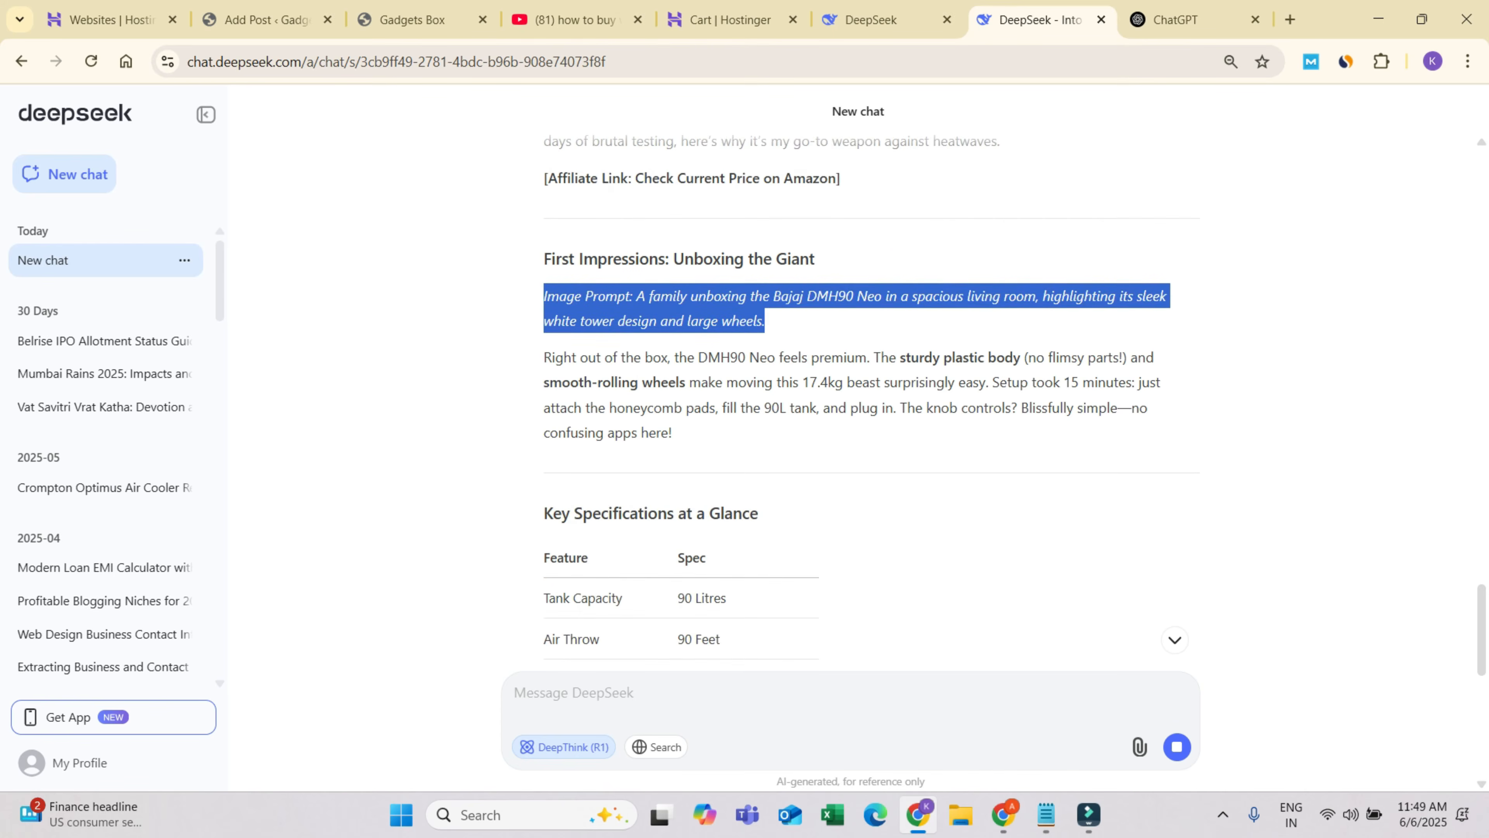
drag(544, 357, 672, 432)
scroll(672, 432, down, 6)
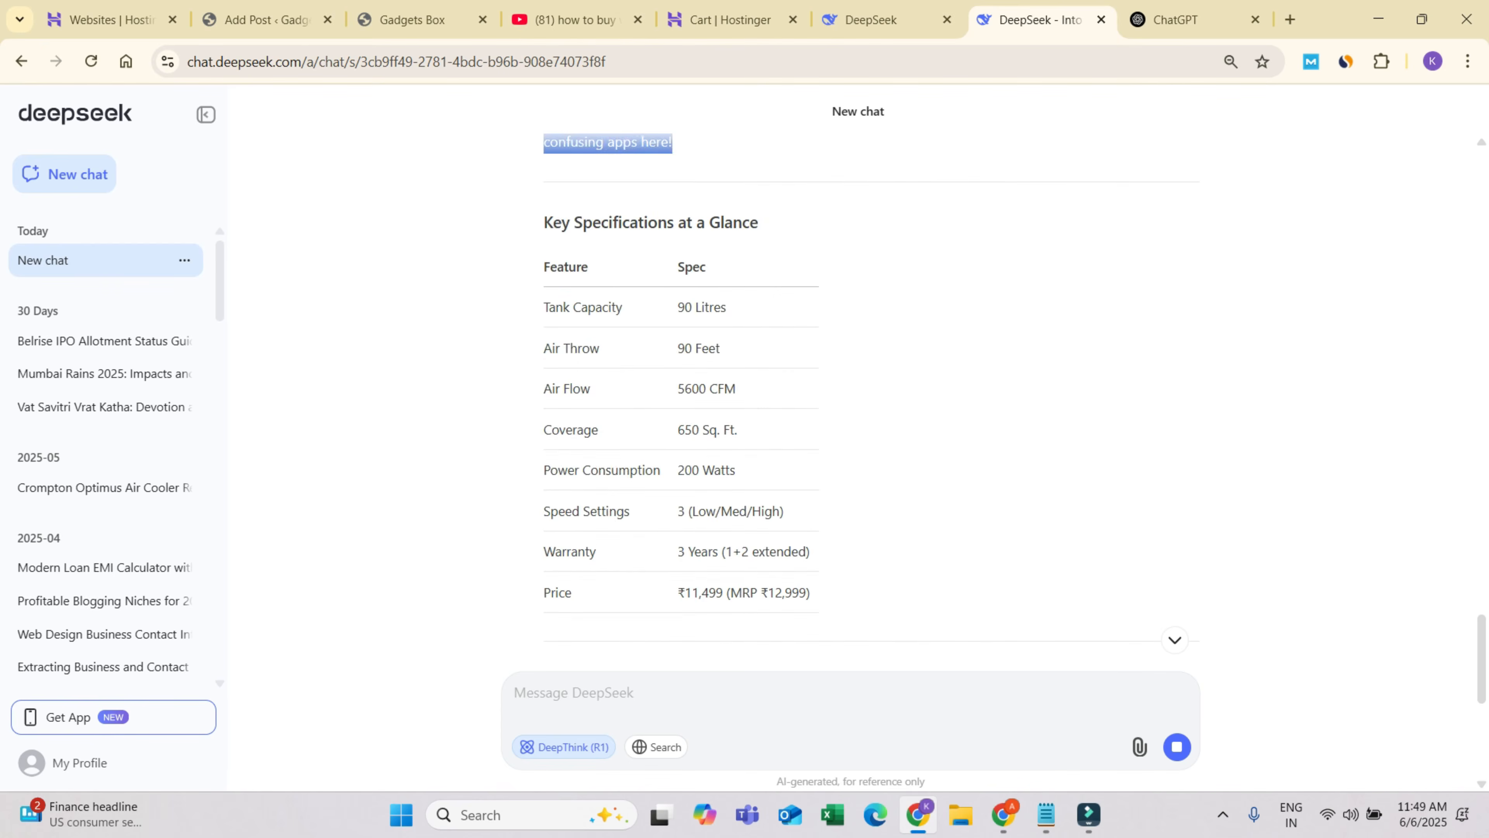
drag(543, 222, 812, 552)
scroll(811, 552, down, 10)
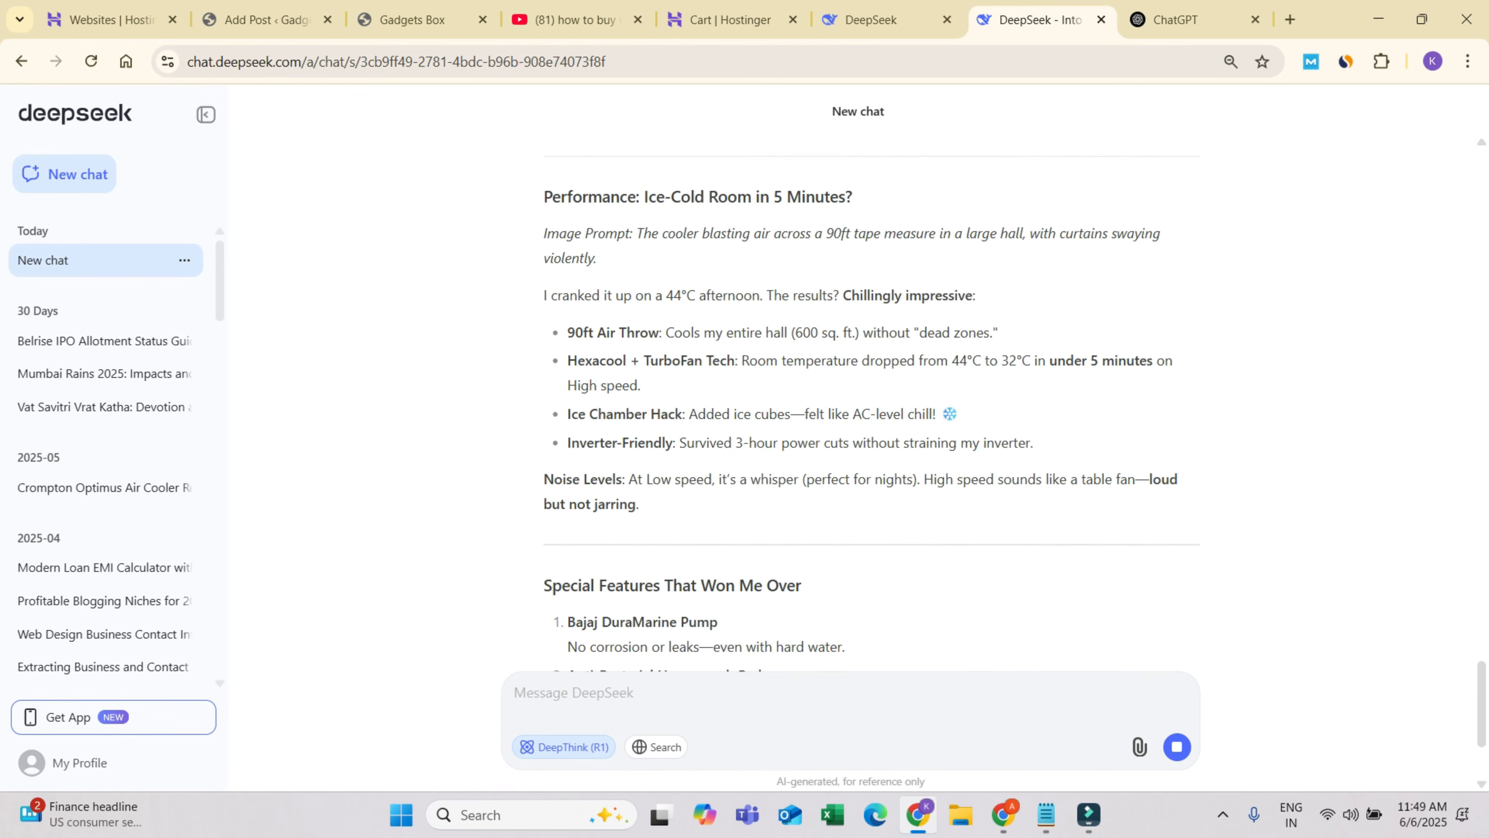
scroll(856, 411, up, 5)
scroll(855, 399, down, 3)
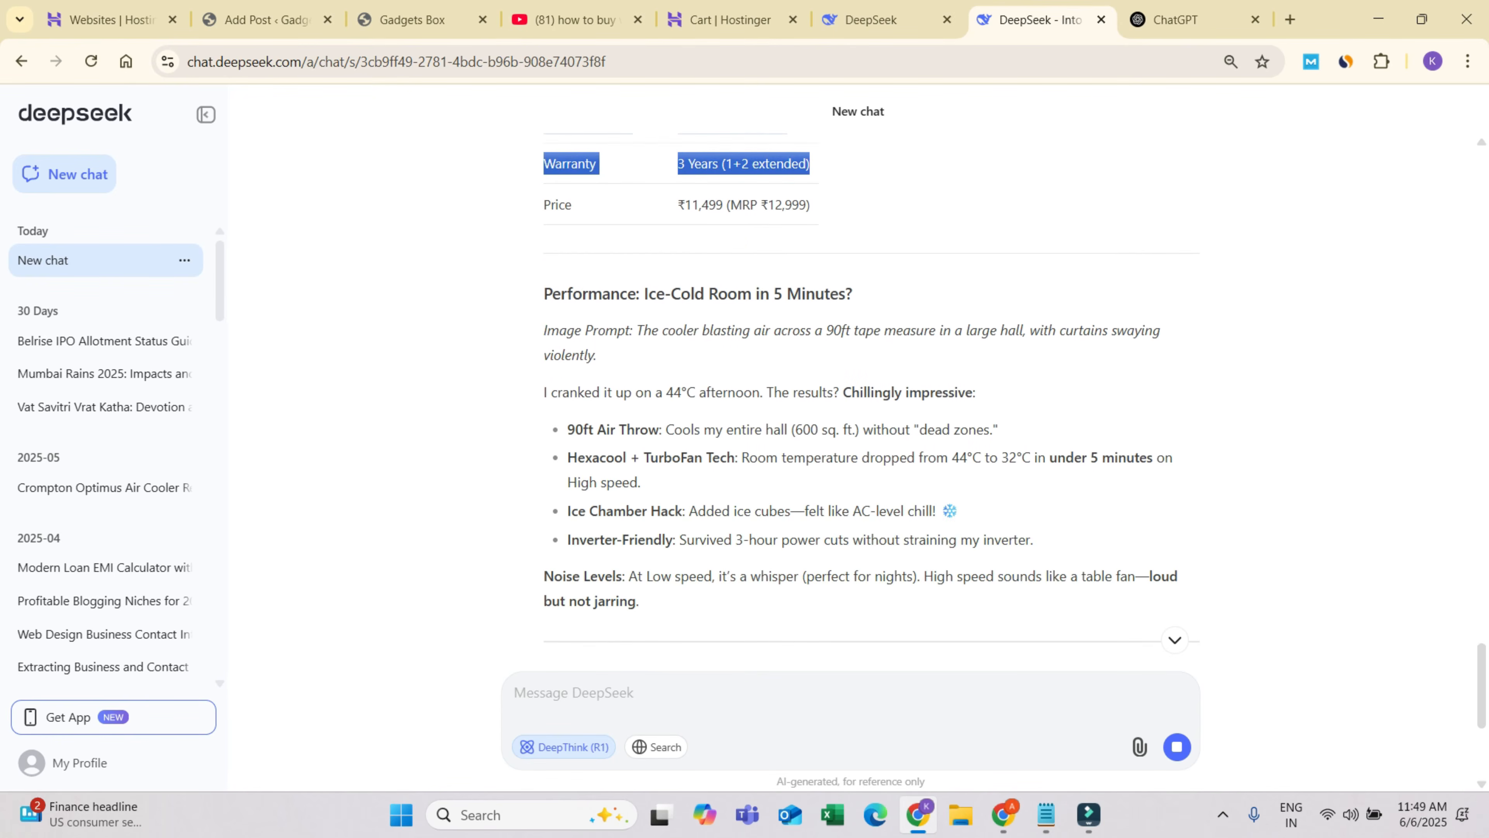
drag(544, 294, 583, 294)
click(583, 294)
scroll(855, 399, down, 4)
scroll(855, 399, down, 3)
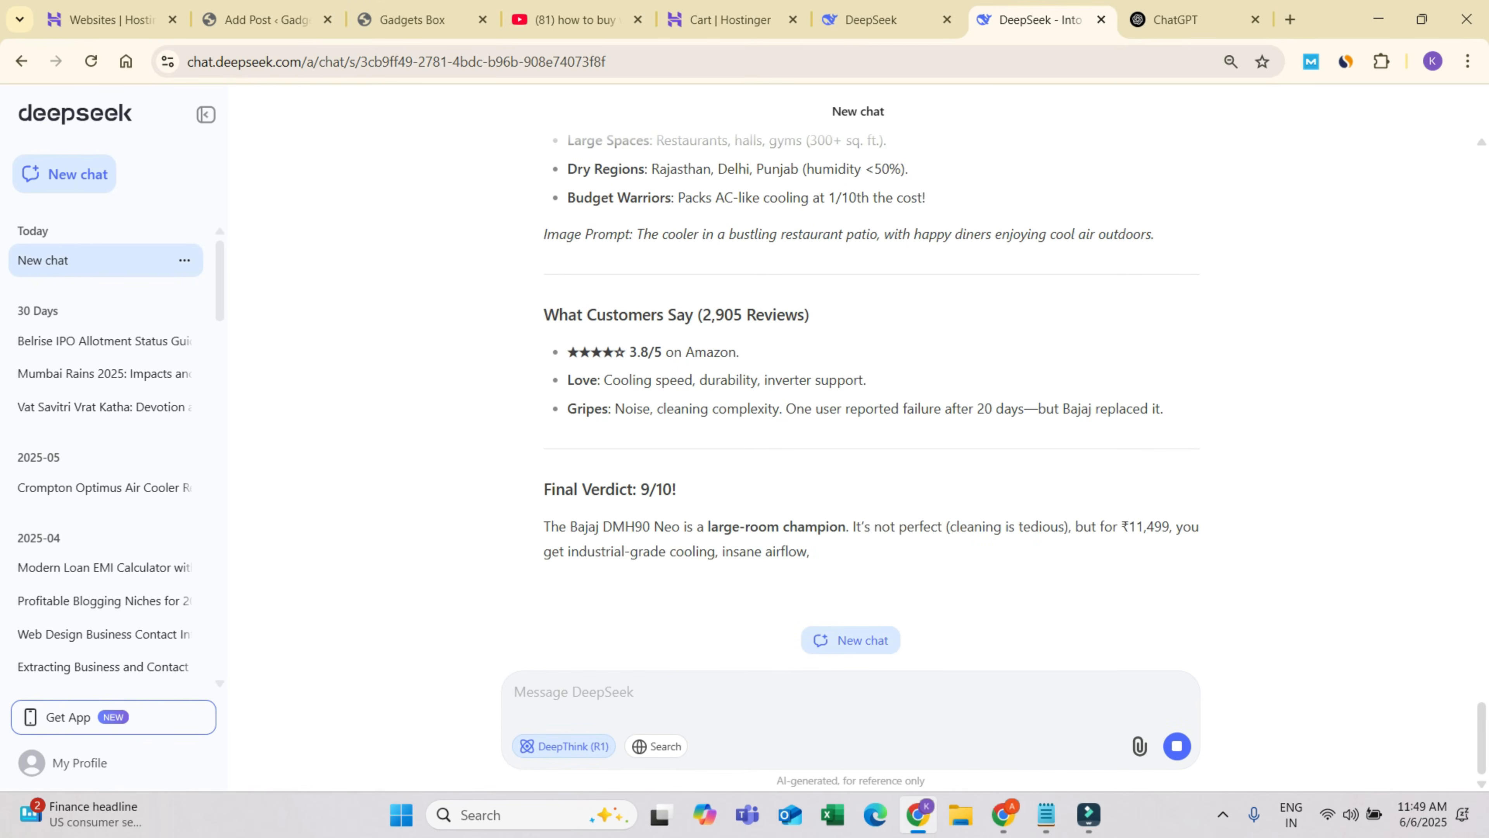
- Find the Clickbait Title in the generated DeepSeek article and copy "Bajaj DMH90 Neo: 90Ft Chill in 5 Mins? My Honest Verdict!"
drag(543, 289, 676, 390)
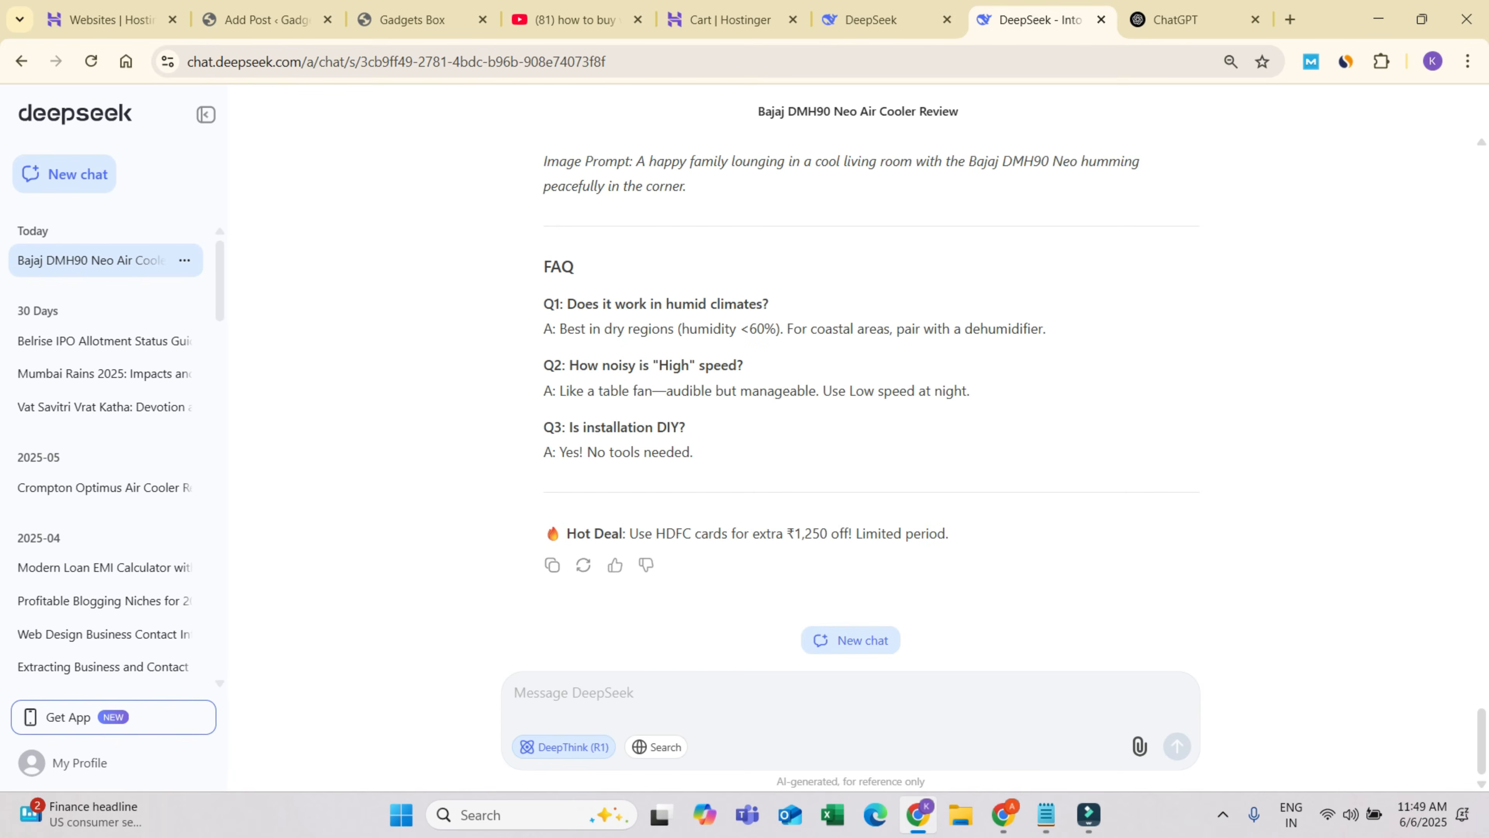
scroll(856, 411, up, 10)
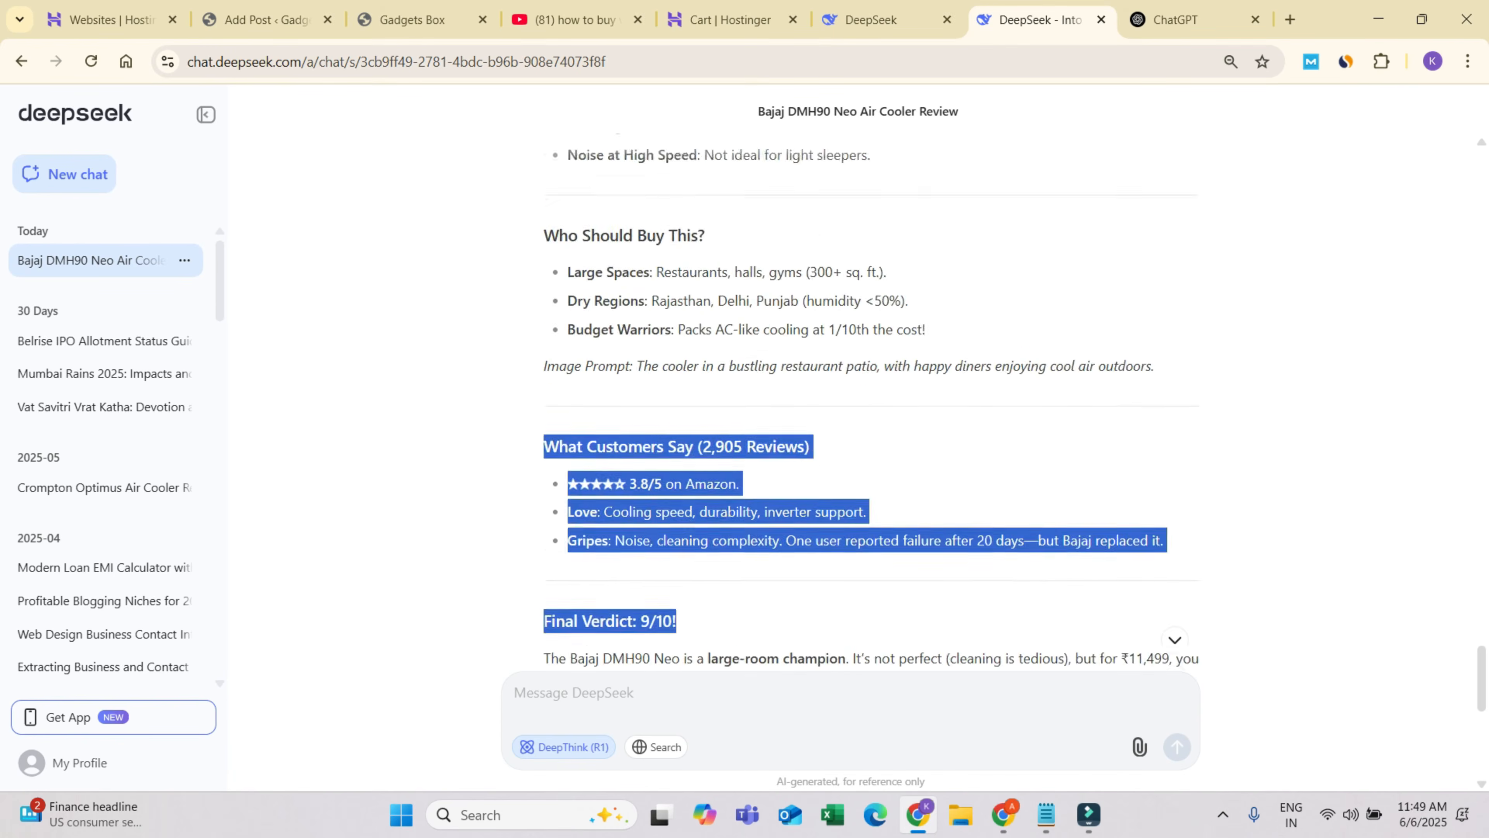
scroll(856, 410, up, 15)
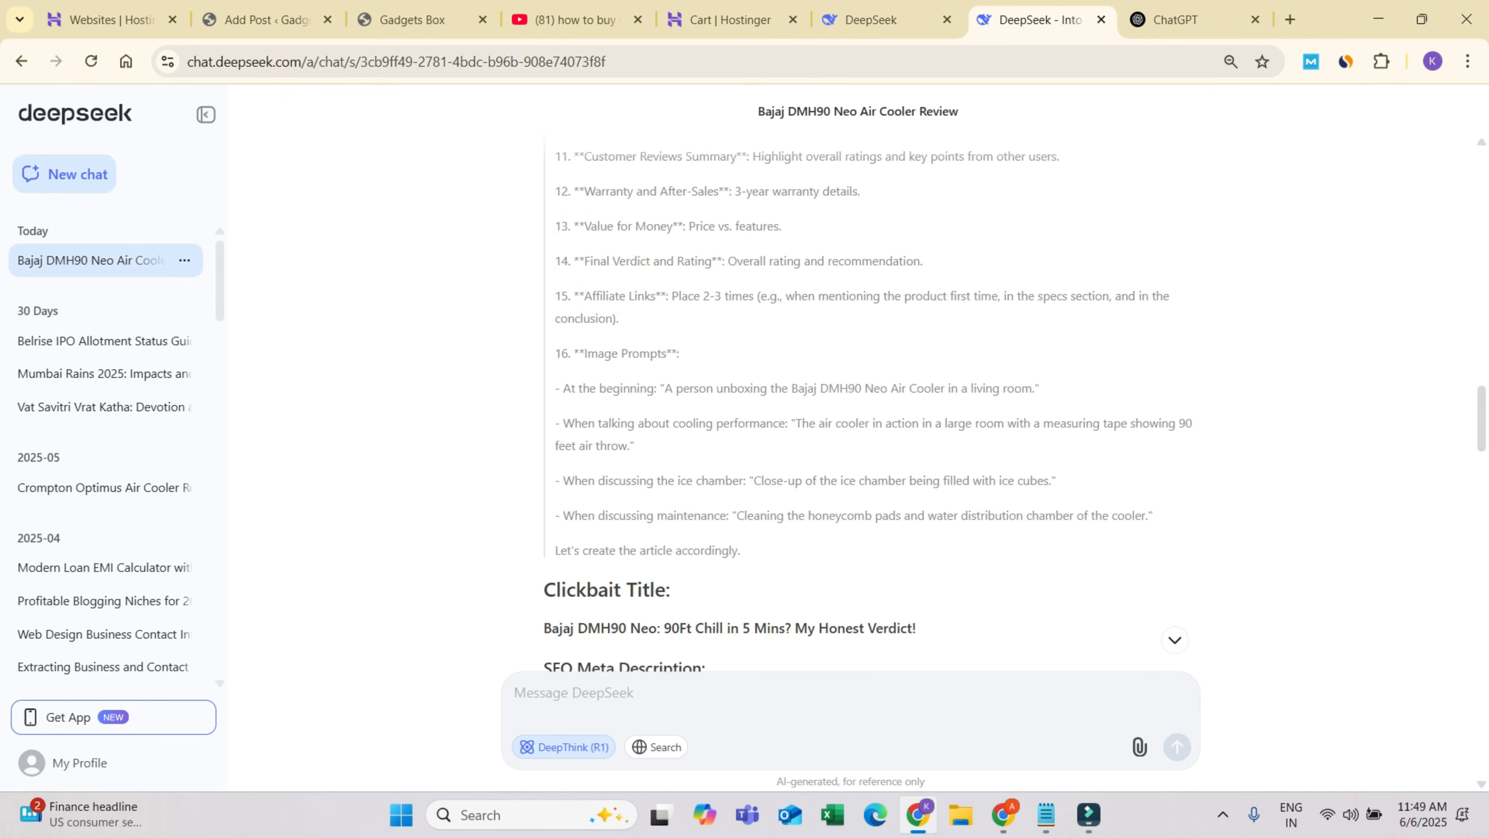
scroll(856, 411, down, 5)
drag(544, 337, 916, 338)
key(ctrl+c)
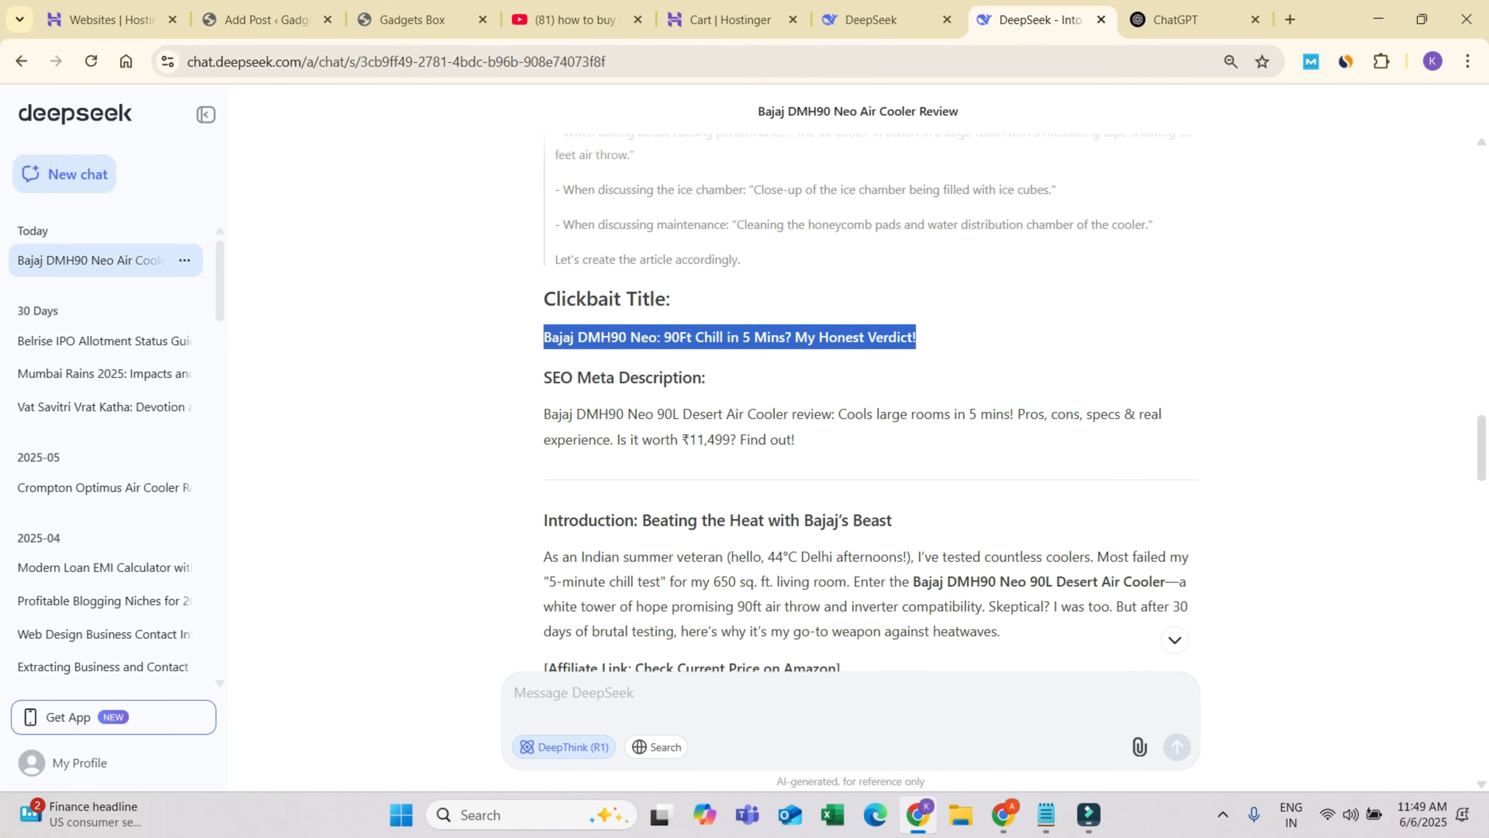
- Switch to the WordPress post editor and paste the copied headline as the post title
click(266, 19)
key(ctrl+v)
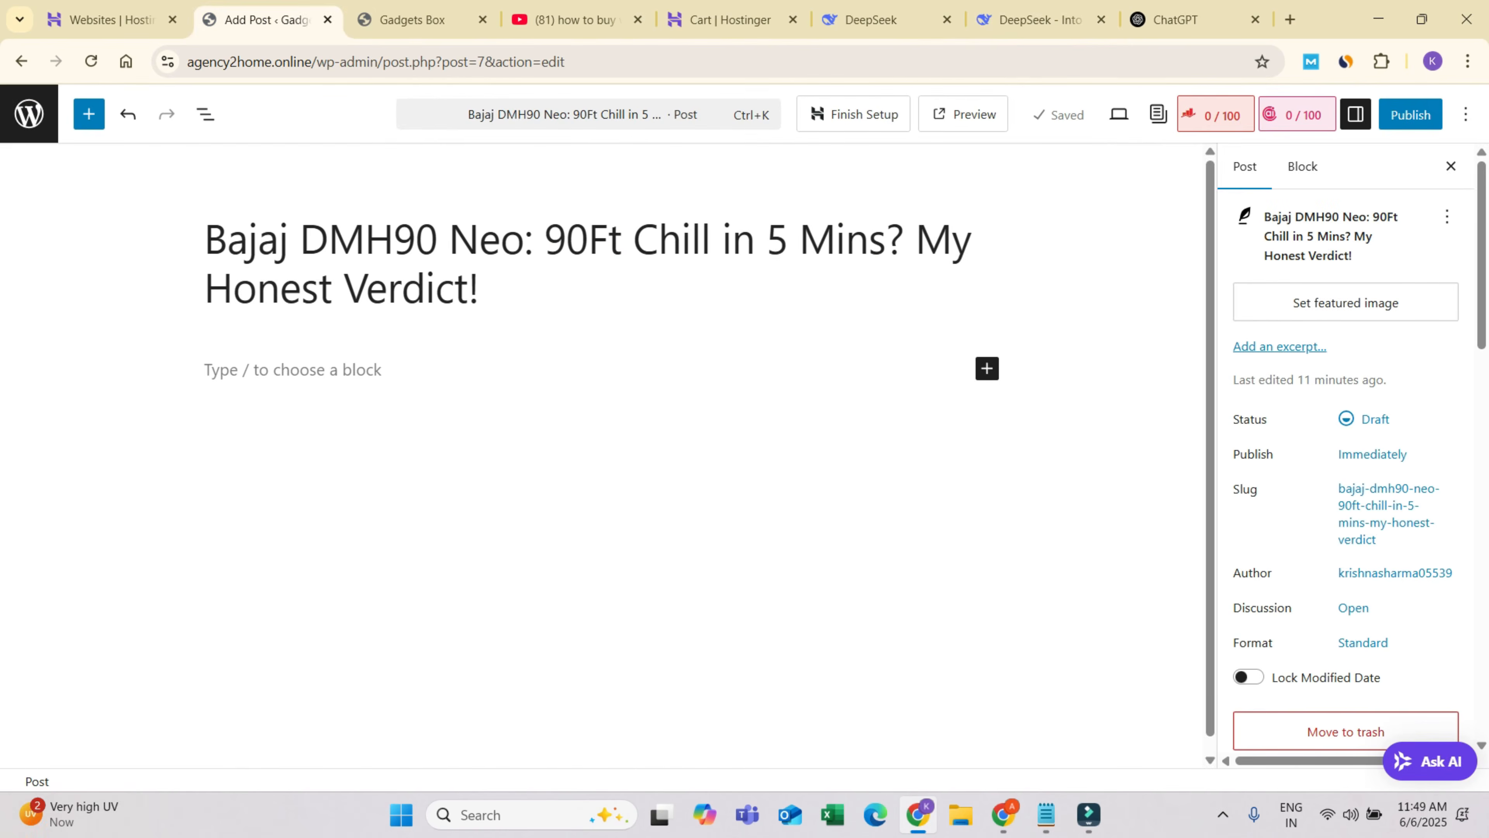
key(Down)
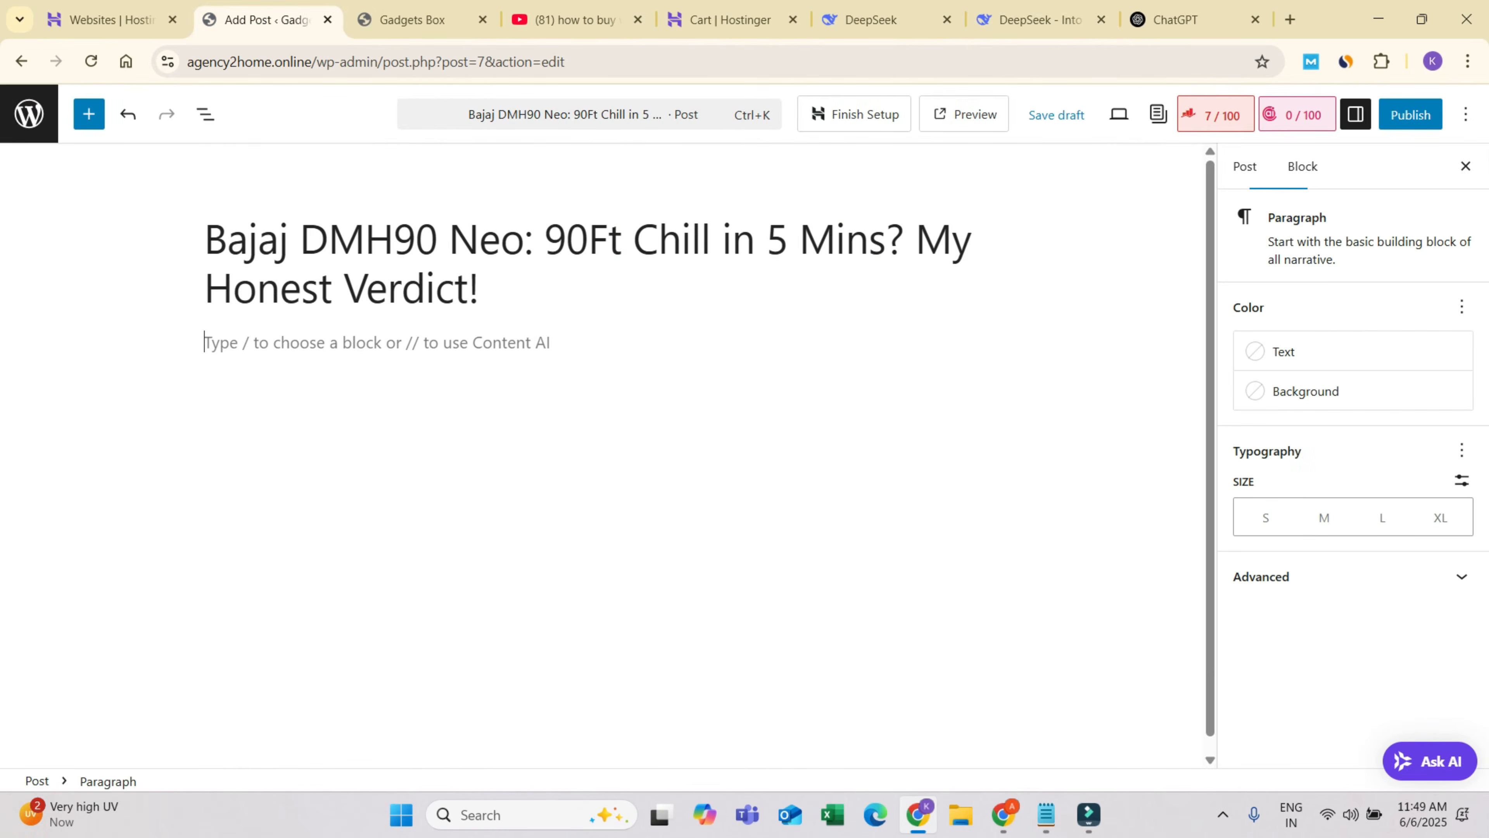
key(Up)
key(Up)
key(Right)
key(Right)
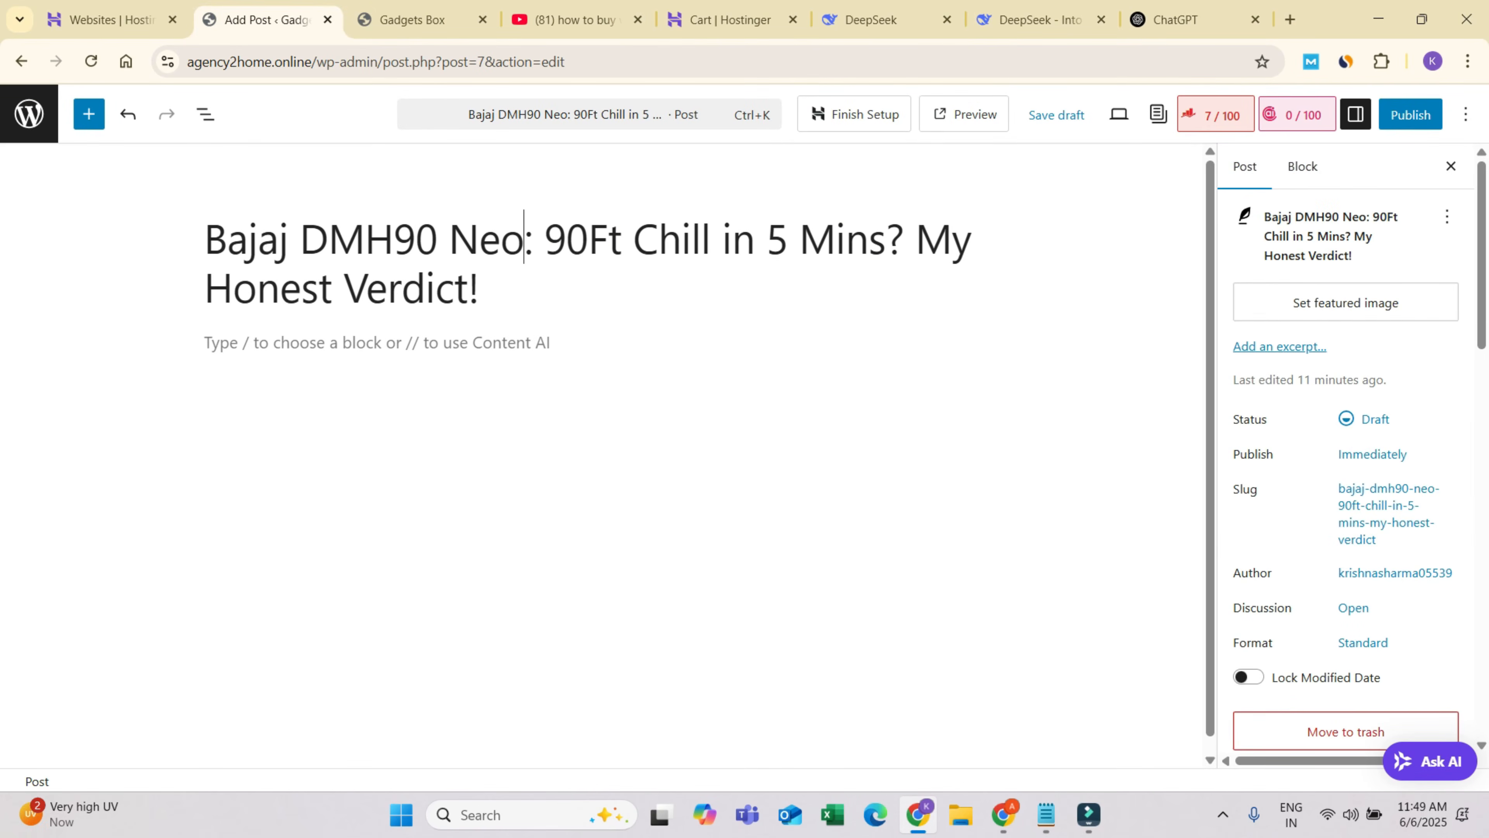
- Set the Rank Math focus keyword to "Bajaj DMH90 Neo", copied from the post title, and look over the Basic SEO checklist
click(1214, 114)
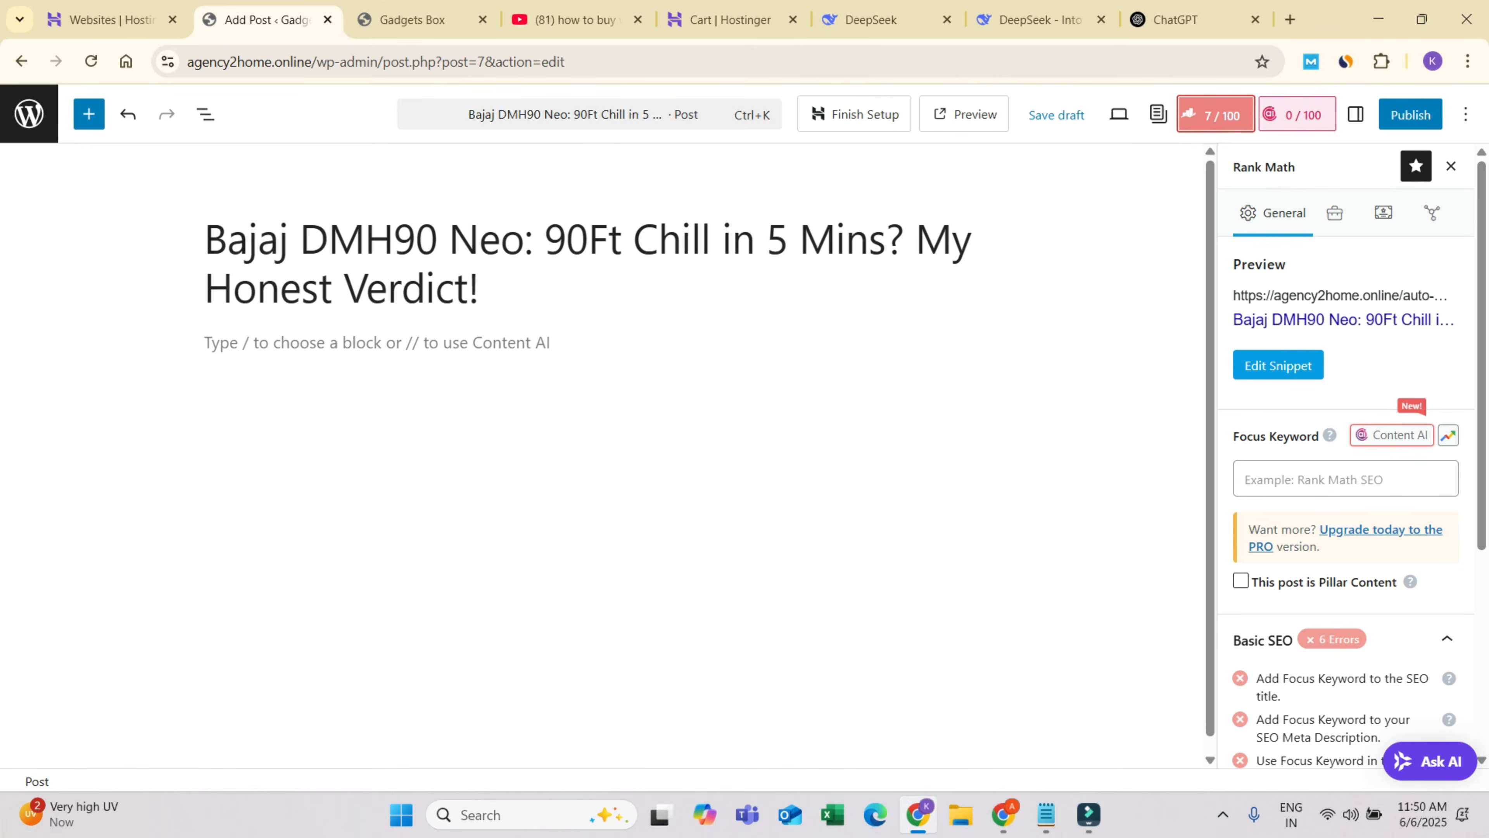
drag(204, 238, 523, 238)
key(ctrl+c)
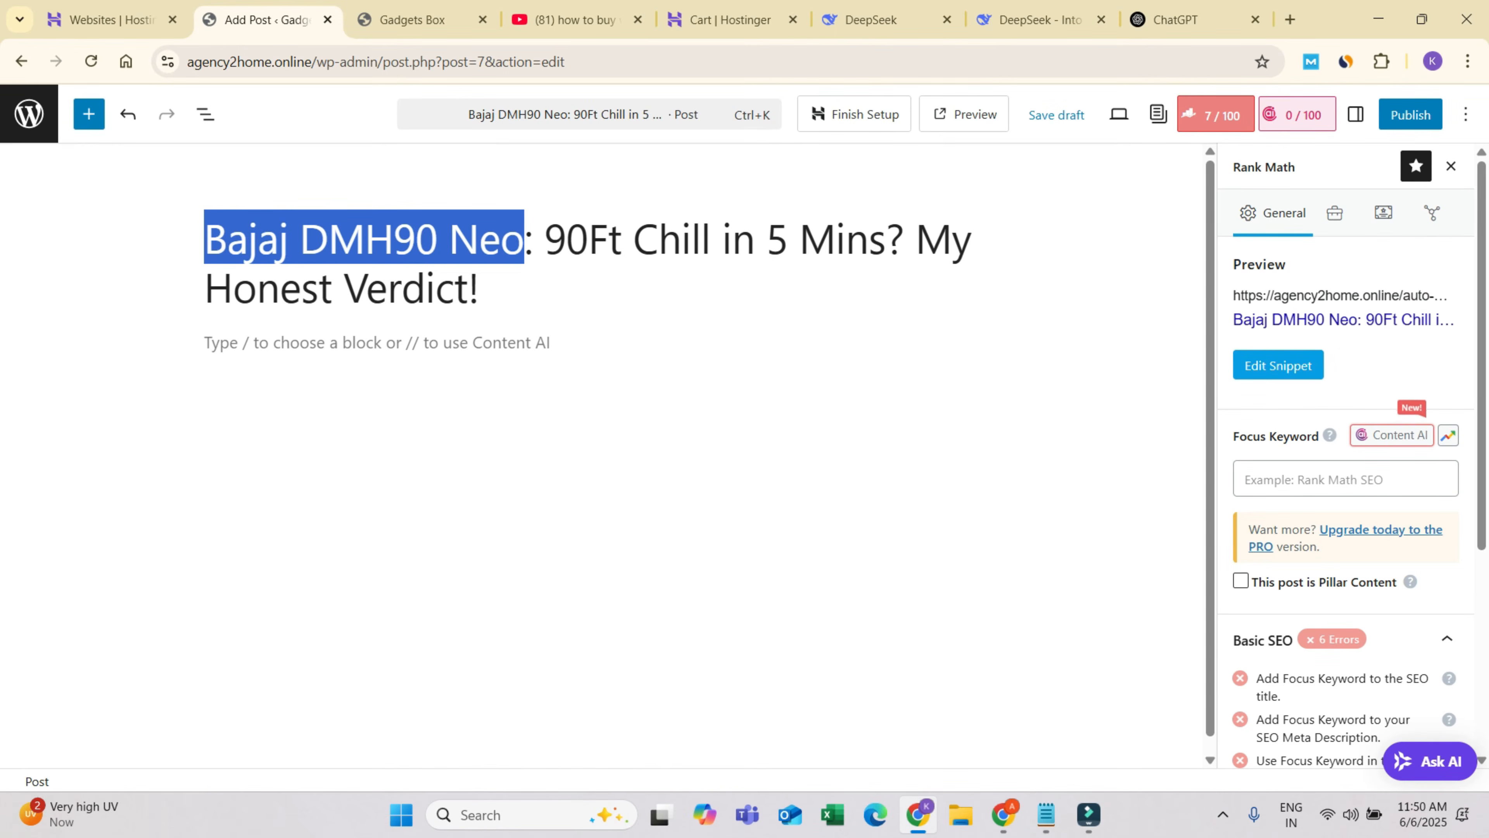
click(1346, 479)
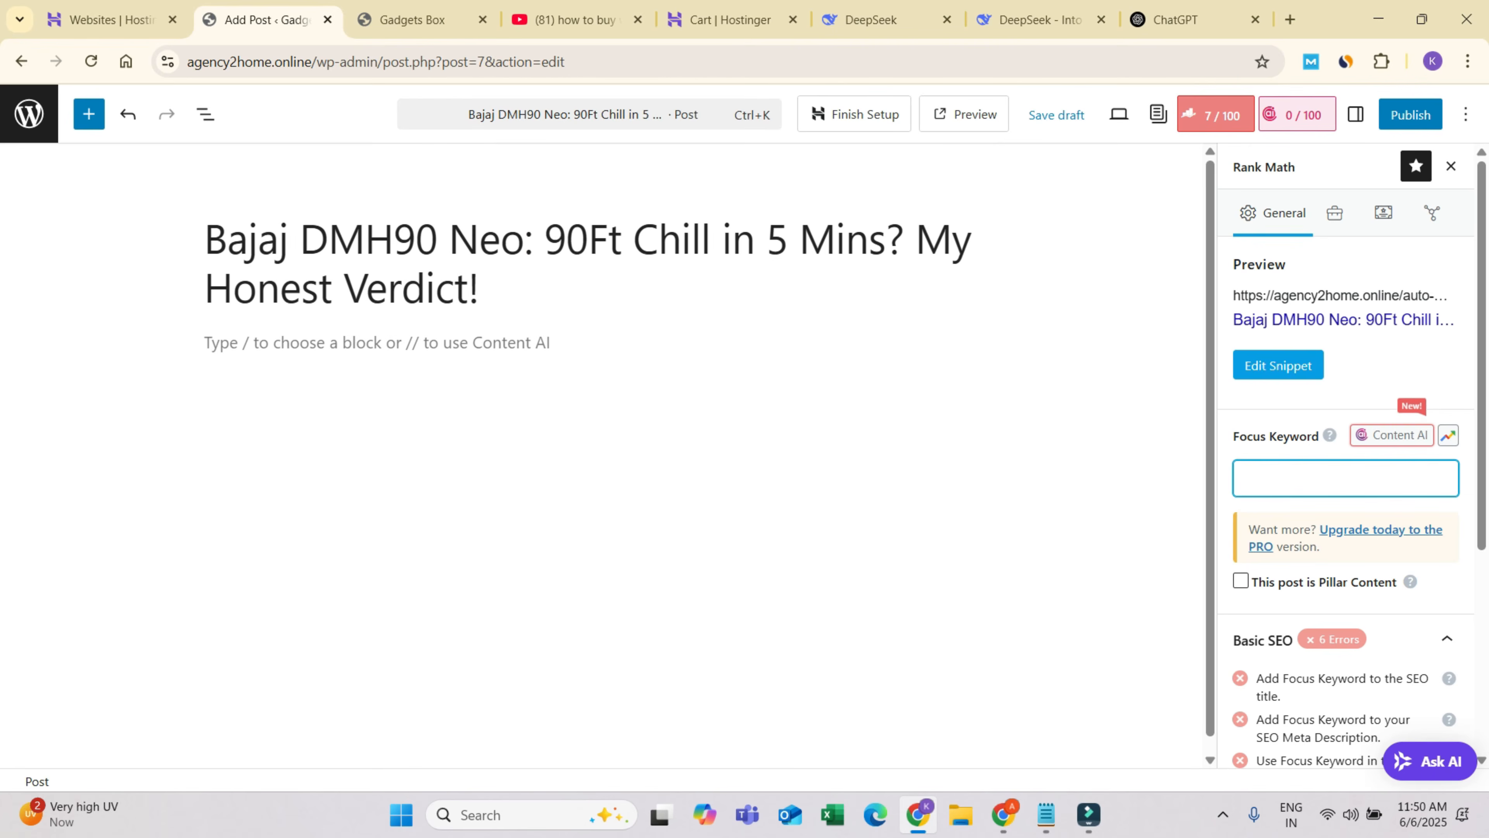
key(ctrl+v)
click(375, 342)
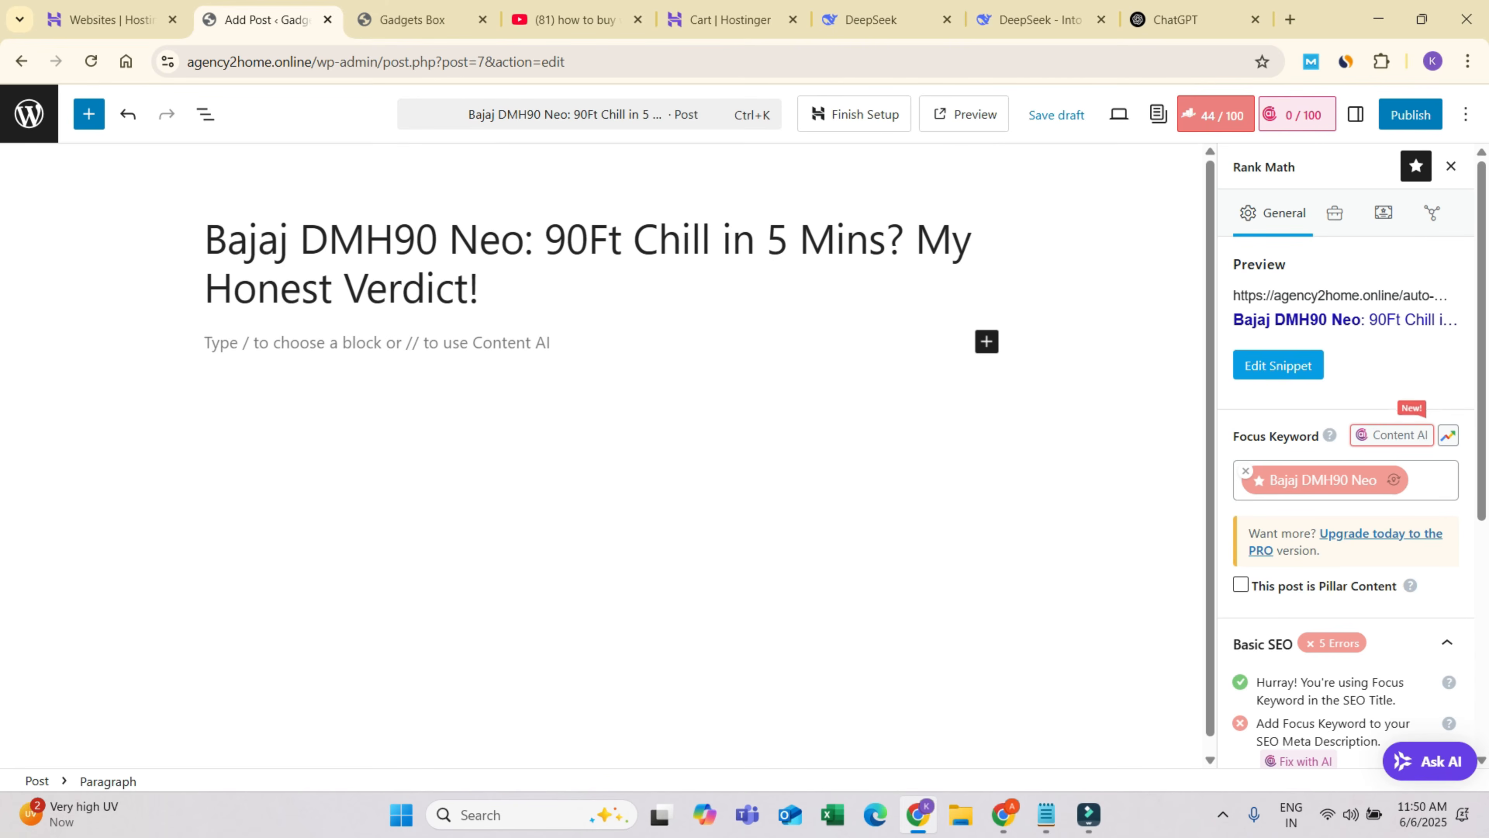
scroll(1348, 464, down, 3)
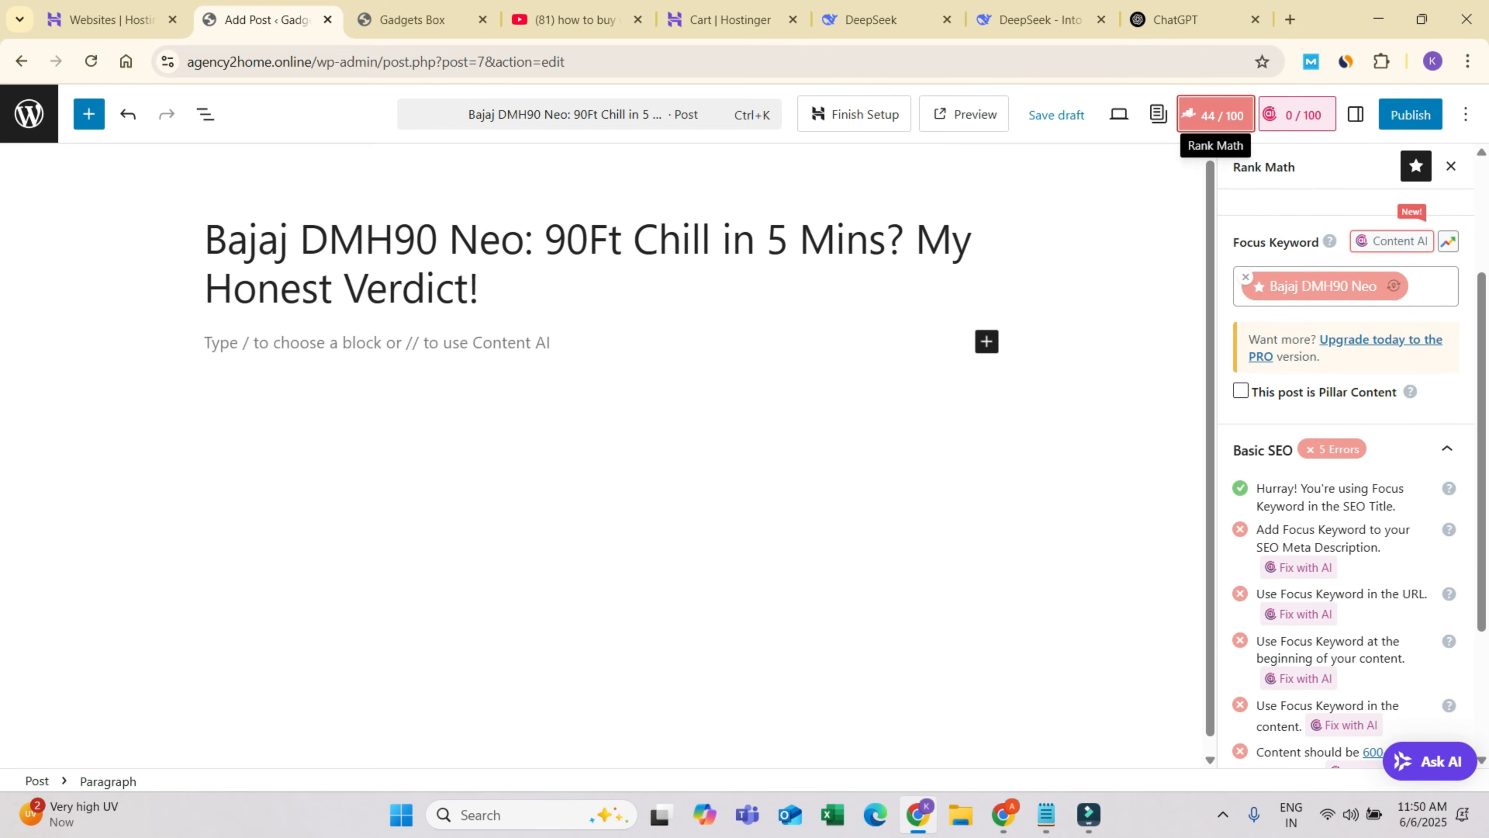
scroll(1348, 463, up, 3)
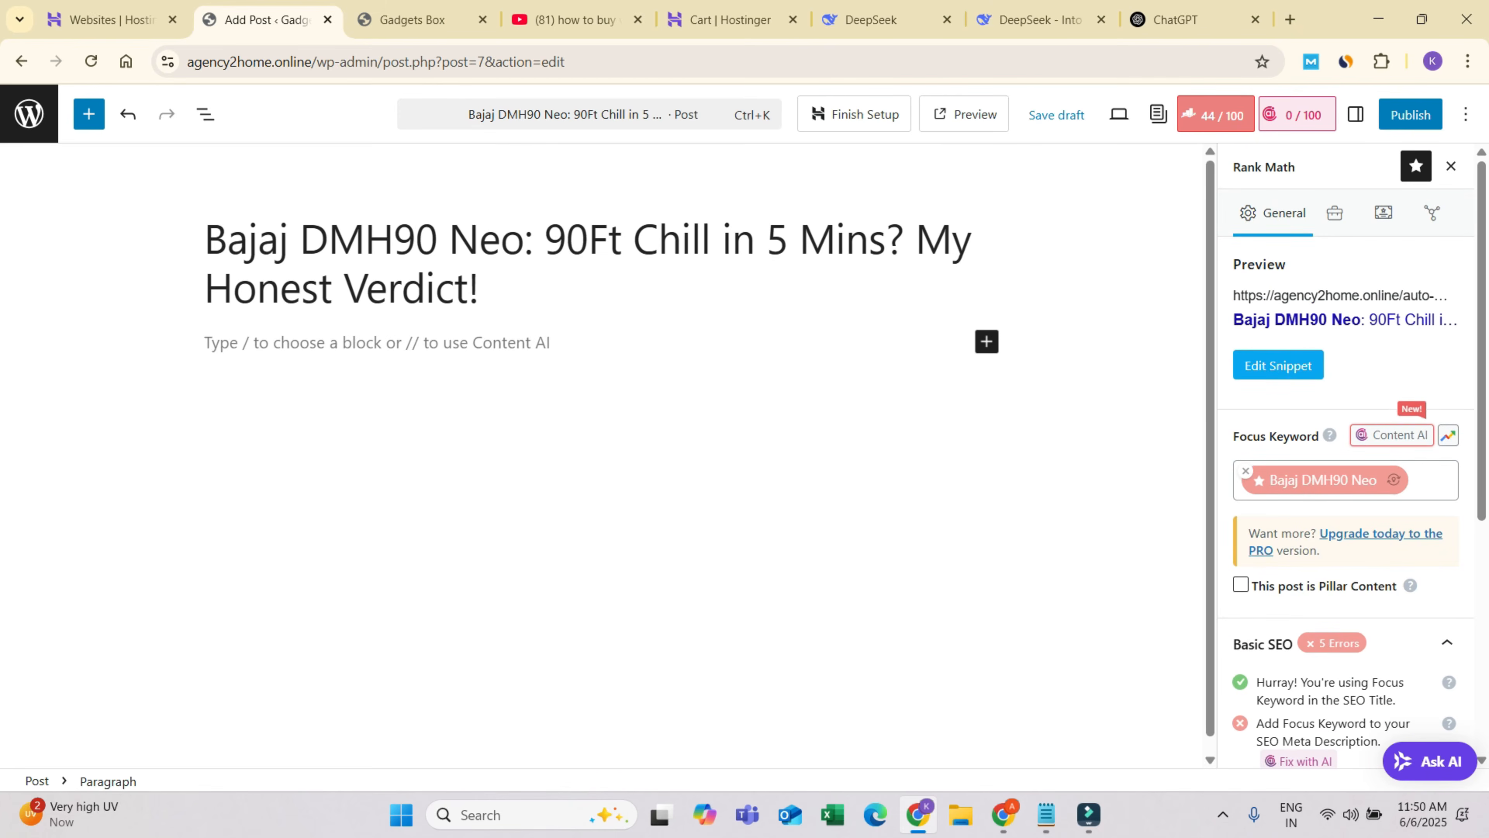
click(1278, 365)
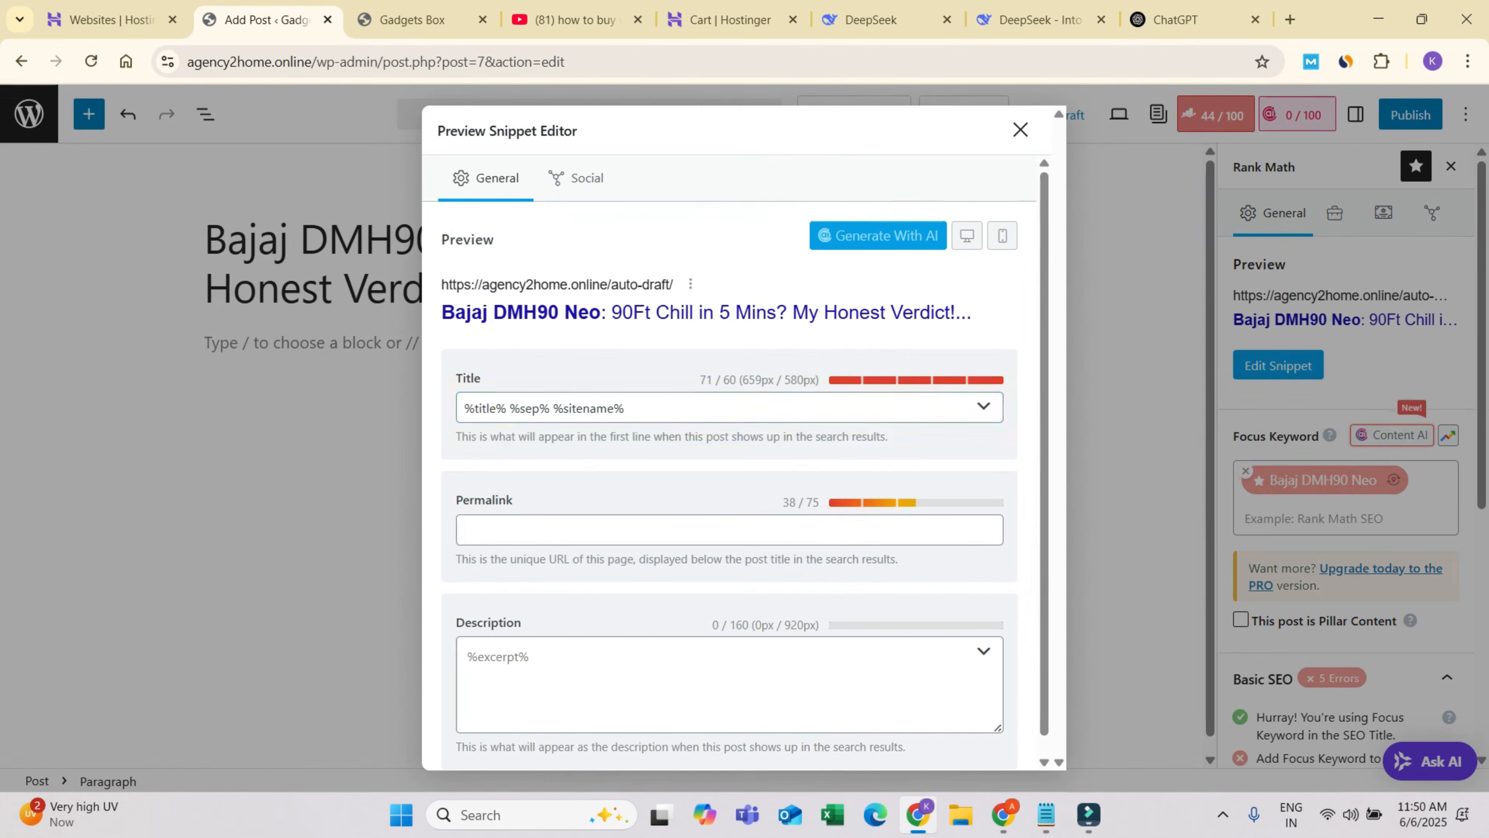
triple_click(545, 408)
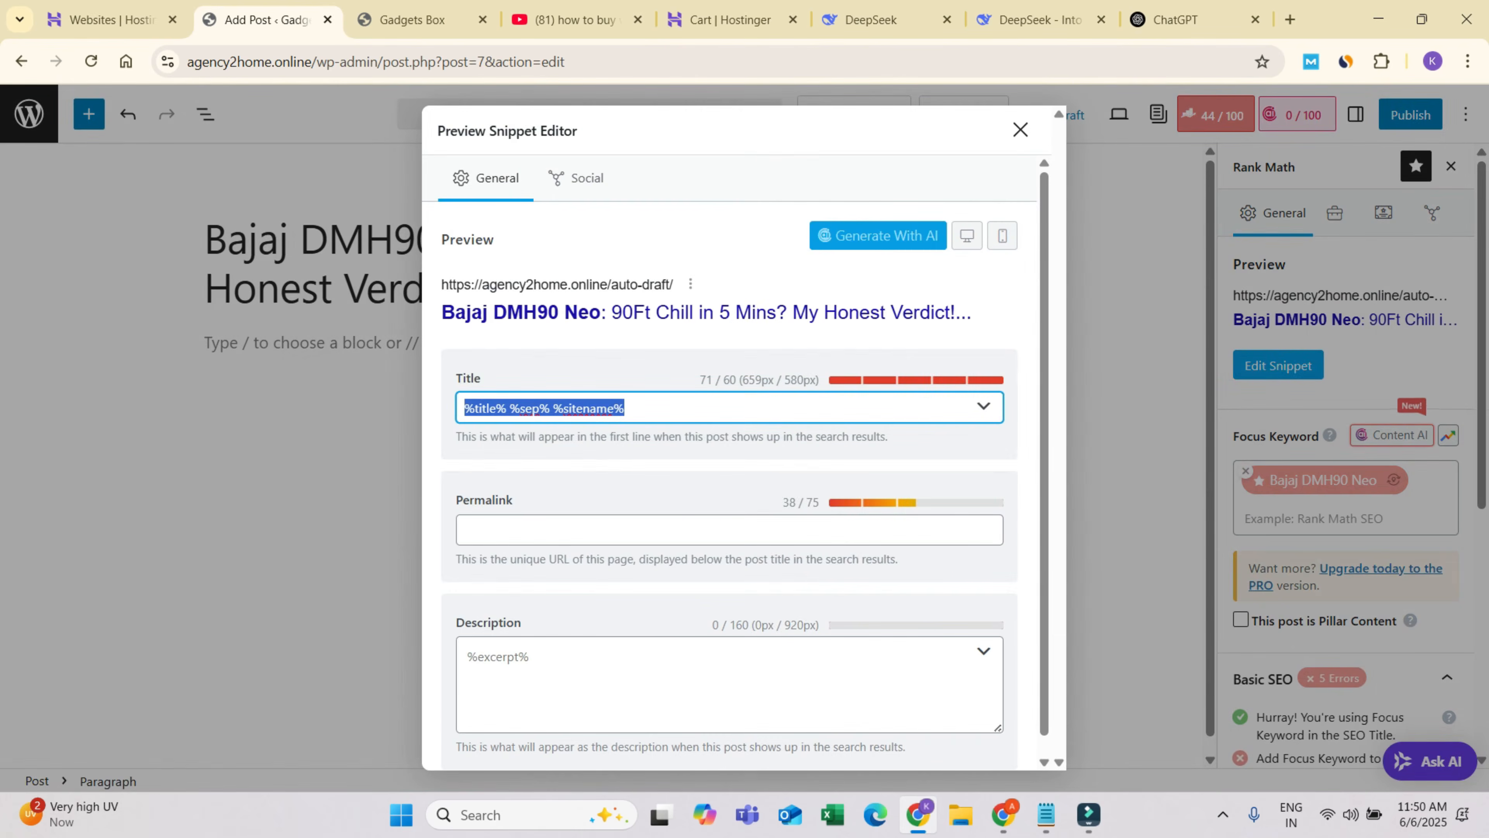
click(1020, 129)
- Copy the full post title and replace the SEO title in the Rank Math snippet editor with it
click(482, 289)
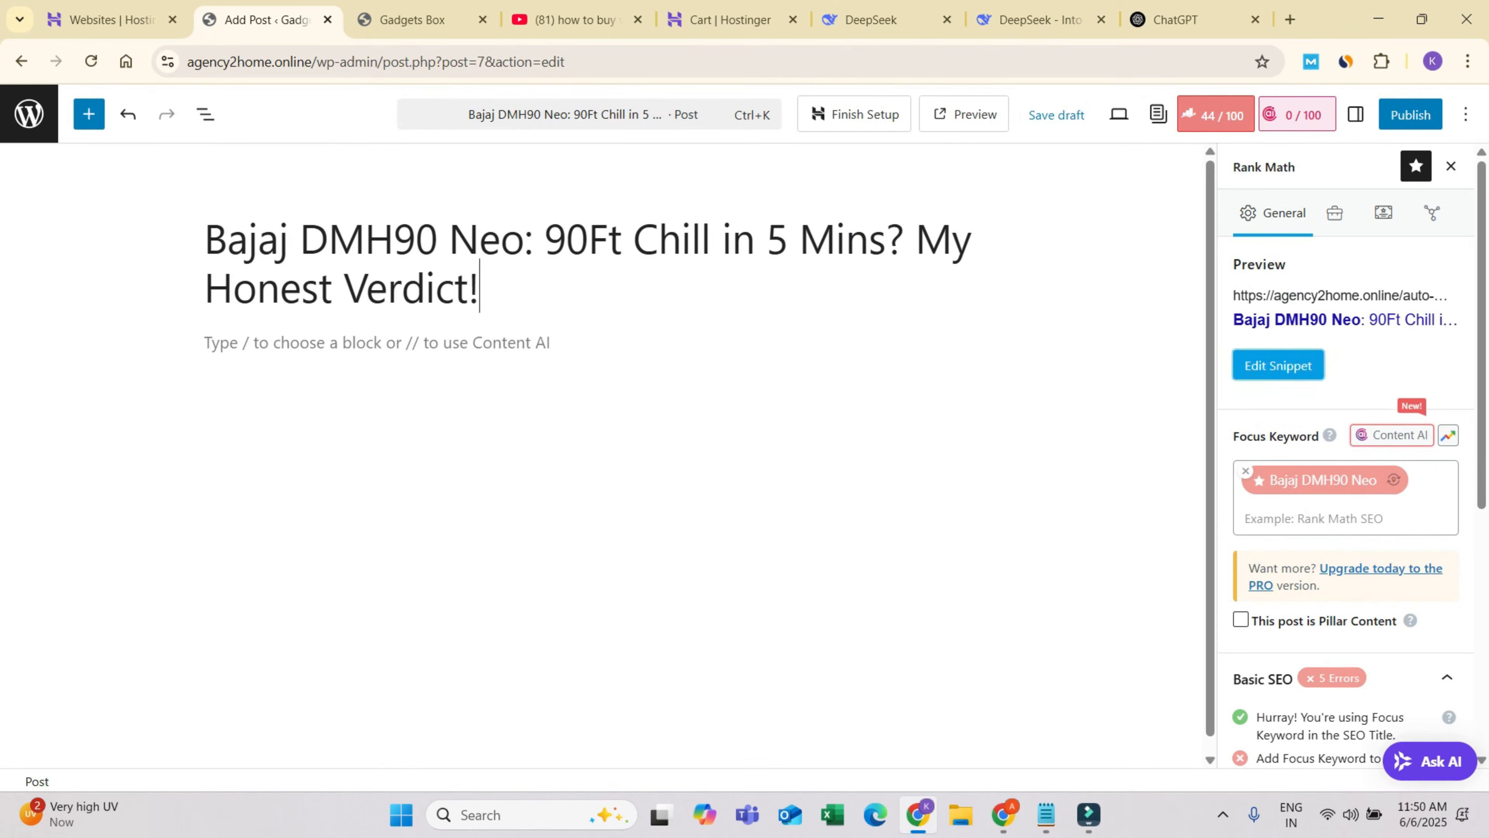
key(ctrl+a)
key(ctrl+c)
click(1278, 365)
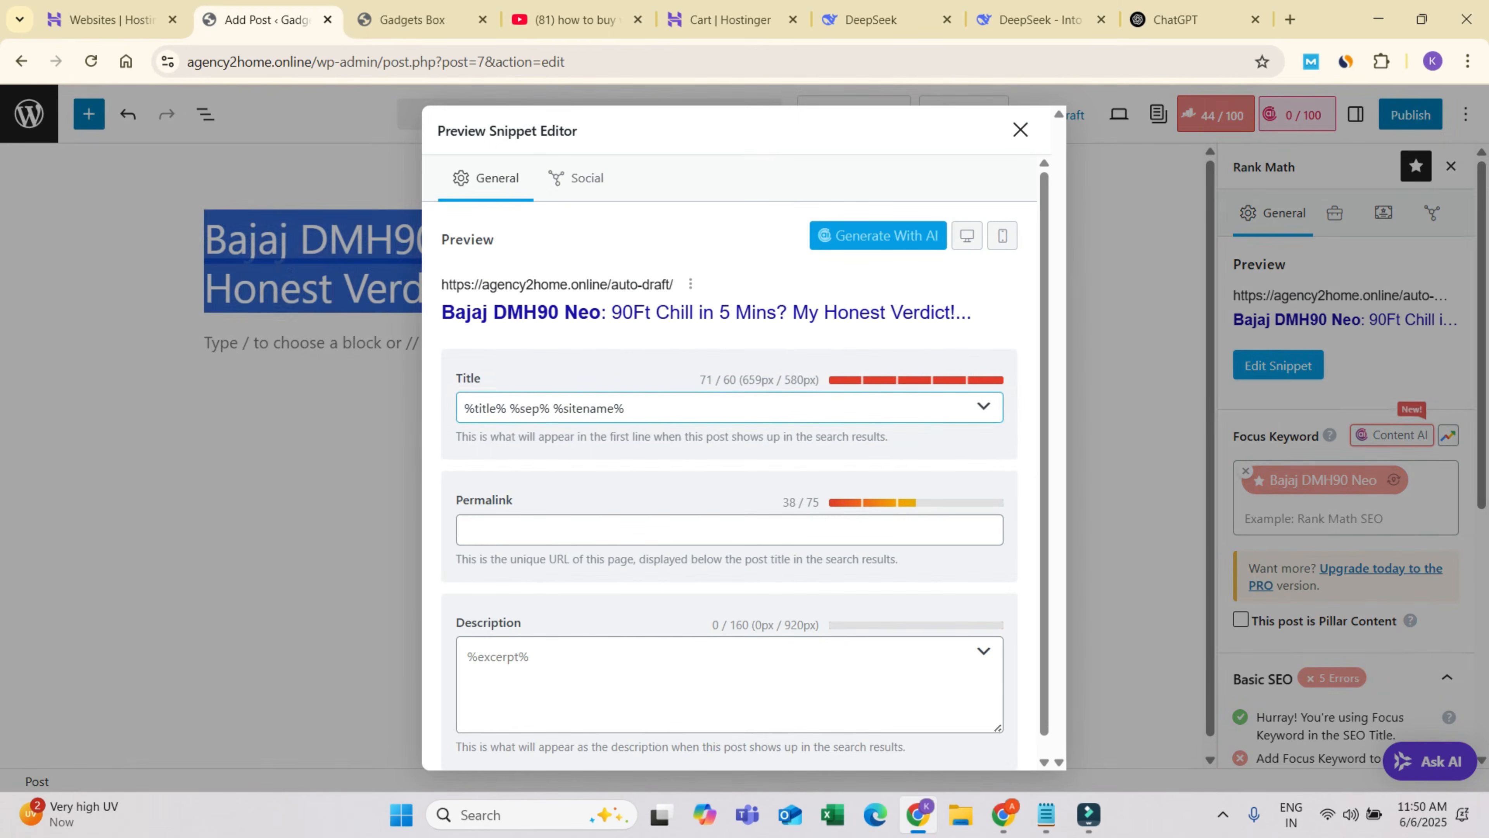
triple_click(546, 409)
key(ctrl+v)
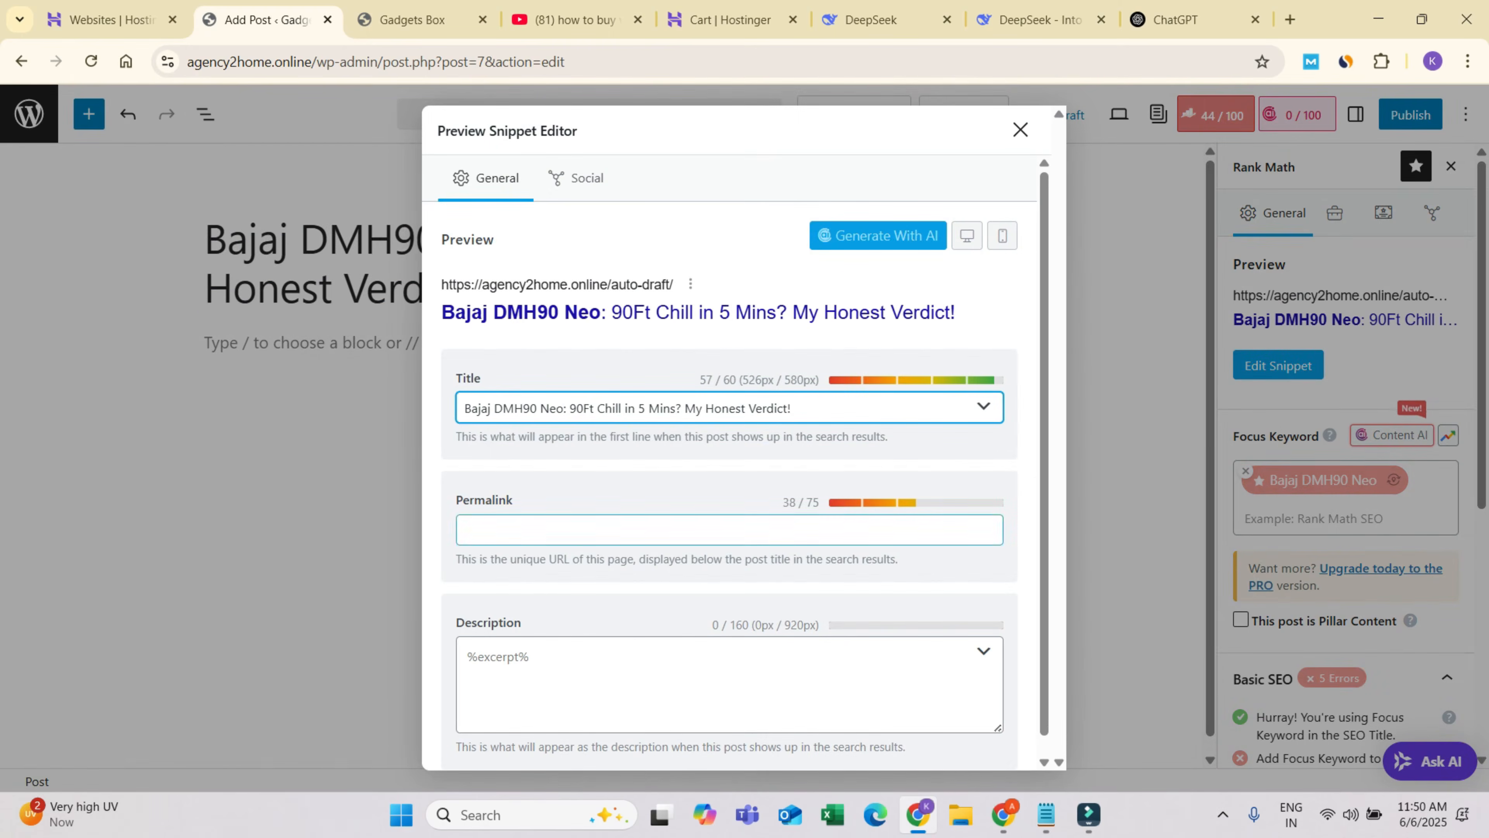
click(657, 501)
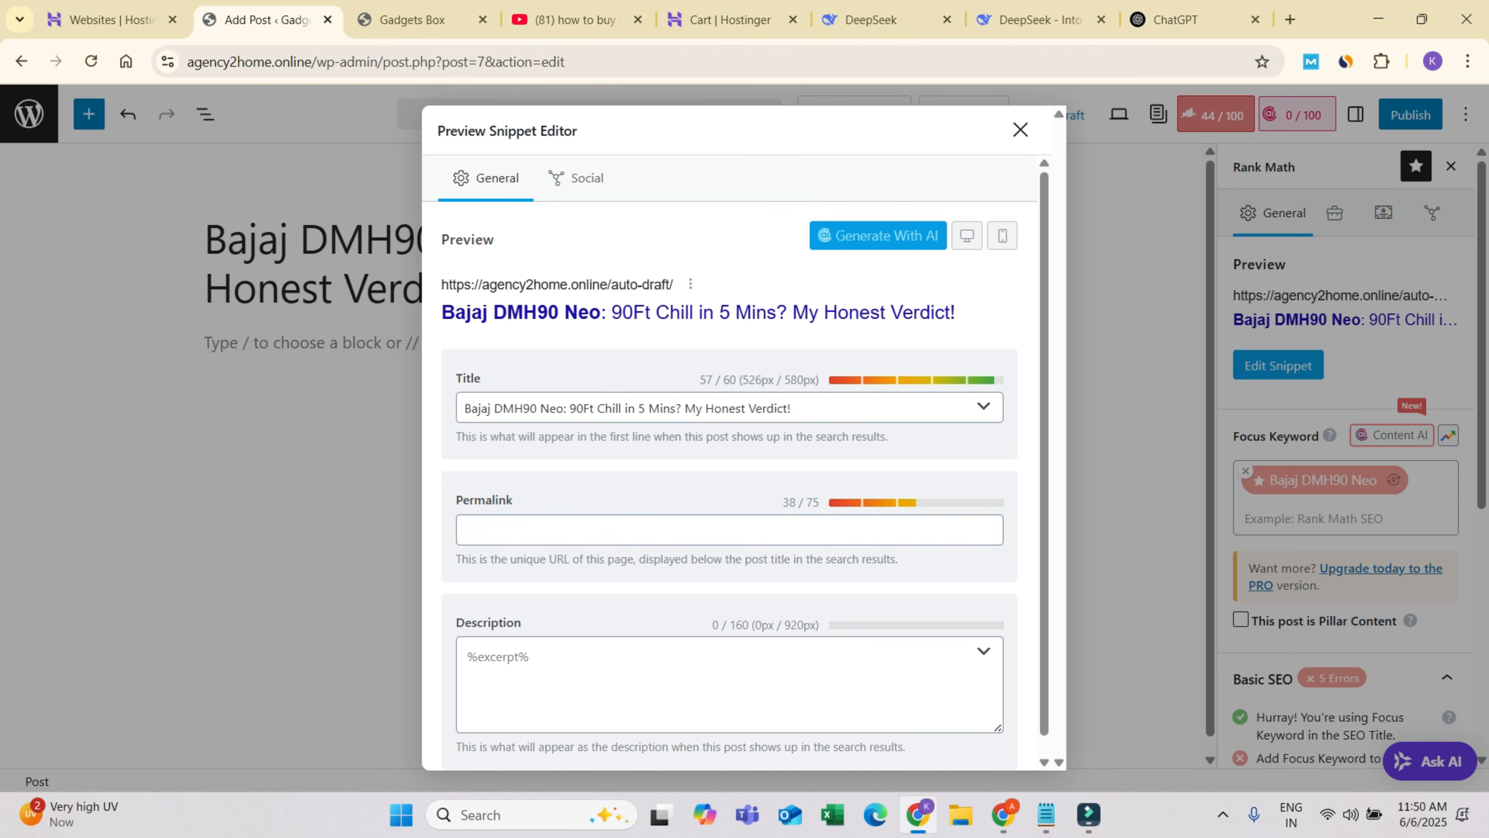
- Copy the SEO meta description from the DeepSeek article and paste it as the snippet's description in WordPress
click(545, 669)
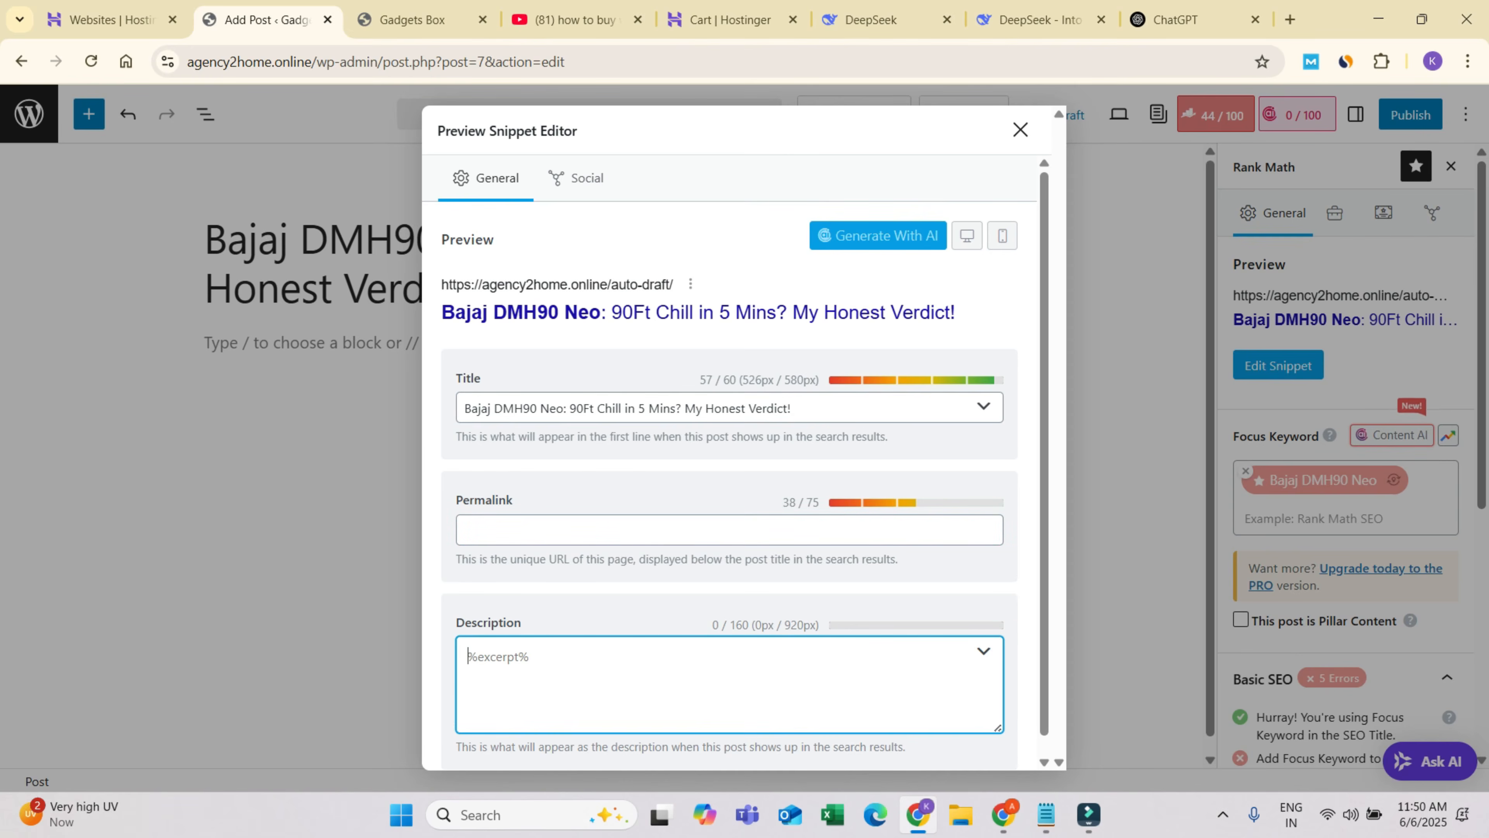
key(alt+Tab)
key(alt+Tab)
click(1035, 19)
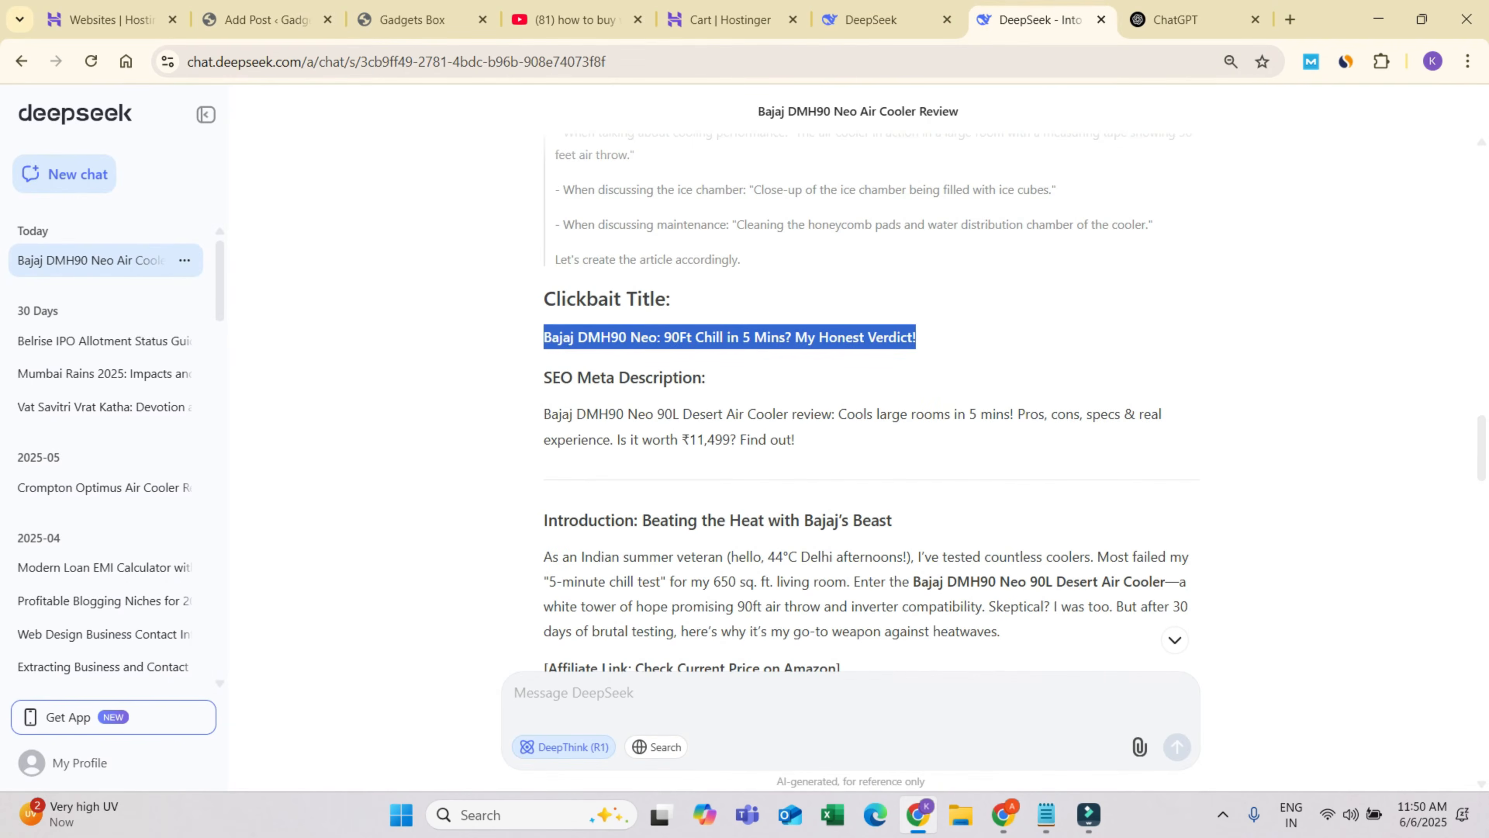
drag(544, 414, 794, 440)
key(ctrl+c)
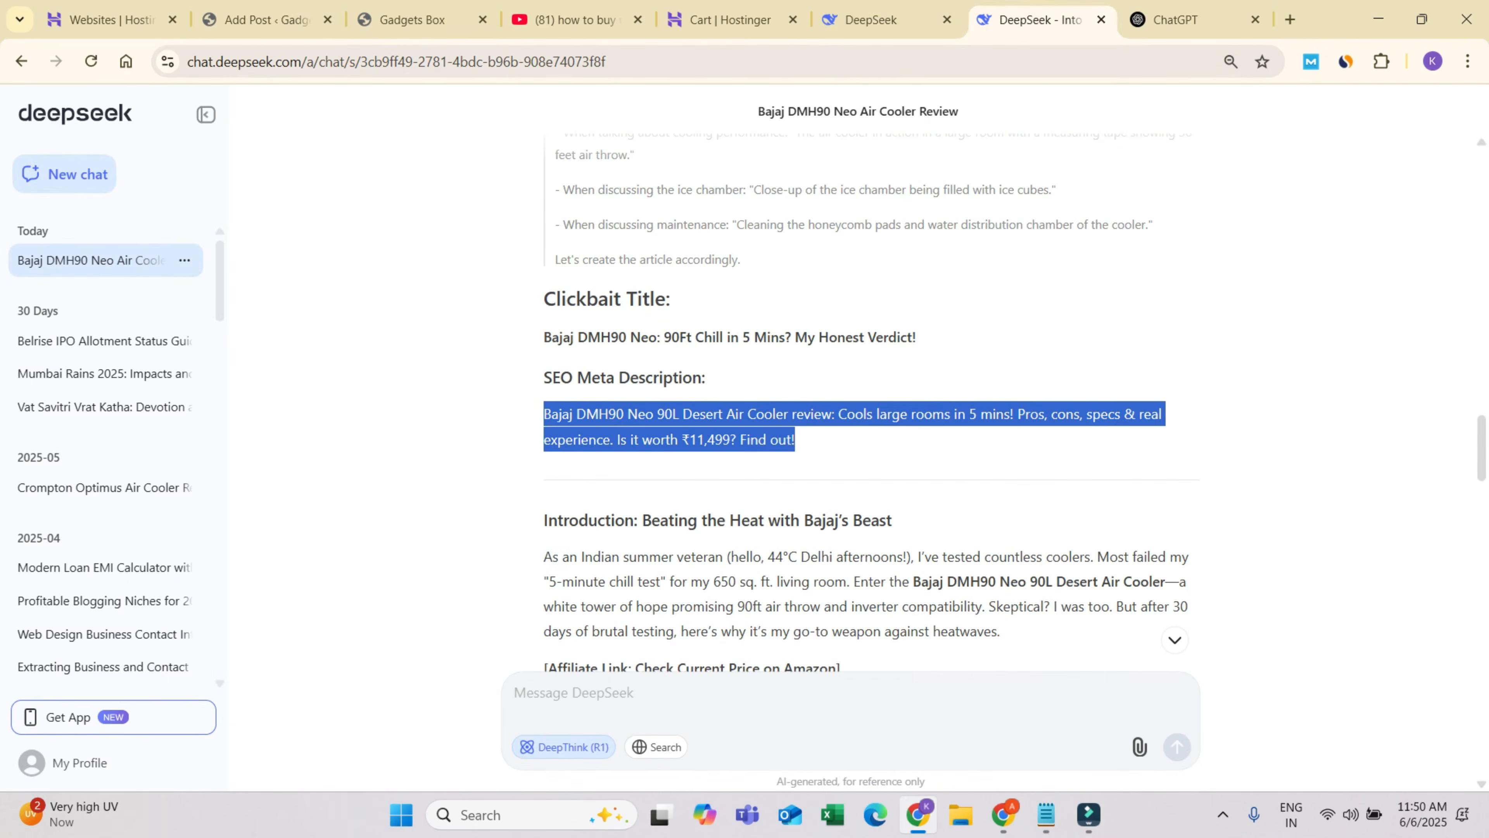
click(267, 20)
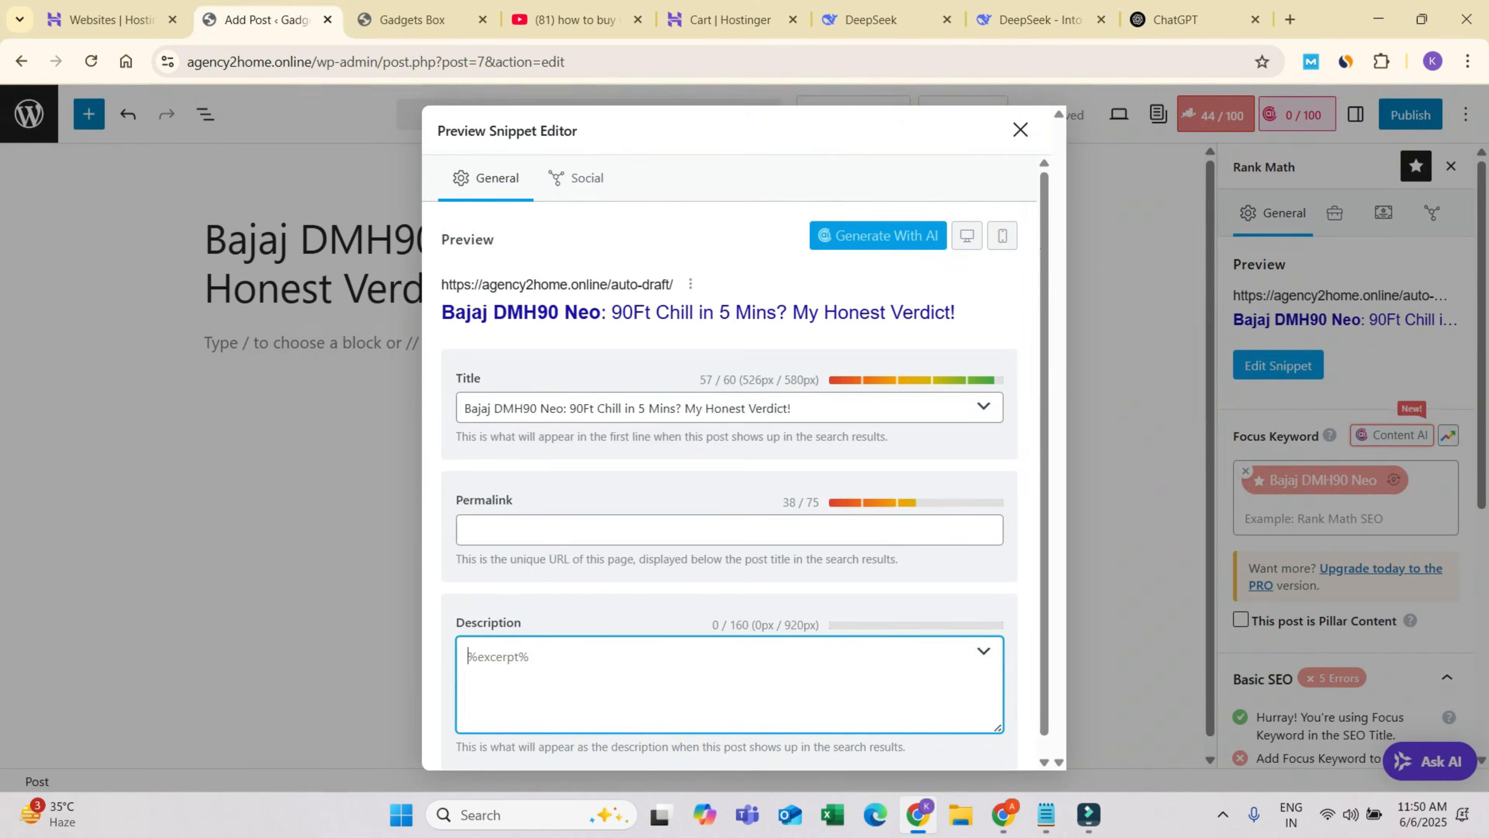
key(ctrl+v)
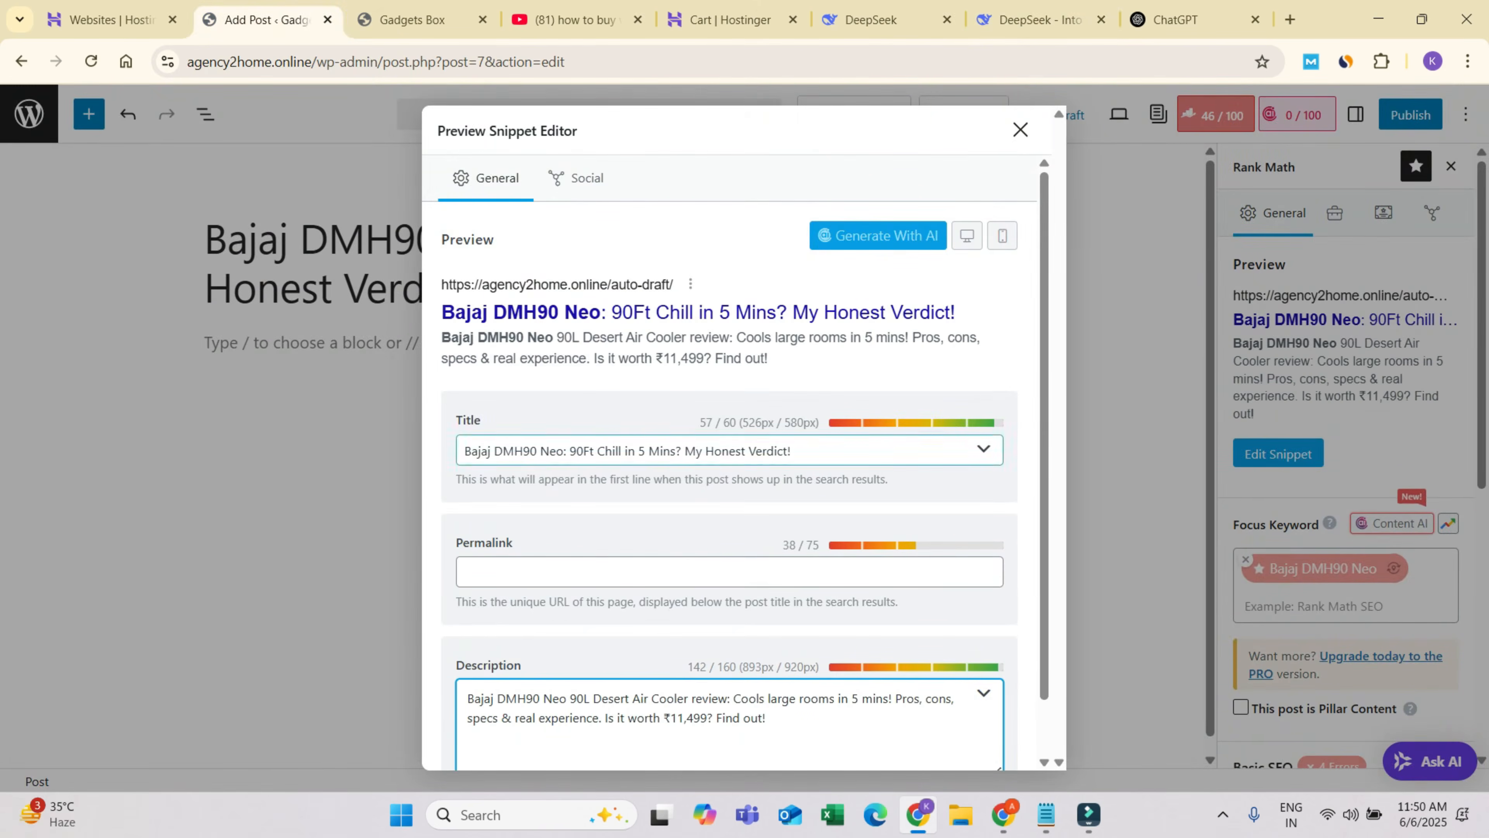
- Set the snippet's permalink to the keyword "Bajaj DMH90 Neo", copied from the SEO title
drag(565, 451, 464, 451)
key(ctrl+c)
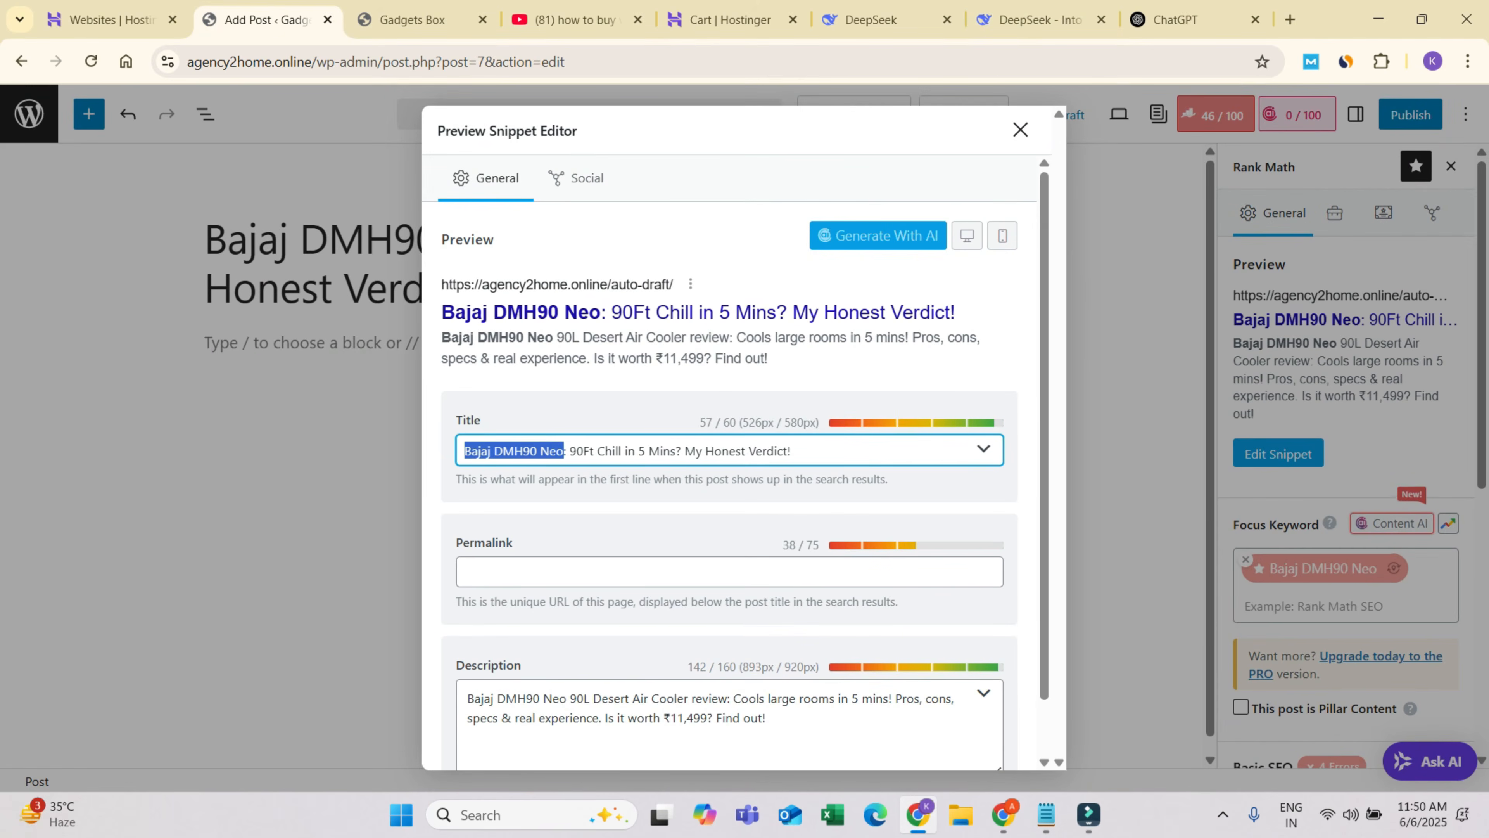
click(587, 572)
key(ctrl+v)
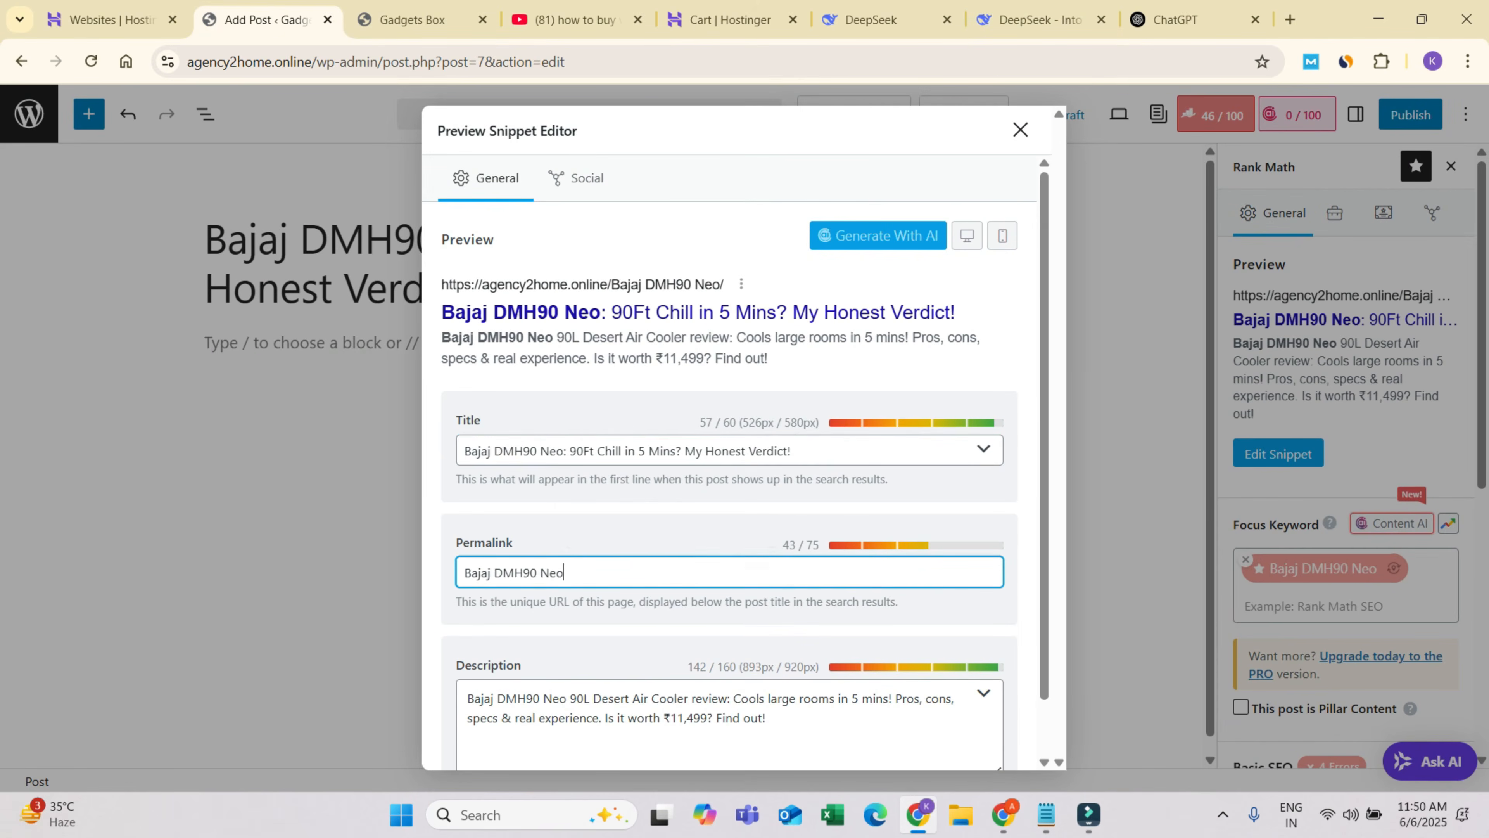
click(727, 615)
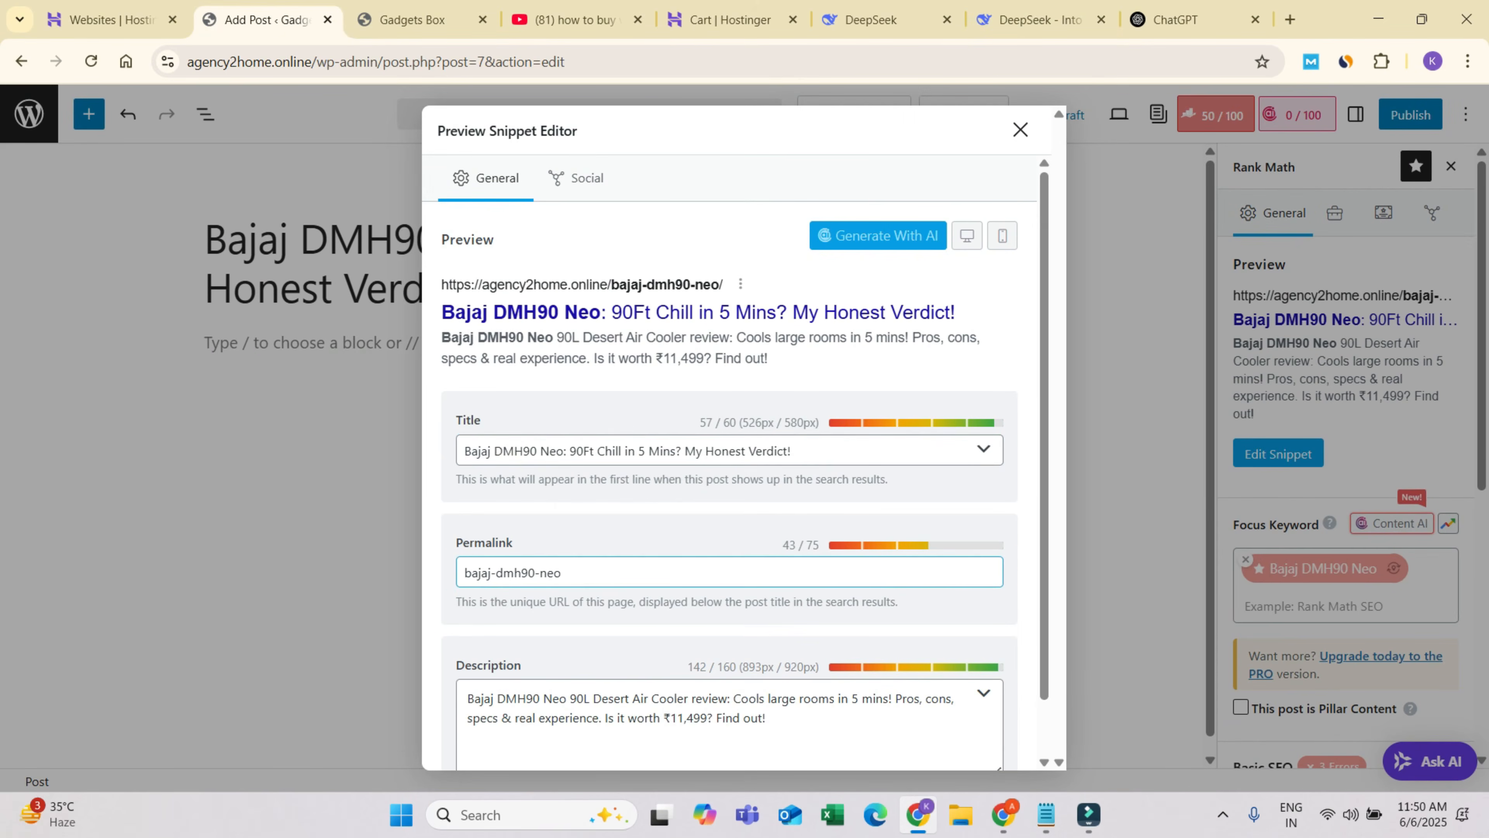
- Check the focus keyword in the snippet's title, permalink and description, and close the snippet editor
scroll(730, 463, down, 1)
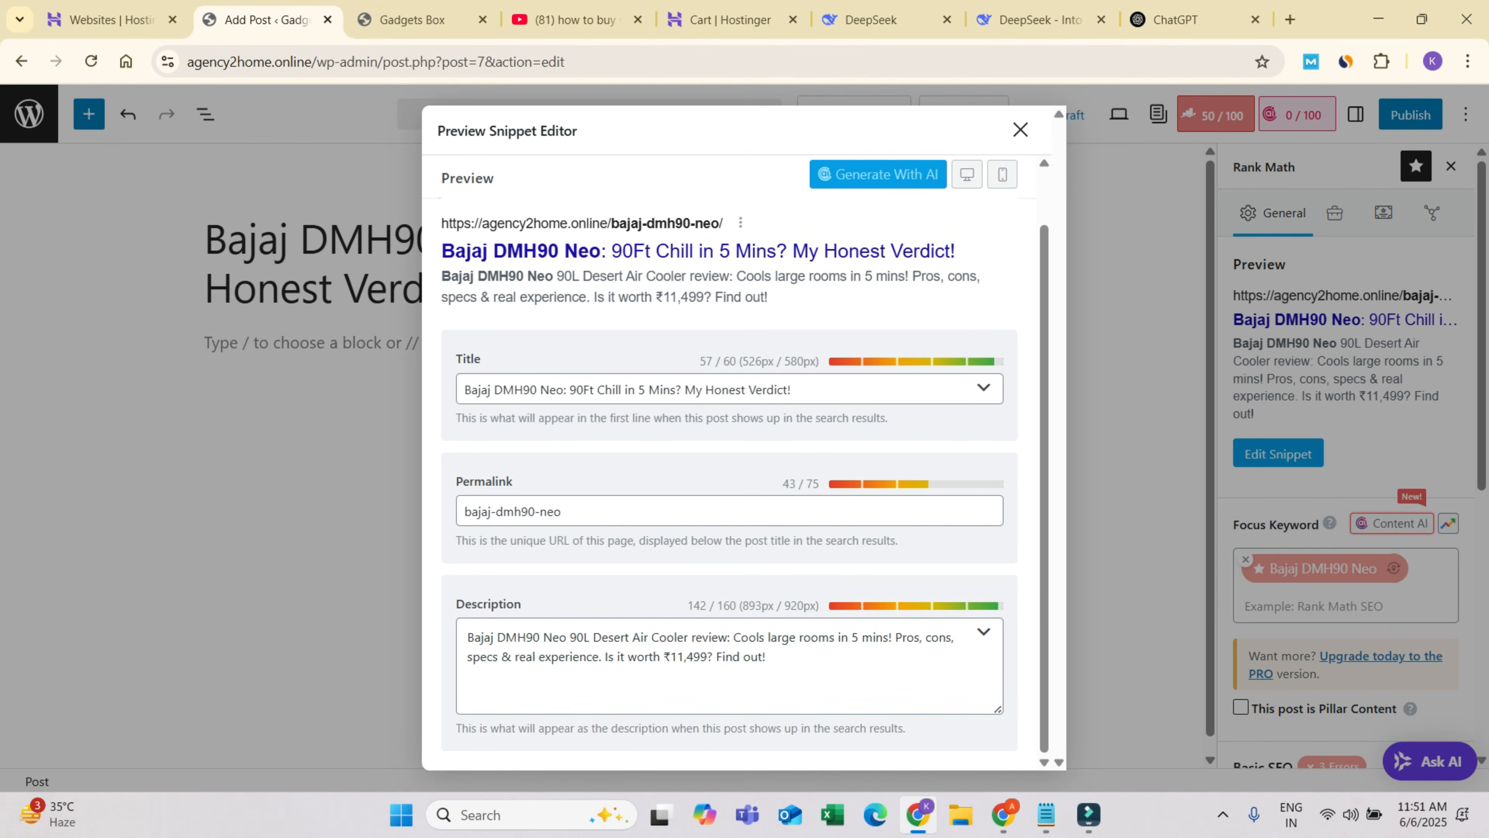
drag(465, 390, 566, 389)
key(Tab)
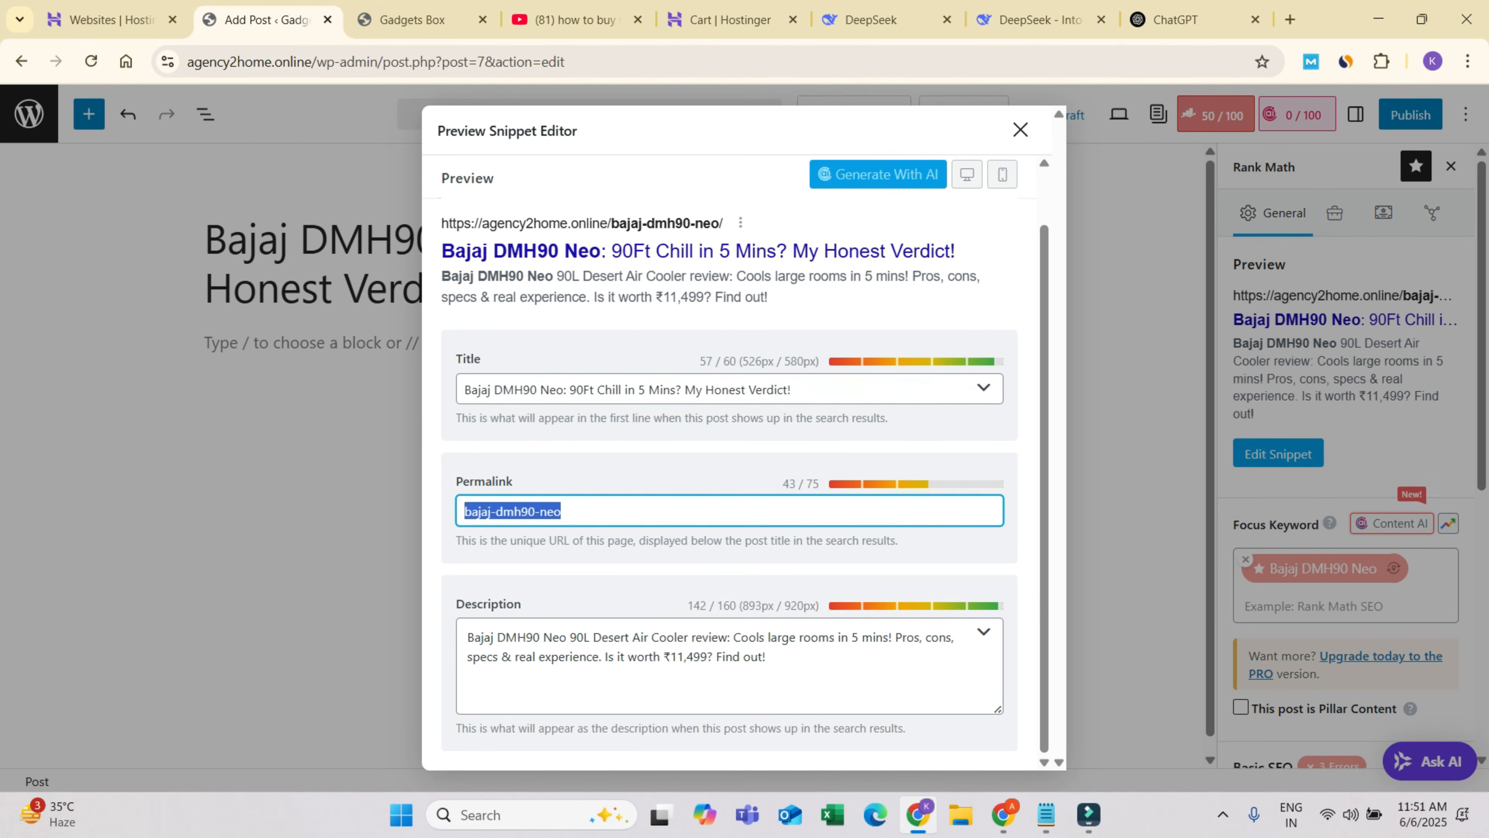
drag(467, 637, 566, 637)
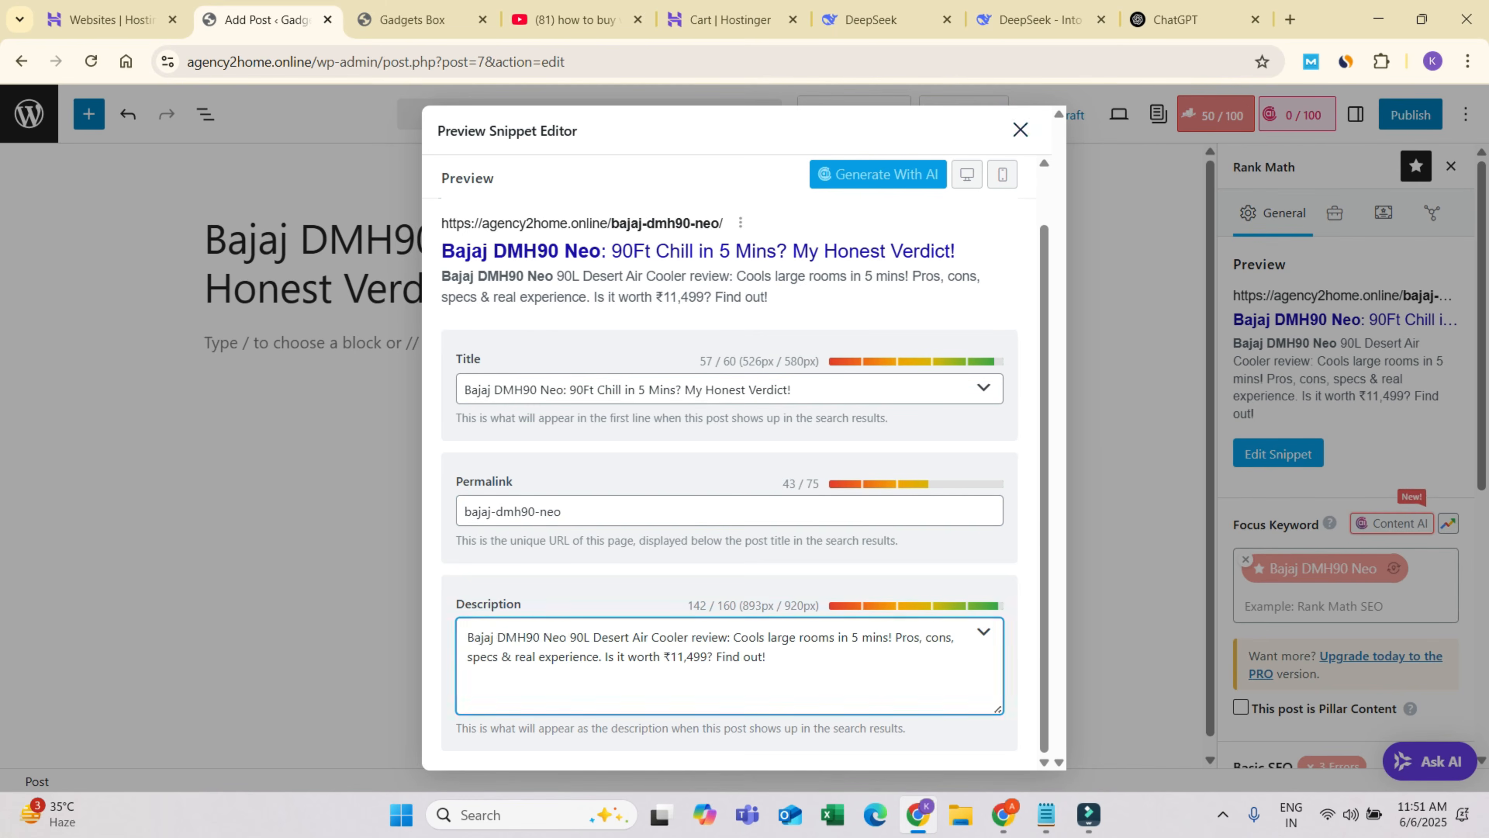
click(1020, 129)
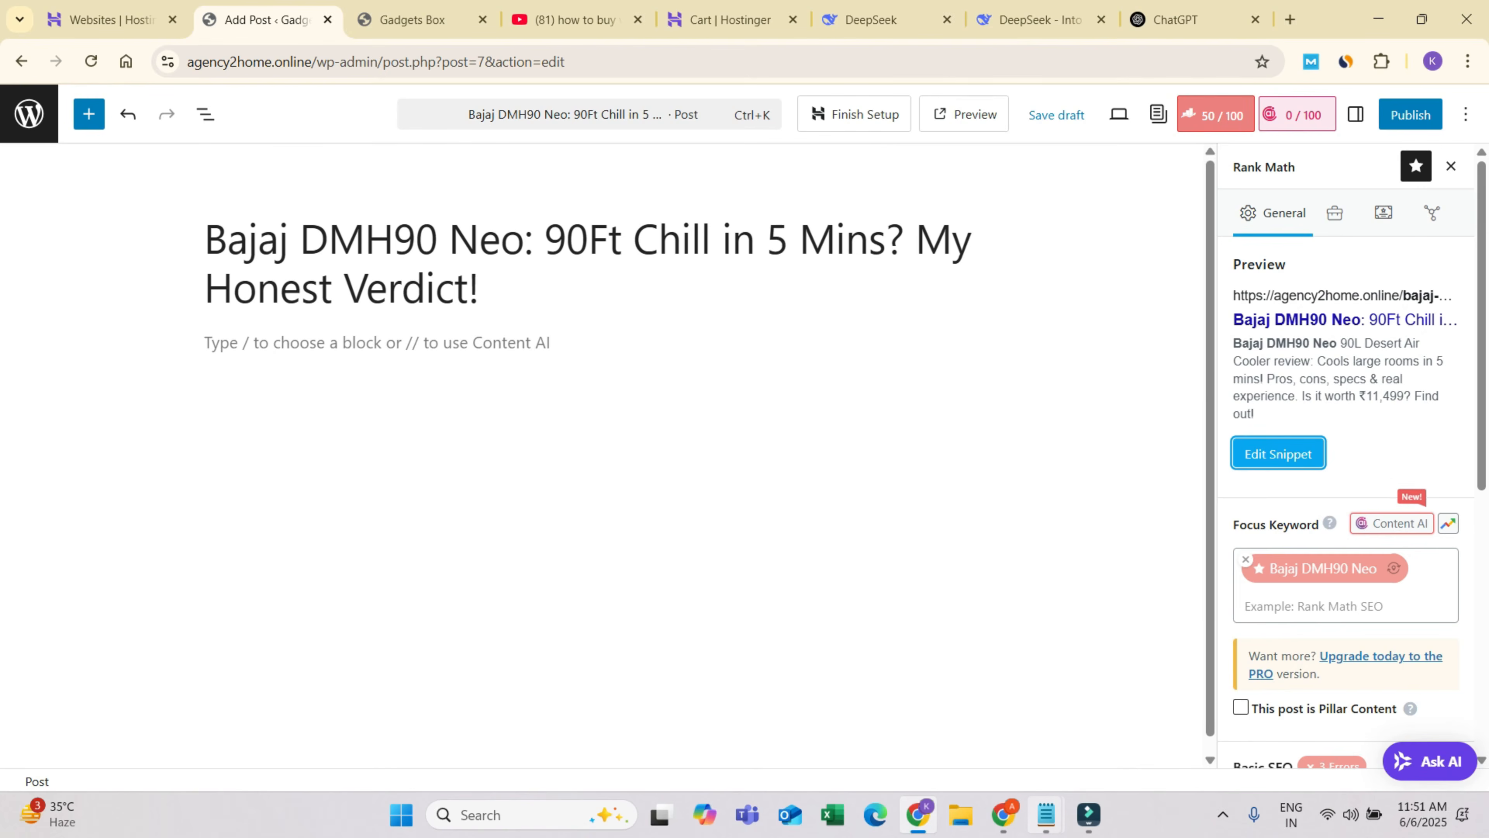
- Switch to Notepad, highlight "Rankmath seo premium" in the themes and plugins list, and return to the WordPress post editor
mouse_move(1047, 814)
click(944, 730)
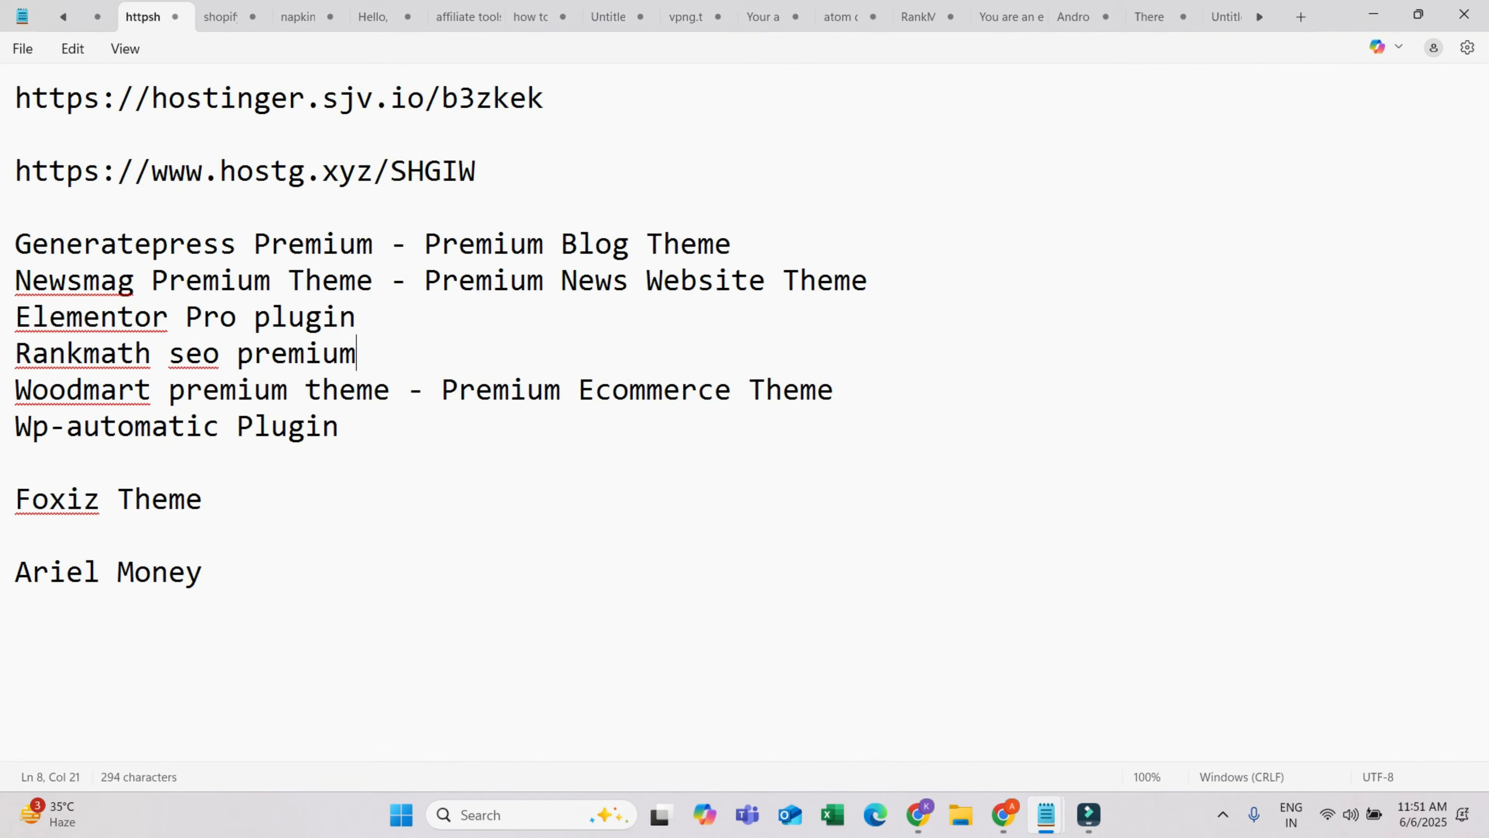
click(16, 353)
drag(16, 354, 356, 353)
click(1374, 14)
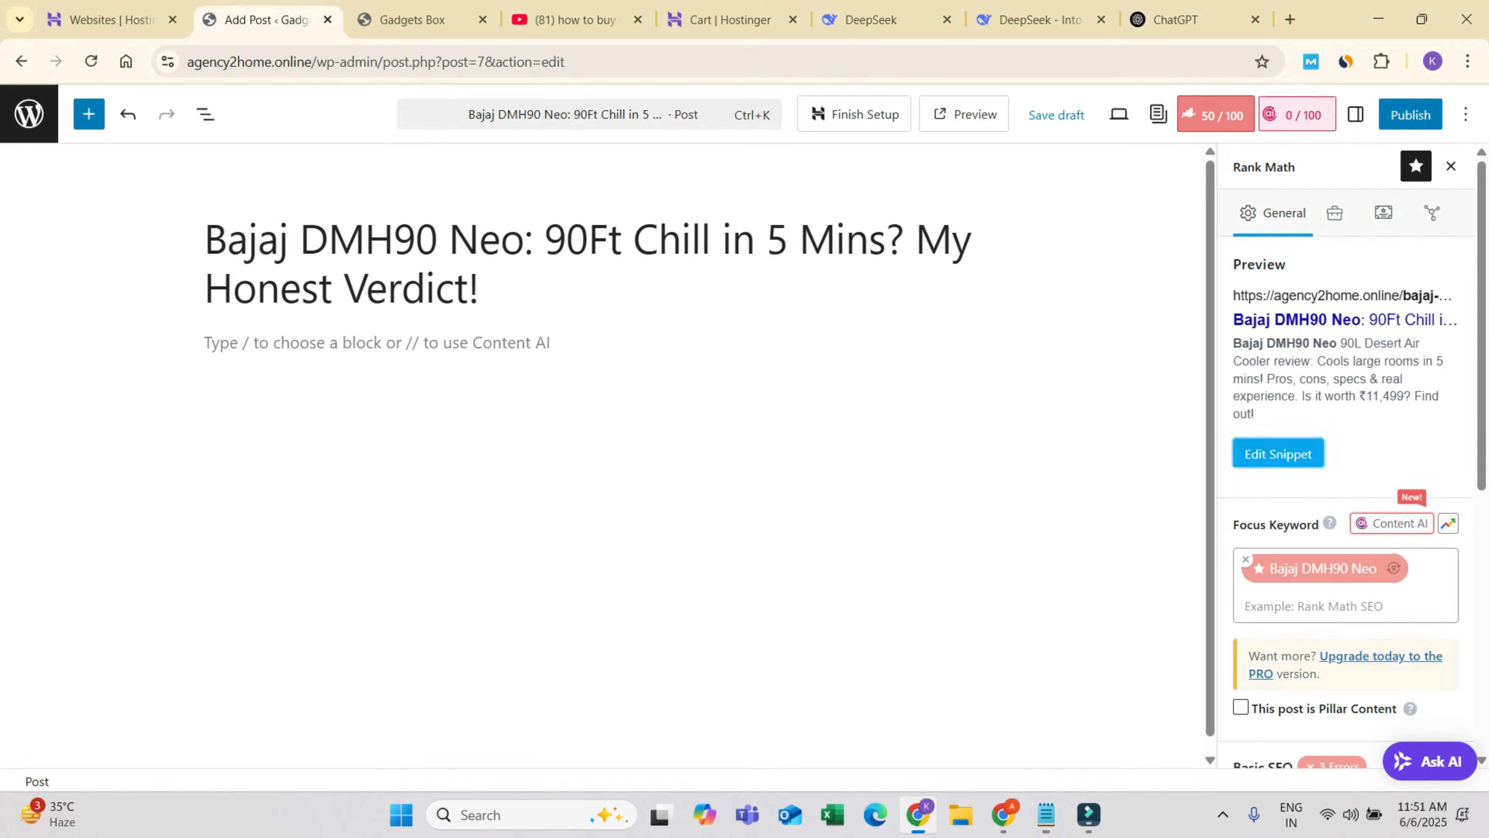
- View the Content AI offering for the post and return to the Rank Math SEO settings
click(1298, 115)
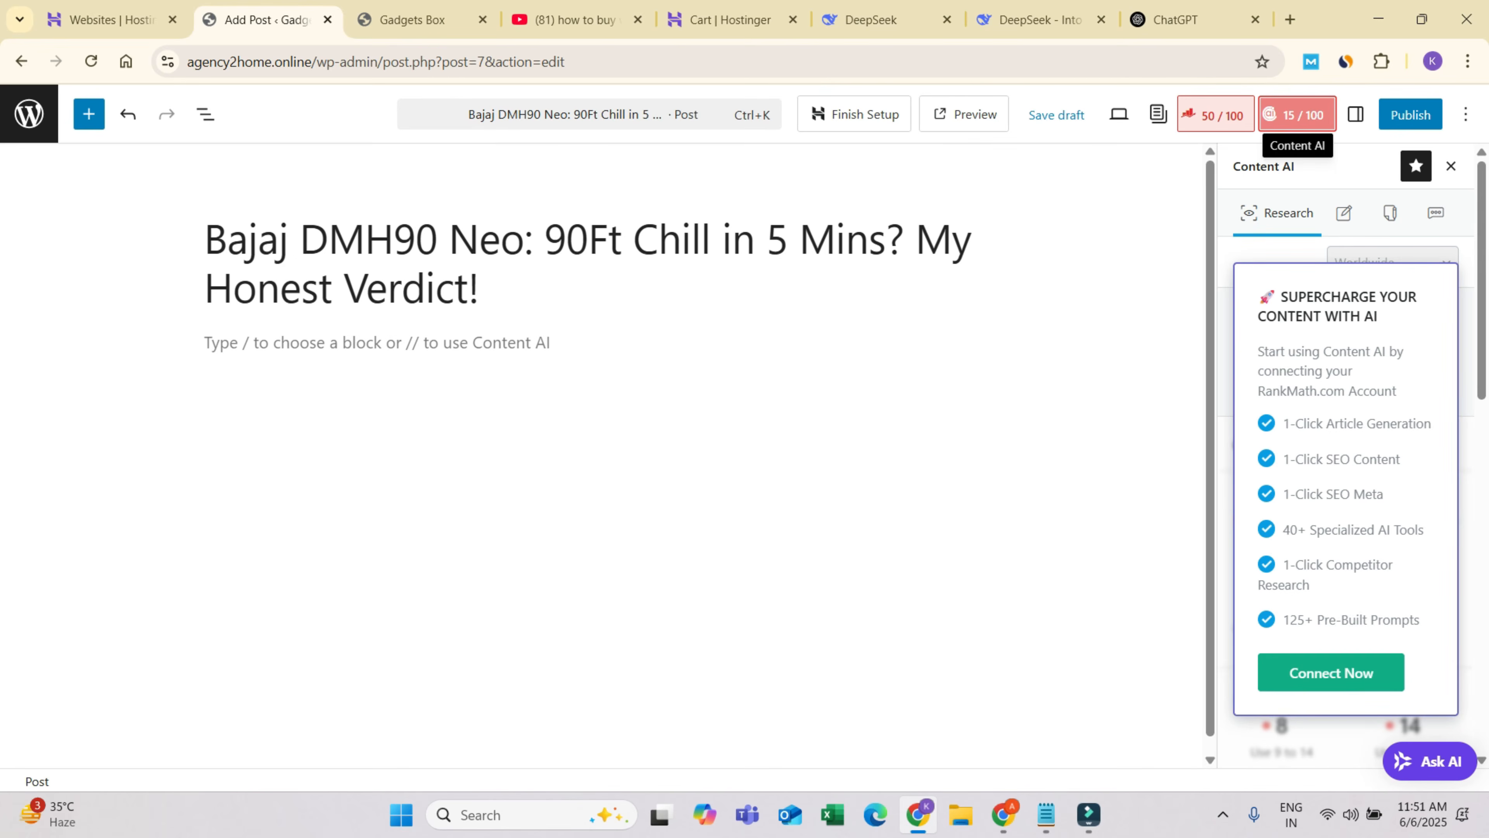
click(1215, 114)
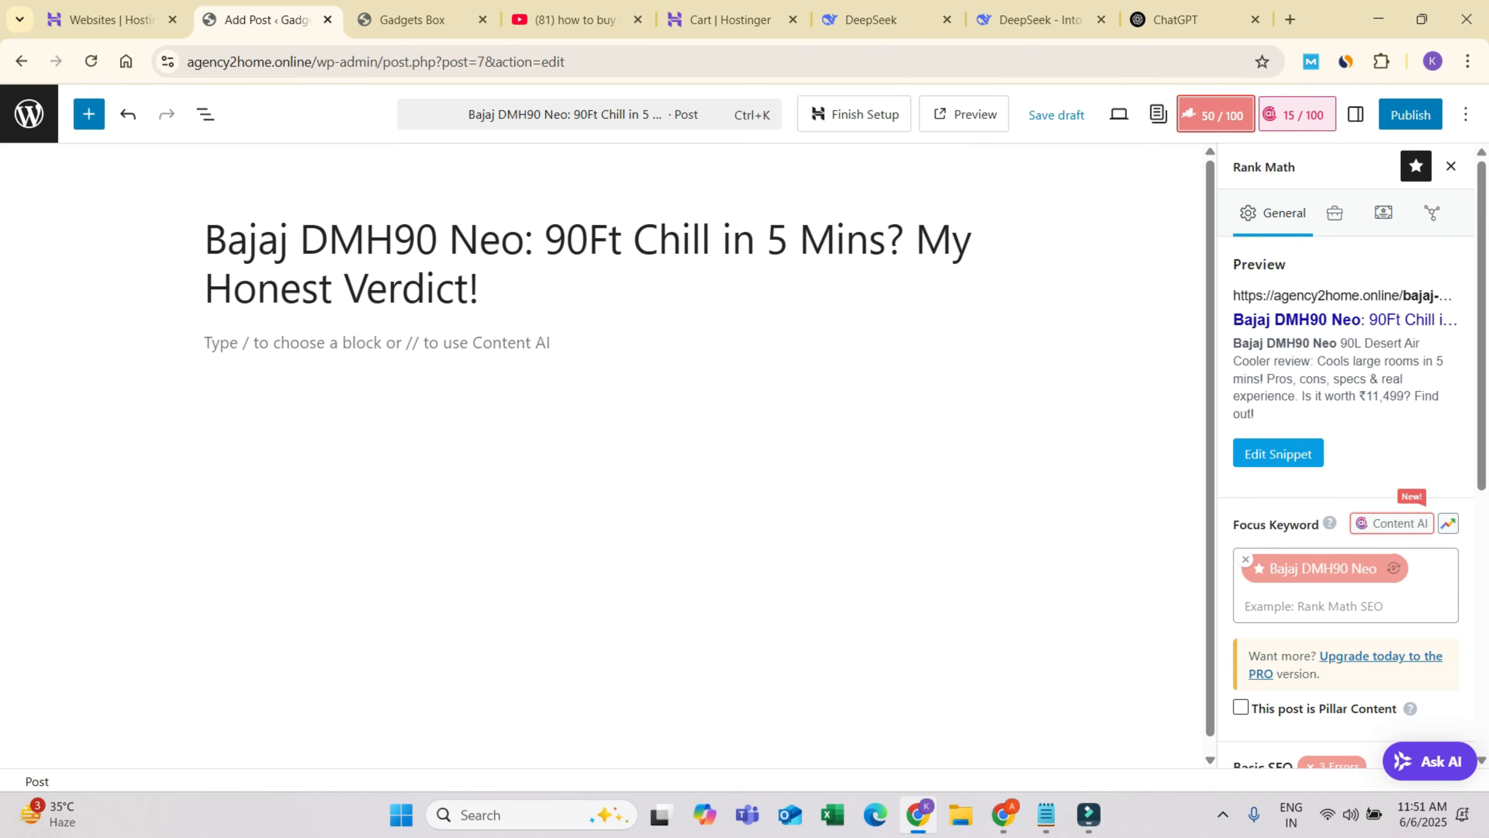
- Switch to the DeepSeek chat and copy the review article from the "Introduction: Beating the Heat with Bajaj's Beast" heading through the last FAQ answer
scroll(1346, 458, down, 5)
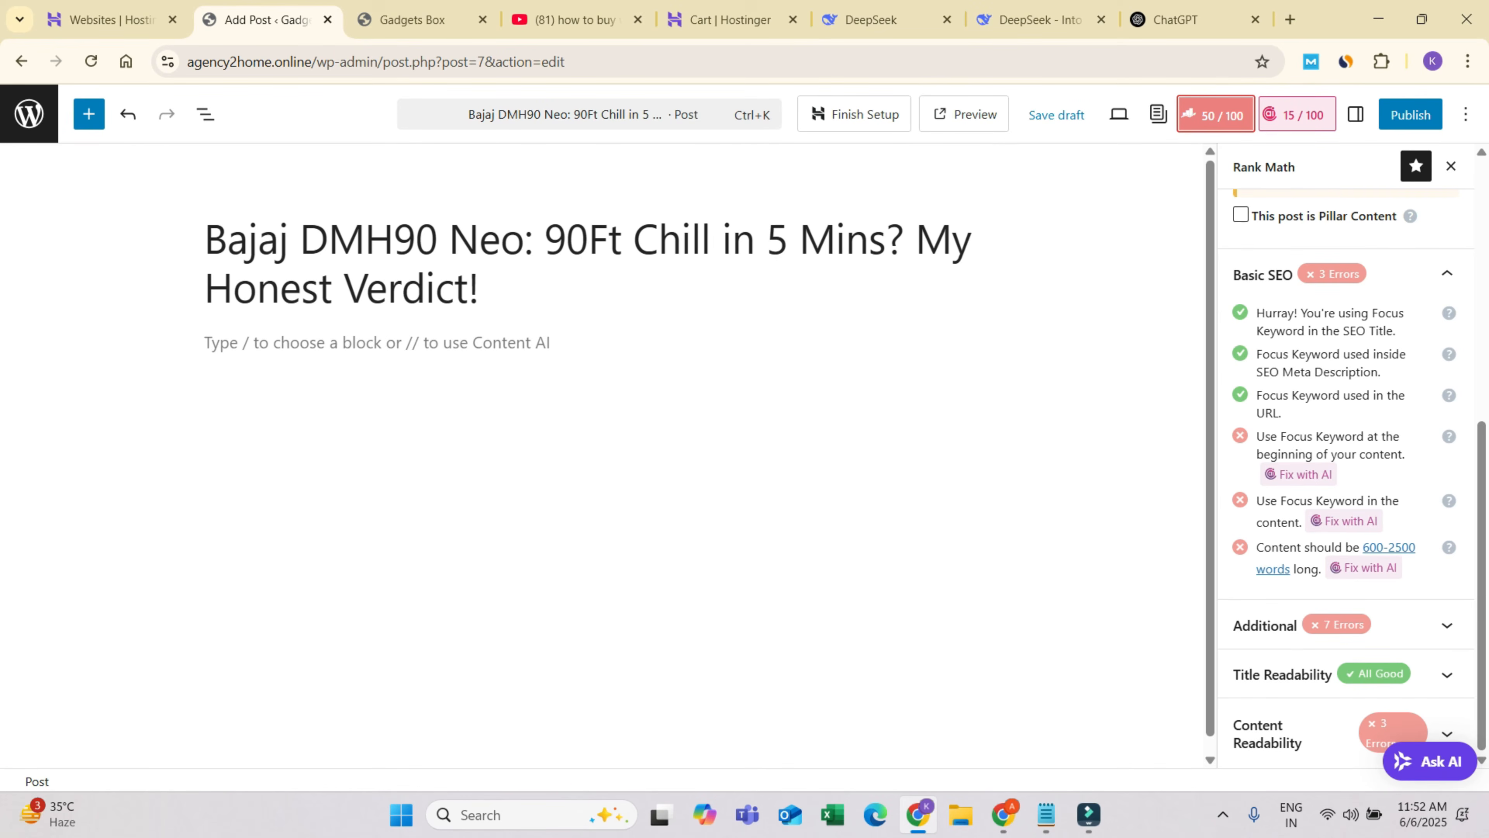
key(alt+Tab)
key(alt+Tab)
click(1040, 20)
scroll(870, 397, down, 1)
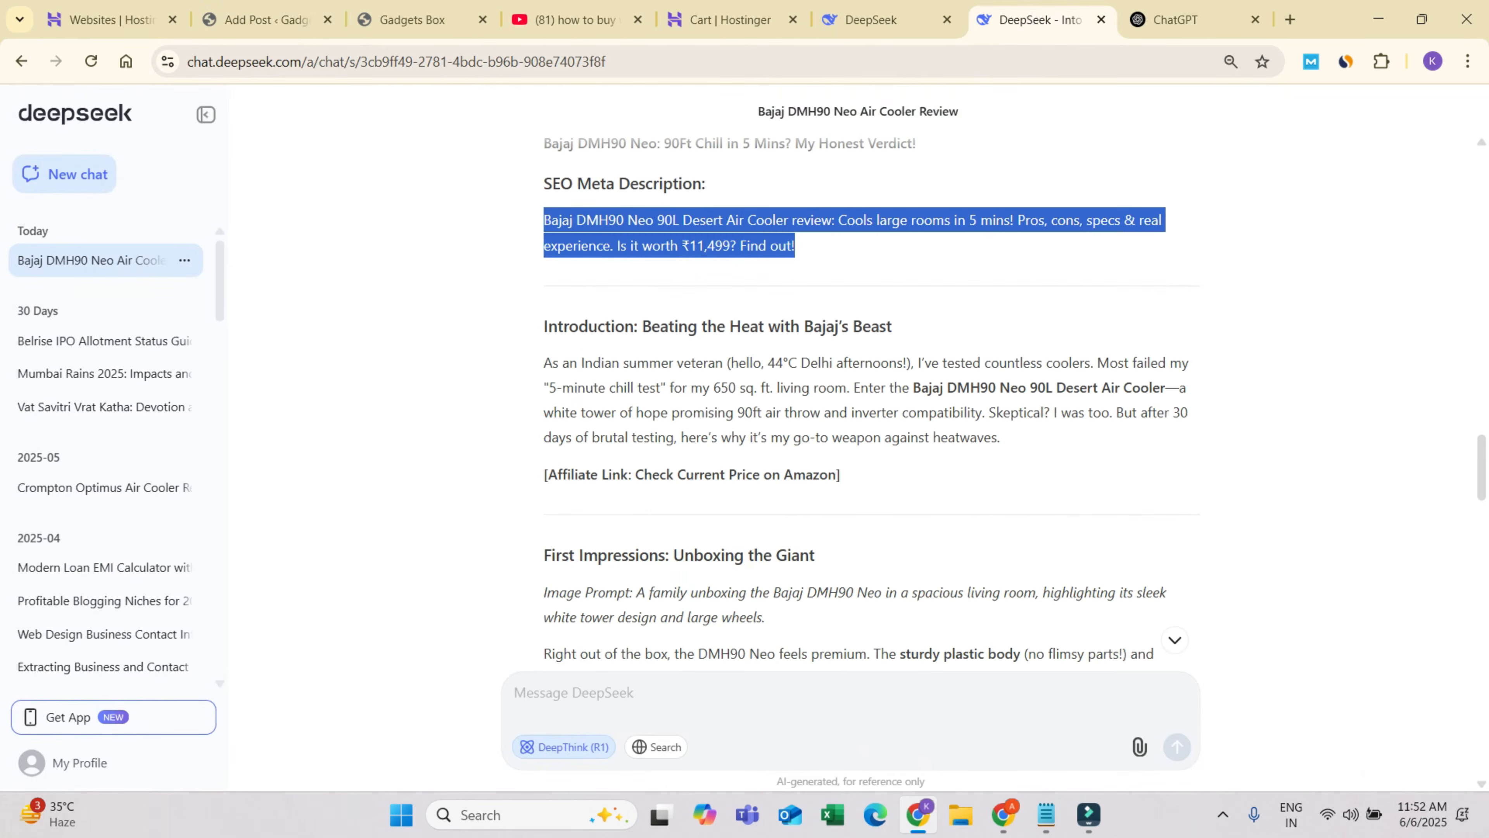
drag(544, 326, 821, 587)
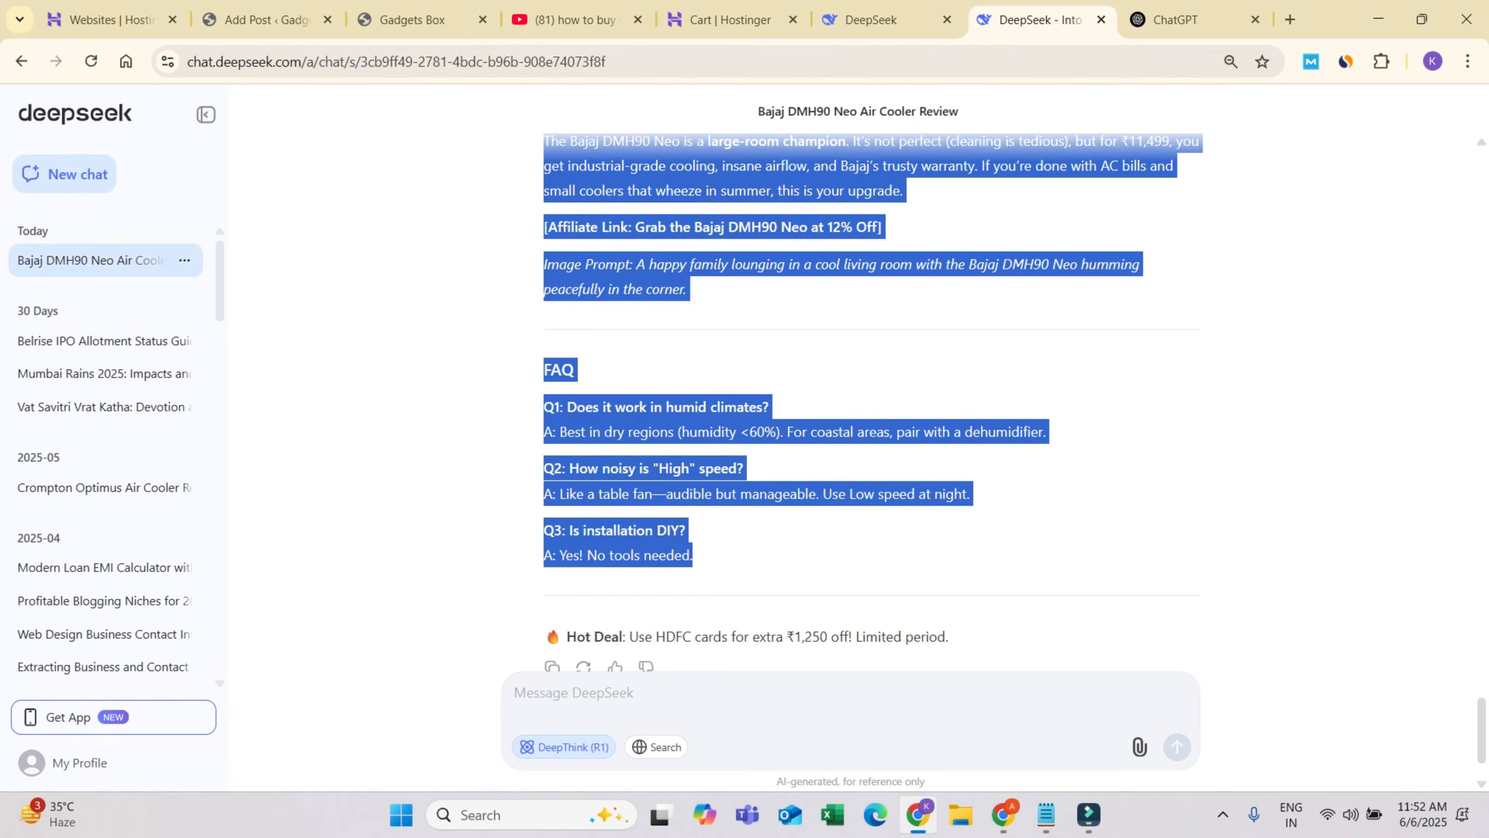
- Paste the copied article into the body of the WordPress post and add an empty paragraph after the FAQ
key(alt+Tab)
key(alt+Tab)
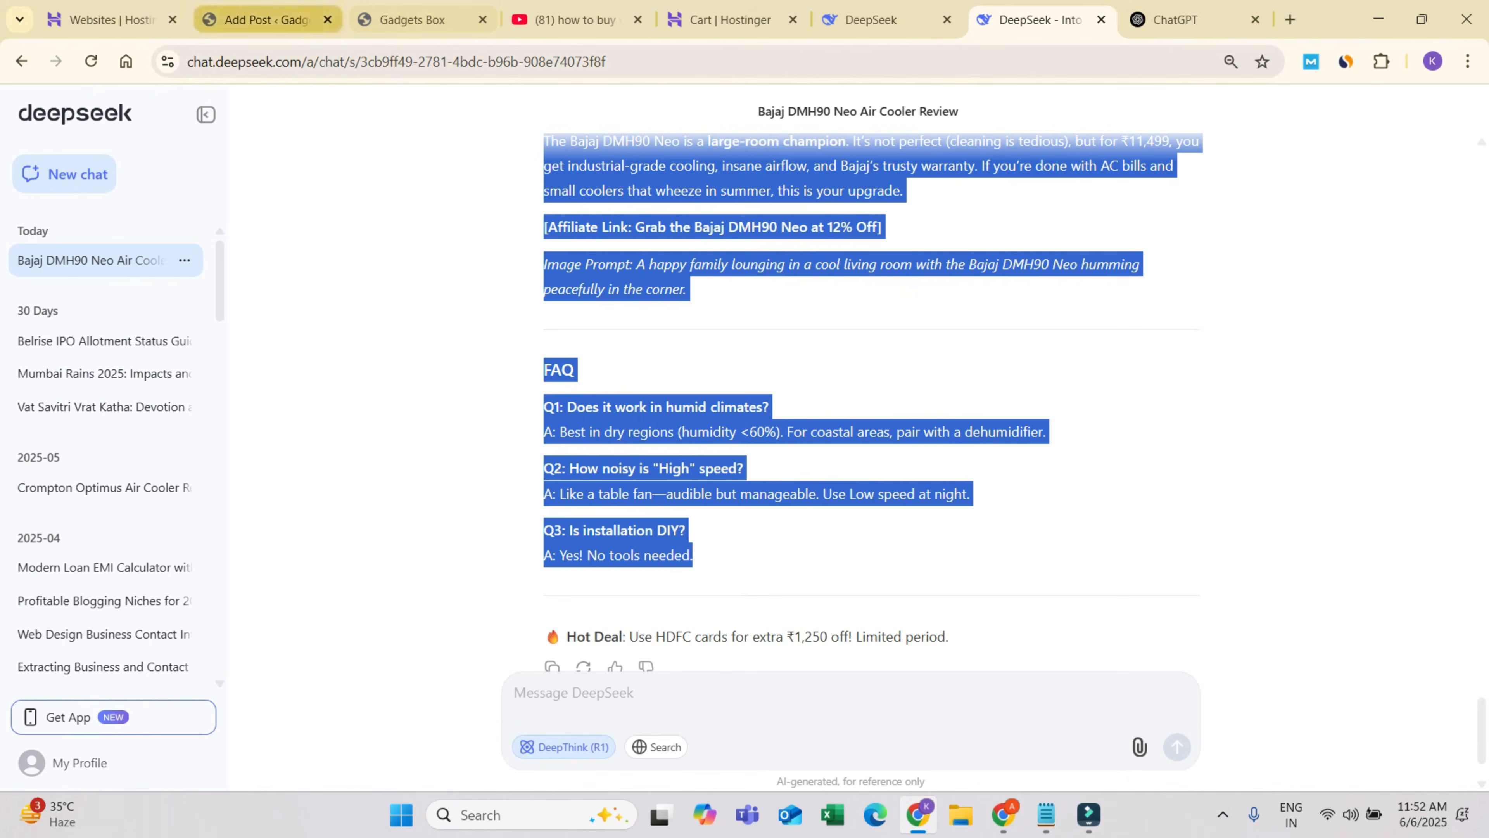
key(ctrl+2)
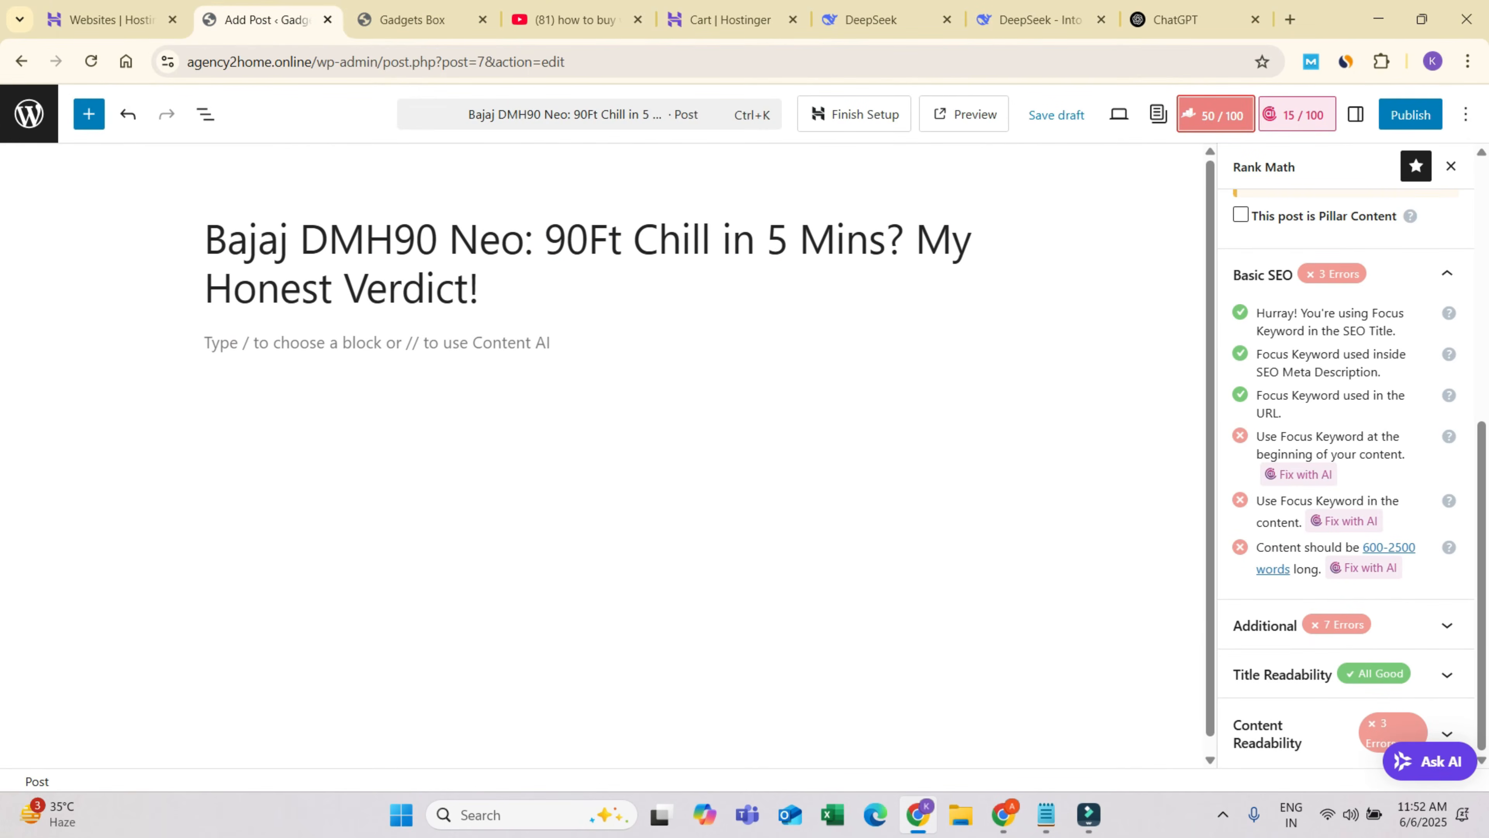
click(377, 343)
key(ctrl+v)
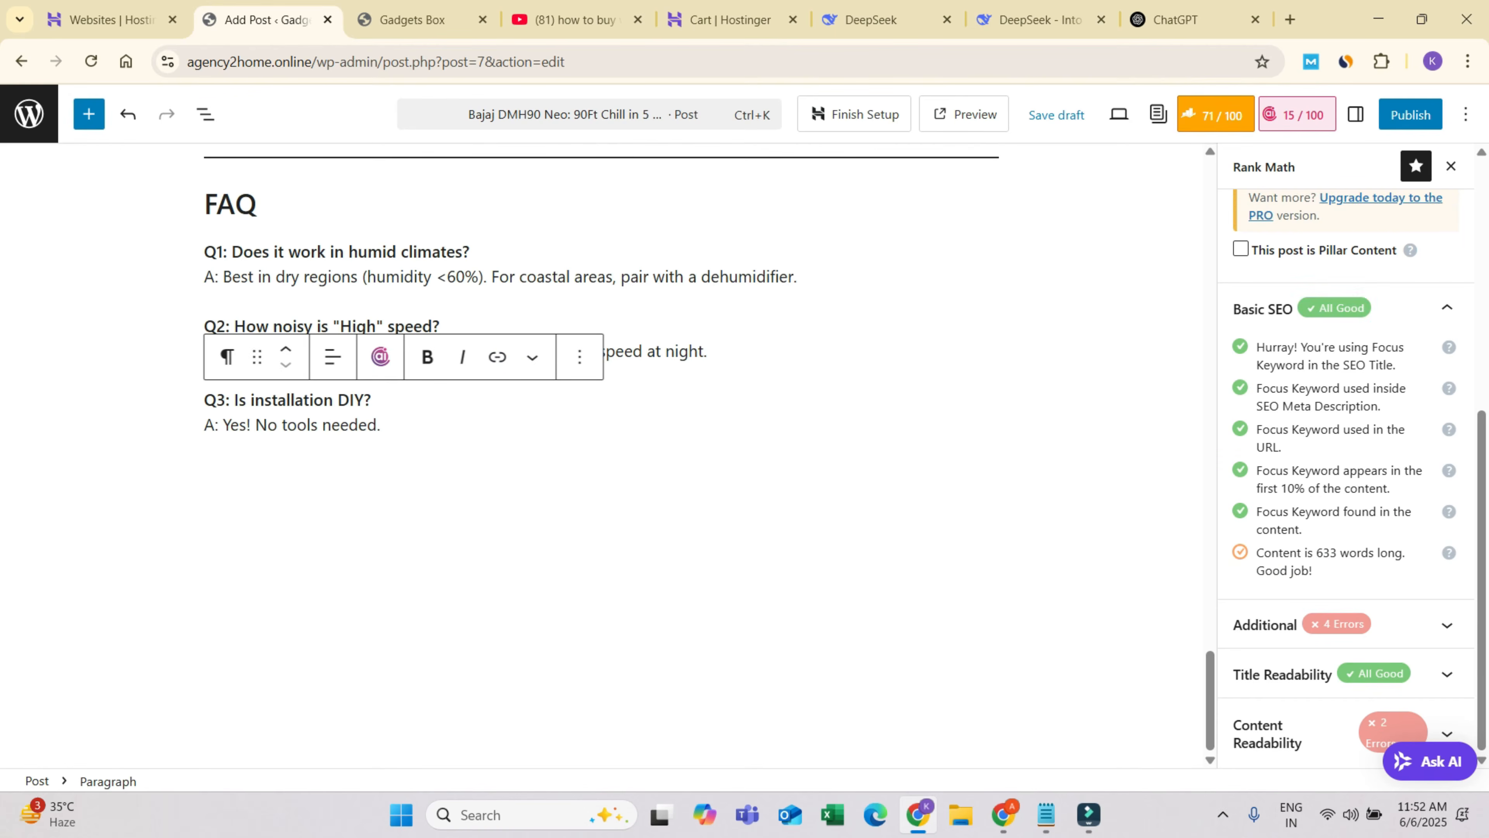
key(Return)
scroll(586, 410, up, 4)
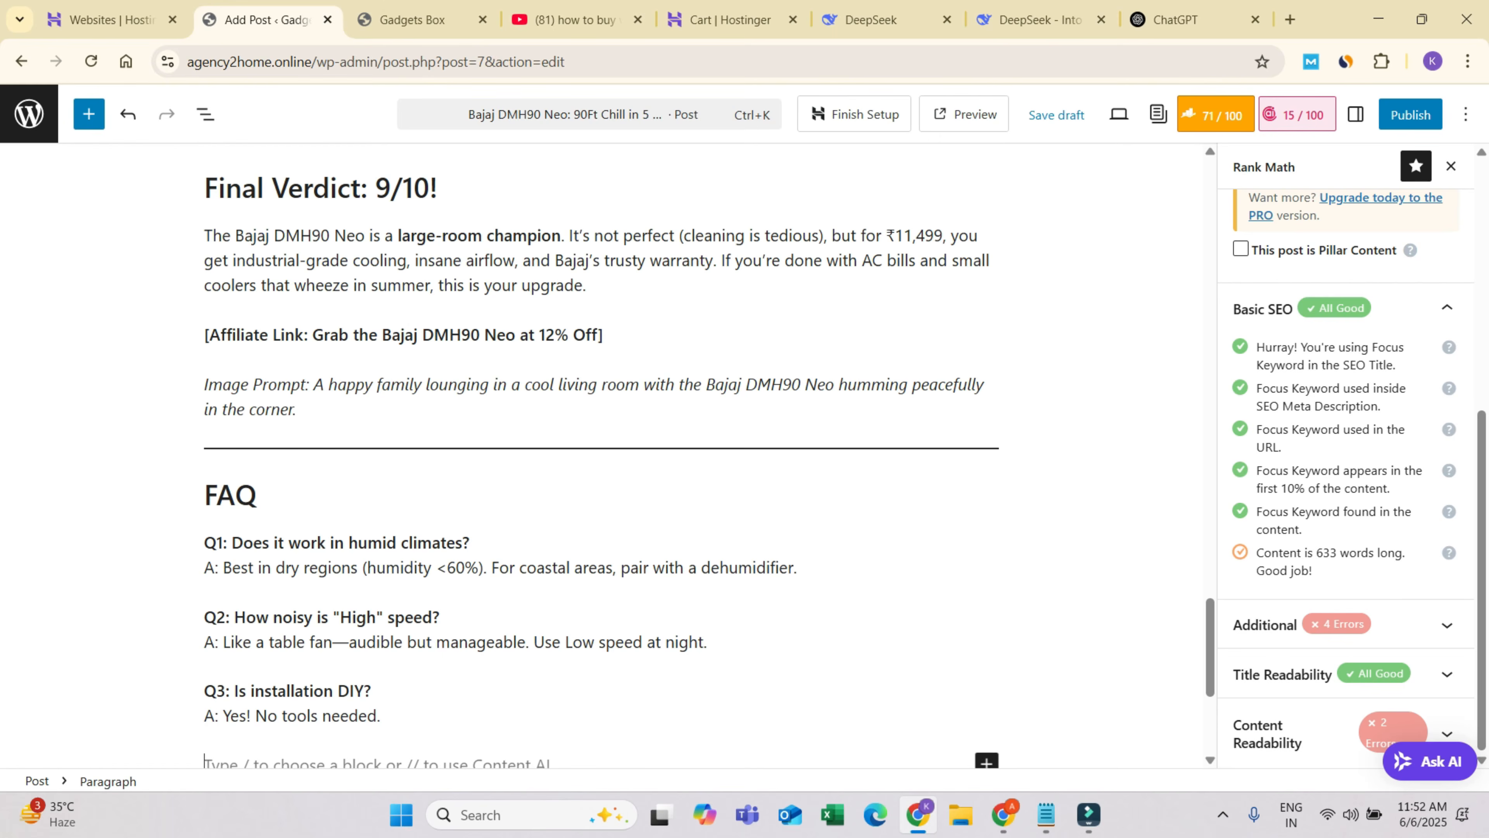
- Expand the Title Readability checks and highlight the focus keyword and "My Honest Verdict" in the post title for comparison
scroll(1283, 674, up, 1)
scroll(1284, 674, down, 1)
click(1284, 674)
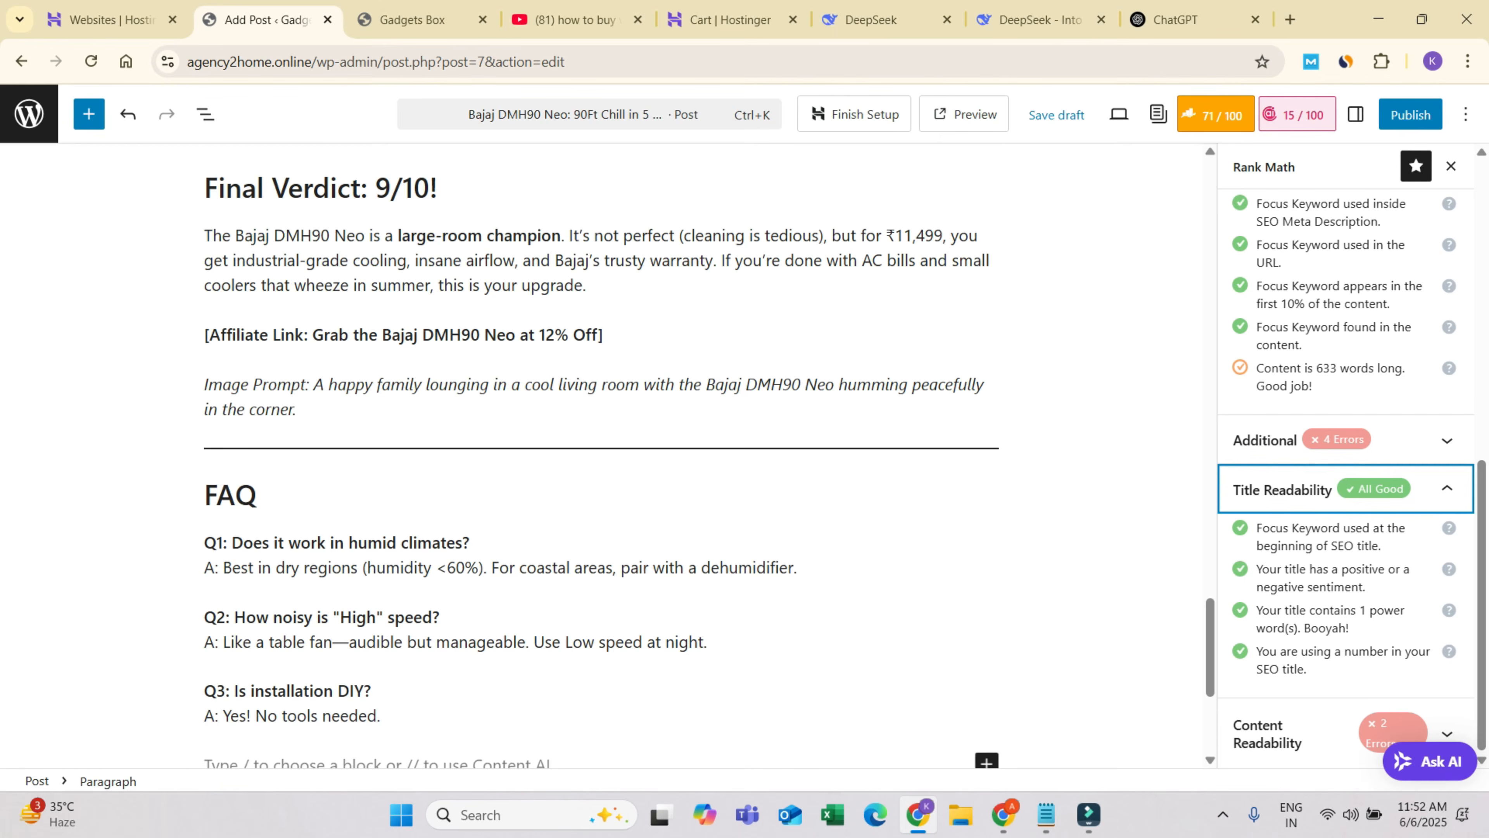
scroll(601, 458, up, 15)
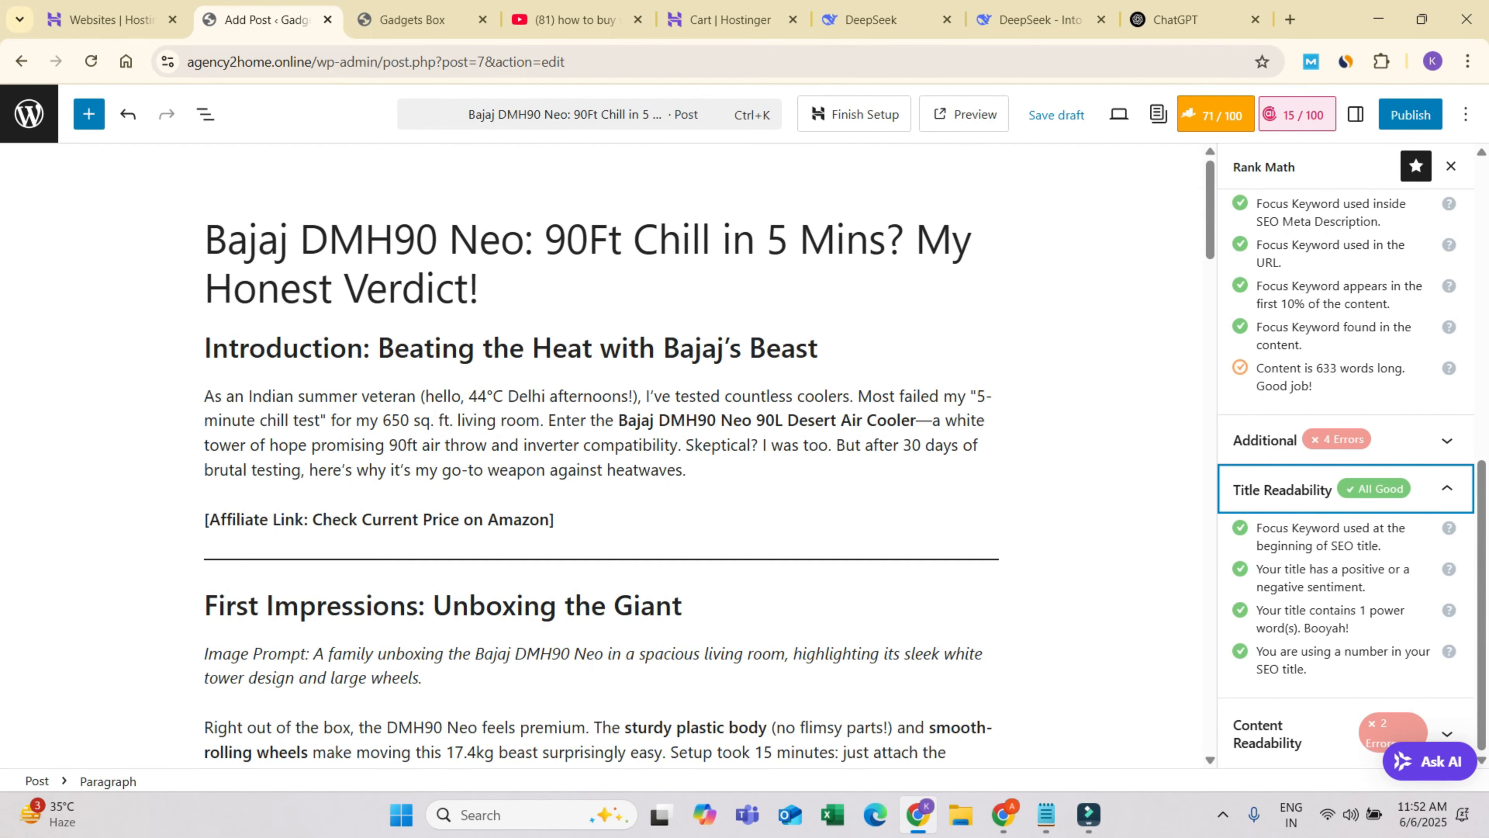
drag(205, 239, 393, 239)
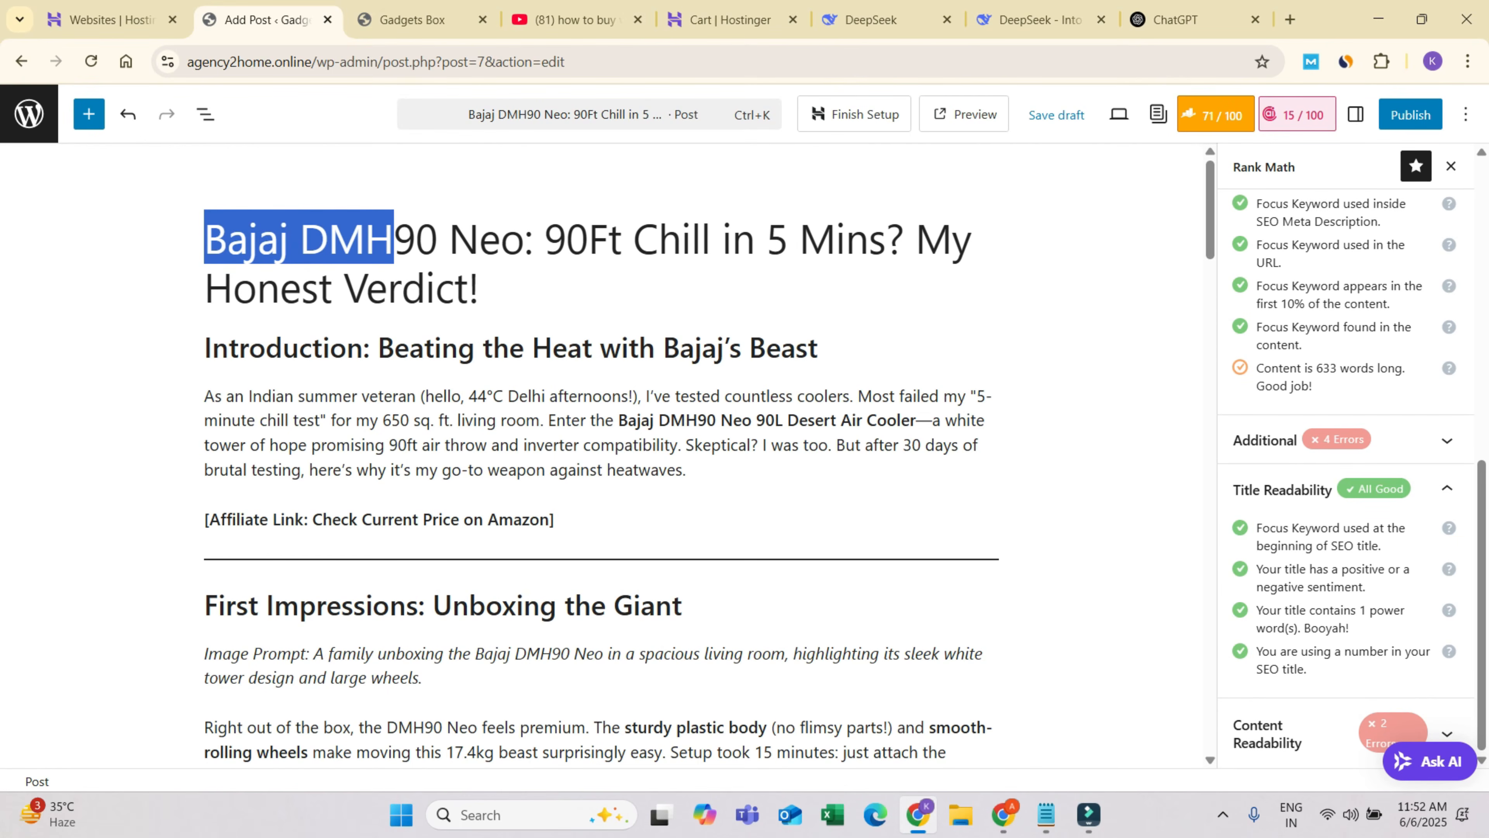
drag(915, 237, 467, 287)
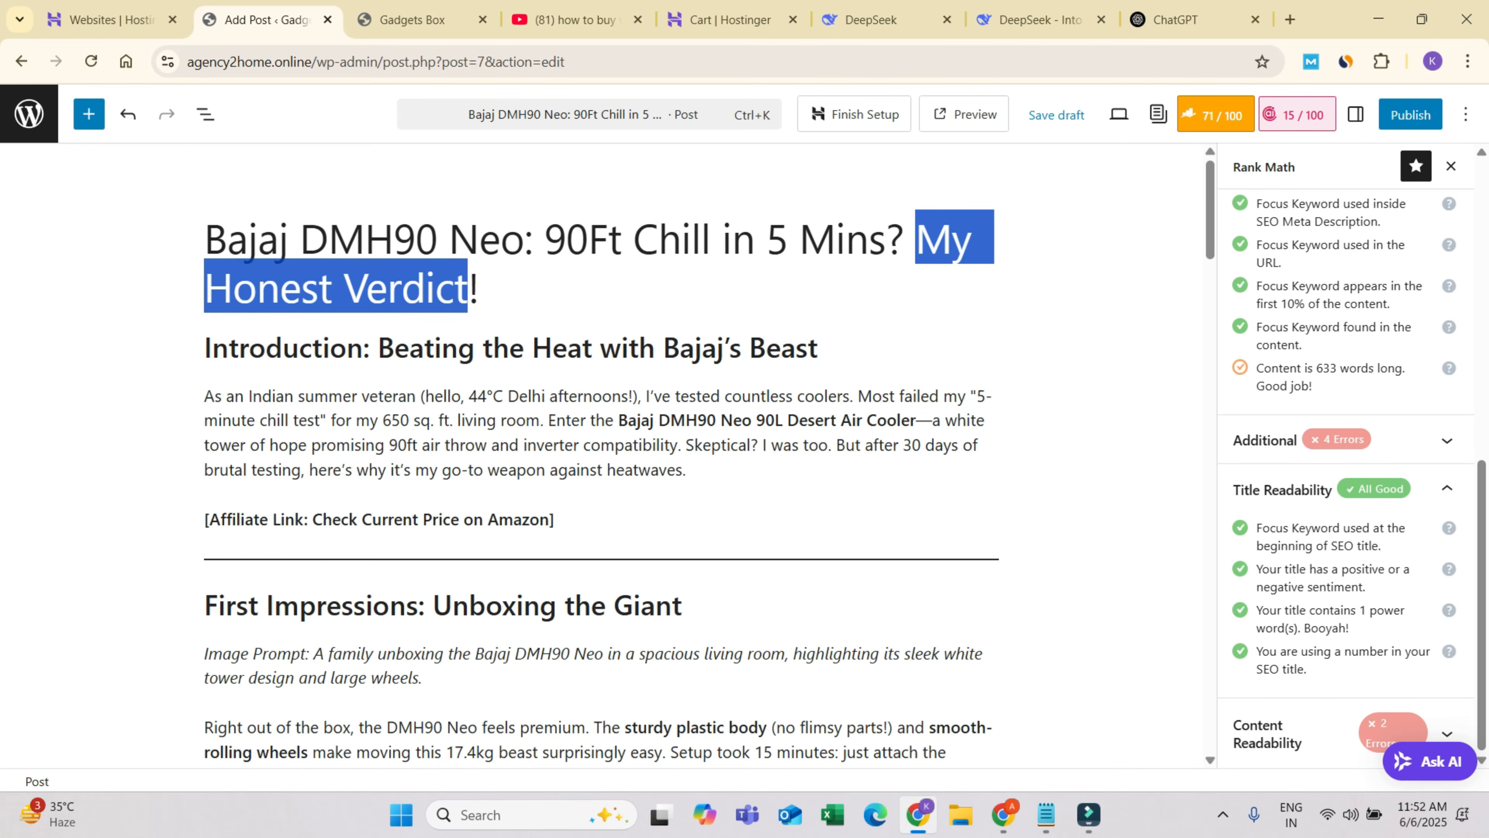
click(279, 287)
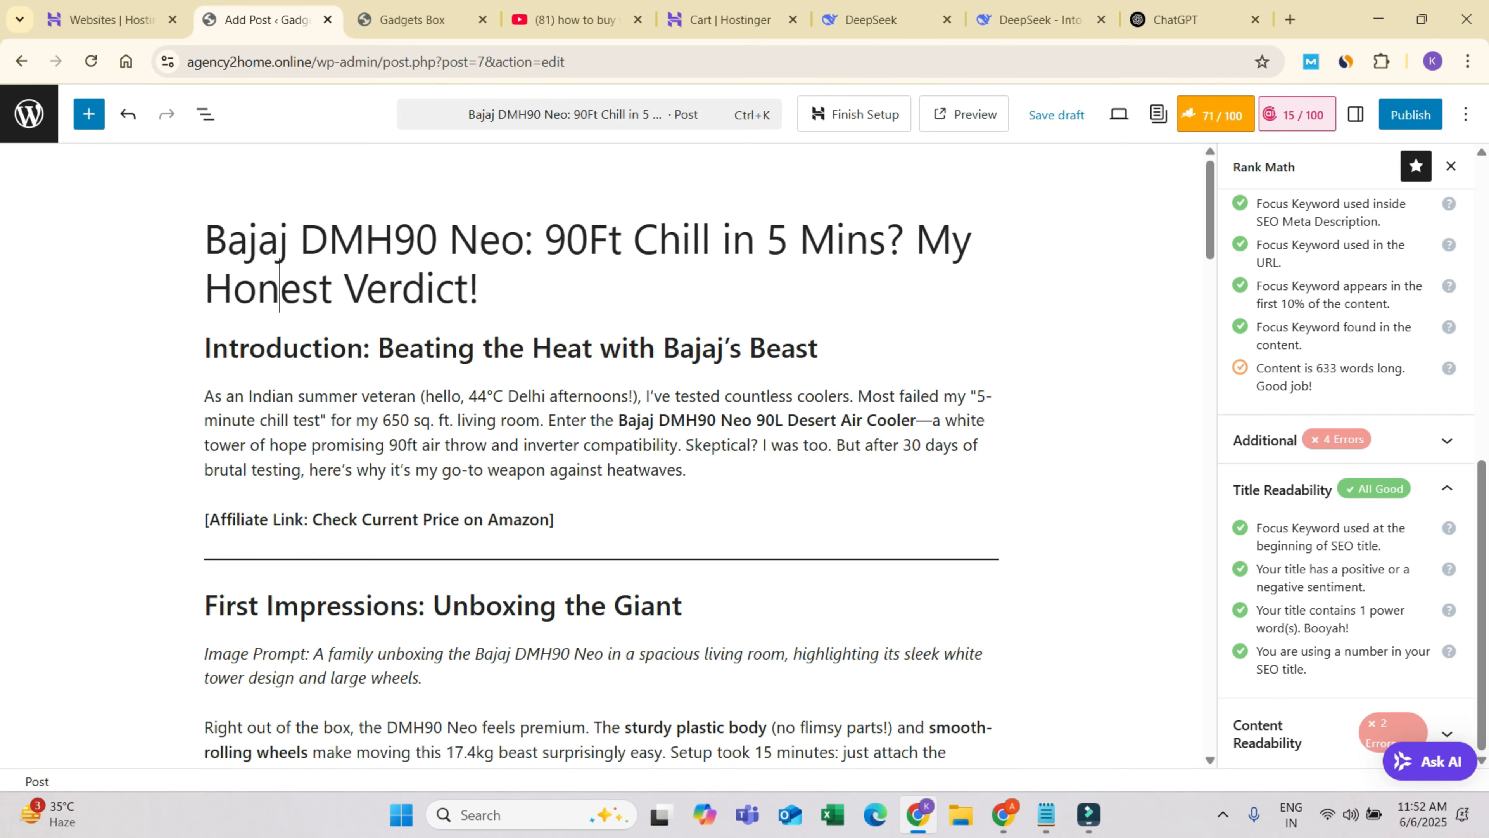
- Highlight "90Ft Chill" and "5 Mins" in the post title to examine its use of numbers
click(765, 238)
key(shift+Right)
click(565, 238)
key(shift+Right)
click(765, 238)
key(shift+Right)
key(shift+Right)
key(shift+Right)
key(shift+Right)
key(shift+Right)
key(shift+Right)
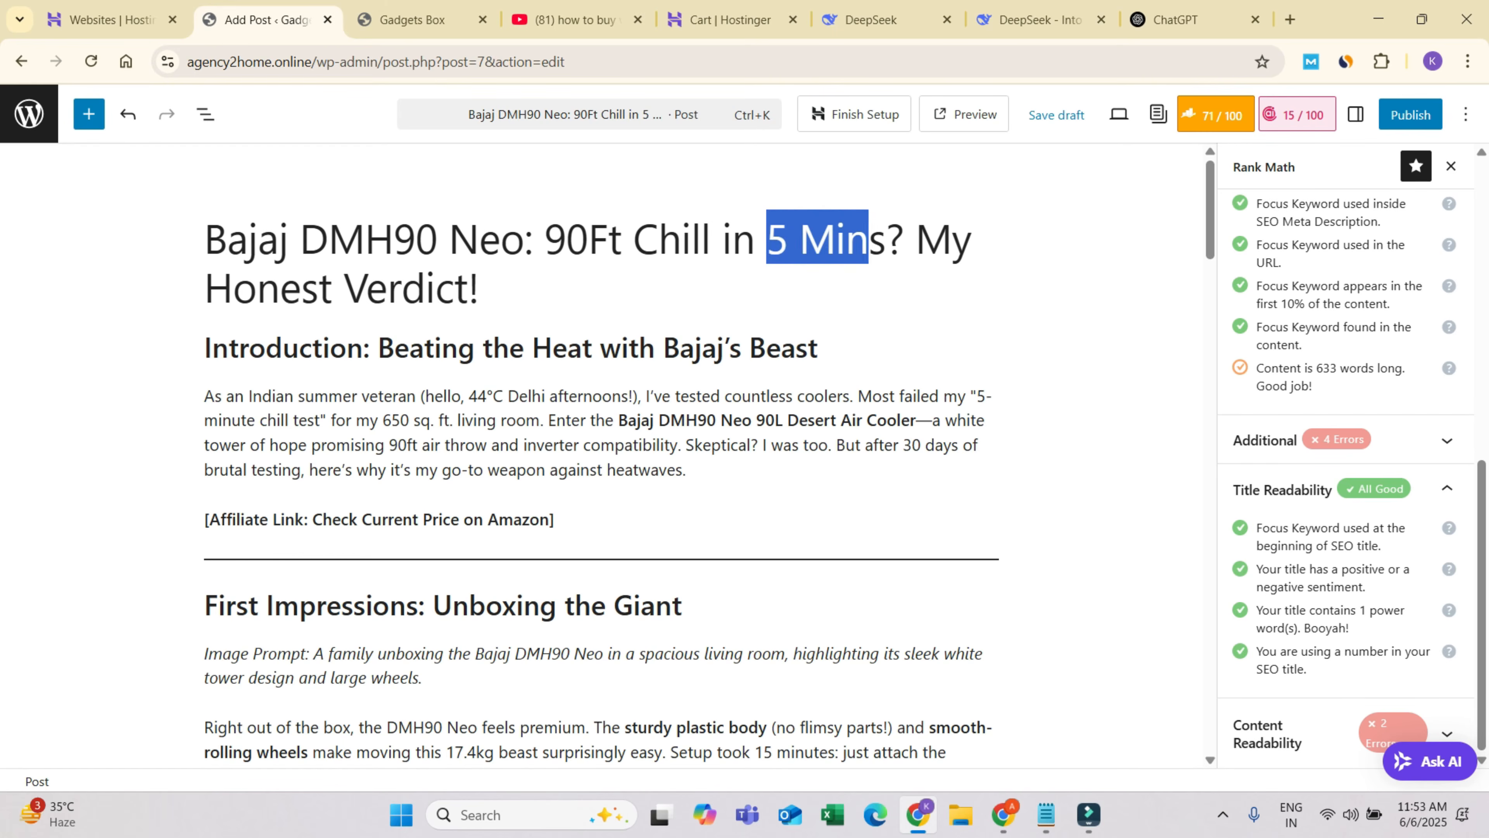
drag(532, 238, 701, 238)
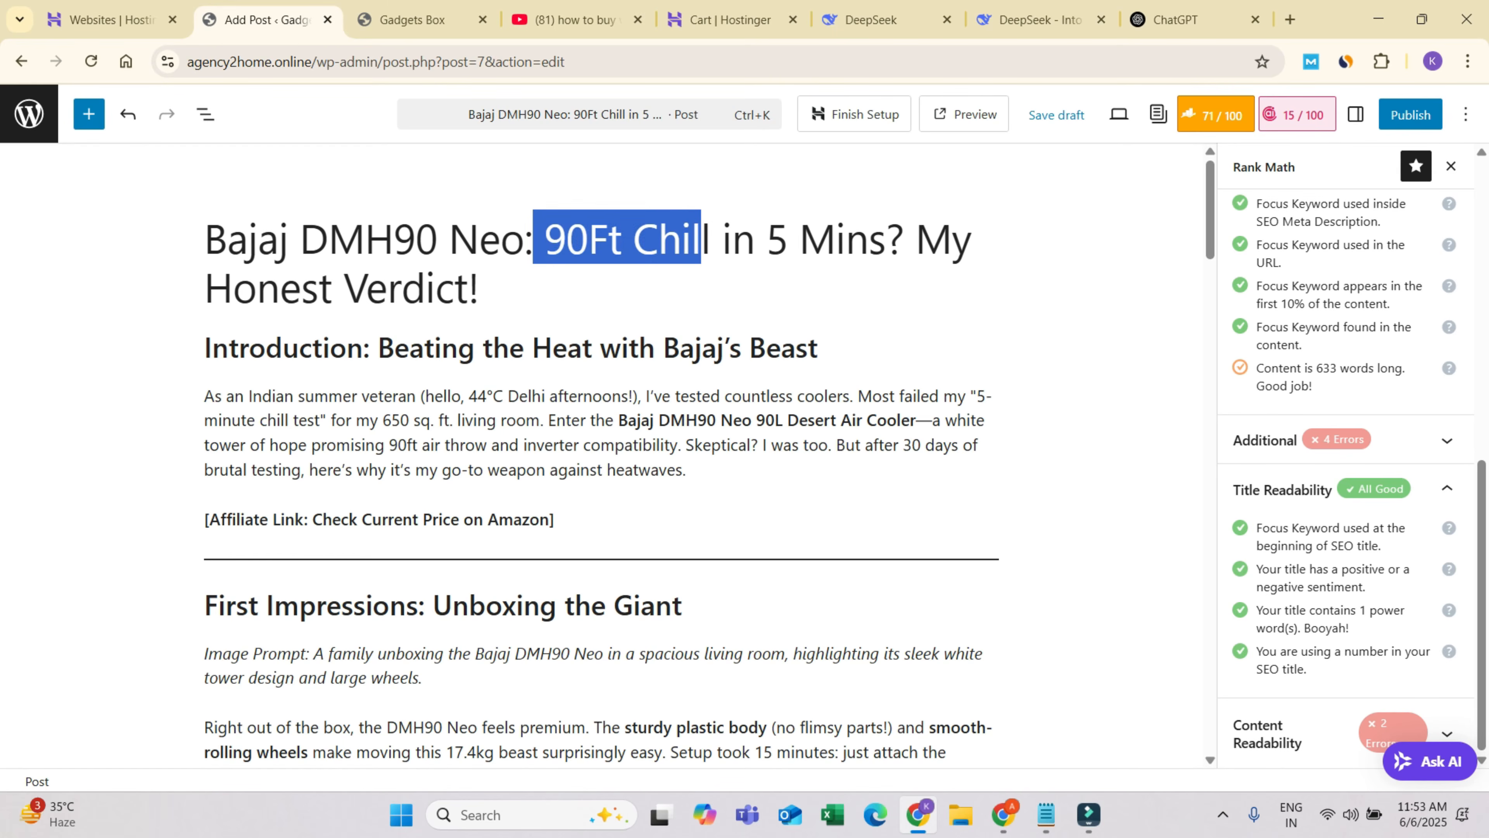
click(765, 237)
key(shift+Right)
key(shift+Right)
key(shift+Right)
key(shift+Right)
key(shift+Right)
key(shift+Right)
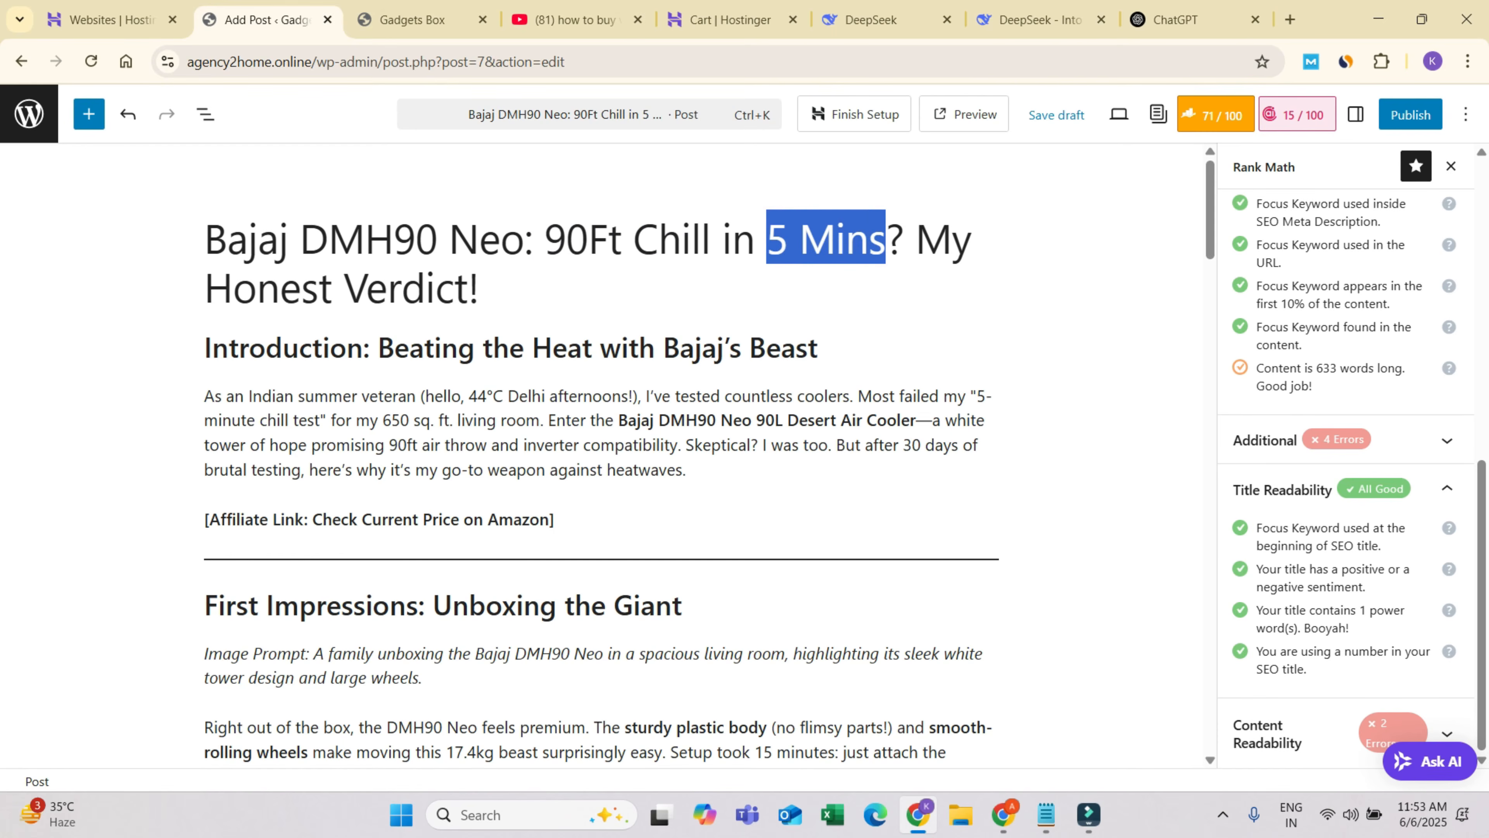
- Expand the Additional SEO checks and highlight the "[Affiliate Link: Check Current Price on Amazon]" line in the introduction
key(Tab)
key(Return)
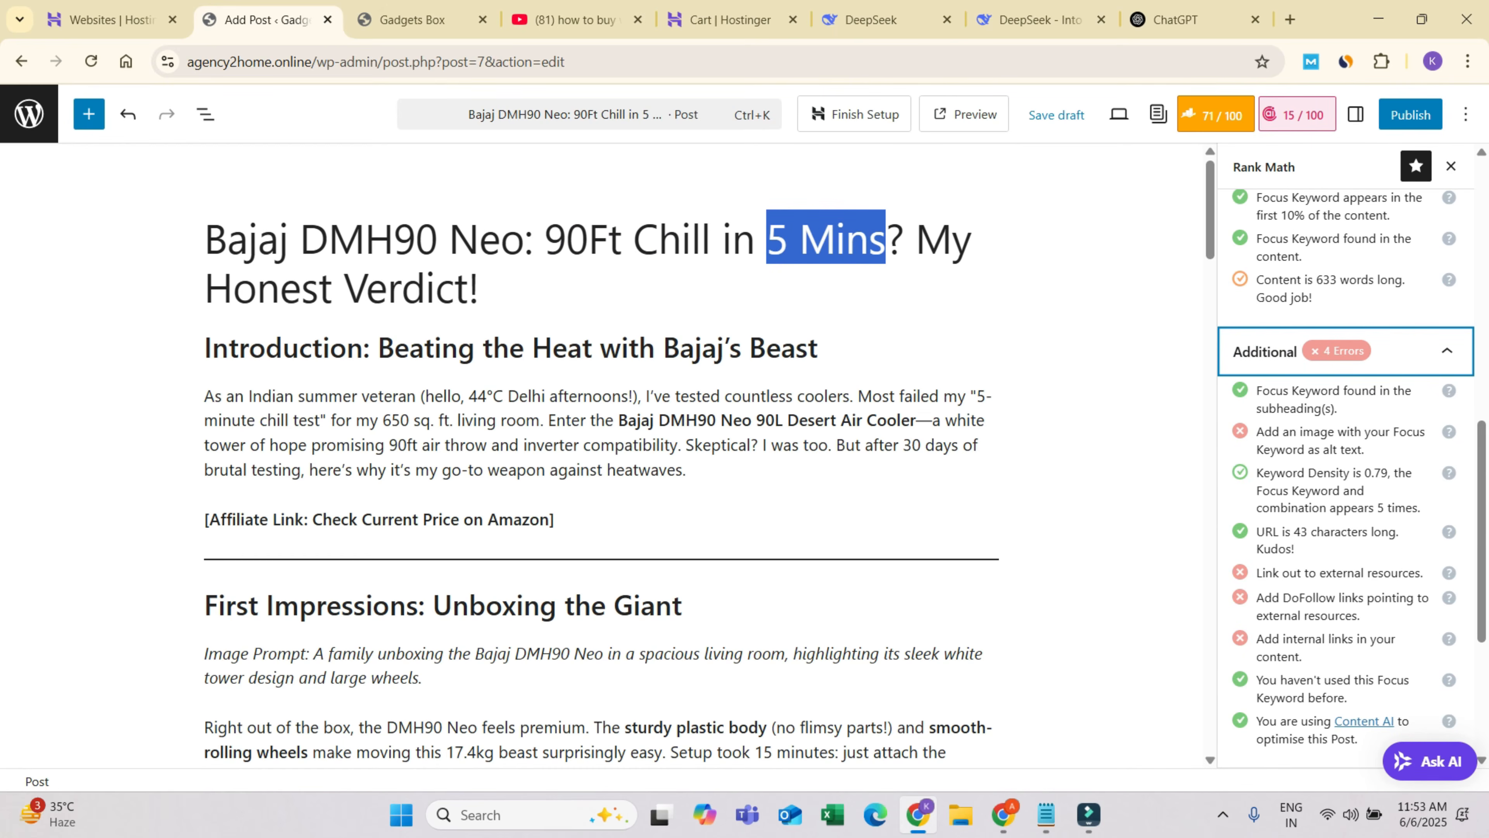
scroll(598, 458, down, 5)
scroll(598, 458, up, 5)
click(554, 520)
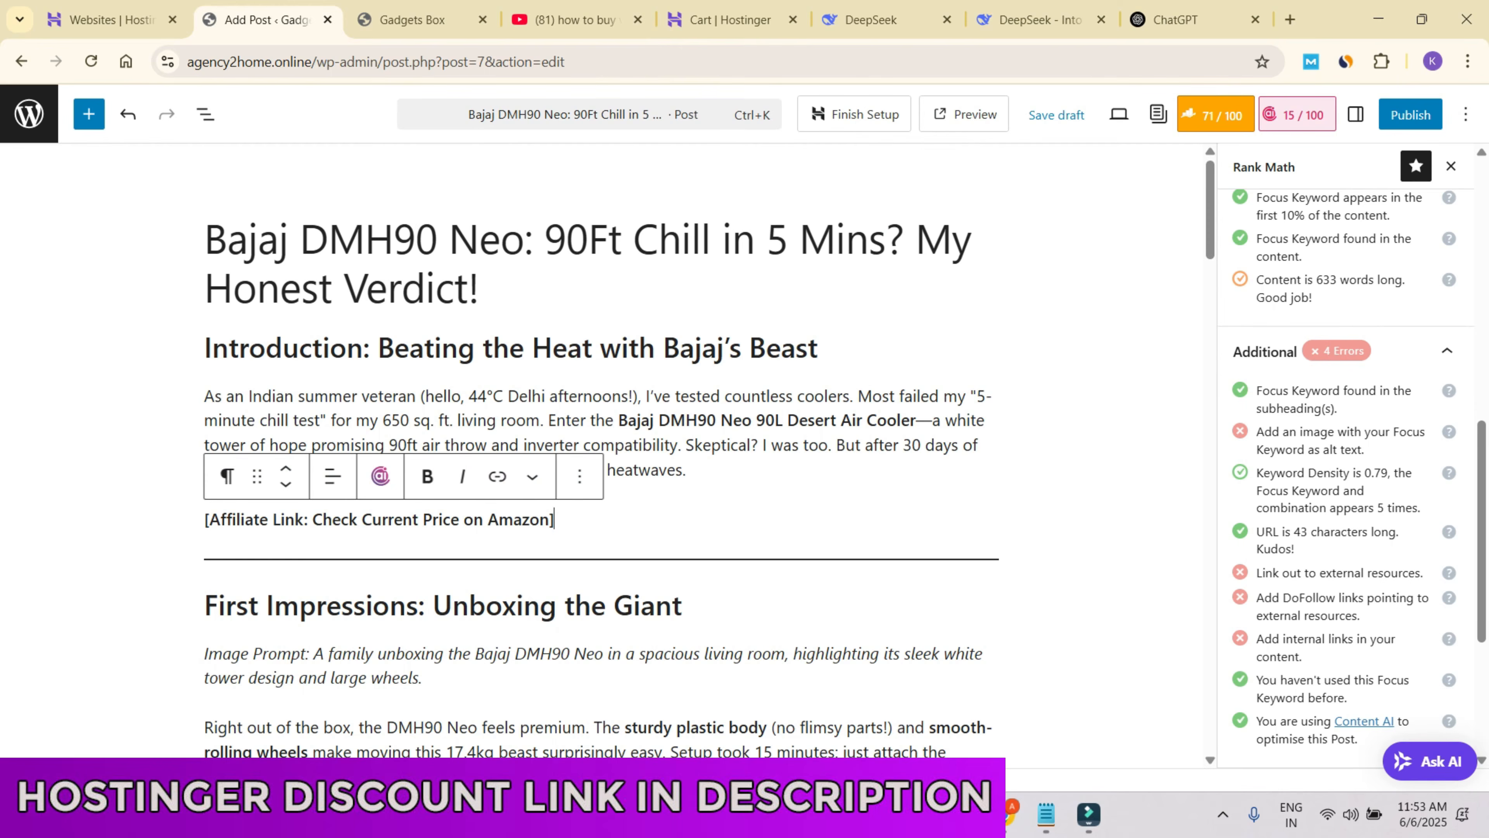
key(shift+Home)
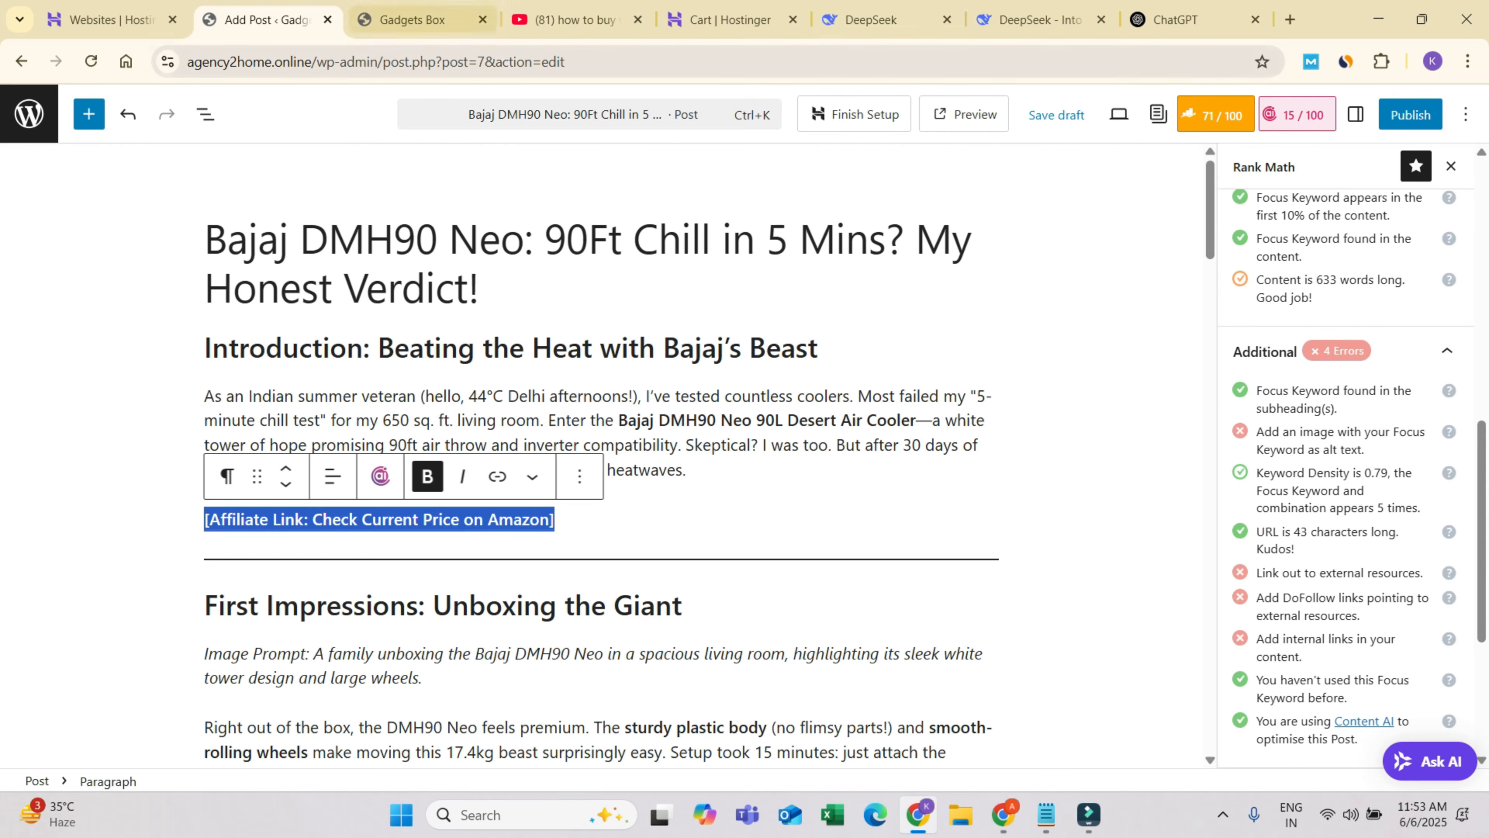
- Switch to the Amazon page of the Bajaj DMH90 Neo cooler, reset the zoom to 100%, and generate and copy its short affiliate link
click(1004, 815)
scroll(705, 437, up, 20)
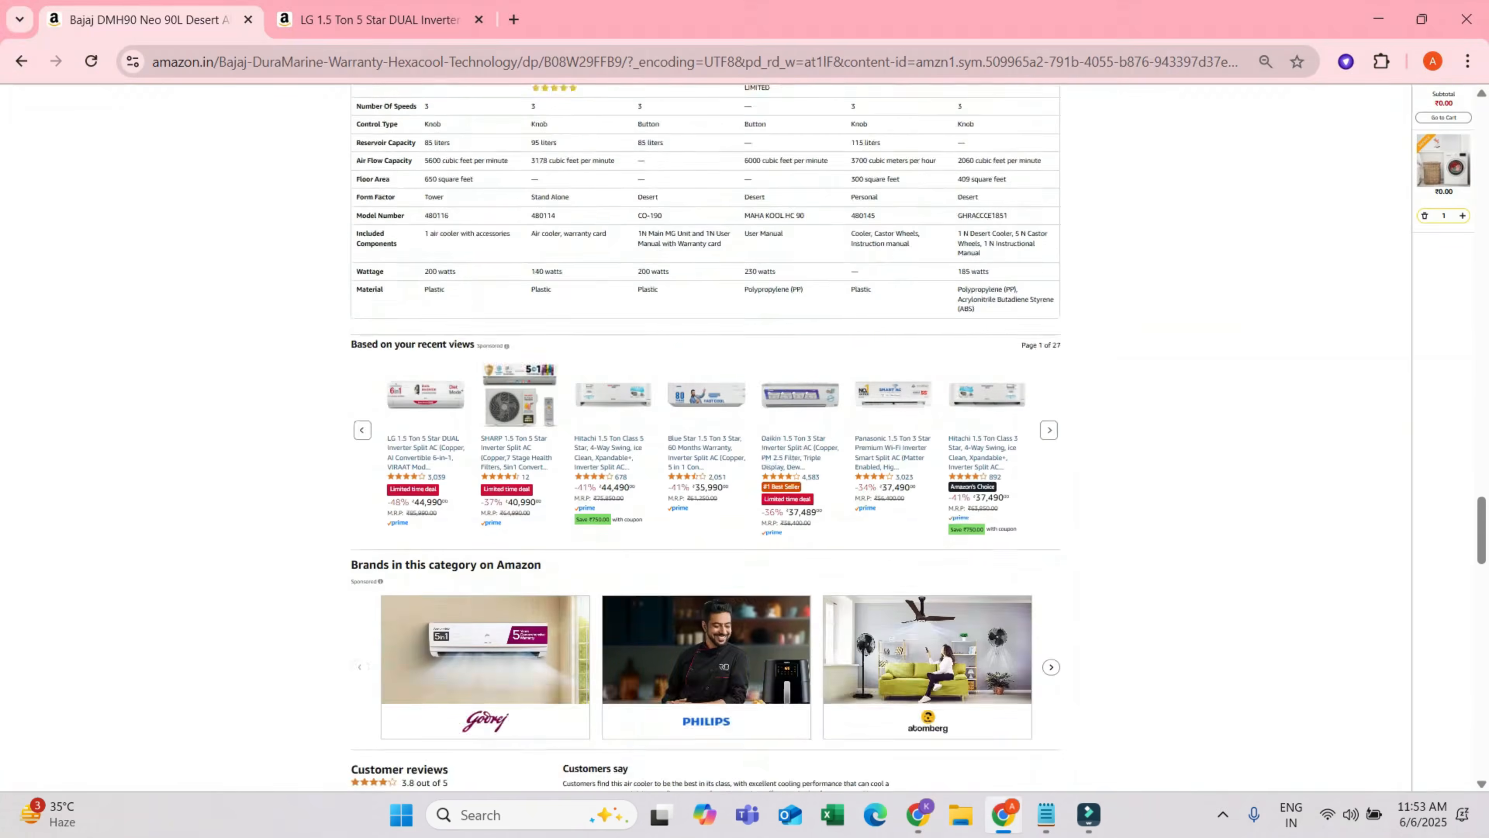
ctrl+scroll(705, 437, up, 6)
ctrl+scroll(706, 437, down, 1)
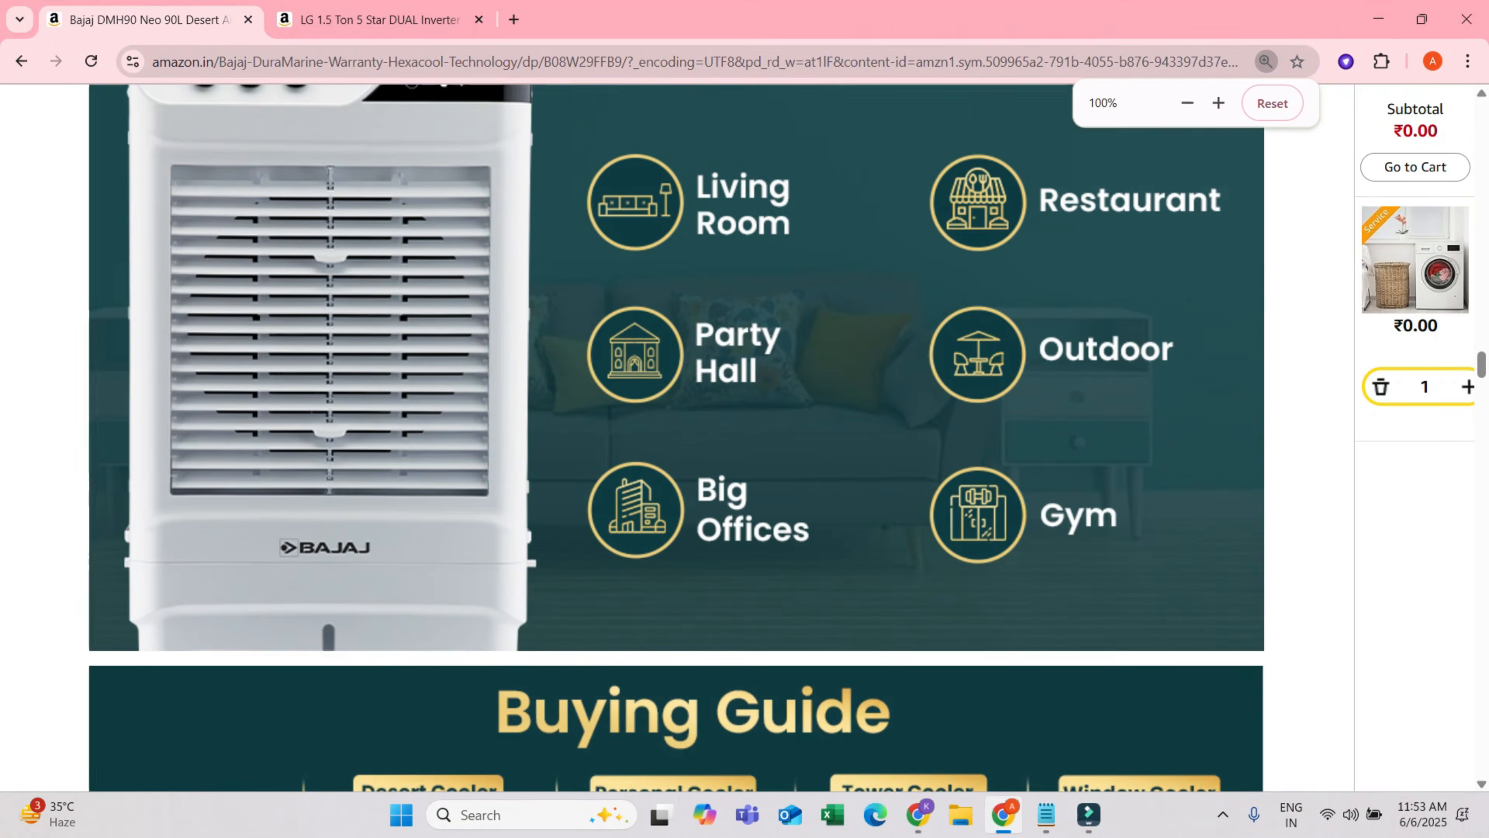
scroll(706, 437, up, 6)
scroll(705, 437, up, 20)
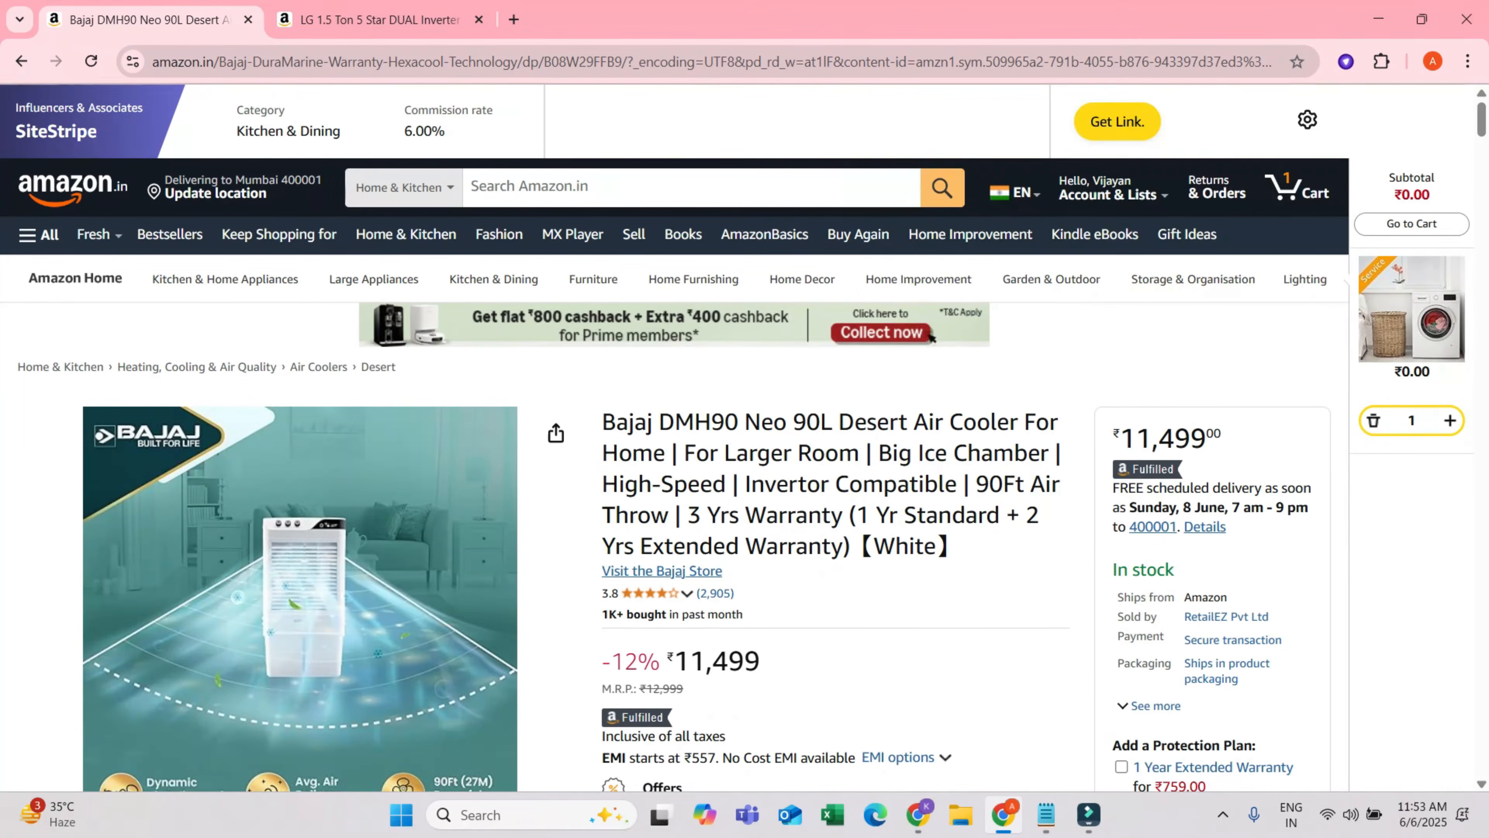
click(1117, 122)
right_click(936, 323)
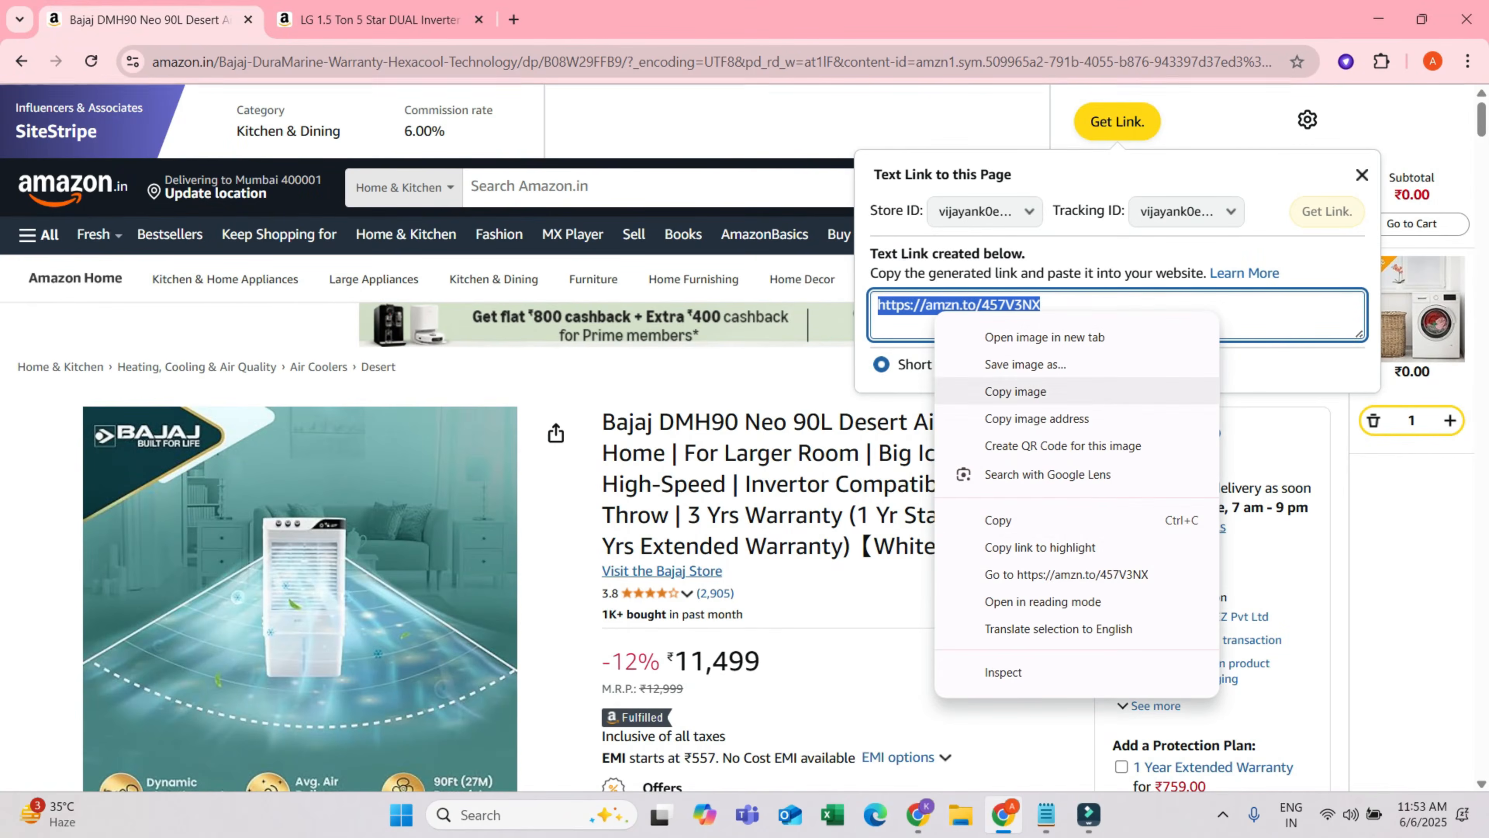
right_click(915, 303)
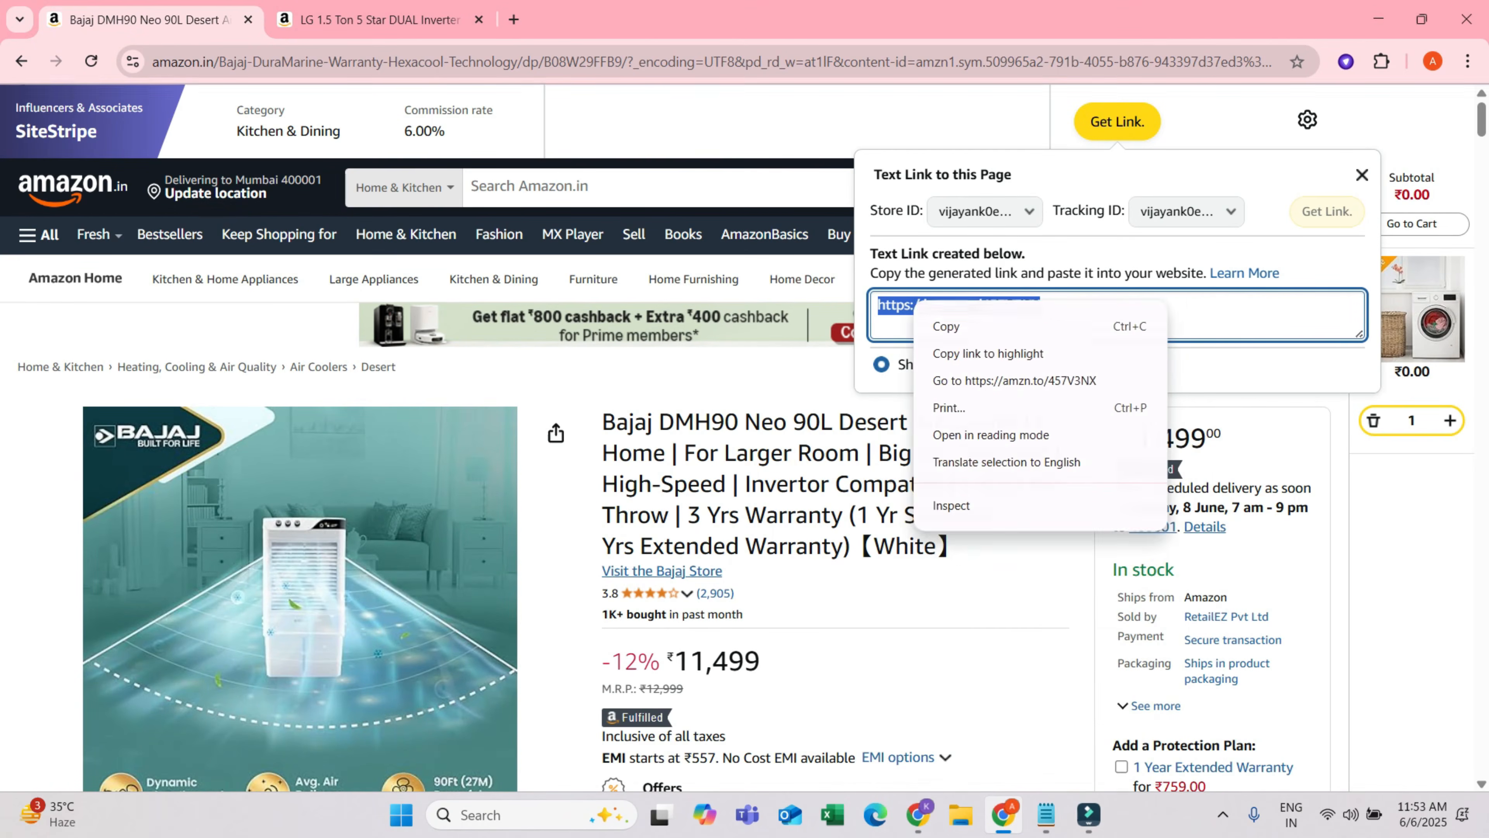
click(946, 327)
- Back in the WordPress post, link the "[Affiliate Link: Check Current Price on Amazon]" text to the copied Amazon affiliate URL
key(alt+Tab)
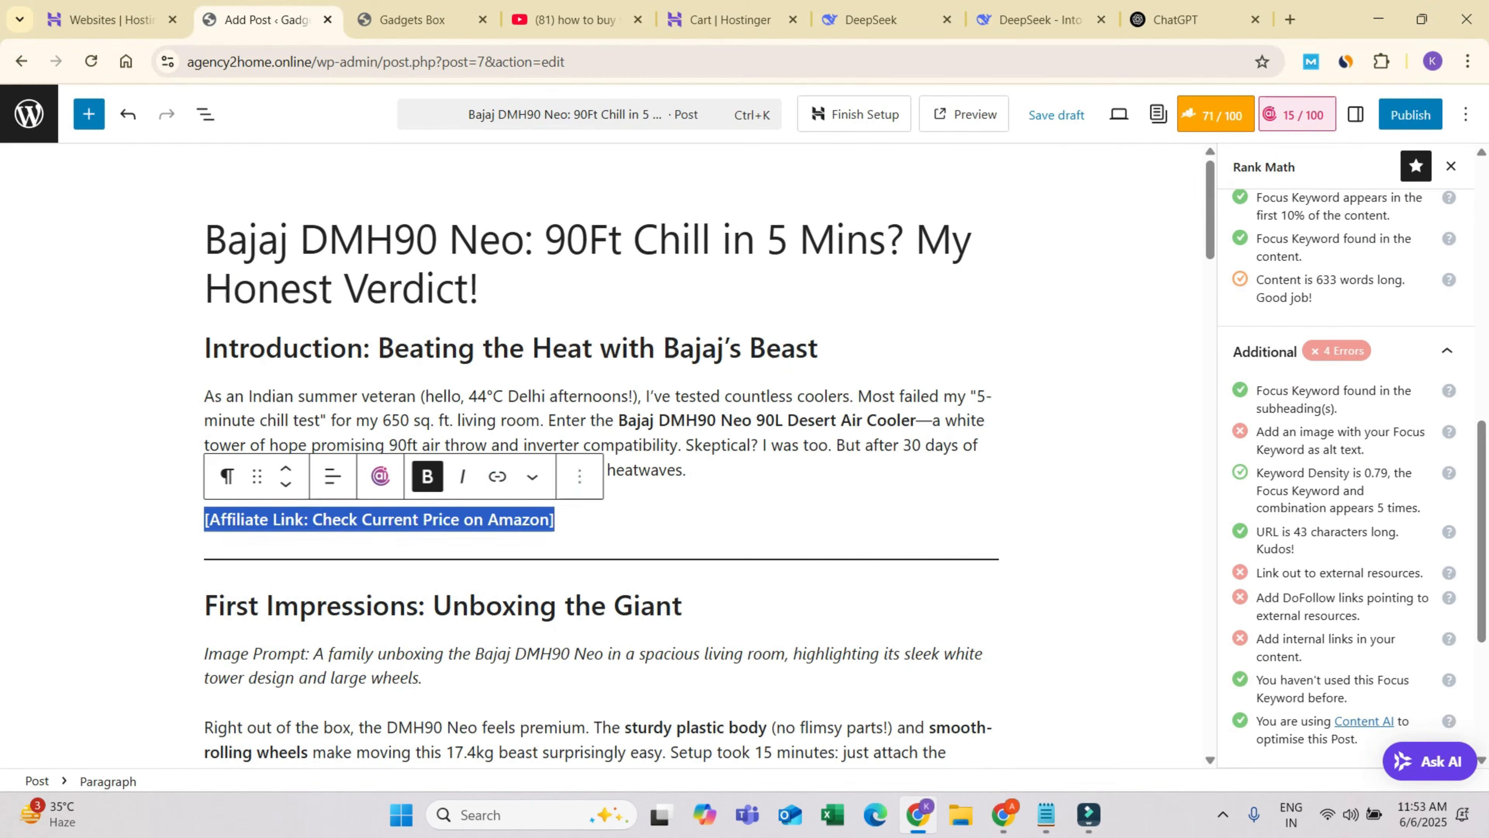
click(557, 520)
drag(557, 520, 204, 519)
click(497, 476)
right_click(358, 581)
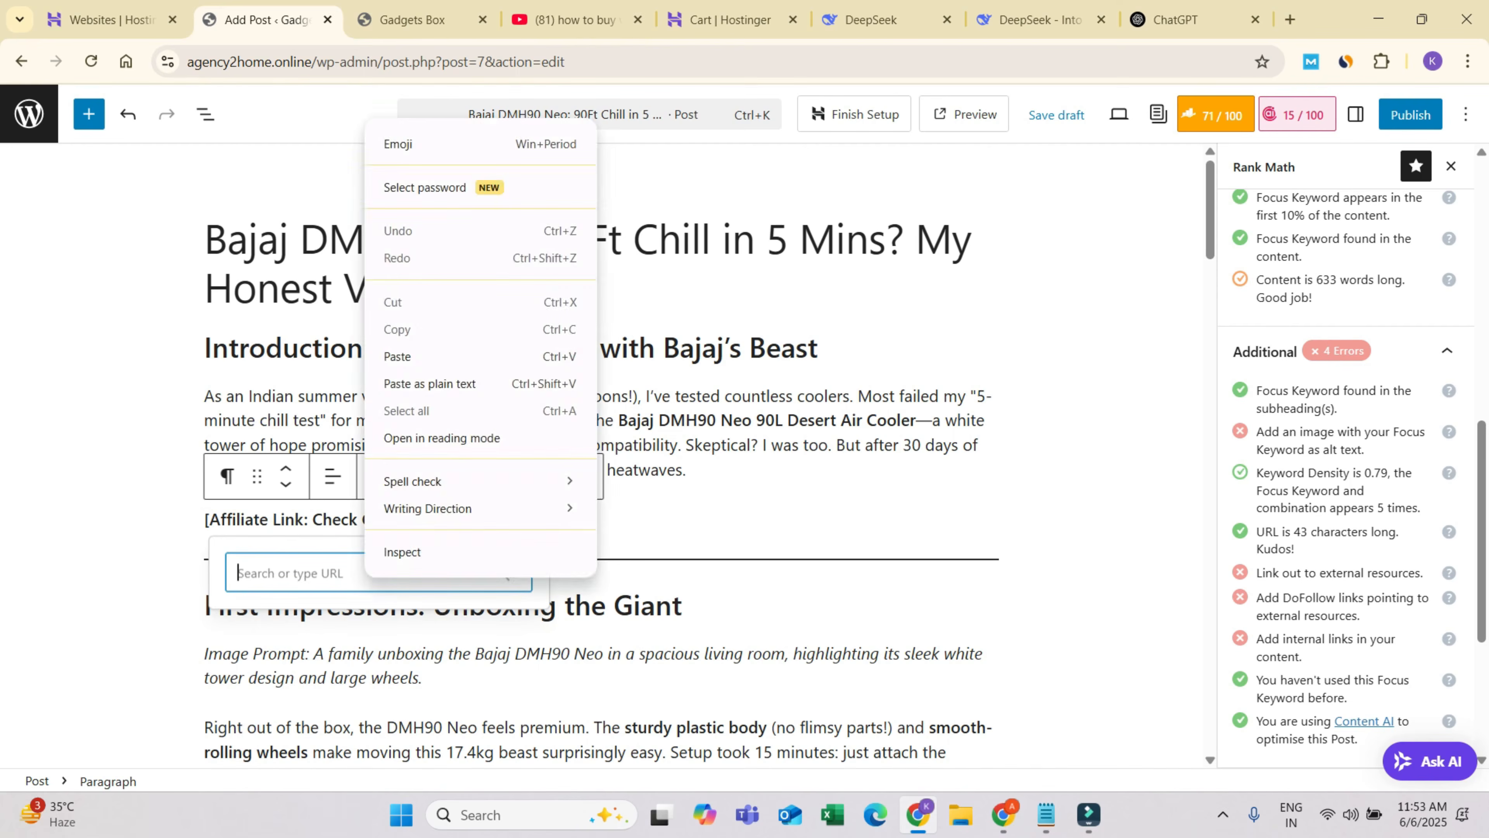
click(398, 356)
key(Return)
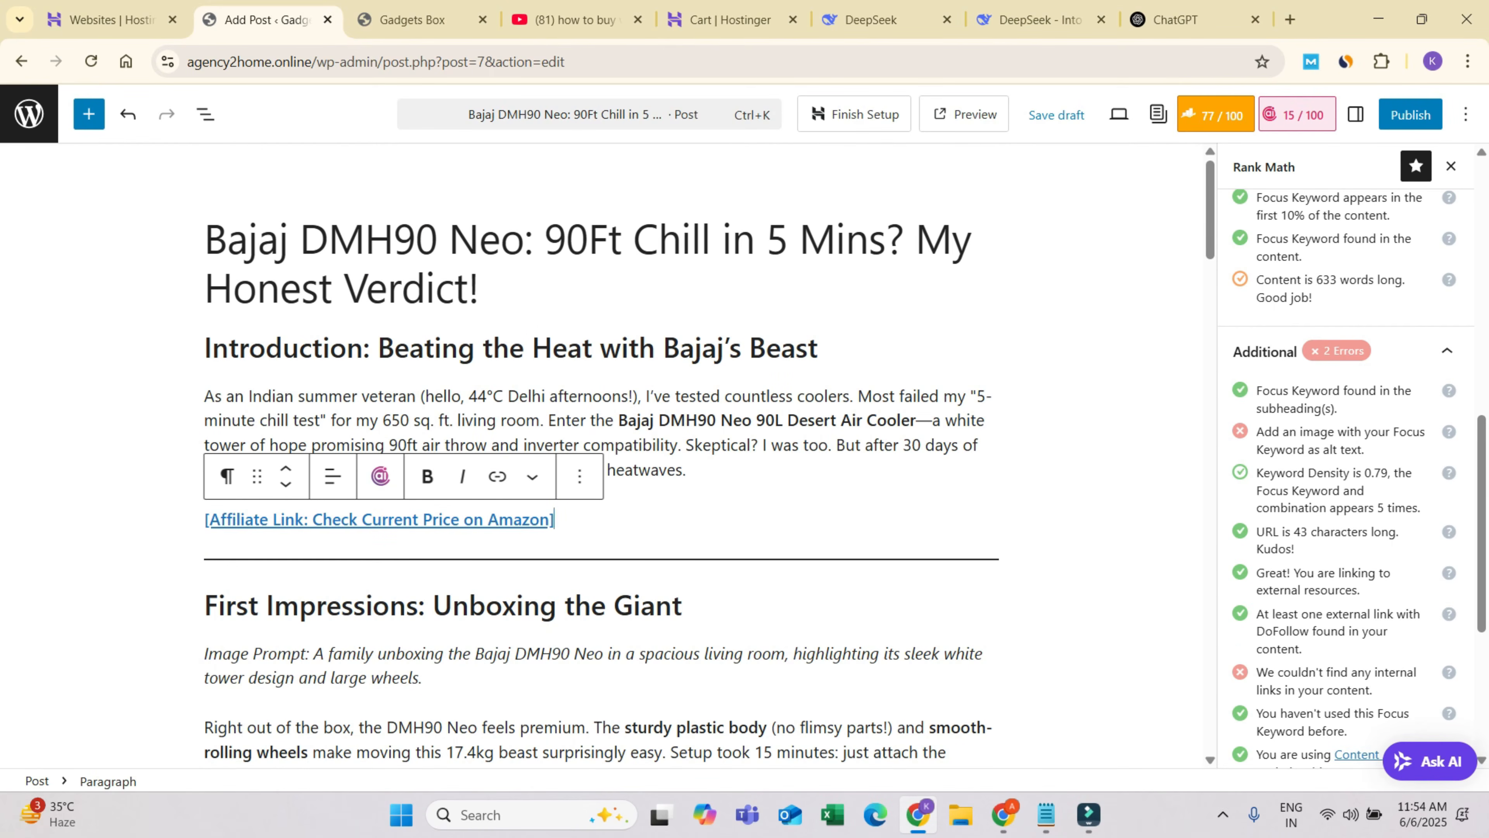
key(Escape)
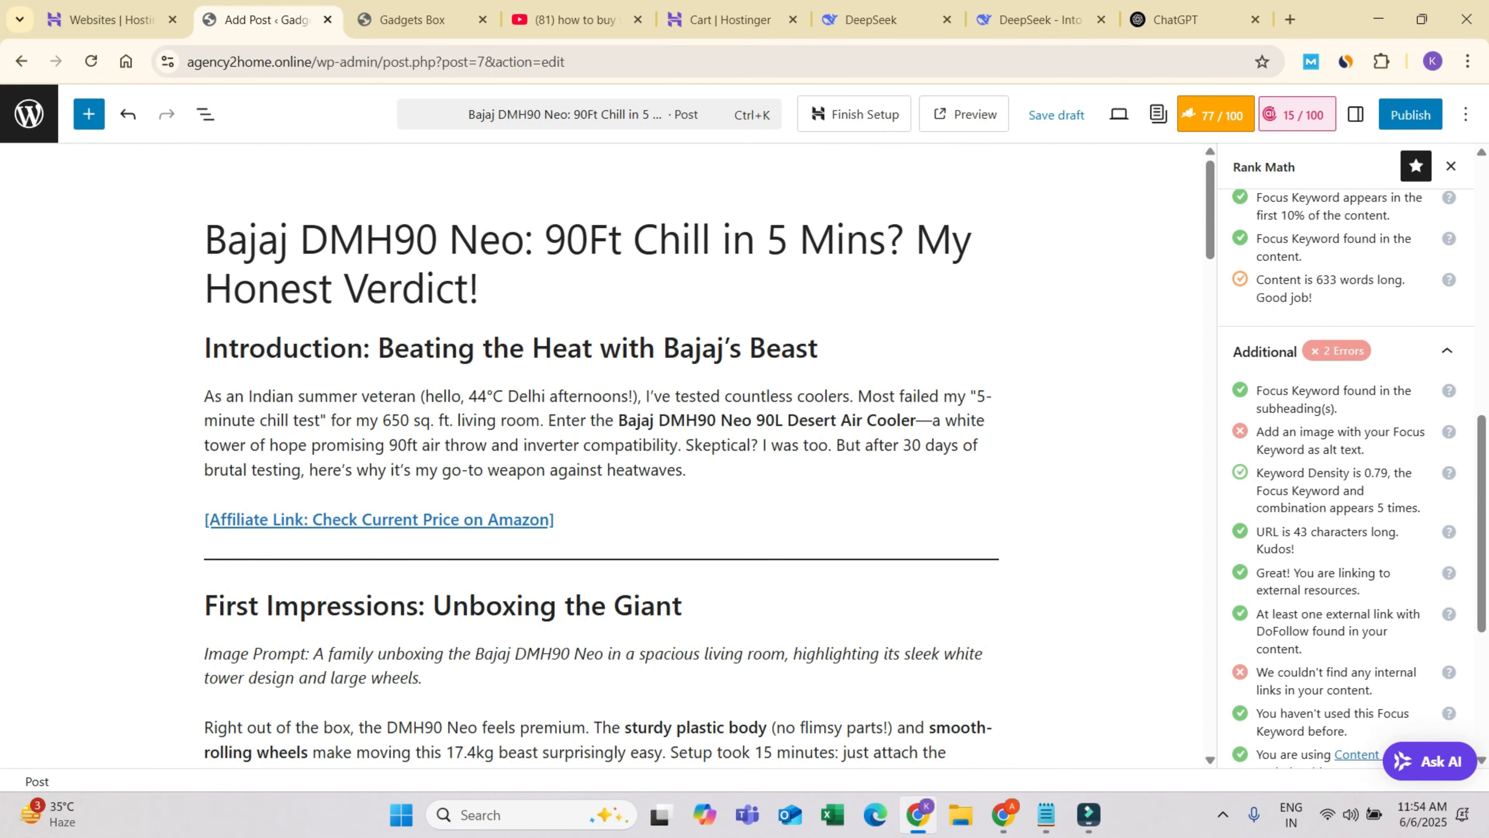
- Review the Additional SEO checks on DoFollow external links, internal links and an image with the focus keyword as alt text
scroll(601, 458, down, 5)
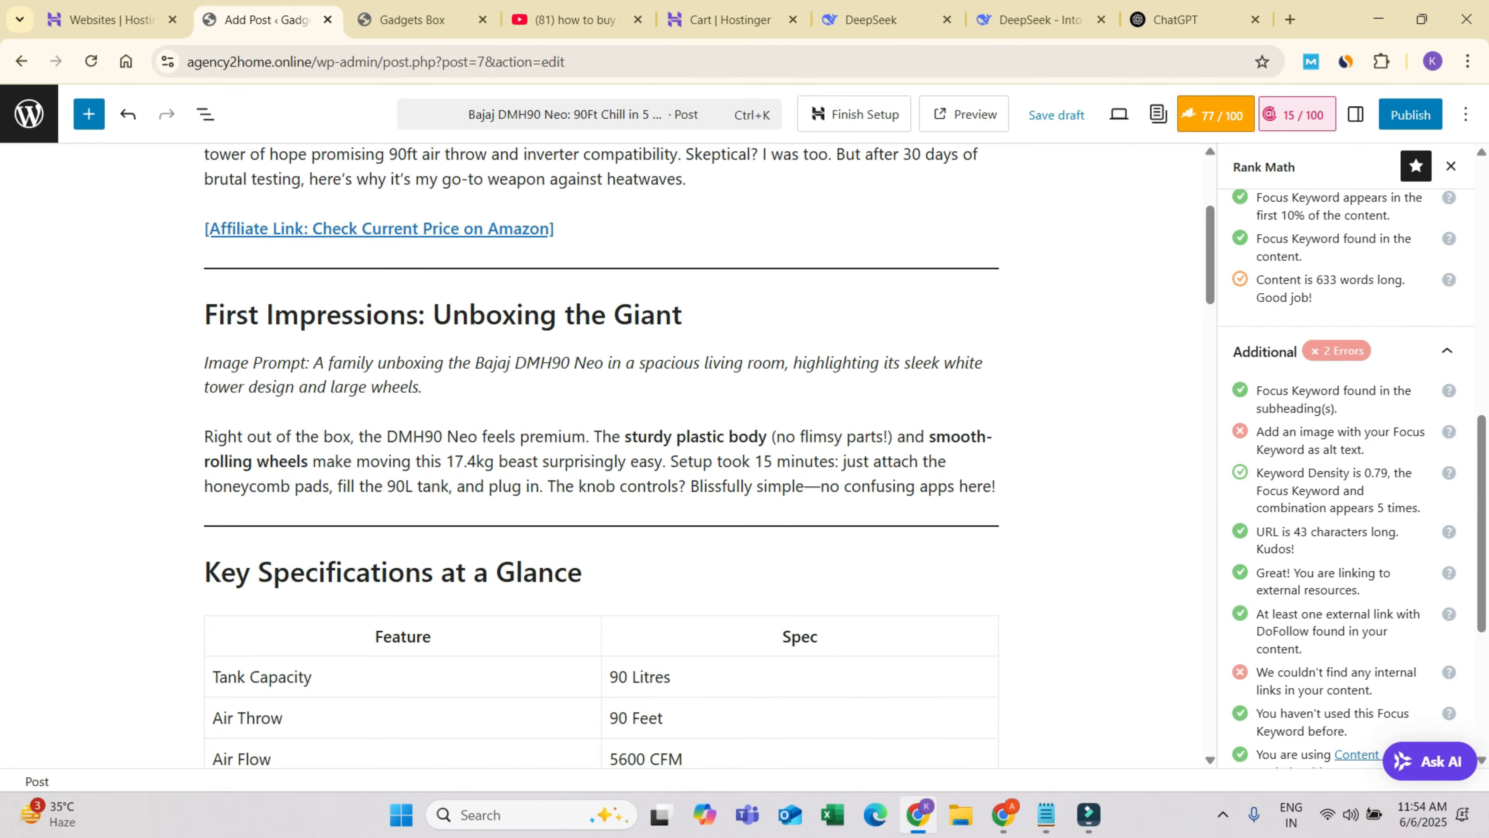
scroll(1346, 478, down, 2)
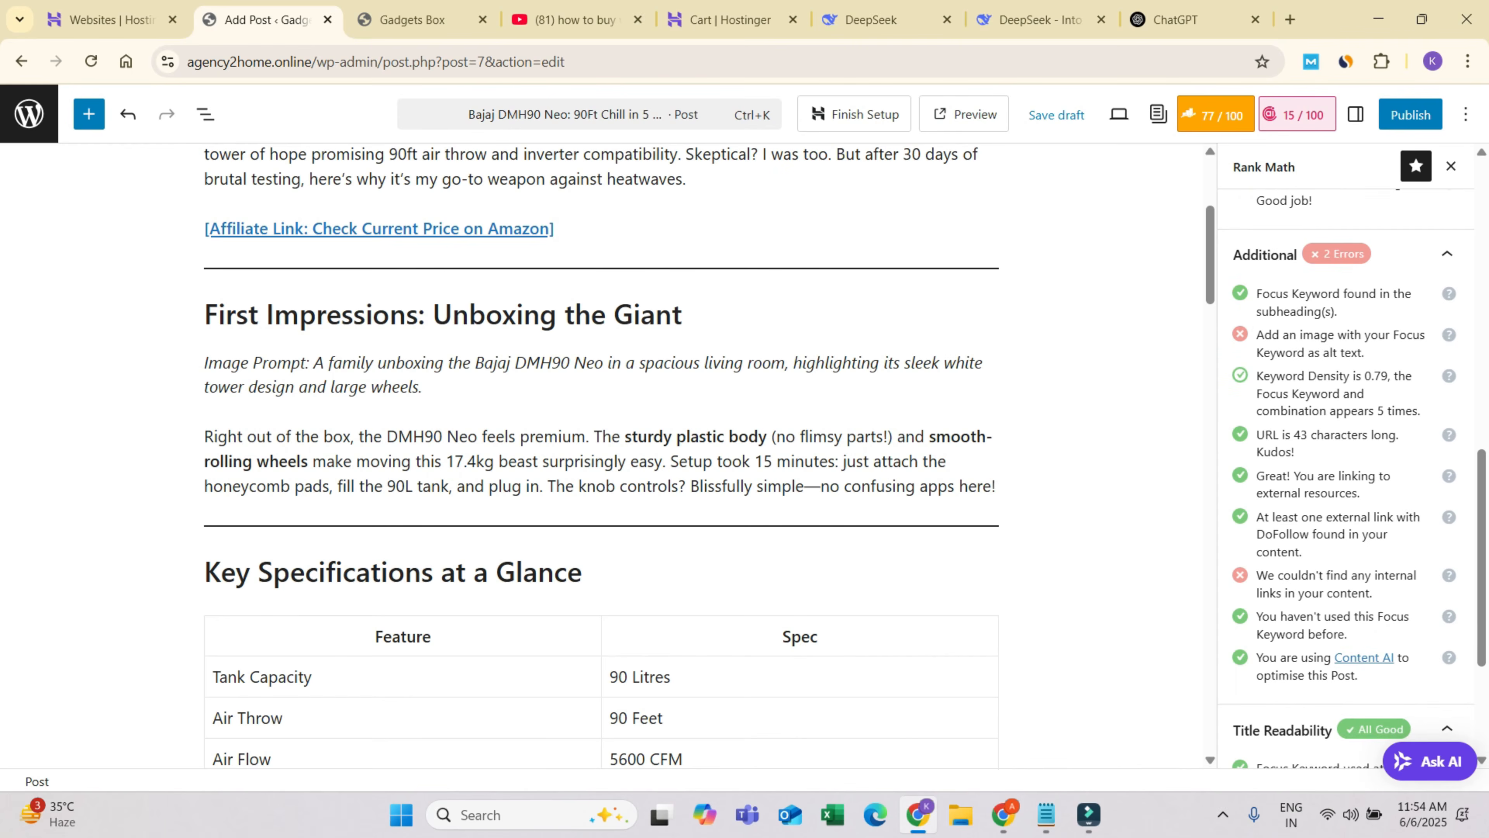
drag(1256, 516, 1308, 575)
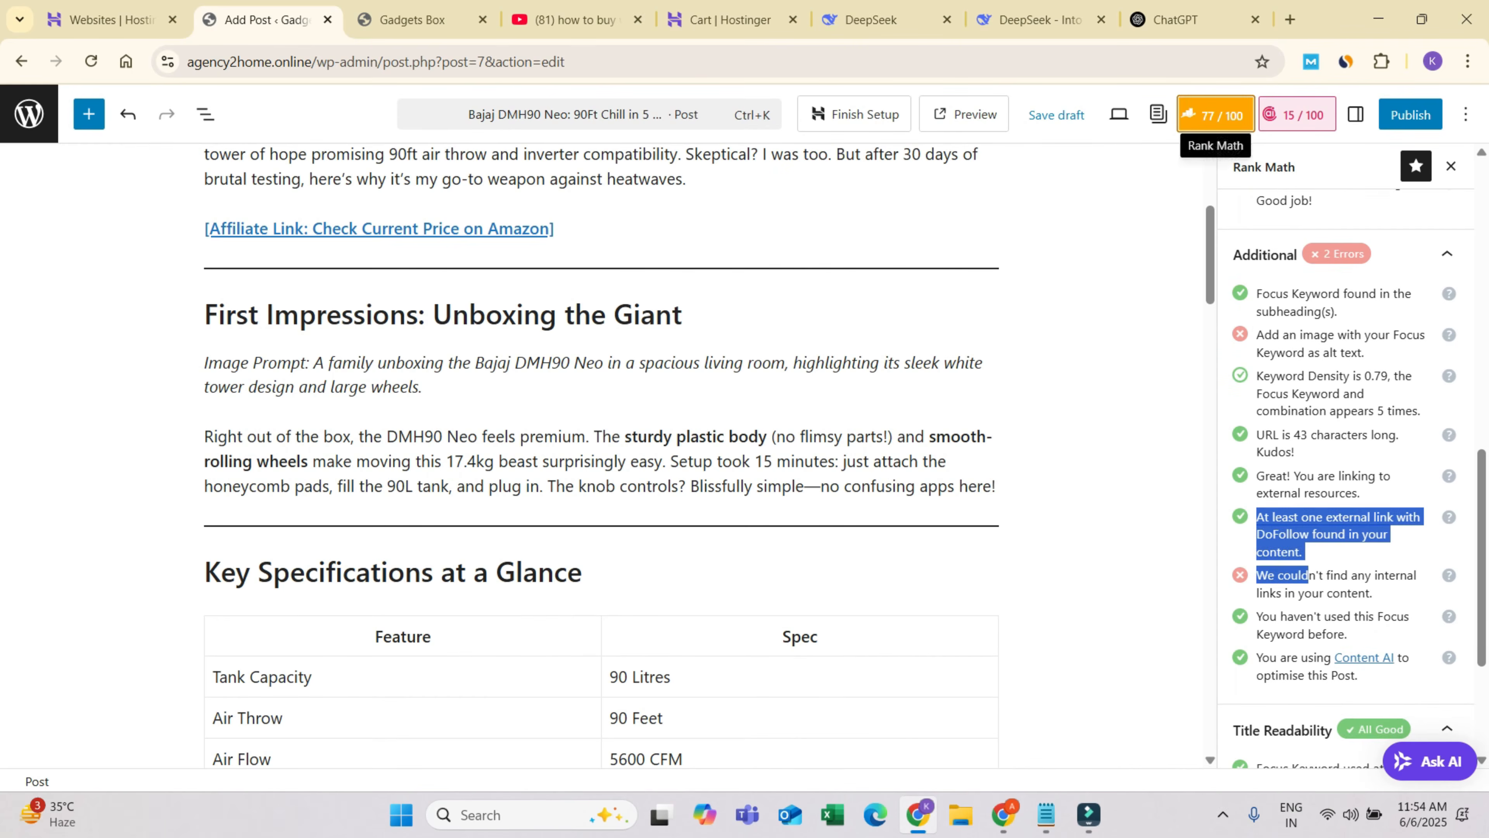
click(1337, 534)
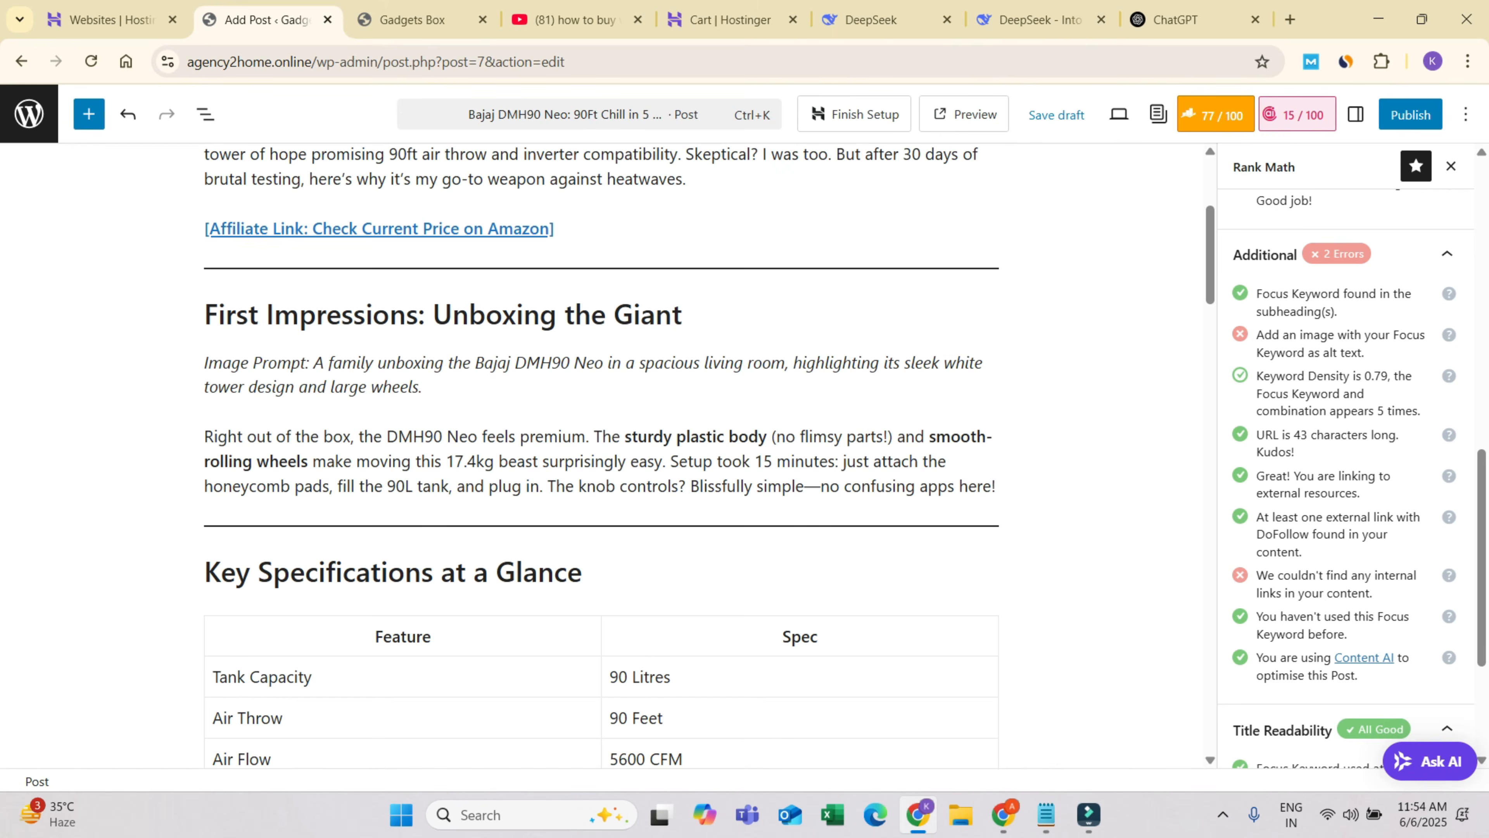
scroll(602, 405, up, 3)
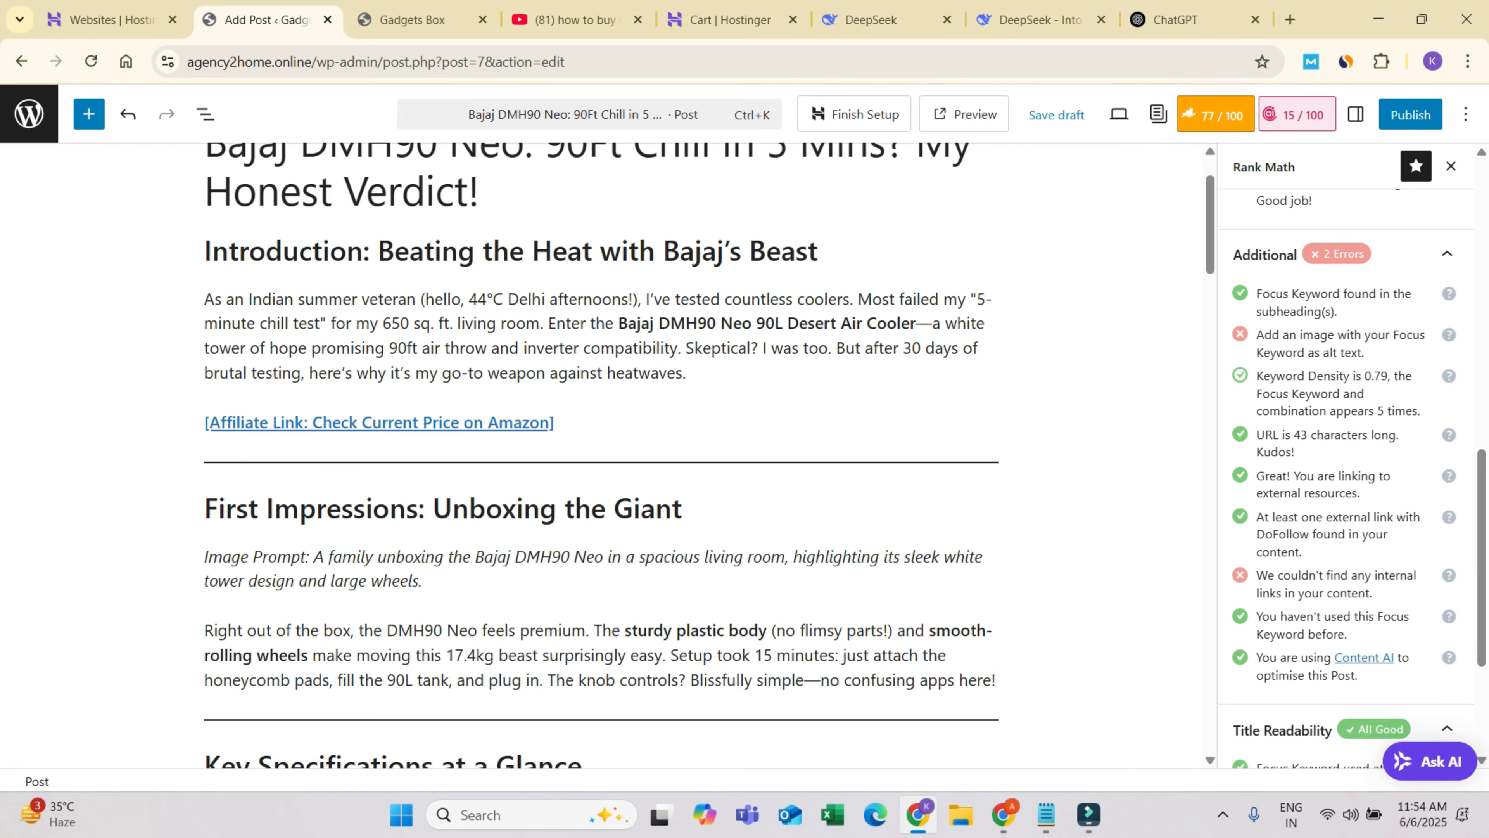
drag(1271, 335, 1283, 335)
click(1283, 335)
mouse_move(918, 813)
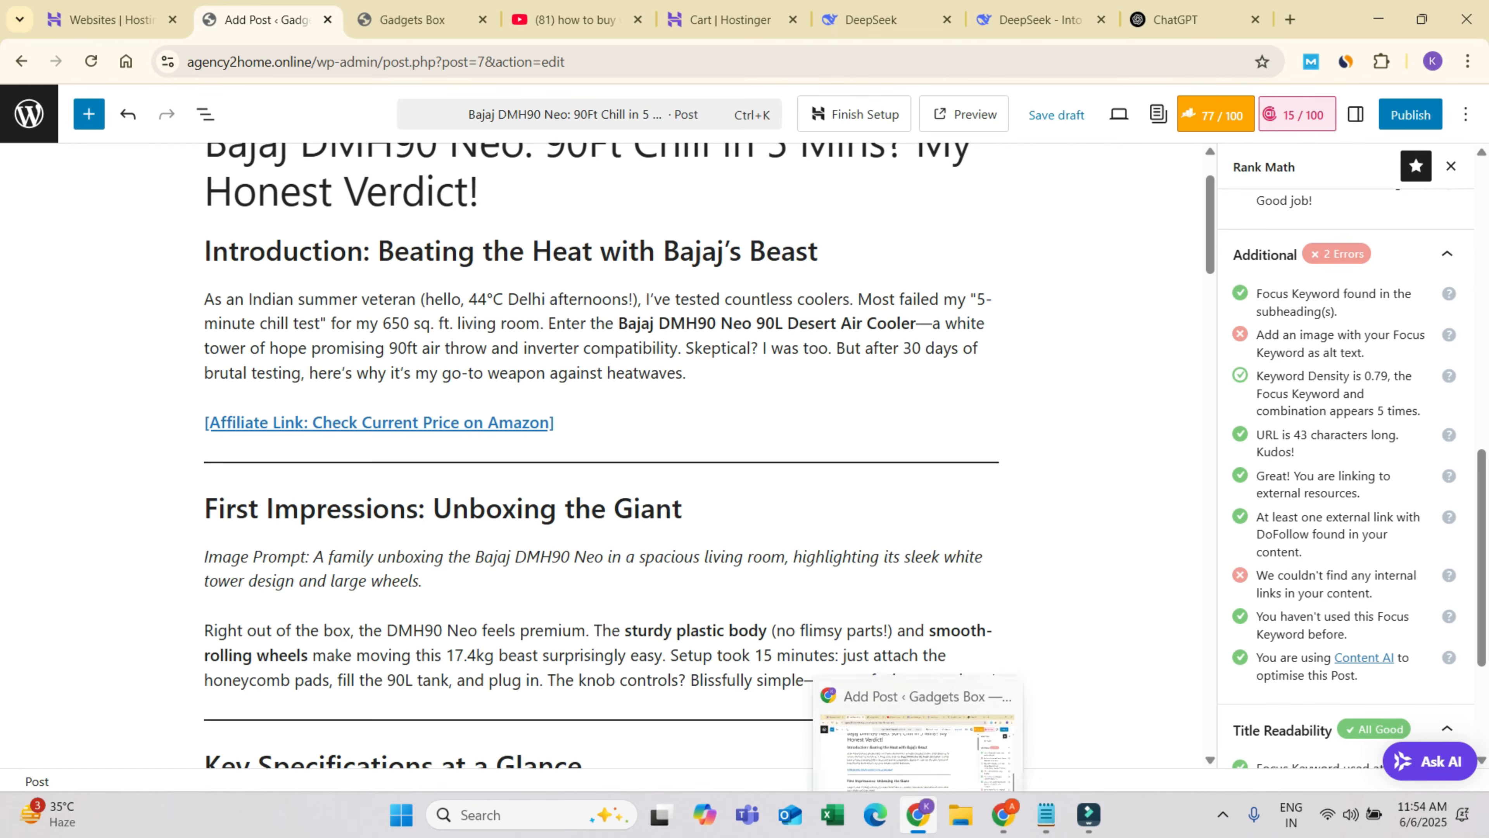
- Select and copy the family unboxing image prompt text, without its "Image Prompt:" label, under "First Impressions: Unboxing the Giant"
scroll(602, 457, down, 3)
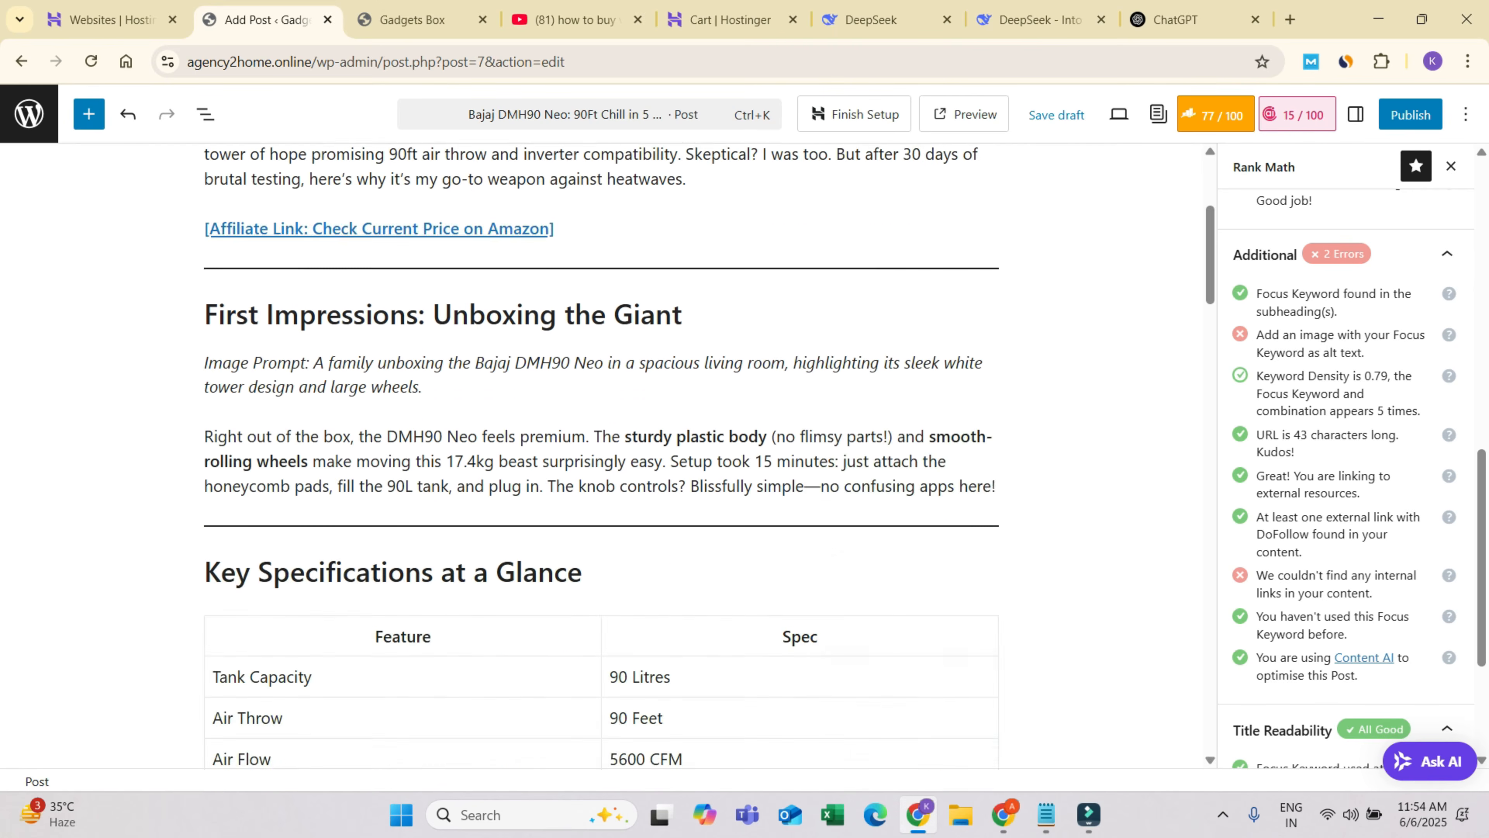
drag(324, 362, 486, 362)
click(539, 363)
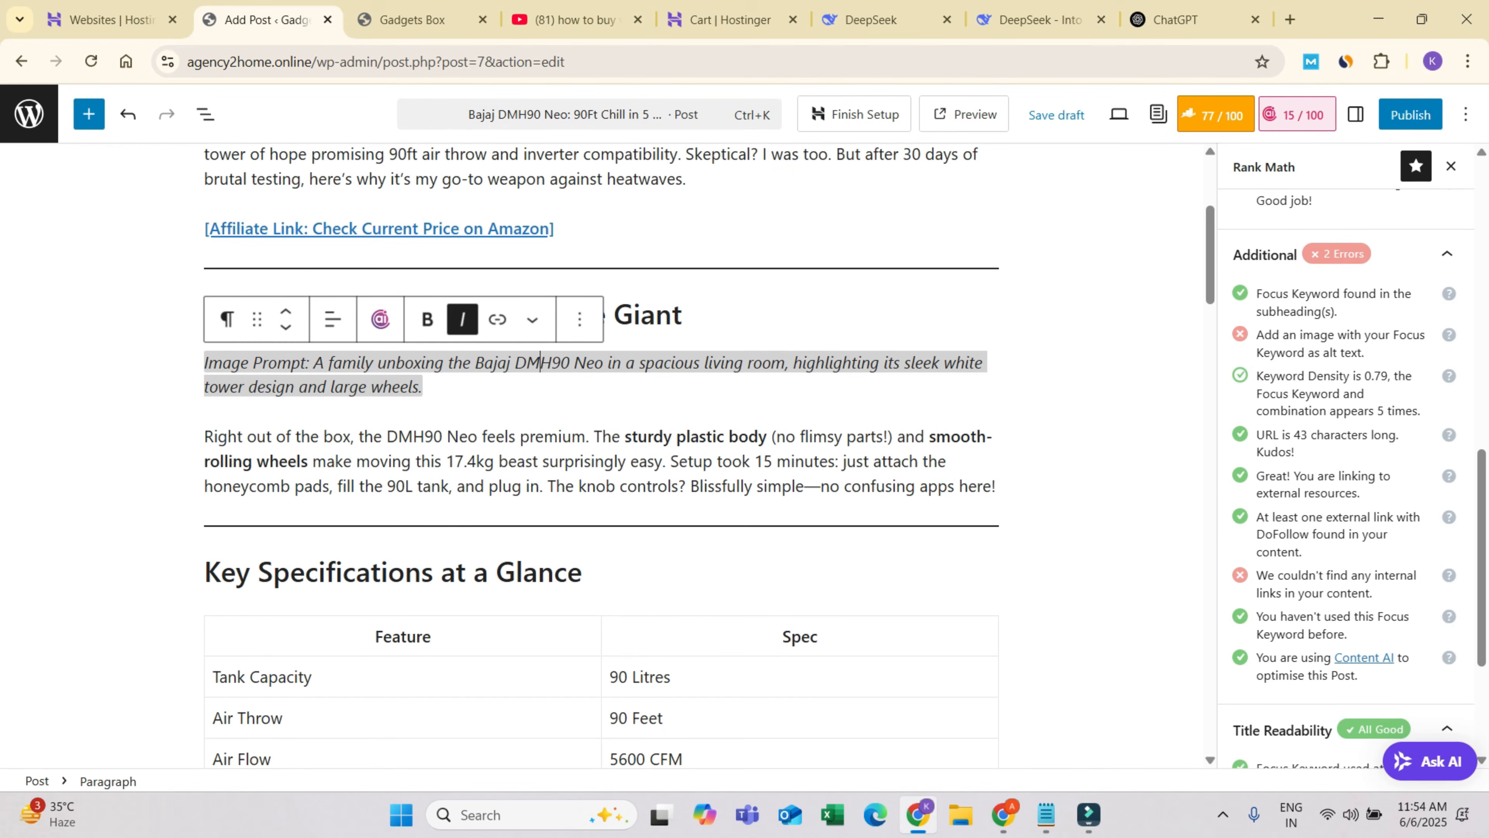
drag(314, 362, 423, 386)
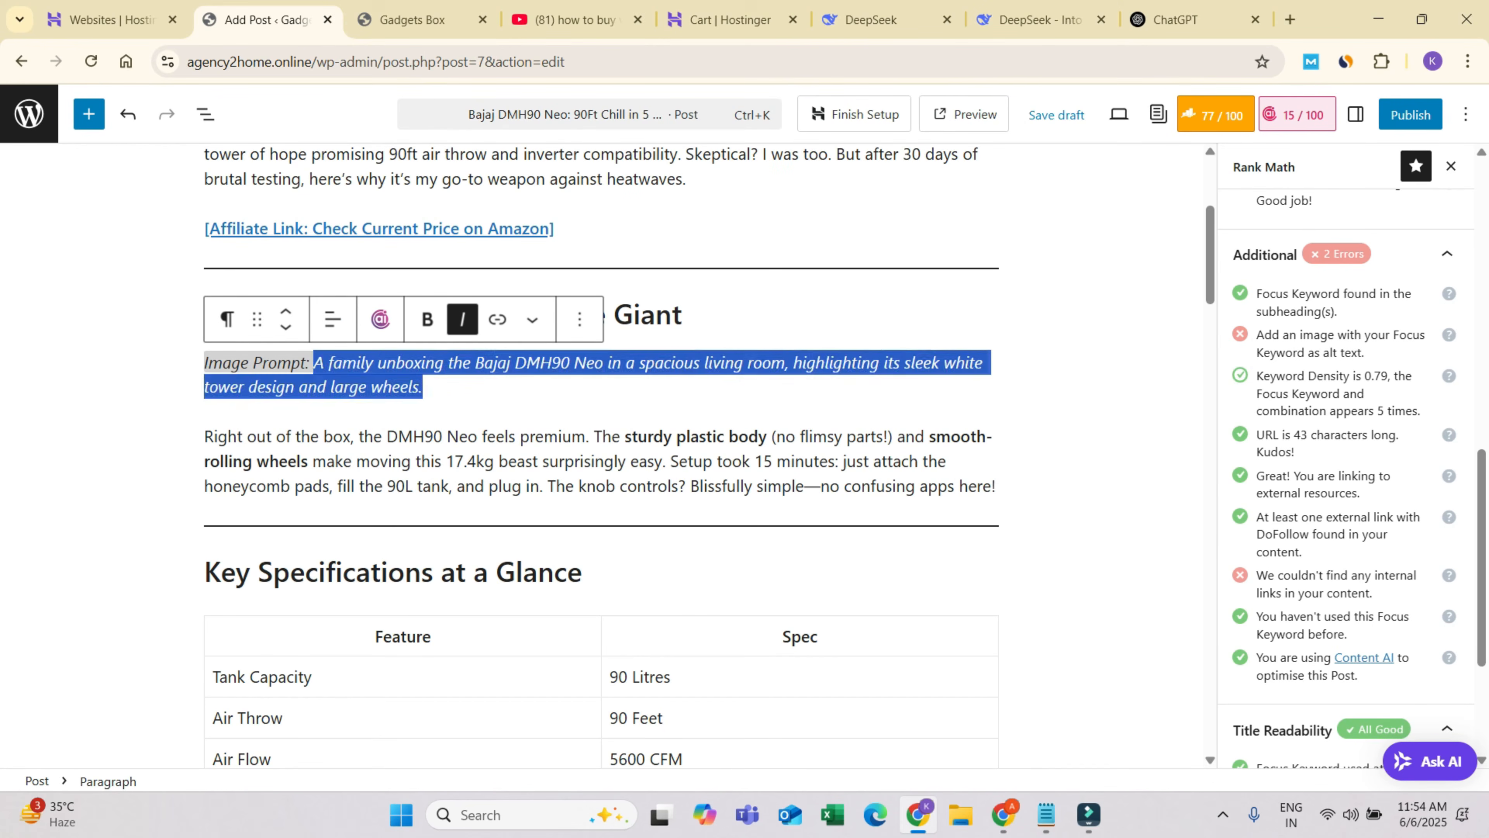
- Switch to ChatGPT and submit the copied family unboxing prompt with "Create an Image" added in front
click(1190, 20)
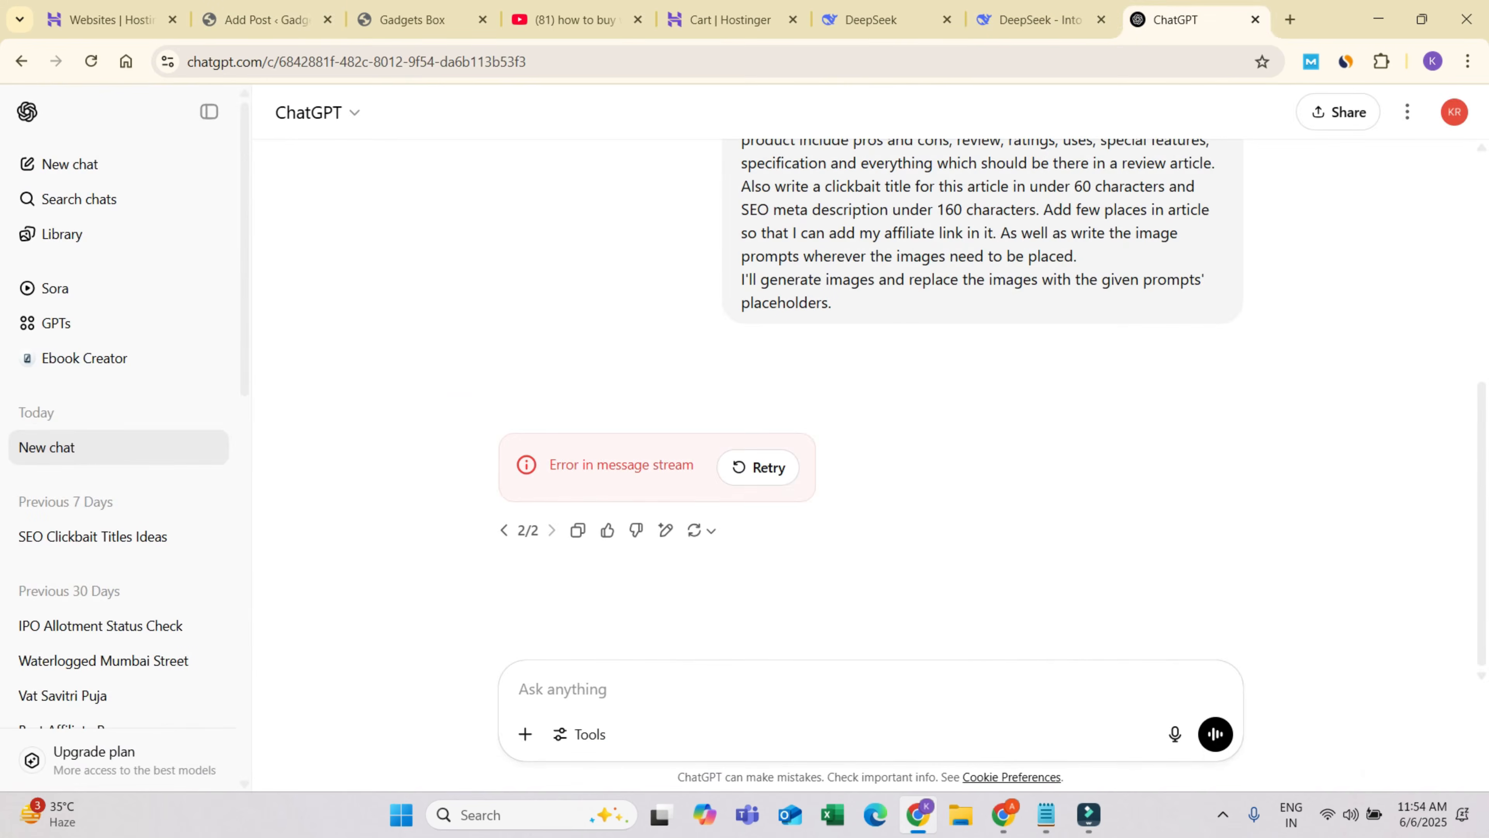
key(ctrl+v)
click(518, 673)
text(Create a)
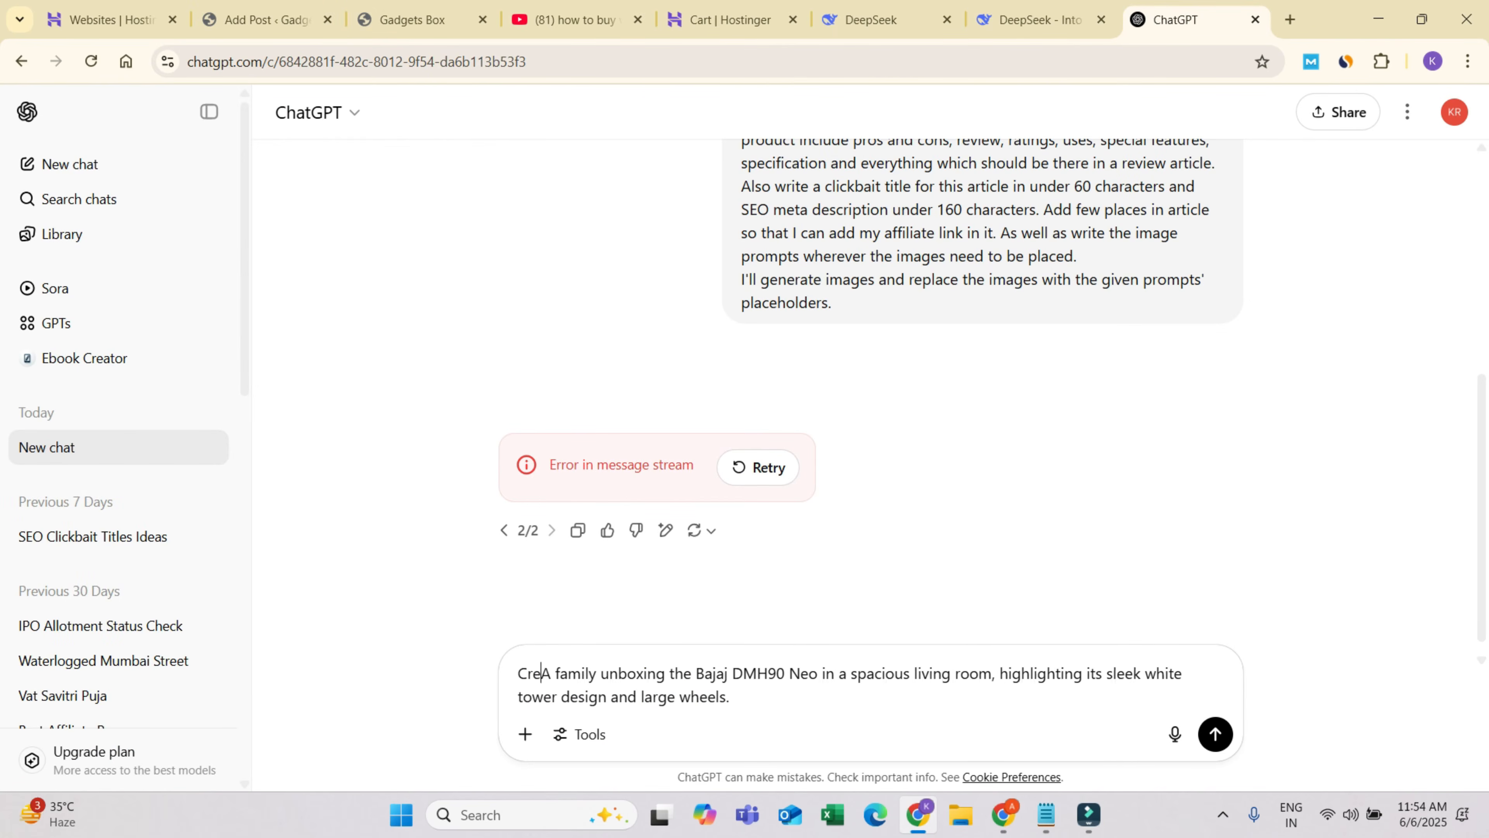
text(n )
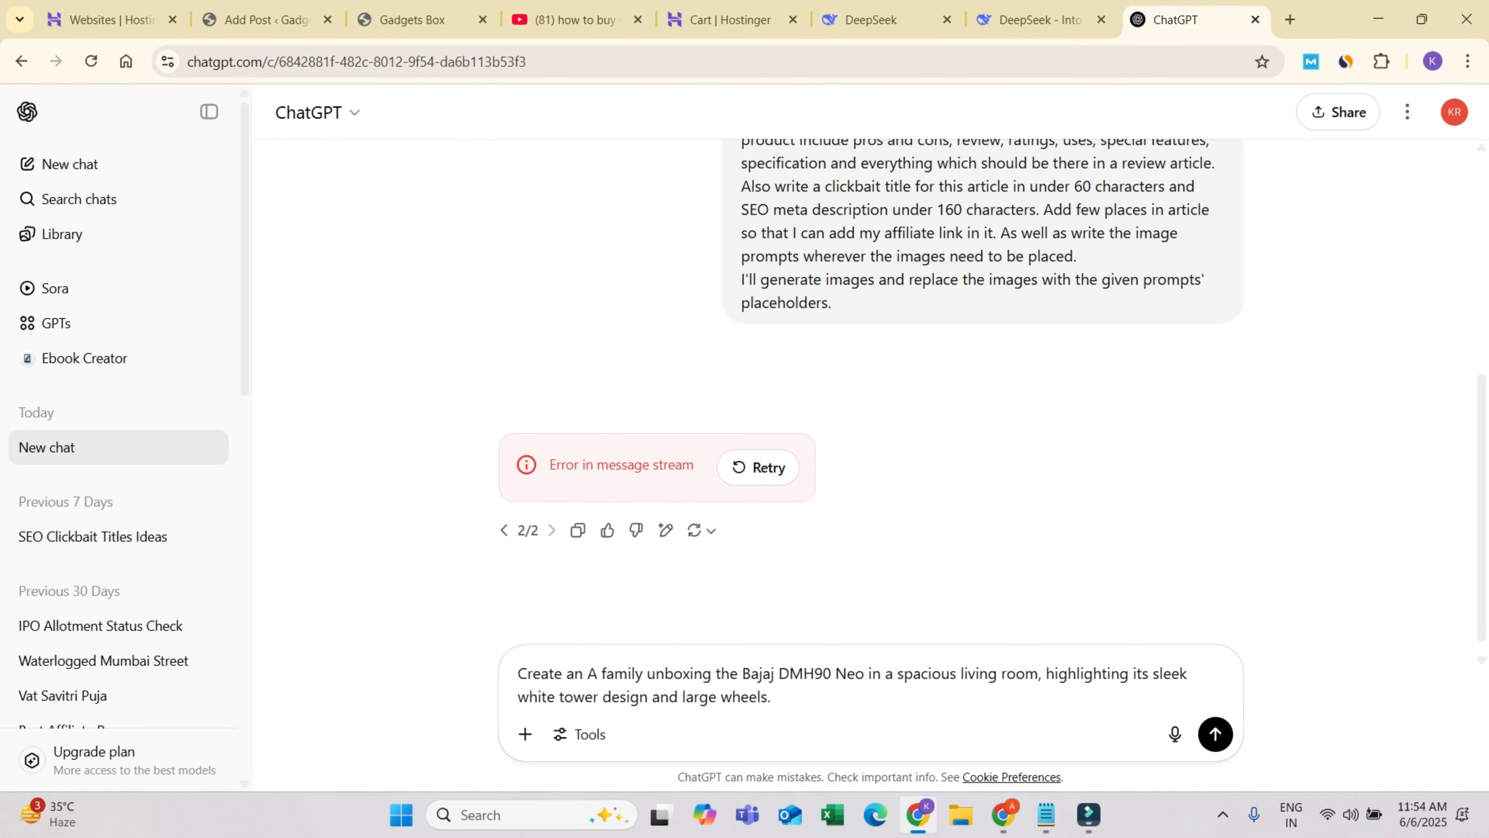
text(Image)
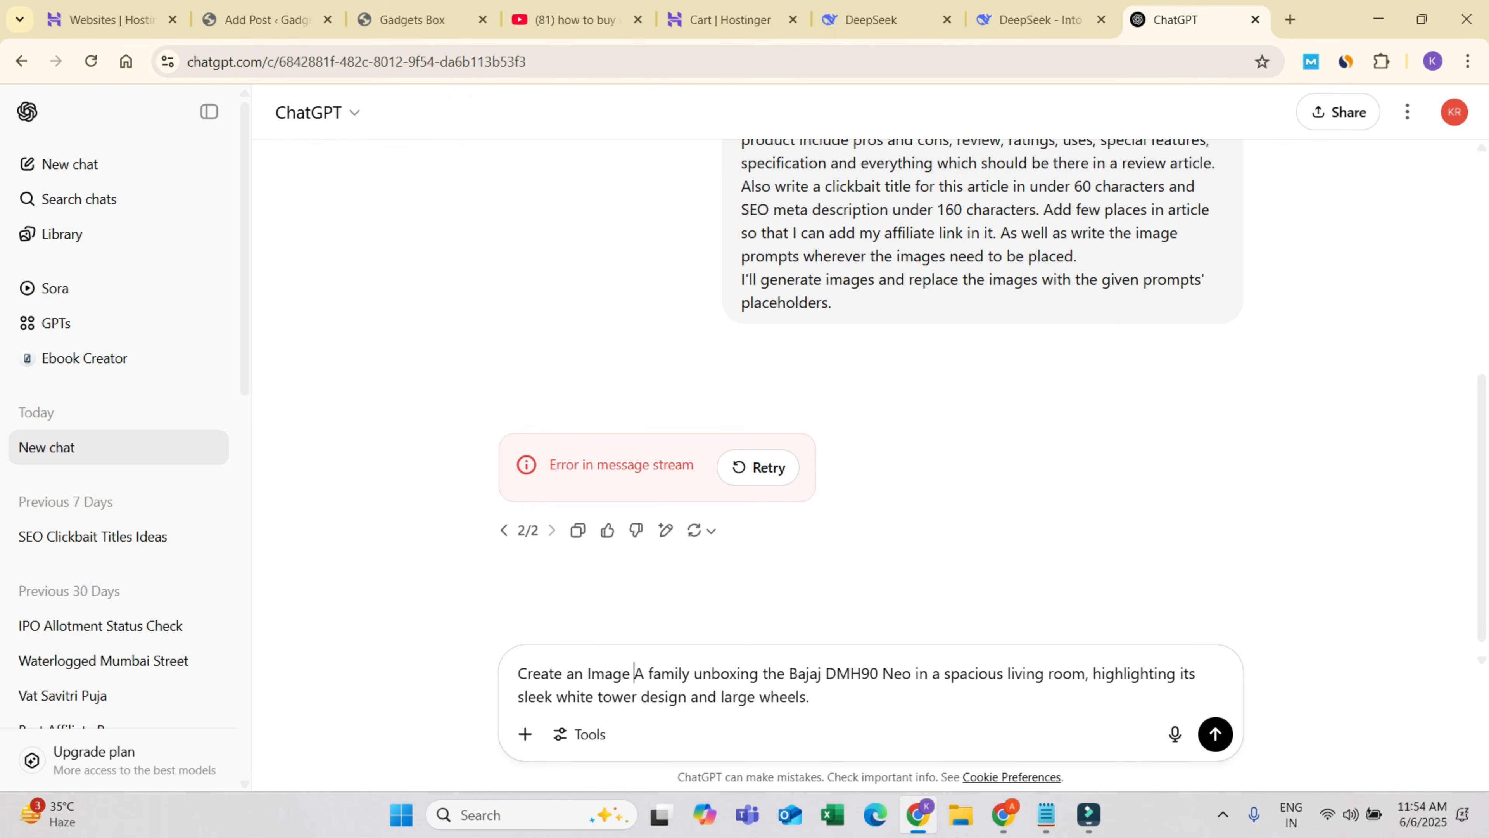
key(Return)
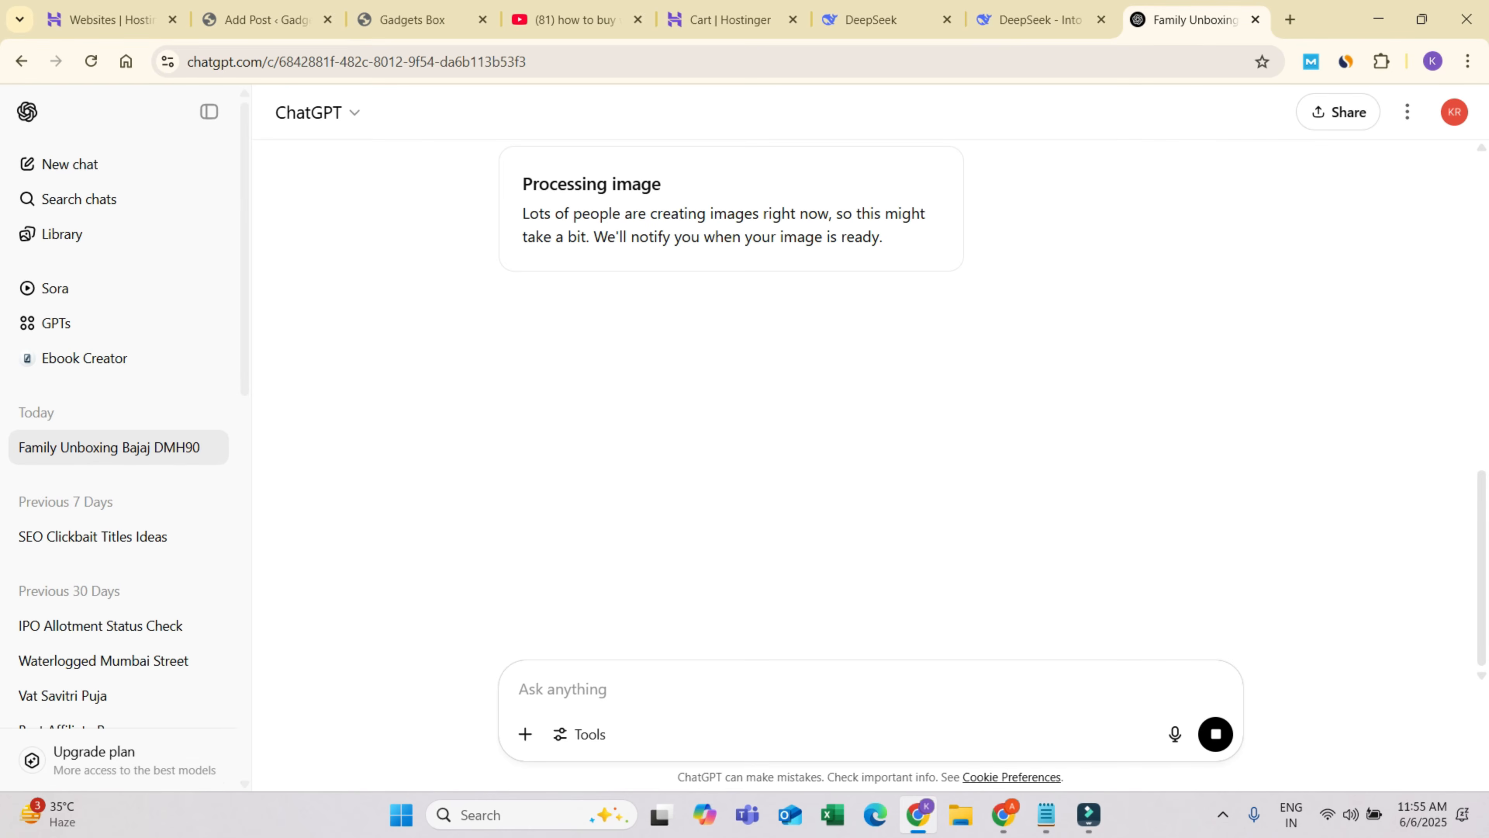
- Open a browser window with the Crafts profile and load Grok from its earlier chat address
mouse_move(918, 814)
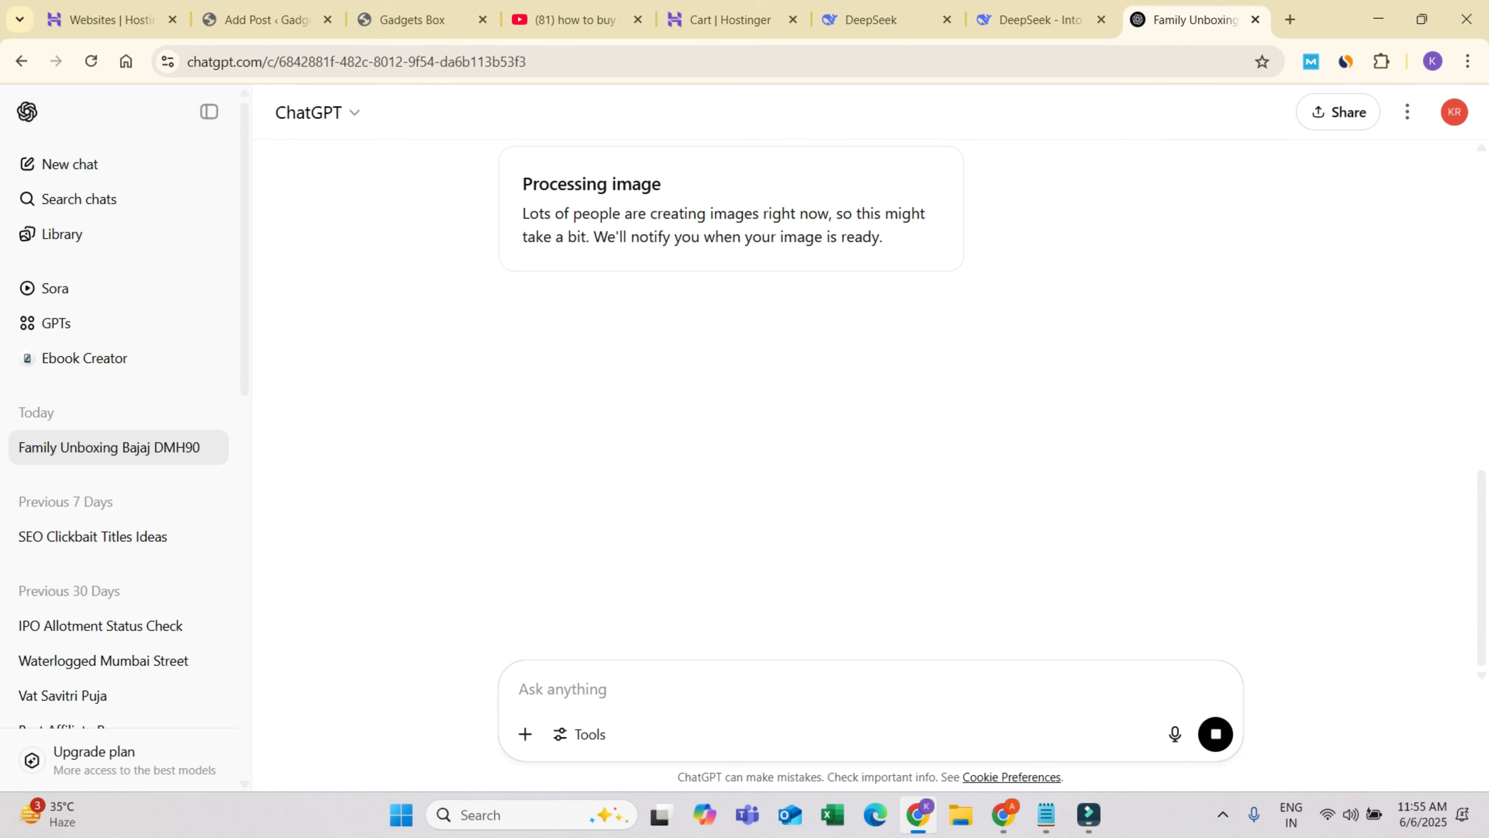
click(1433, 60)
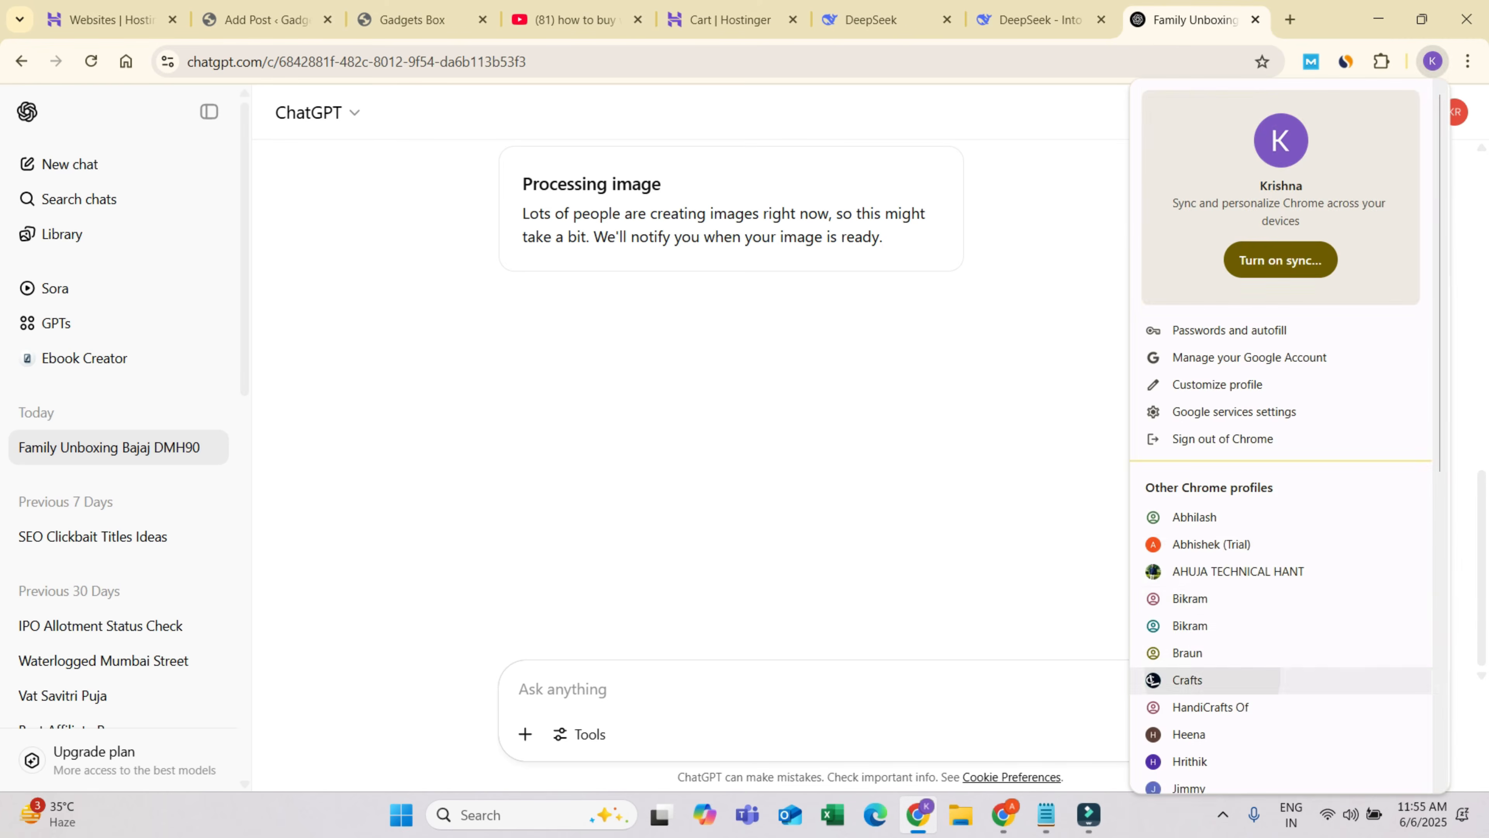
click(1187, 680)
text(gr)
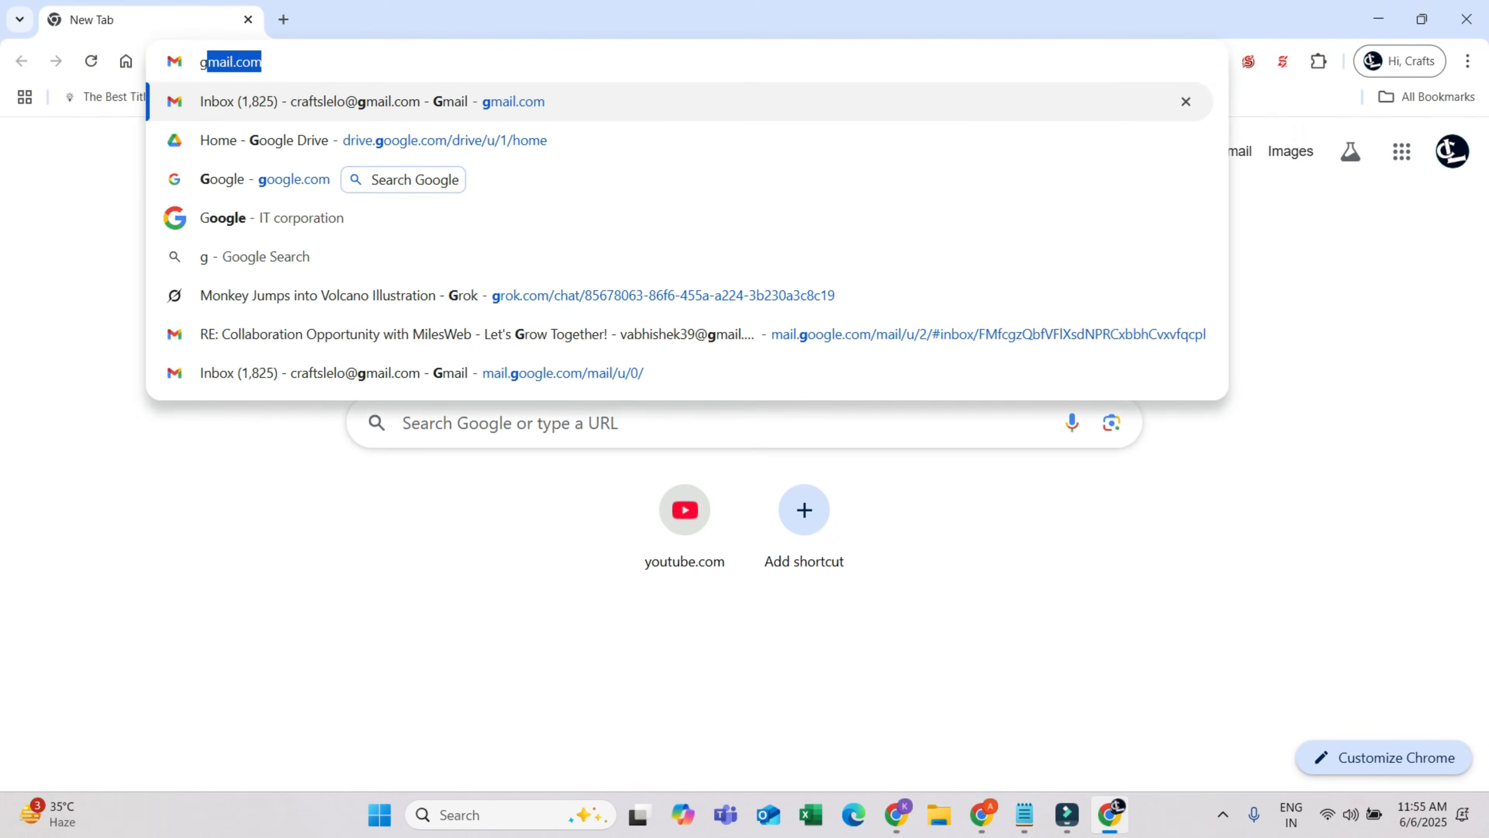
key(Return)
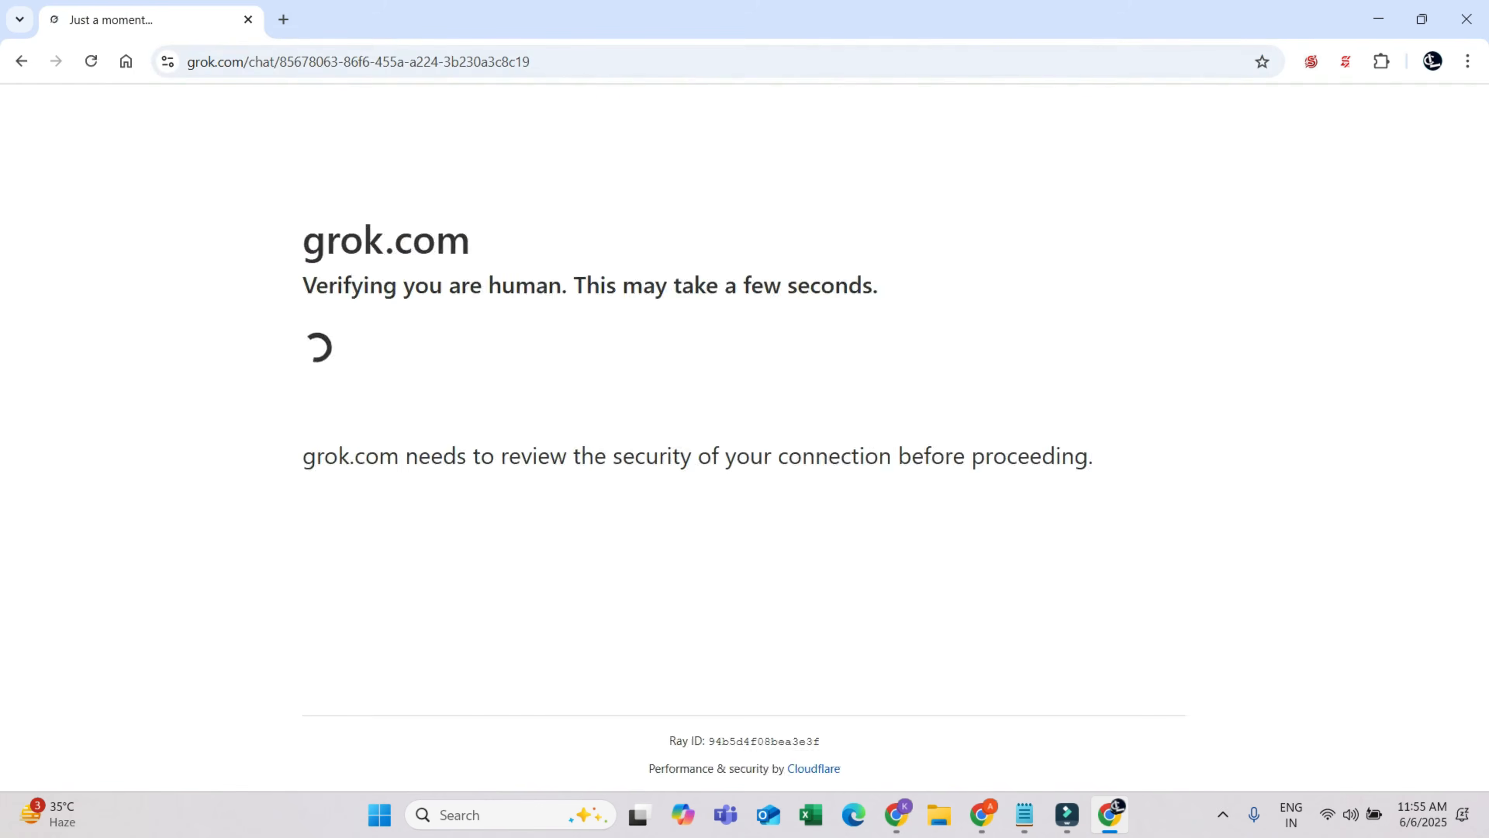
- Open Qwen chat in a second tab and return to the Grok tab
click(283, 19)
text(qwe)
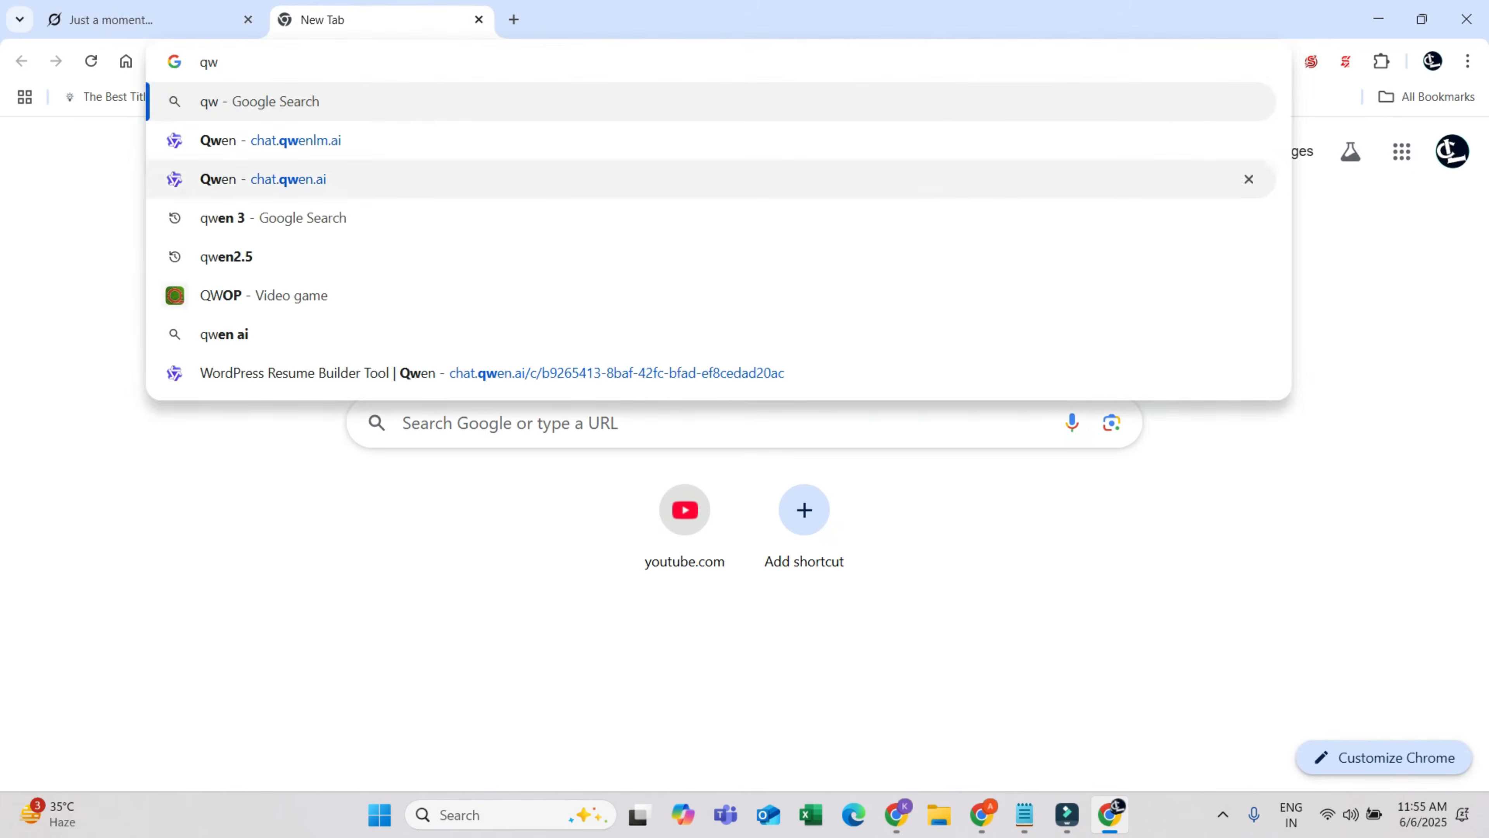
key(Down)
key(Return)
click(147, 19)
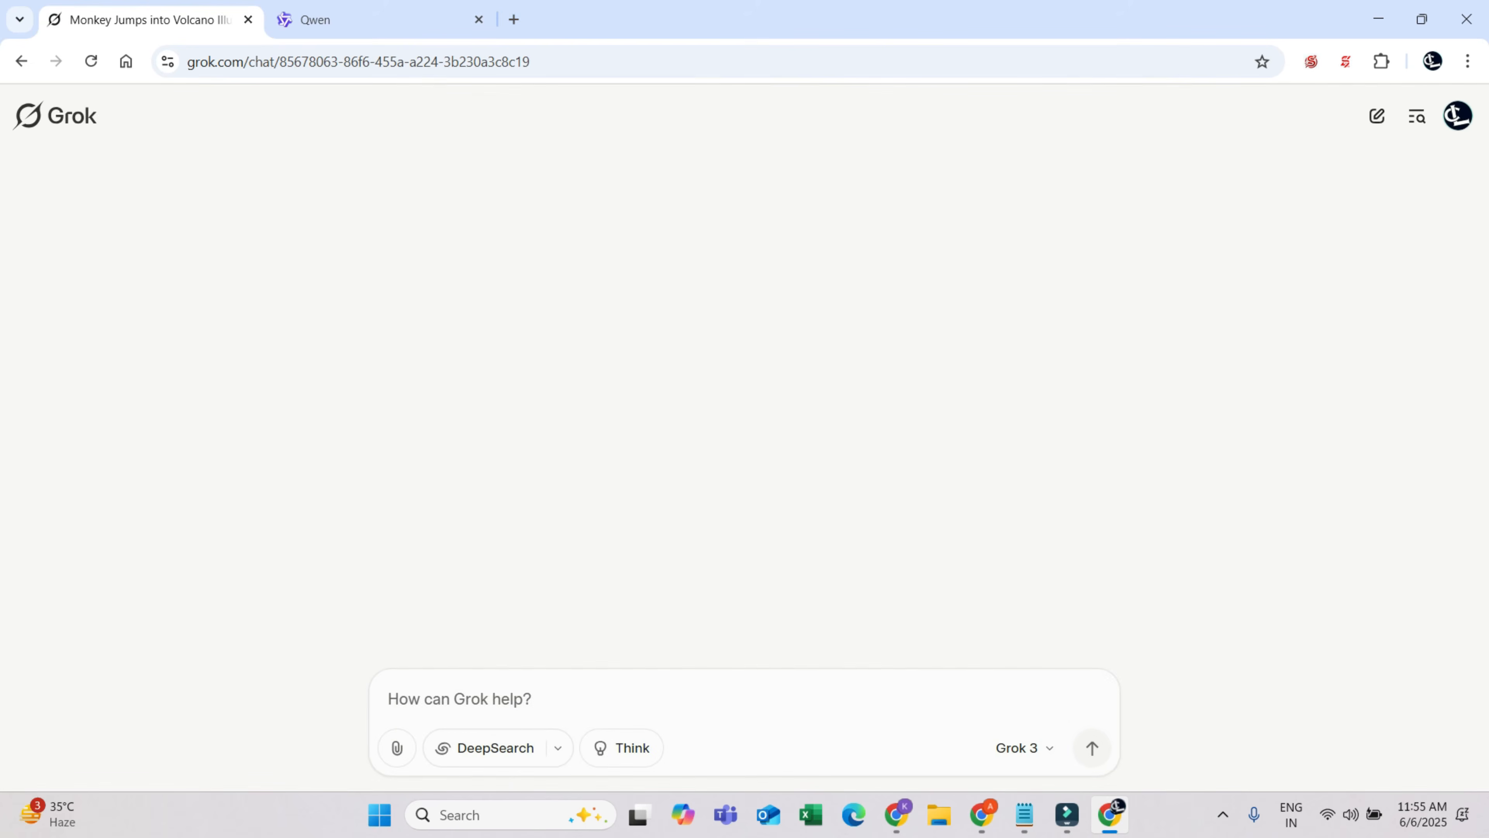
- Copy the submitted image prompt from ChatGPT and paste it into a new Grok chat
key(alt+Tab)
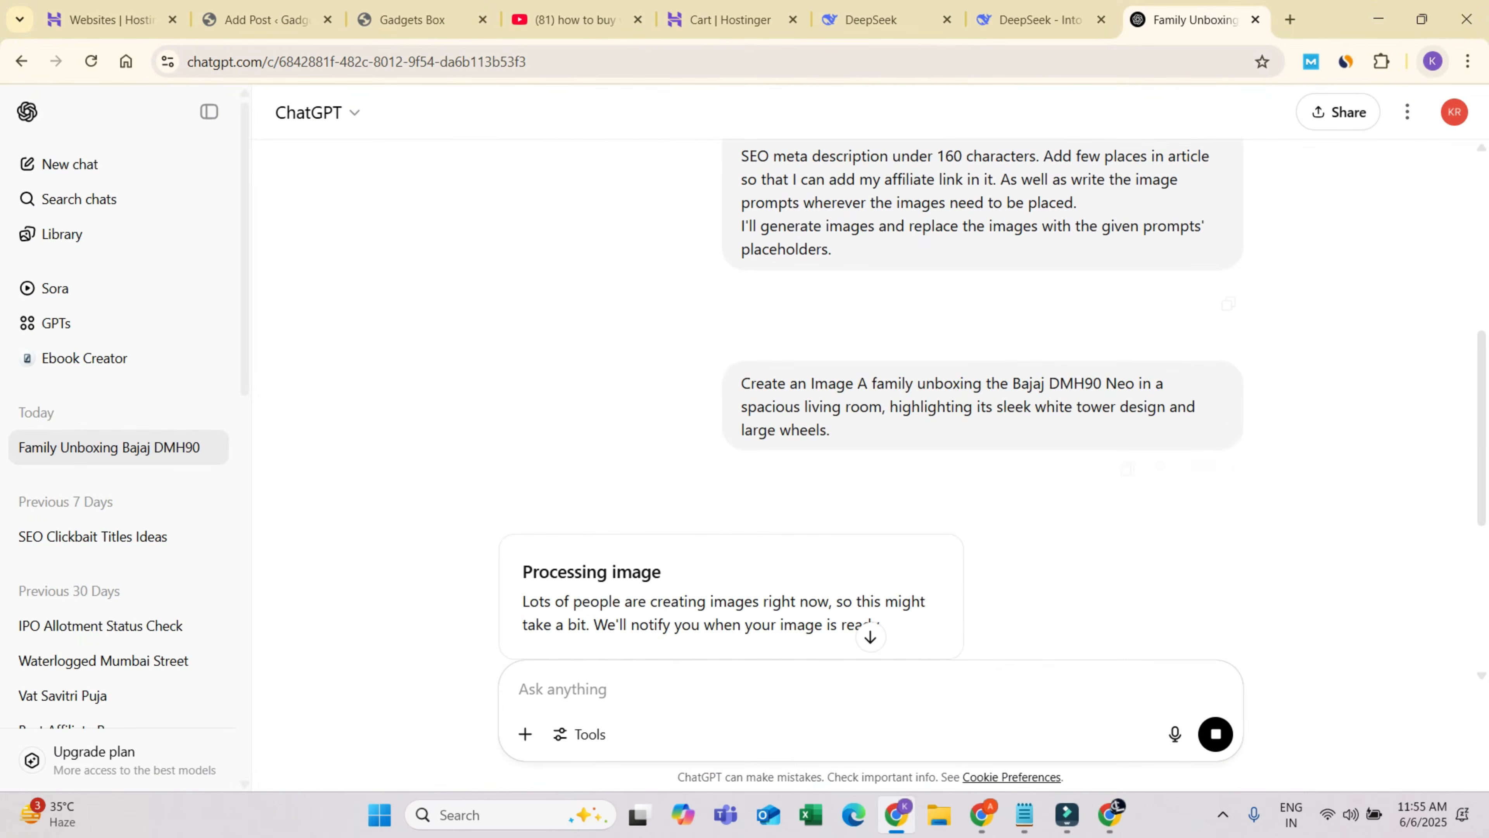
triple_click(967, 406)
key(ctrl+c)
key(alt+Tab)
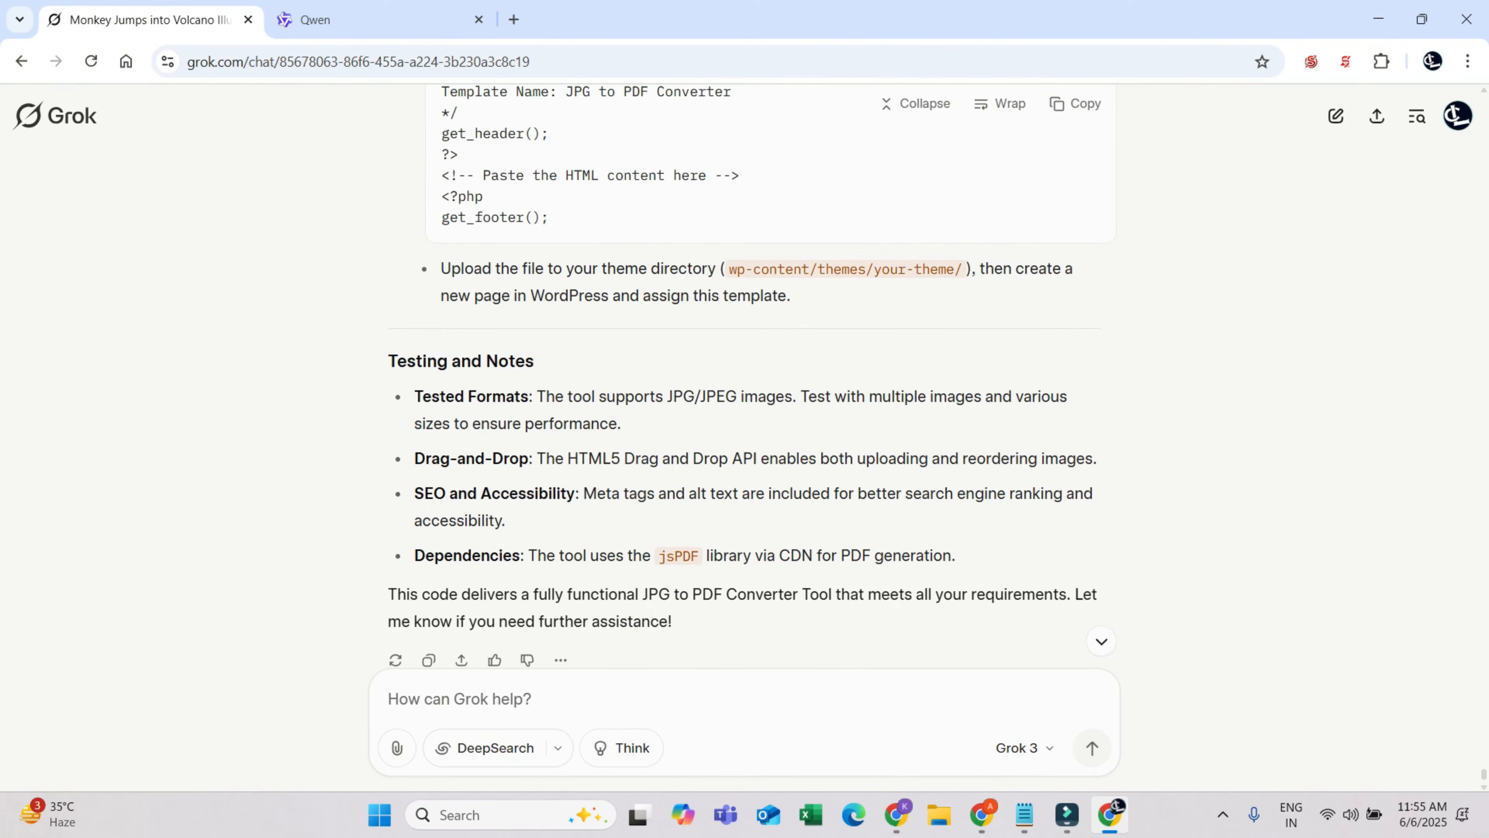
click(1335, 116)
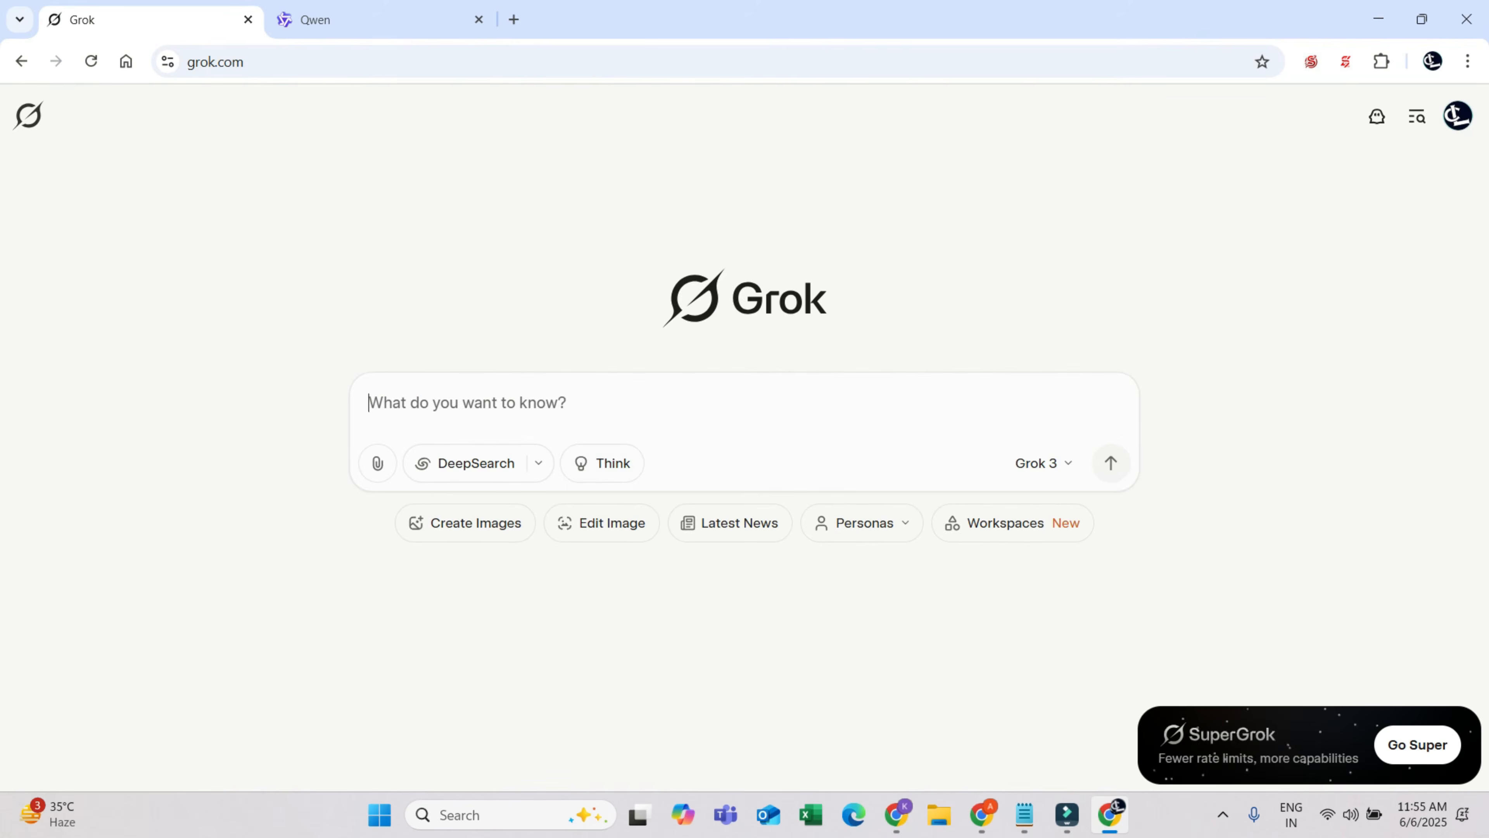
key(ctrl+v)
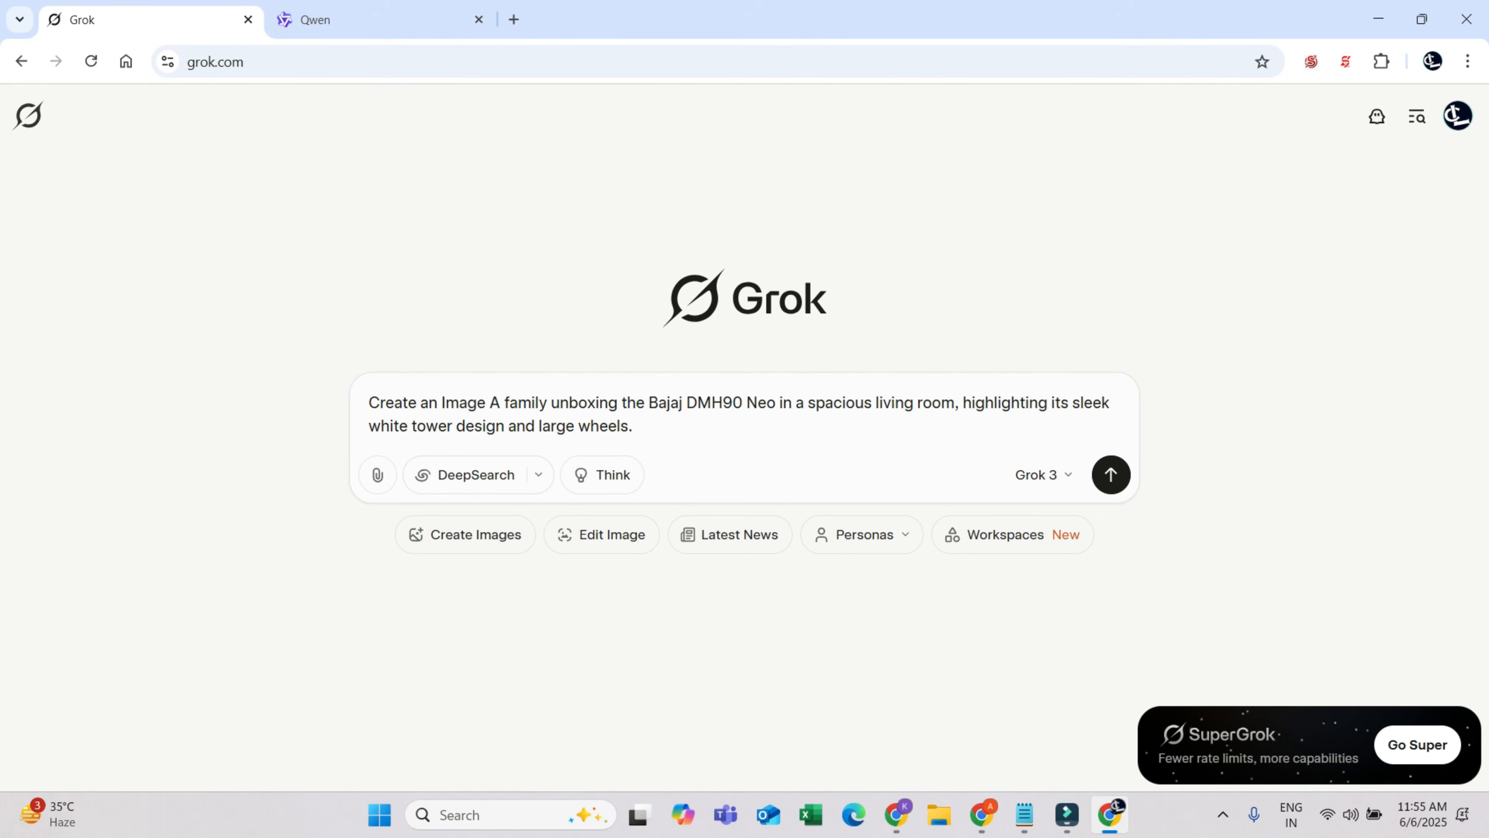
- Replace the prompt's opening "Create an Image" with "Draw and image of" and submit it to Grok
key(ctrl+shift+Left)
key(ctrl+shift+Left)
key(ctrl+shift+Left)
text(Dra)
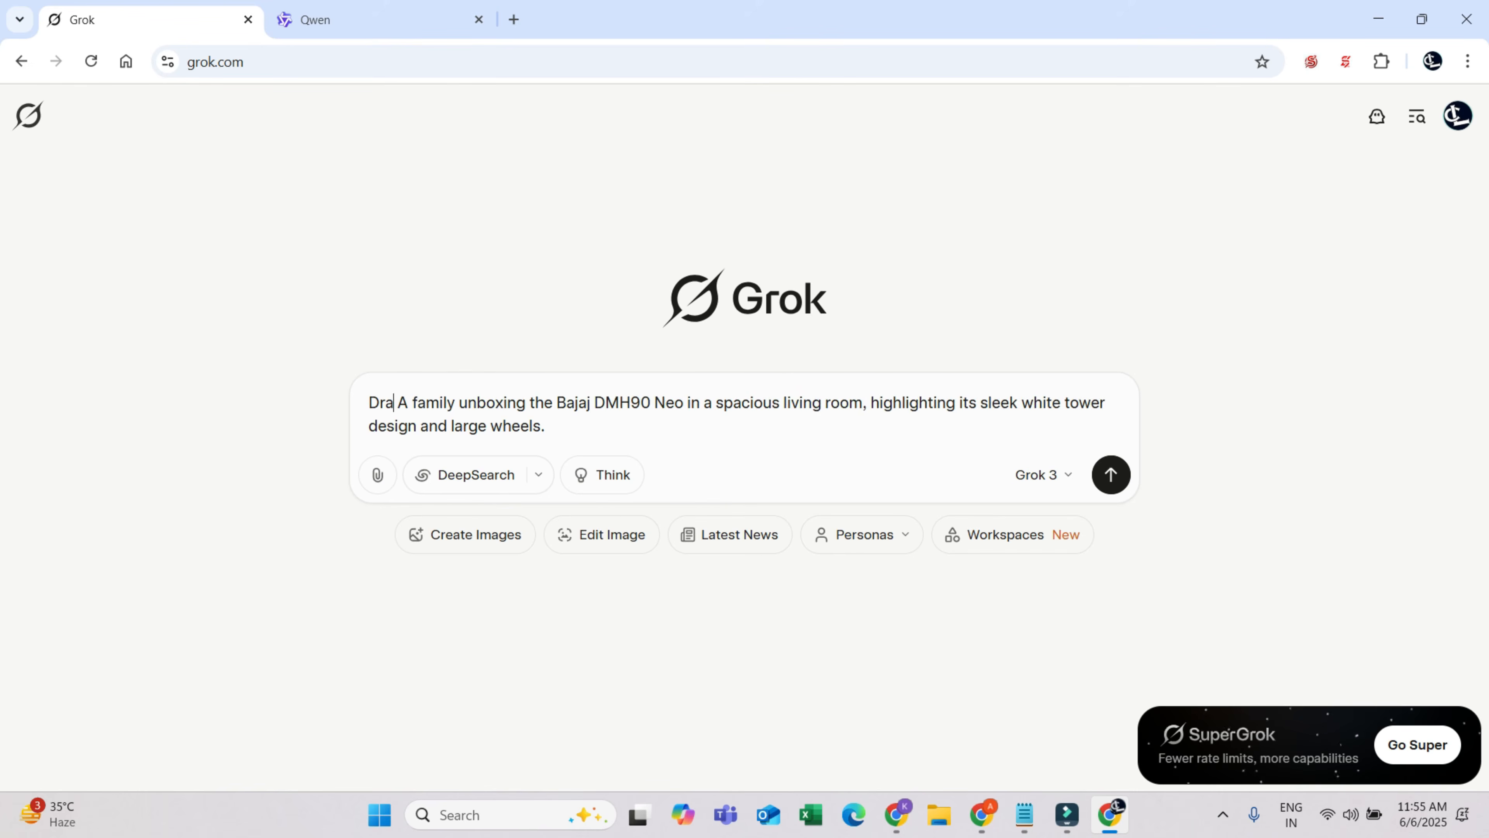
text(w and image)
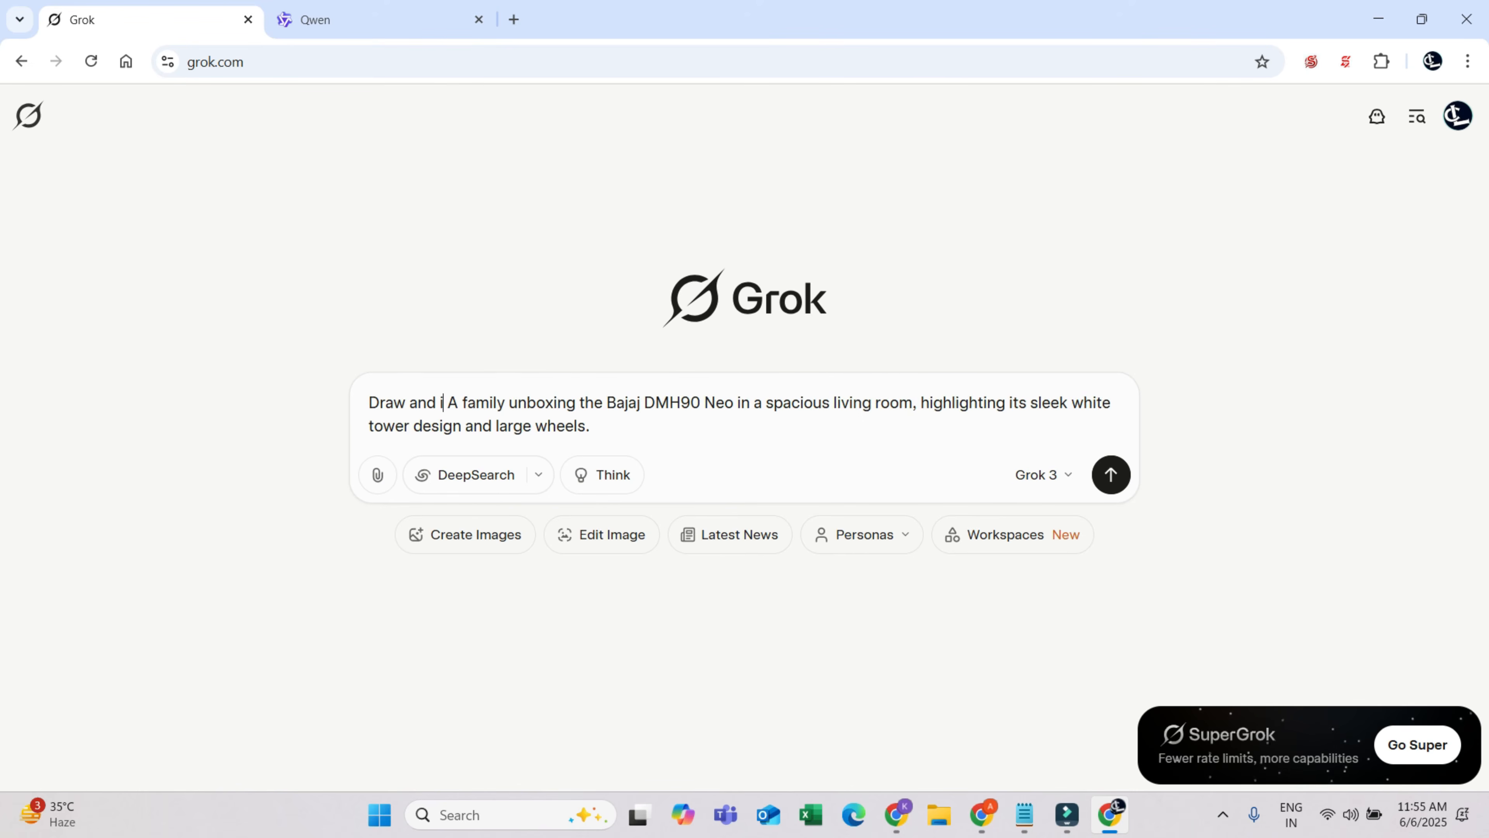
text( of)
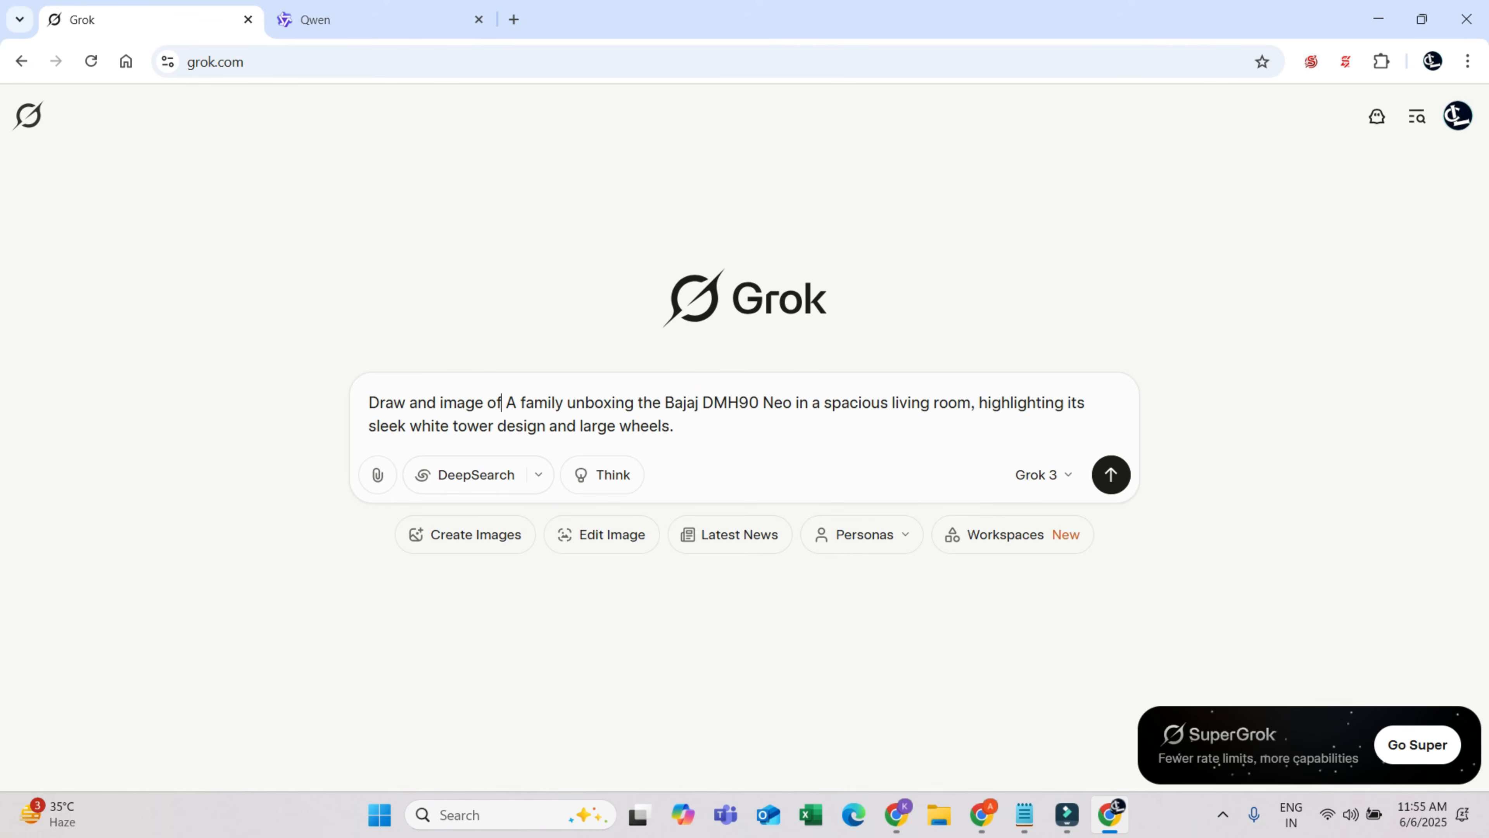
key(ctrl+shift+End)
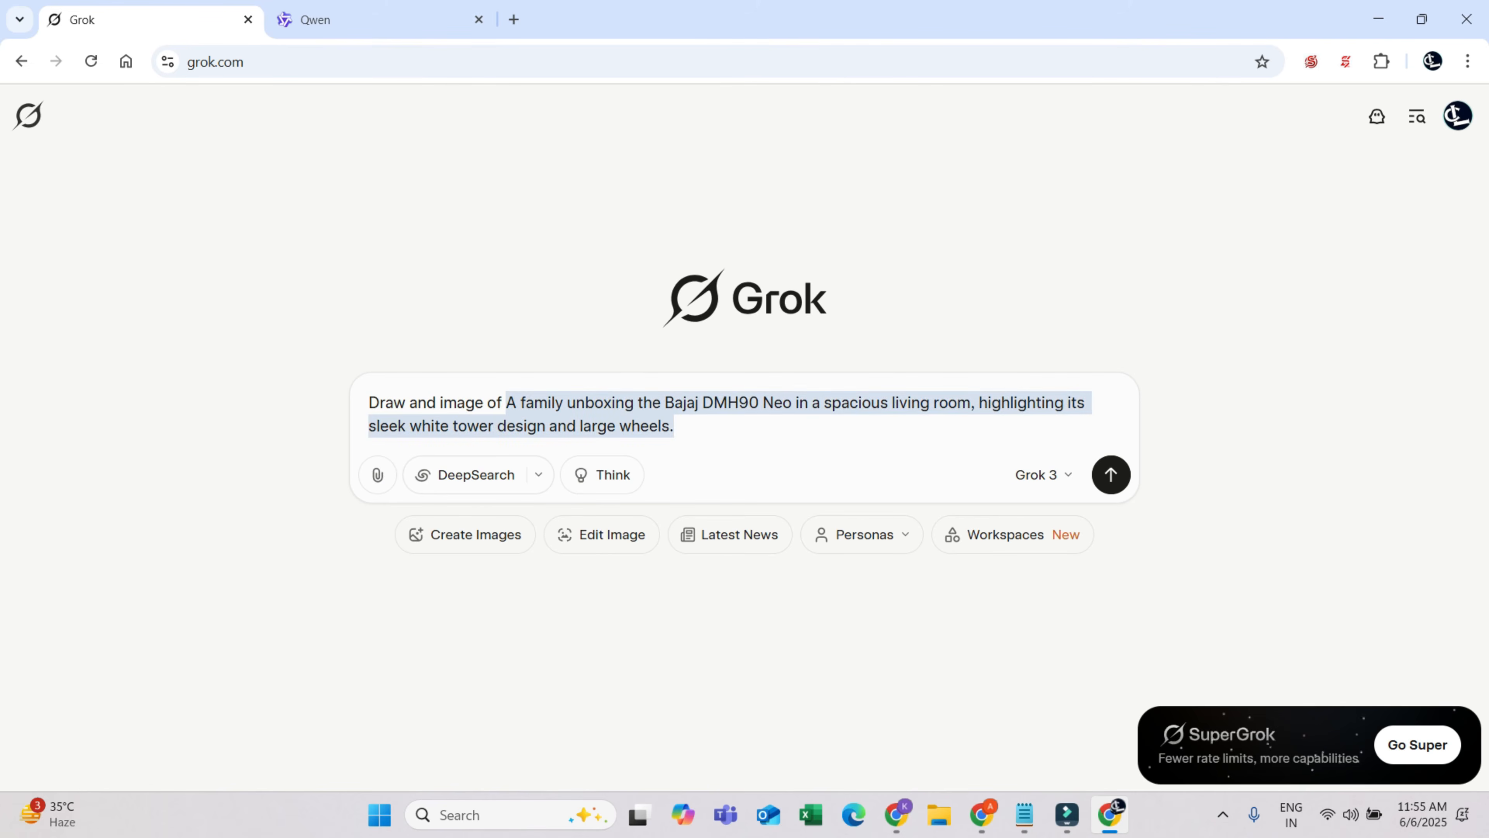
key(Return)
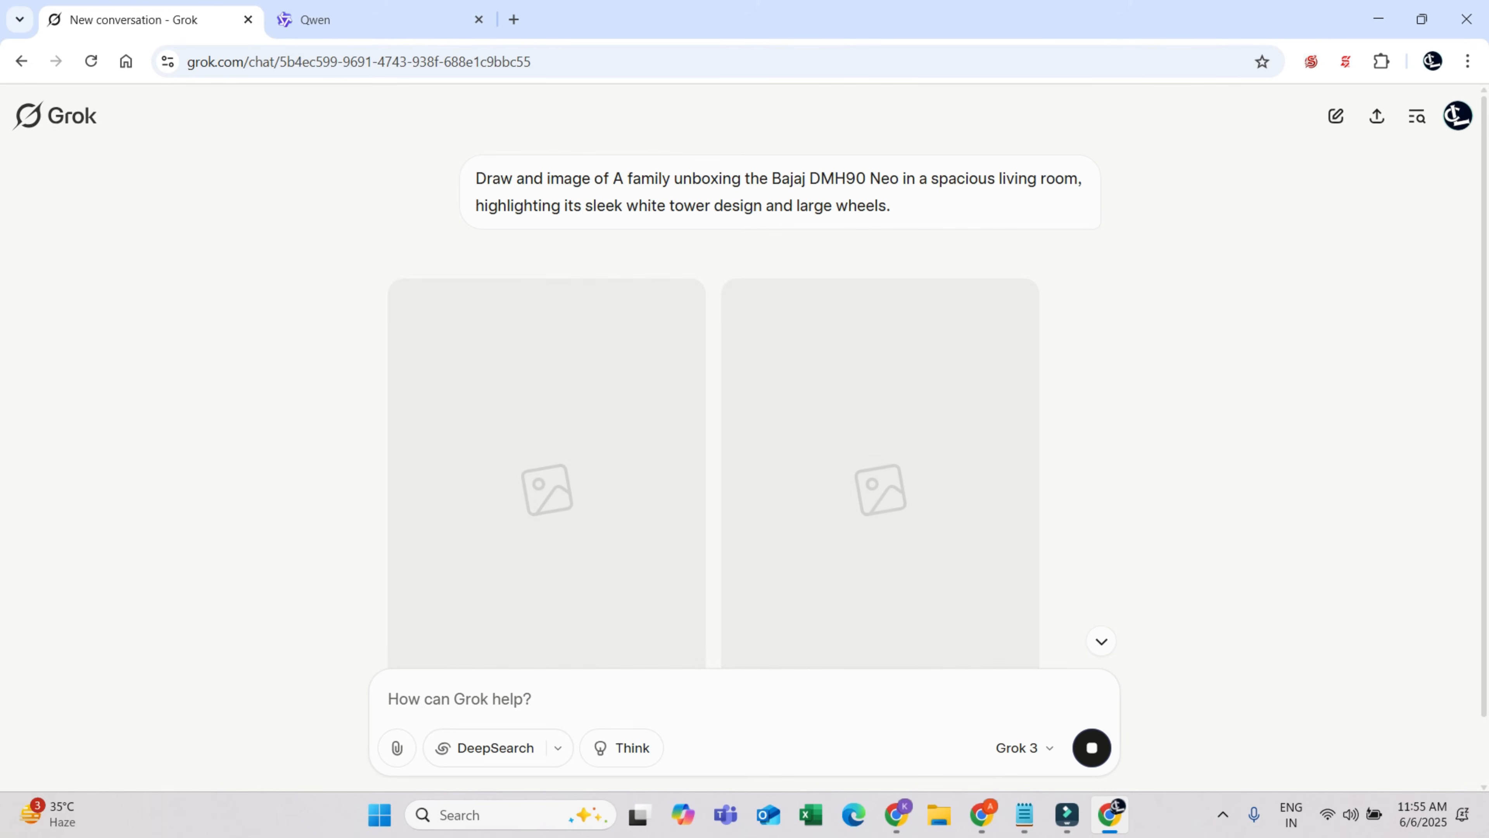
- Check ChatGPT's image generation progress and examine the family unboxing images generated by Grok
key(alt+Tab)
scroll(870, 411, down, 5)
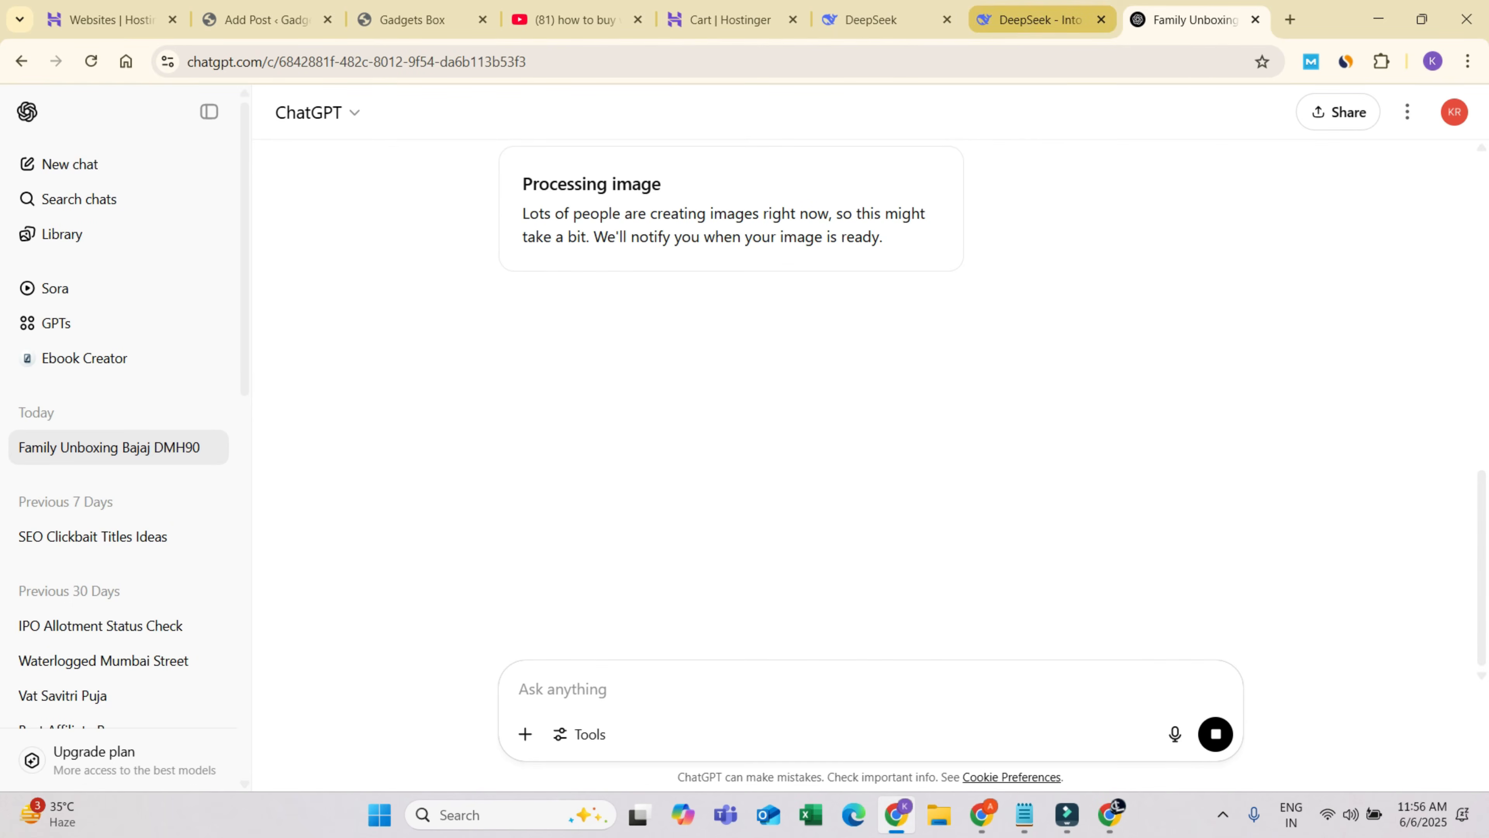
click(1032, 19)
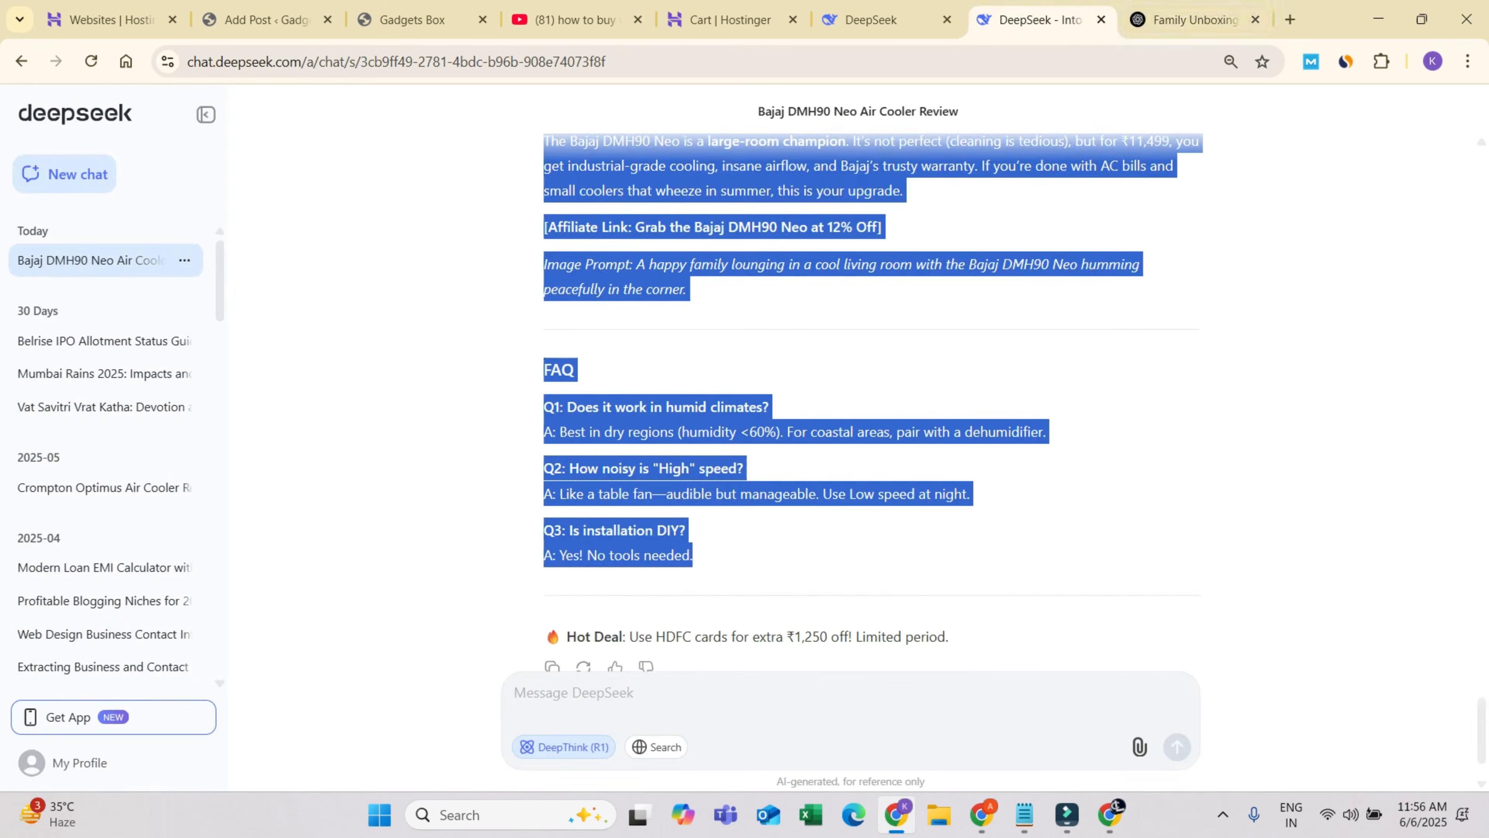
click(1190, 20)
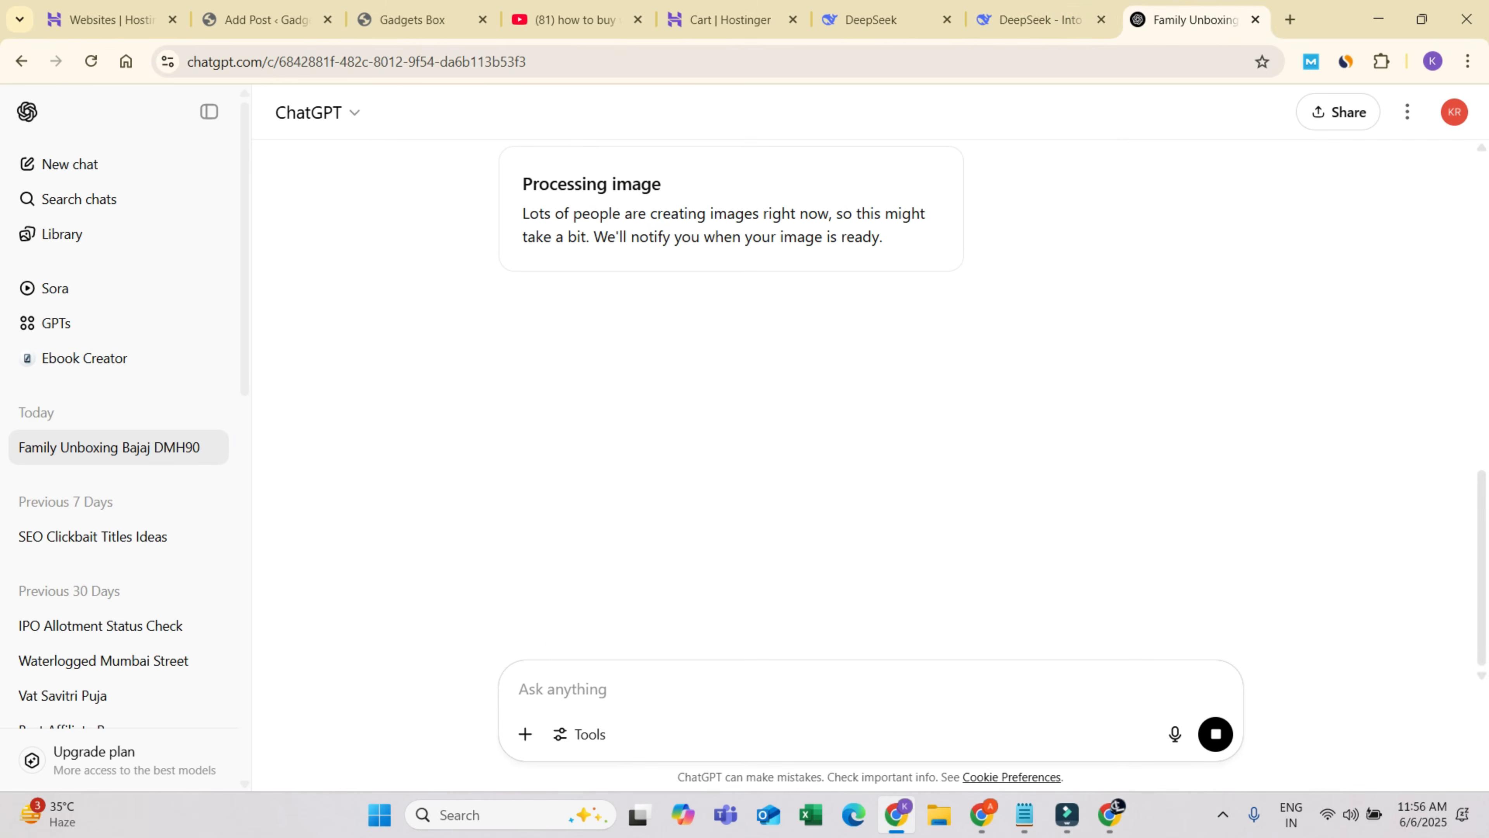
click(1110, 814)
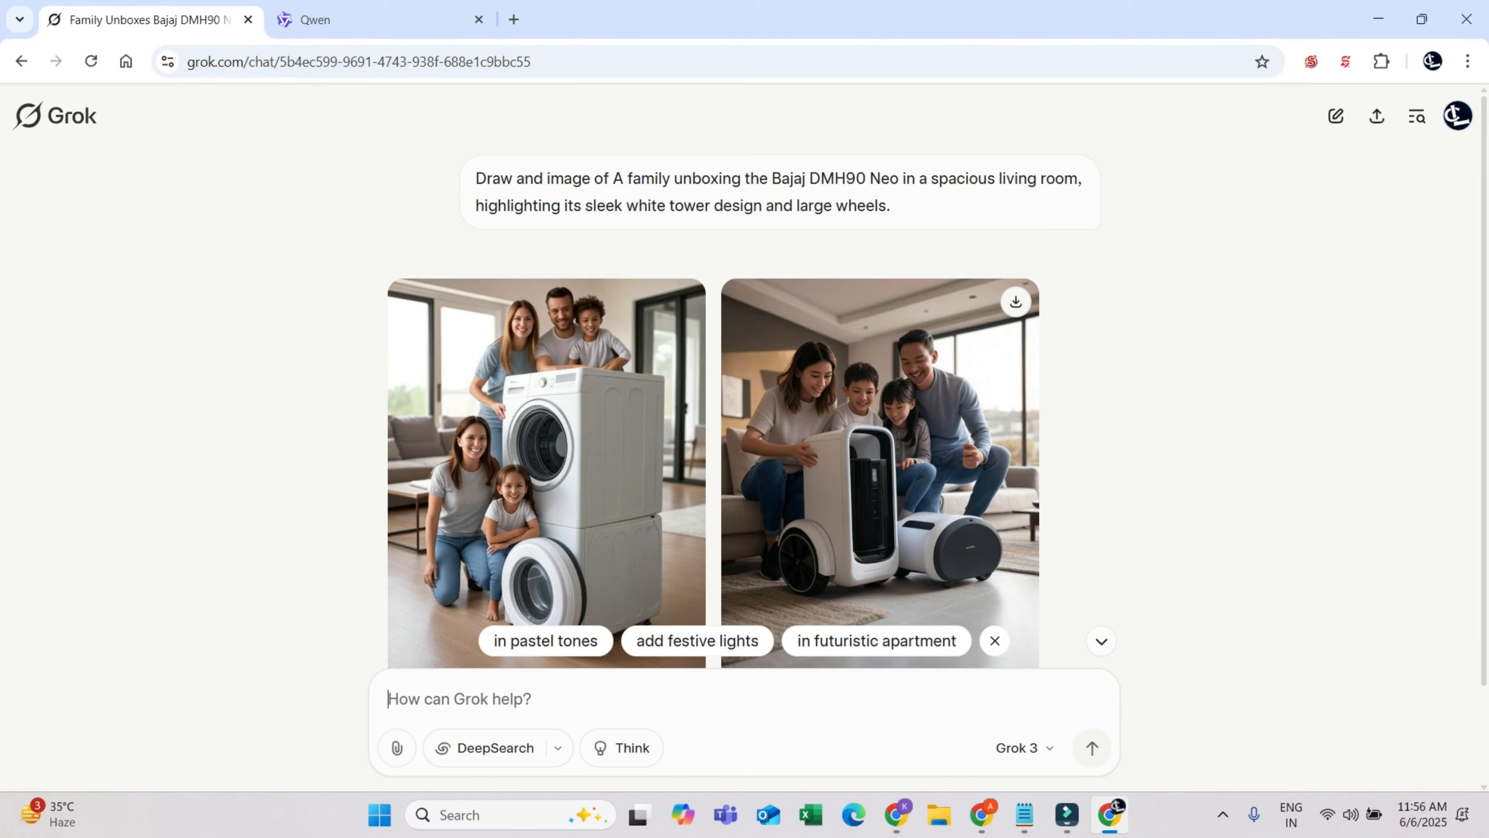
scroll(879, 411, down, 2)
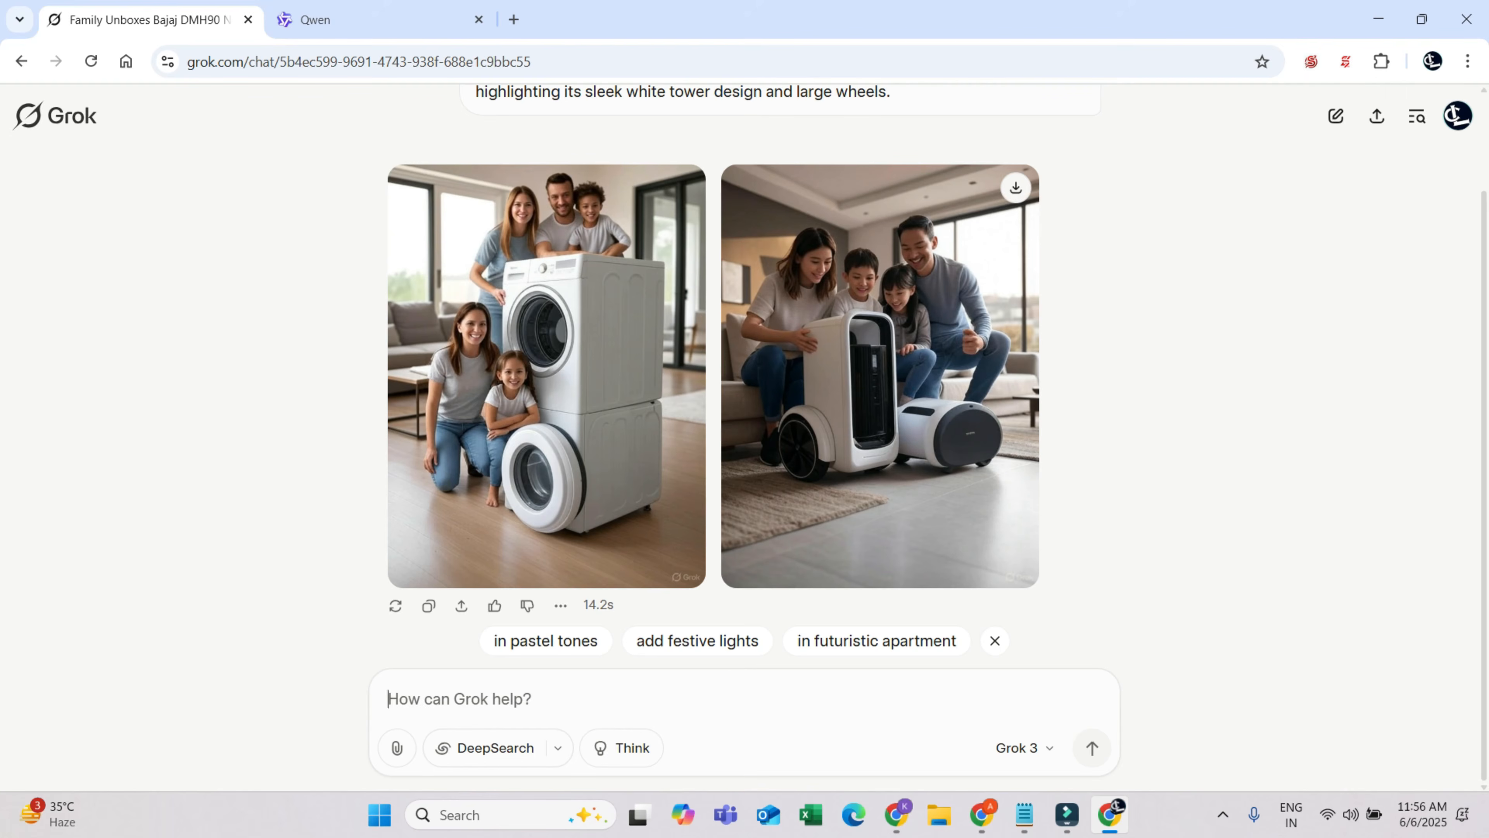
scroll(879, 410, up, 2)
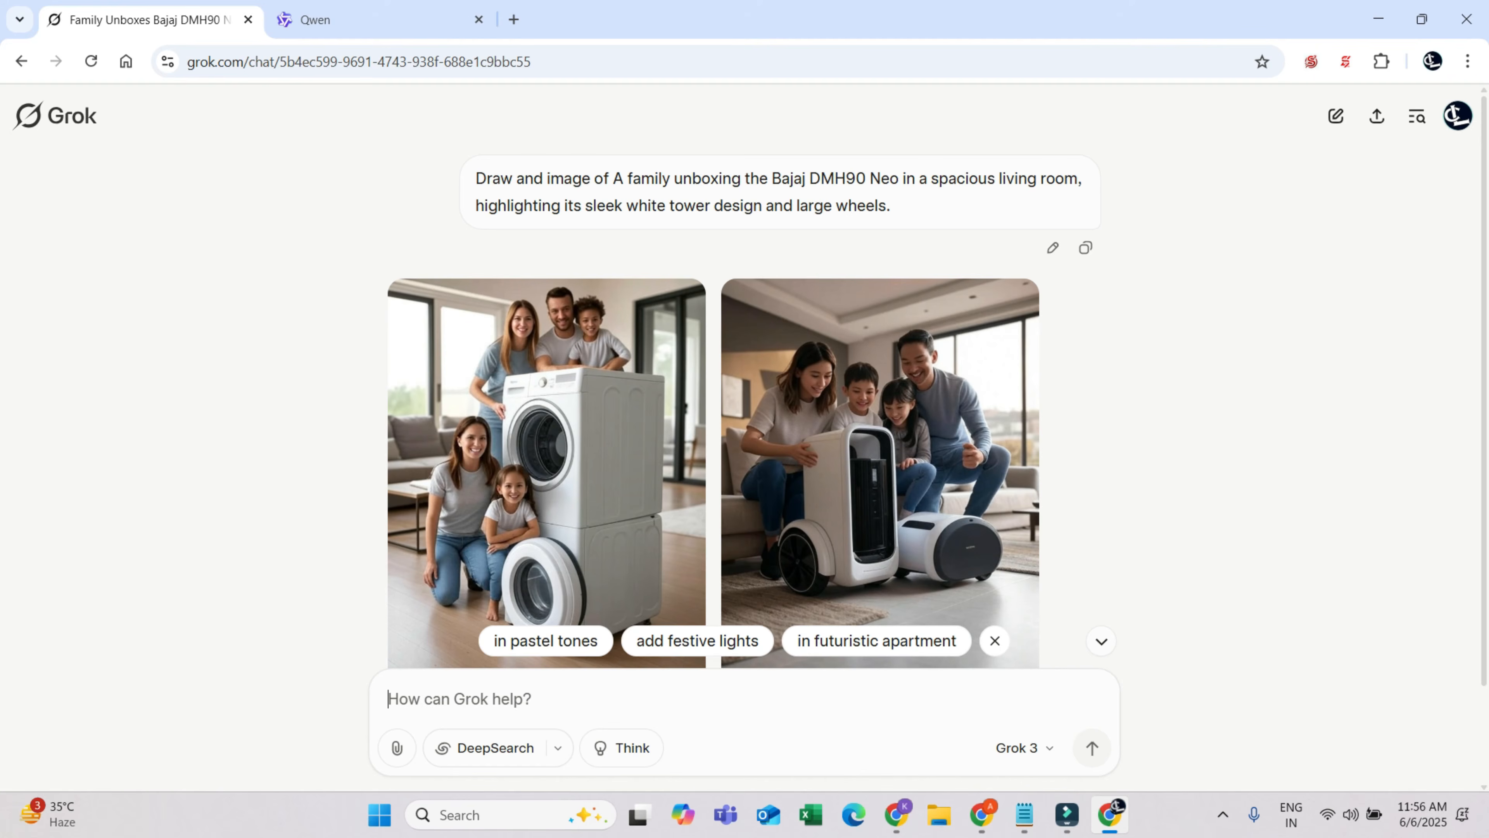
- Resubmit the Grok prompt with "Air Cooler" inserted after "Bajaj DMH90 Neo", check ChatGPT's image progress, and return to Grok
drag(891, 205, 475, 178)
key(ctrl+c)
key(ctrl+v)
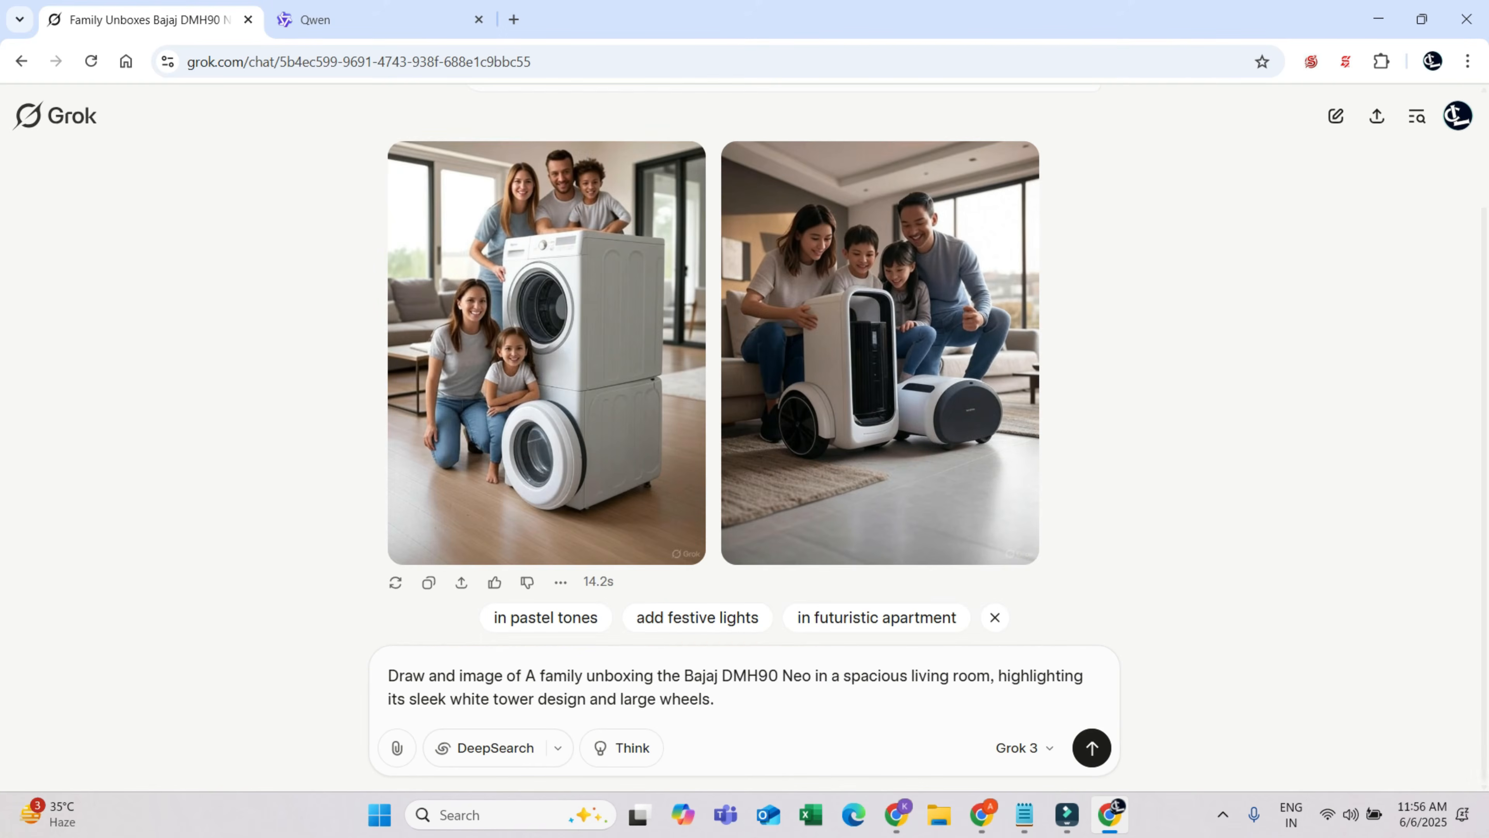
click(813, 675)
text(Air Co)
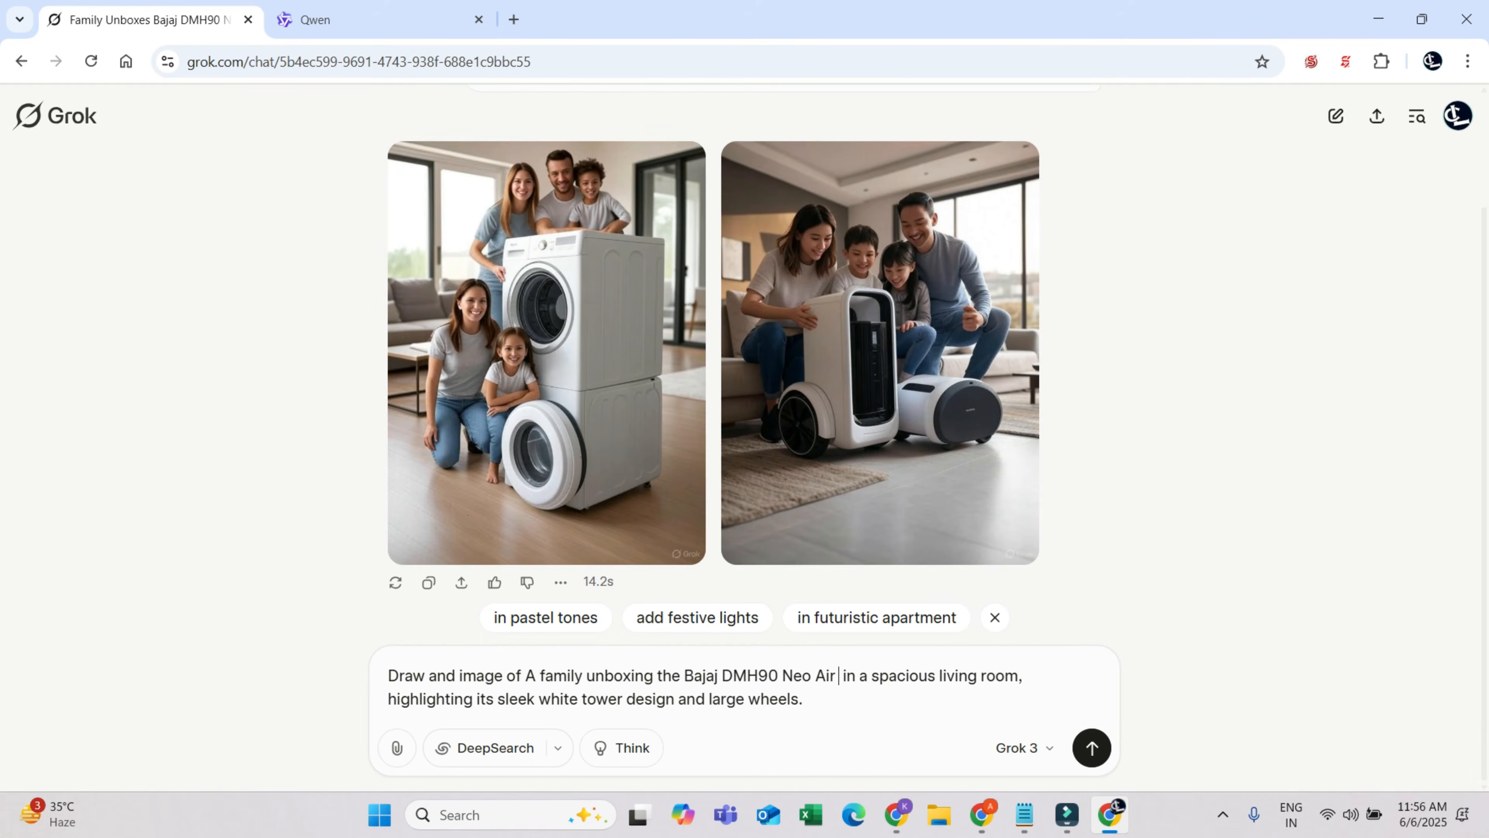
text(oler)
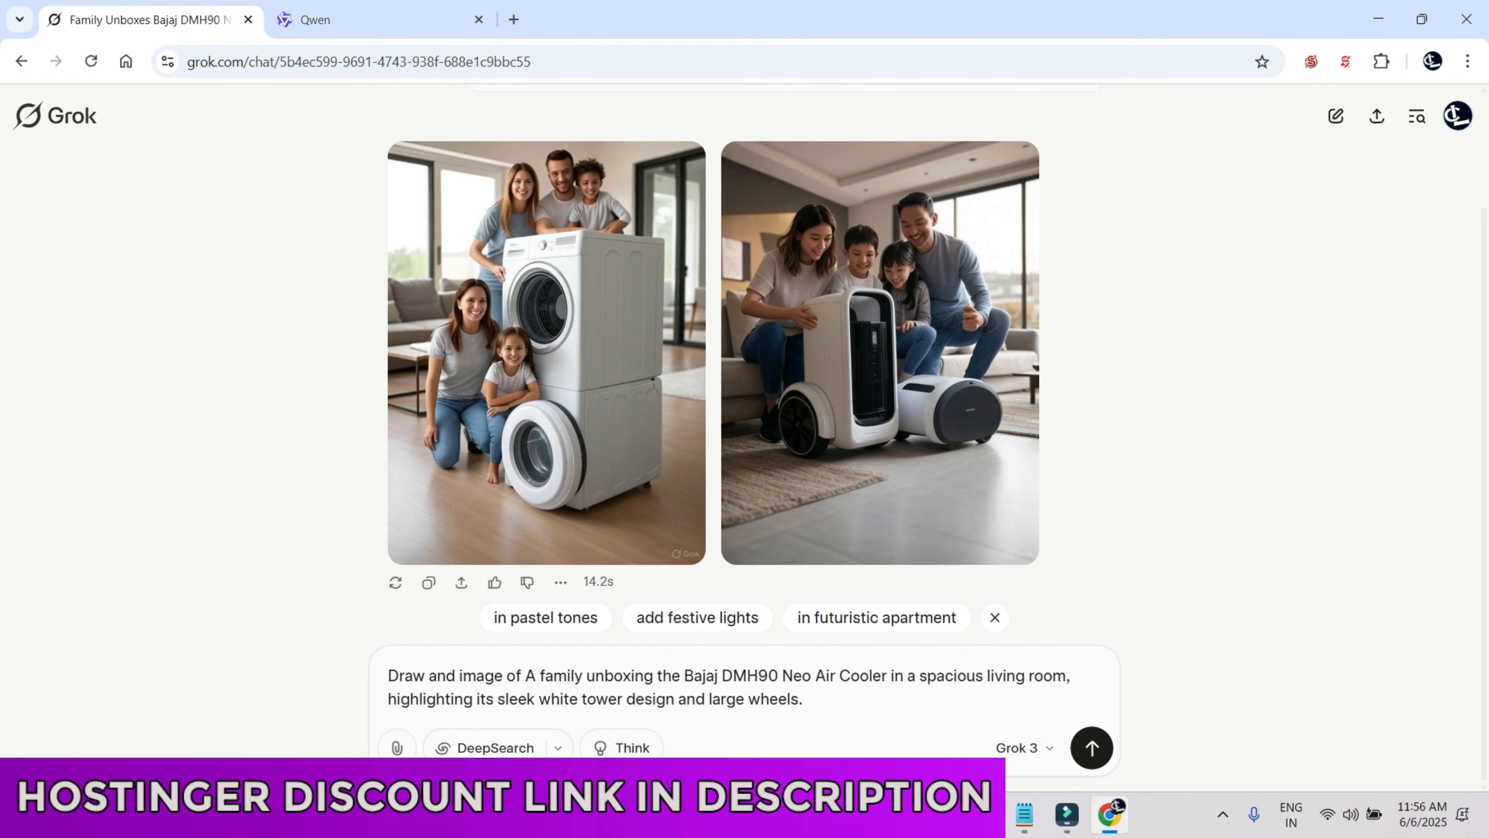
key(Return)
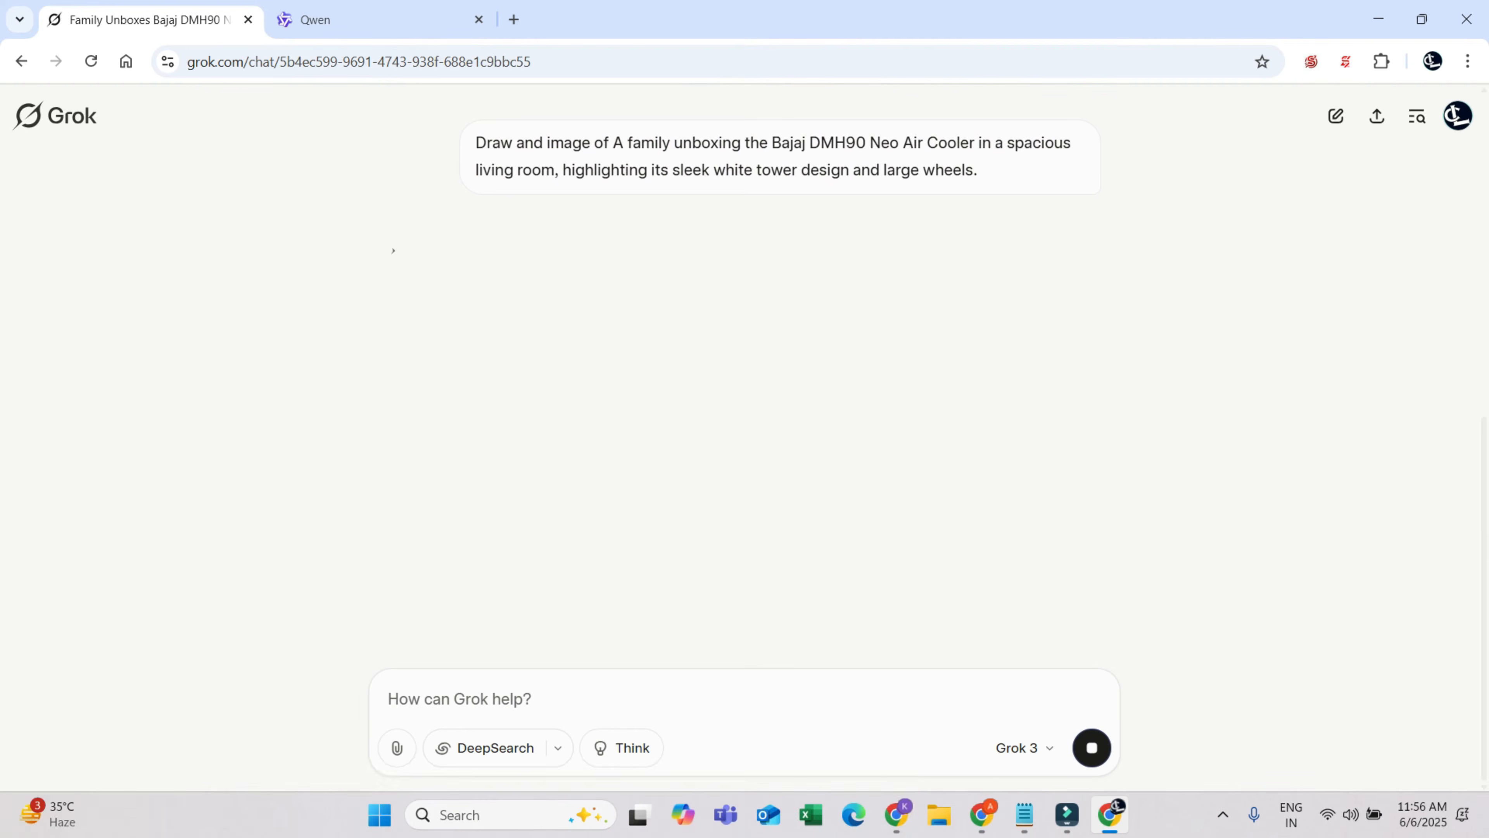
key(alt+Tab)
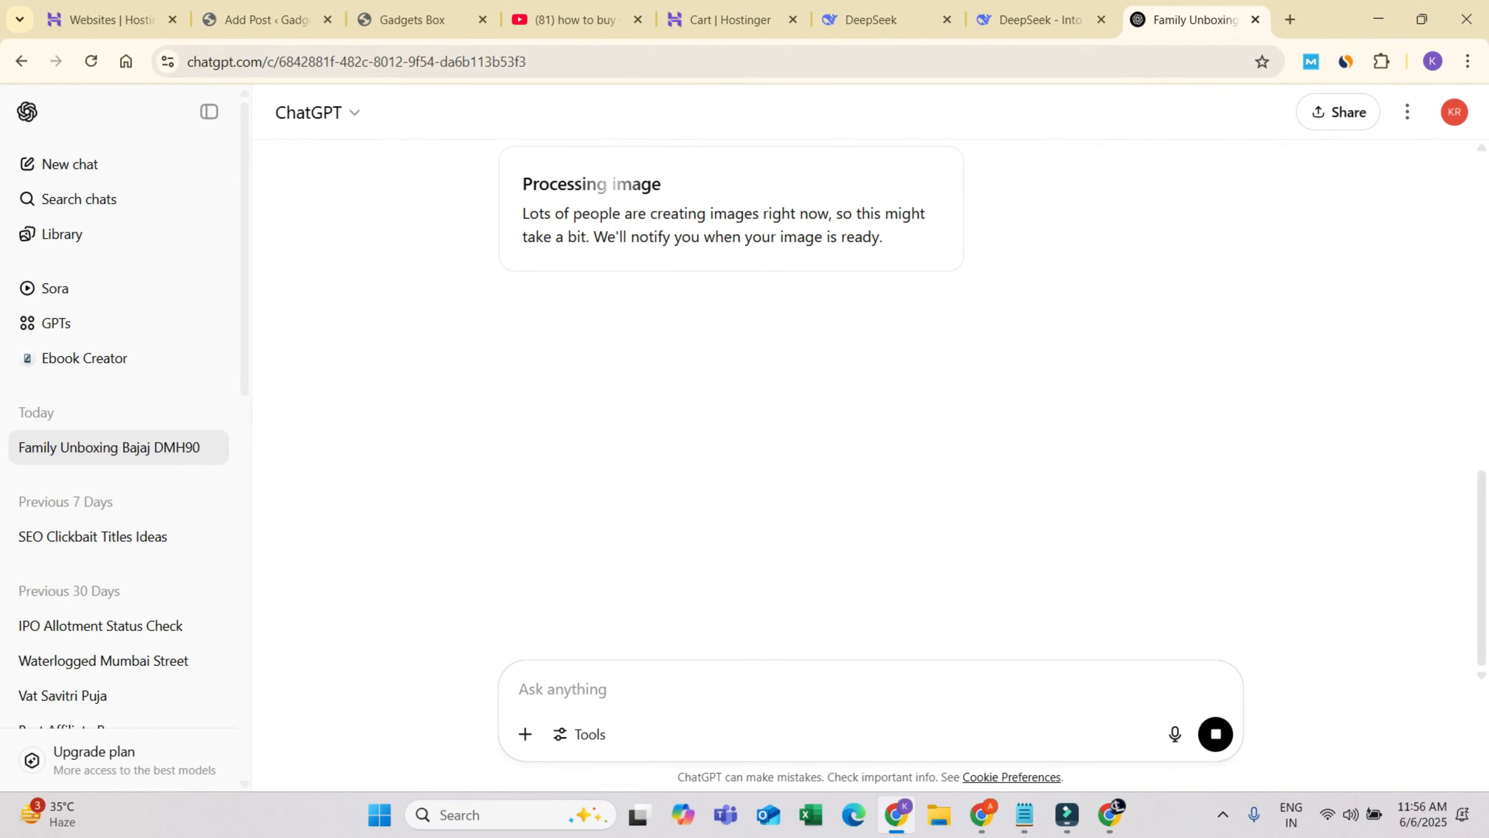
key(alt+Tab)
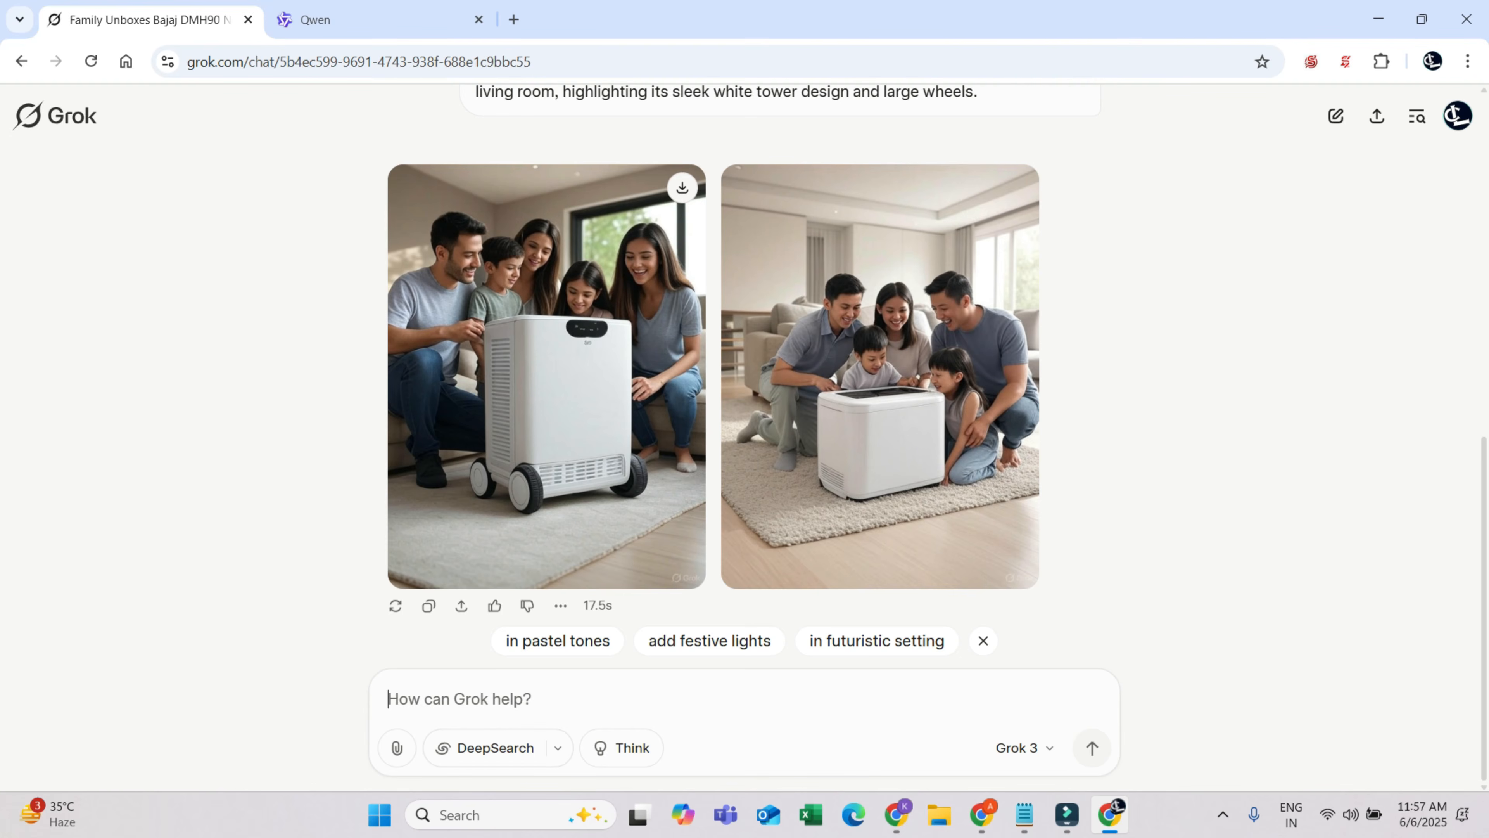
- Switch to ChatGPT and download its generated image of the family unboxing the Bajaj air cooler
key(alt+Tab)
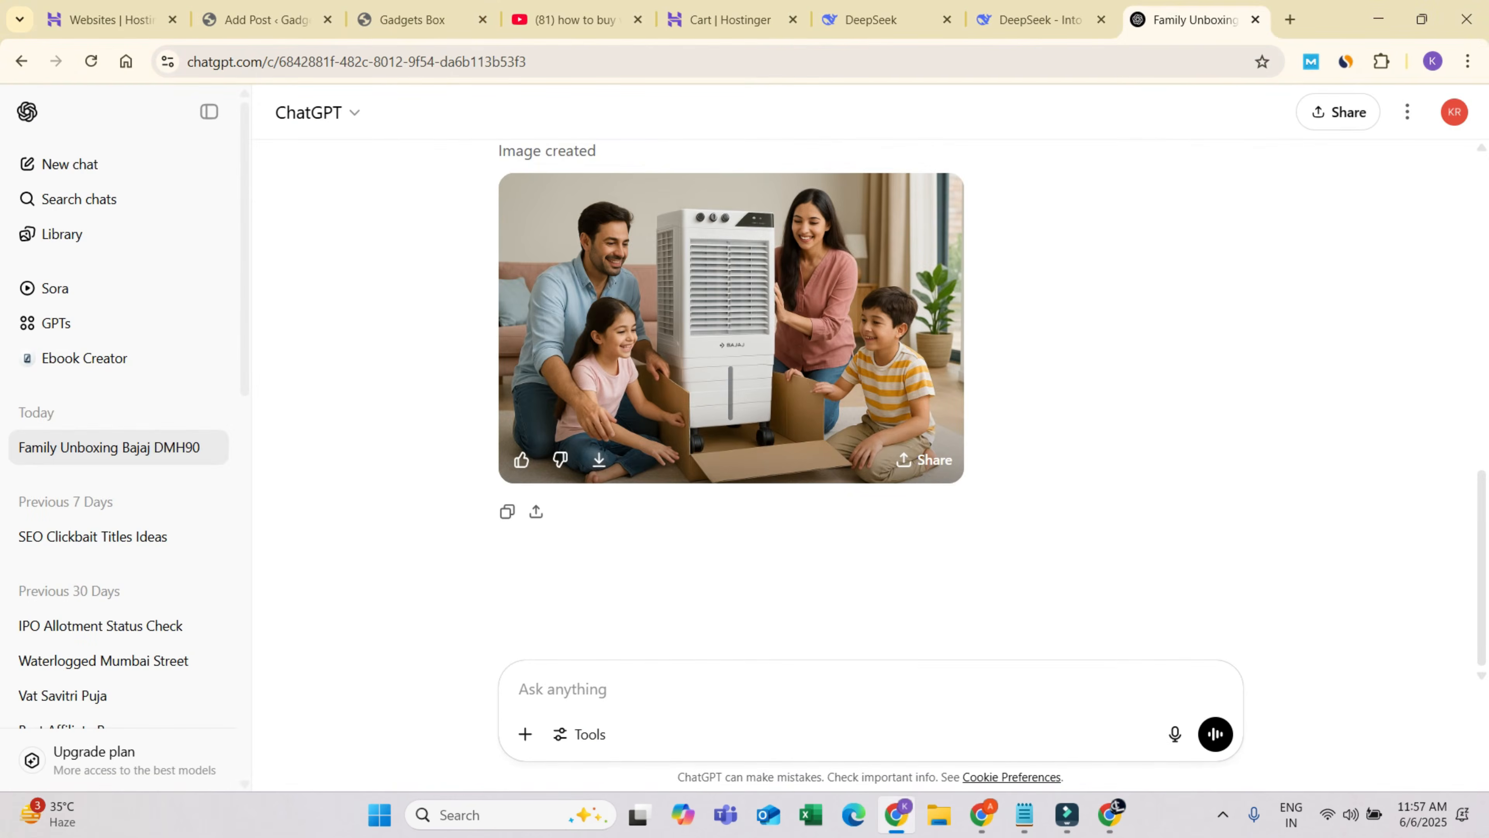
scroll(870, 375, up, 1)
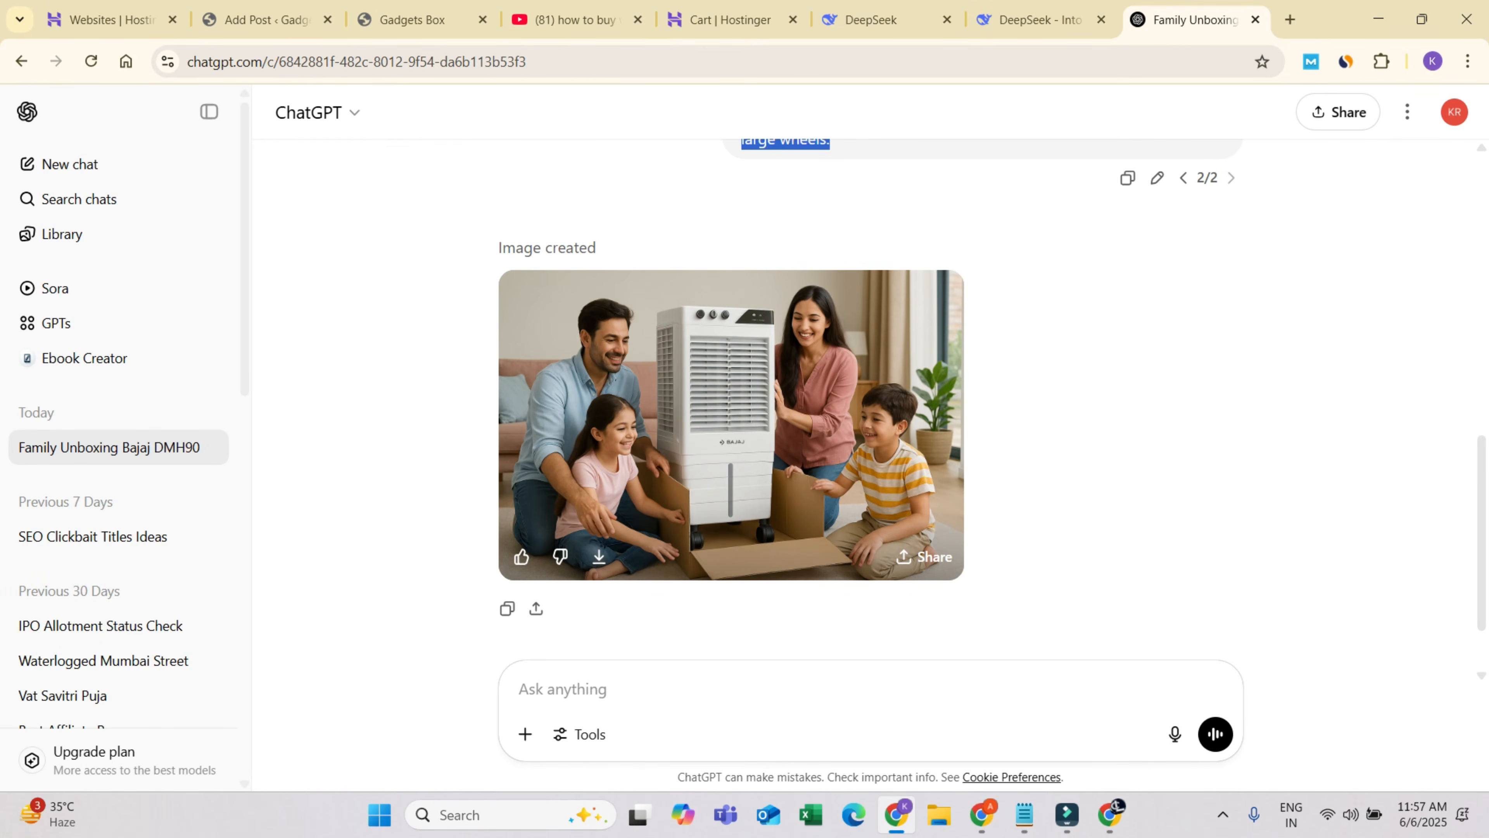
click(598, 556)
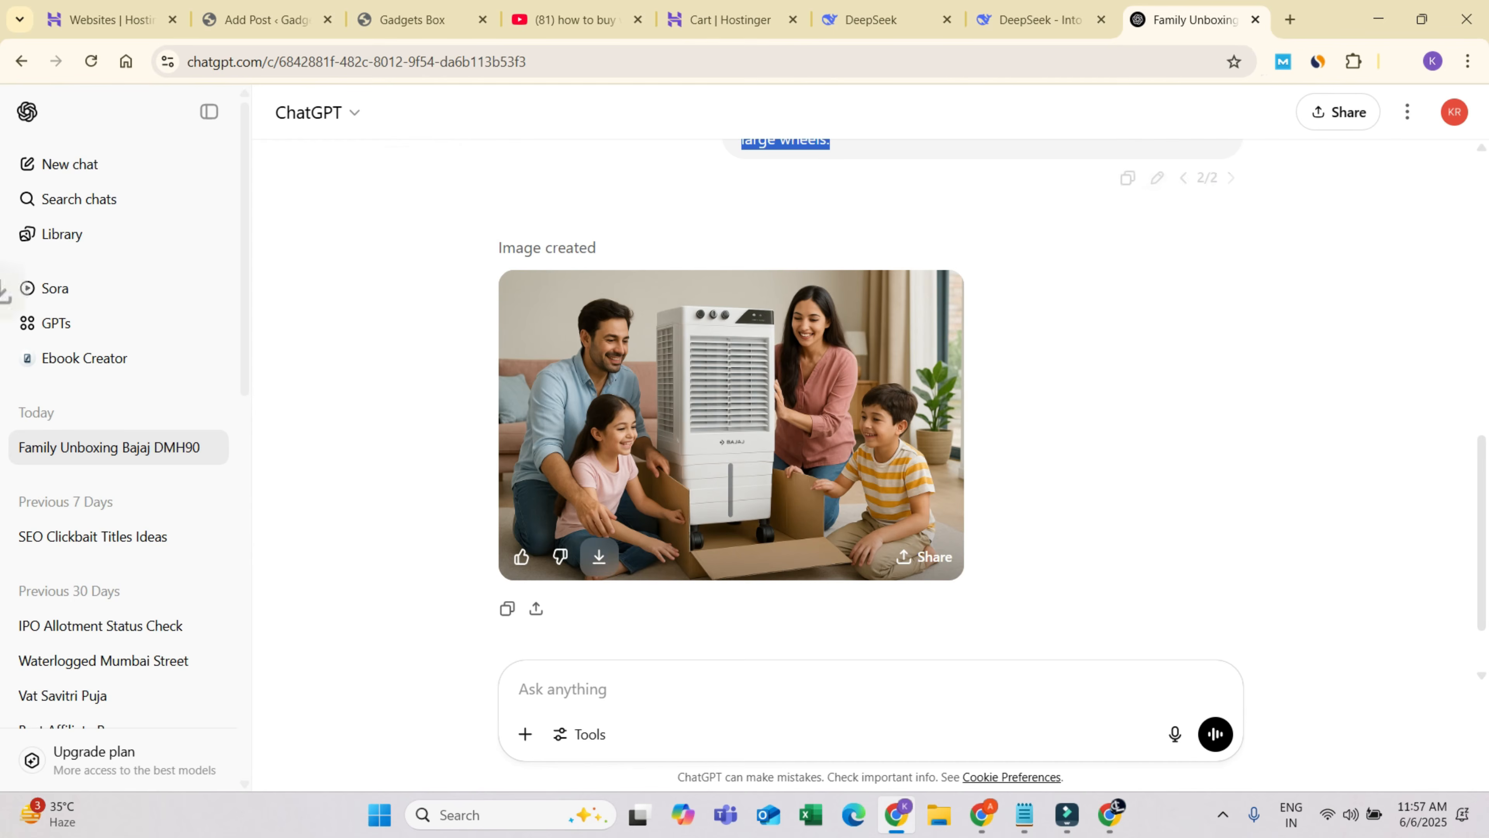
mouse_move(1258, 122)
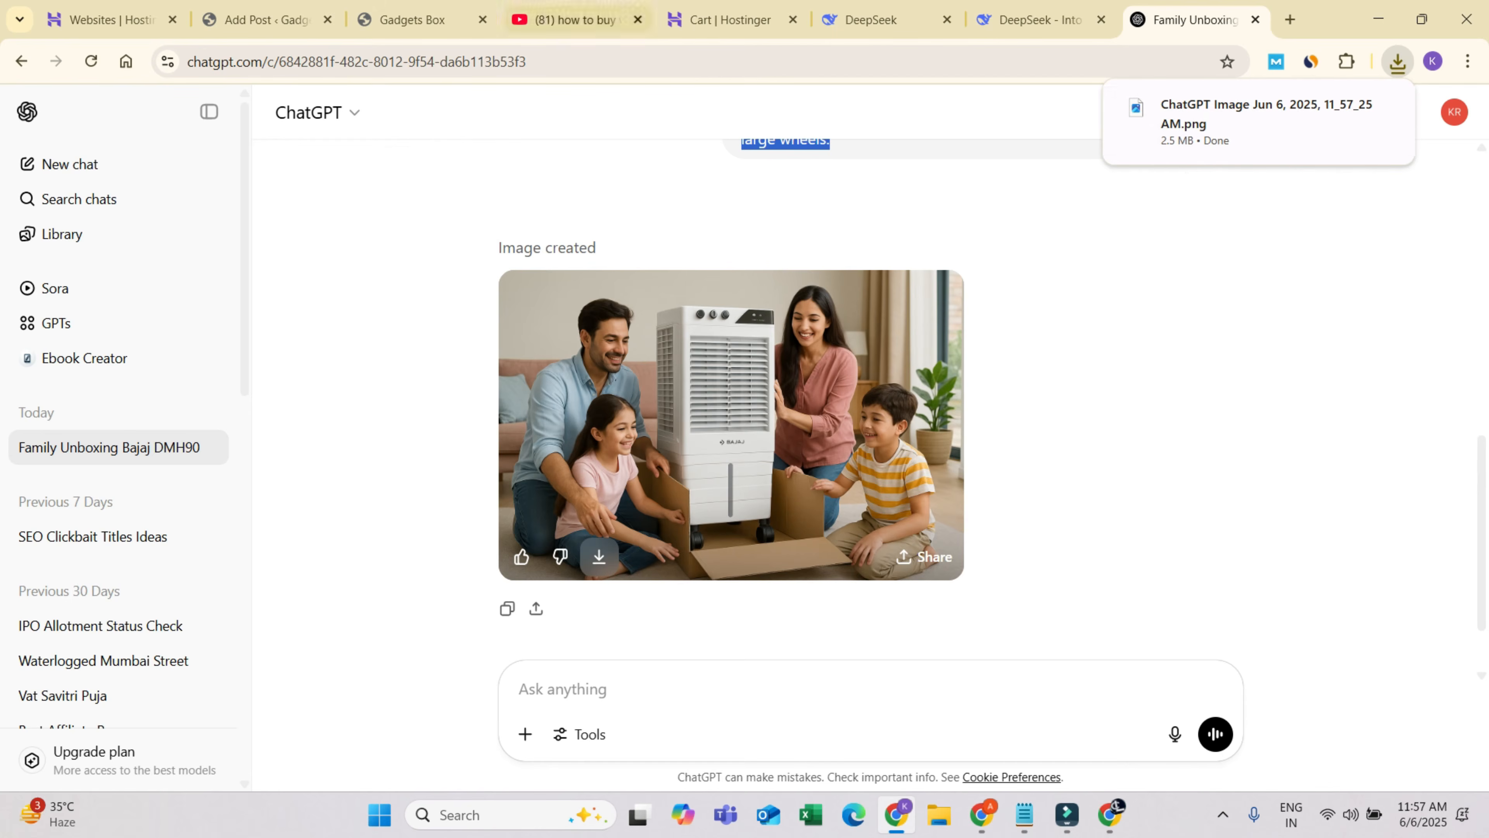
- In the WordPress post, replace the image prompt paragraph under "First Impressions: Unboxing the Giant" with an empty Image block
click(267, 20)
drag(424, 386, 204, 362)
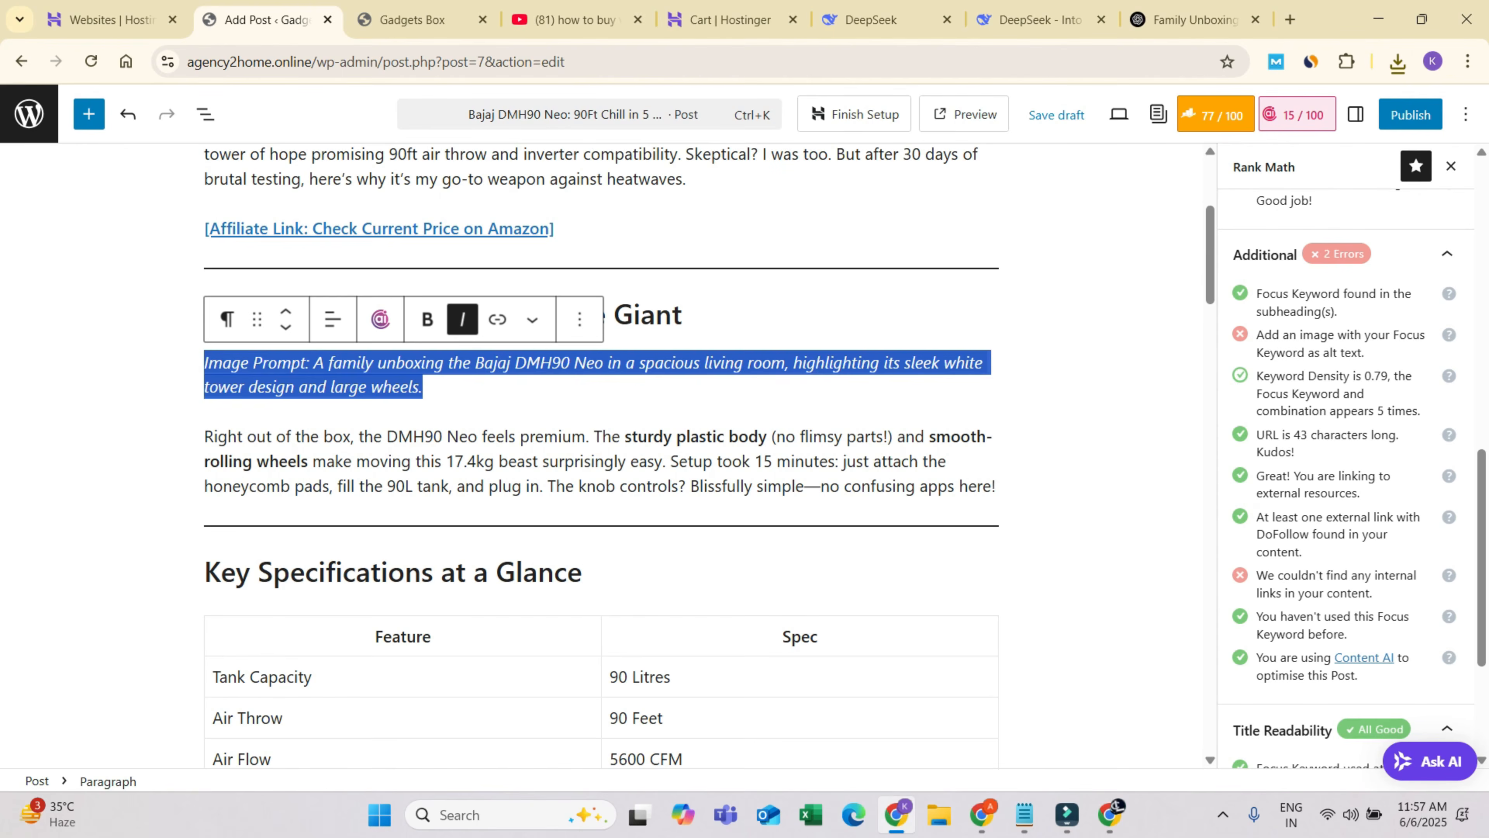
text(\)
key(BackSpace)
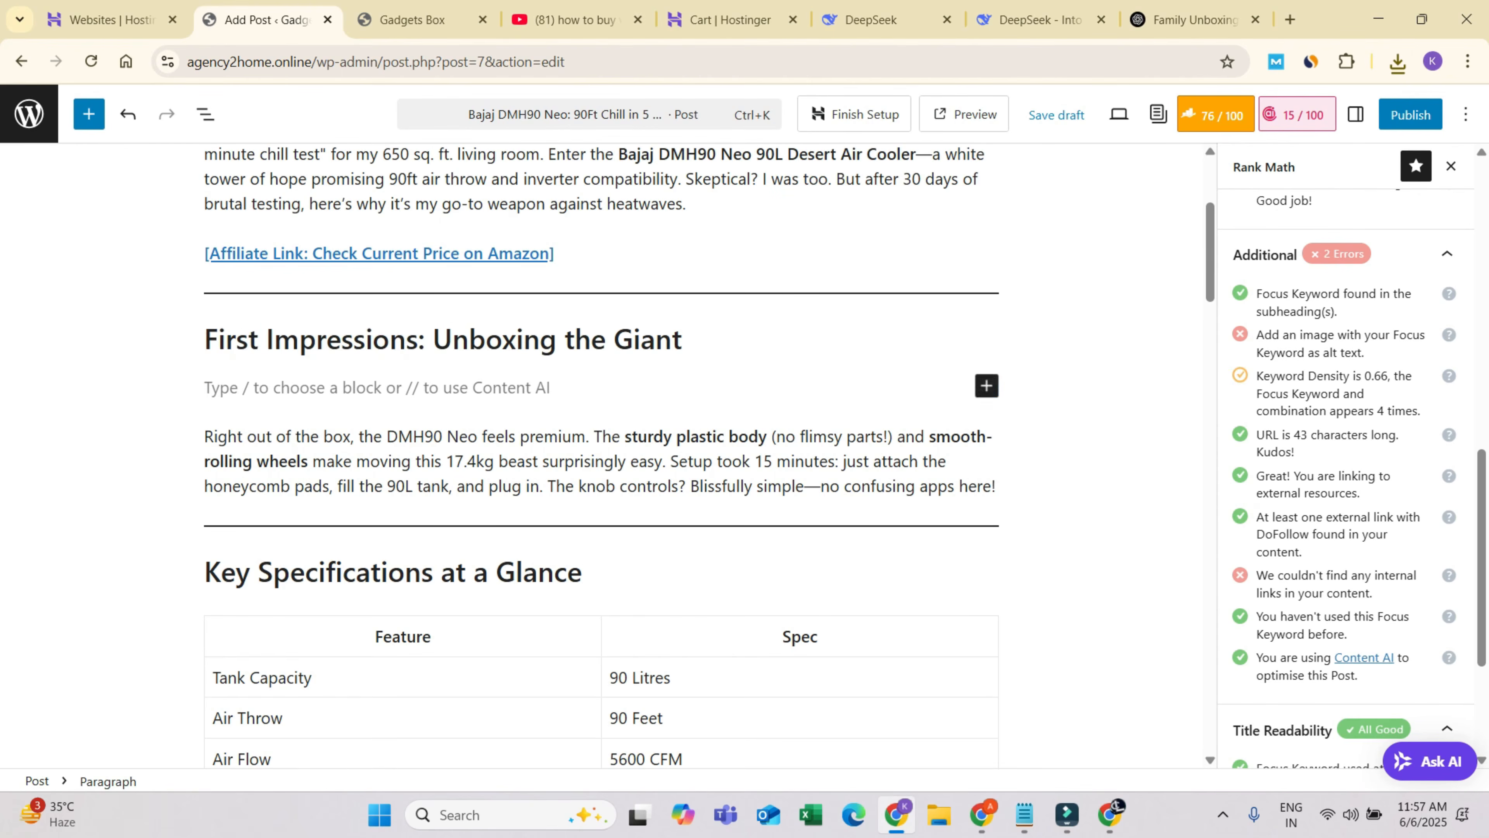
click(986, 385)
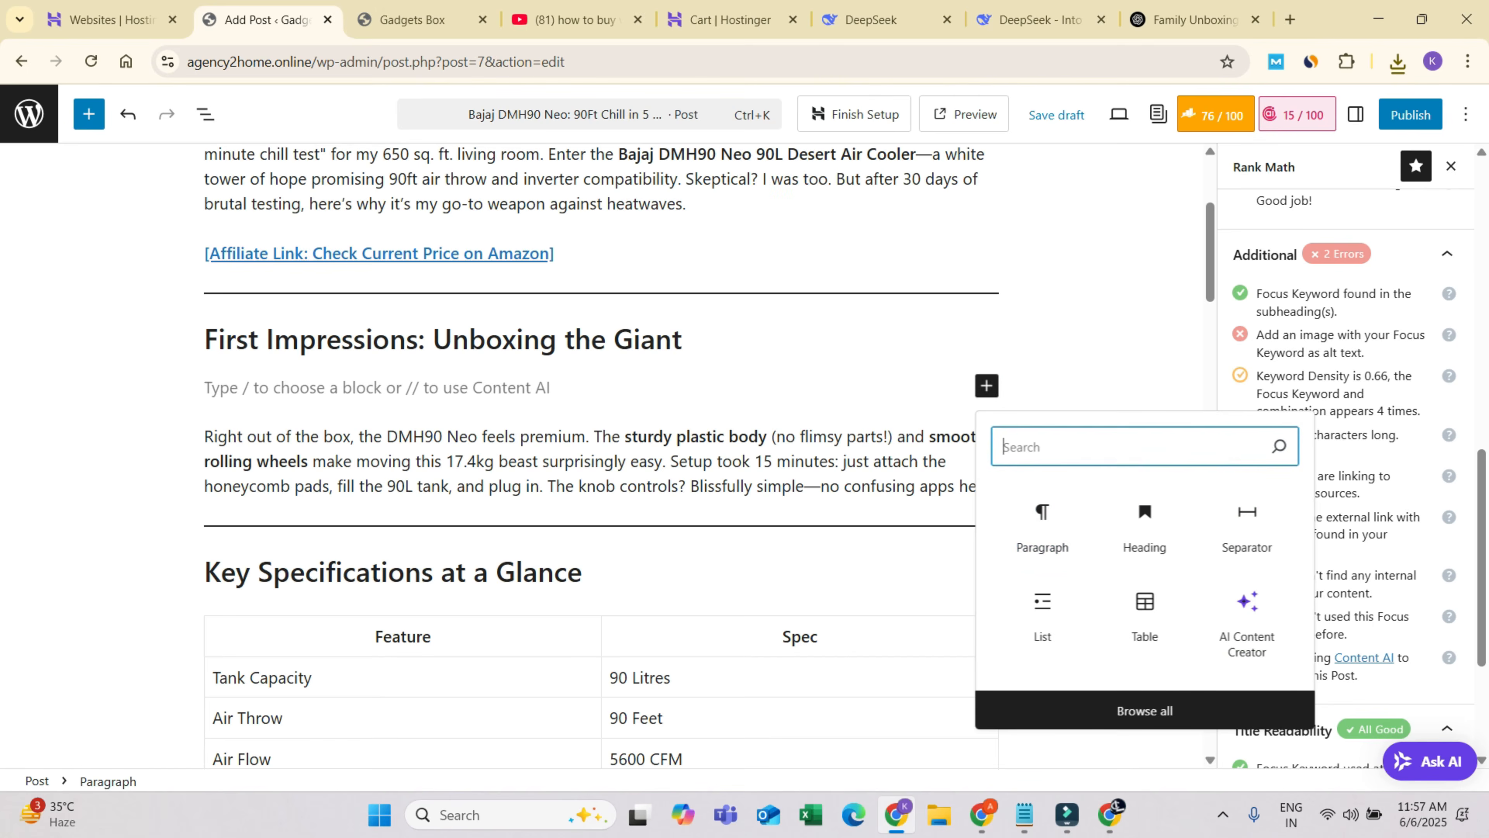
text(im)
key(Return)
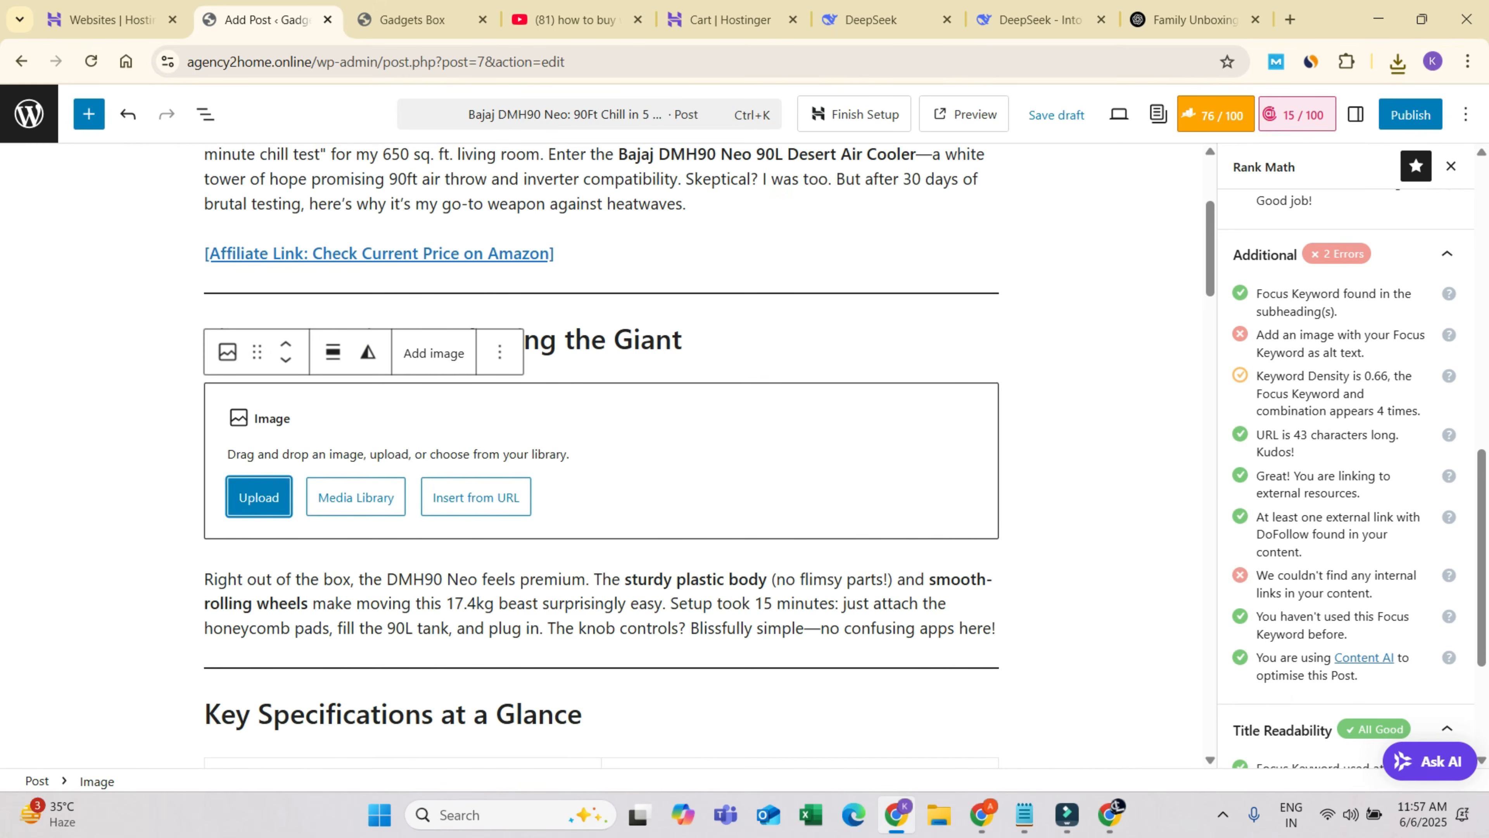
click(259, 497)
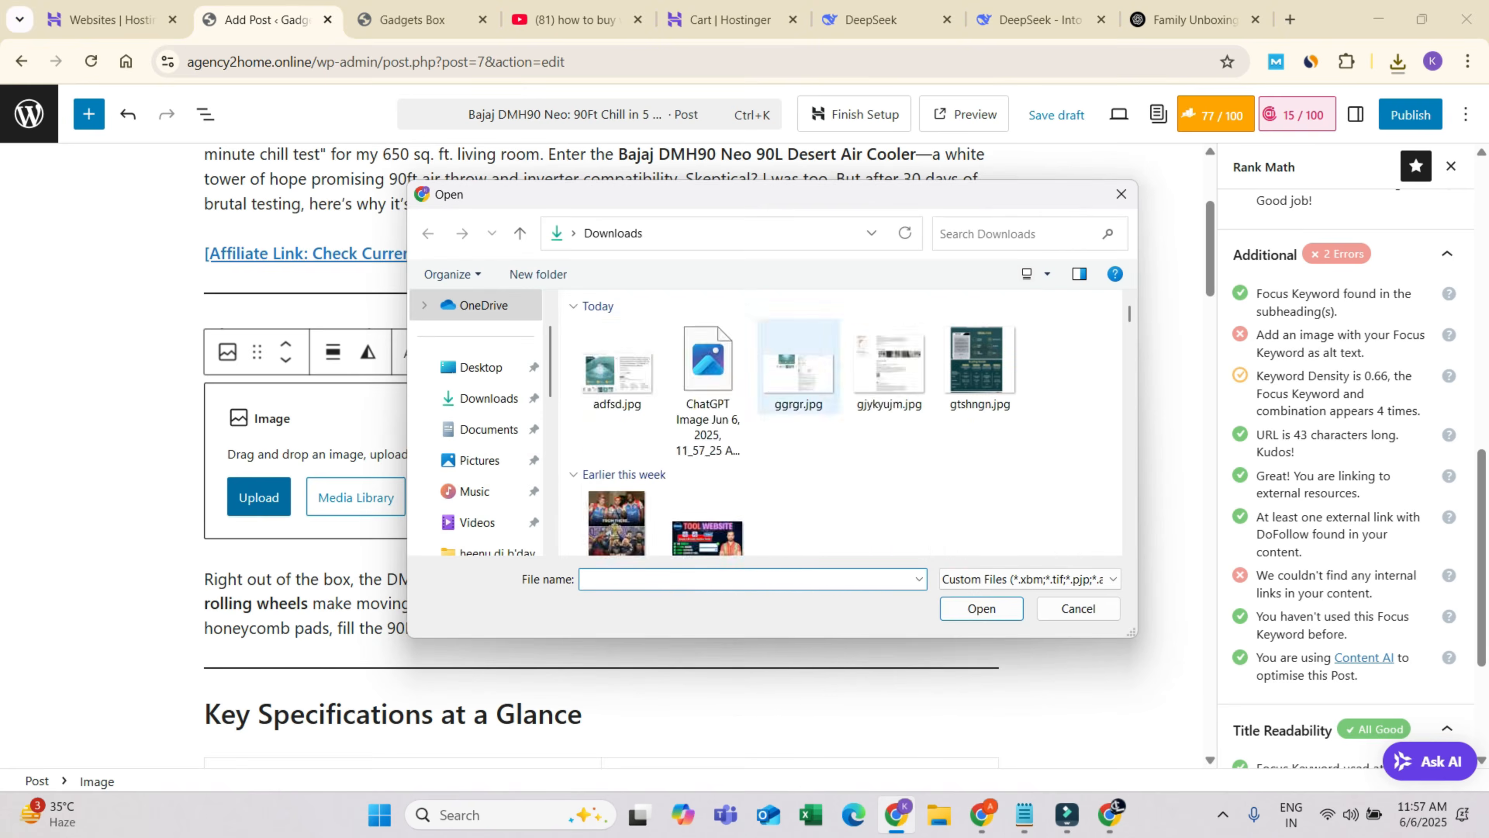
click(617, 363)
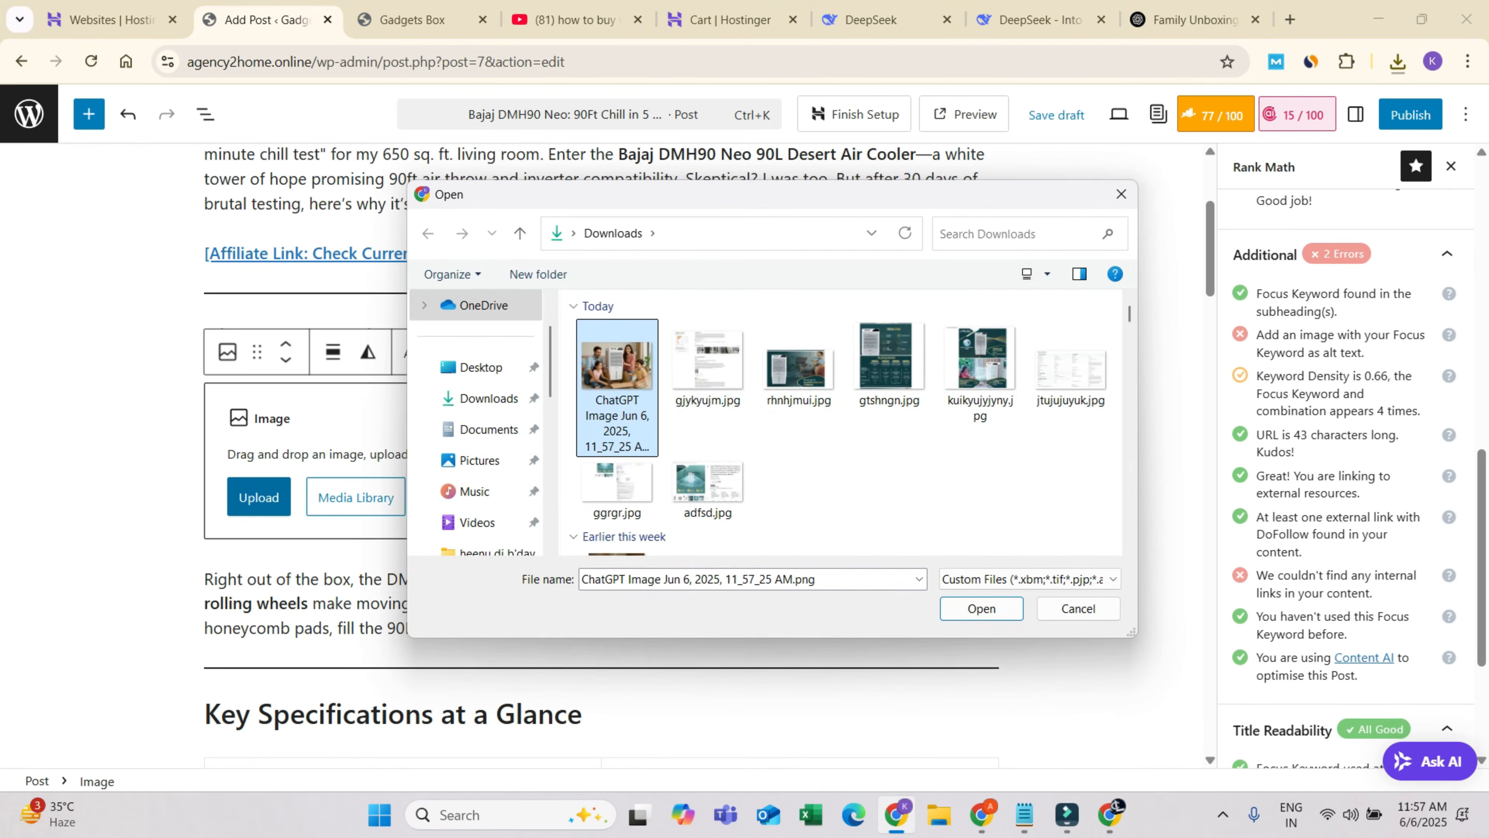
key(F2)
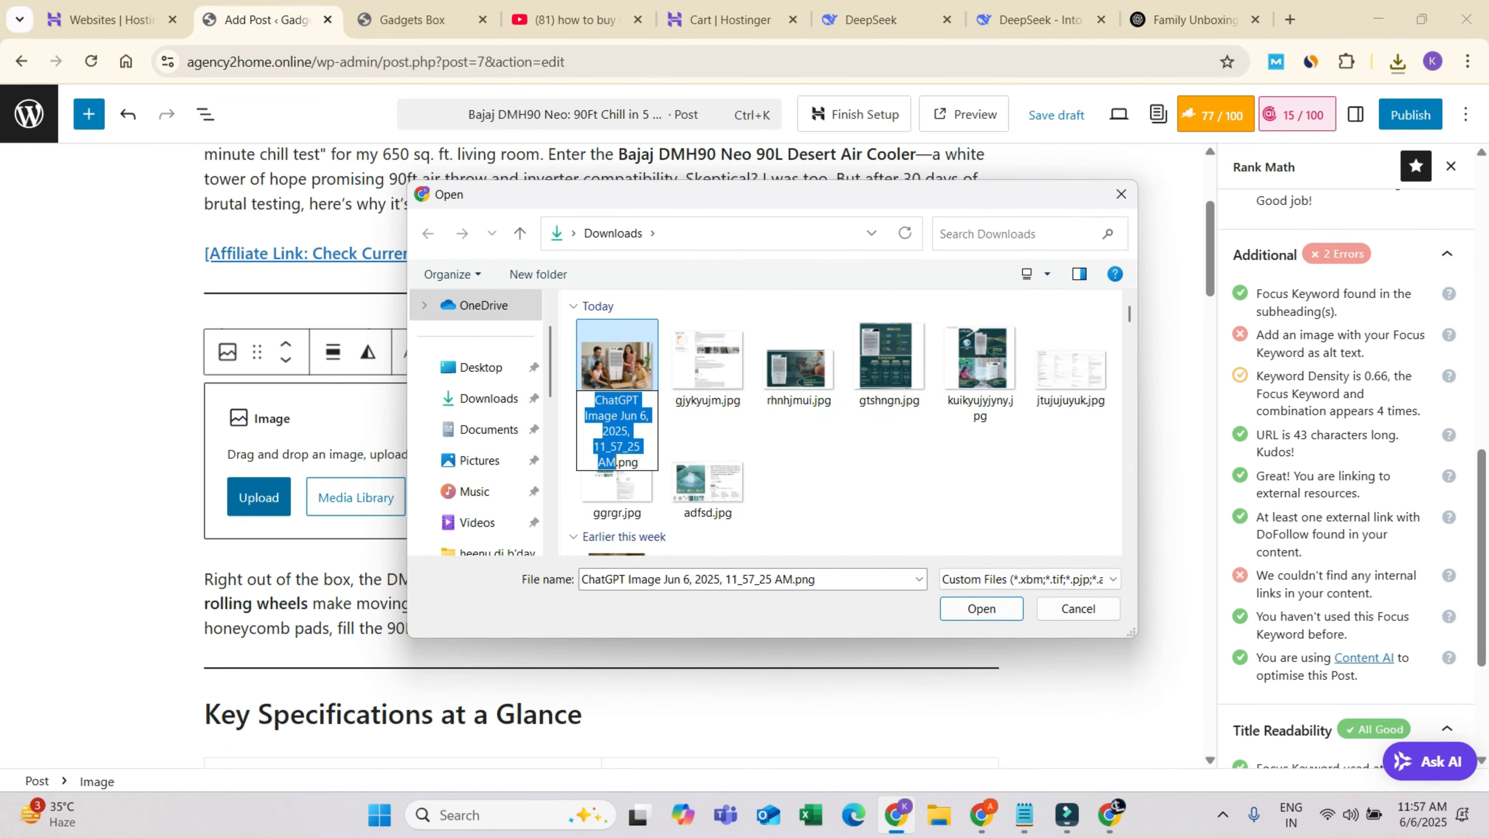
click(1078, 608)
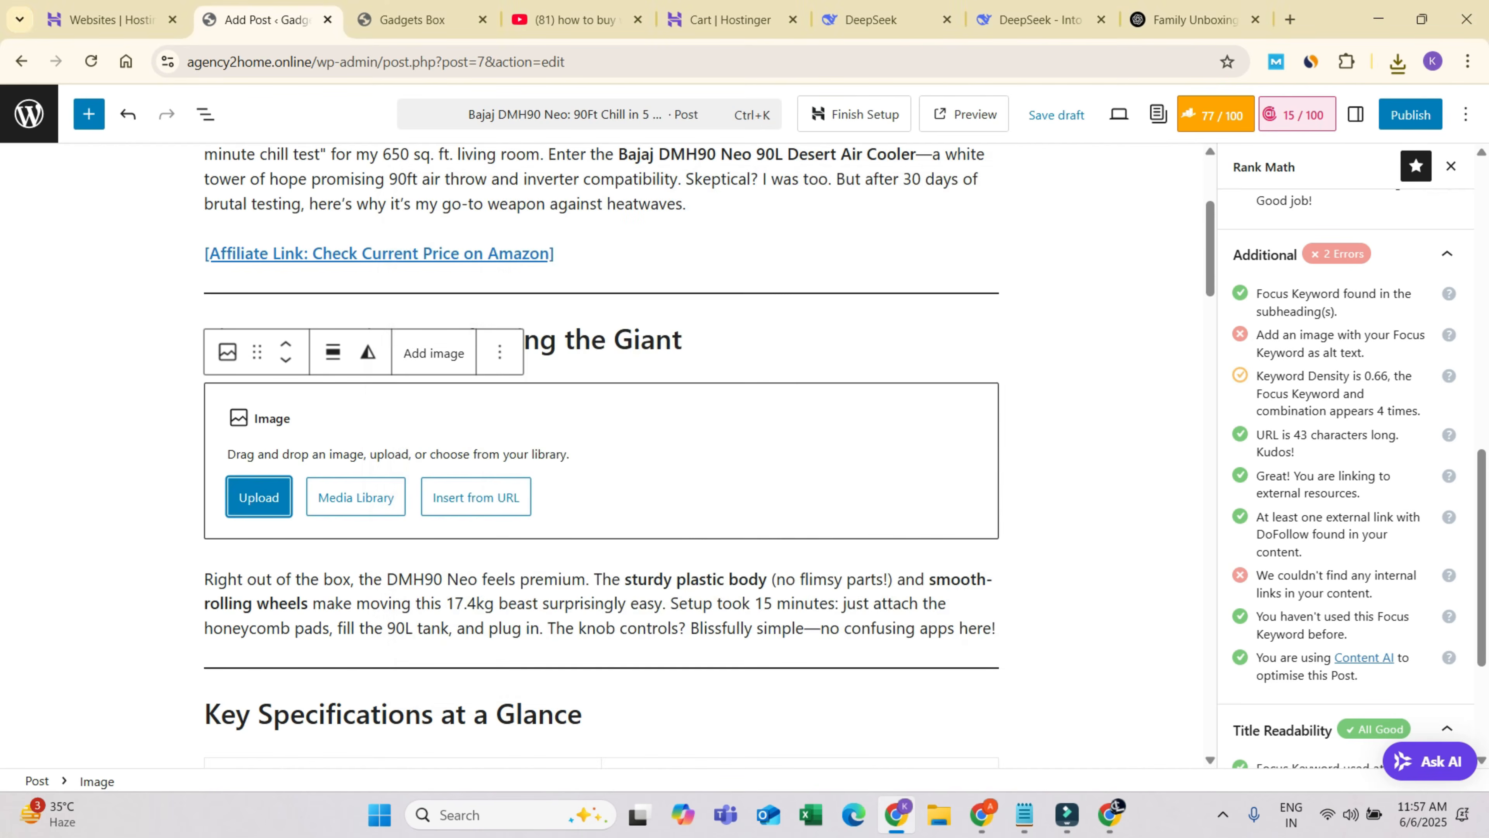
- Copy the post title and rename the downloaded ChatGPT image file to "Bajaj DMH90 Neo 90Ft Chill in 5 Mins My Honest Verdict!"
scroll(601, 457, up, 5)
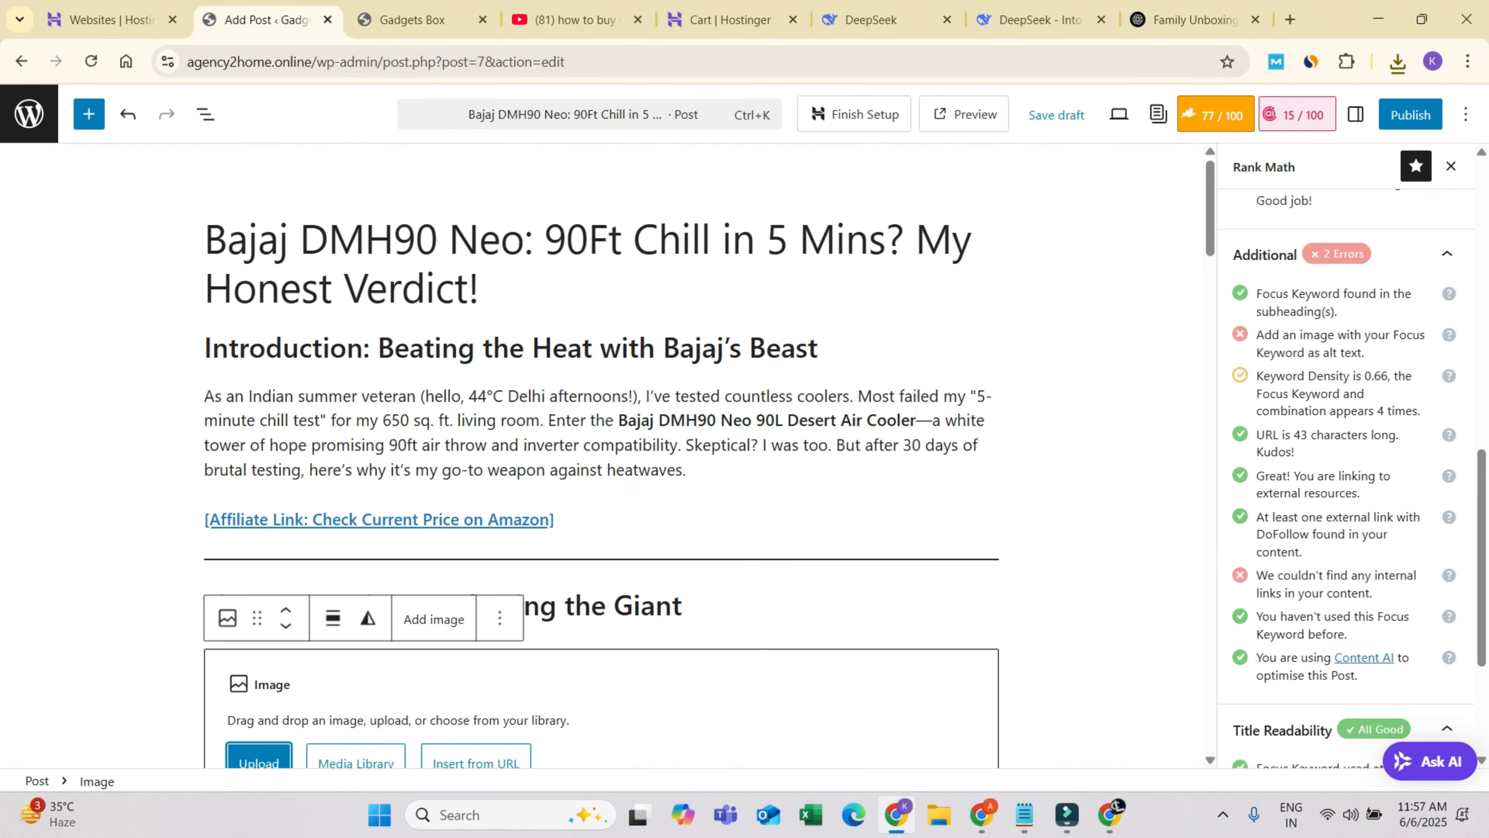
drag(525, 239, 202, 239)
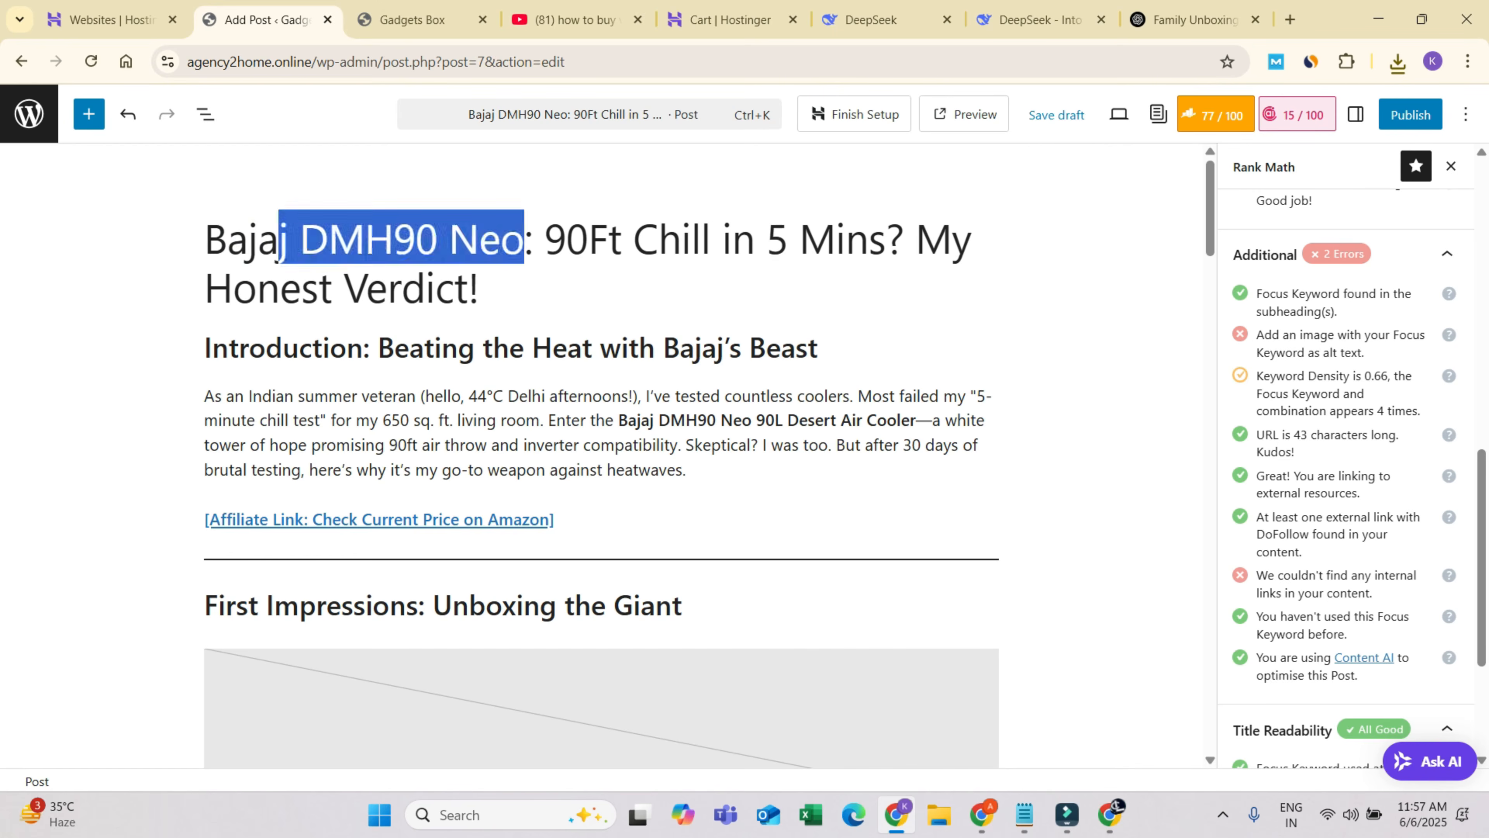
drag(205, 239, 524, 240)
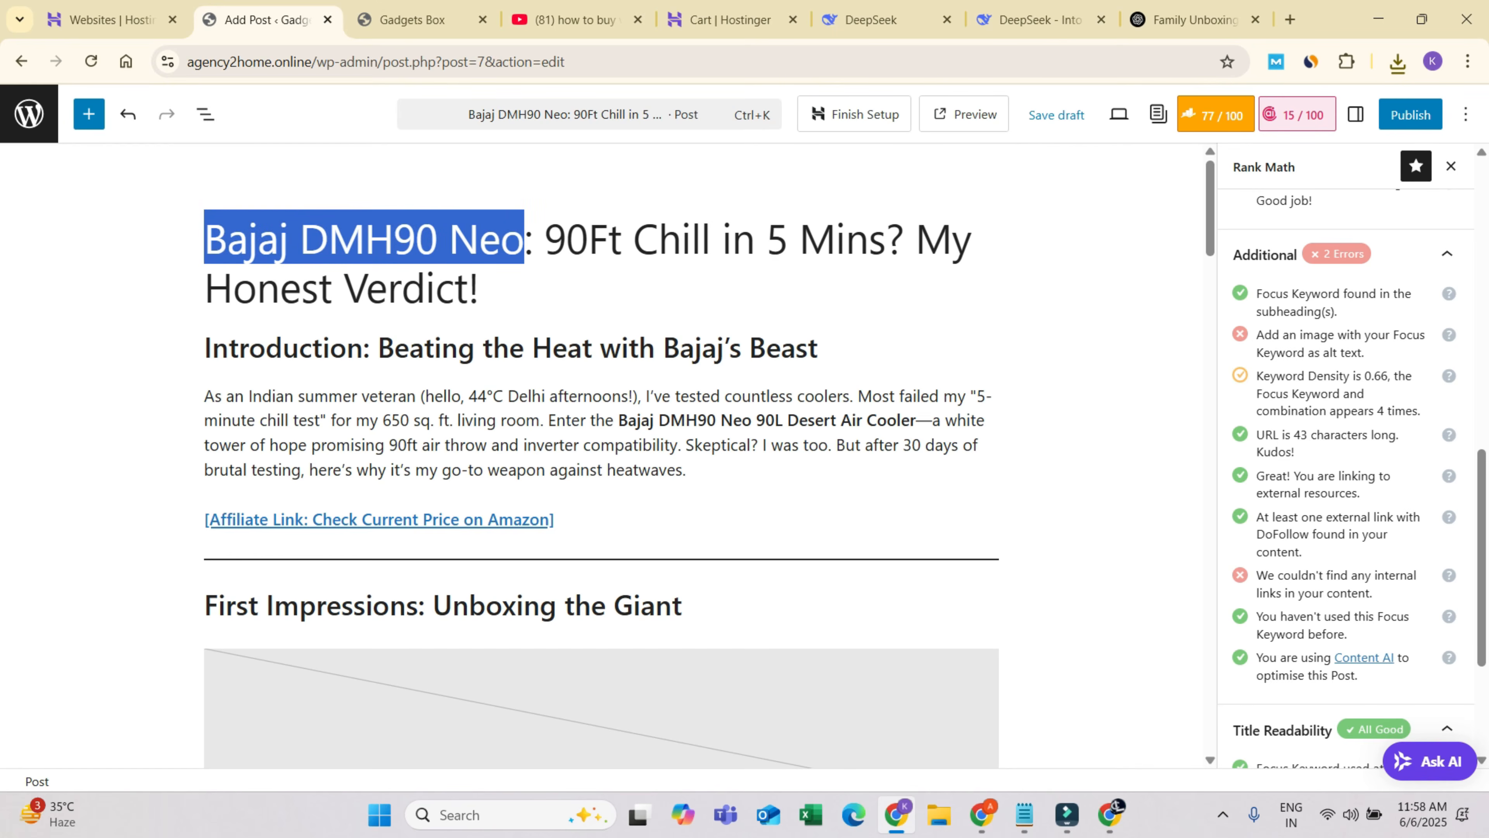
scroll(522, 306, down, 4)
click(478, 358)
click(259, 376)
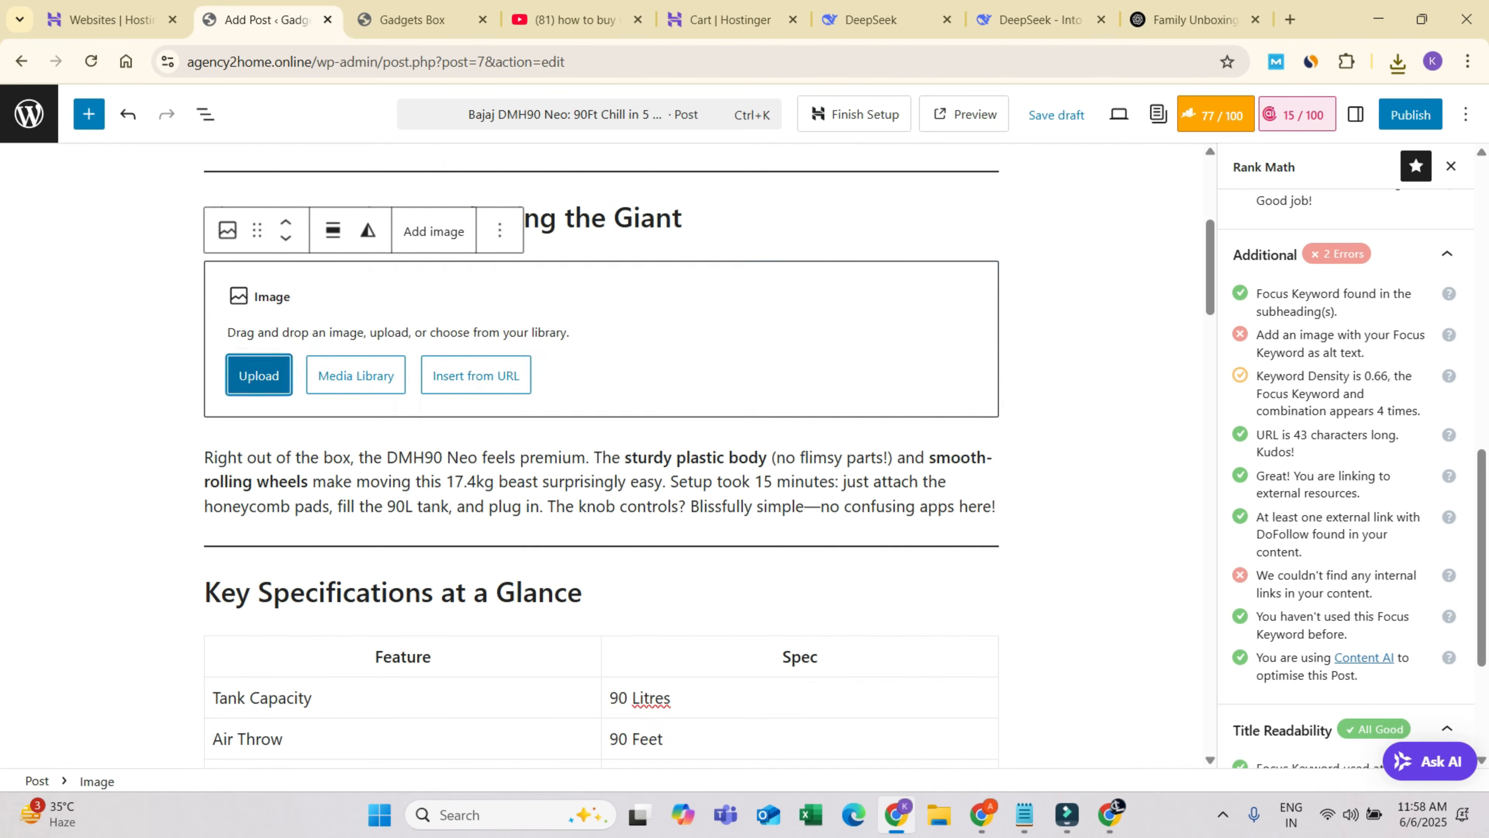
click(617, 375)
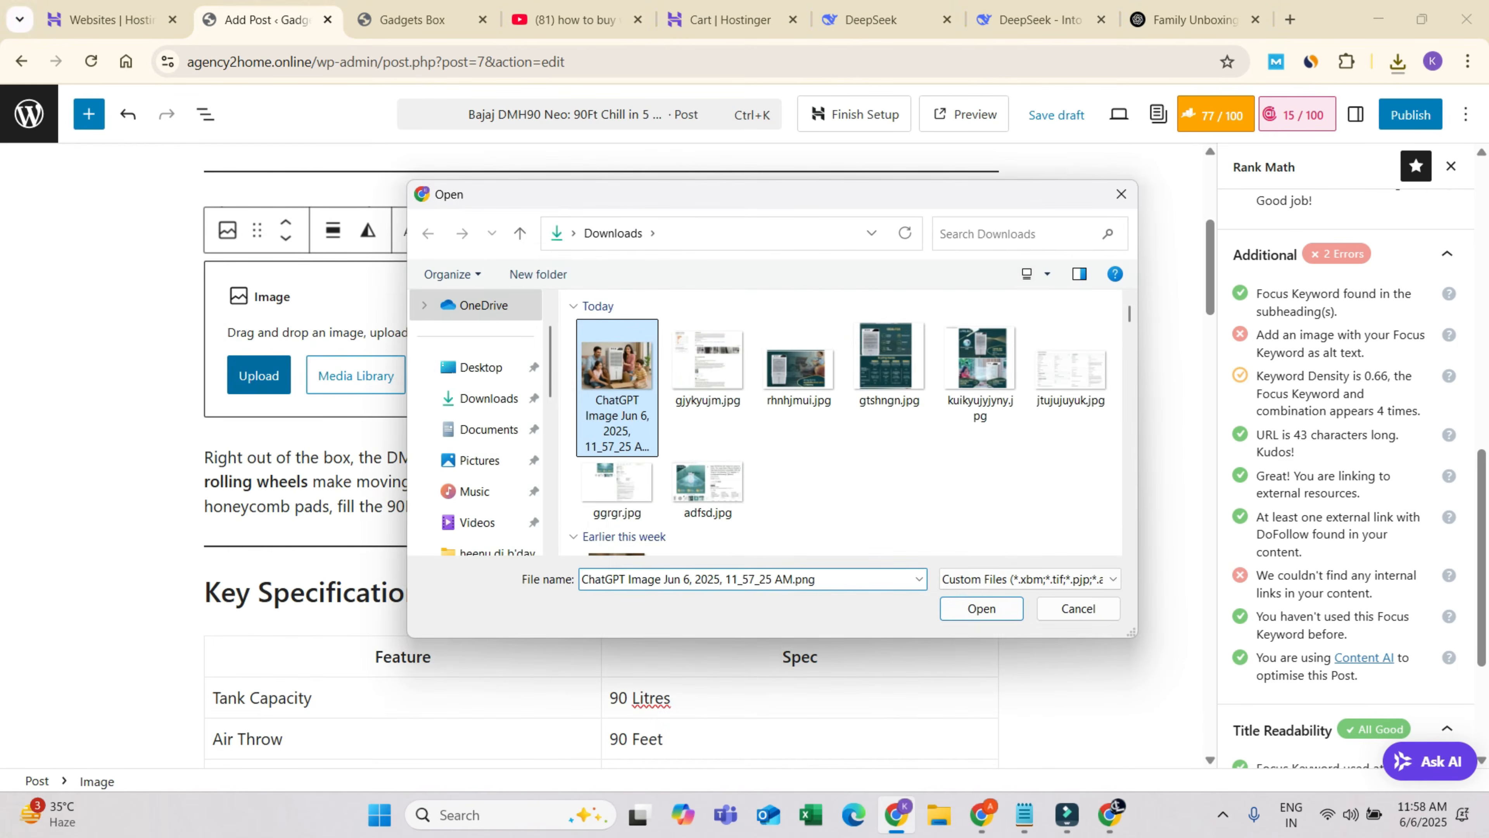
key(F2)
text(Bajaj DMH90 Neo 90Ft Chill in 5 Mins My Honest Verdict!)
key(Return)
- Copy the image's file name, remove its trailing exclamation mark, and upload the file into the Image block
key(F2)
key(ctrl+c)
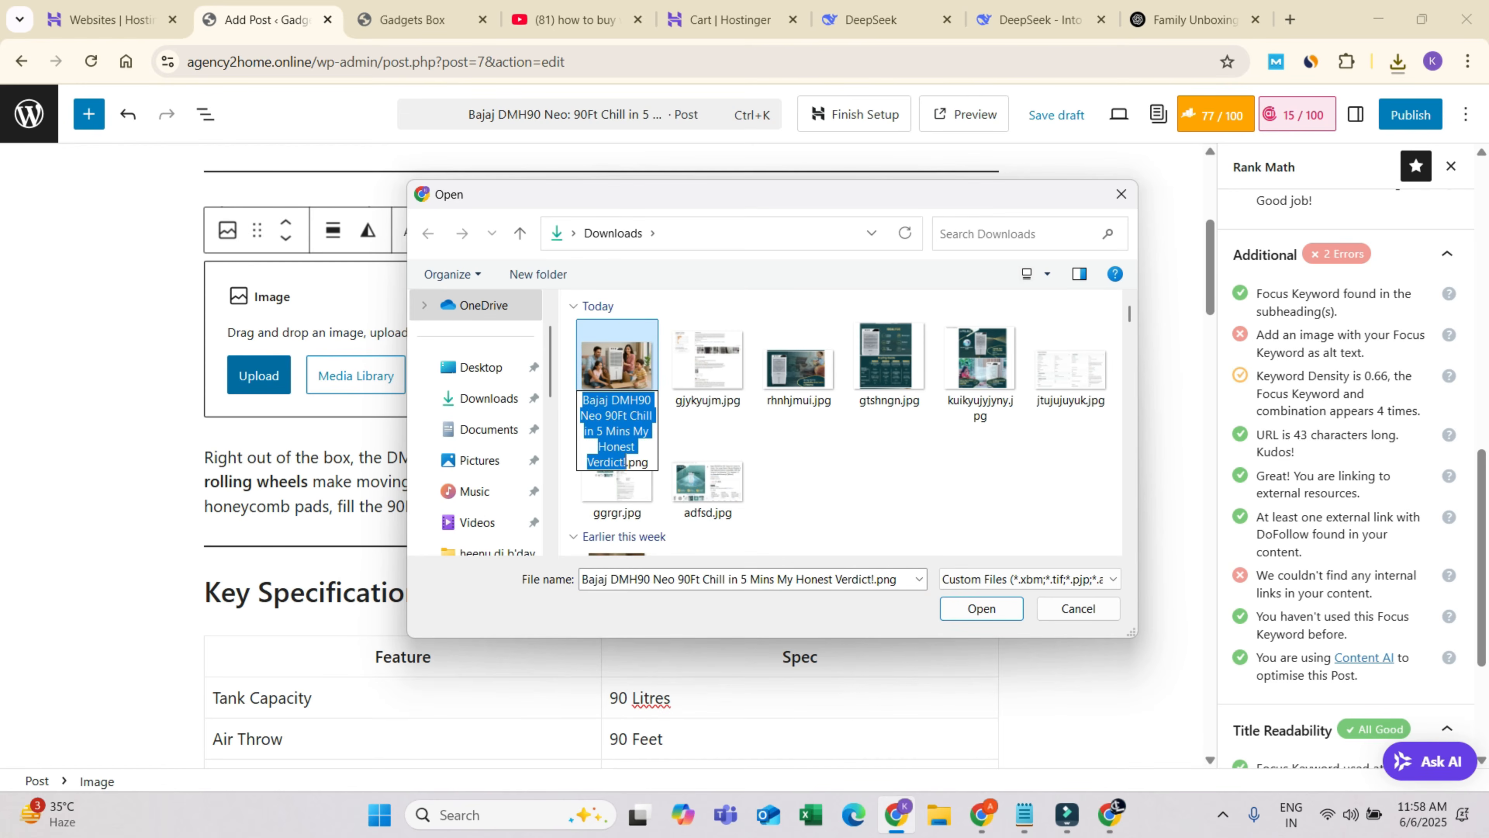
key(Right)
key(BackSpace)
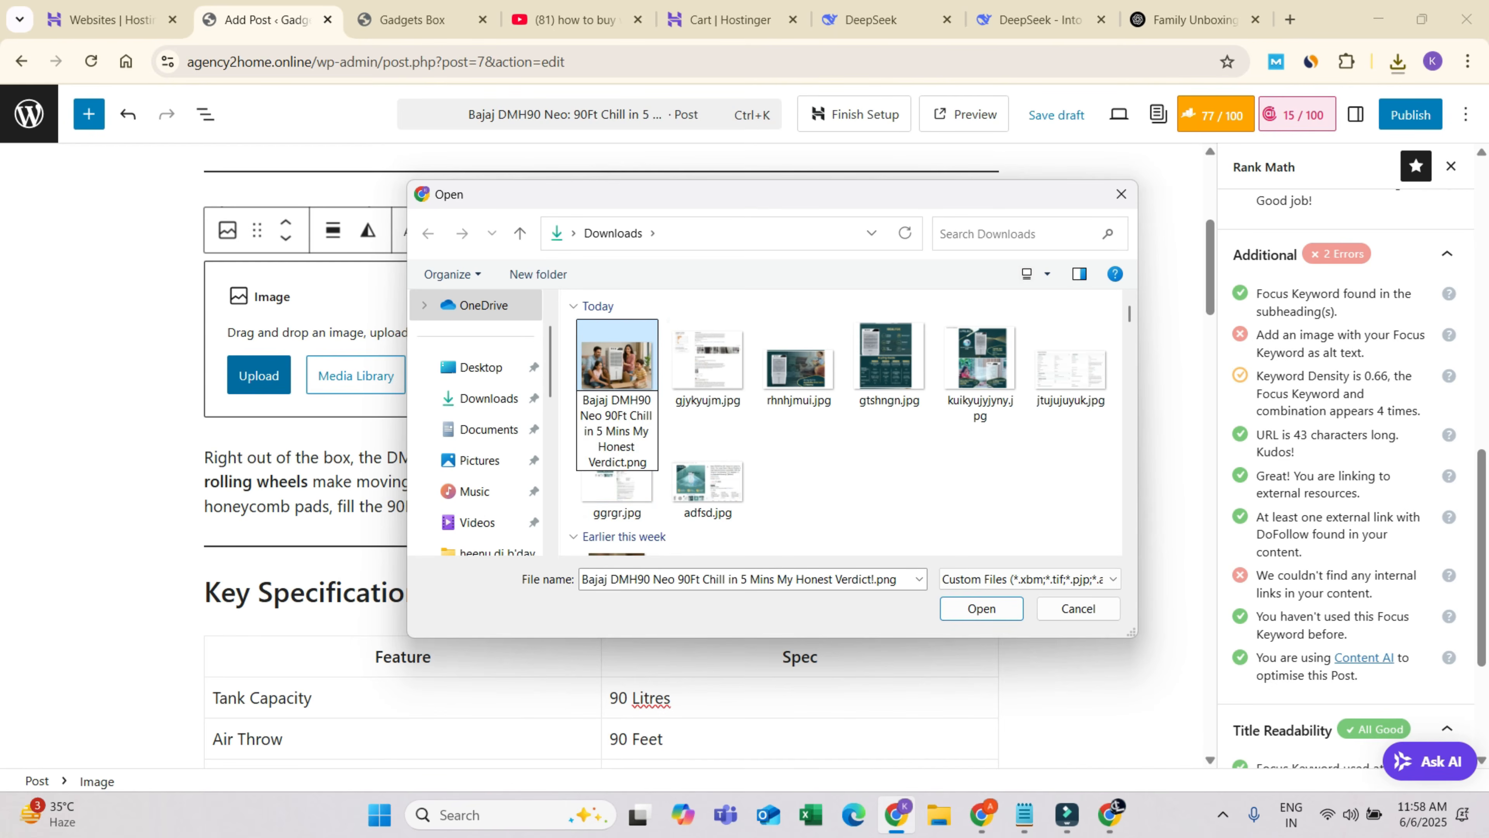
key(Return)
click(982, 608)
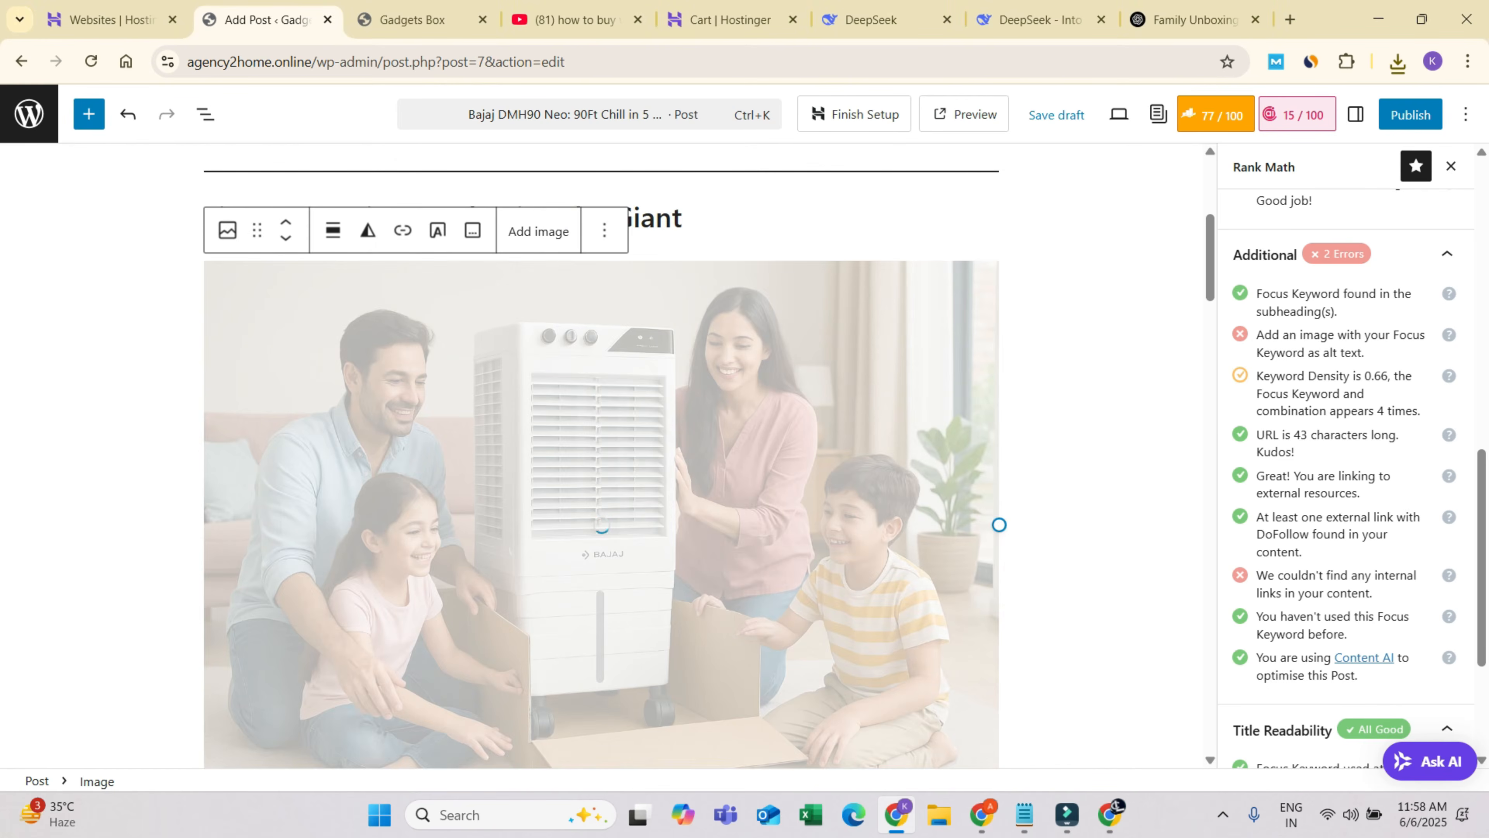
scroll(602, 545, down, 3)
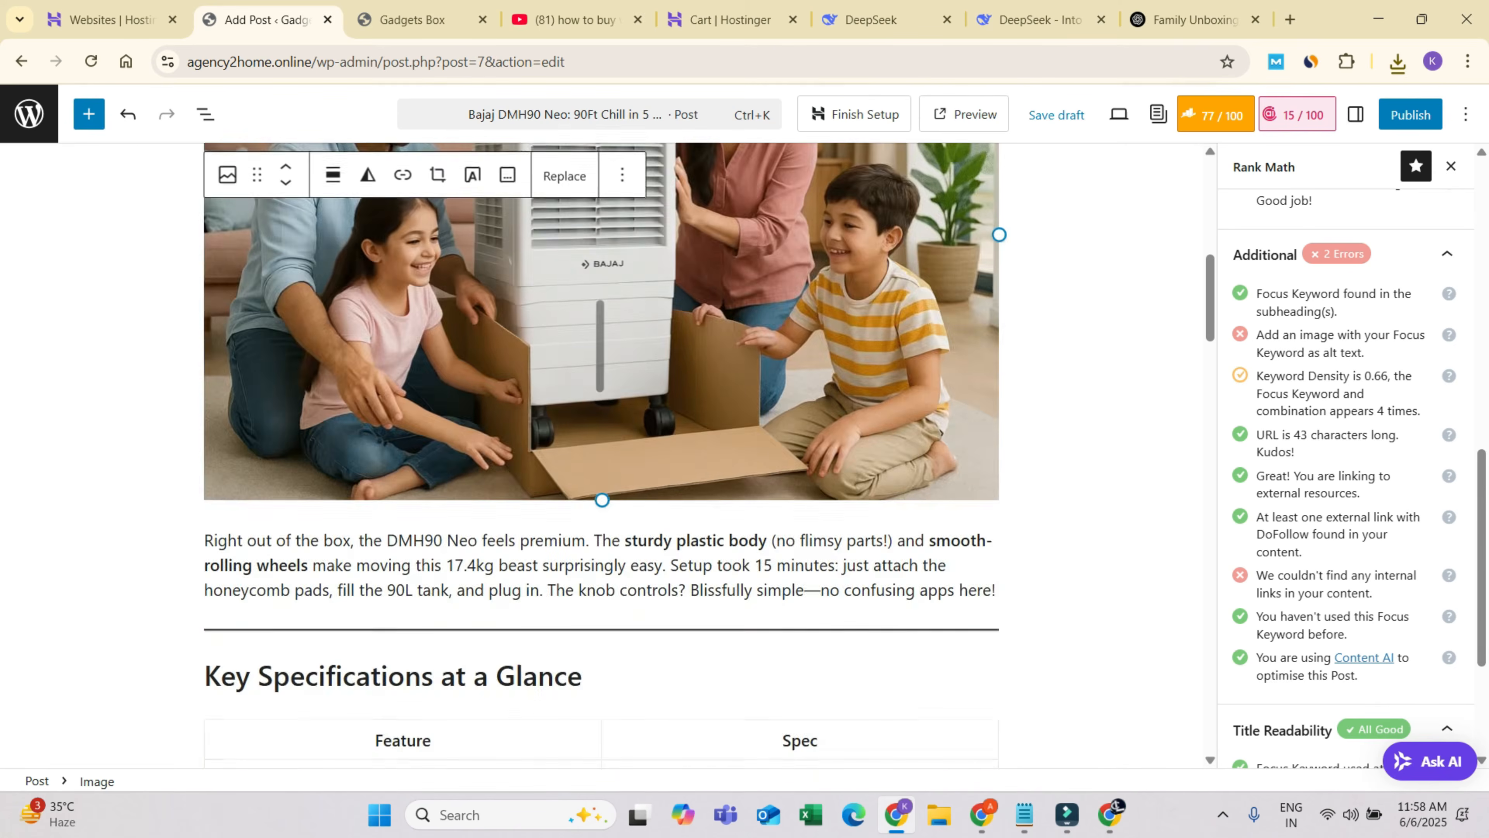
scroll(603, 569, up, 5)
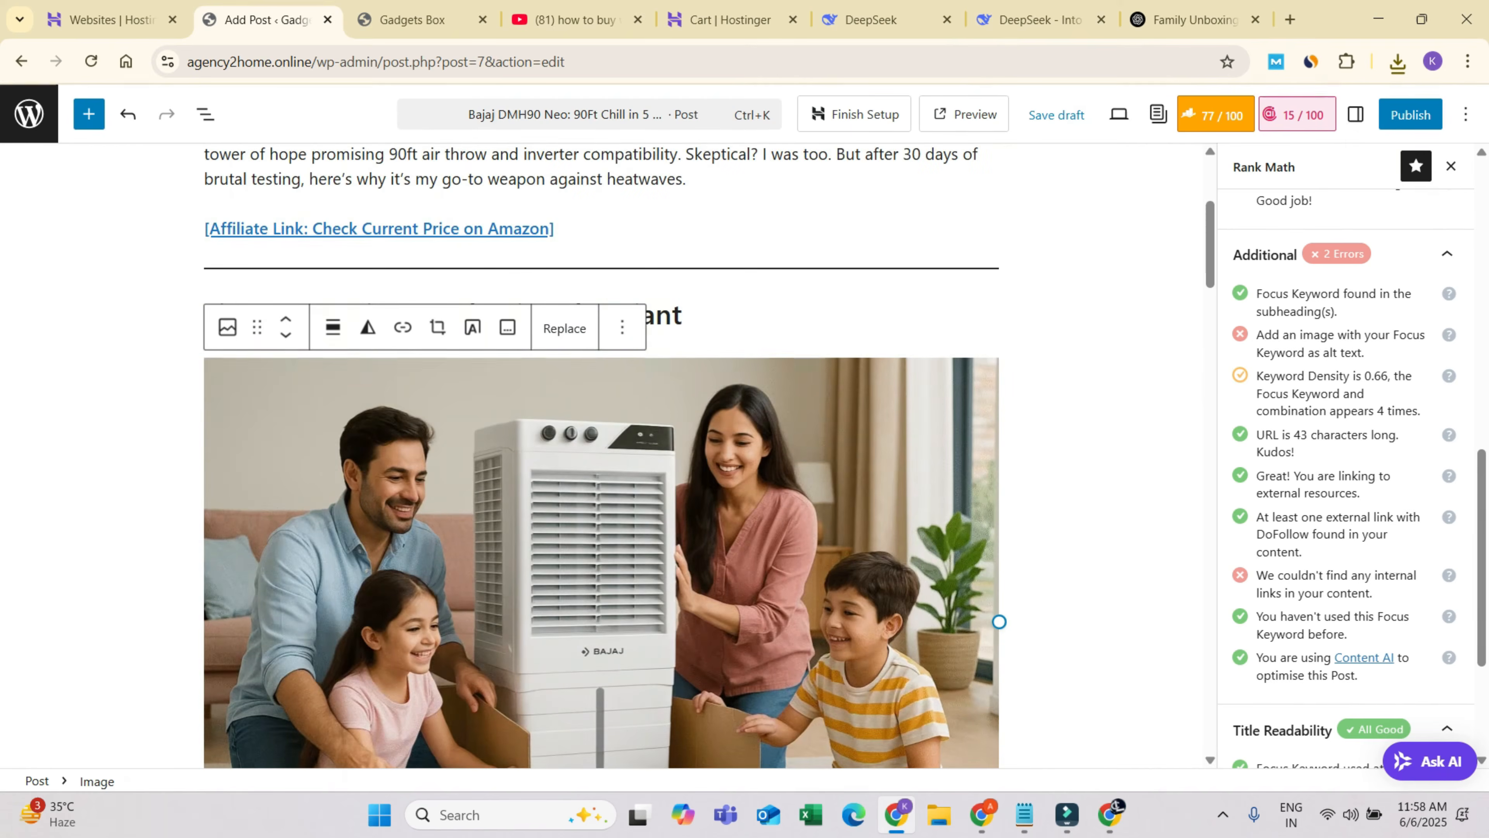
- Set the family unboxing image's alternative text to "Bajaj DMH90 Neo" by pasting the copied name and trimming the rest
click(1102, 446)
scroll(602, 457, down, 3)
click(602, 428)
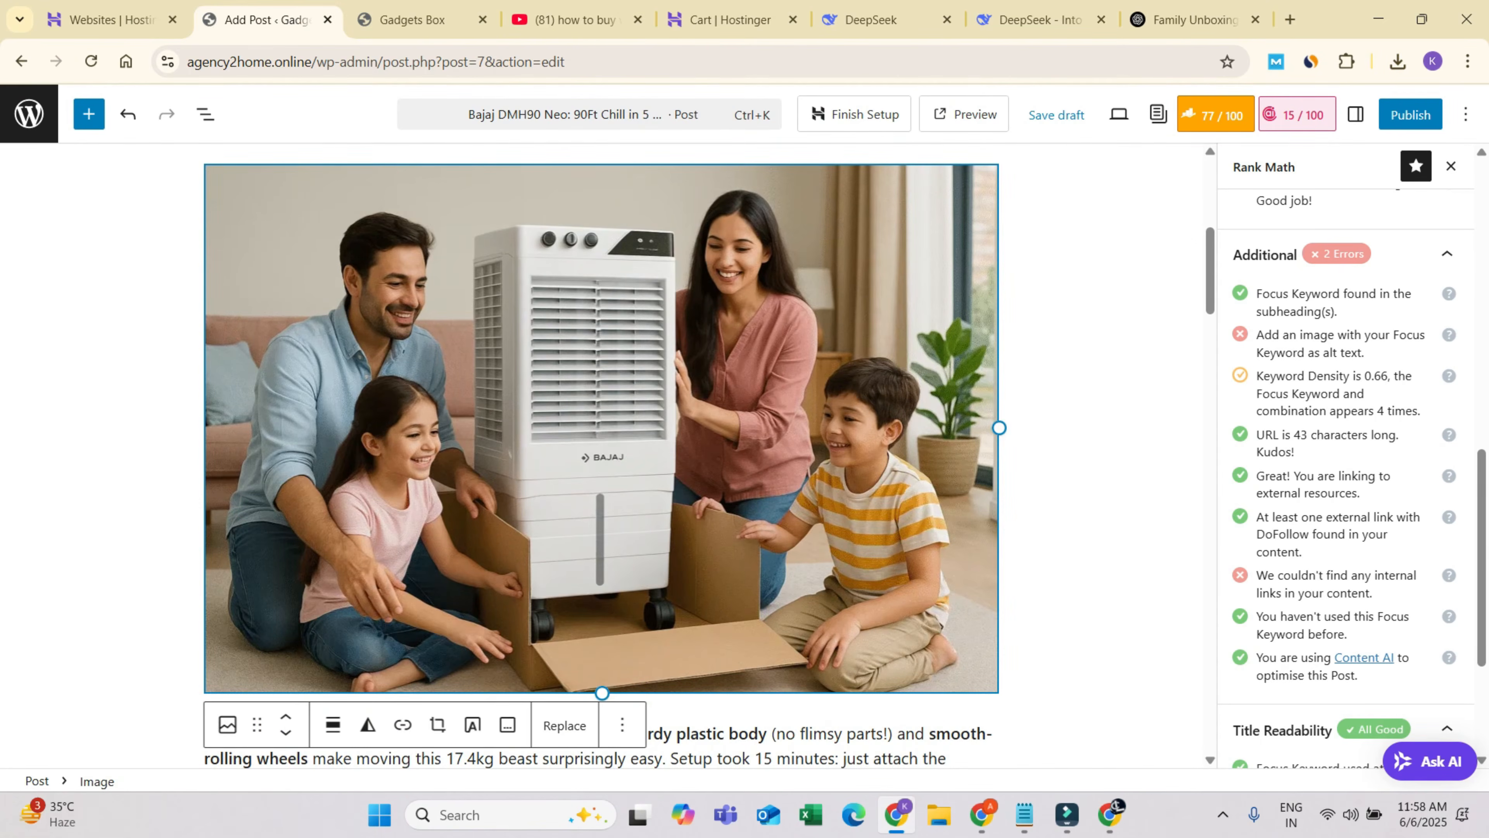
scroll(602, 457, up, 6)
scroll(1346, 458, up, 10)
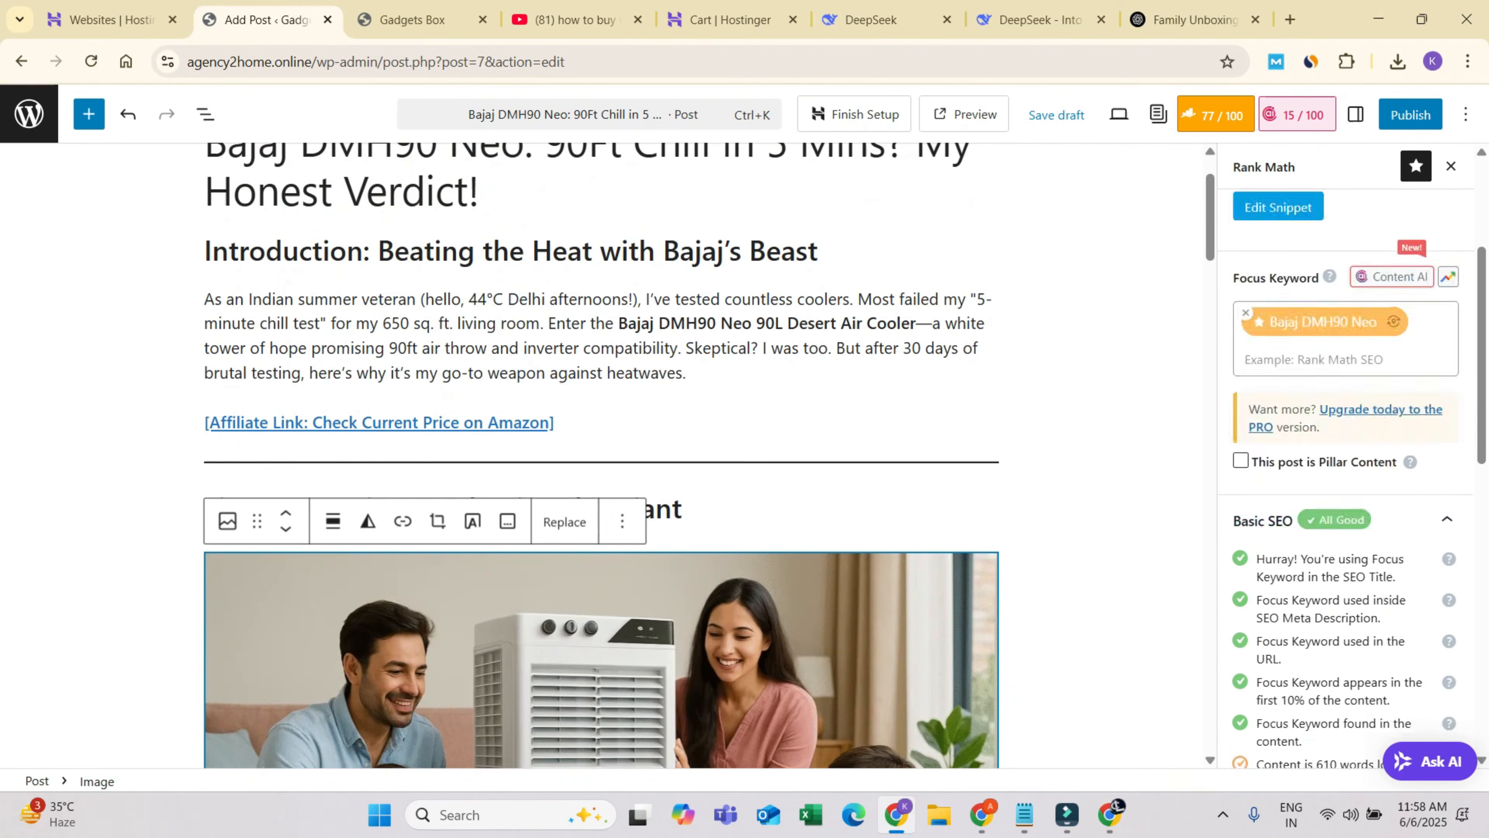
click(1355, 114)
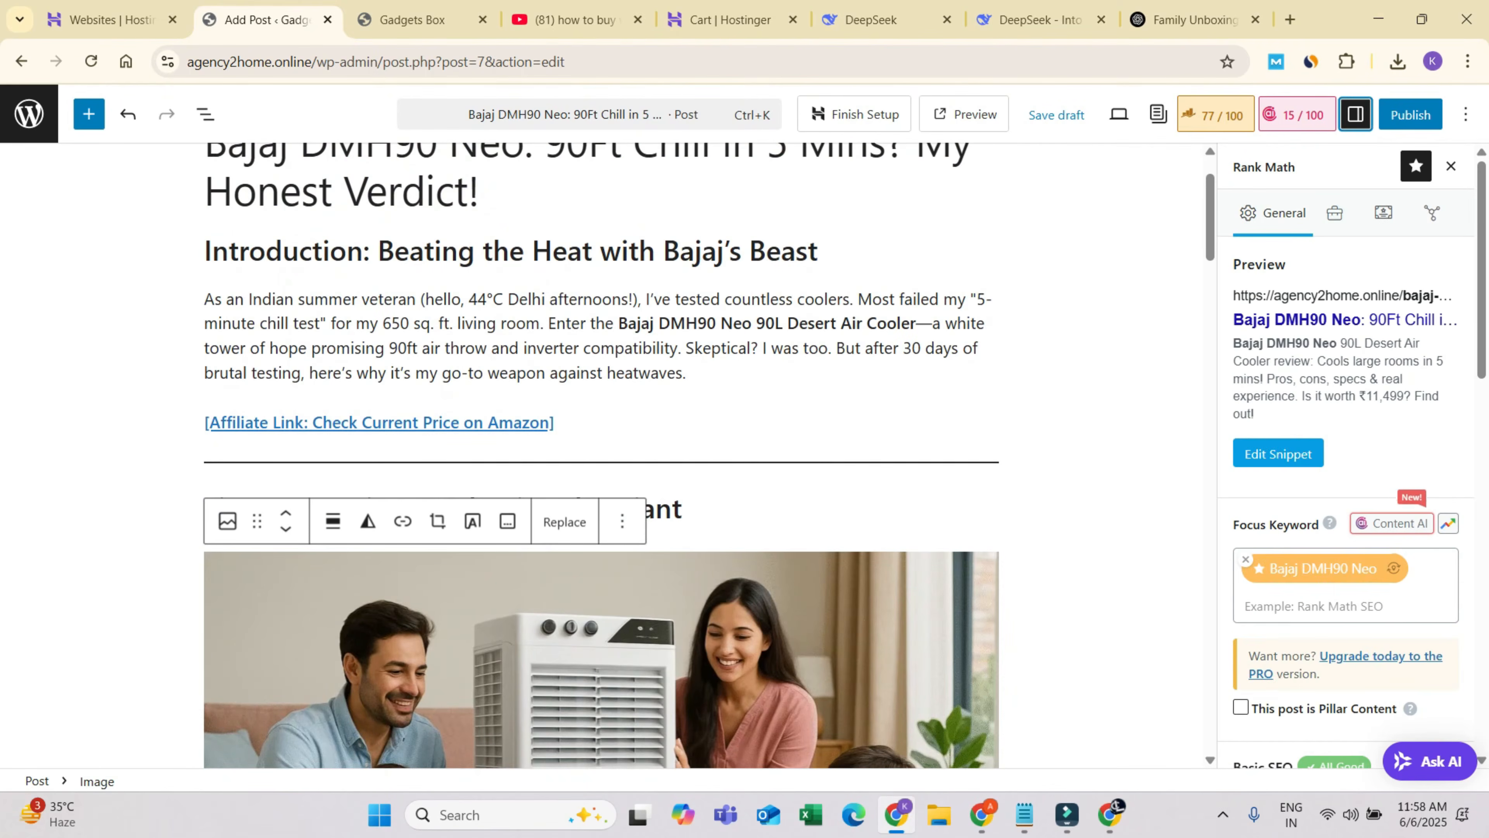
click(1346, 508)
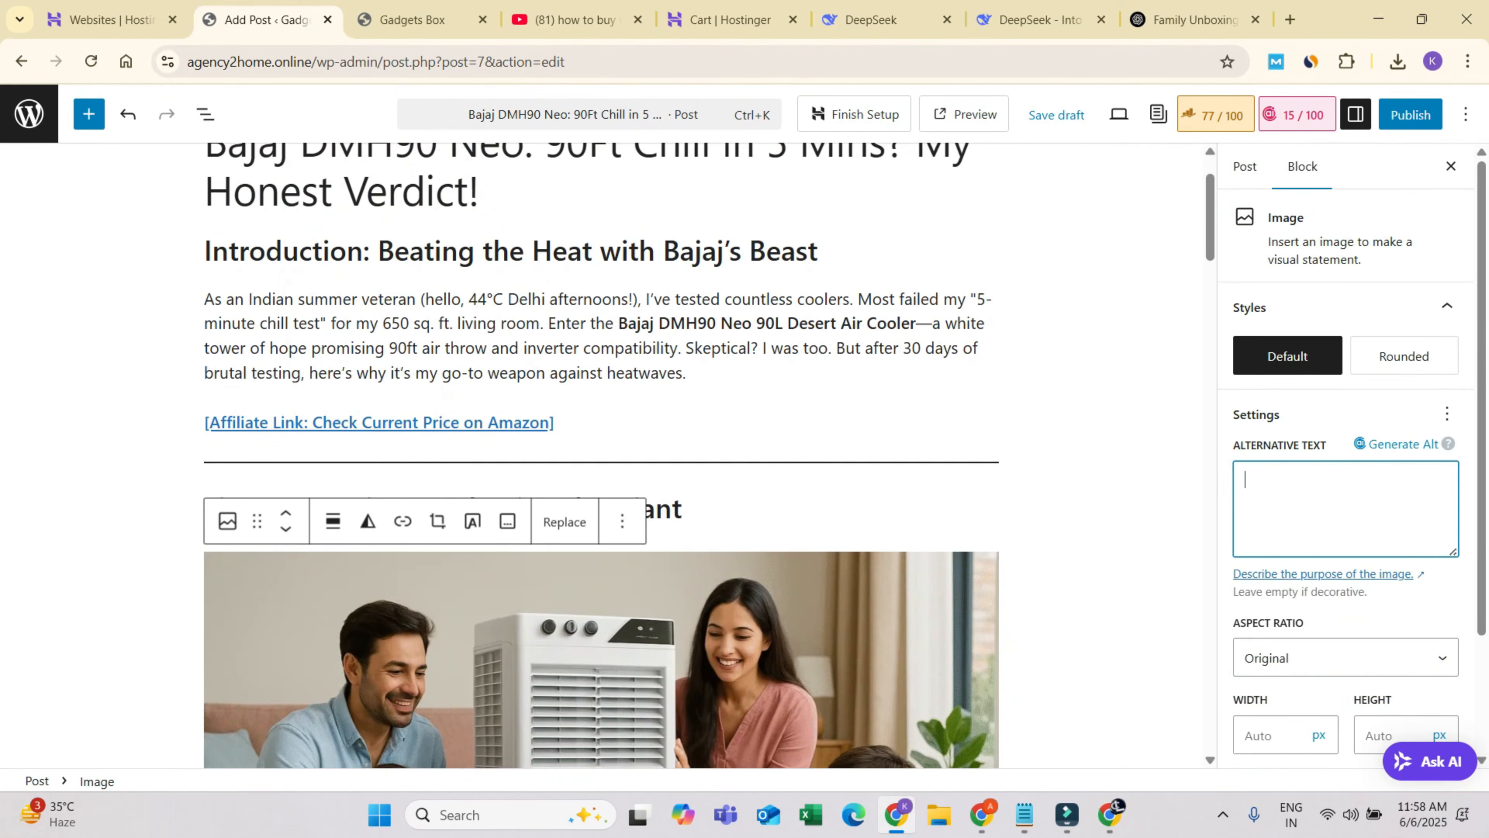
scroll(602, 458, down, 3)
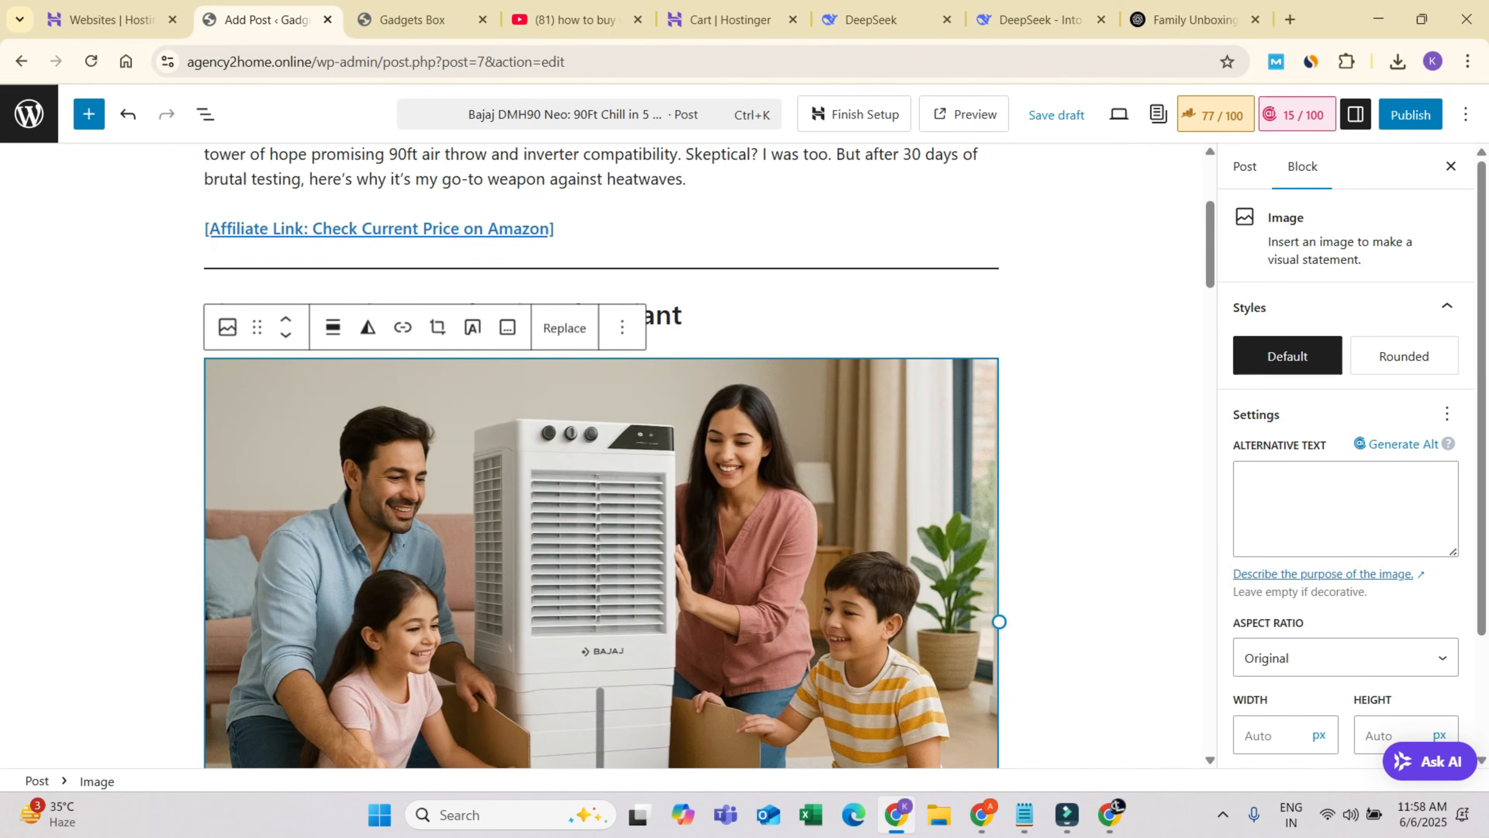
click(1346, 508)
key(ctrl+v)
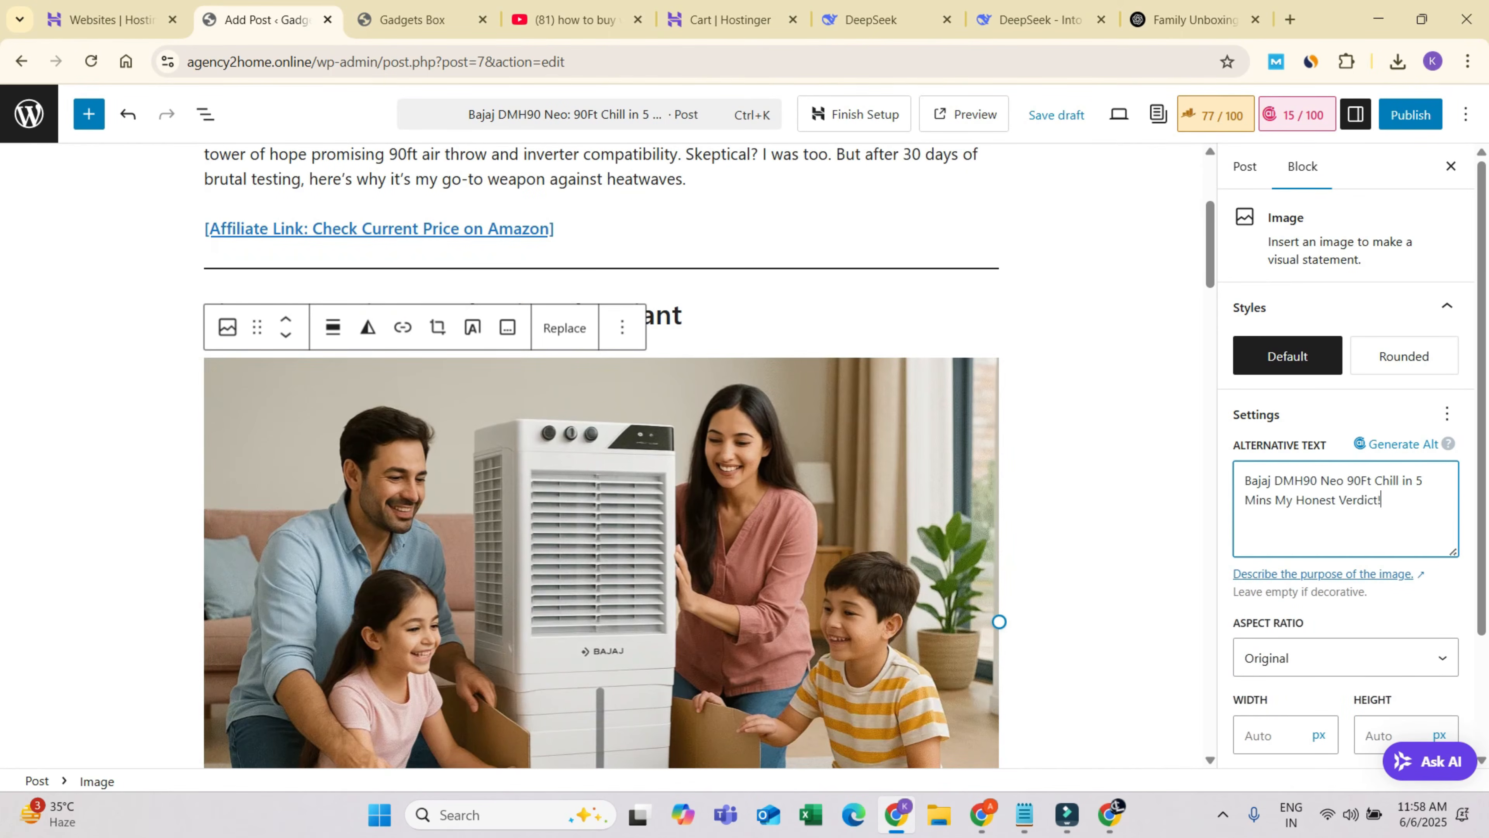
key(ctrl+shift+End)
key(BackSpace)
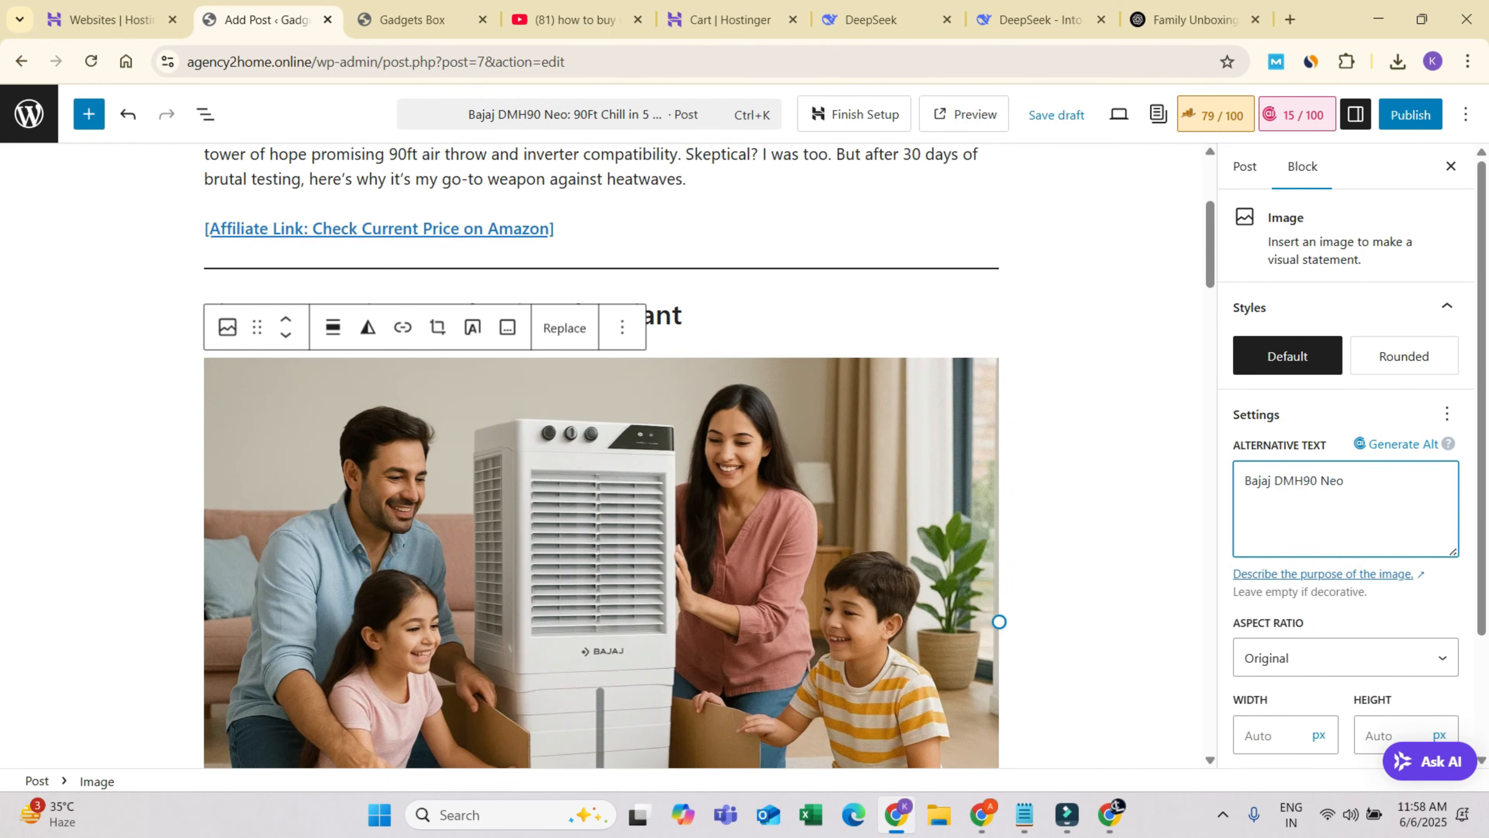
- Review the Additional checks in Rank Math, including image alt text, keyword density and internal links
click(1102, 446)
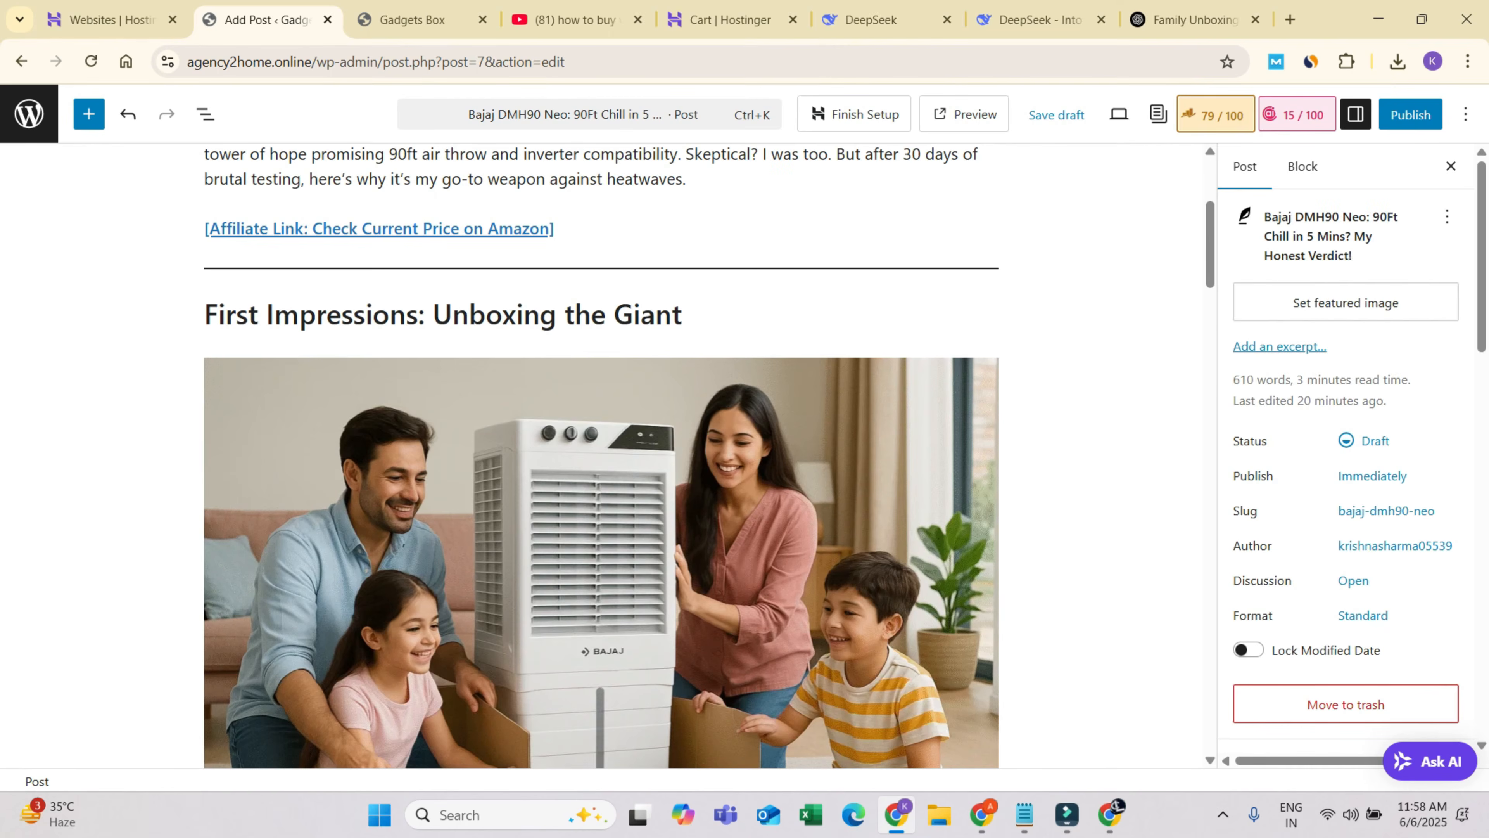
click(1215, 114)
scroll(1348, 469, down, 5)
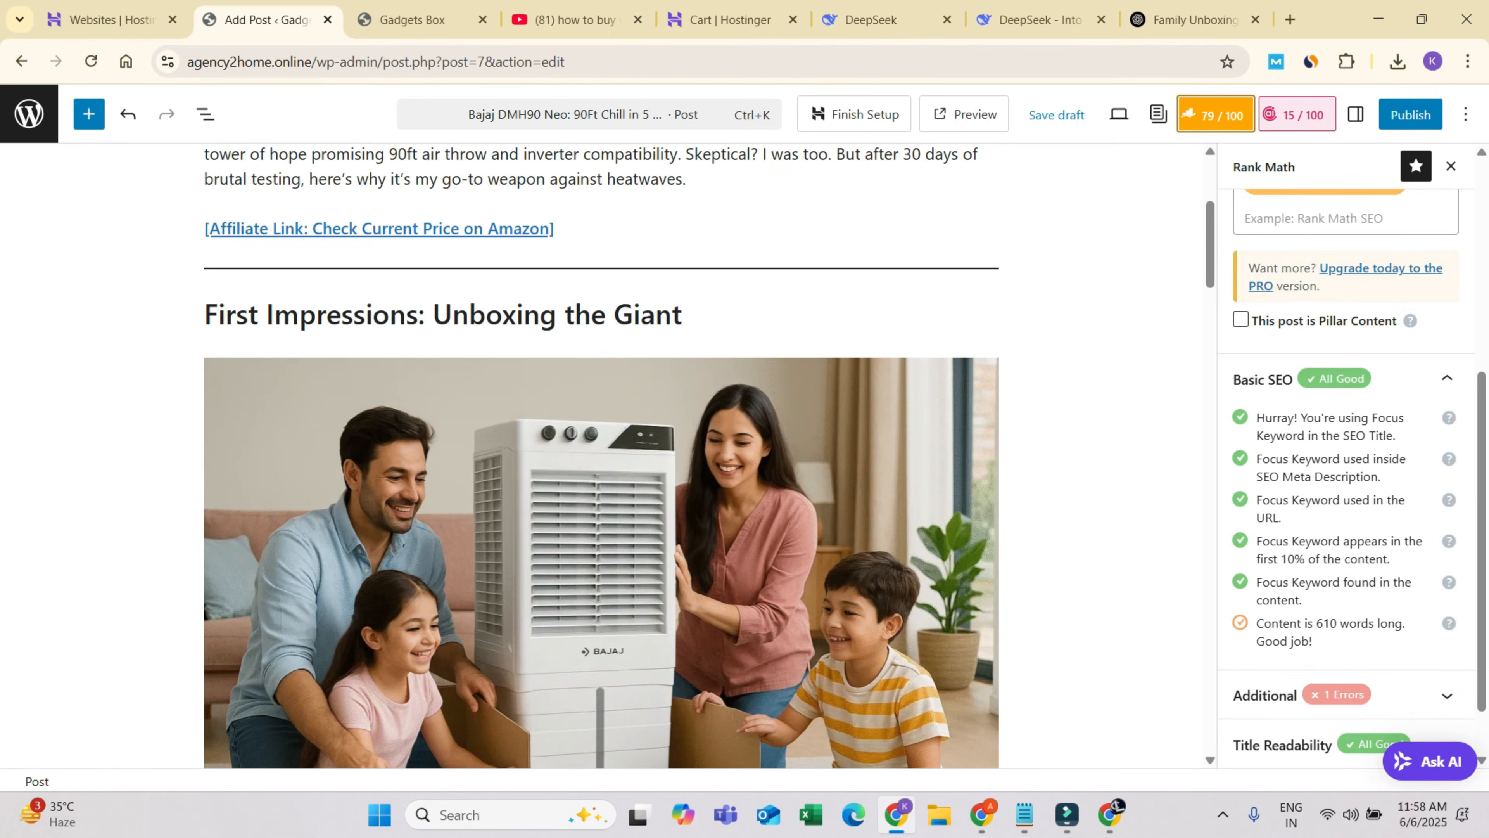
mouse_move(1257, 553)
mouse_down()
mouse_move(1287, 570)
mouse_move(1264, 570)
mouse_up()
click(1266, 624)
scroll(1348, 469, down, 4)
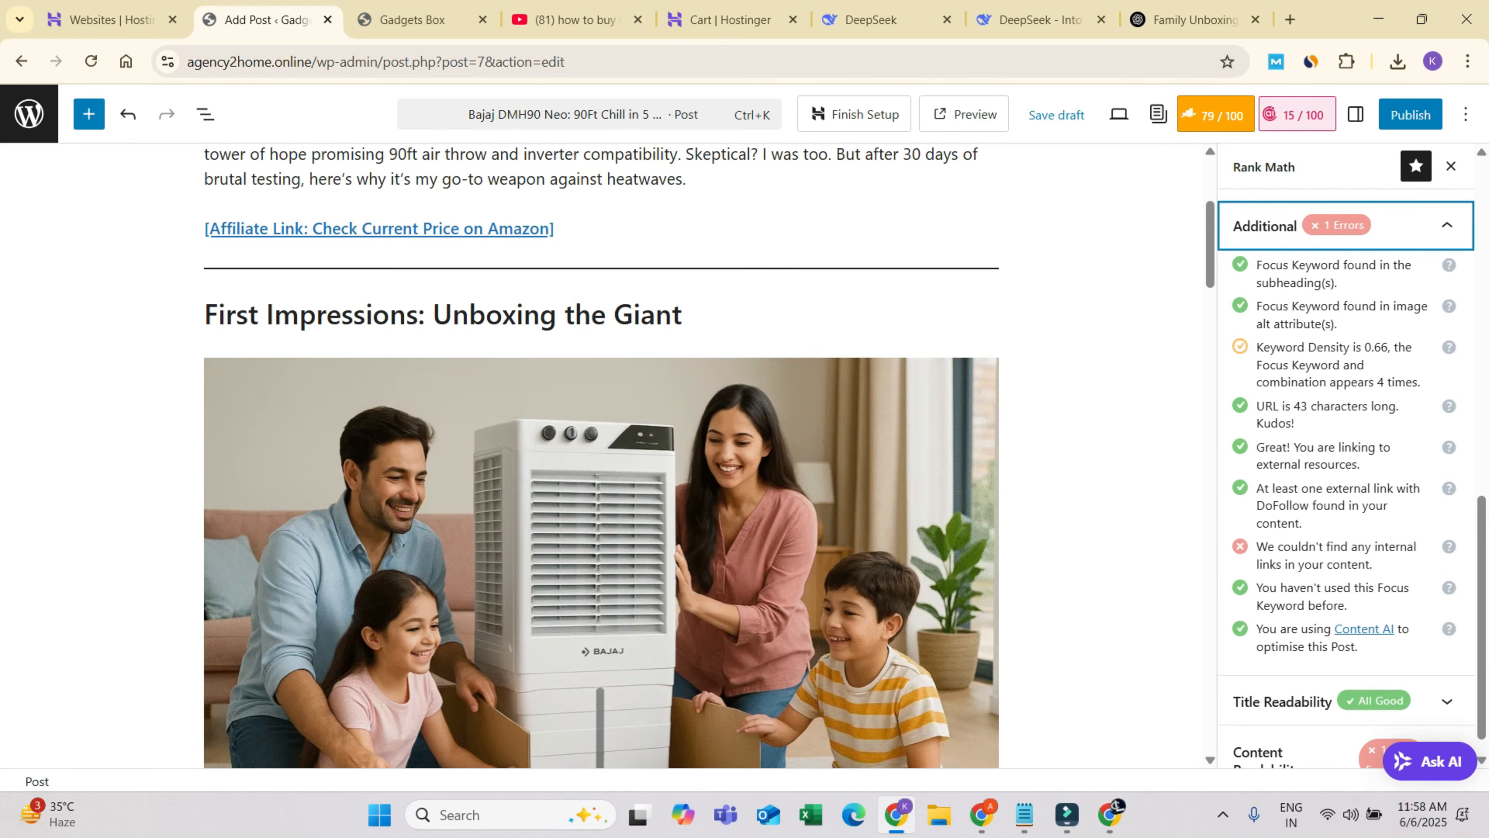
- Append the focus keyword "Bajaj DMH90 Neo" in bold to the "First Impressions: Unboxing the Giant" heading
scroll(703, 455, up, 2)
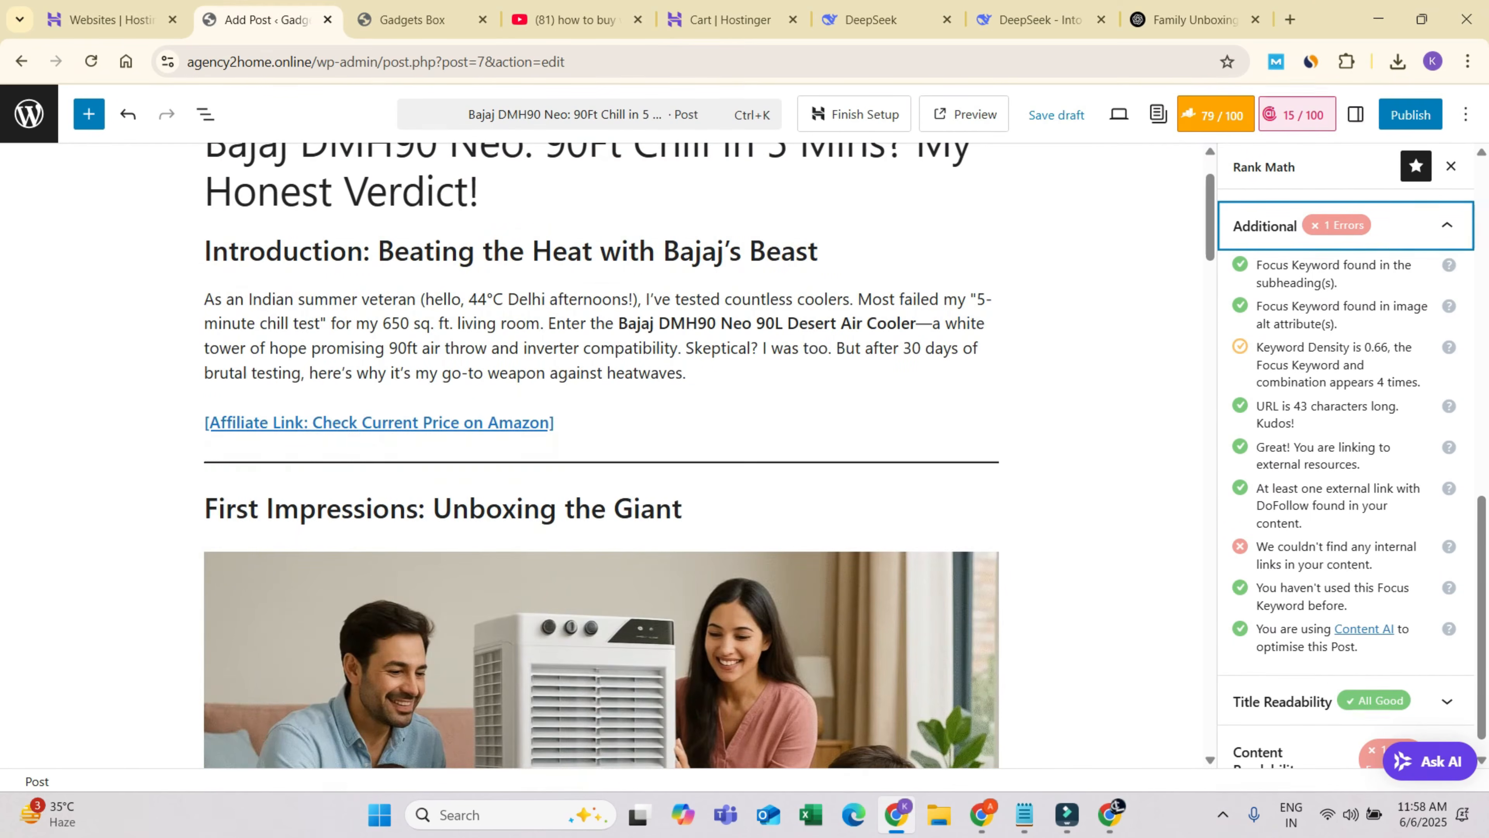
click(686, 508)
text(Bajaj DMH90 Neo: 90Ft Chill in 5 Mins? My Honest Verdict!)
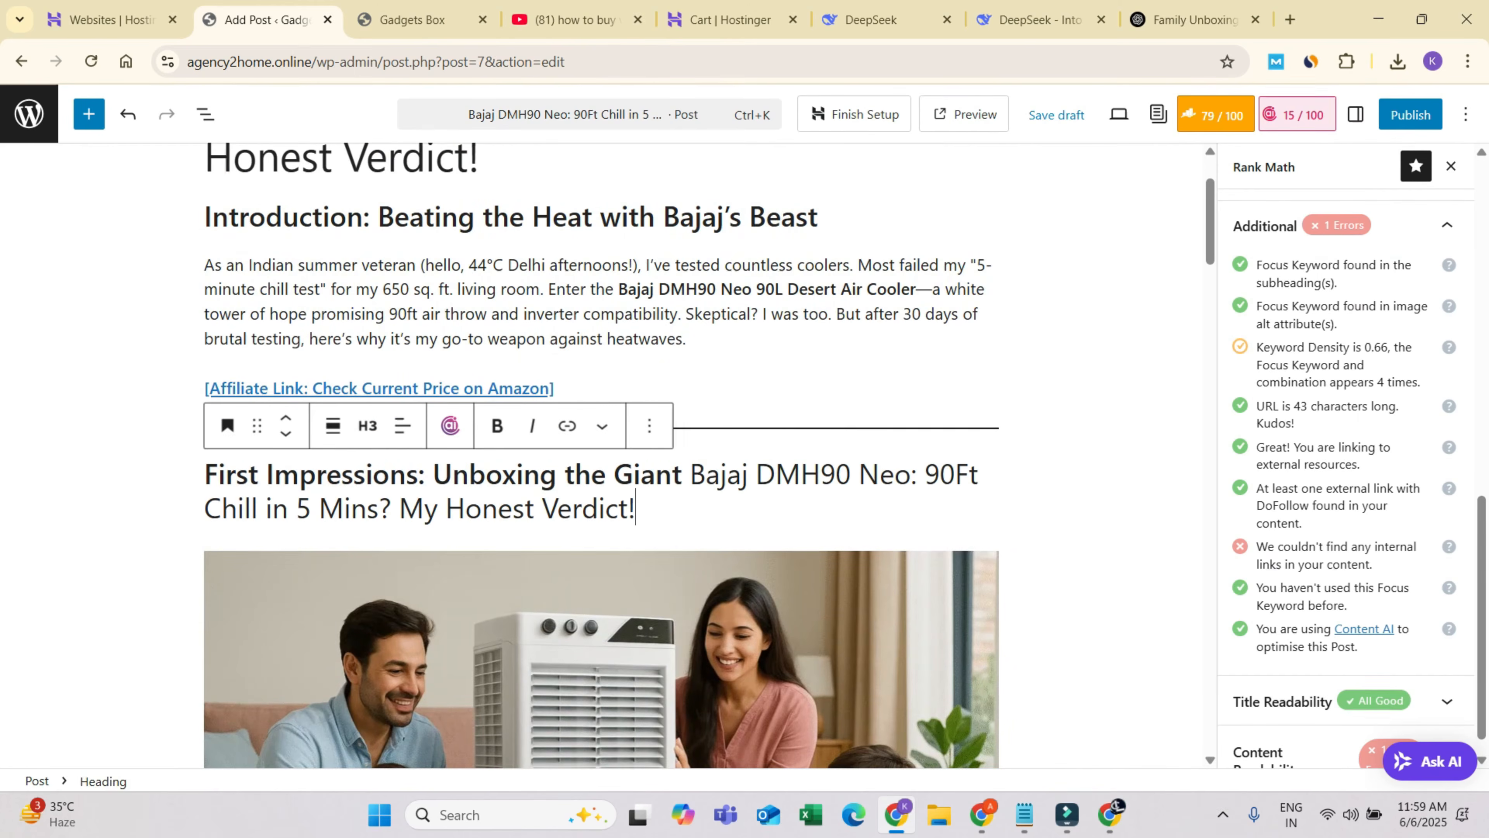
drag(911, 474, 639, 510)
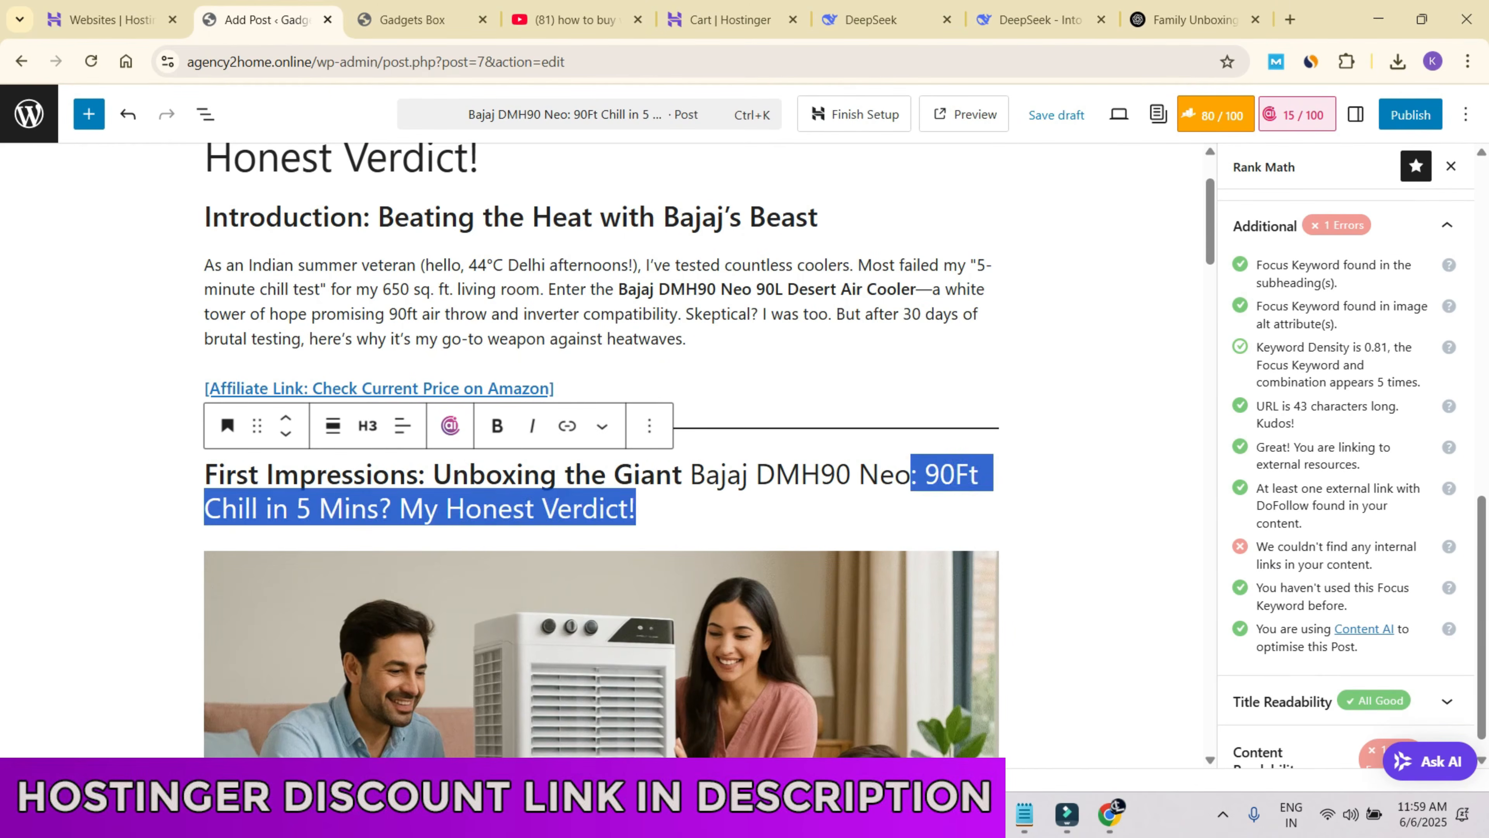
key(BackSpace)
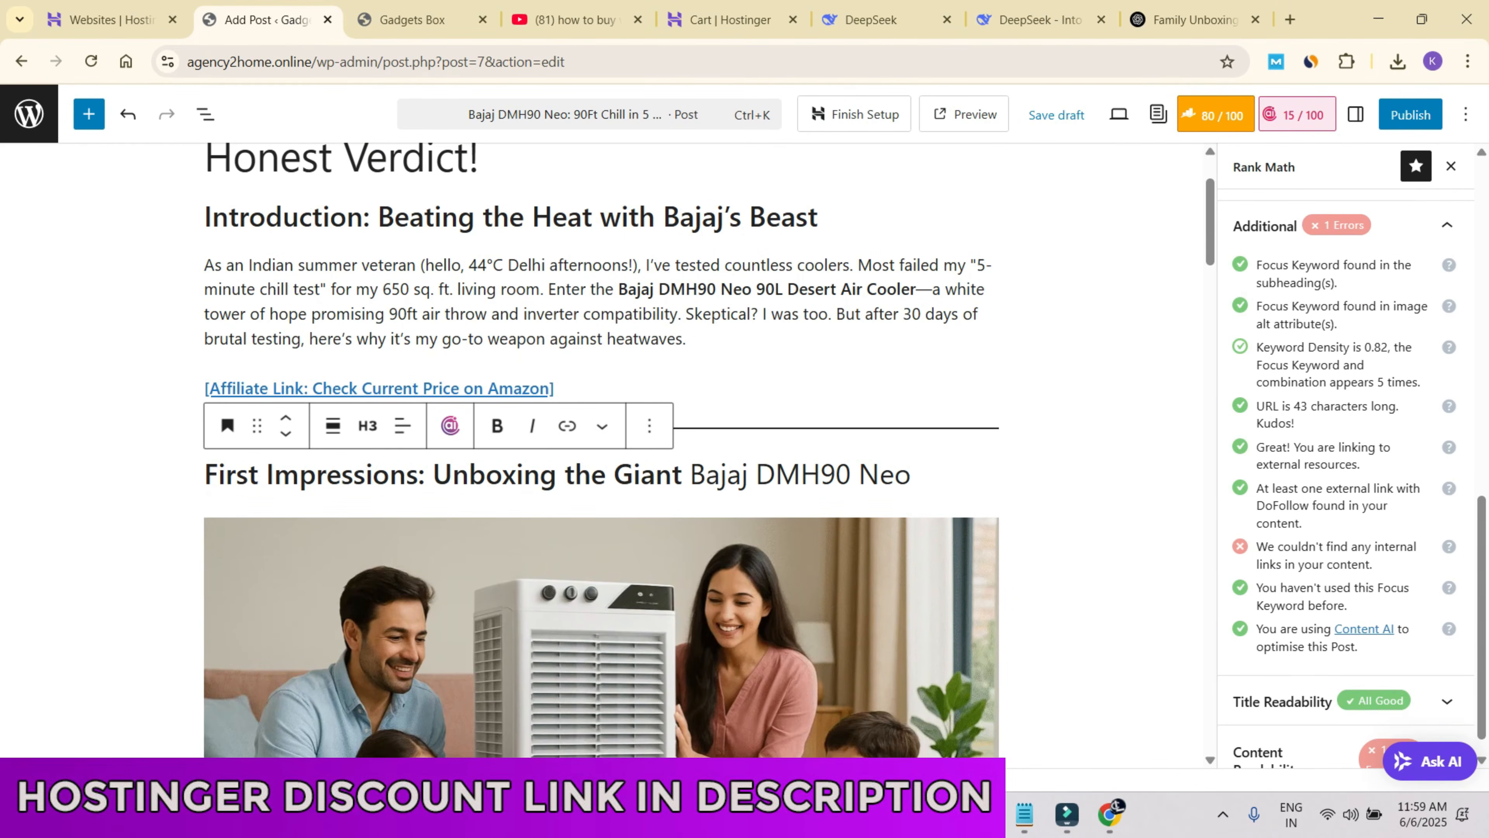
click(776, 474)
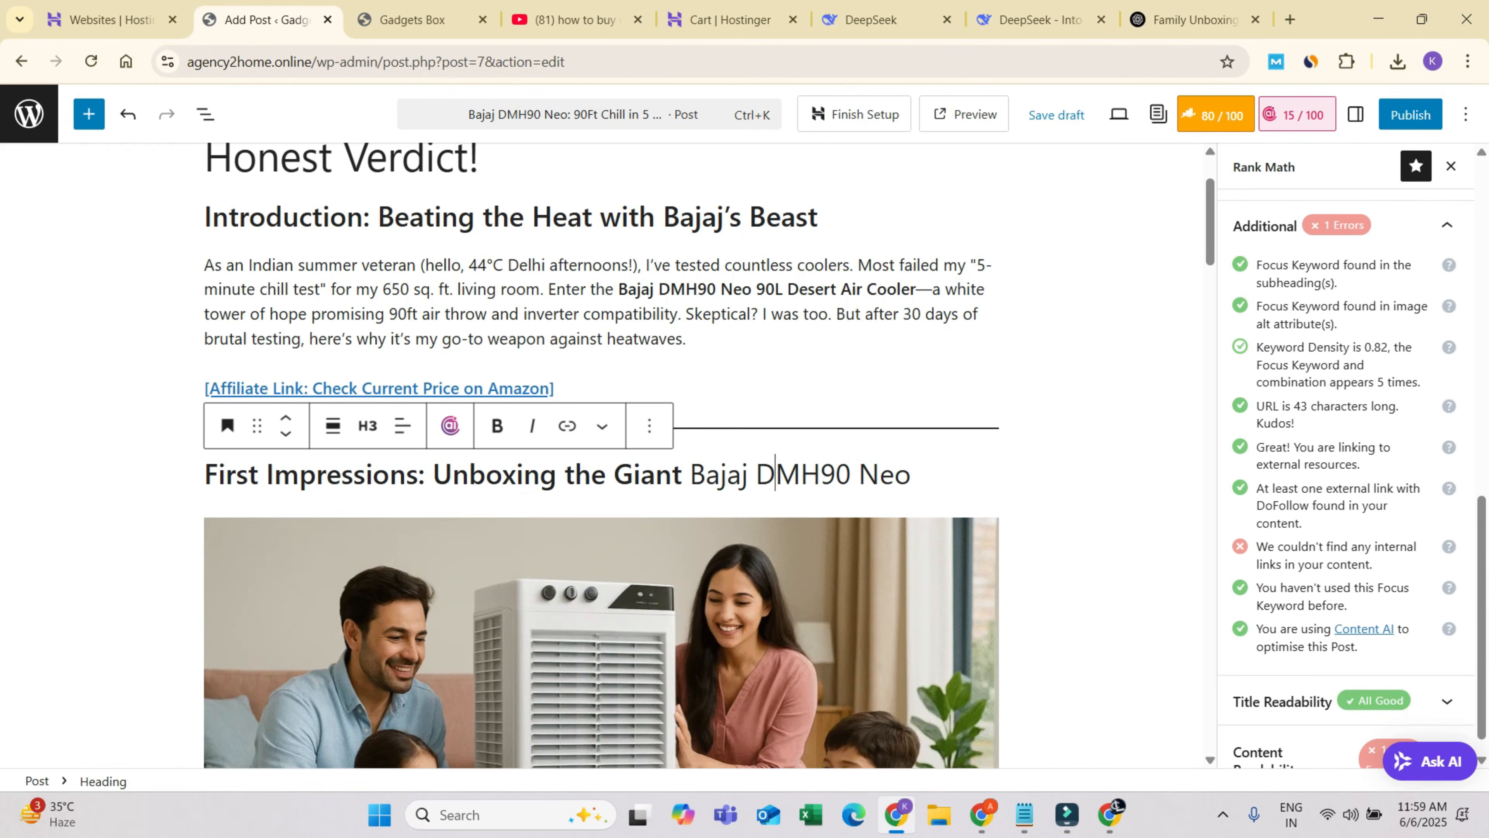
drag(689, 474, 911, 474)
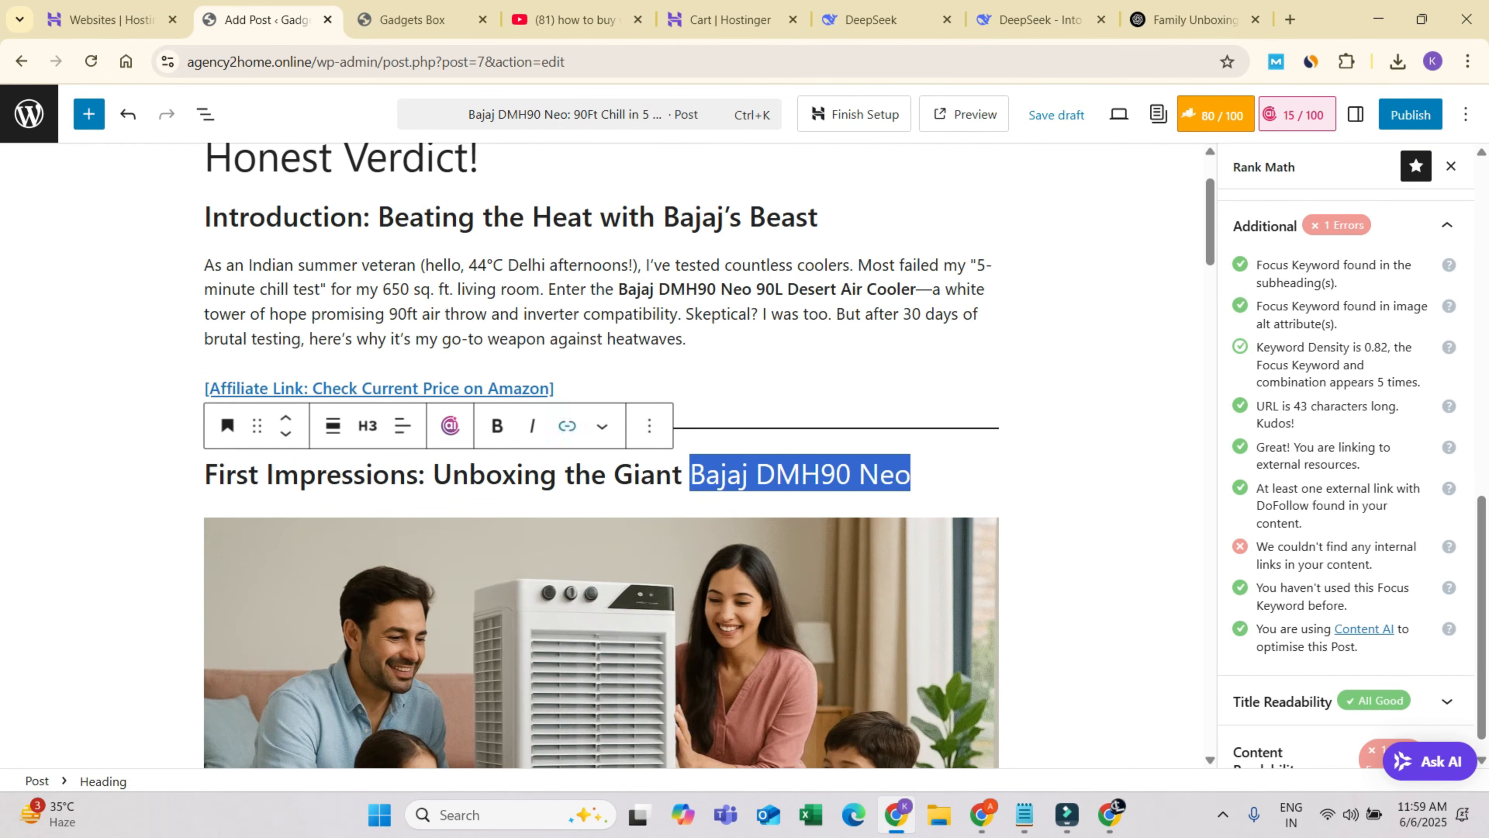
key(ctrl+b)
key(Escape)
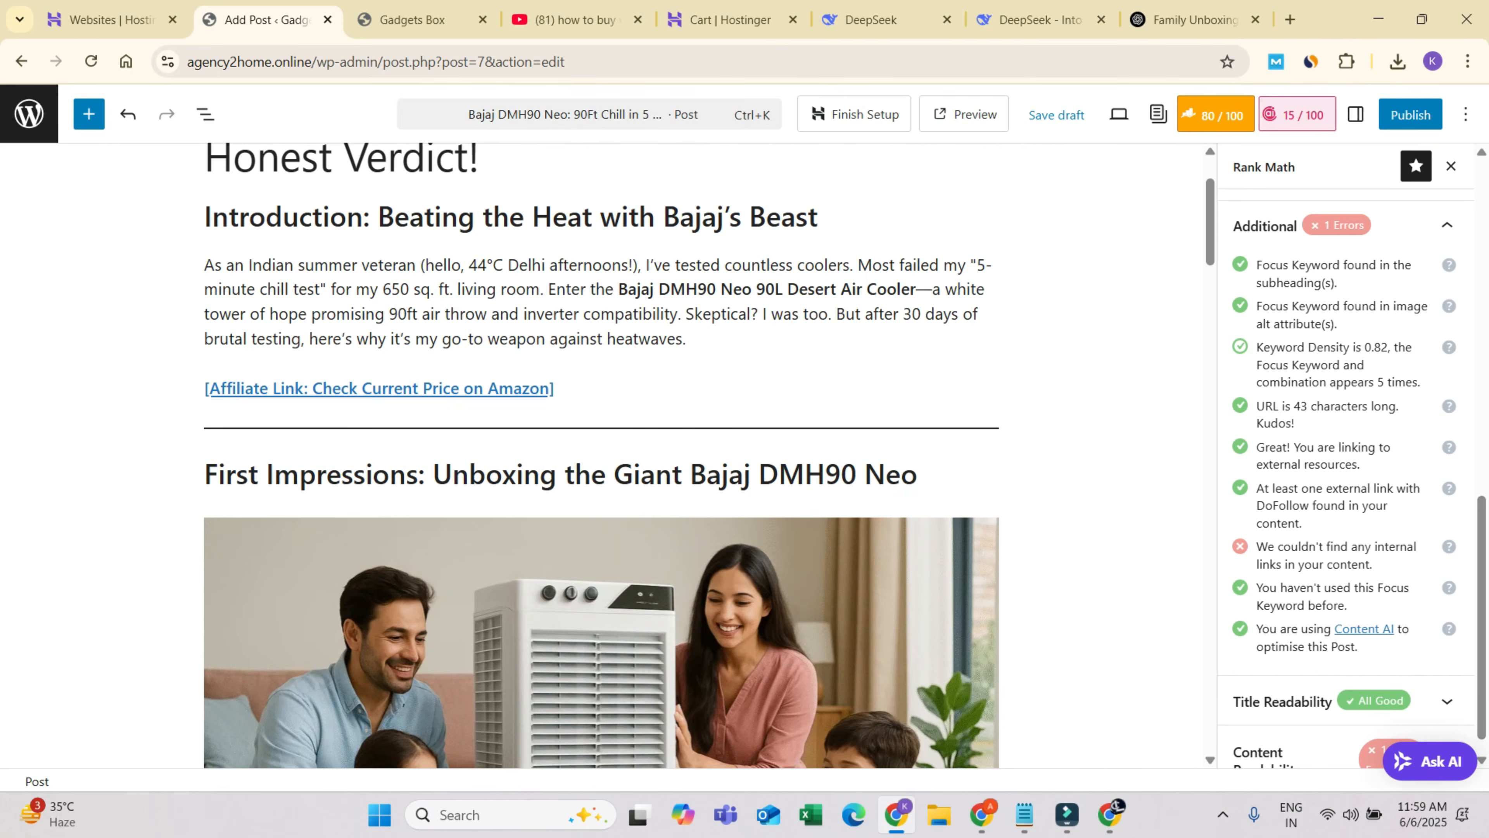
- Review the Rank Math checks and look through the post's remaining image prompts and affiliate link placeholders
scroll(601, 454, up, 2)
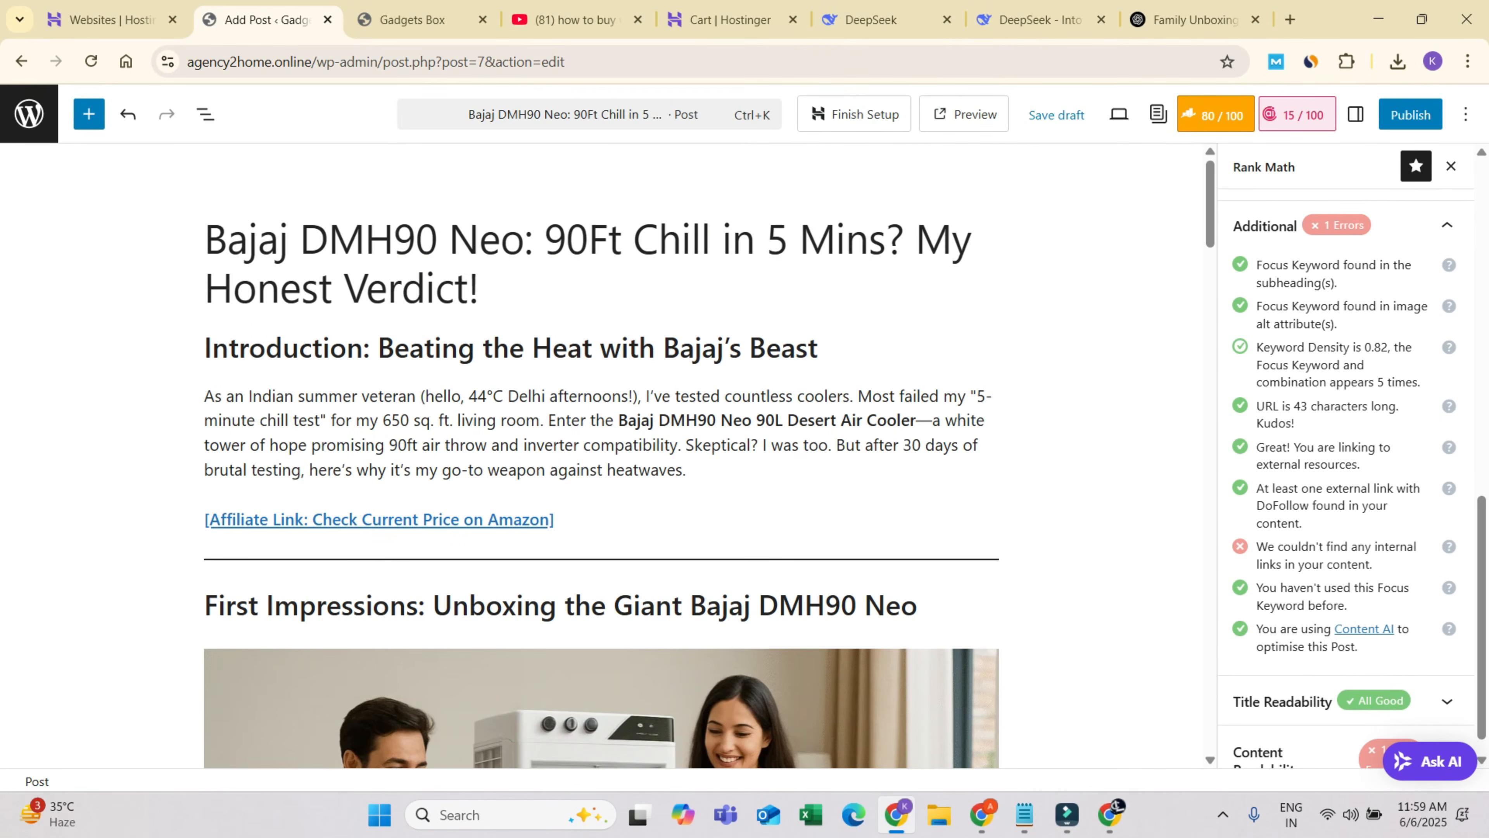
scroll(1345, 457, up, 5)
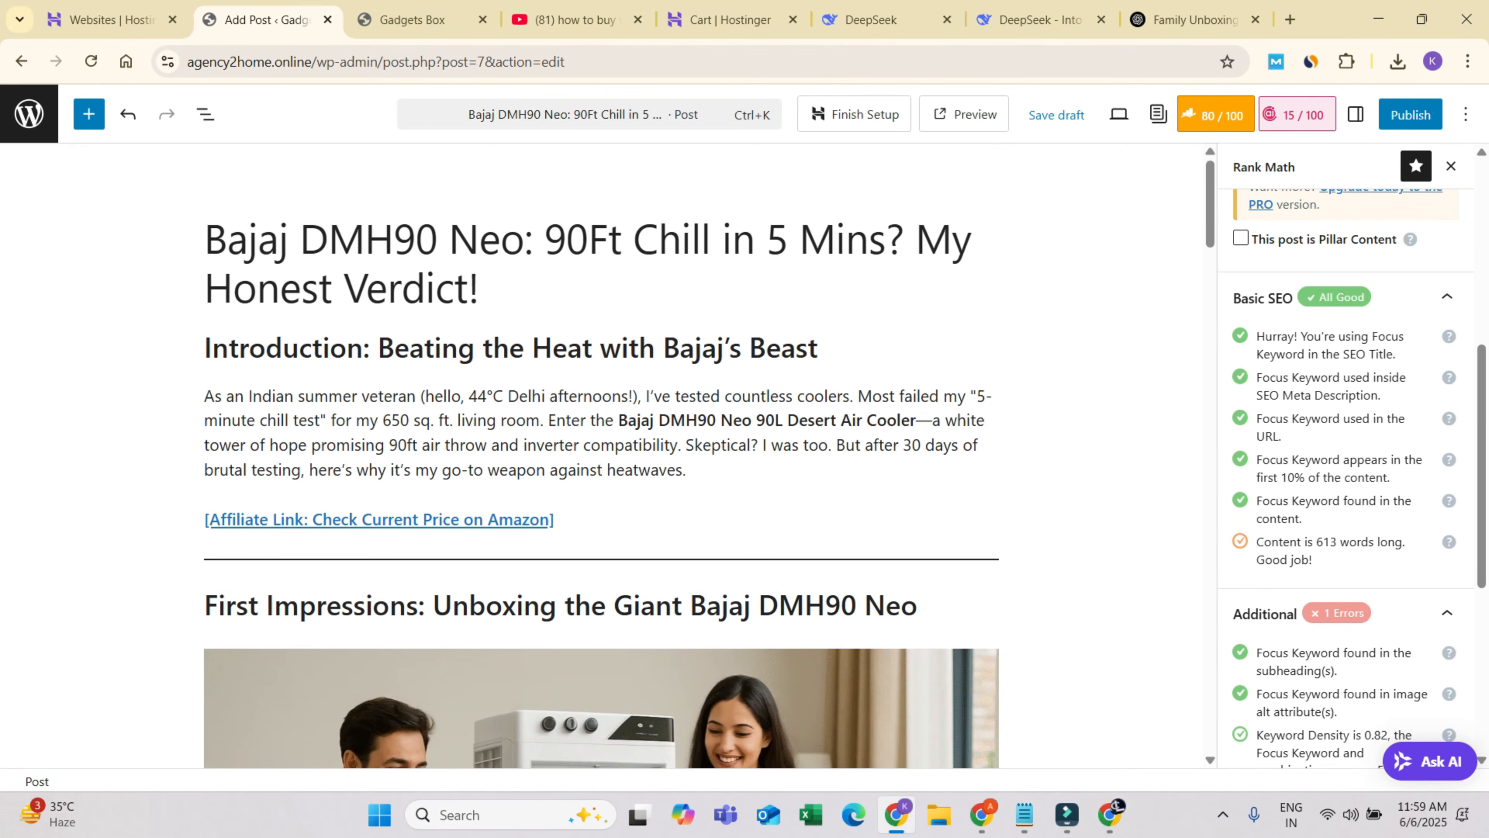
scroll(1346, 457, down, 4)
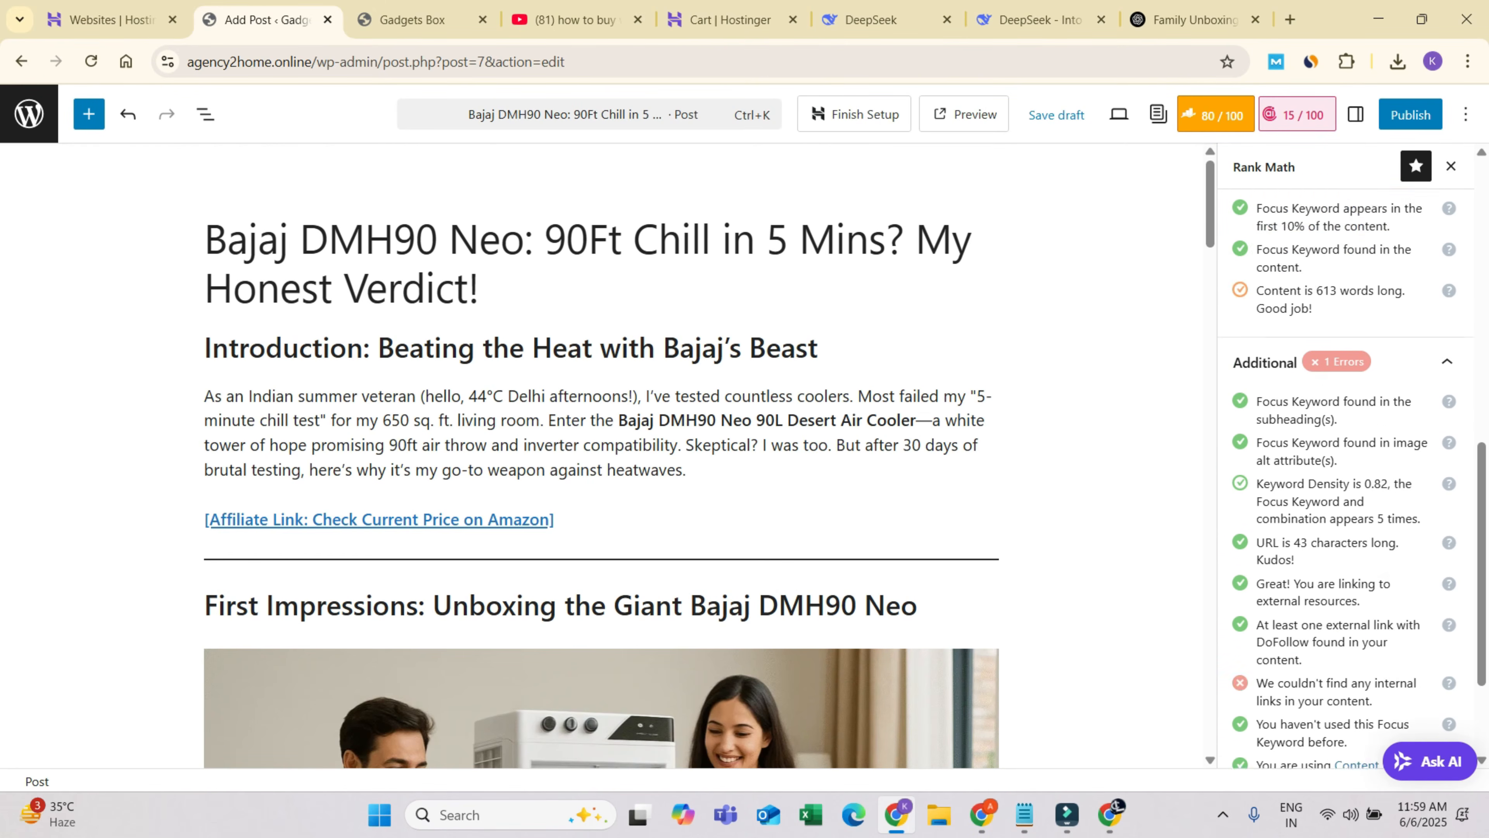
scroll(1345, 458, down, 2)
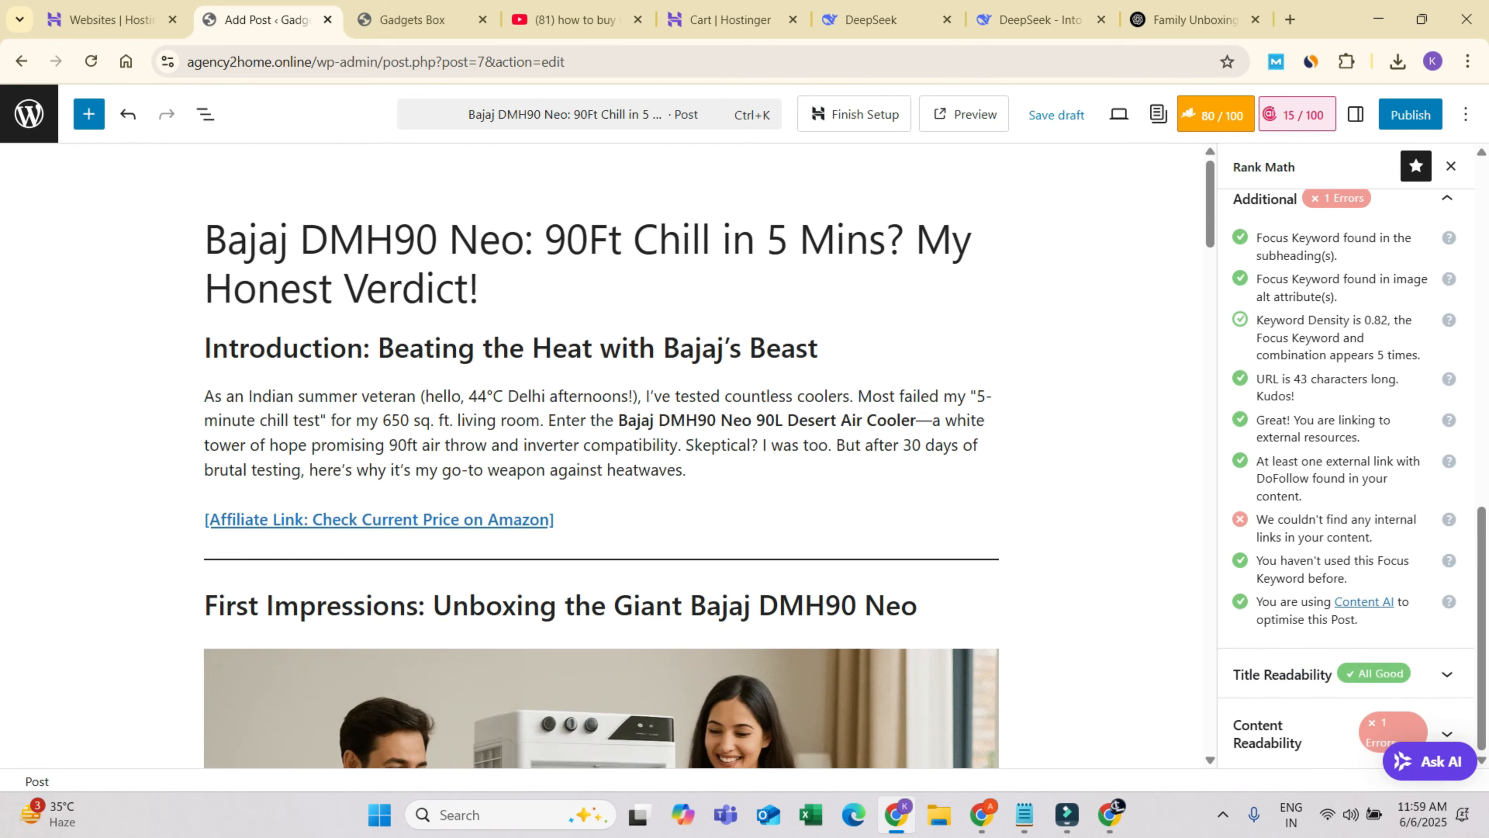
scroll(602, 466, down, 15)
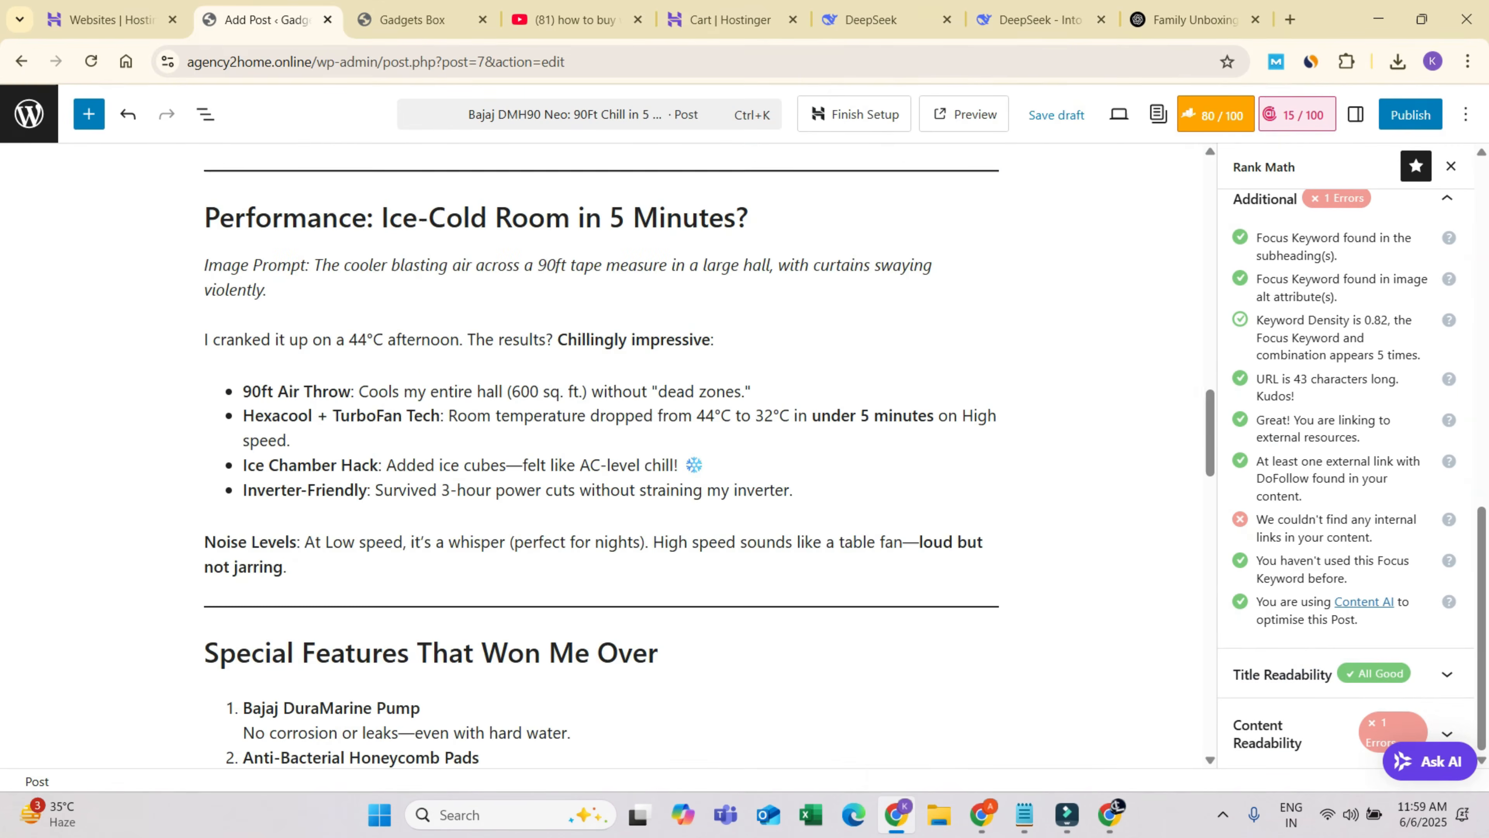
drag(314, 264, 267, 290)
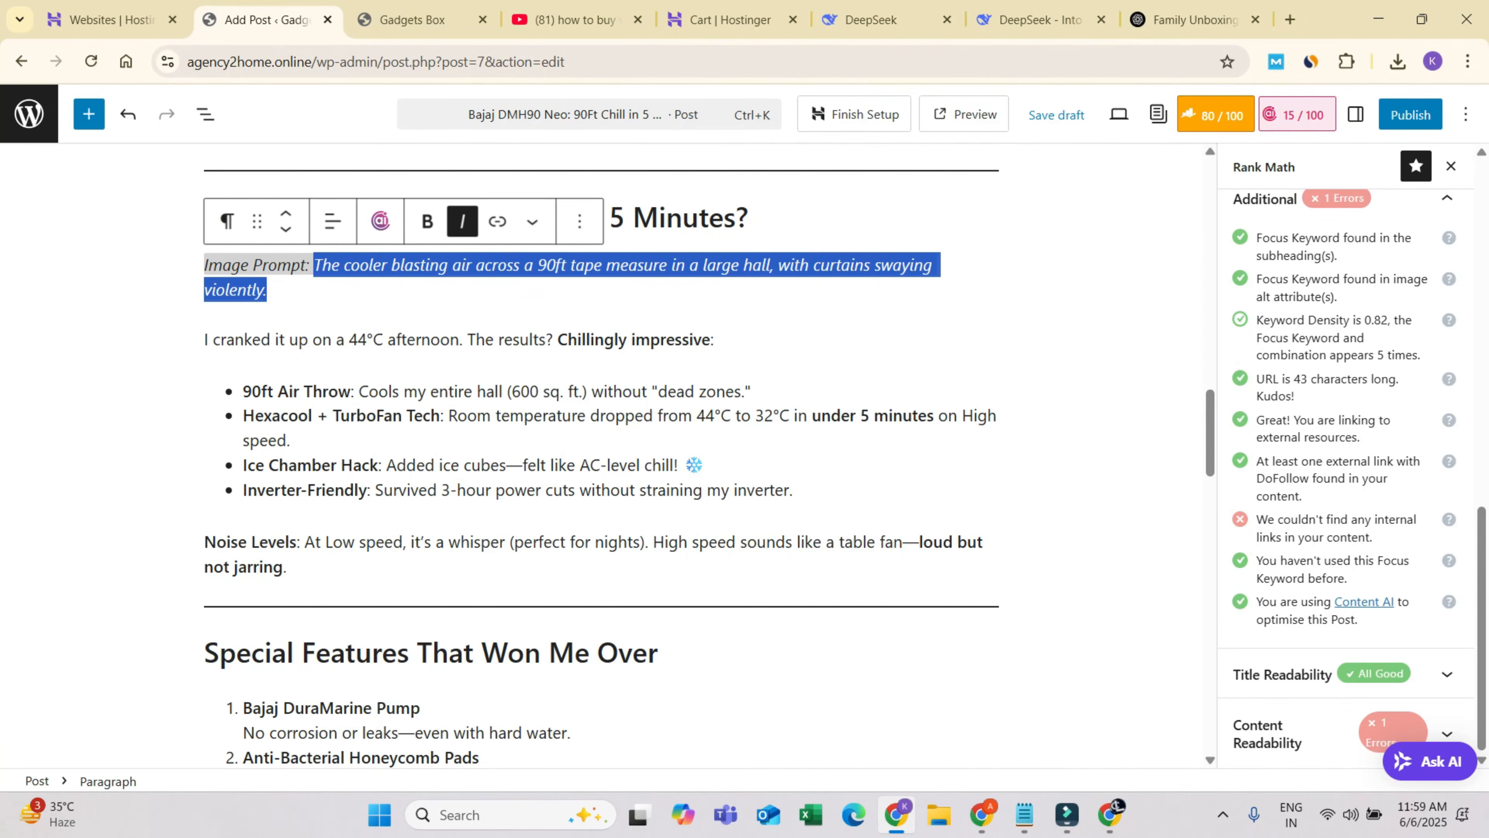
scroll(601, 454, down, 15)
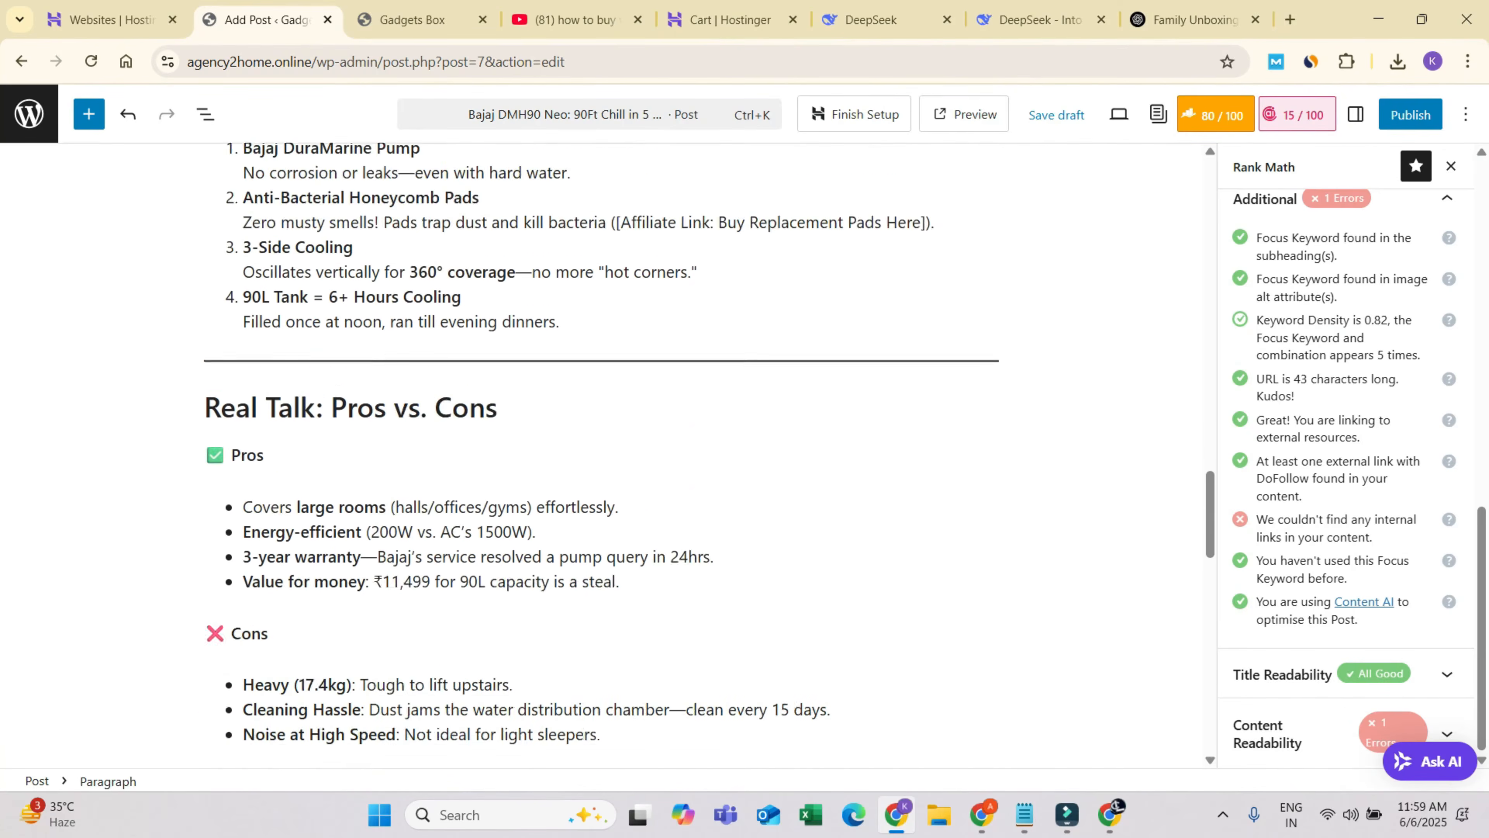
scroll(601, 454, down, 10)
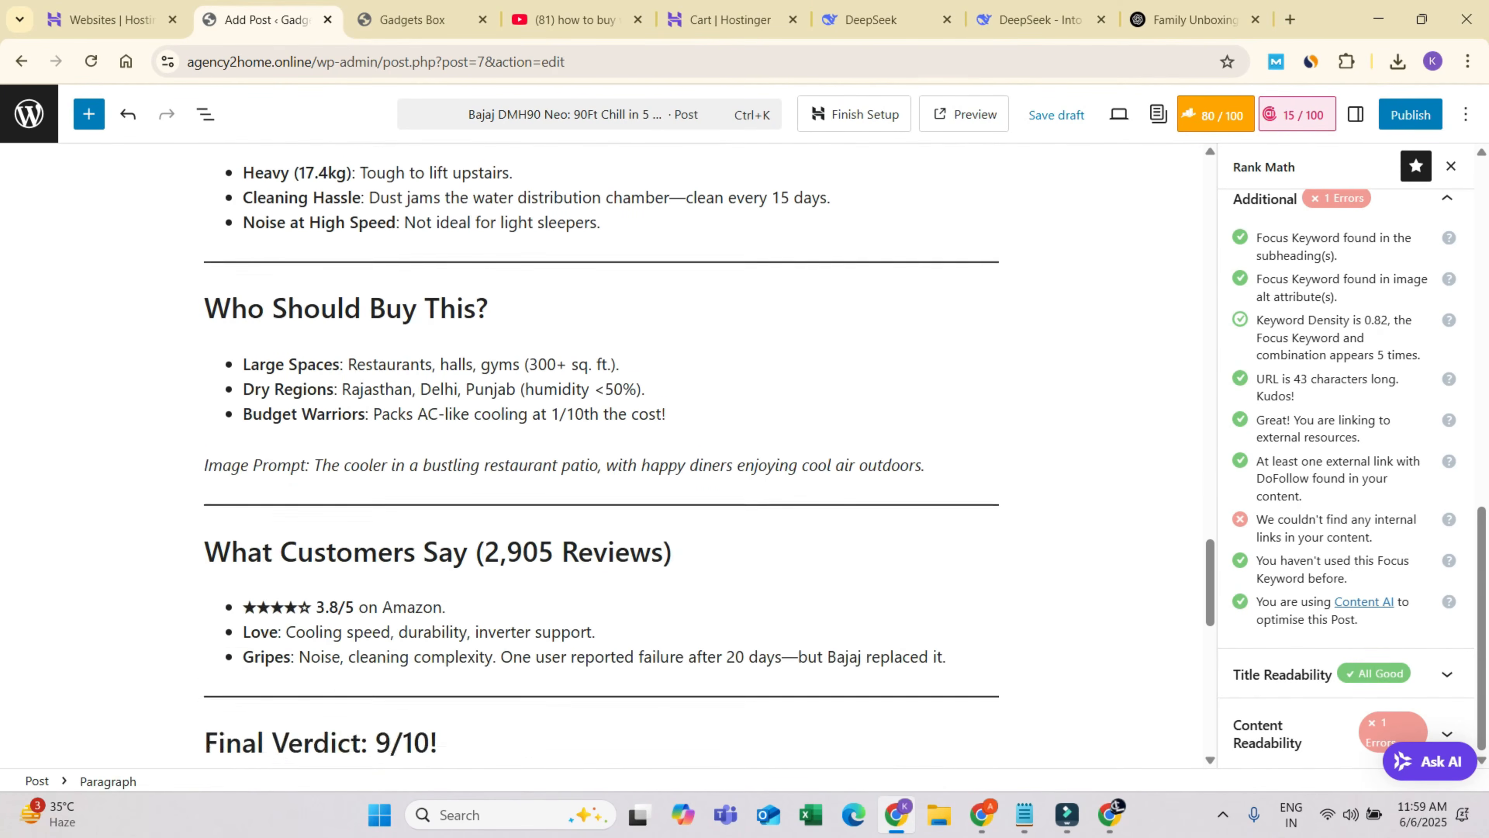
scroll(602, 455, down, 6)
scroll(601, 455, up, 7)
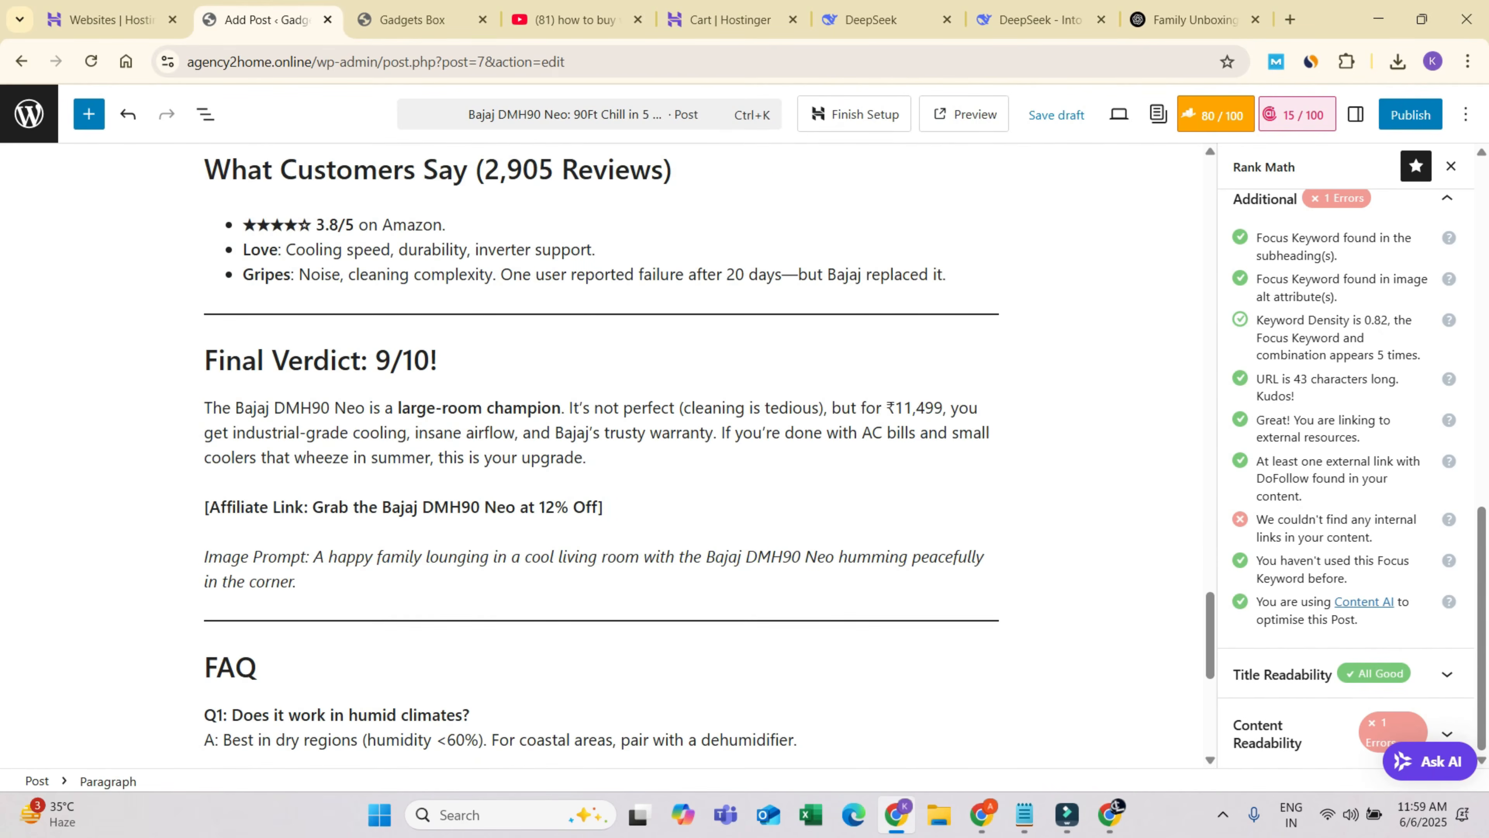
drag(205, 506, 603, 506)
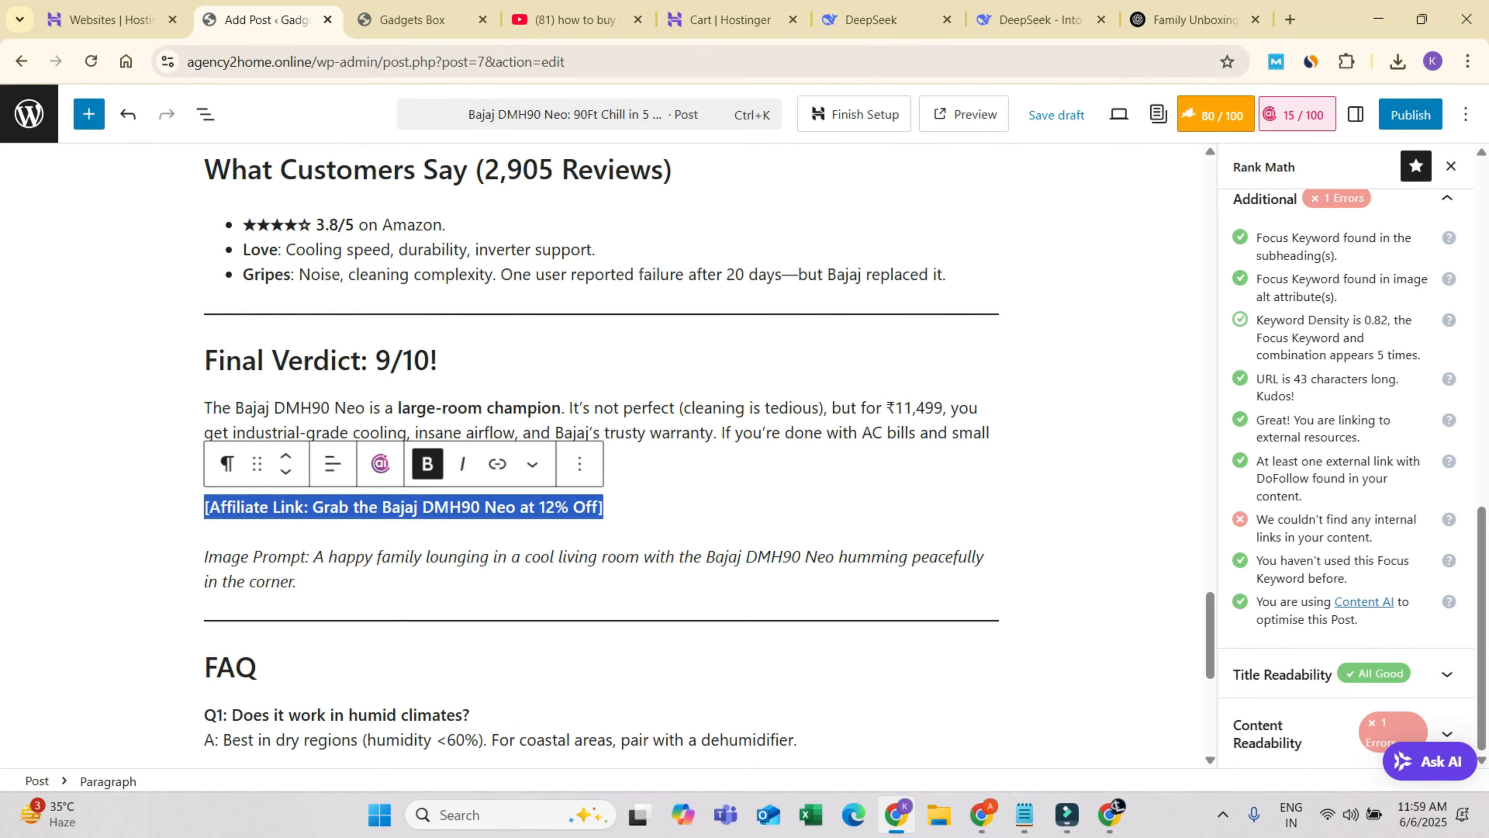
click(497, 464)
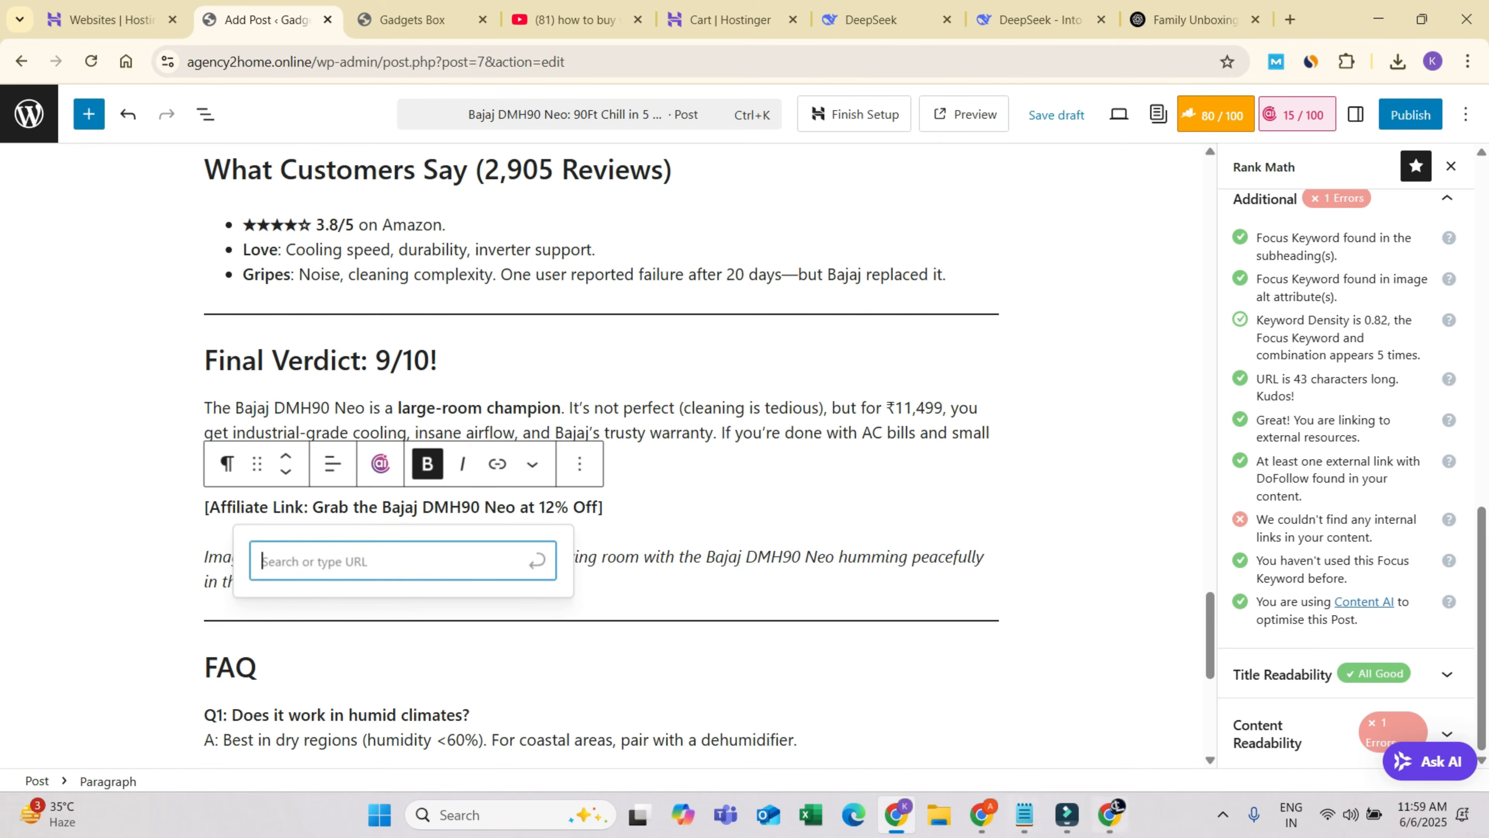
click(981, 815)
click(938, 305)
right_click(948, 314)
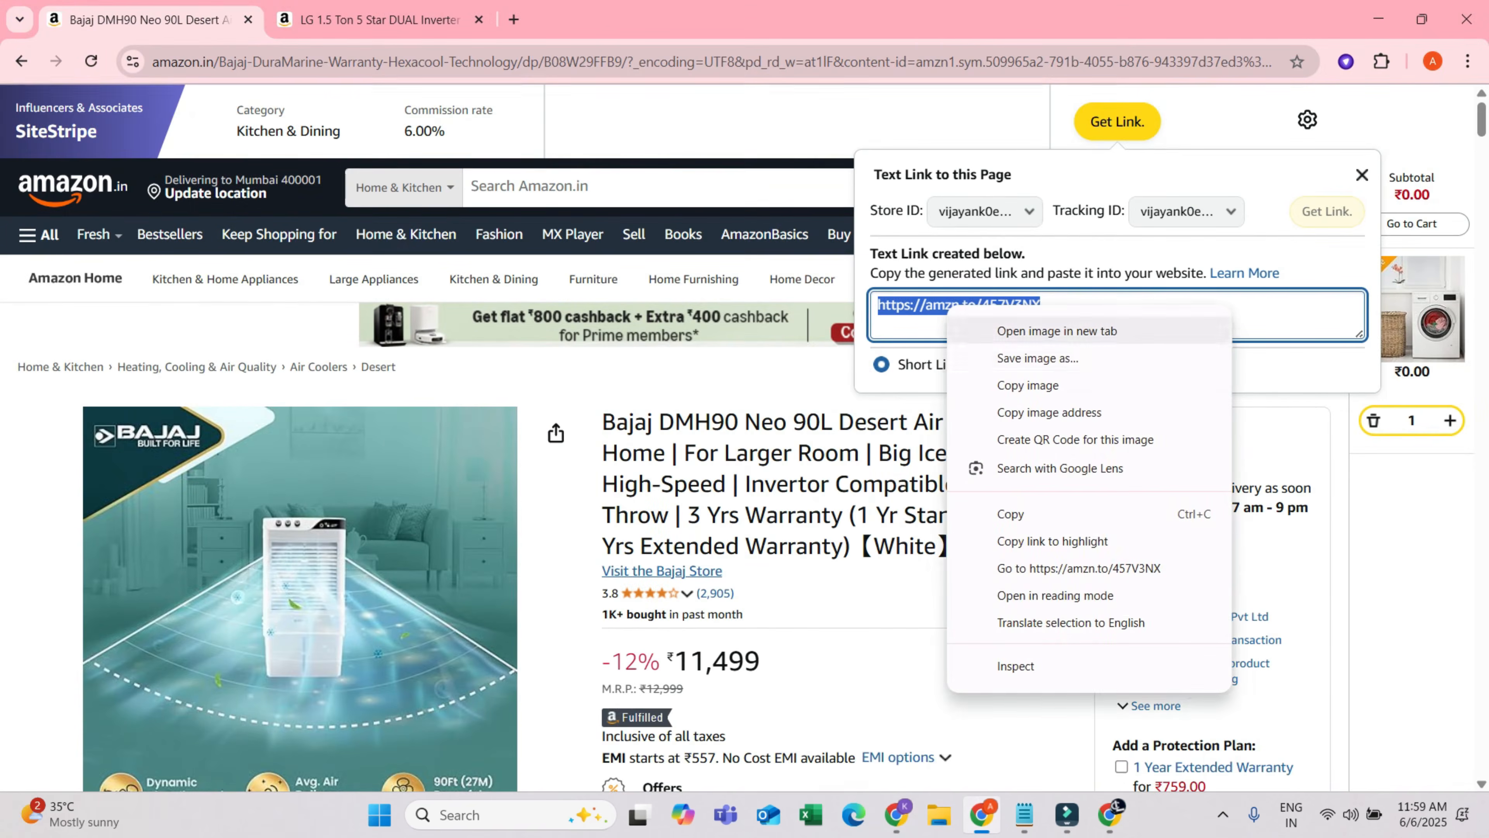
key(Escape)
right_click(914, 320)
key(Escape)
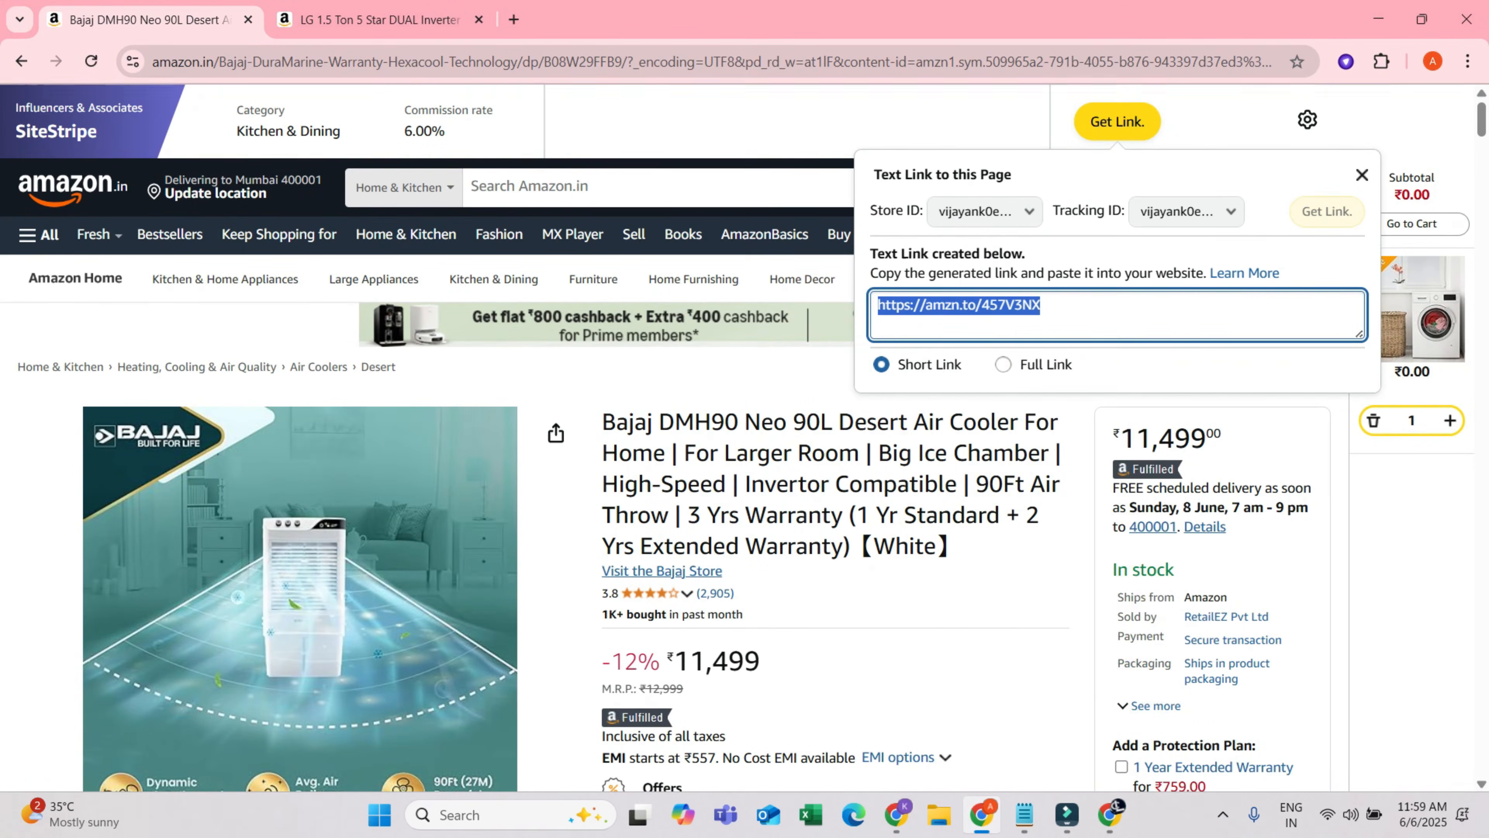
drag(1041, 305, 877, 305)
key(ctrl+c)
key(alt+Tab)
key(ctrl+v)
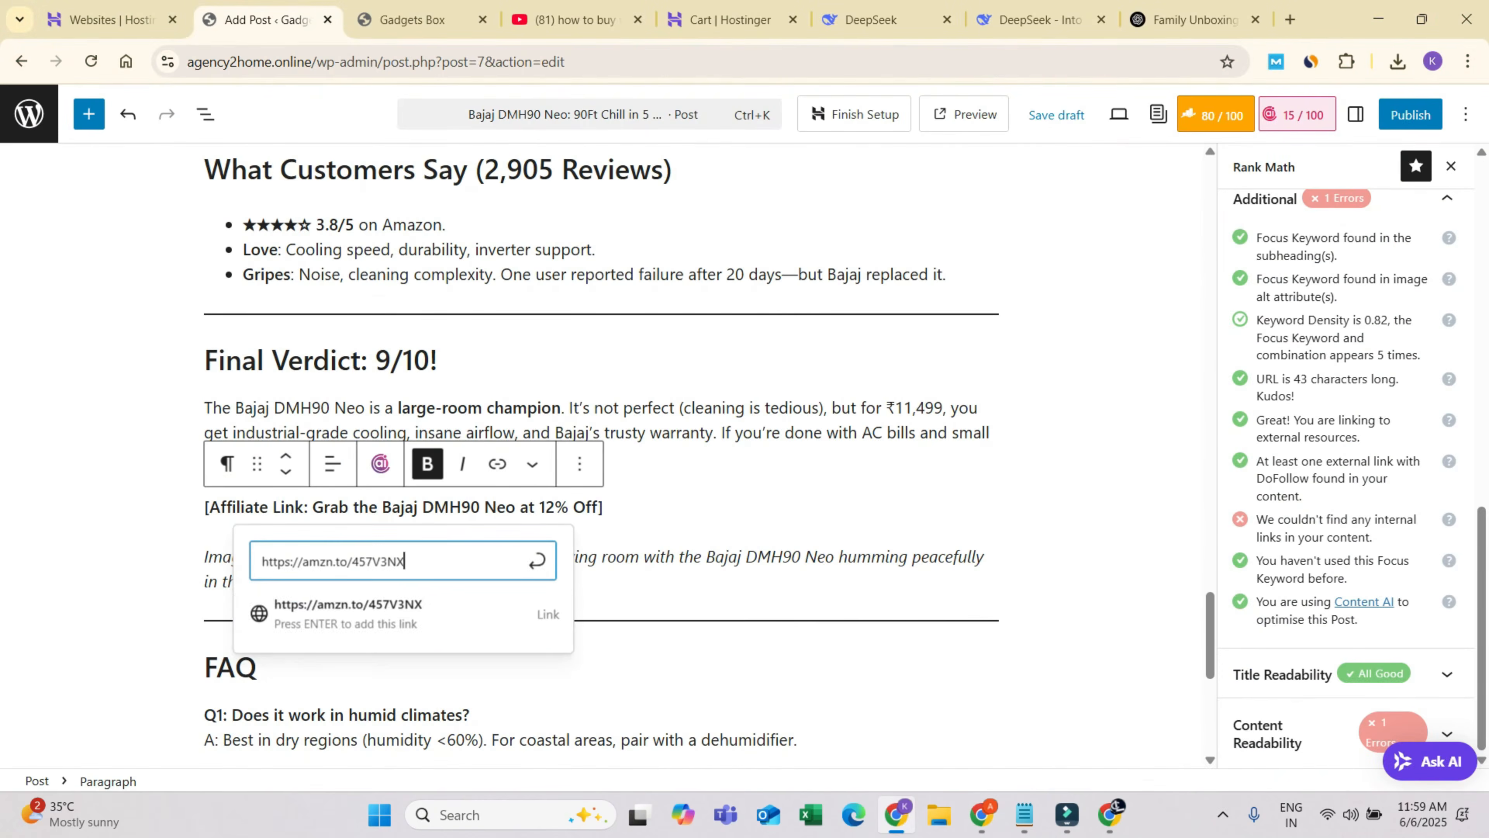
key(Return)
- Publish the Bajaj DMH90 Neo review post and dismiss the post-publish summary
scroll(601, 455, up, 4)
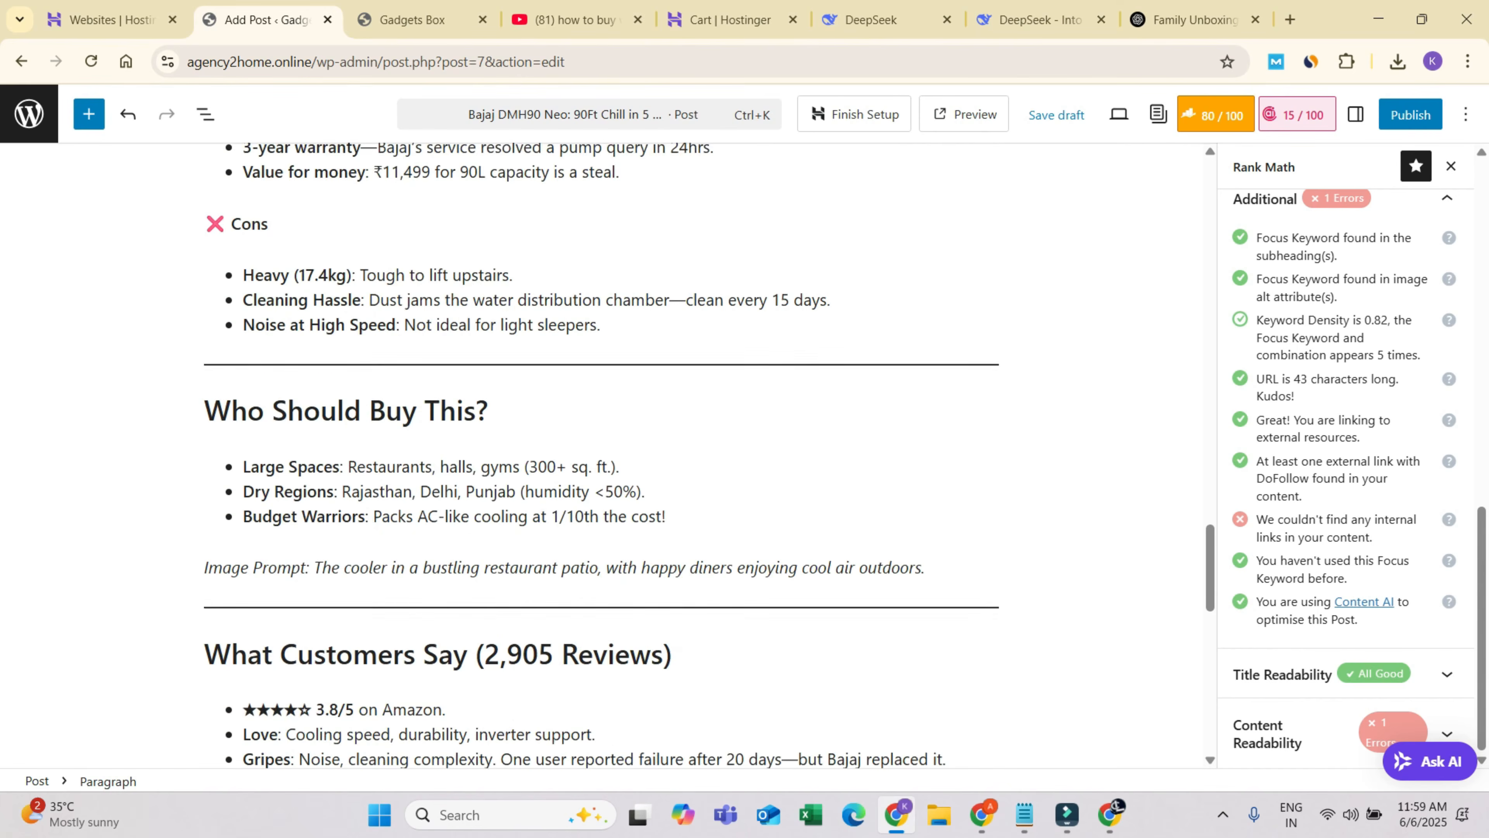
scroll(601, 456, up, 3)
scroll(601, 455, up, 10)
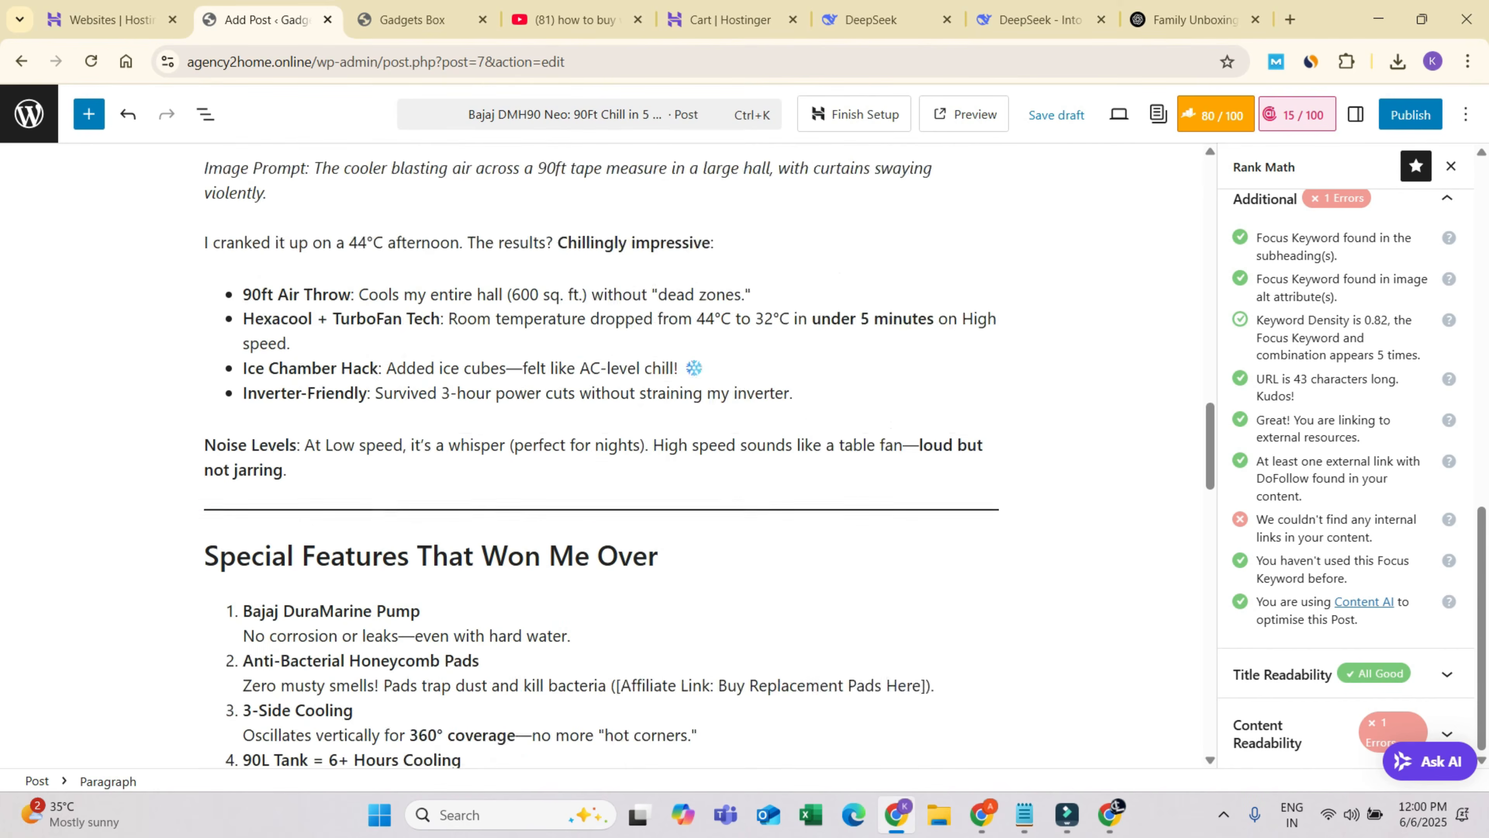
scroll(602, 456, up, 3)
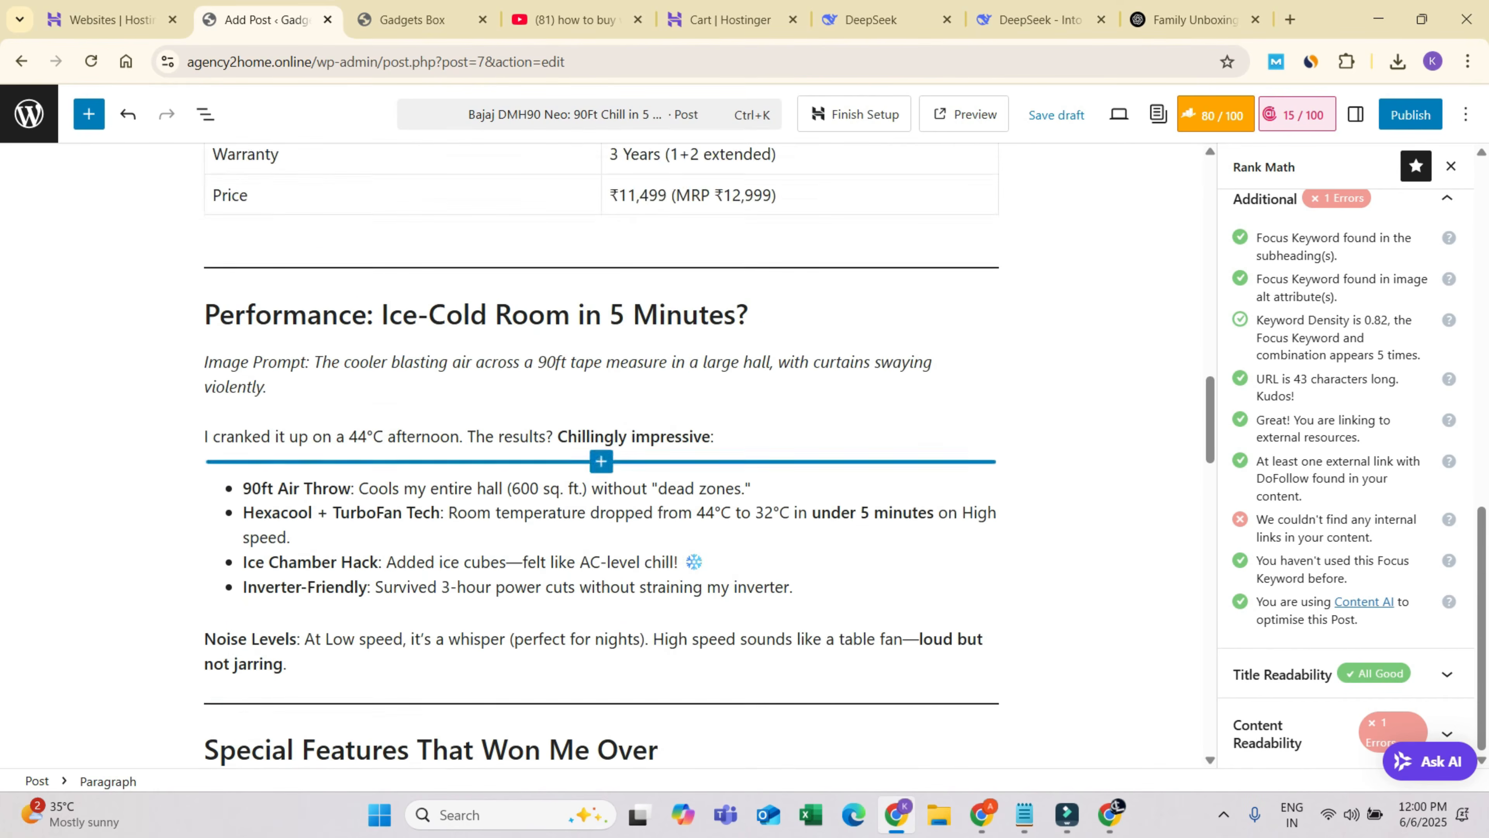
scroll(602, 463, up, 13)
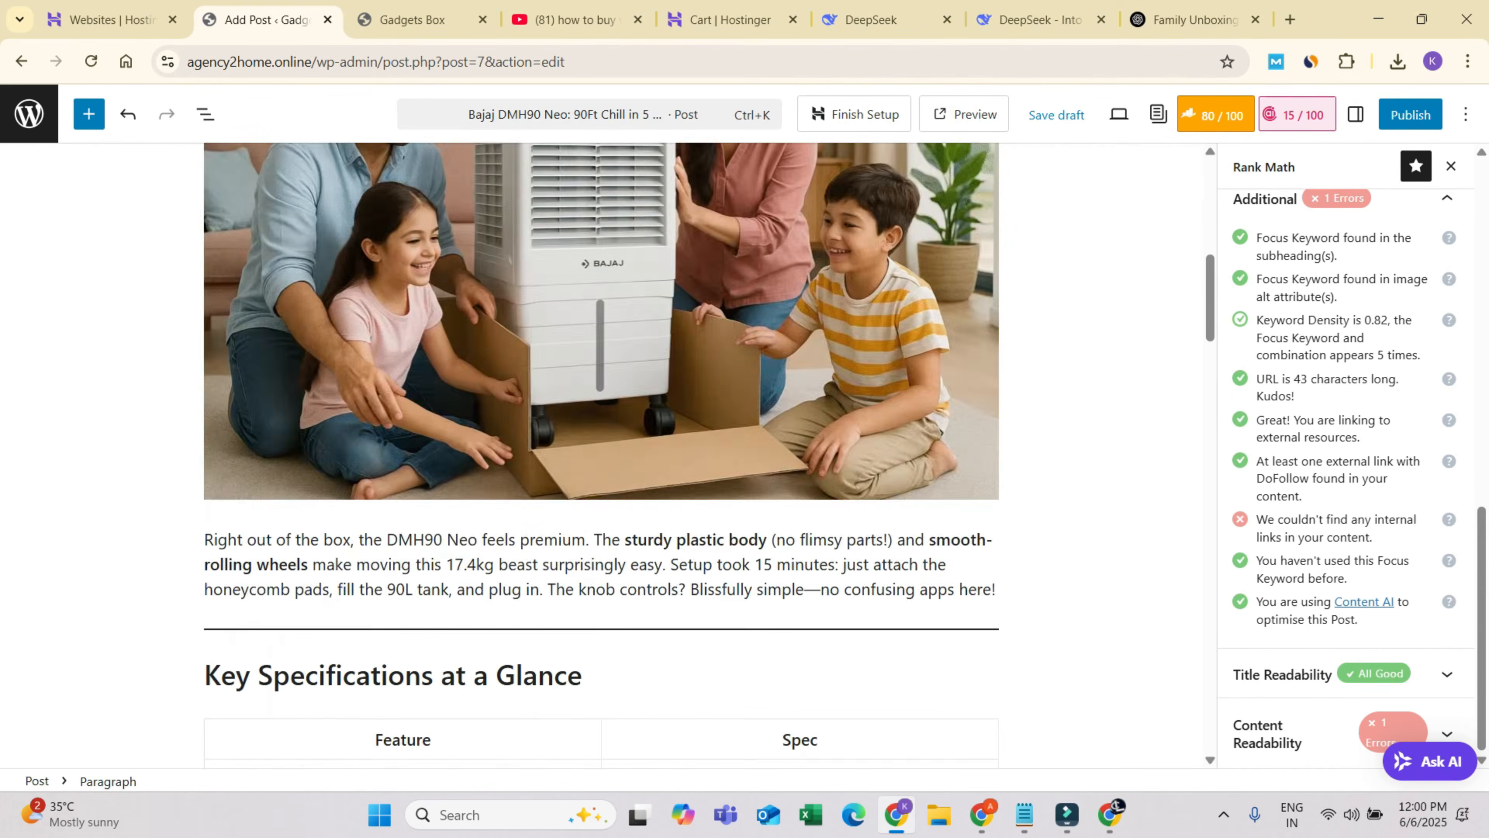
scroll(601, 469, up, 8)
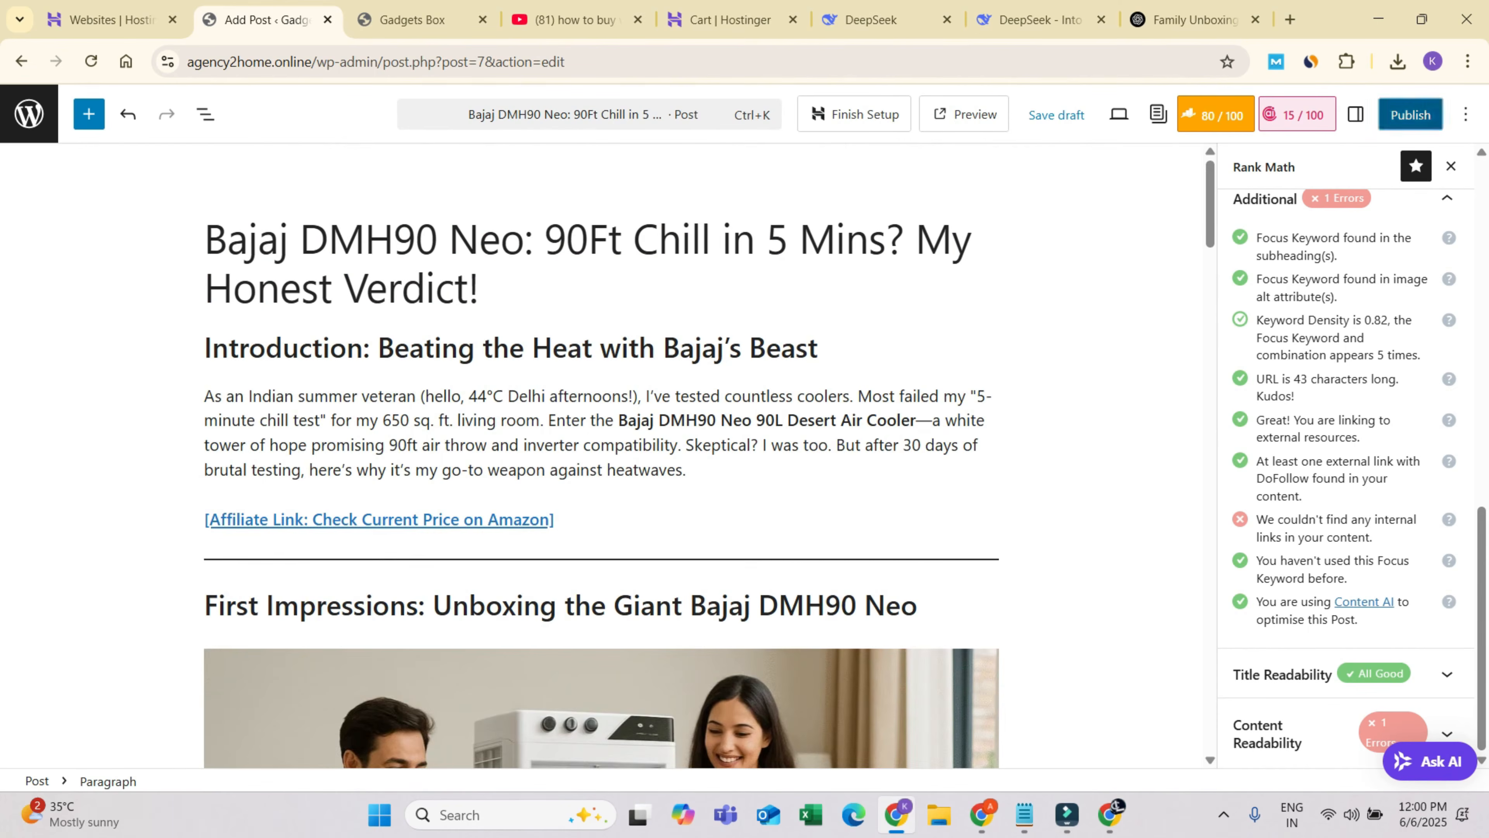
click(1410, 114)
click(1406, 115)
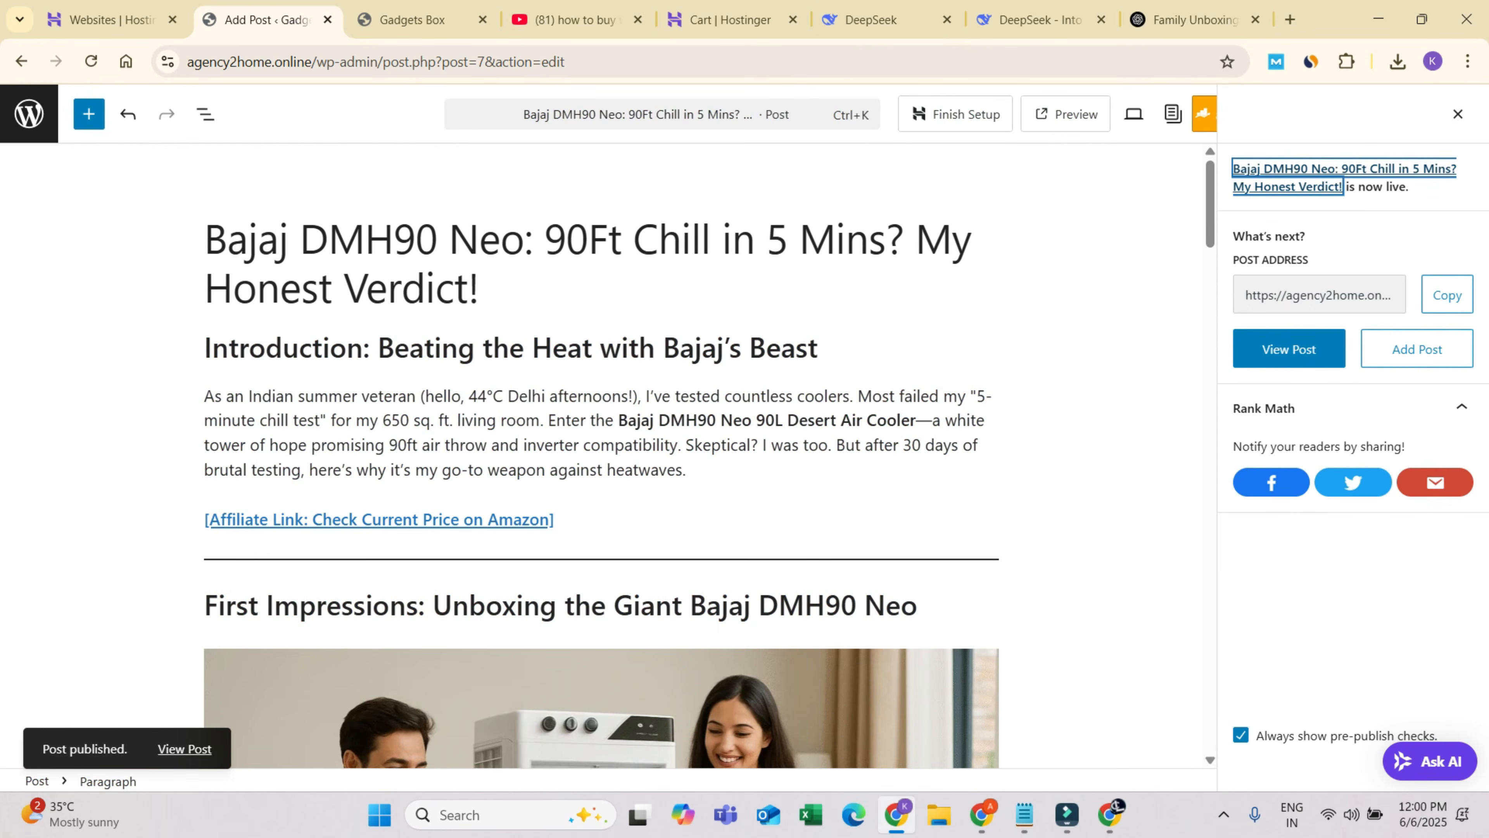
click(1458, 114)
- Open the post settings and select the family unboxing image from the media library as the featured image candidate
click(1370, 114)
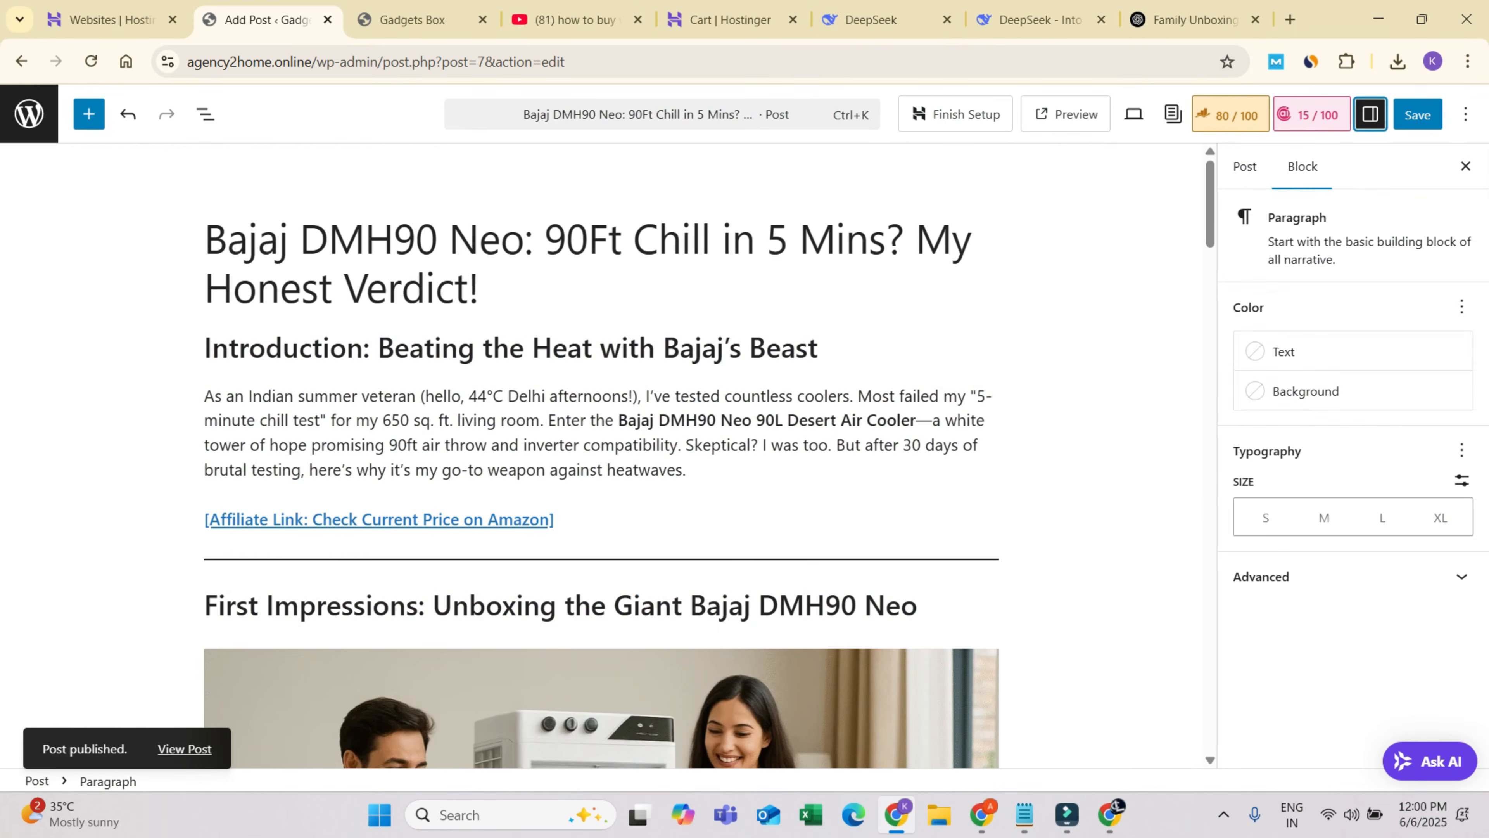
click(1245, 166)
scroll(1353, 526, down, 5)
scroll(1346, 469, down, 12)
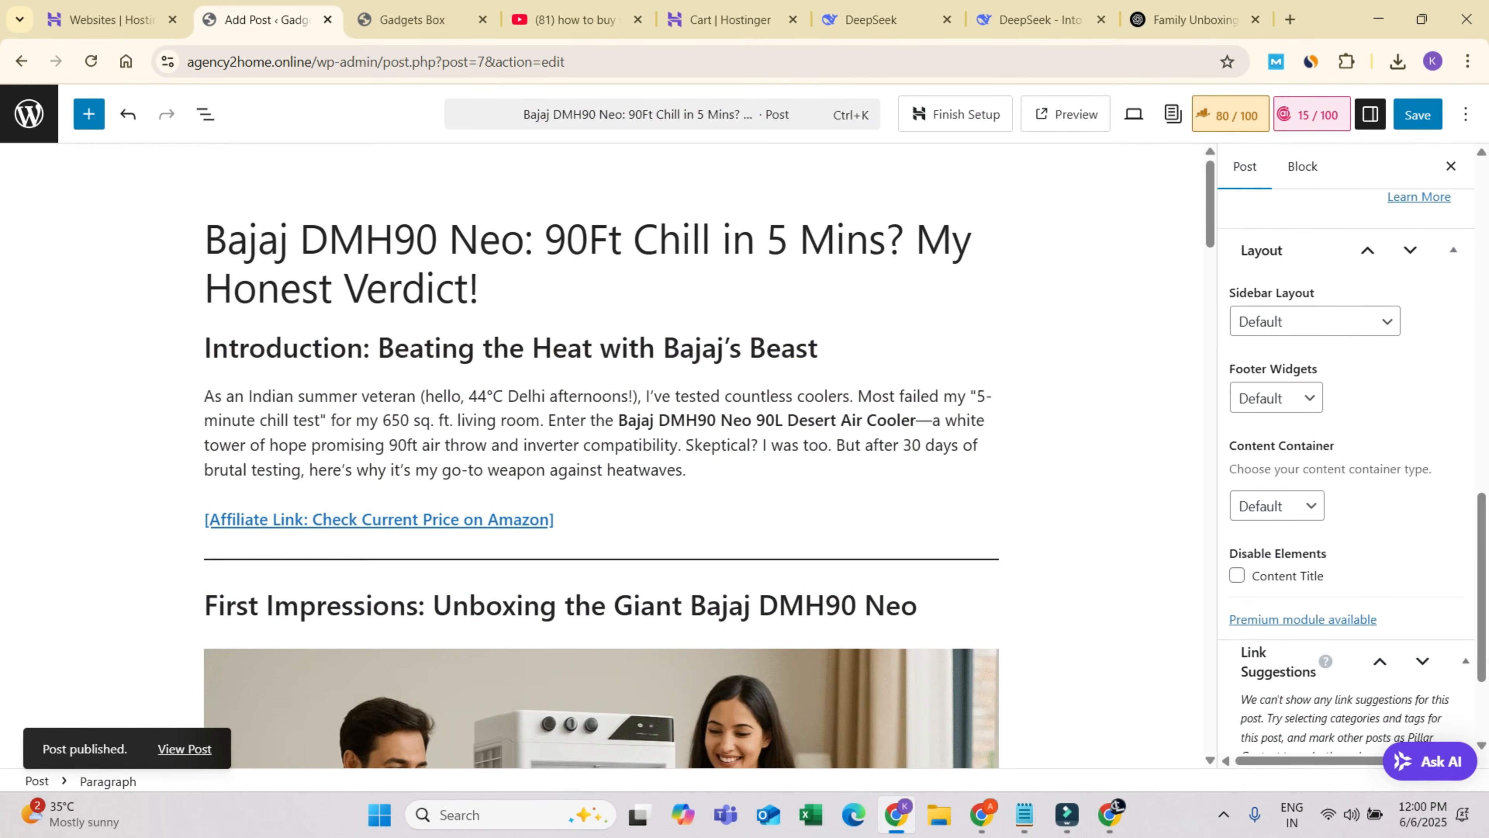
scroll(1346, 469, up, 15)
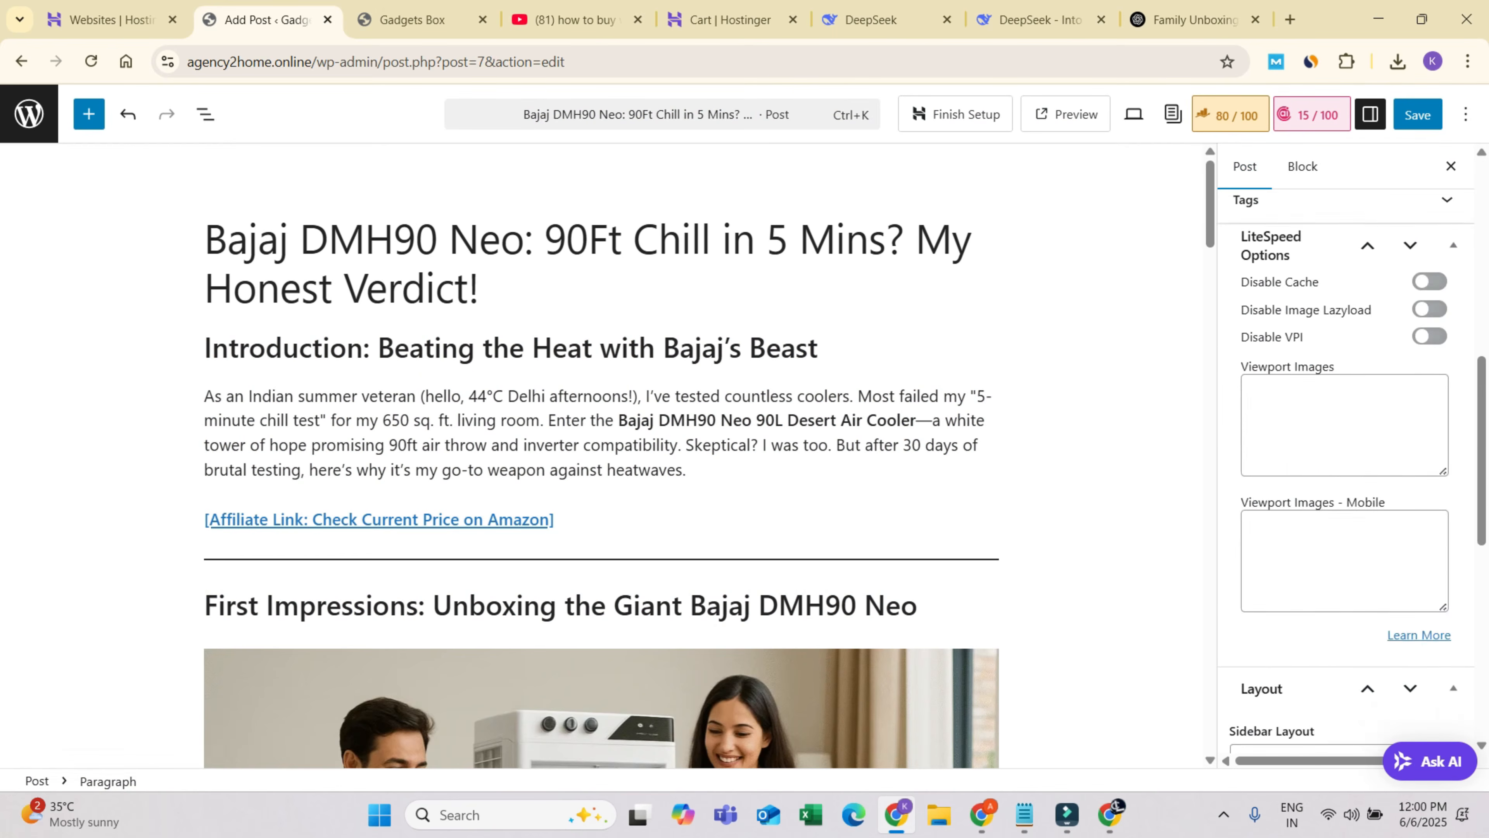
scroll(1345, 470, up, 1)
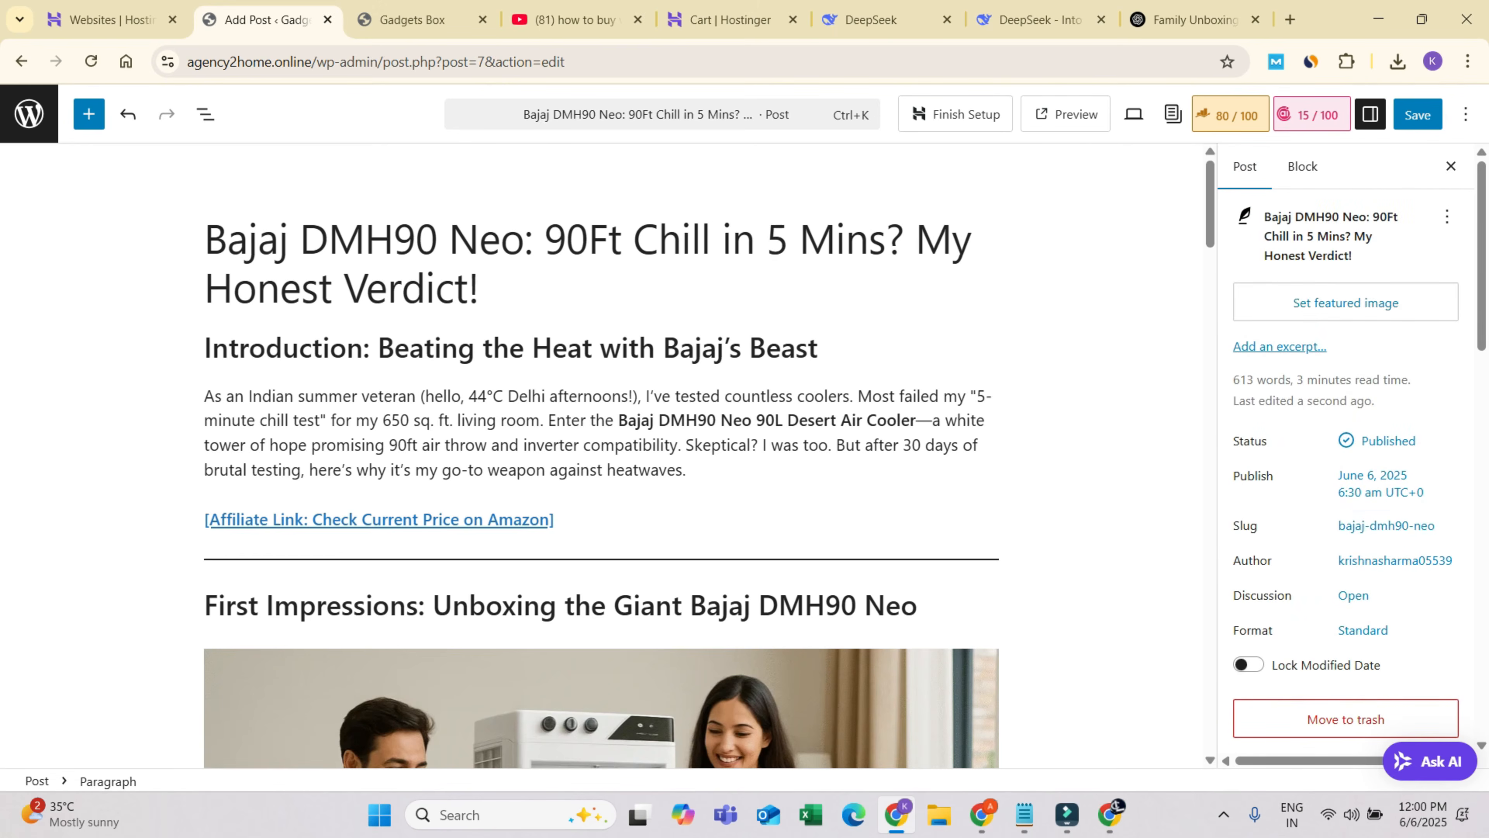
click(1345, 302)
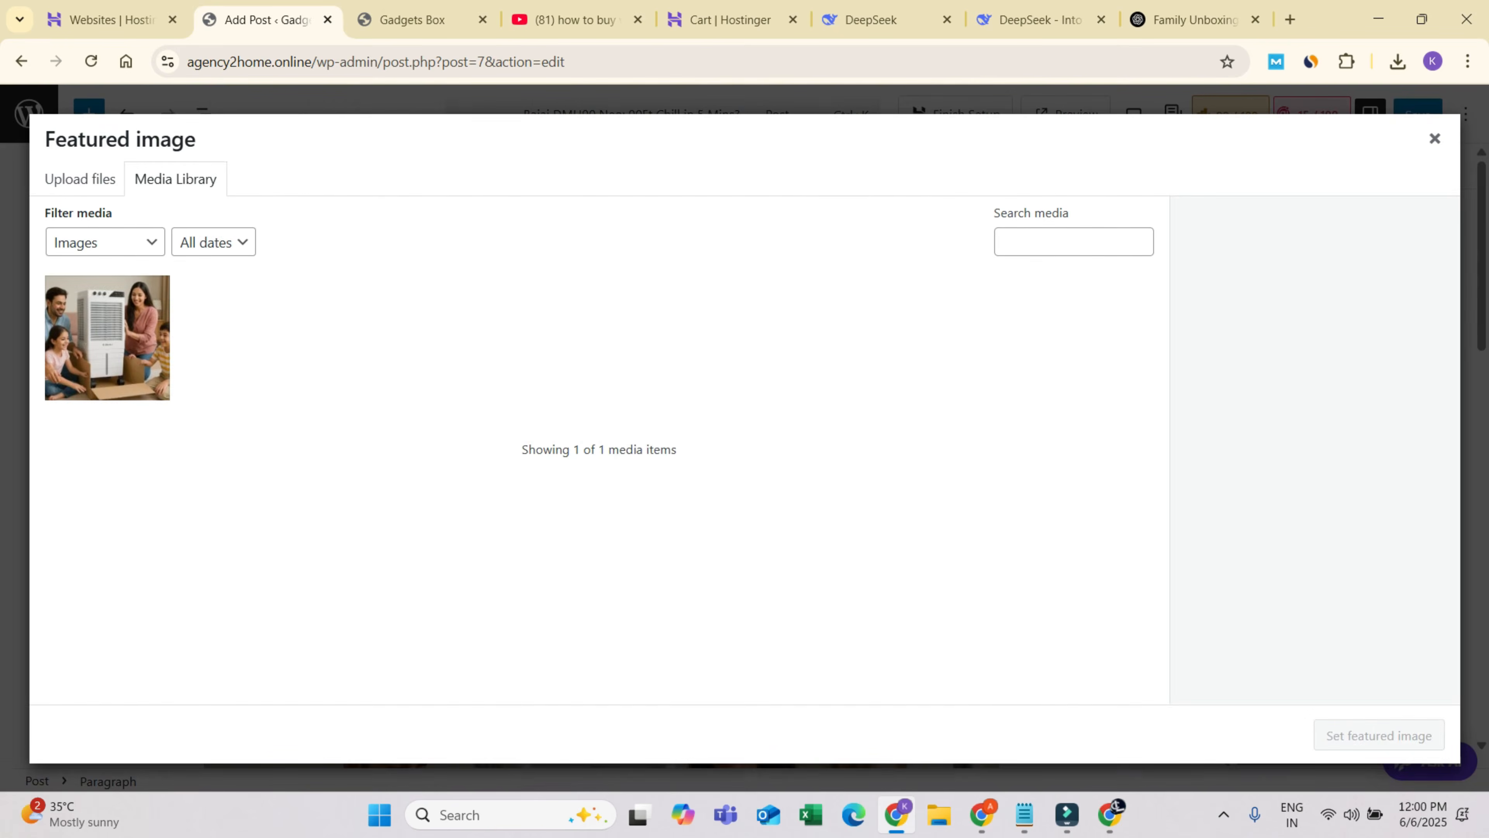
click(107, 338)
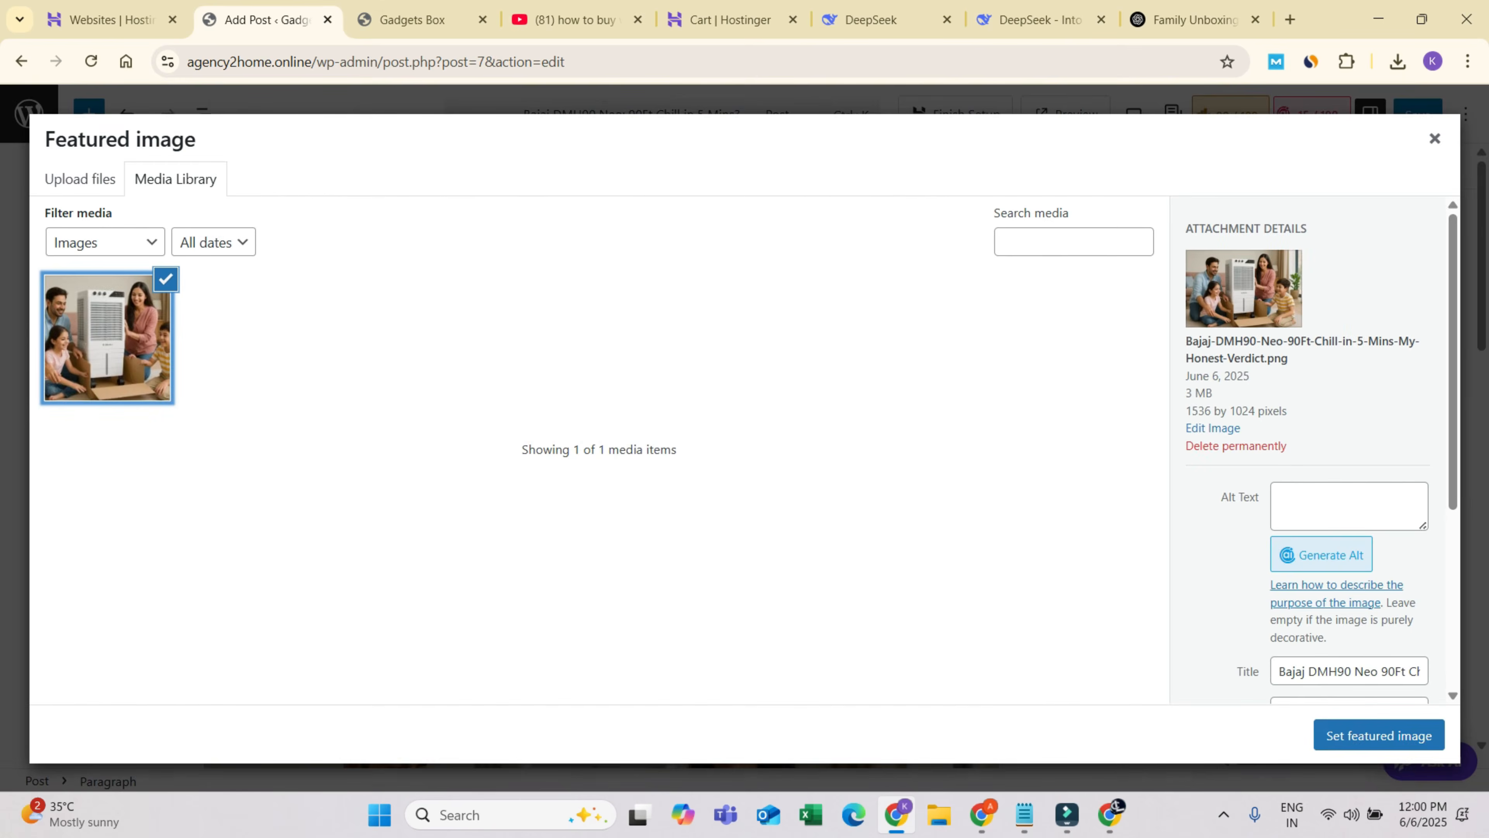
click(1349, 506)
key(ctrl+v)
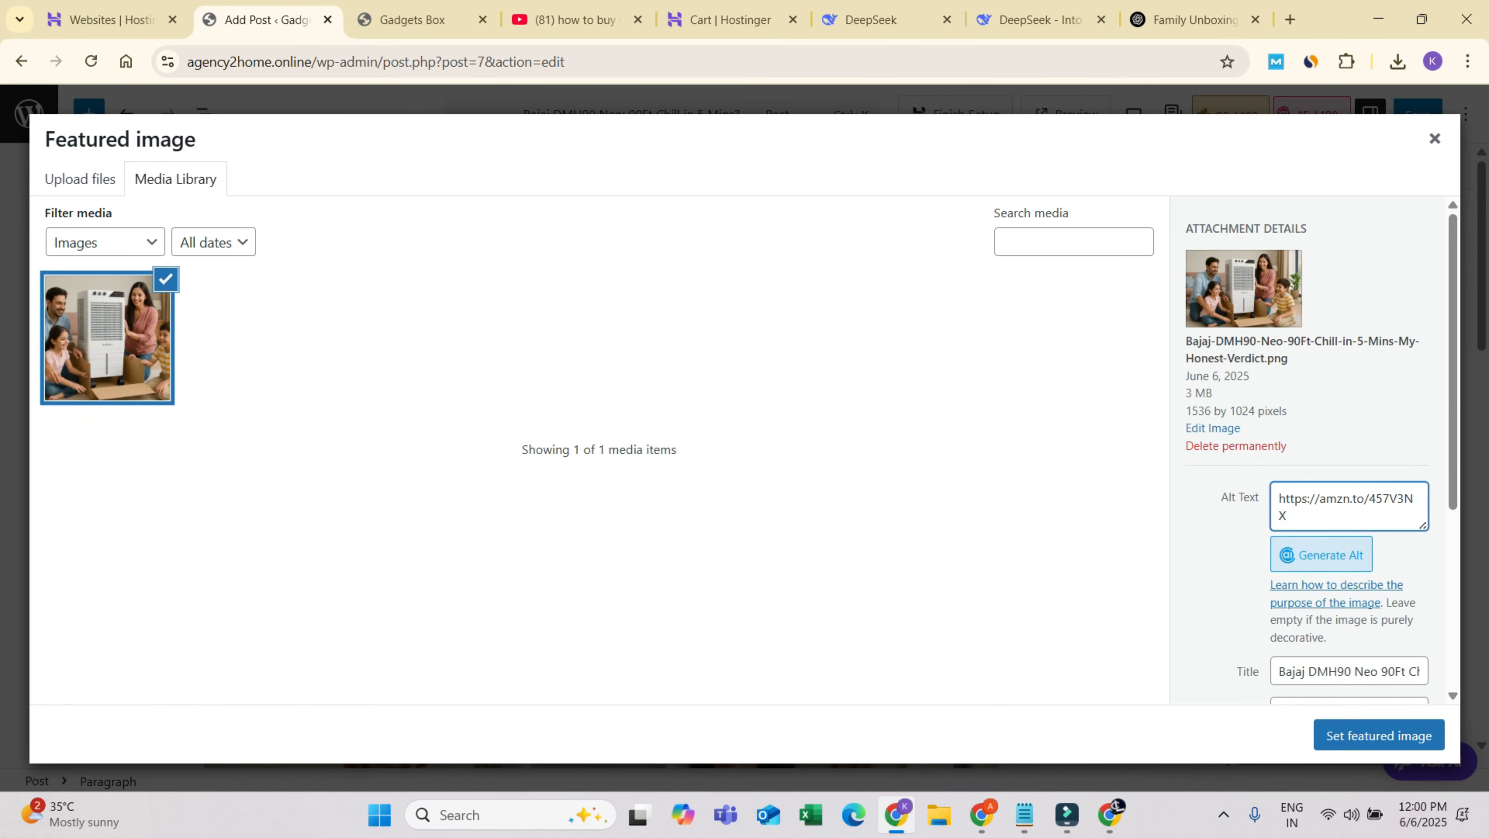
key(ctrl+a)
key(BackSpace)
- Give the selected image the alt text "Bajaj DMH90 Neo" copied from its title, set it as the featured image and save the post
drag(1379, 672, 1278, 671)
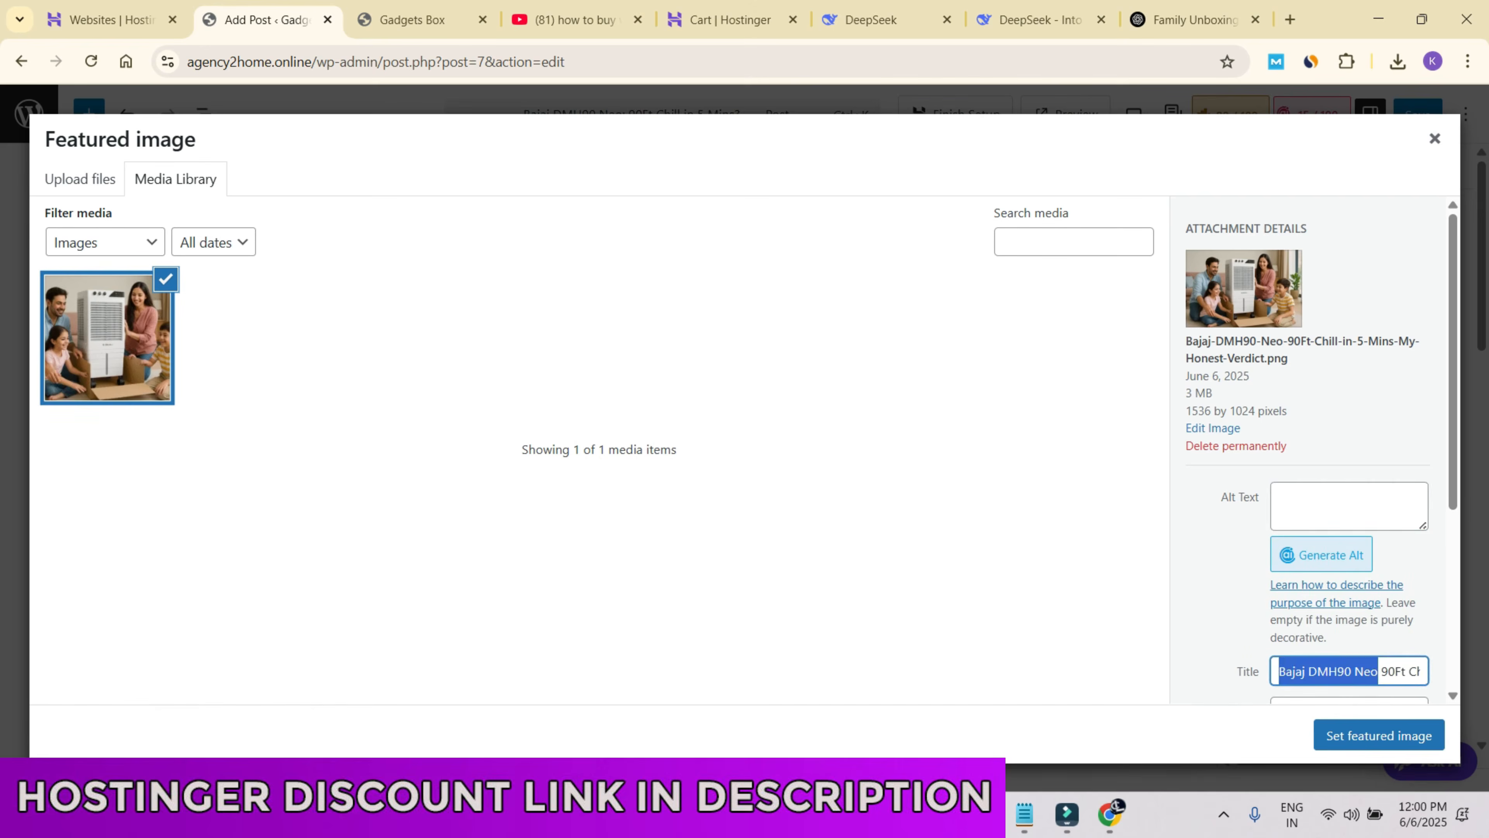
key(ctrl+c)
click(1348, 506)
key(ctrl+v)
click(1379, 735)
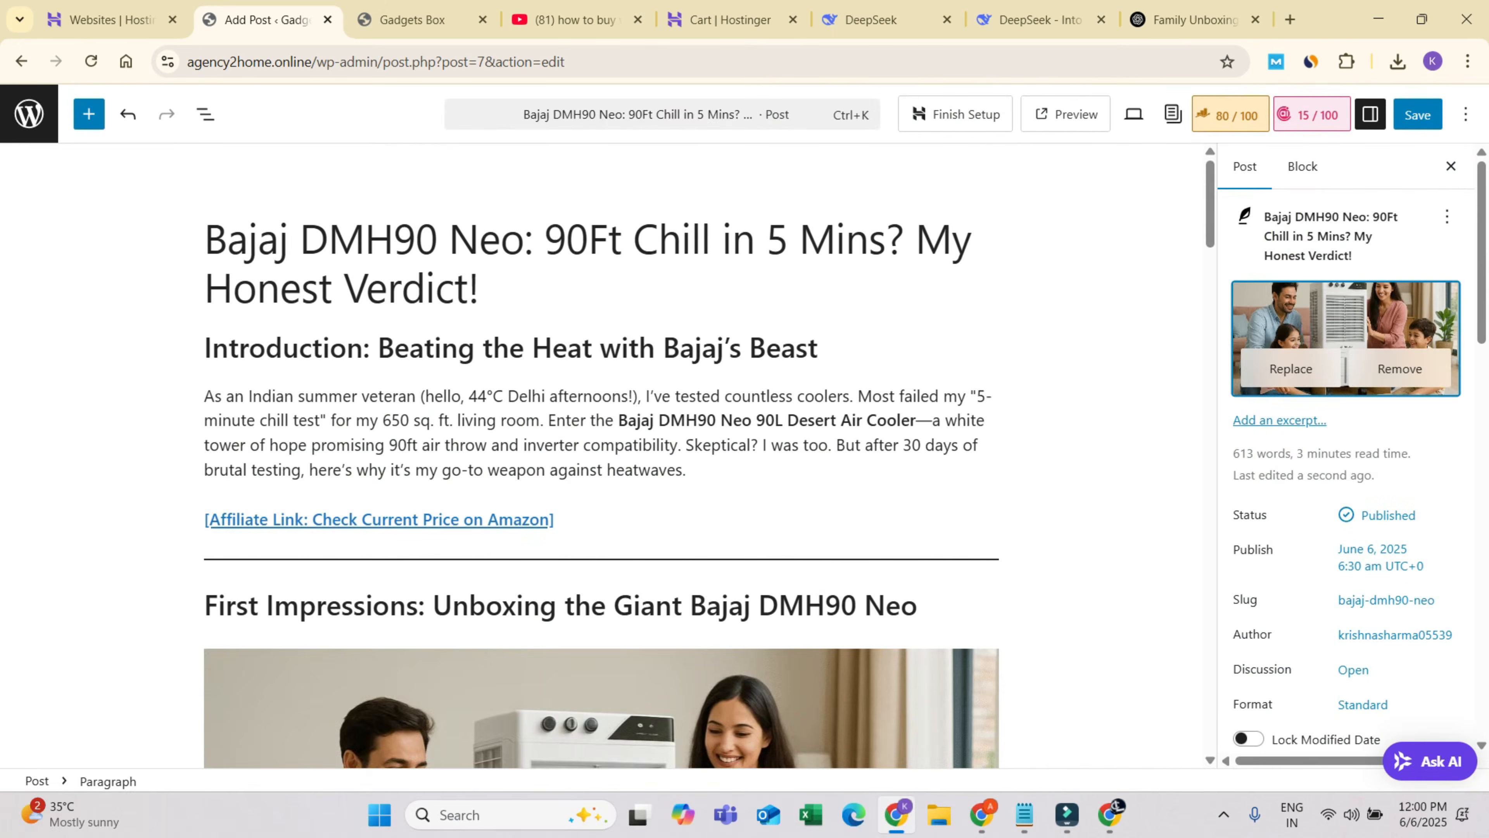
click(1418, 114)
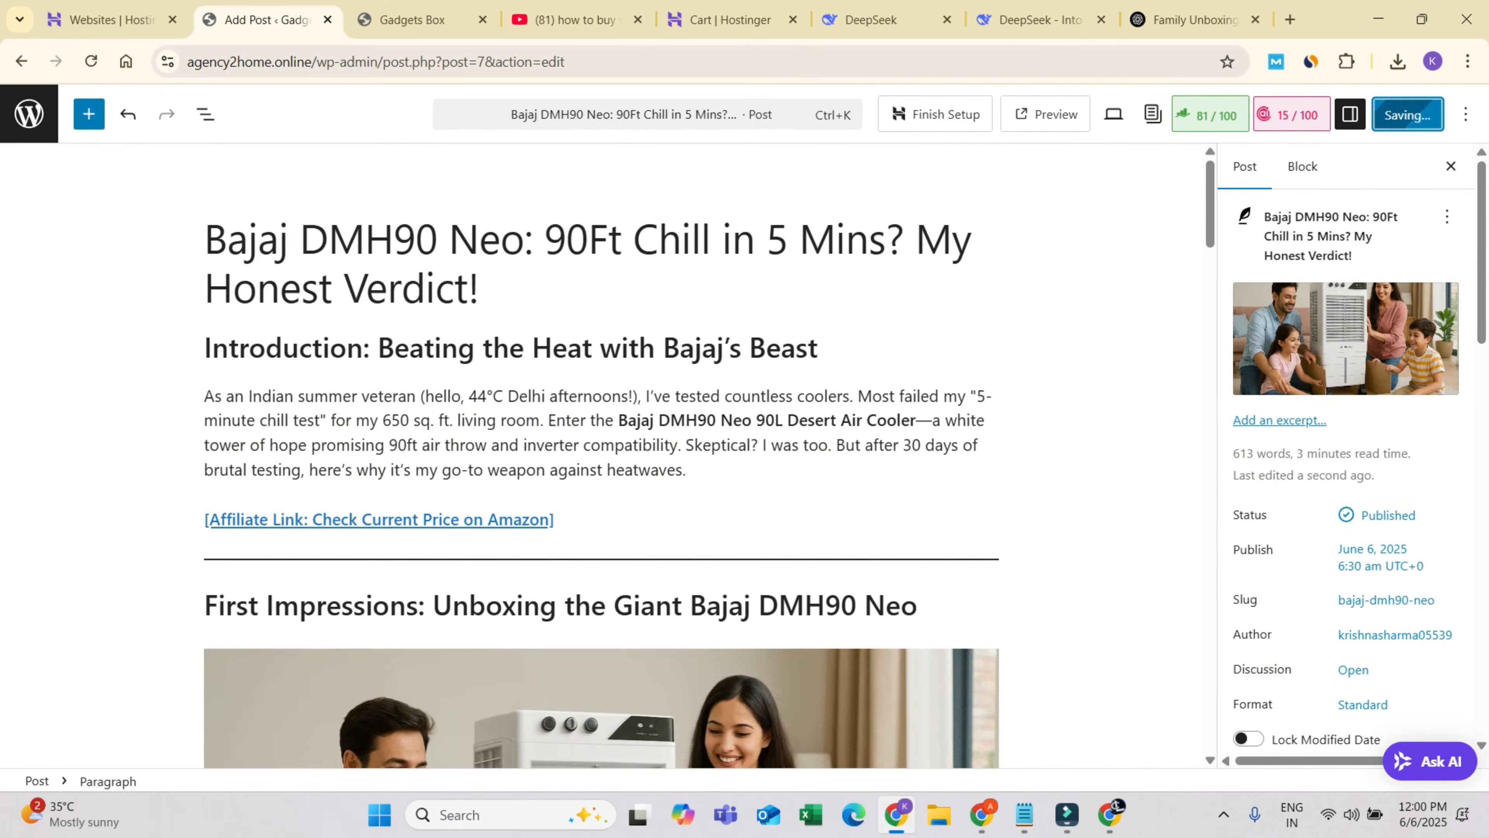
- Reload the Gadgets Box home page and check how the new review and its featured image are listed
click(411, 20)
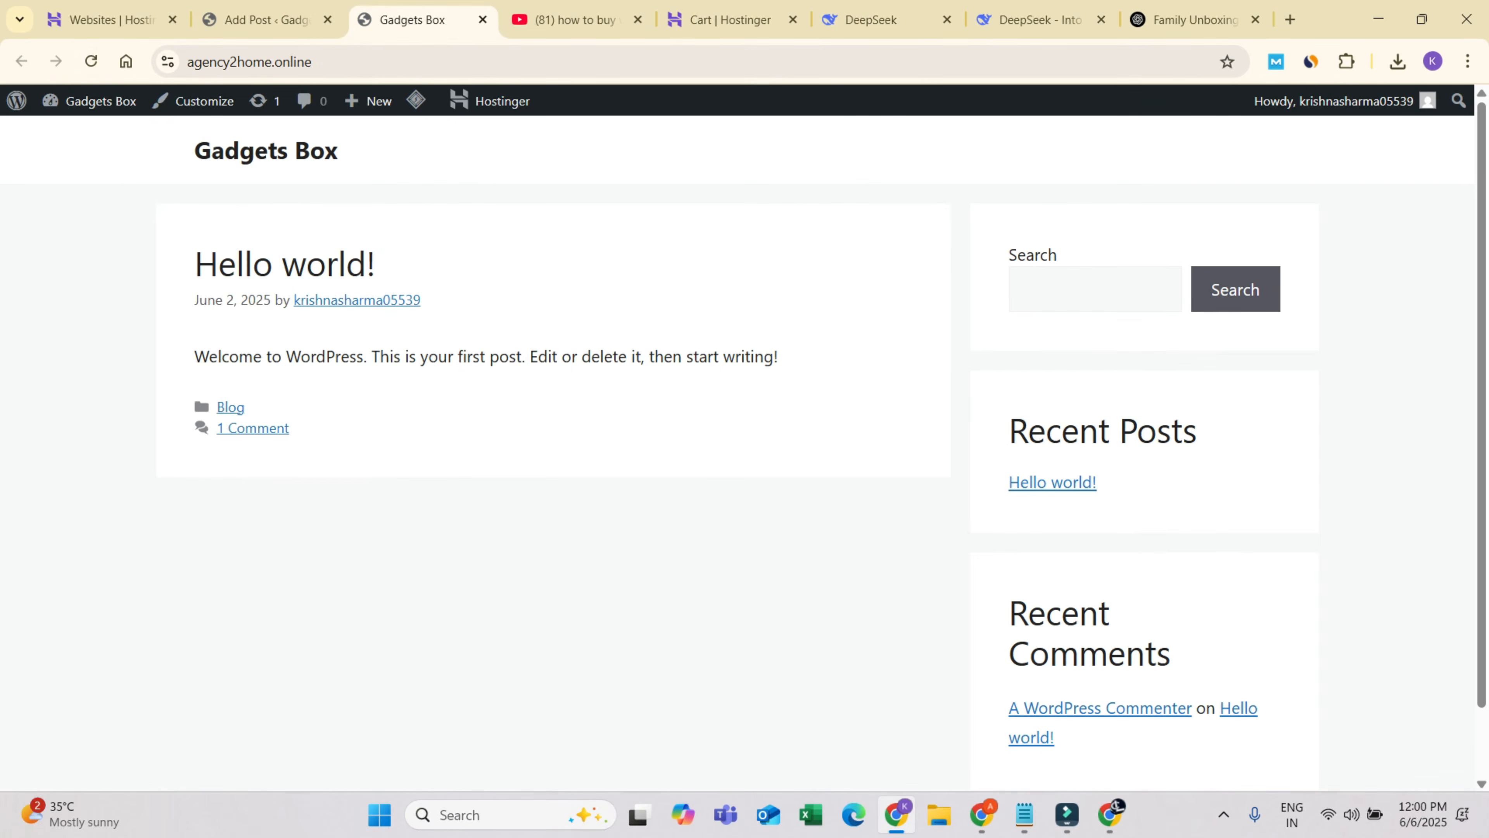
click(91, 61)
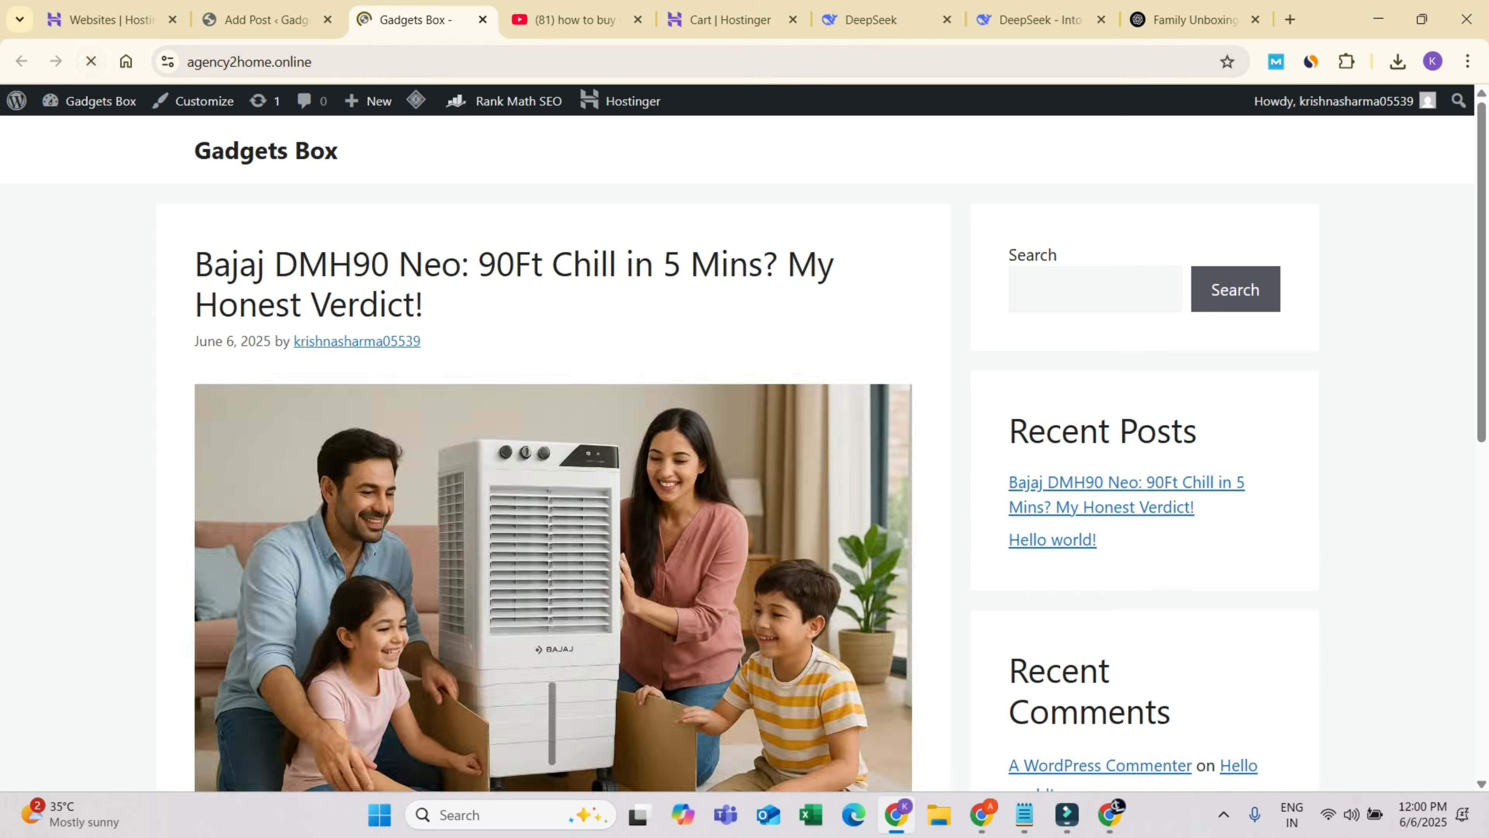
scroll(744, 452, down, 2)
scroll(745, 452, down, 6)
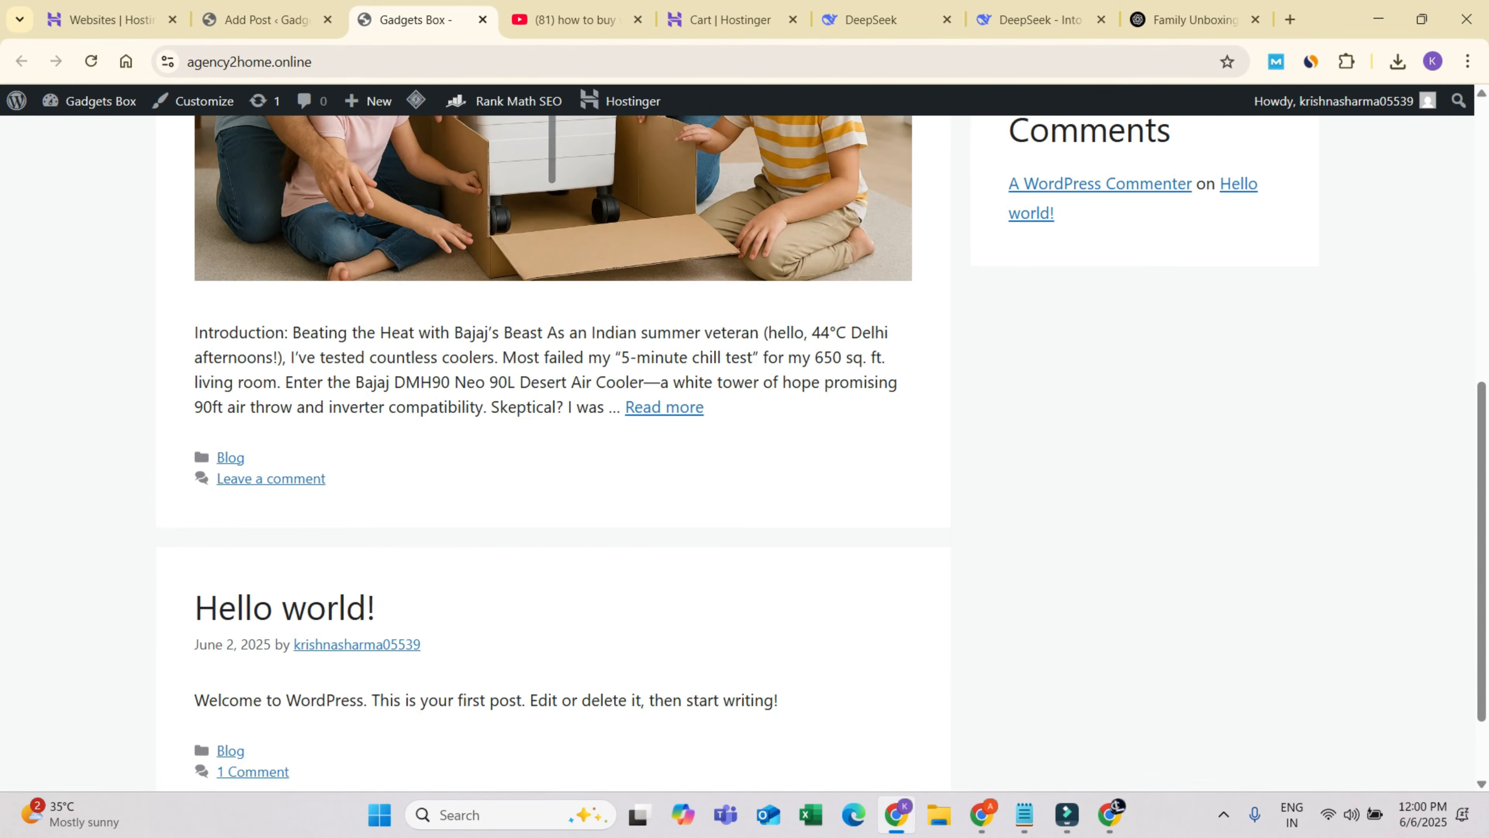
scroll(744, 452, down, 2)
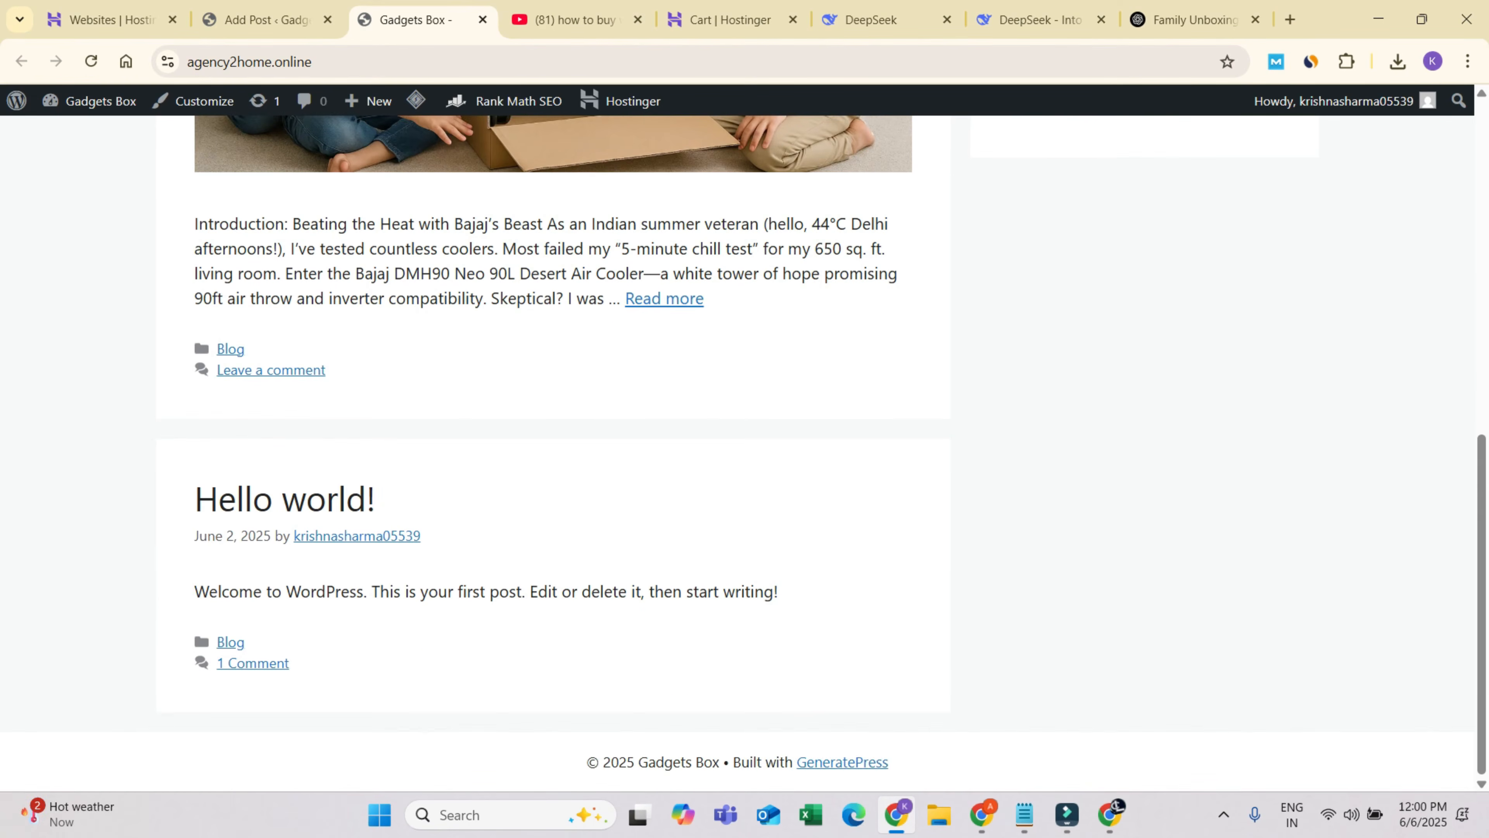
scroll(745, 451, up, 8)
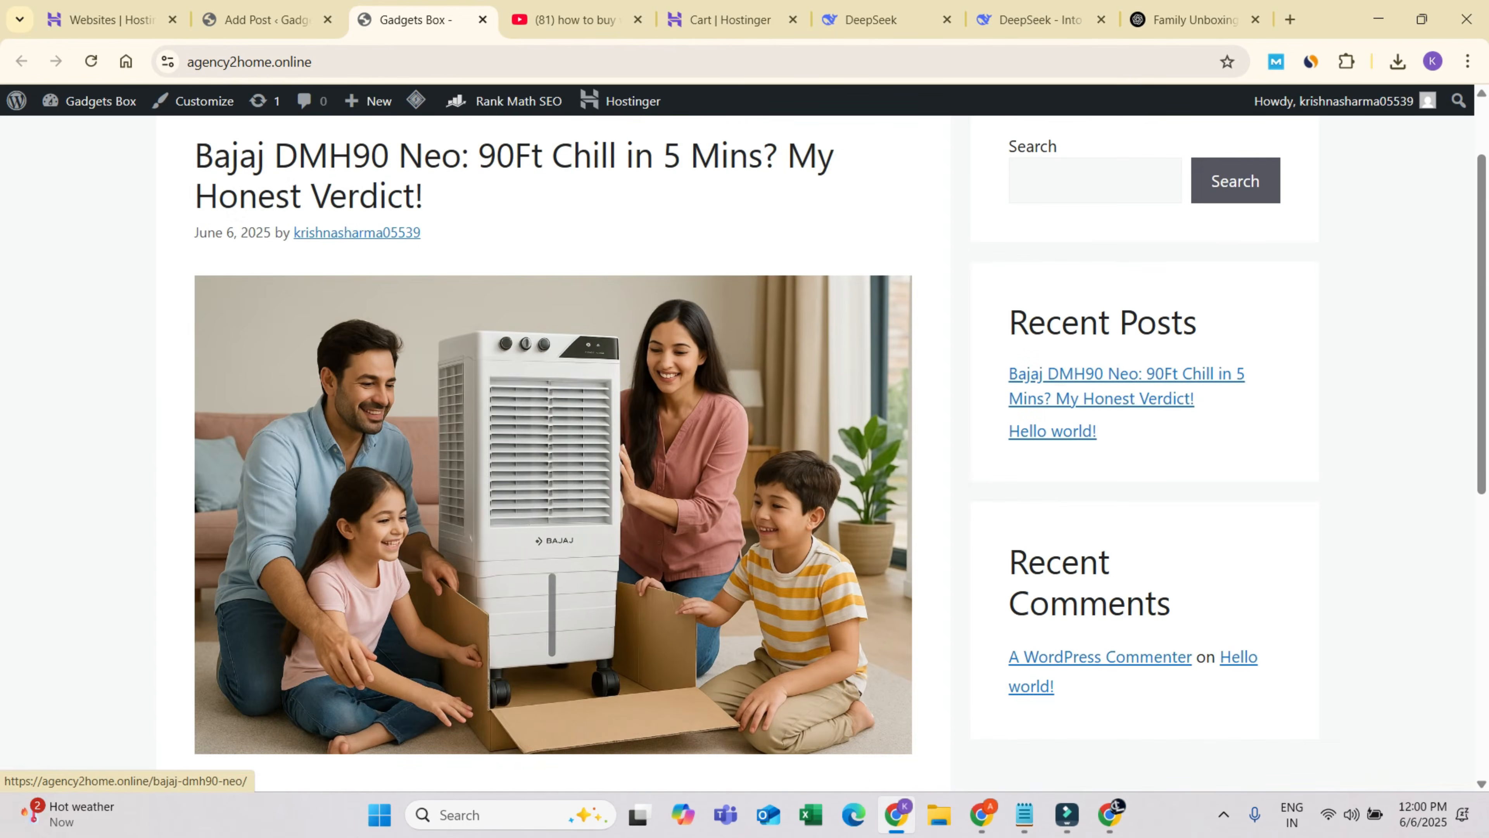
- Open the published Bajaj DMH90 Neo review and check its introduction, Amazon affiliate link and unboxing image
click(513, 160)
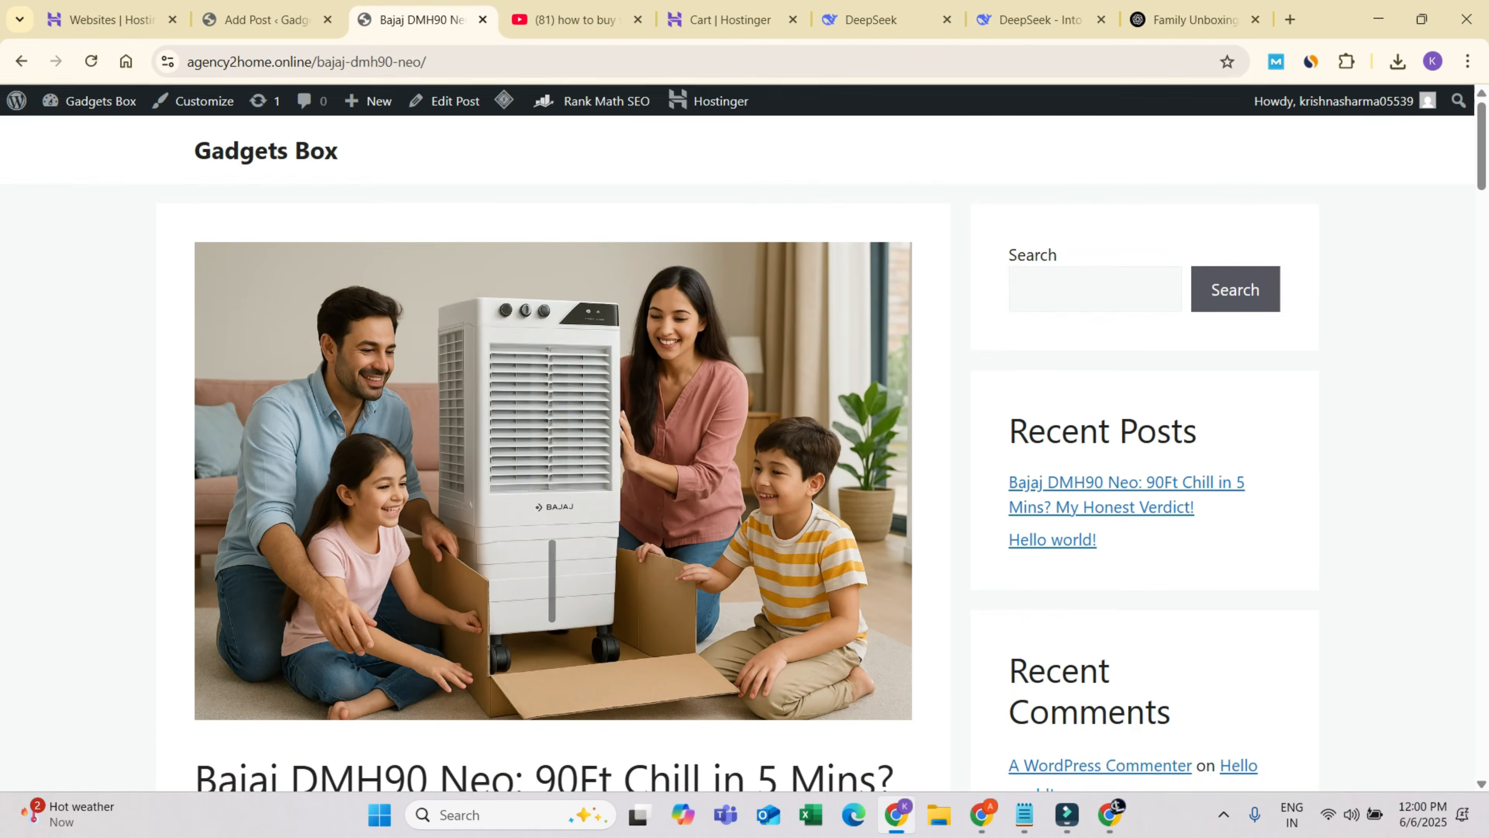
scroll(551, 452, down, 4)
scroll(551, 452, down, 5)
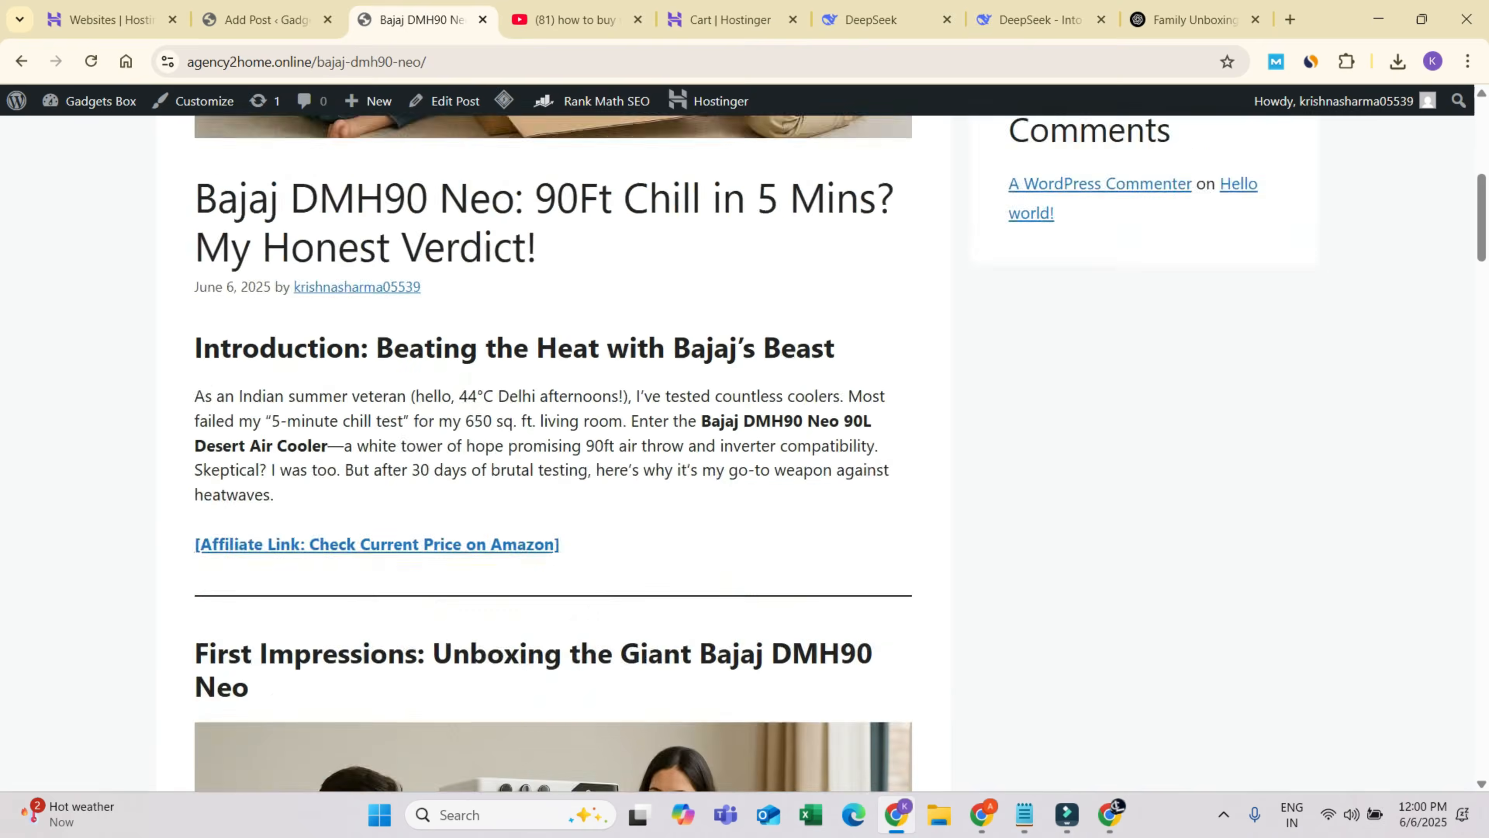
scroll(551, 452, down, 1)
drag(277, 251, 872, 325)
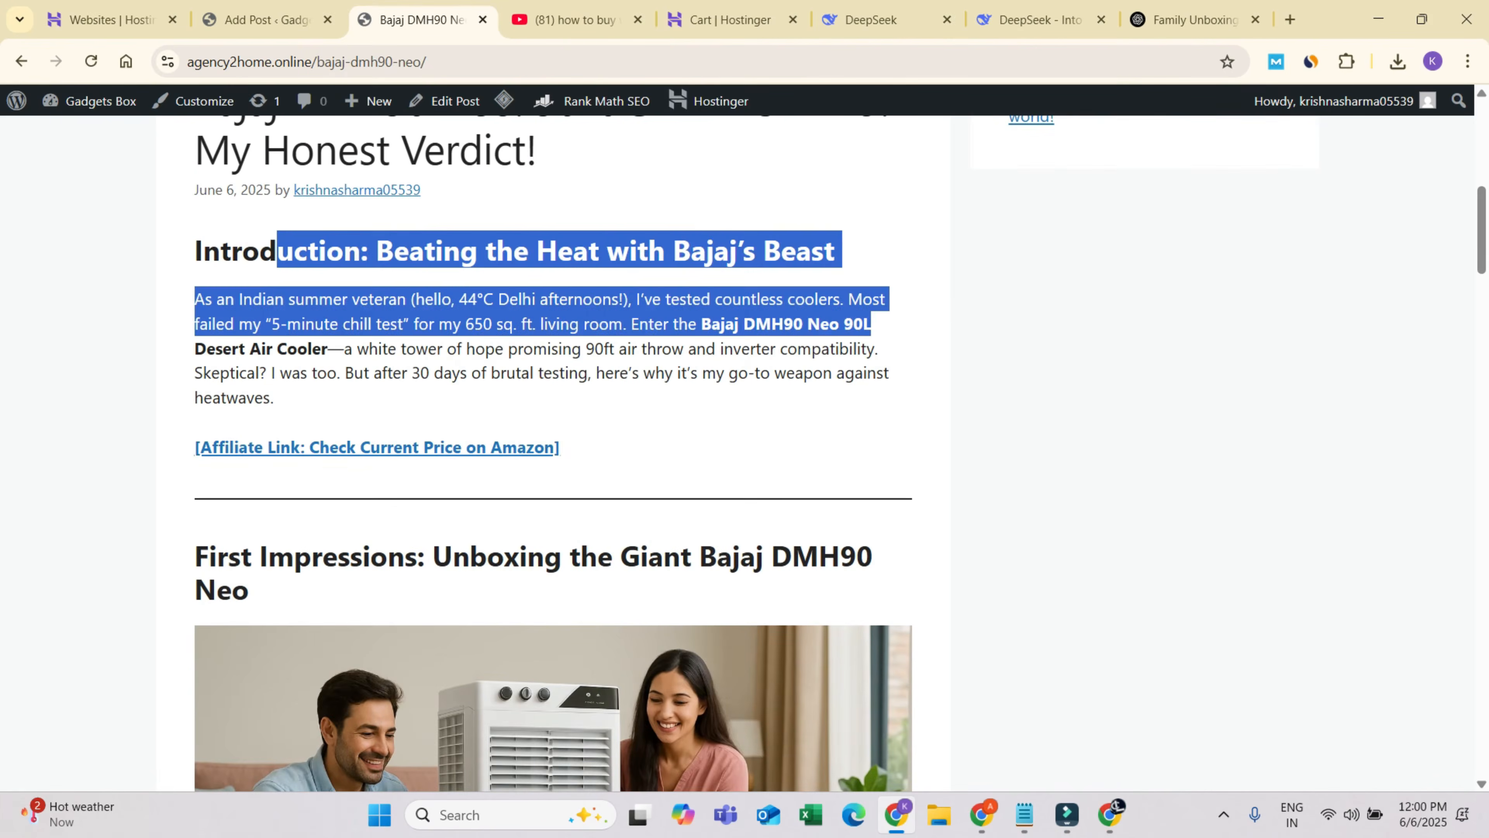
click(645, 422)
drag(562, 448, 194, 447)
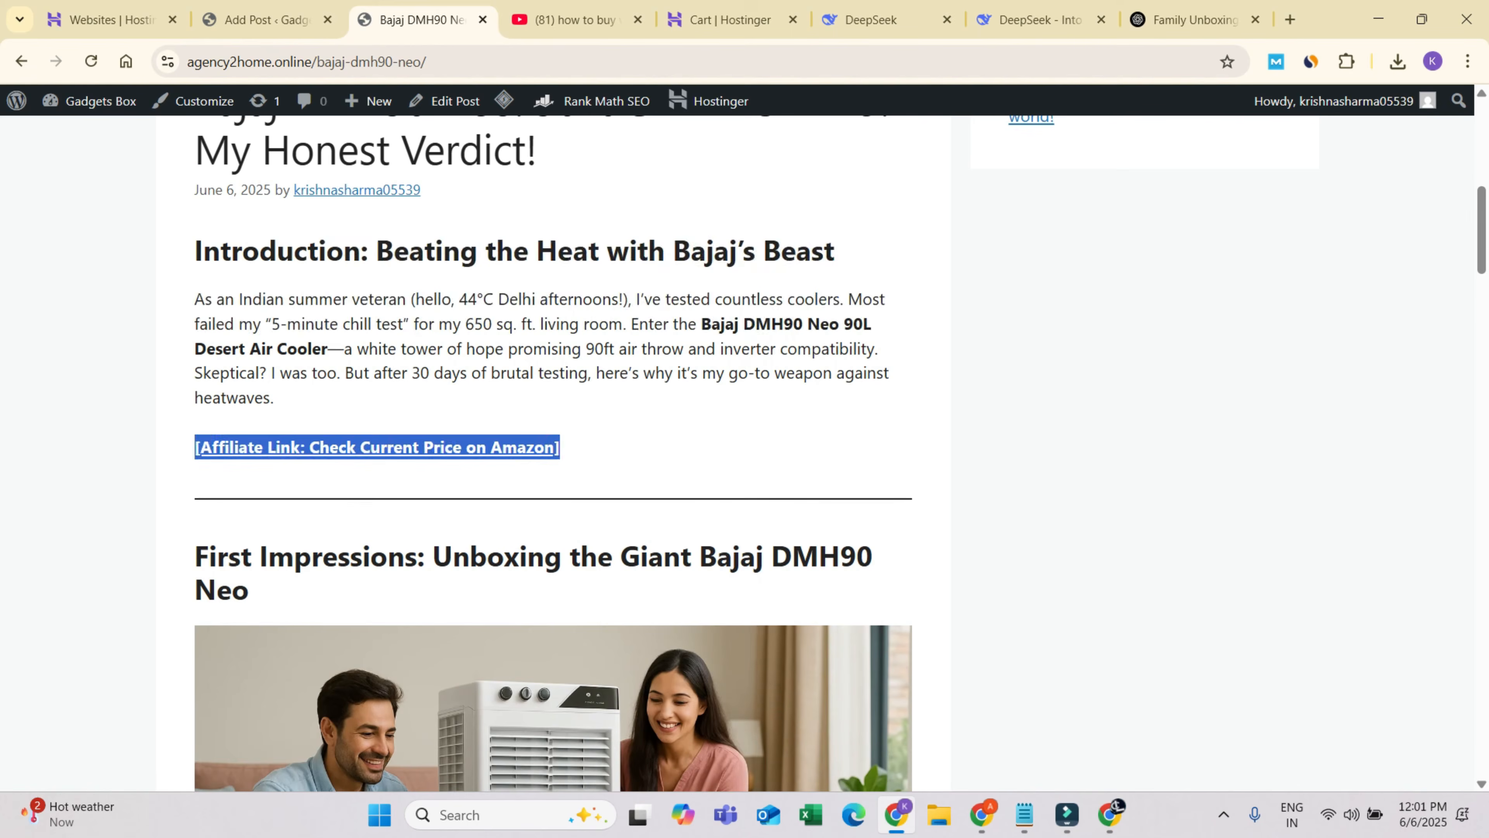
scroll(551, 452, down, 6)
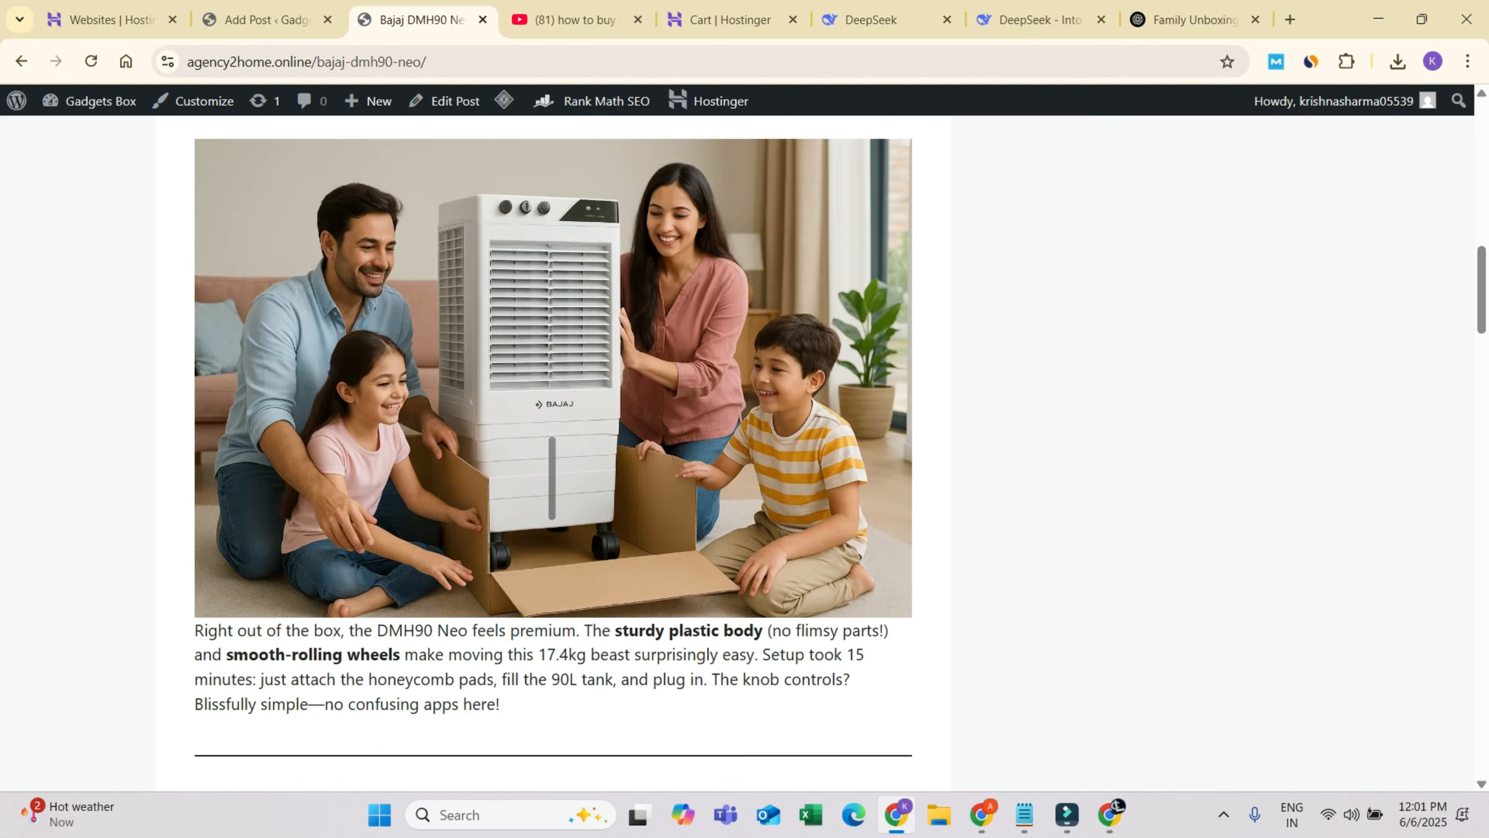
- Look through the rest of the live review, from the Performance section's image prompt down to the FAQ
scroll(551, 452, down, 15)
scroll(551, 452, up, 2)
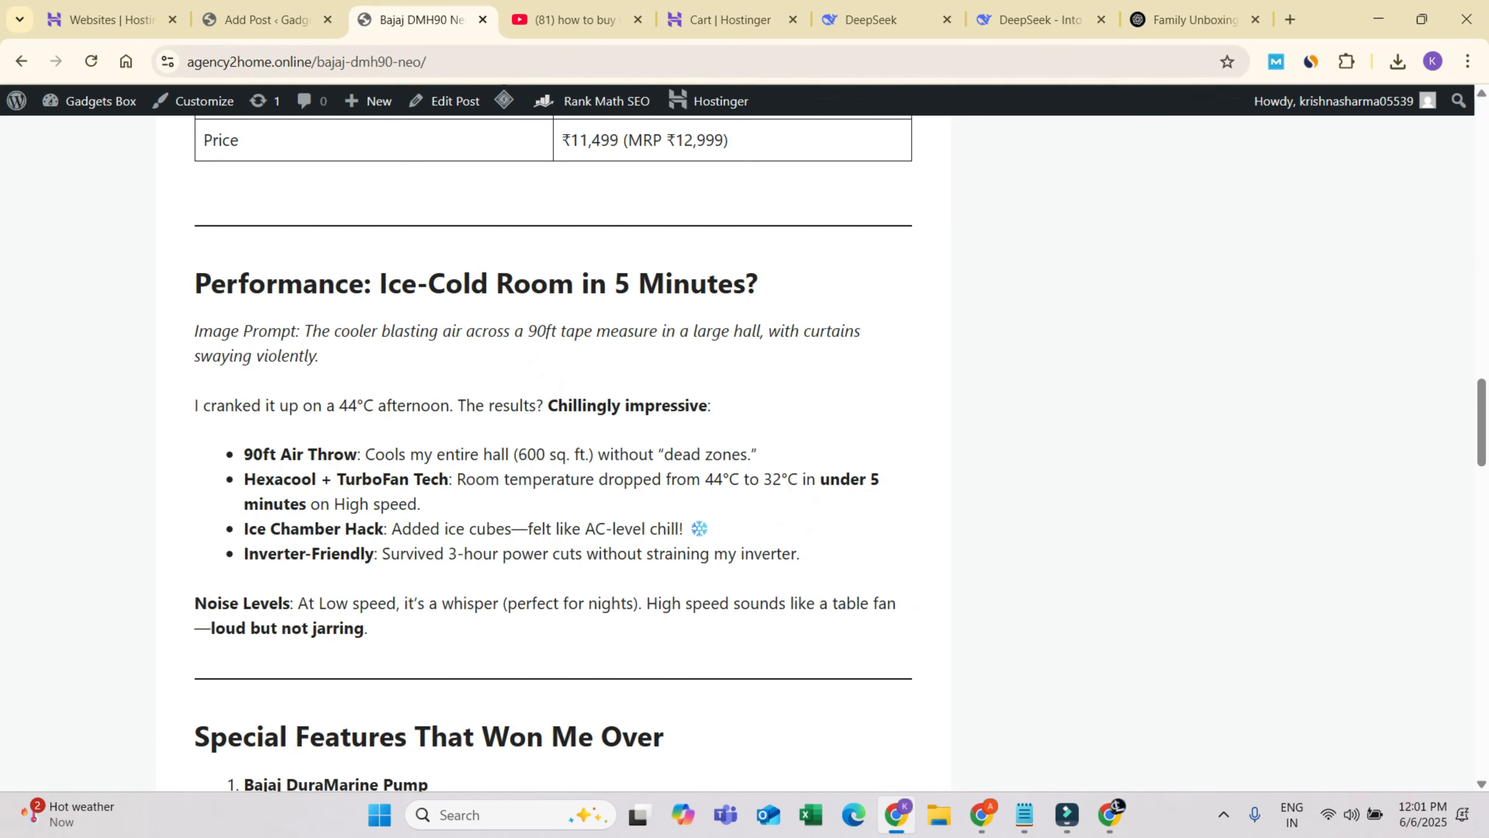
drag(195, 333, 374, 407)
click(557, 384)
scroll(551, 451, down, 14)
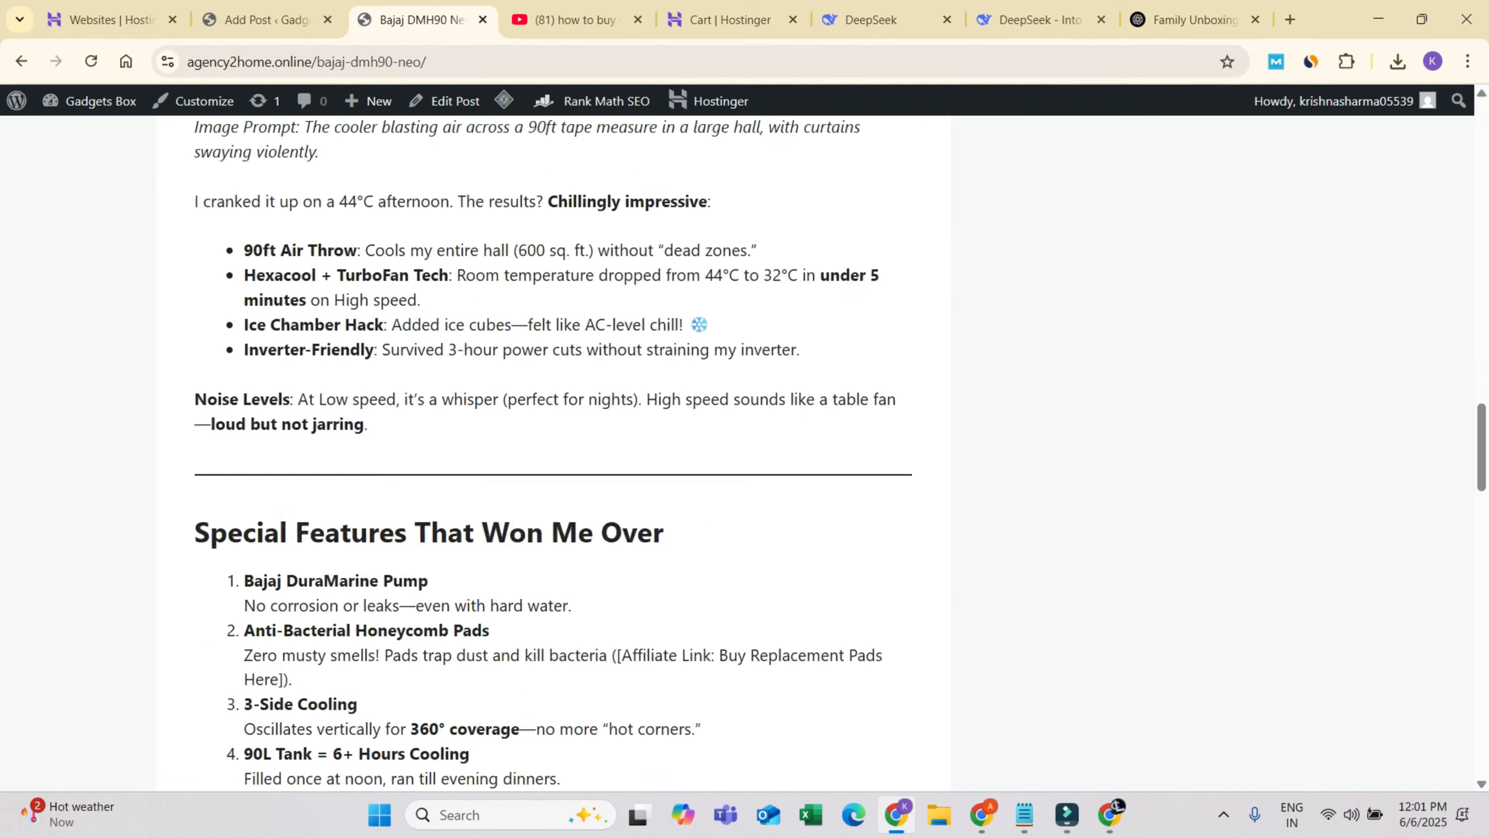
scroll(551, 452, down, 10)
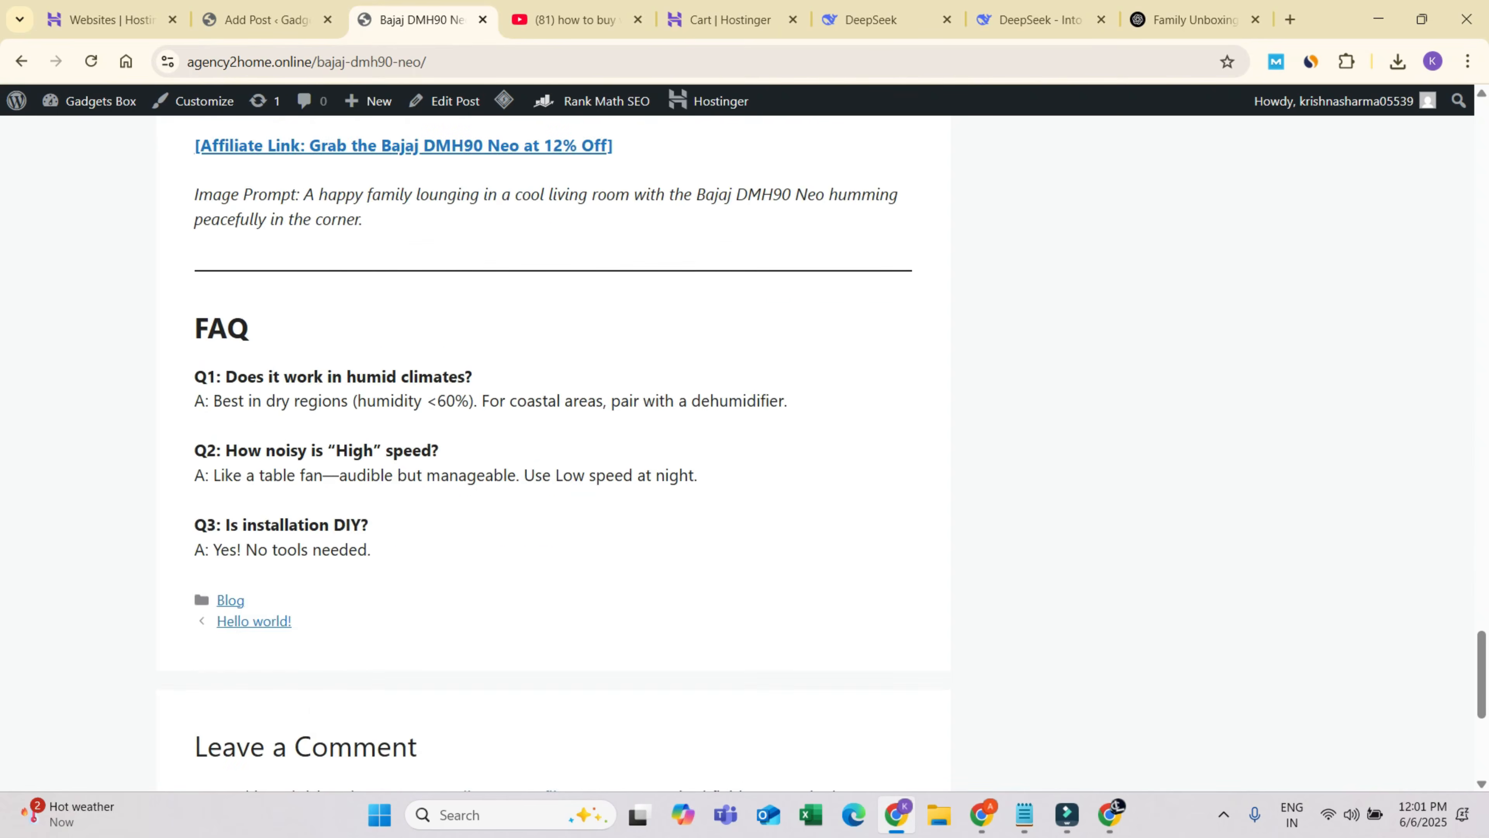
scroll(551, 452, up, 8)
- Back in the post editor, delete the separator line above the "First Impressions: Unboxing the Giant Bajaj DMH90 Neo" heading
click(267, 20)
scroll(601, 455, down, 3)
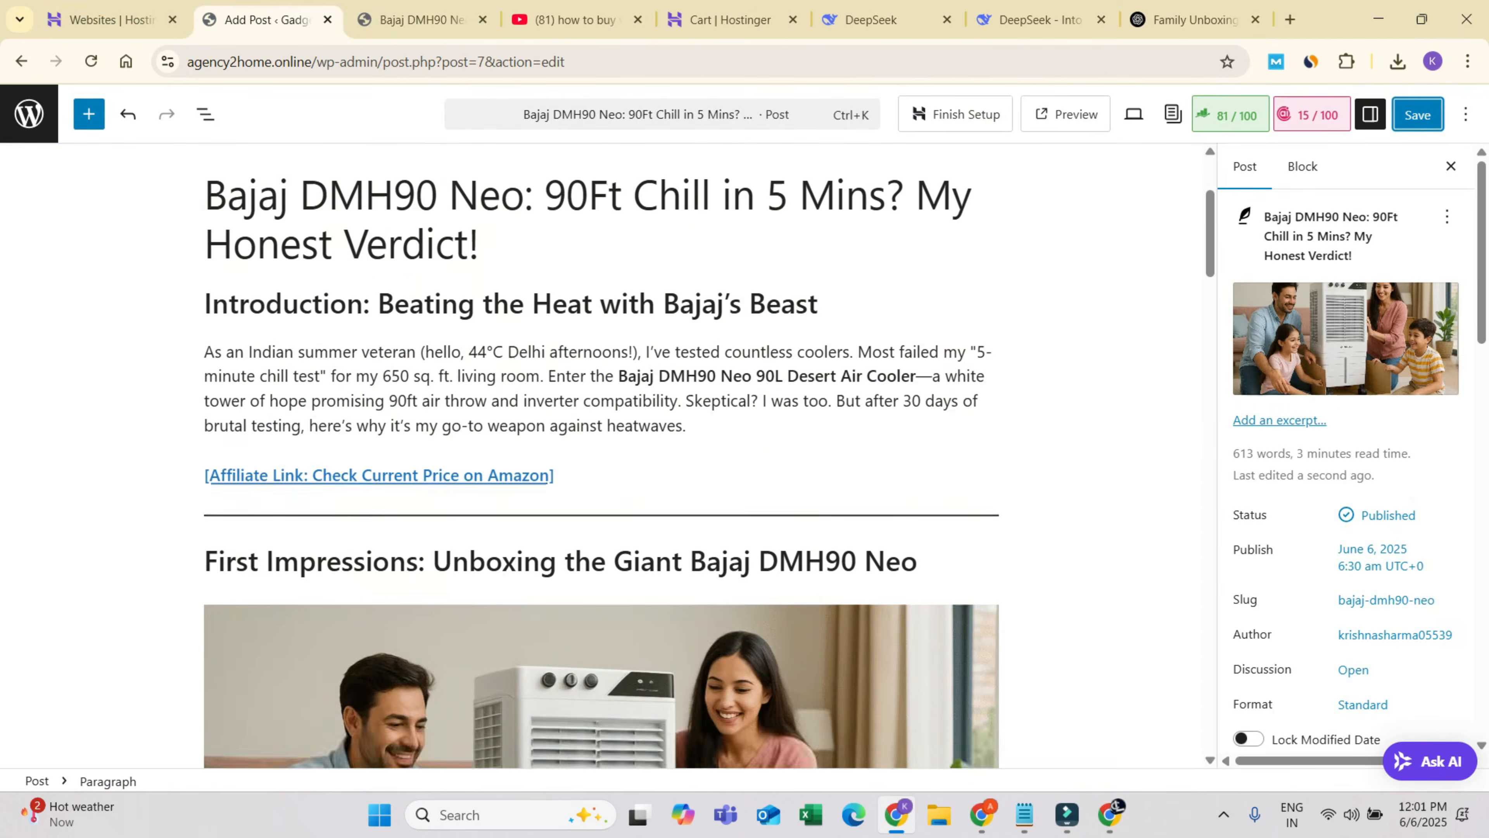
click(974, 440)
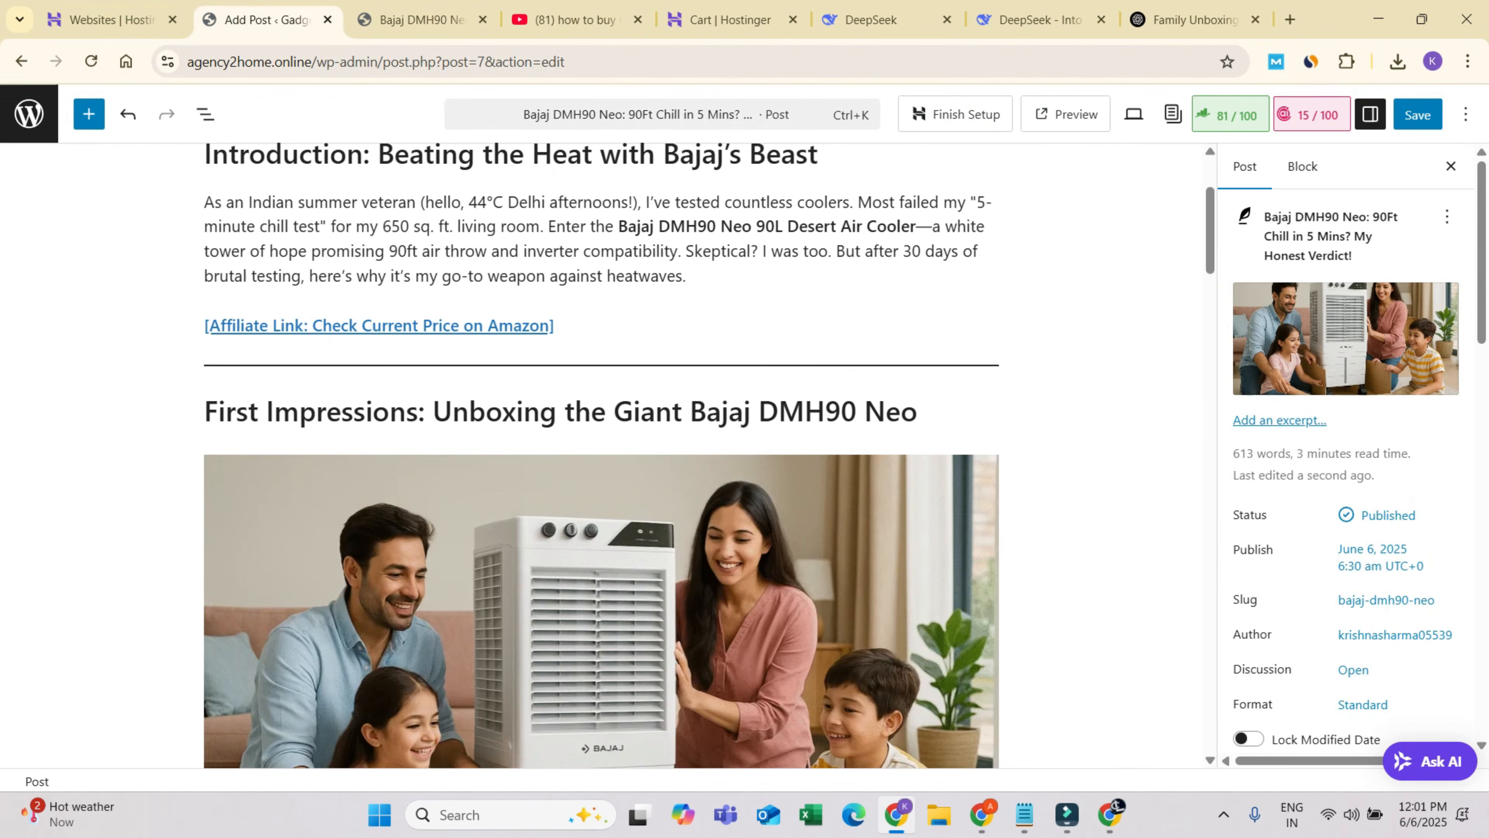
click(938, 413)
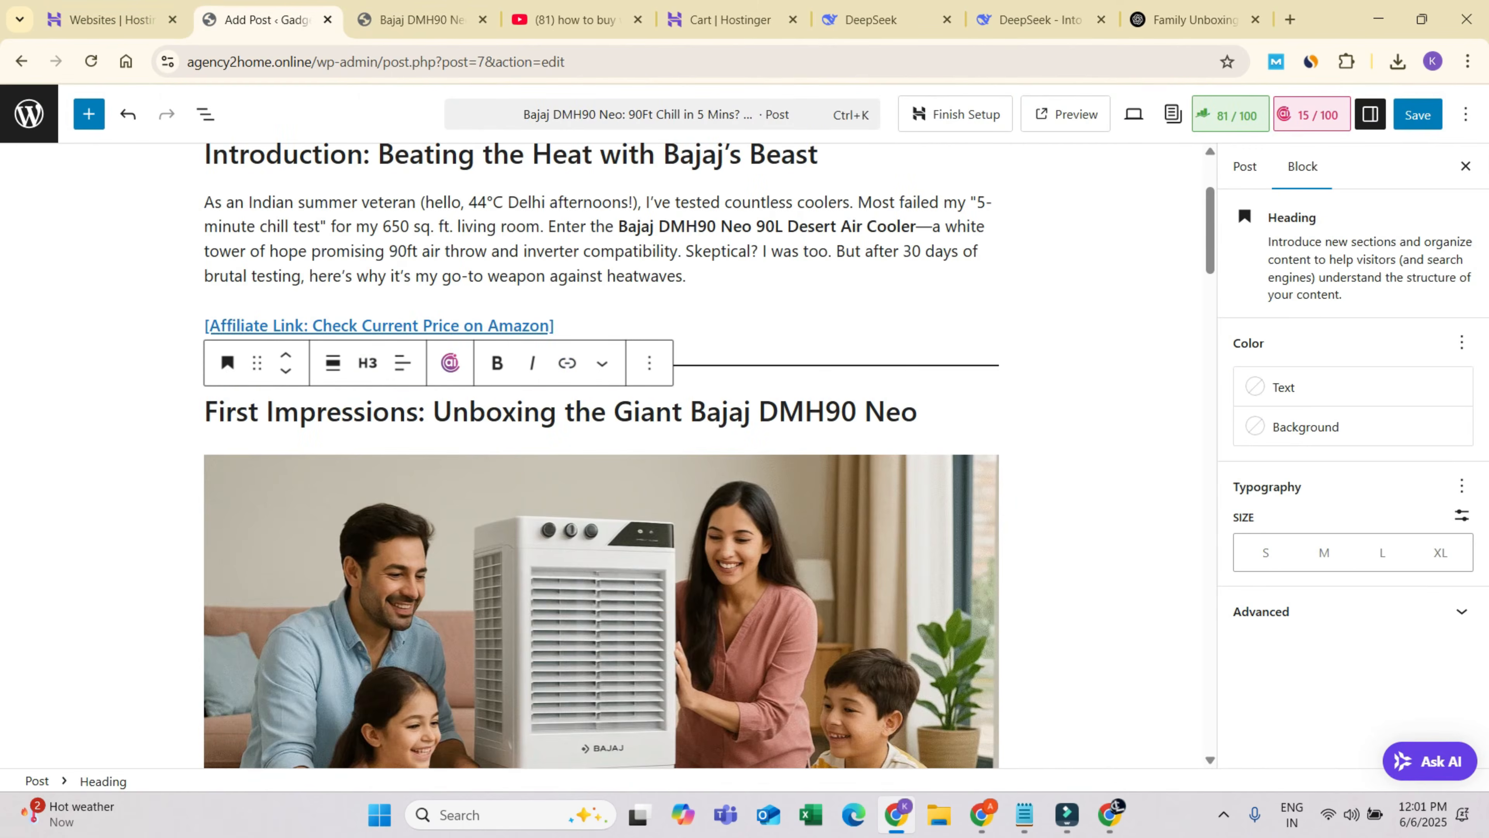
click(1073, 411)
click(207, 412)
key(BackSpace)
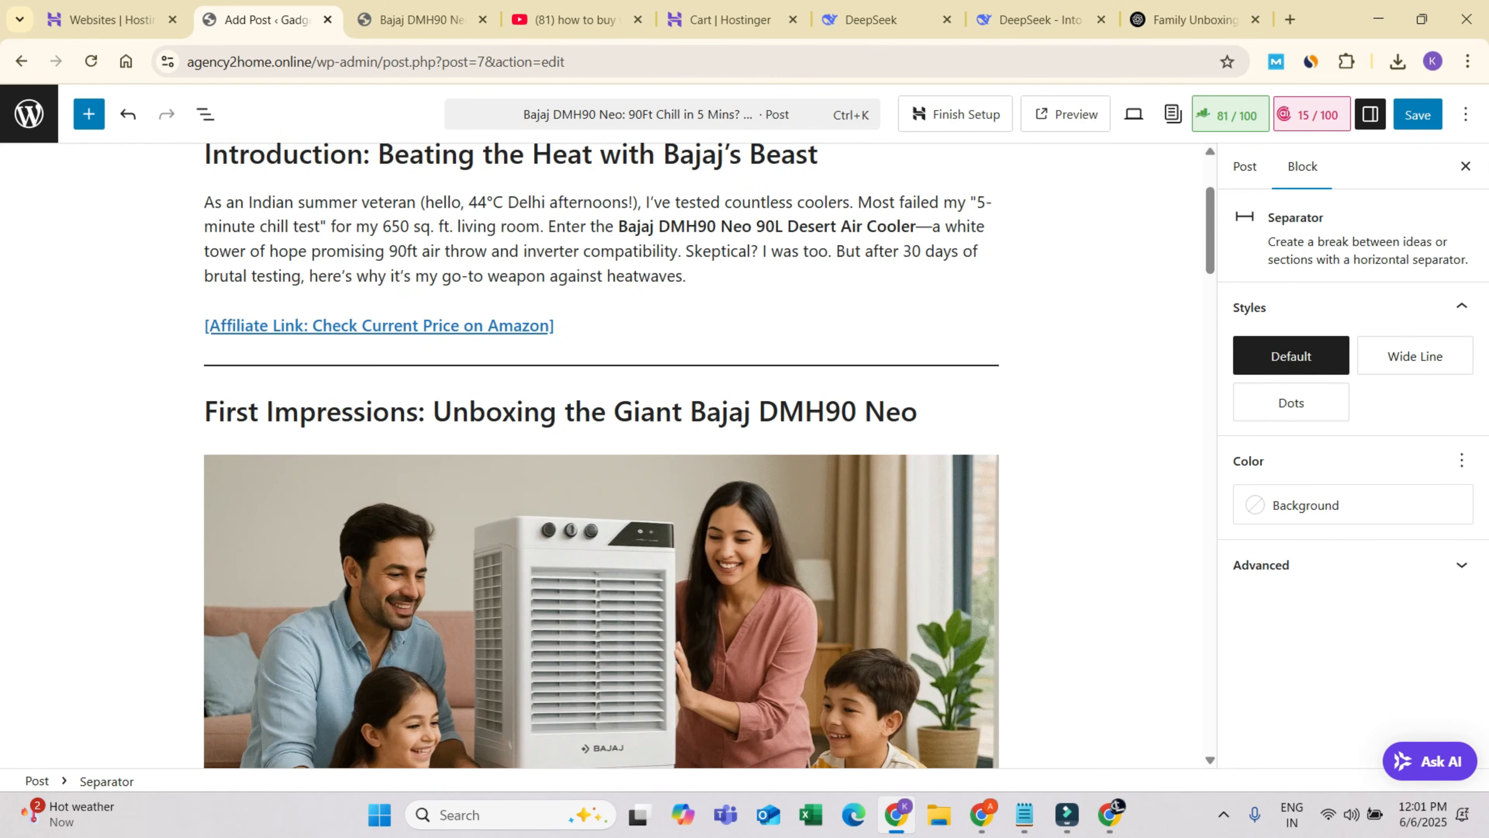
key(BackSpace)
- Delete the separator lines above the "Key Specifications at a Glance" and "Performance: Ice-Cold Room in 5 Minutes?" headings
scroll(601, 455, down, 7)
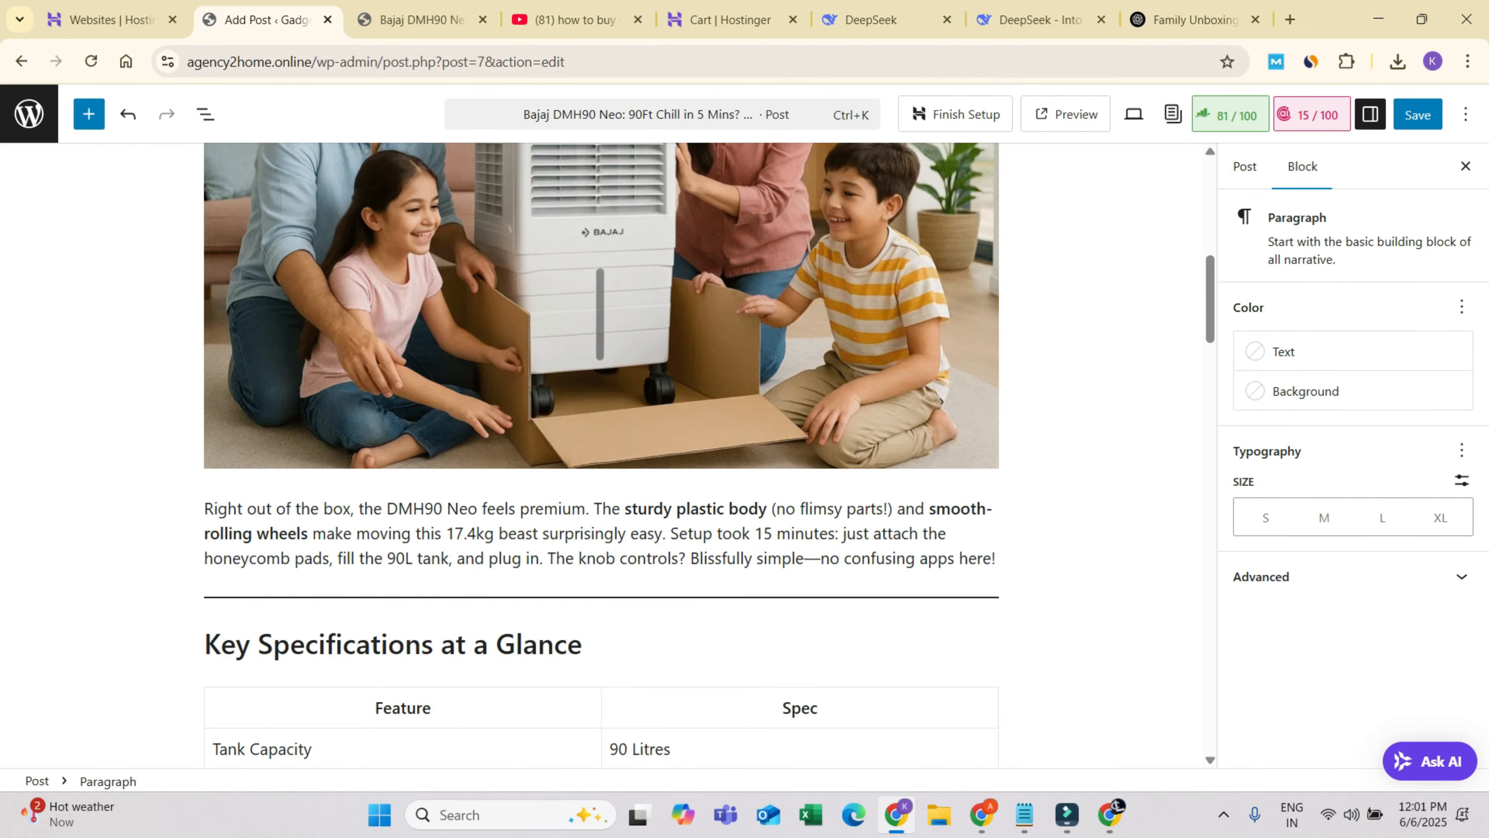
click(206, 644)
key(BackSpace)
key(BackSpace)
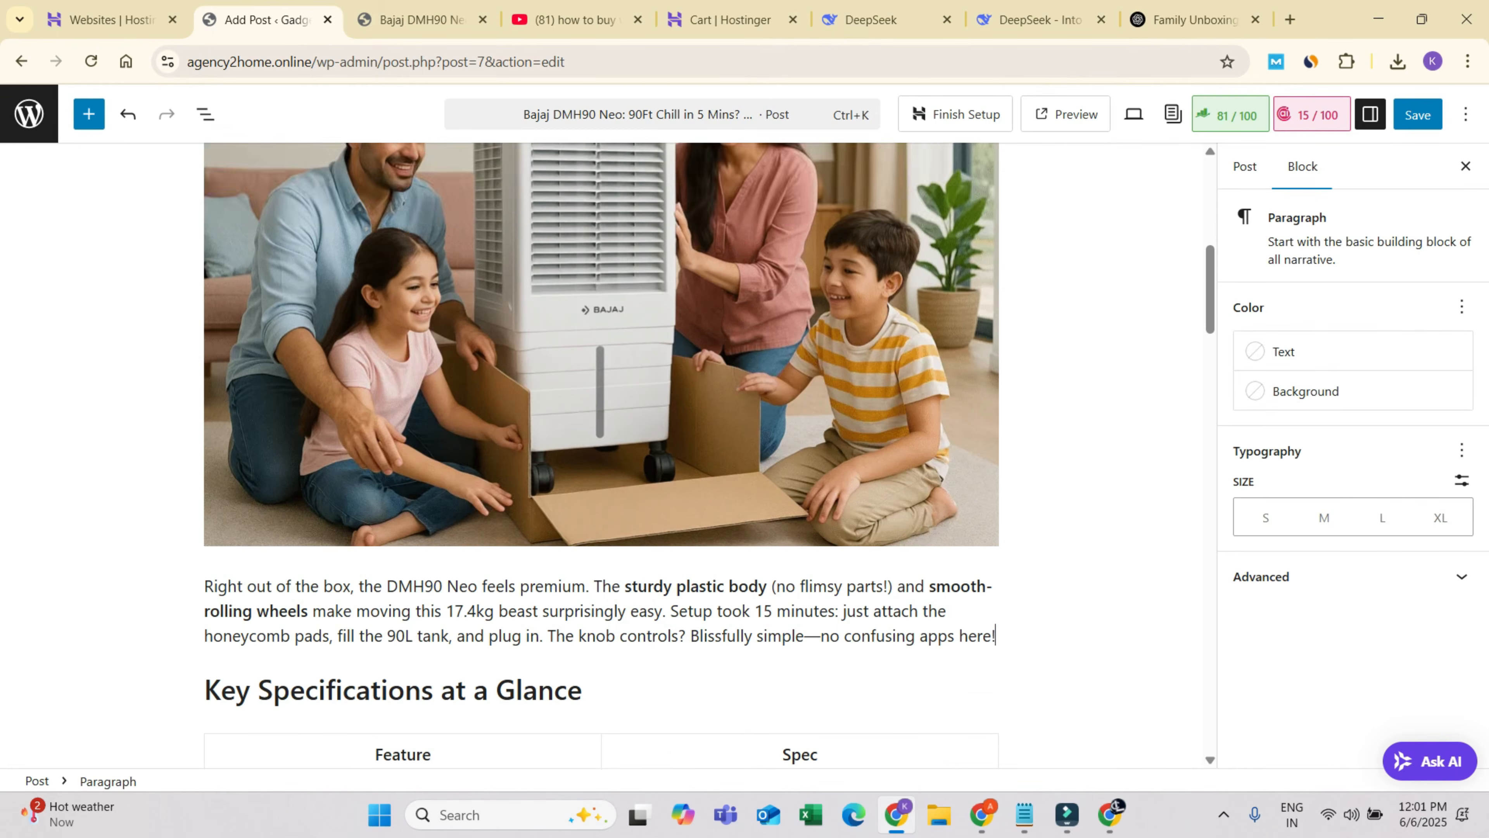
scroll(601, 456, down, 10)
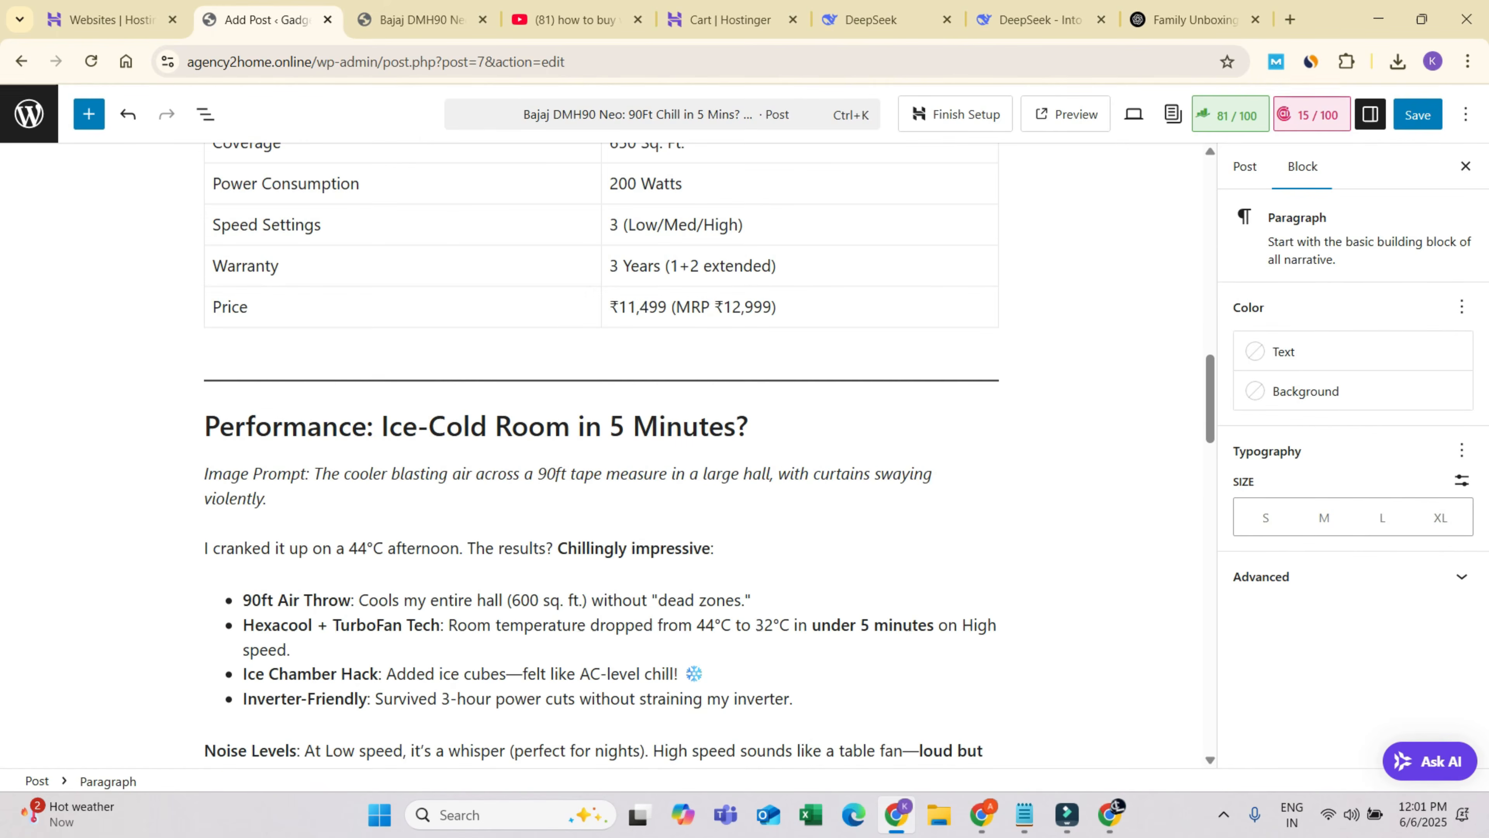
click(206, 427)
key(BackSpace)
key(BackSpace)
- Delete the separator lines above the "Special Features That Won Me Over" and "Real Talk: Pros vs. Cons" headings
scroll(601, 456, down, 8)
click(206, 266)
key(BackSpace)
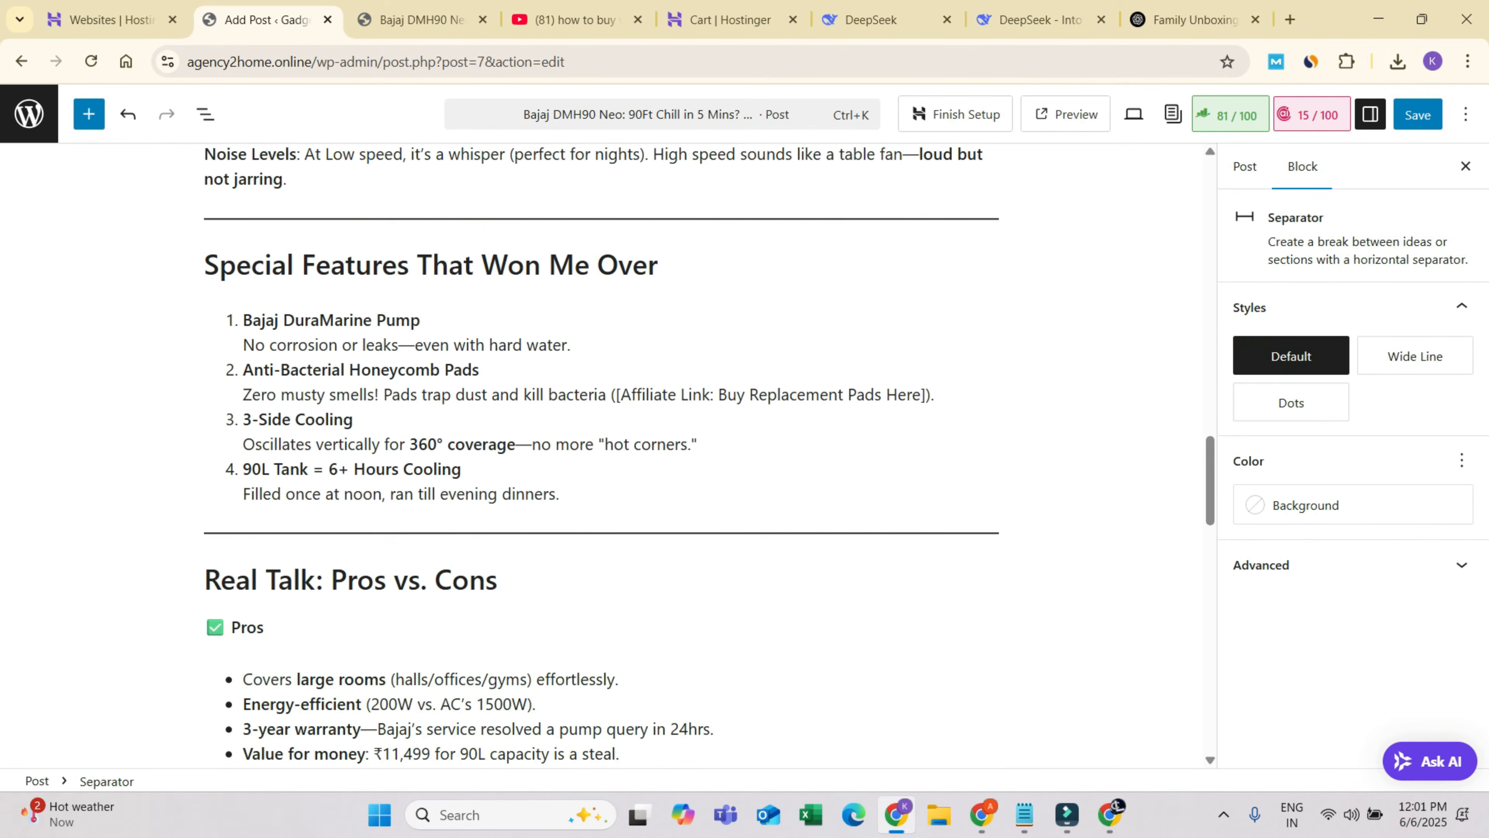
key(BackSpace)
scroll(601, 455, down, 3)
click(206, 432)
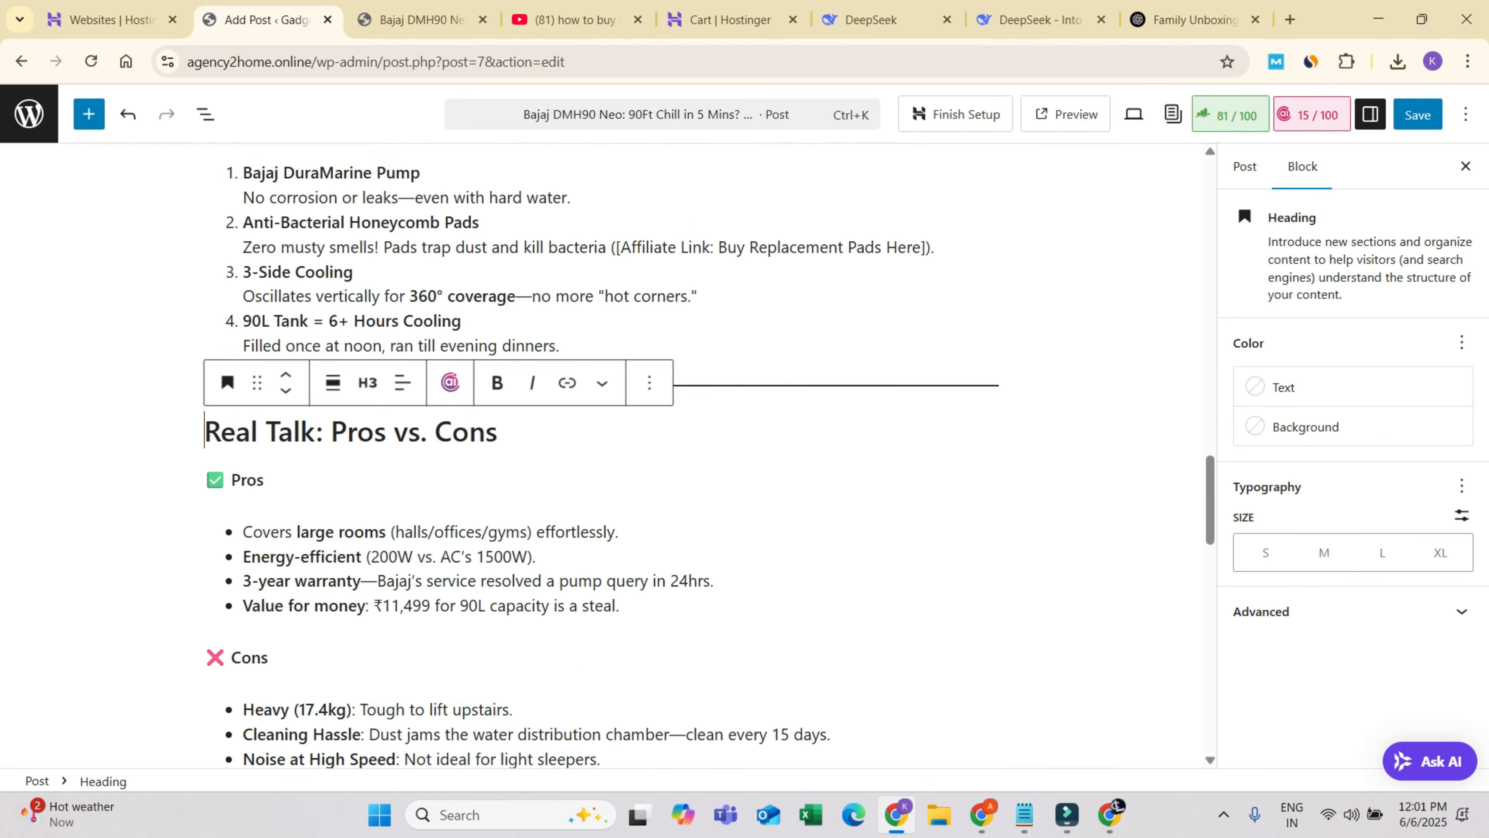
key(BackSpace)
key(BackSpace)
- Delete the separator lines above the "Who Should Buy This?" and "Final Verdict: 9/10!" headings
scroll(601, 455, down, 3)
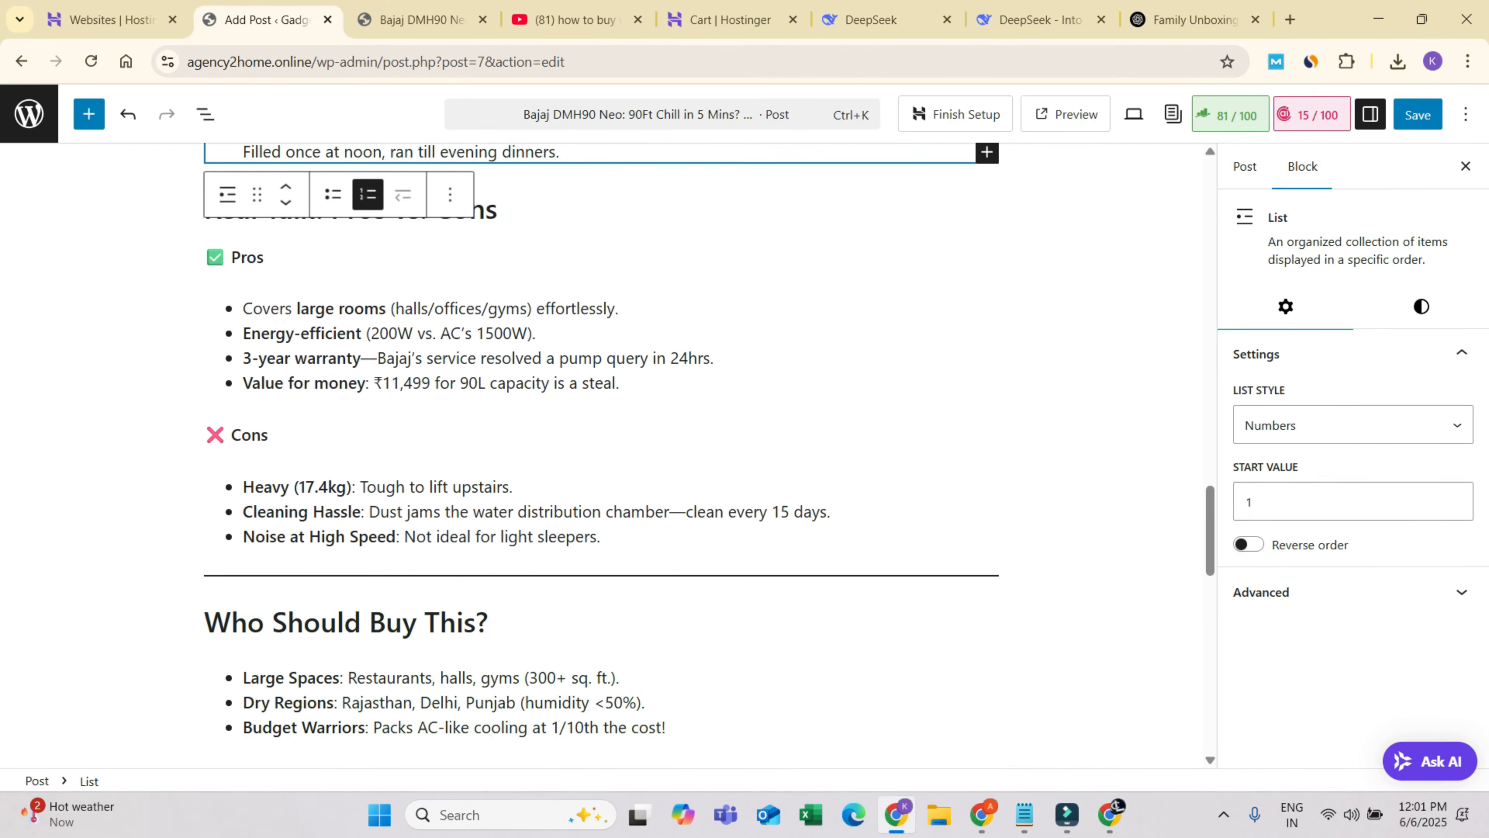
click(206, 622)
key(BackSpace)
key(BackSpace)
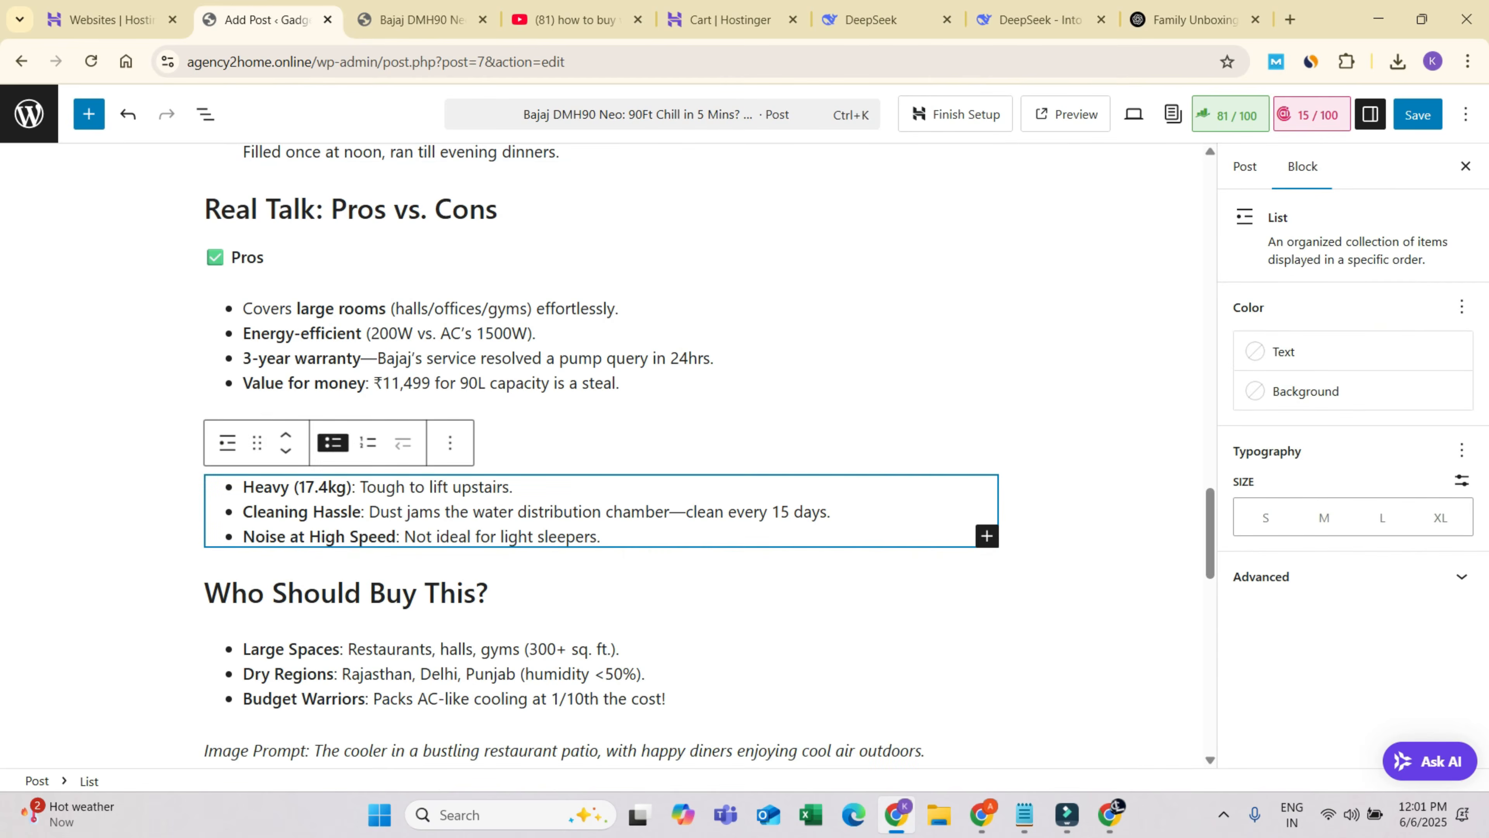
scroll(601, 455, down, 4)
scroll(601, 455, down, 5)
click(207, 348)
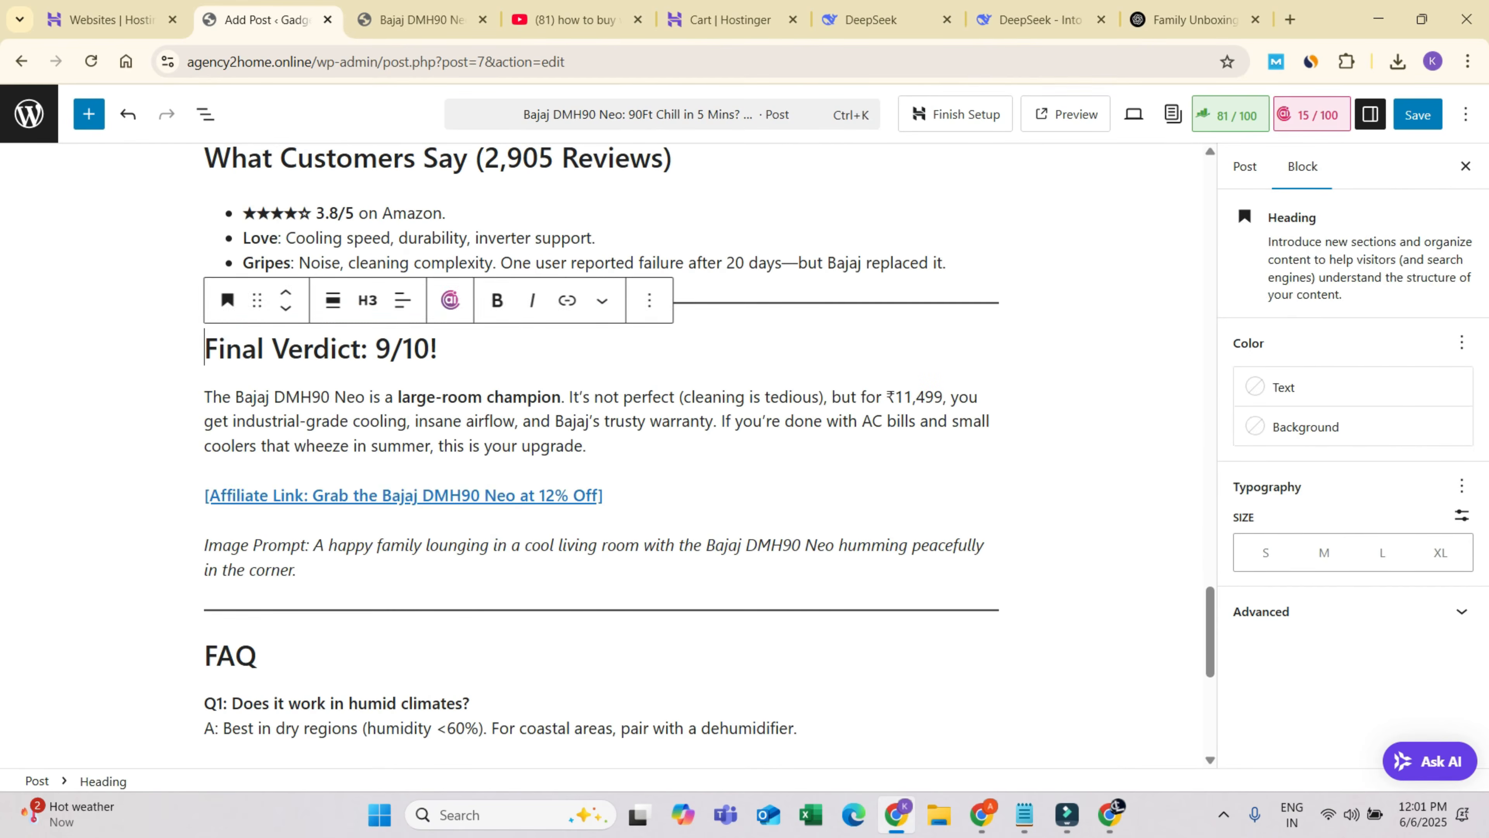
key(BackSpace)
key(BackSpace)
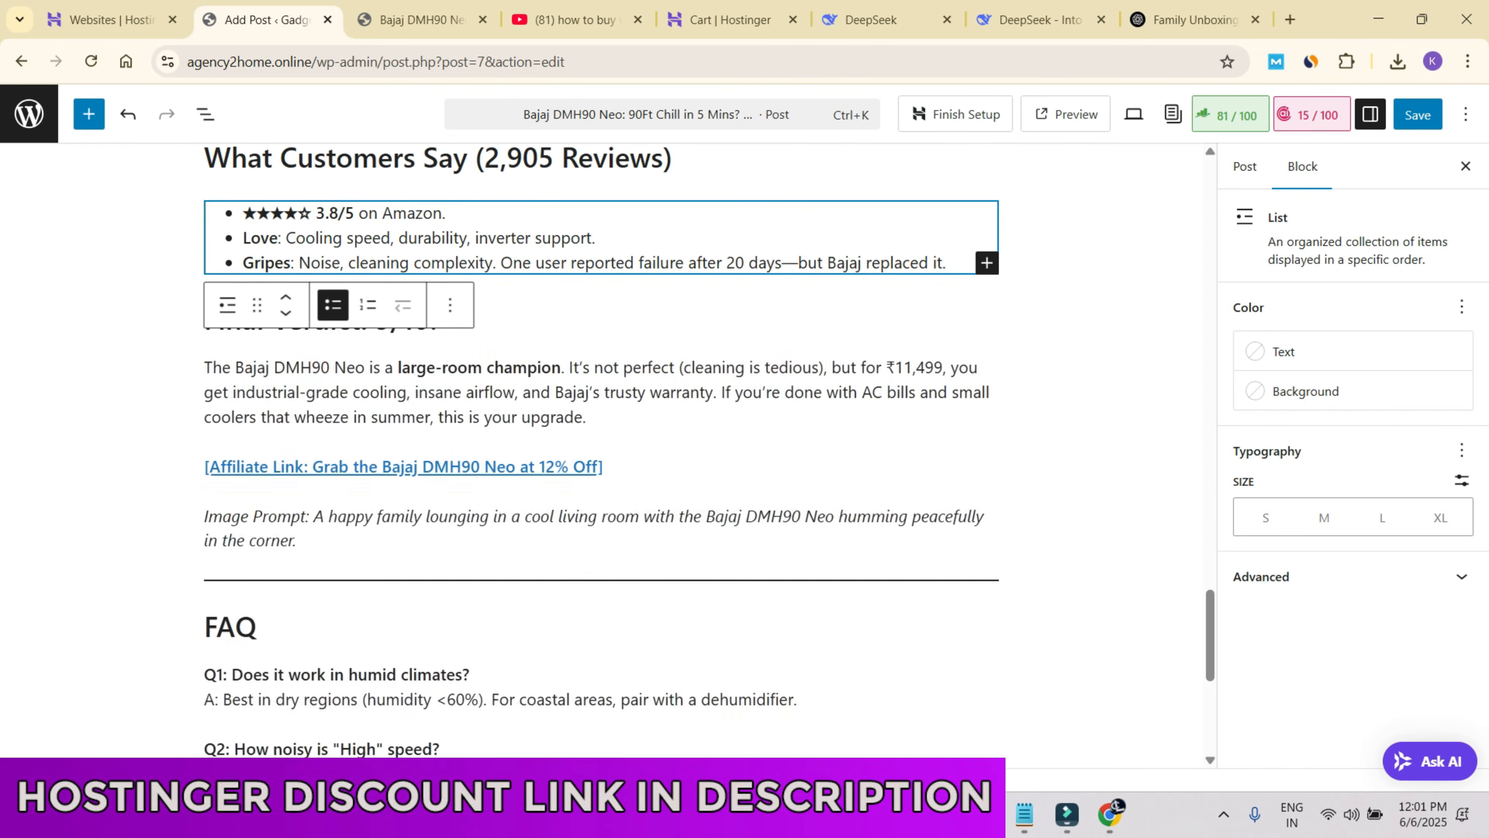
- Delete the separator lines above the "What Customers Say" and "FAQ" headings, and save the updated post
scroll(602, 455, up, 6)
click(176, 546)
click(206, 546)
key(BackSpace)
key(BackSpace)
scroll(601, 456, down, 6)
click(206, 402)
key(BackSpace)
key(BackSpace)
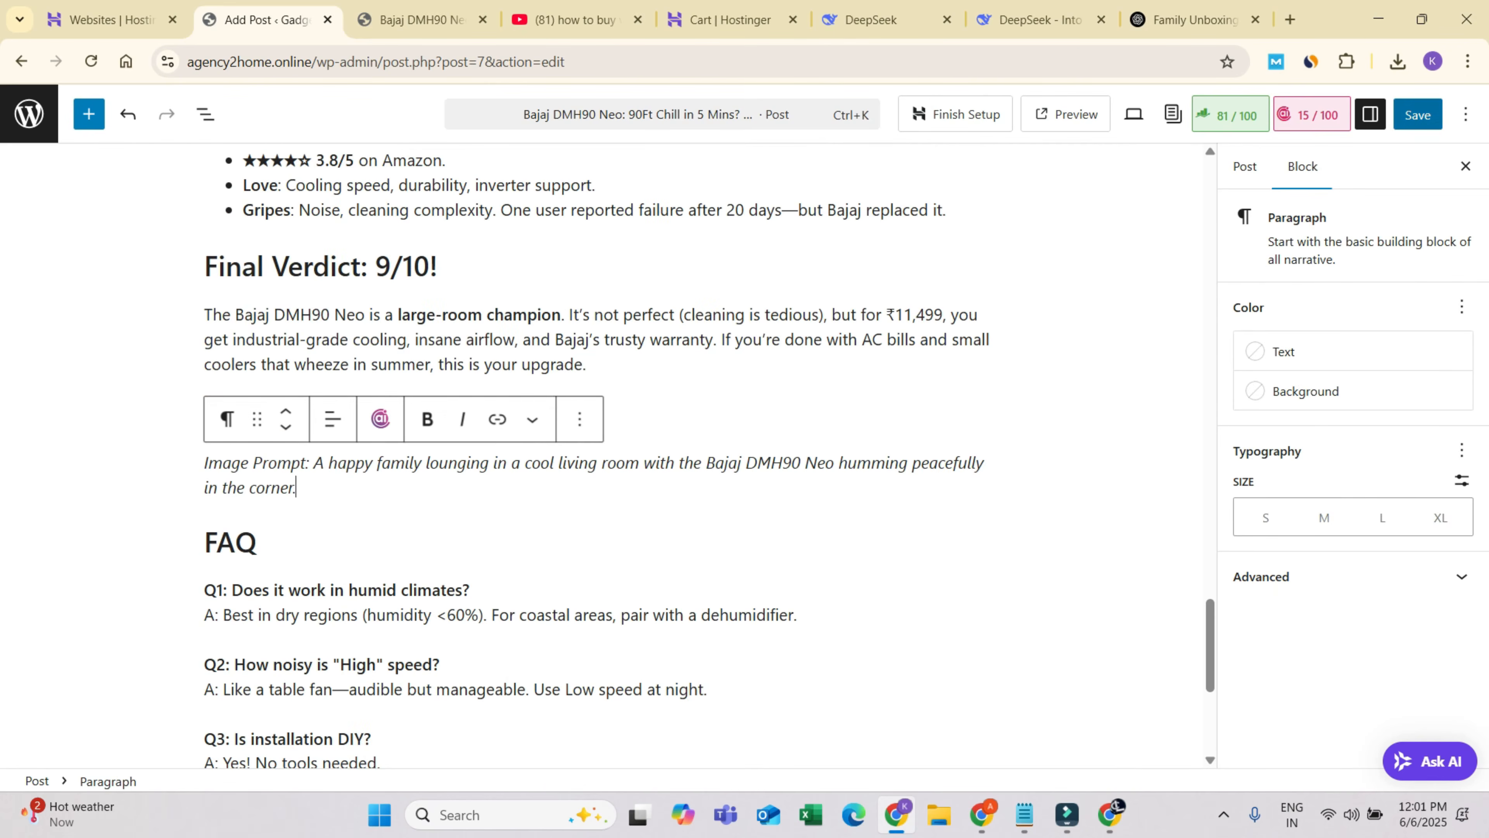
key(ctrl+s)
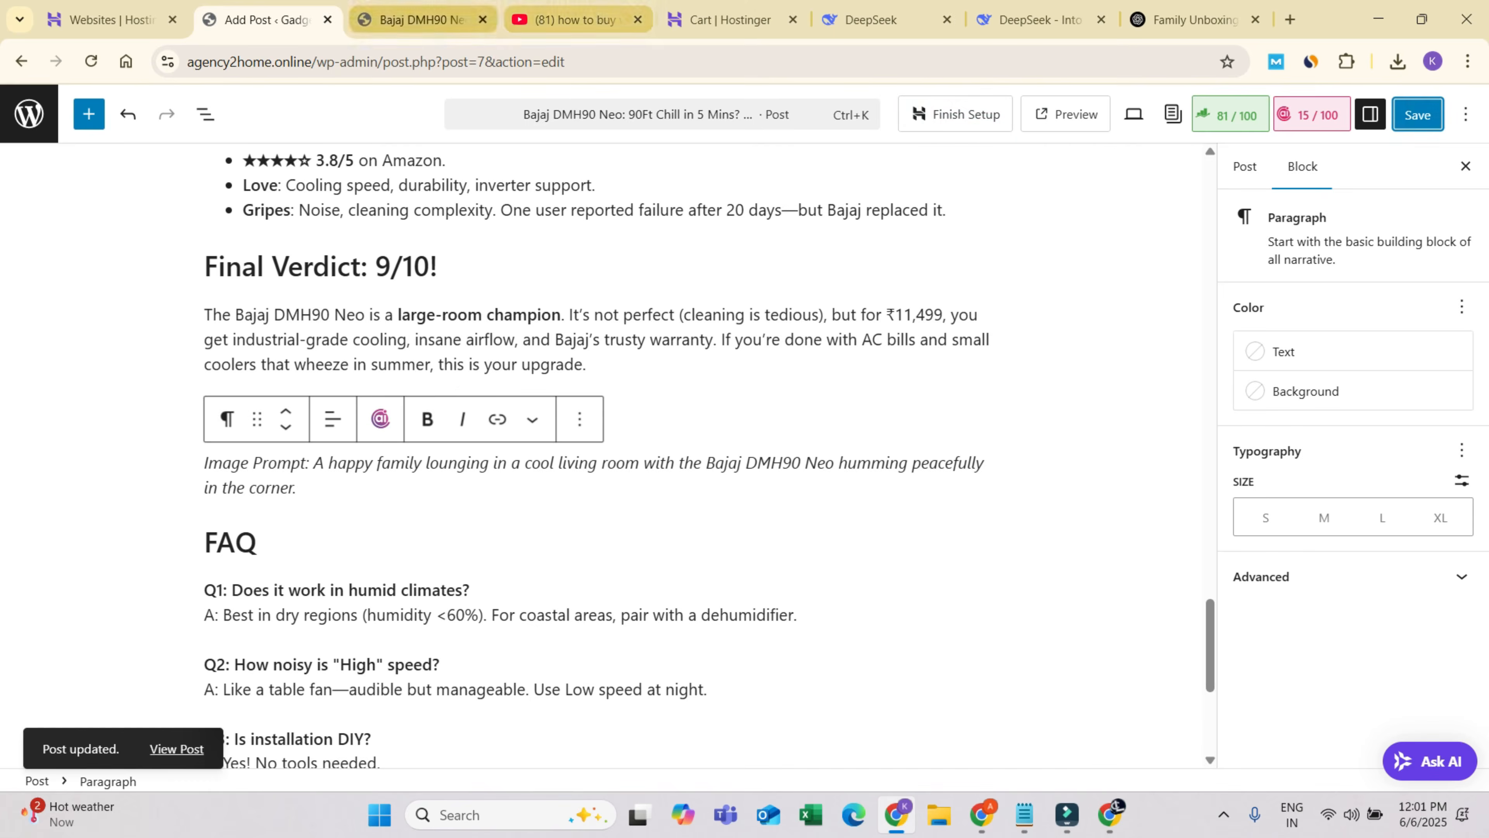
- Reload the live Bajaj DMH90 Neo review and check its layout without the separator lines
click(431, 20)
scroll(743, 452, up, 12)
scroll(551, 452, up, 4)
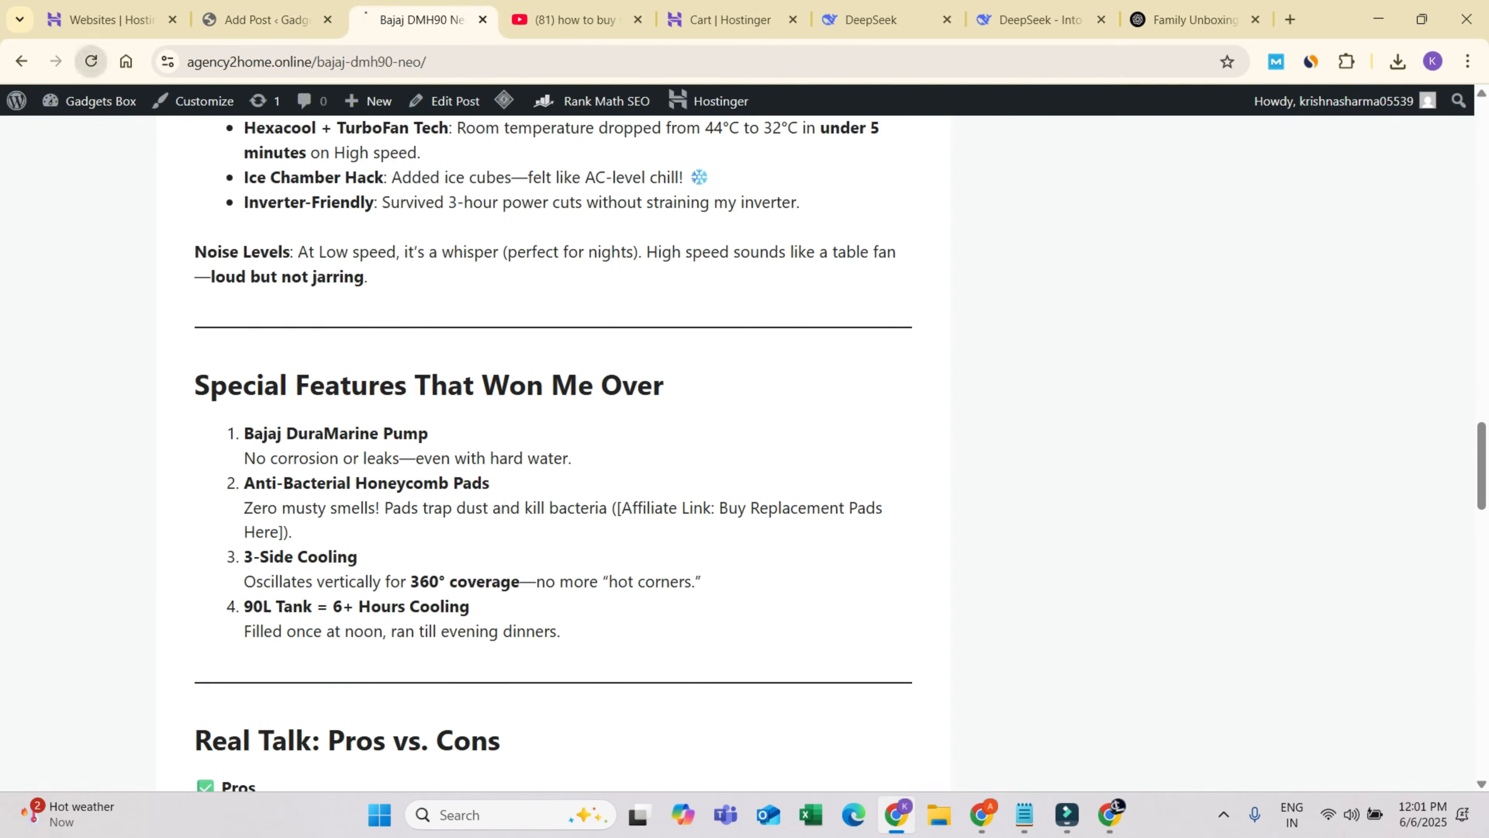
scroll(551, 452, down, 8)
scroll(551, 452, down, 15)
scroll(551, 452, up, 15)
scroll(551, 452, up, 20)
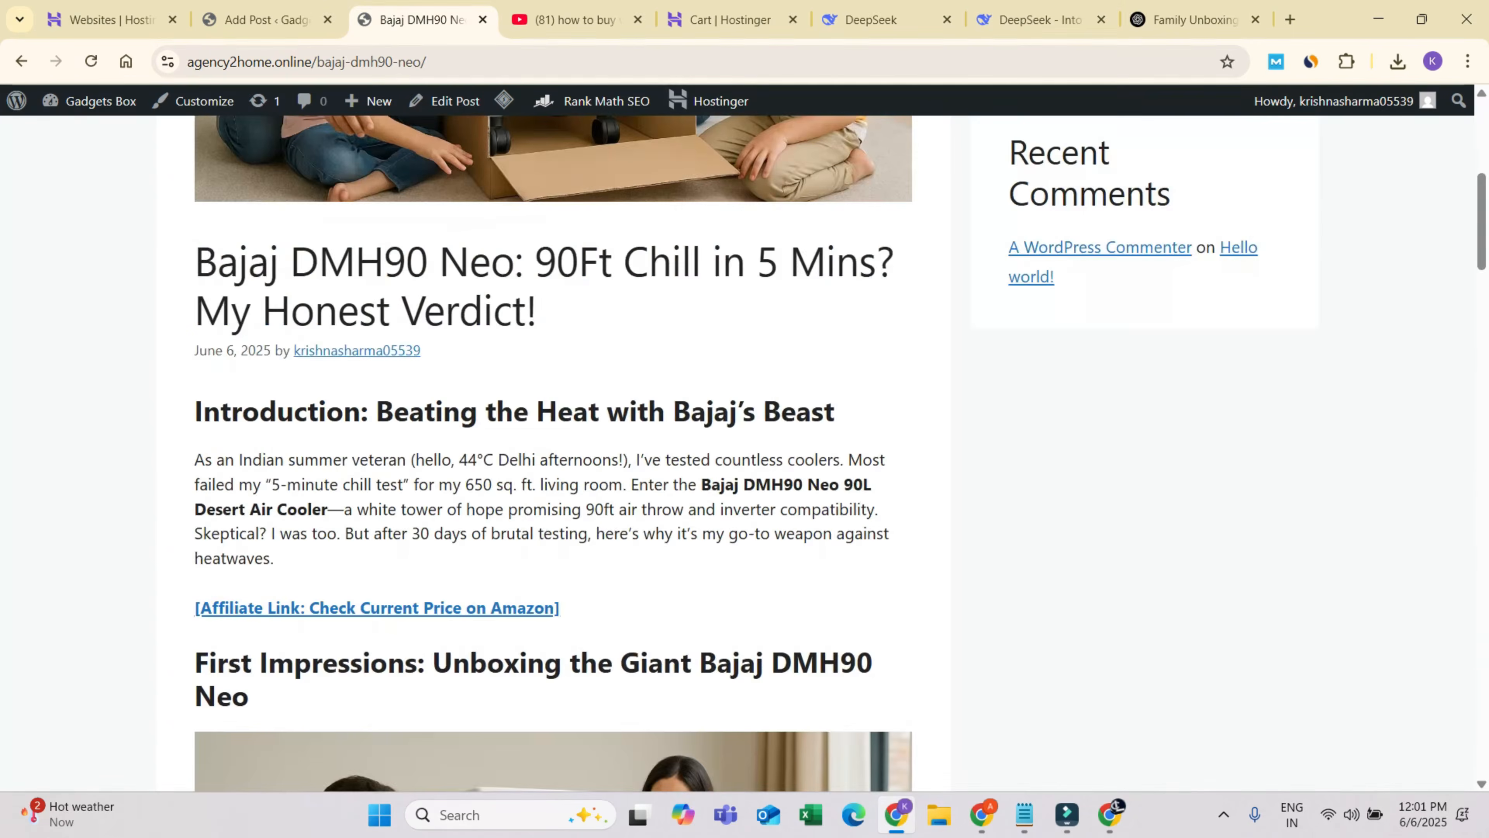
- Assign the Bajaj DMH90 Neo post to the Coolers category instead of Blog and save the update
click(268, 20)
scroll(604, 458, up, 15)
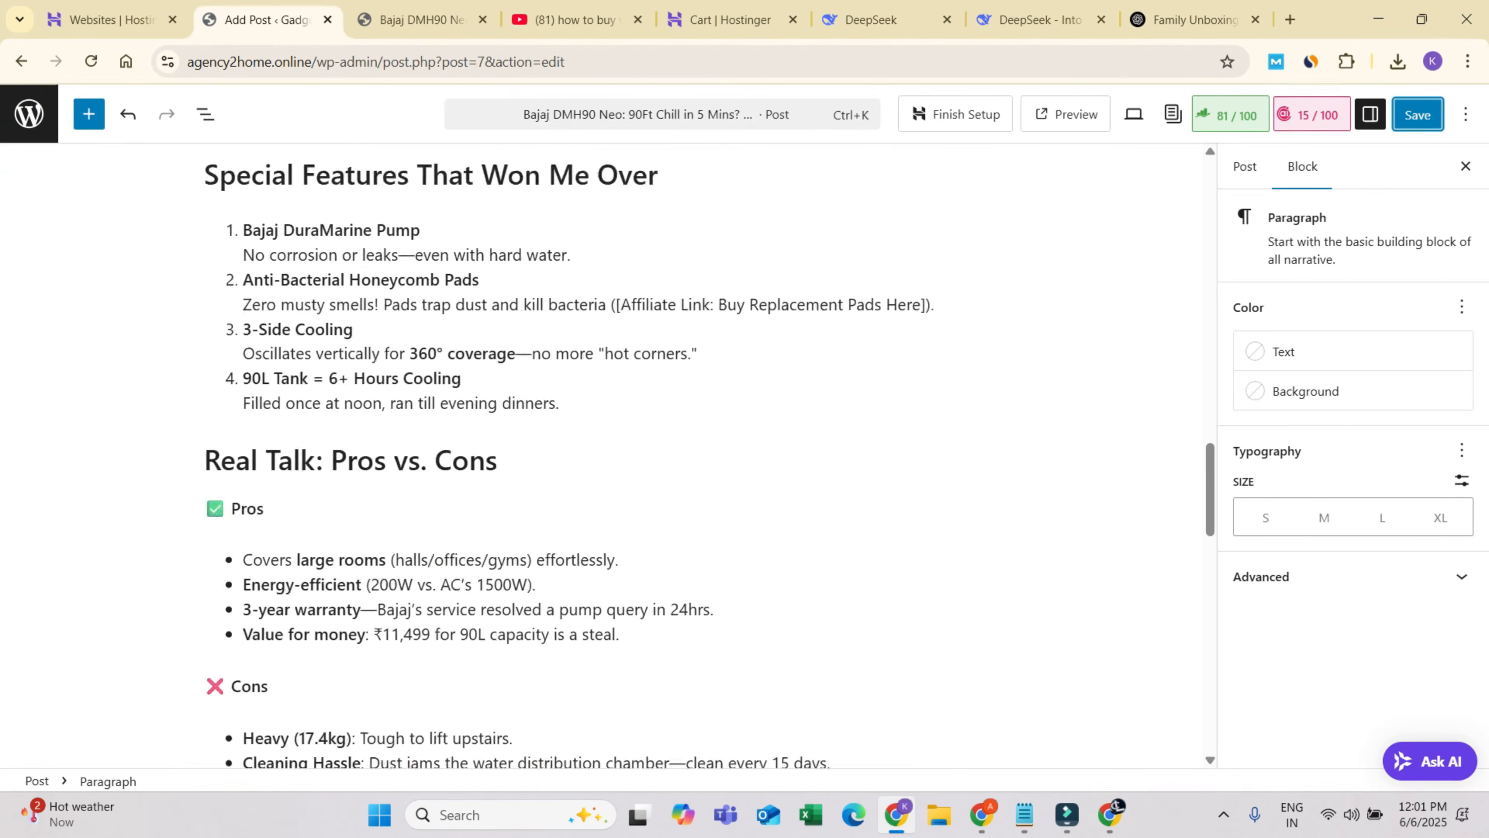
scroll(603, 458, up, 10)
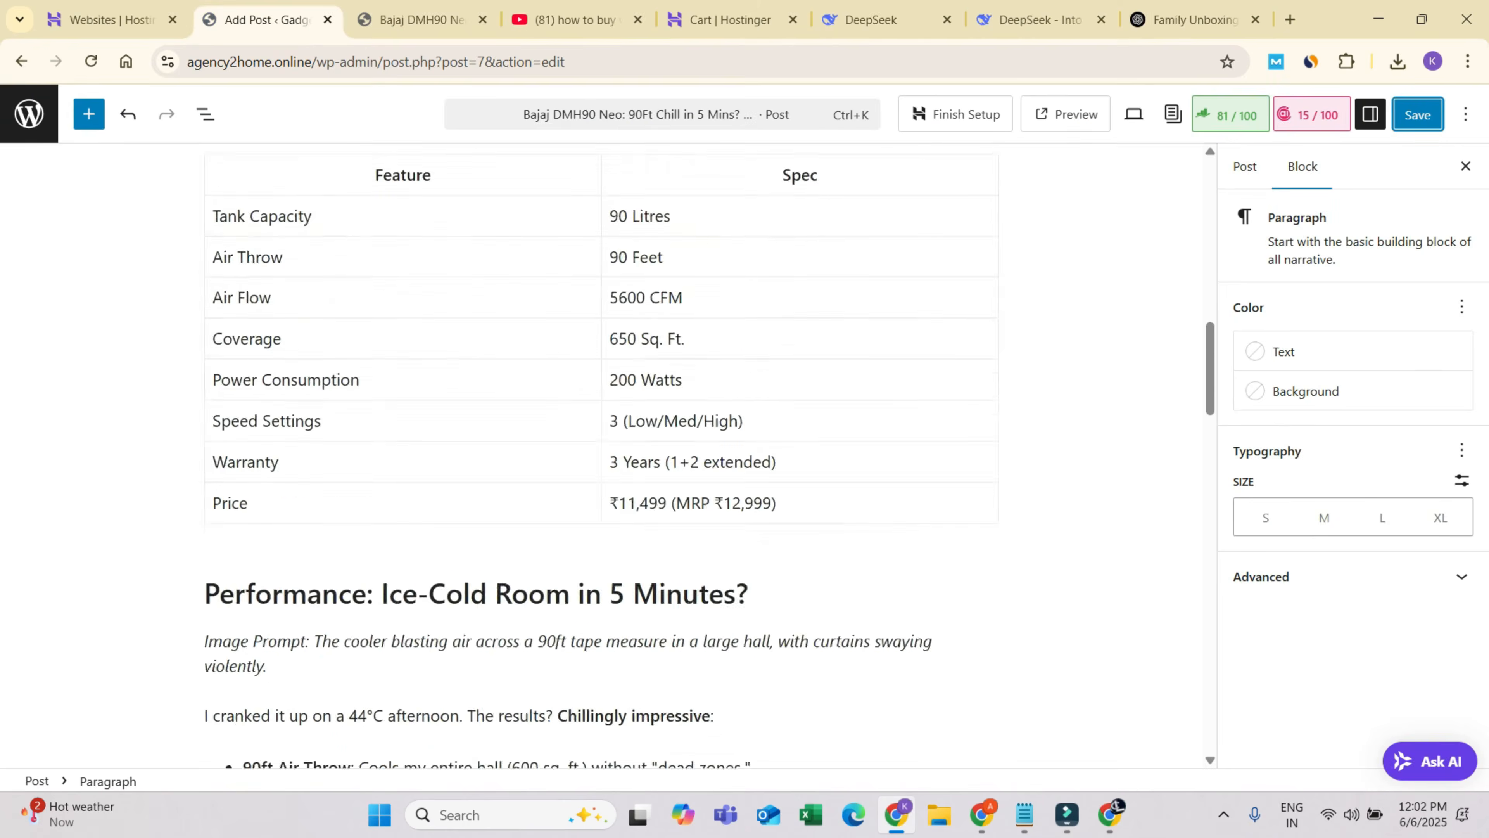
click(1245, 166)
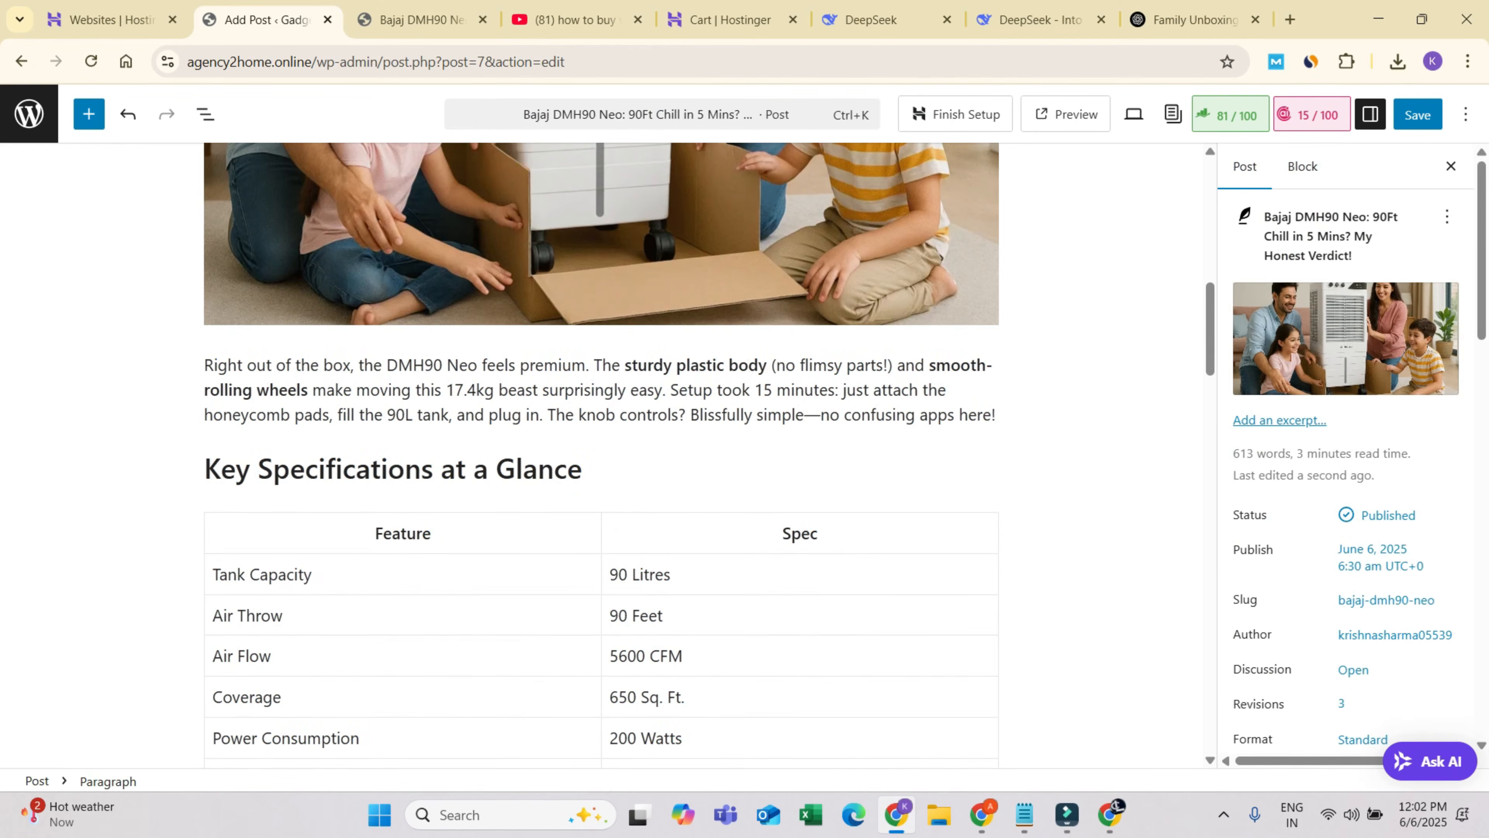
scroll(1349, 457, down, 6)
scroll(1346, 458, down, 2)
click(1346, 403)
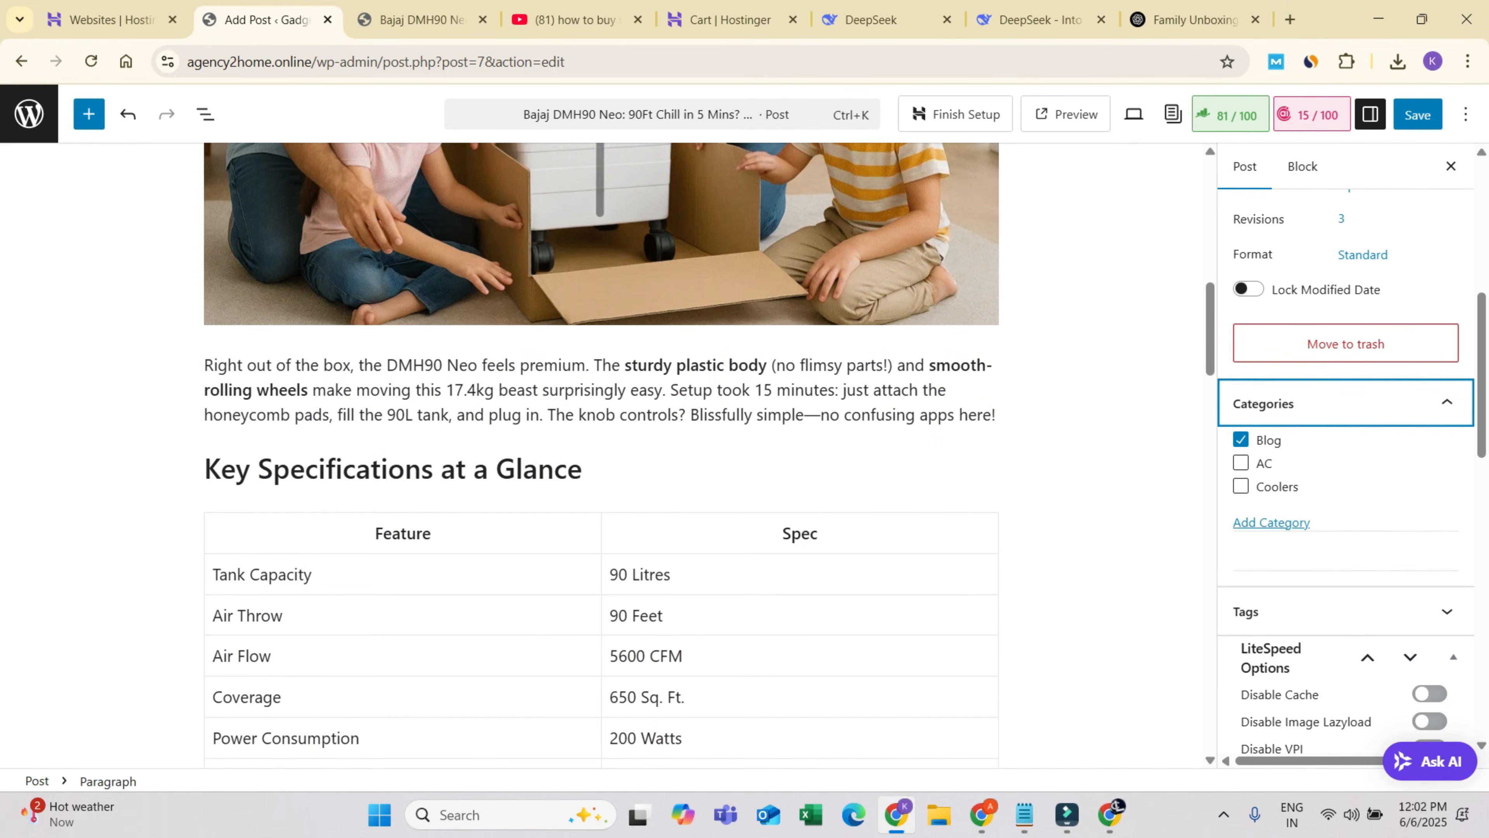
click(1240, 439)
click(1240, 485)
scroll(1346, 470, down, 5)
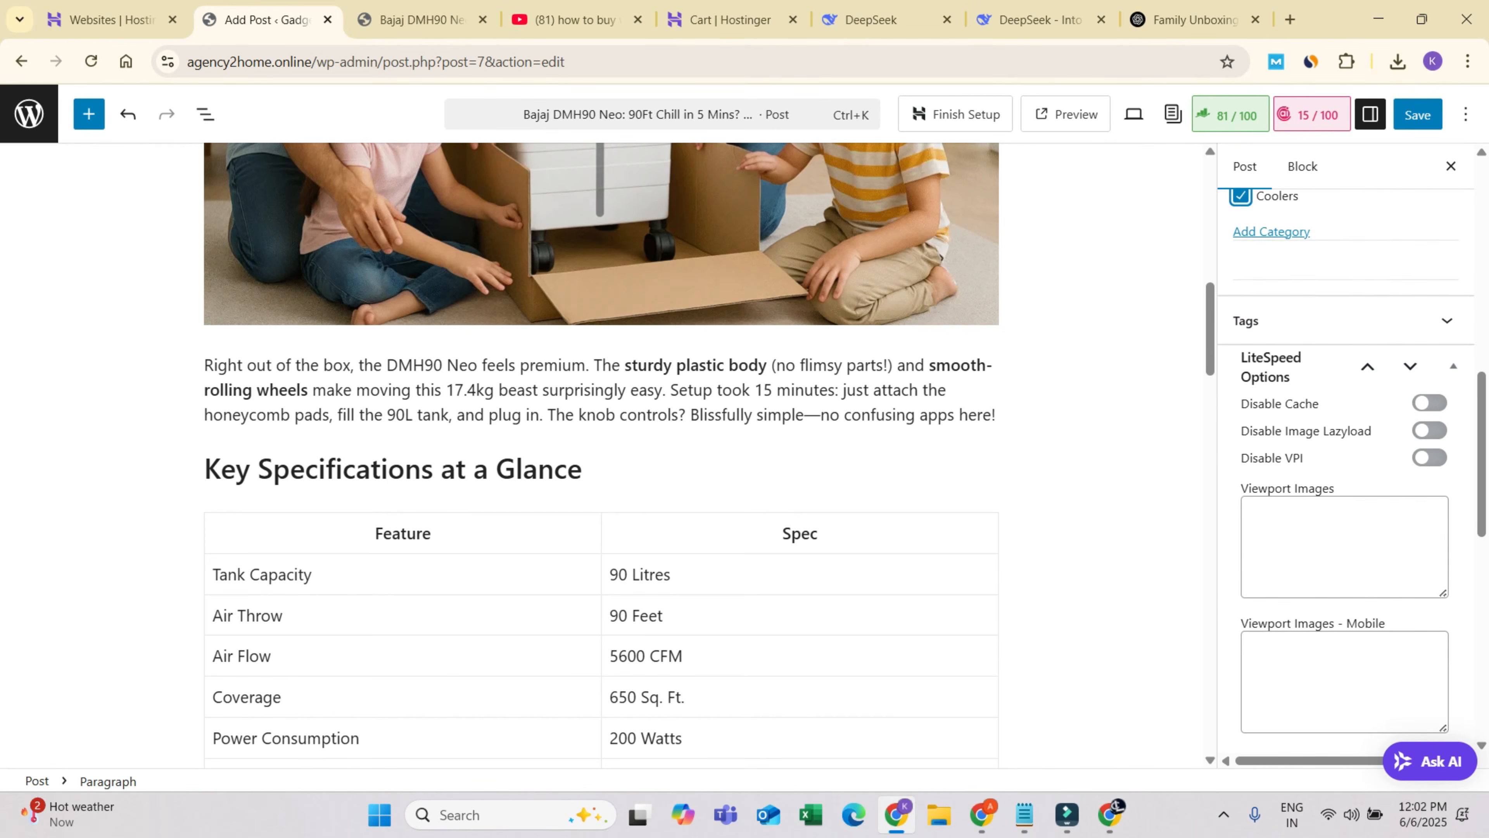
key(ctrl+s)
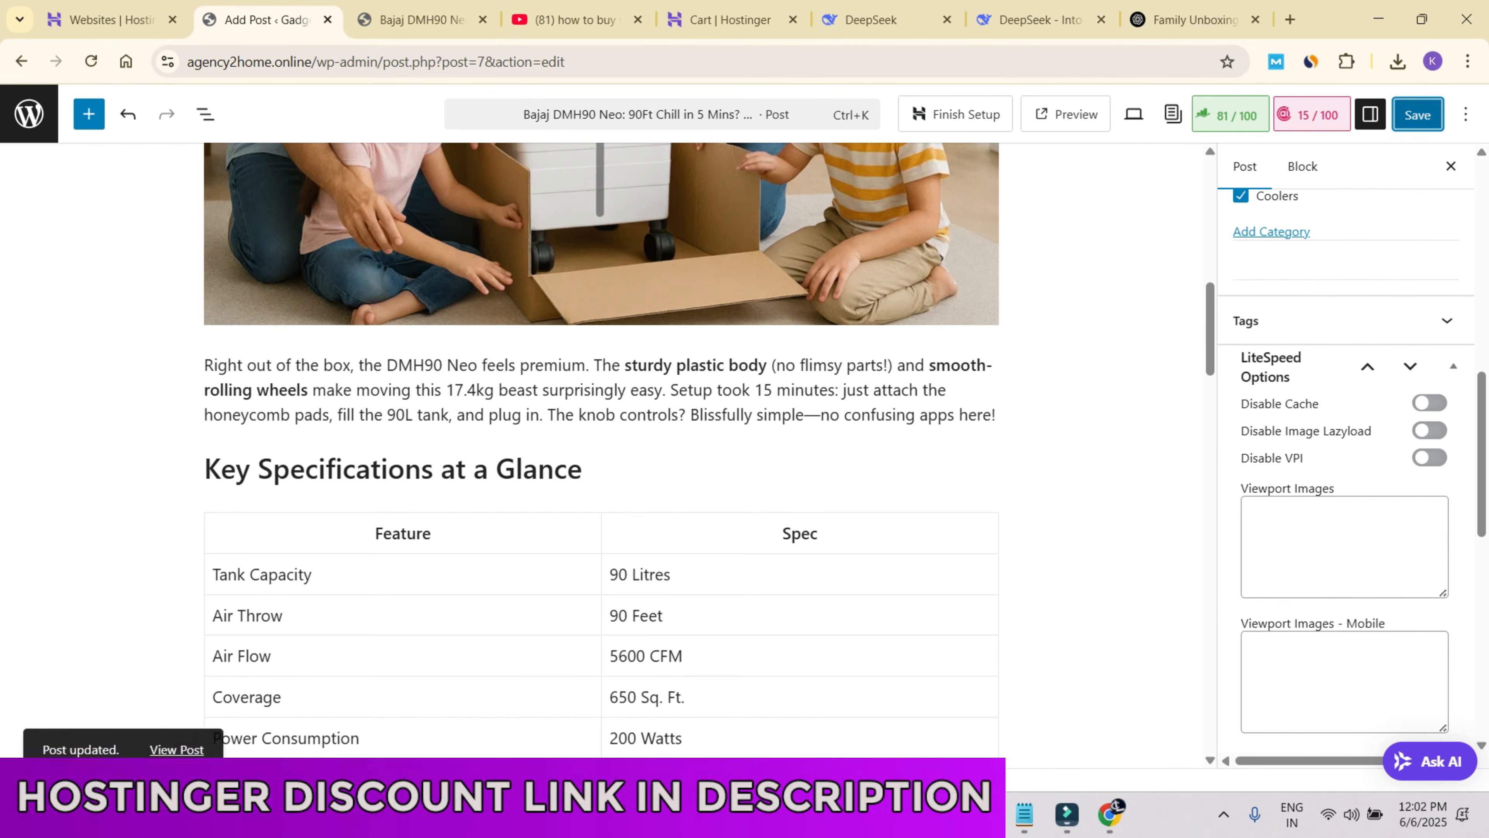
- Review the live Bajaj DMH90 Neo post from the featured image down to the Performance section
click(421, 19)
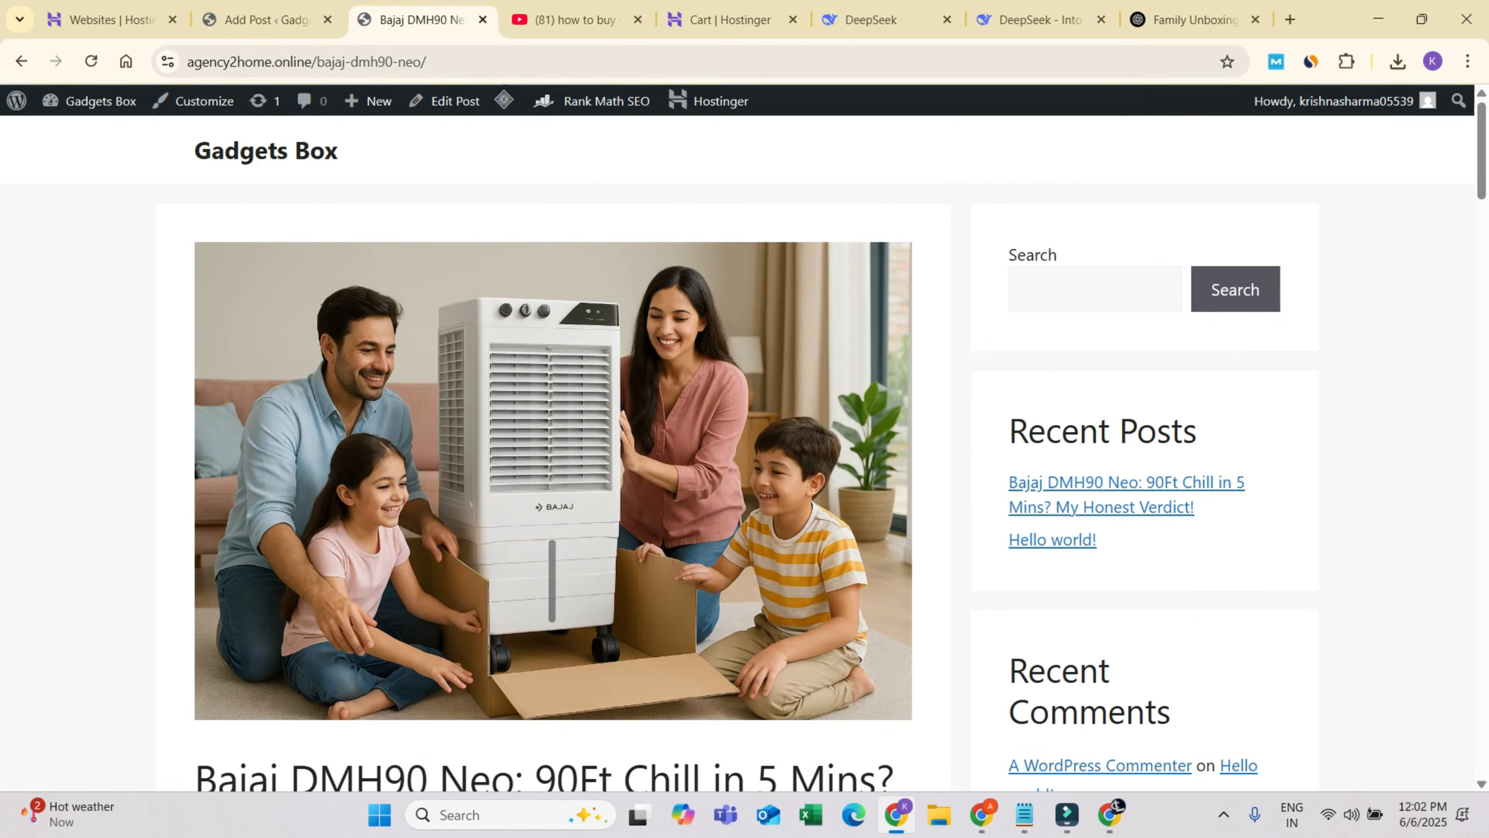
scroll(552, 451, down, 8)
scroll(552, 451, up, 8)
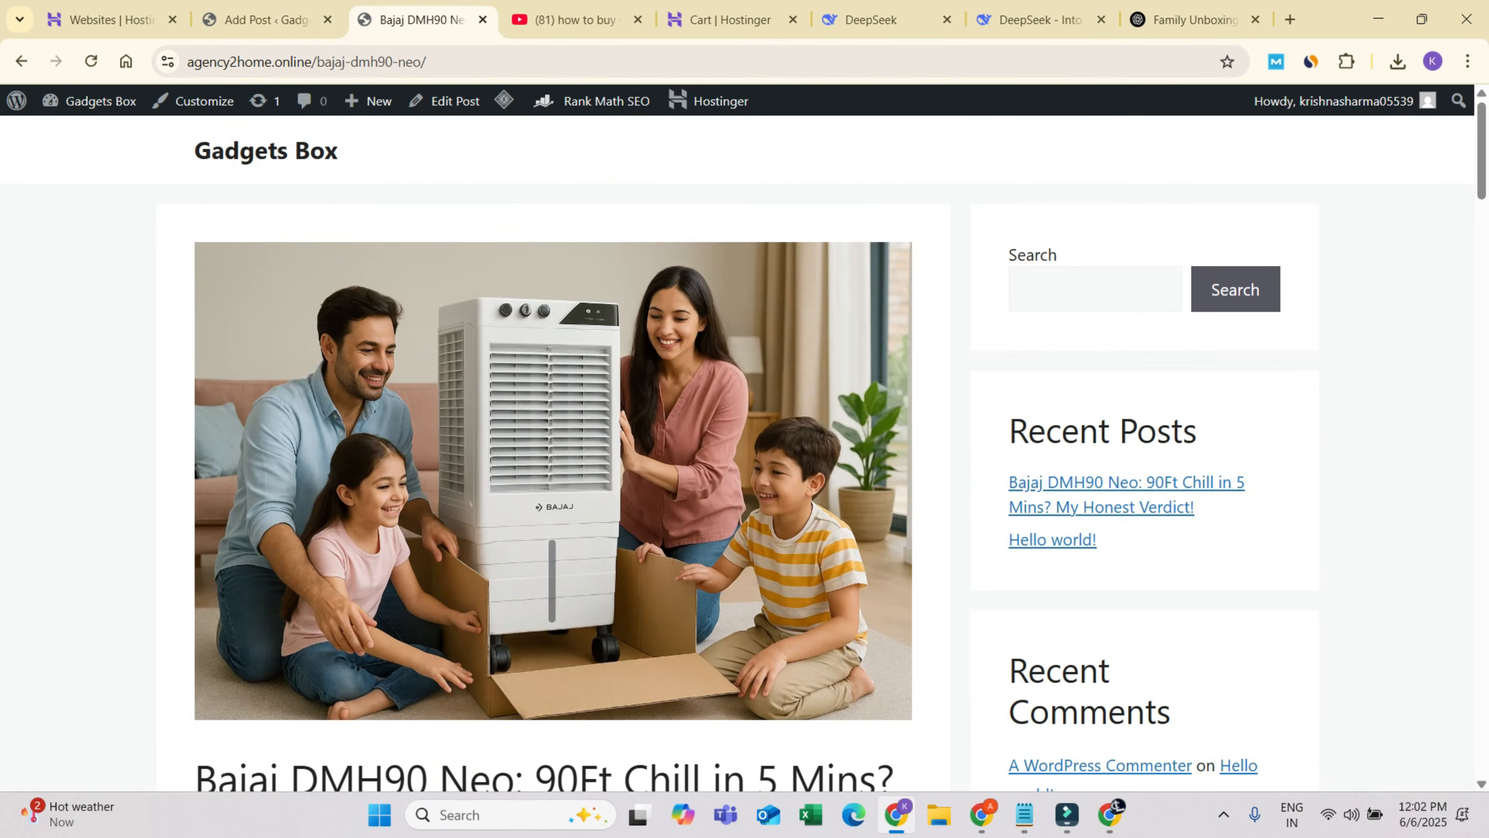
scroll(552, 452, down, 9)
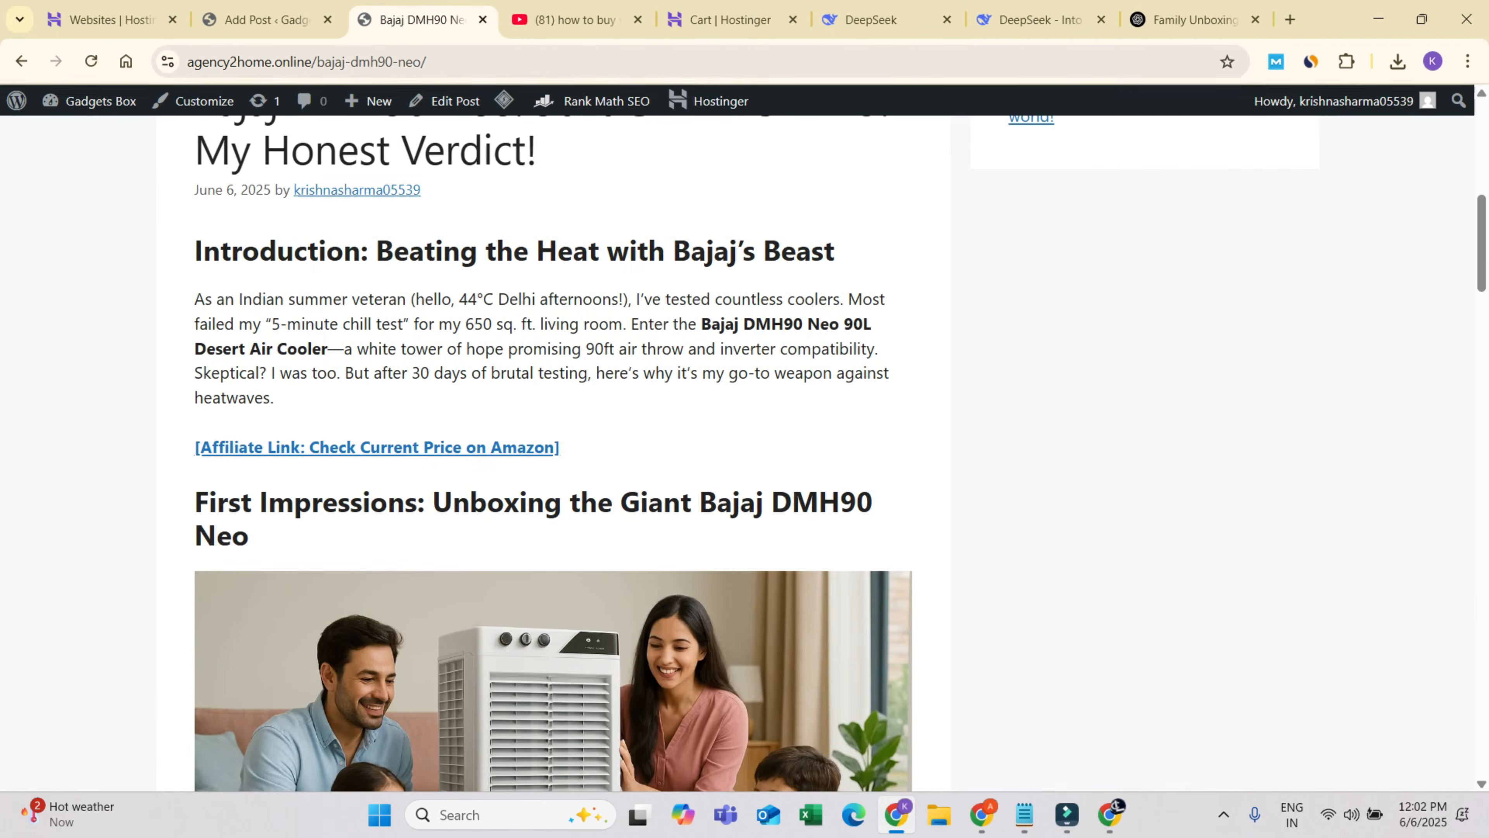
scroll(552, 452, down, 7)
scroll(553, 451, down, 8)
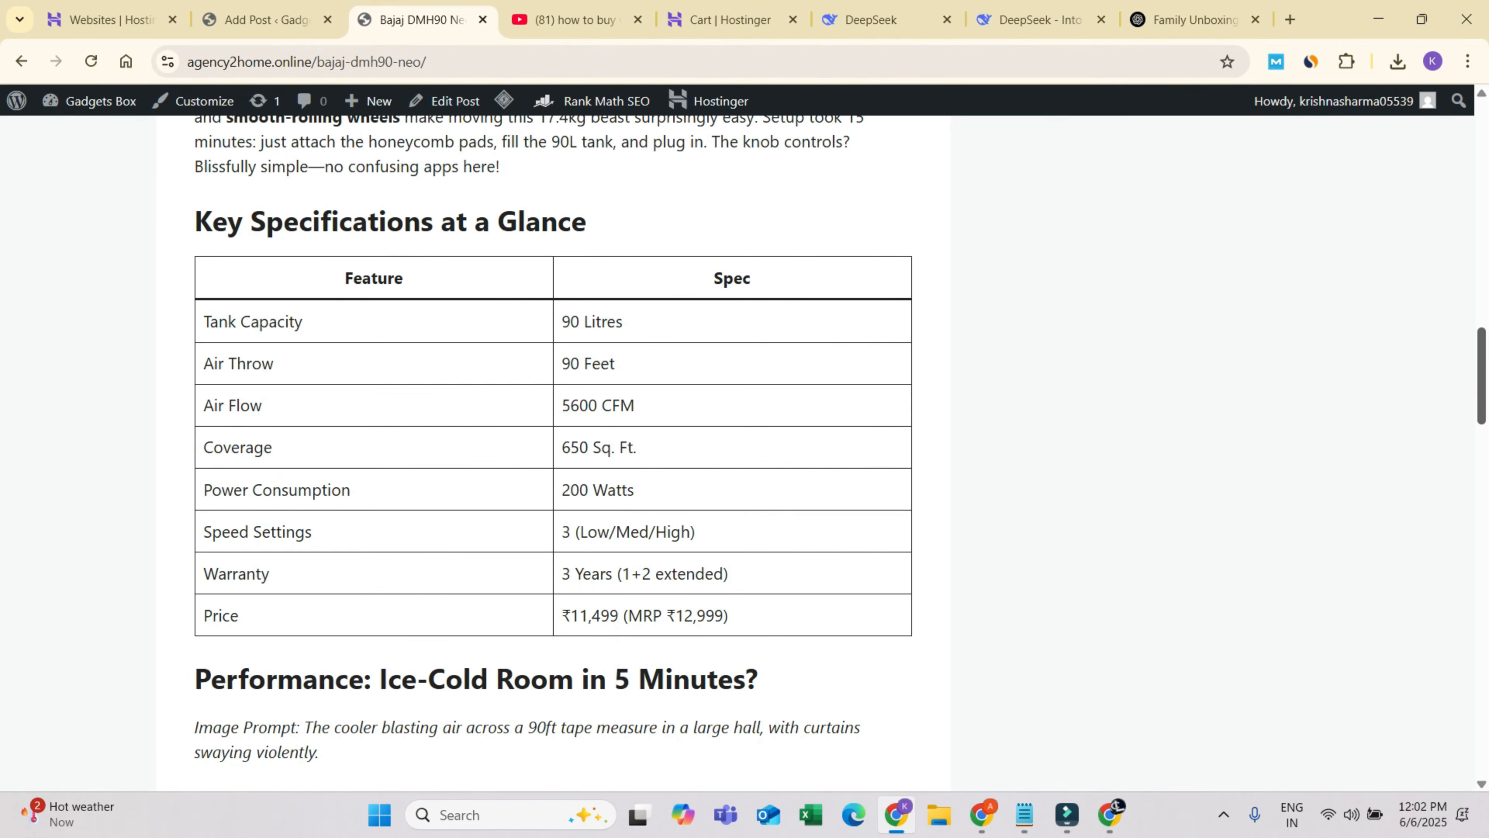
scroll(552, 452, up, 20)
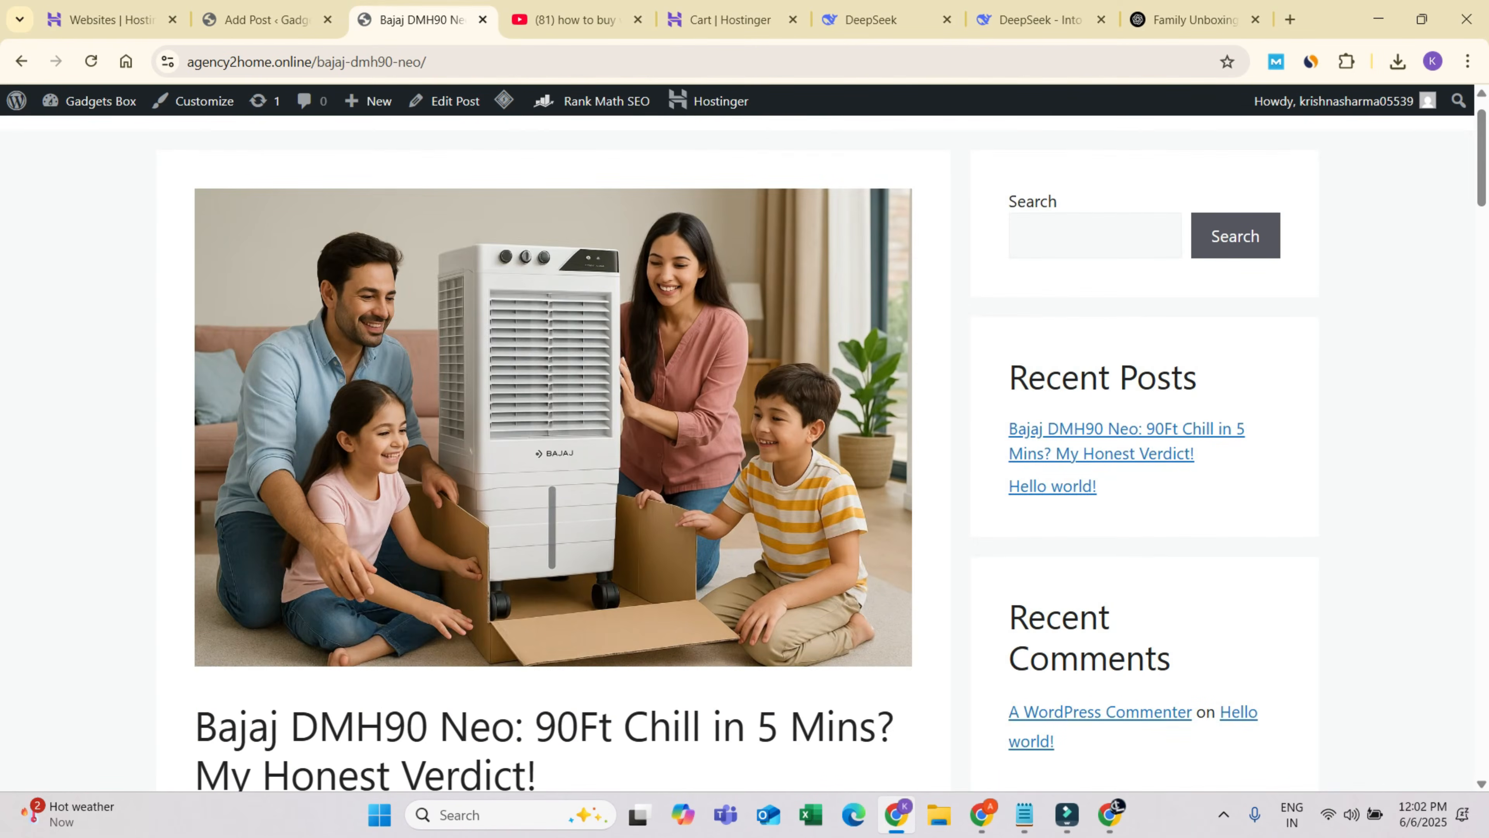
scroll(552, 451, up, 1)
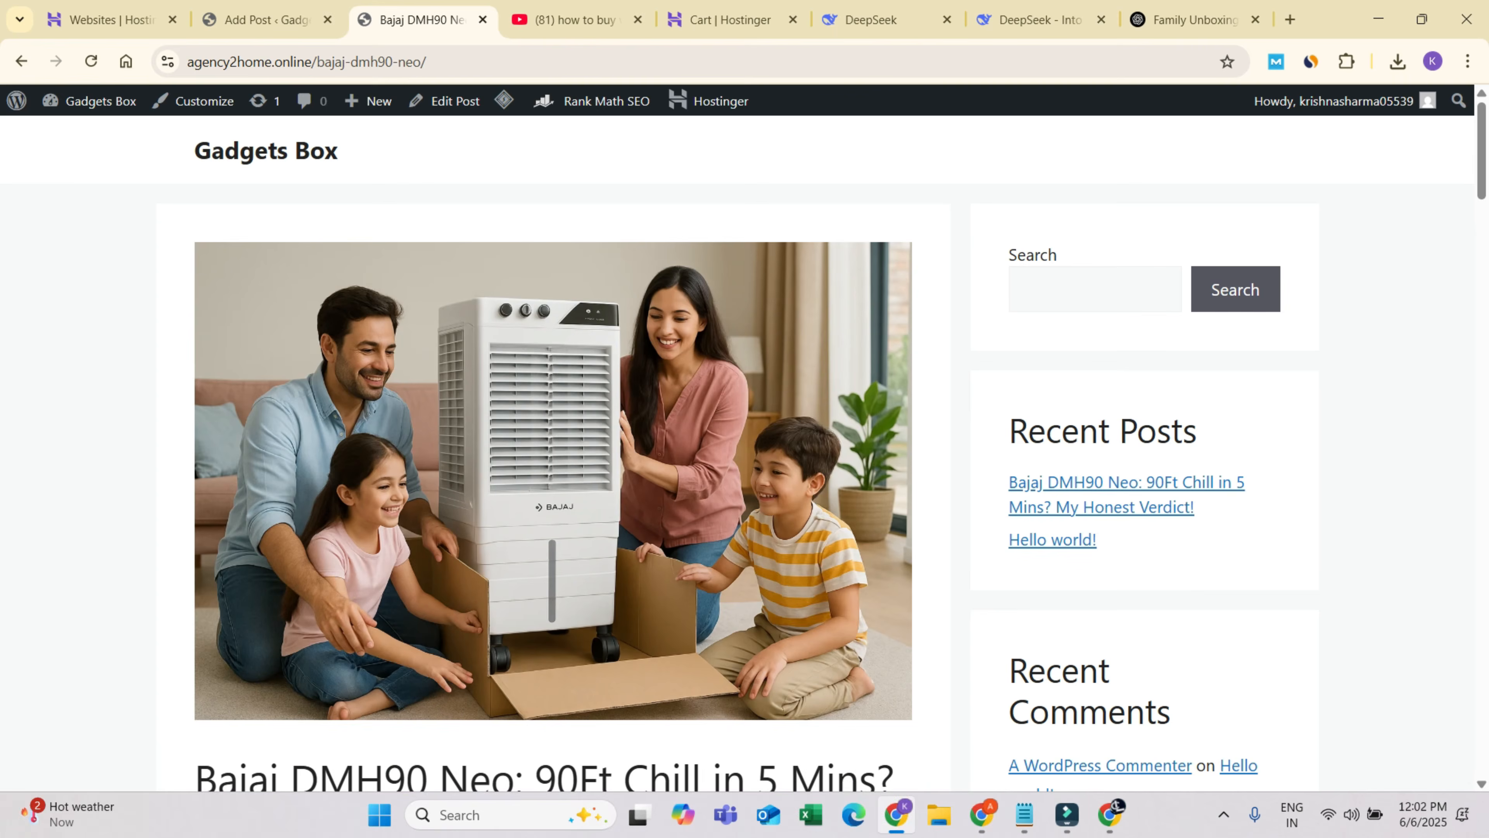
scroll(744, 452, down, 3)
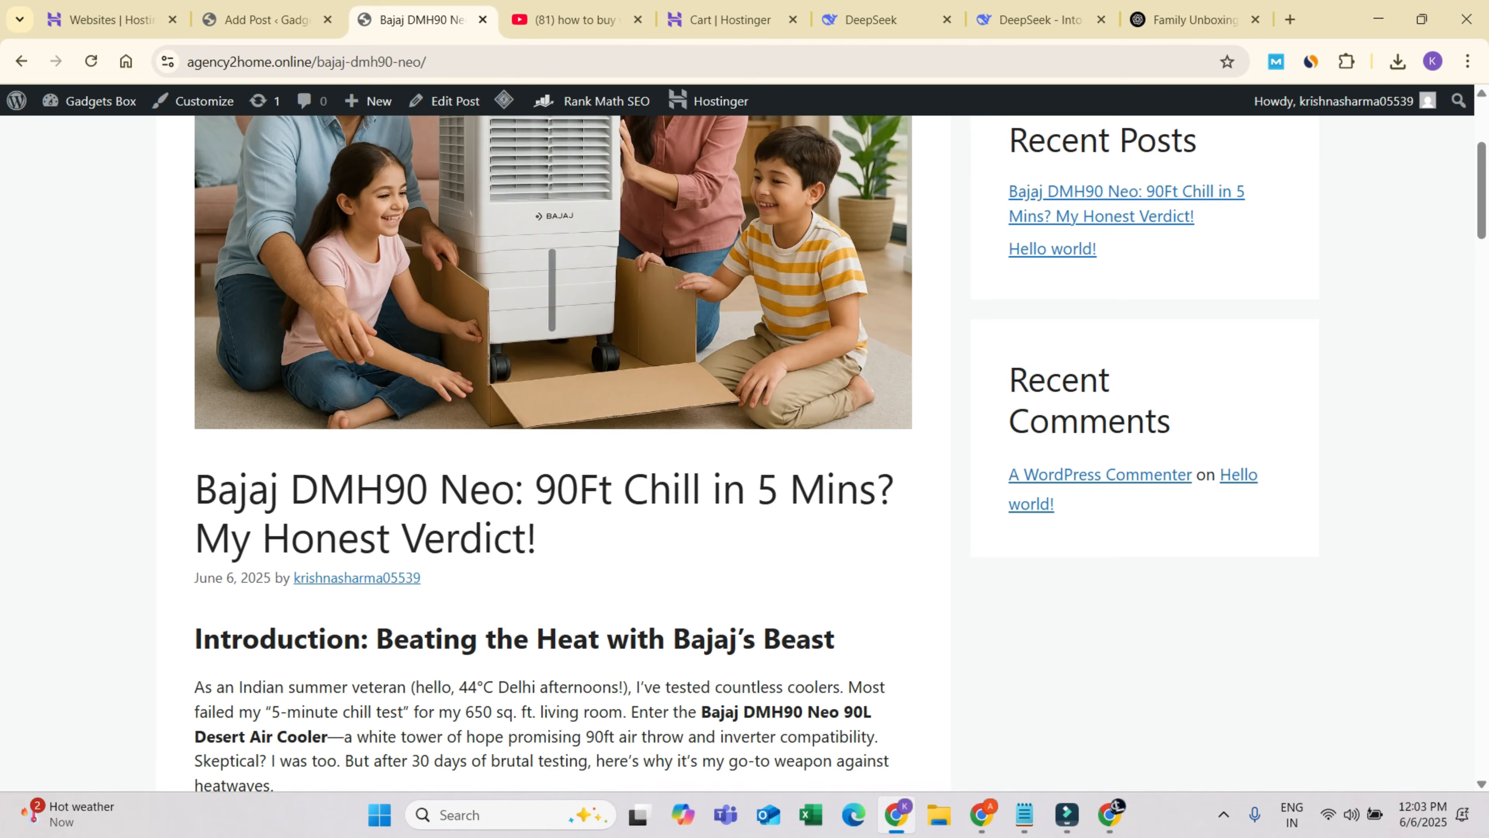
scroll(745, 451, up, 5)
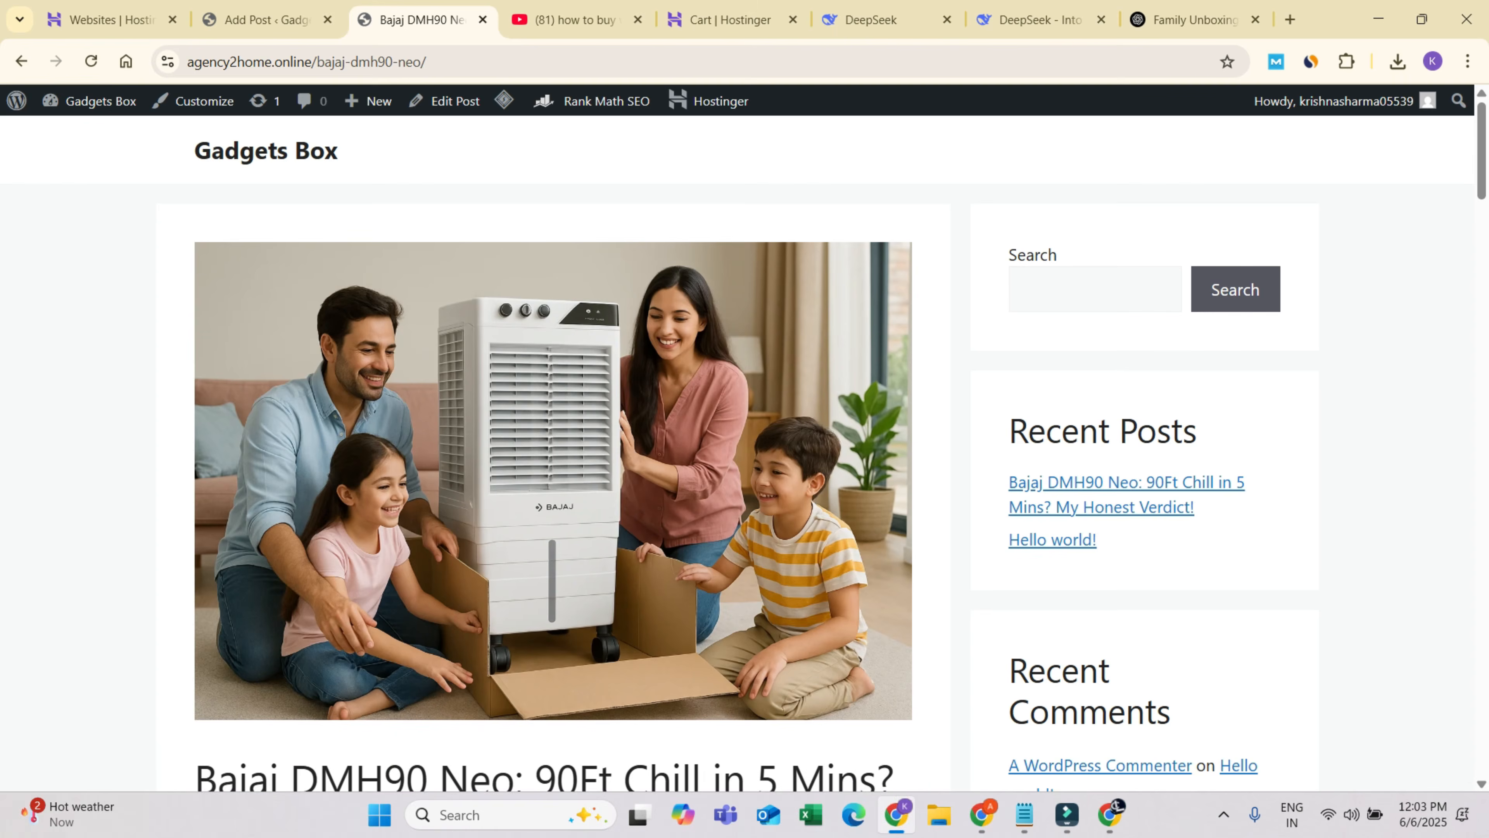
scroll(744, 452, down, 5)
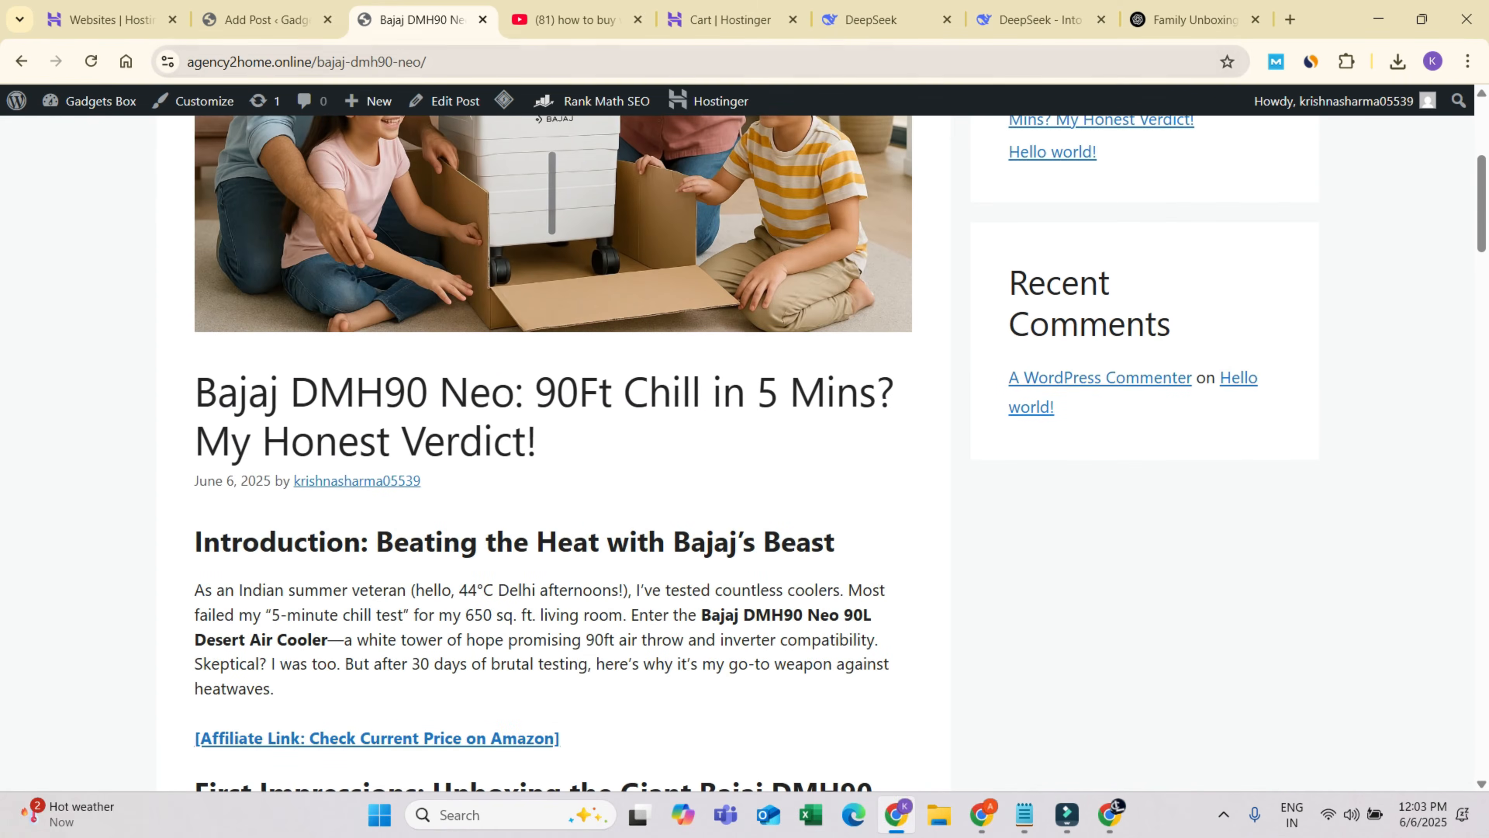
click(267, 20)
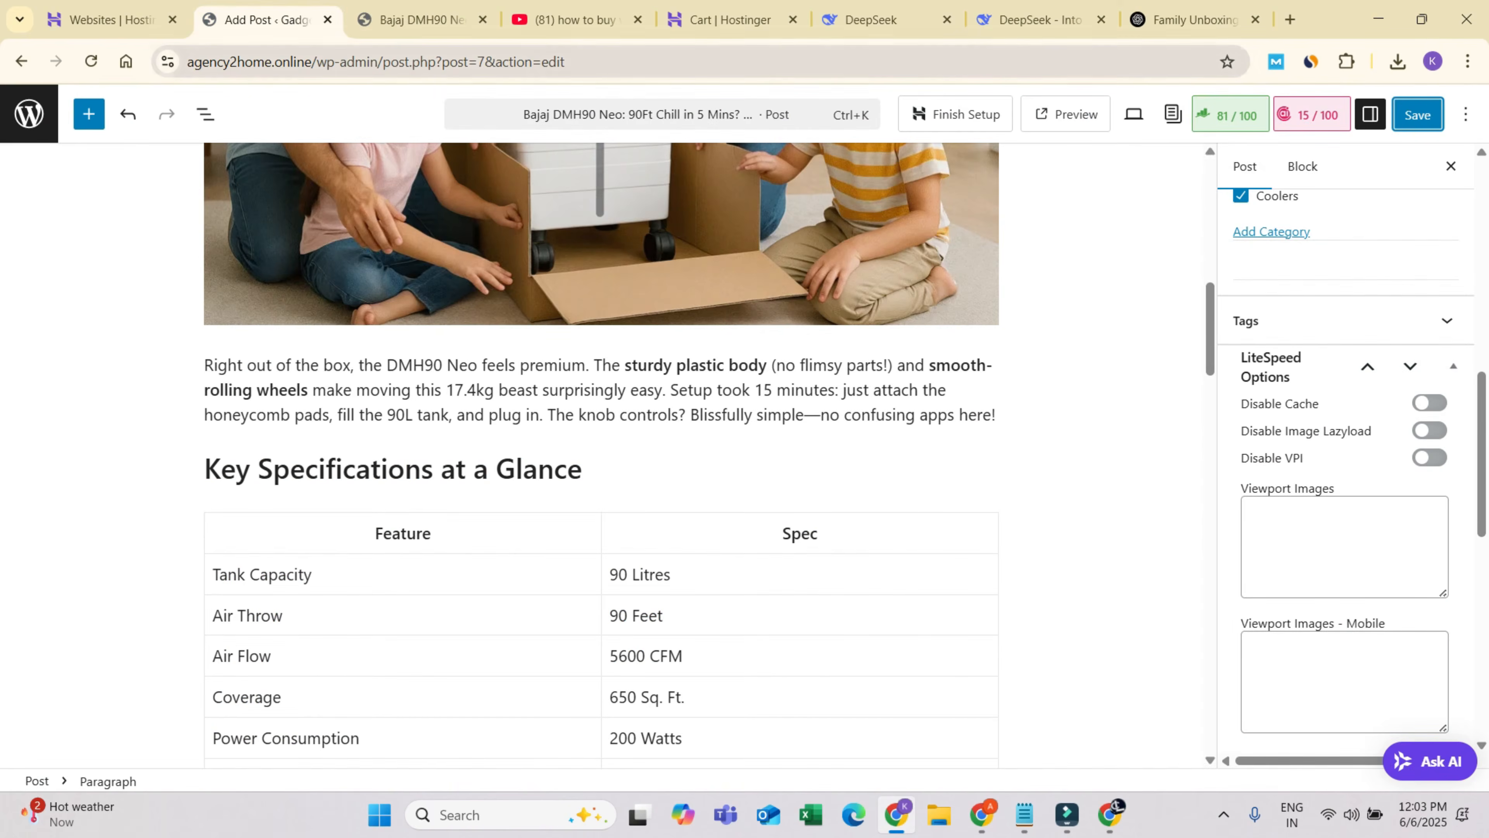
key(ctrl+Tab)
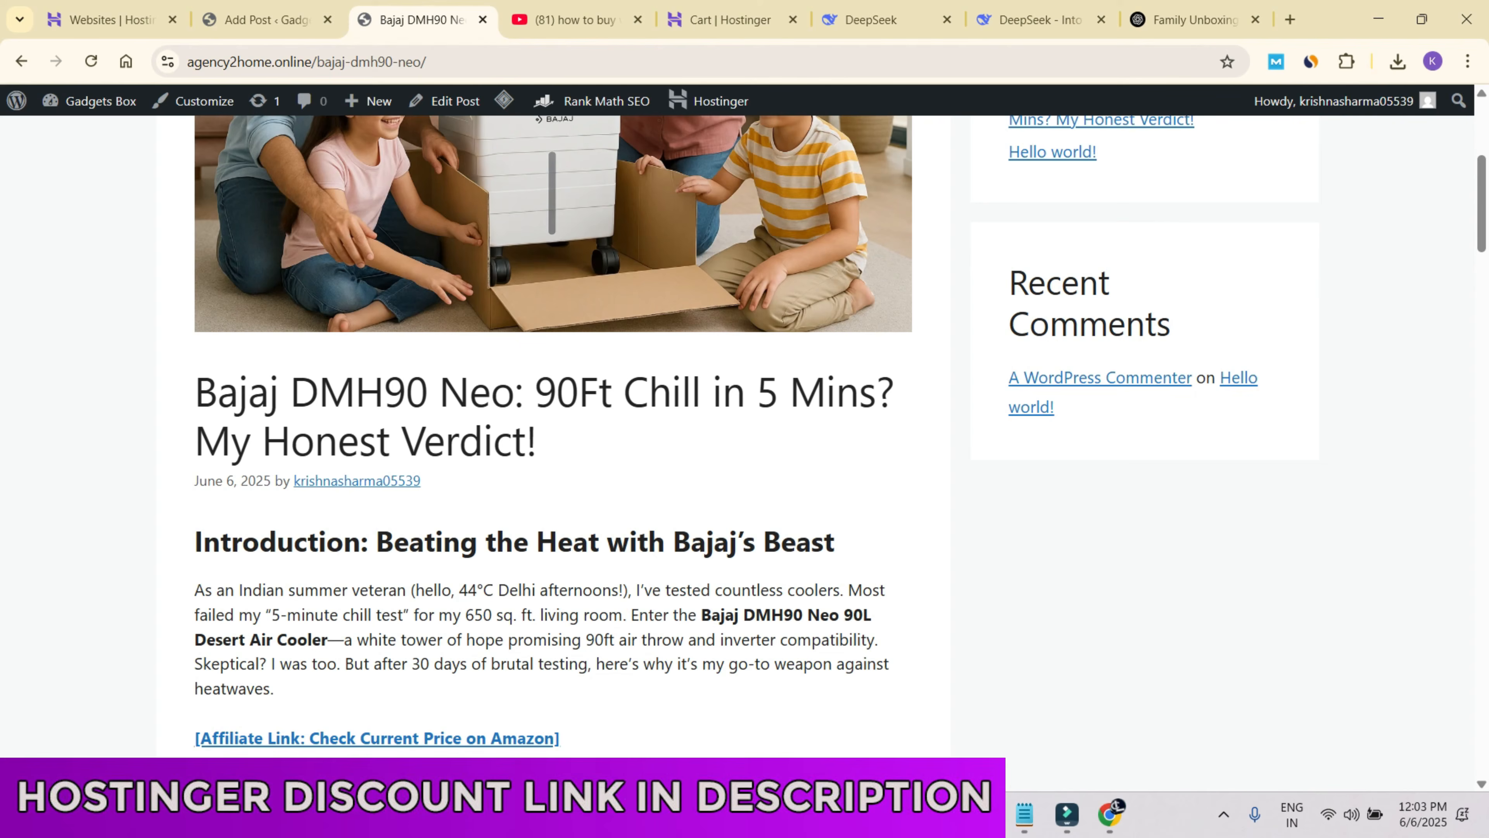
scroll(745, 434, down, 5)
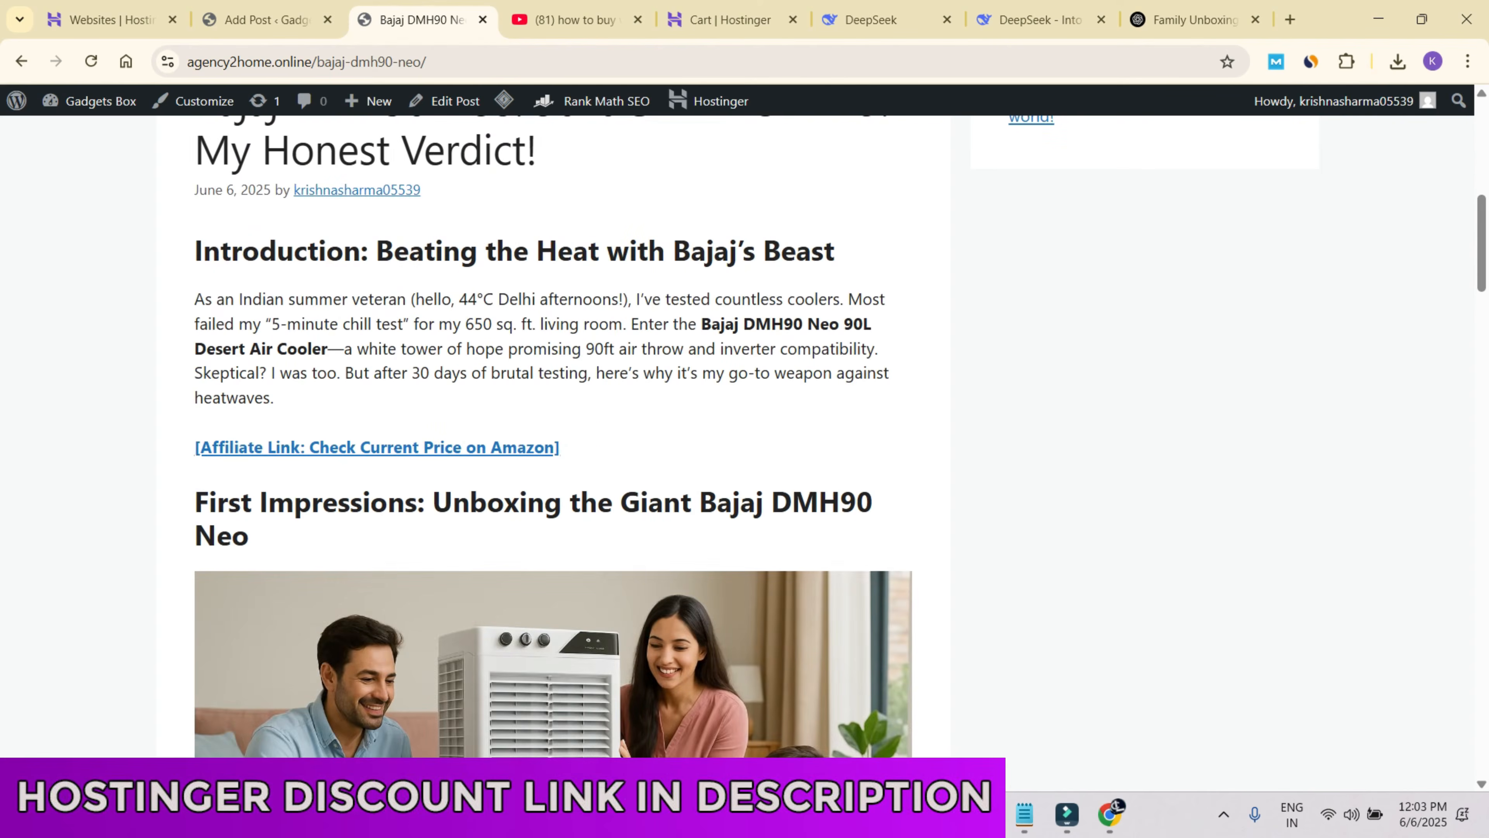
scroll(744, 452, up, 5)
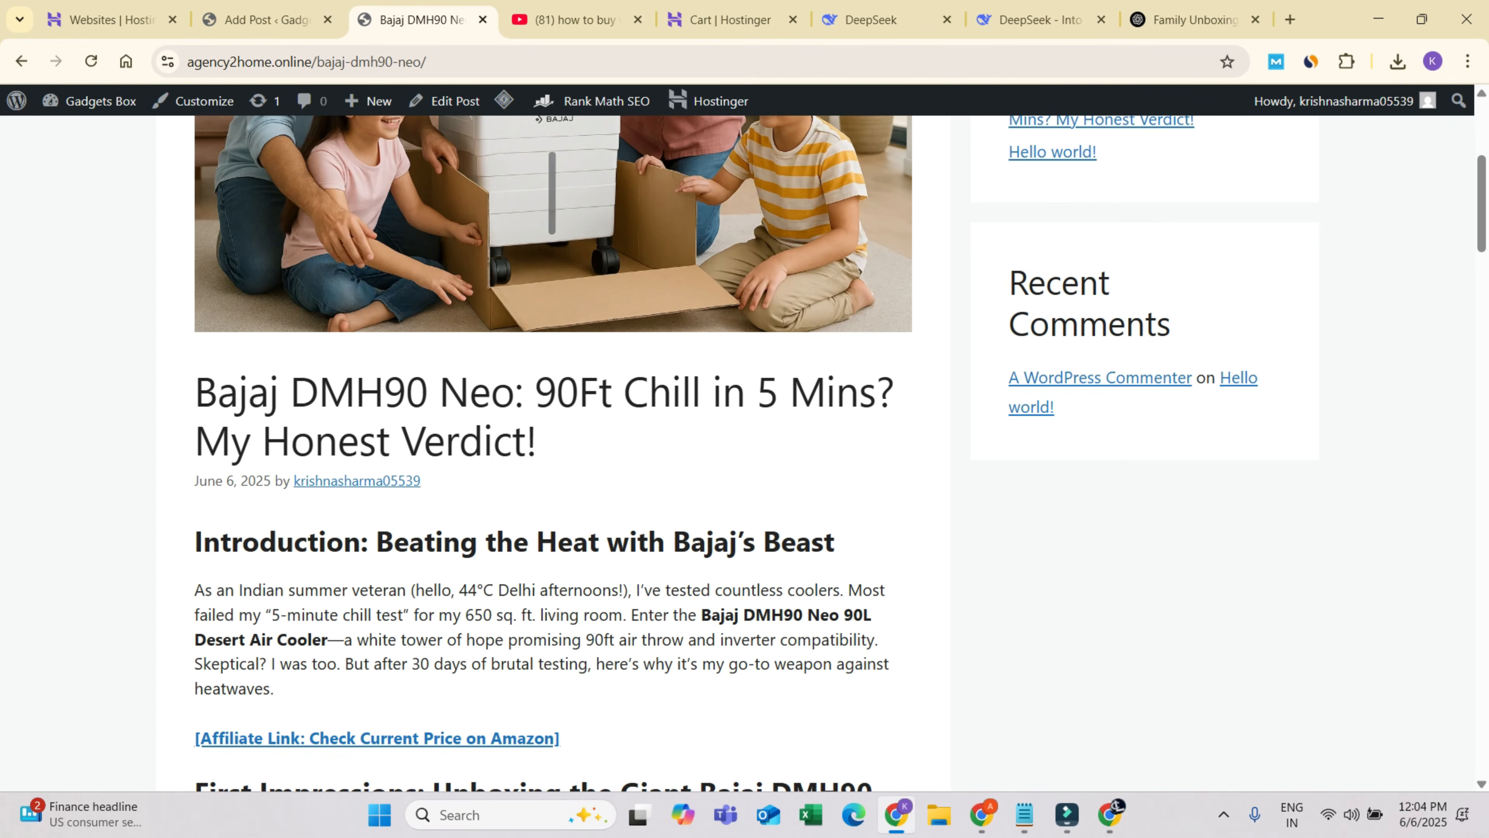
scroll(745, 452, up, 5)
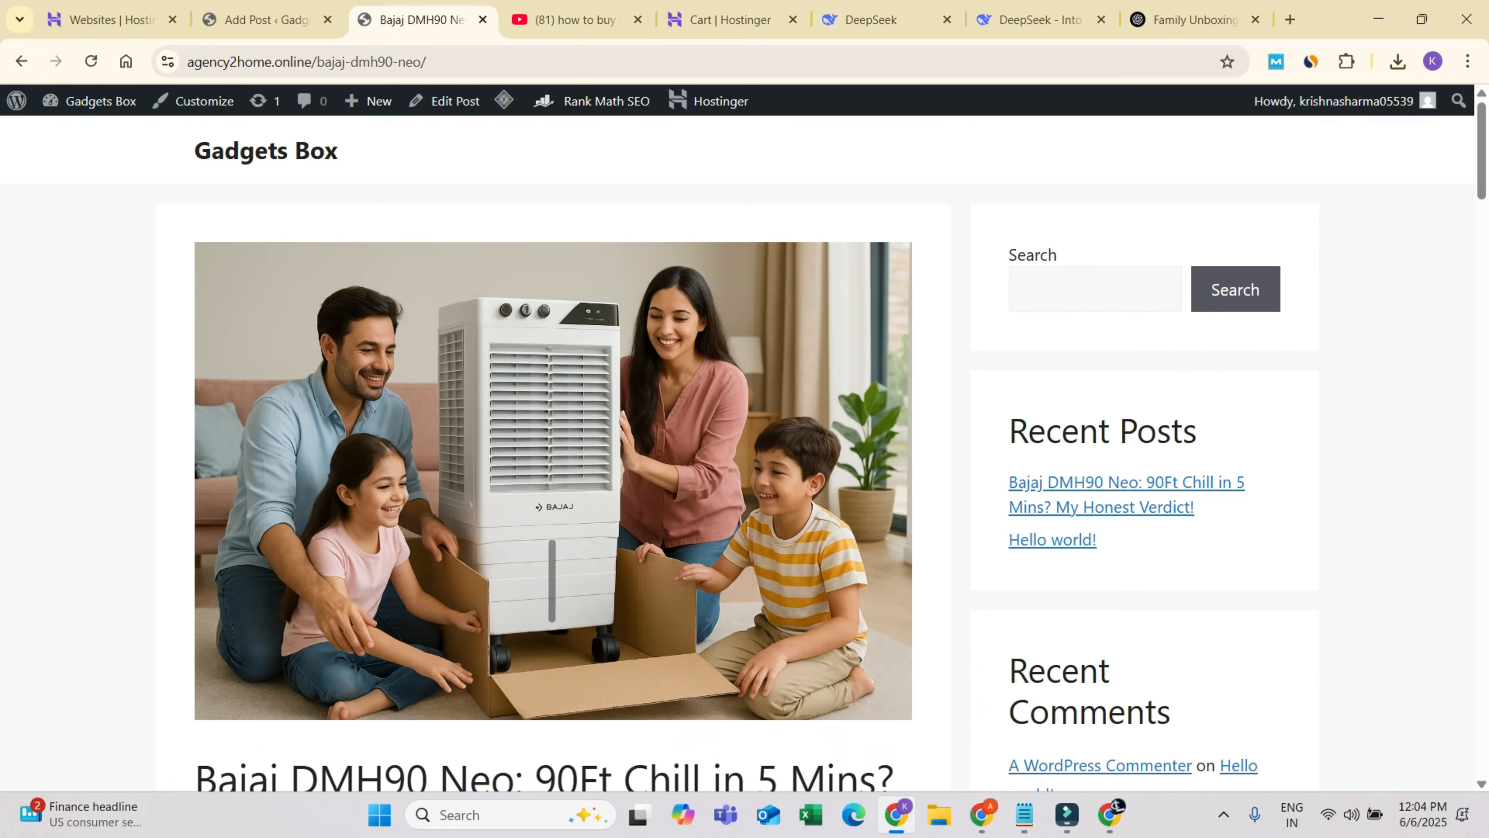
scroll(745, 451, down, 7)
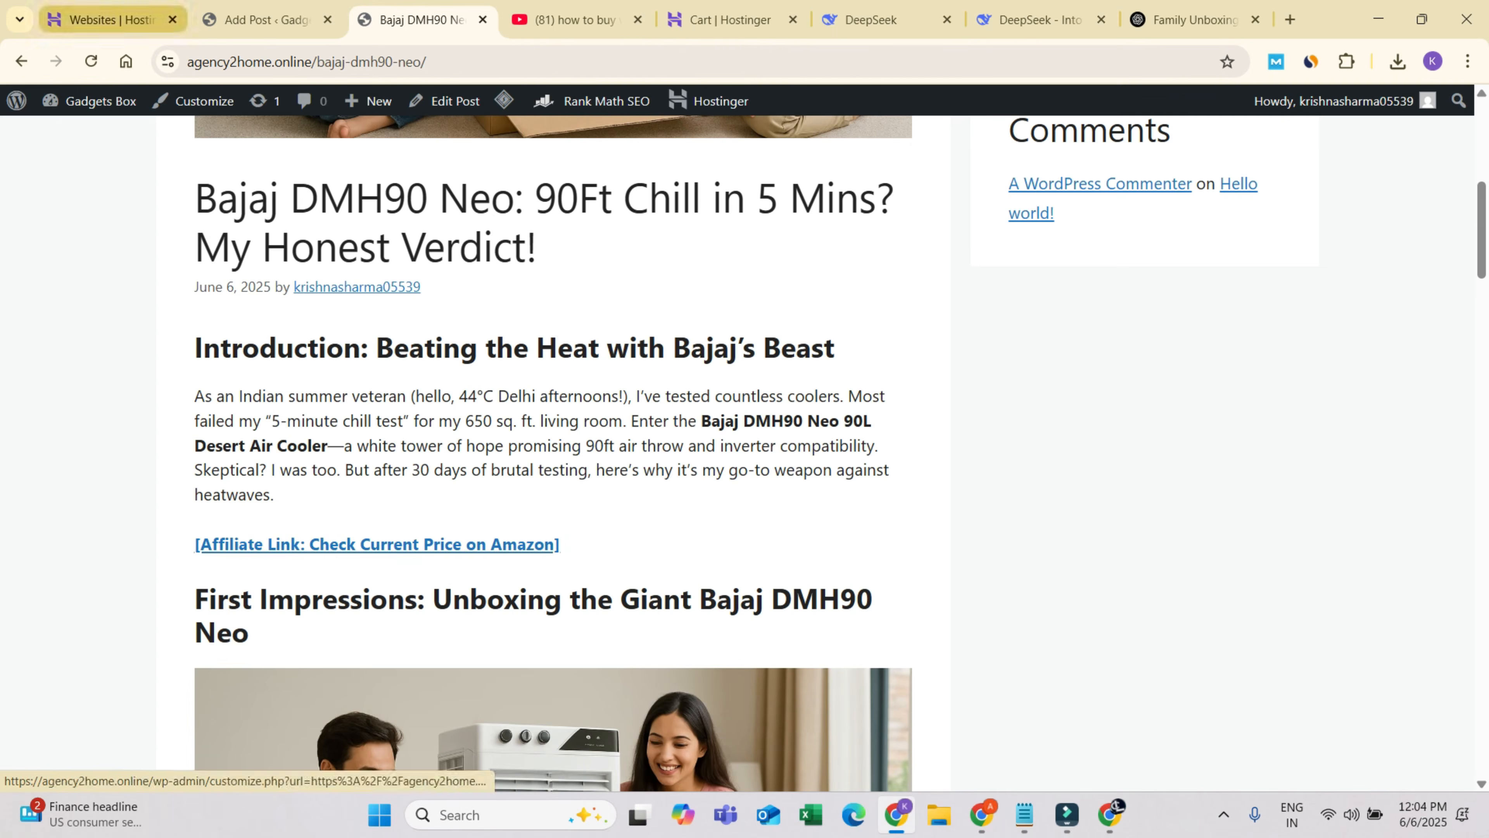
click(258, 20)
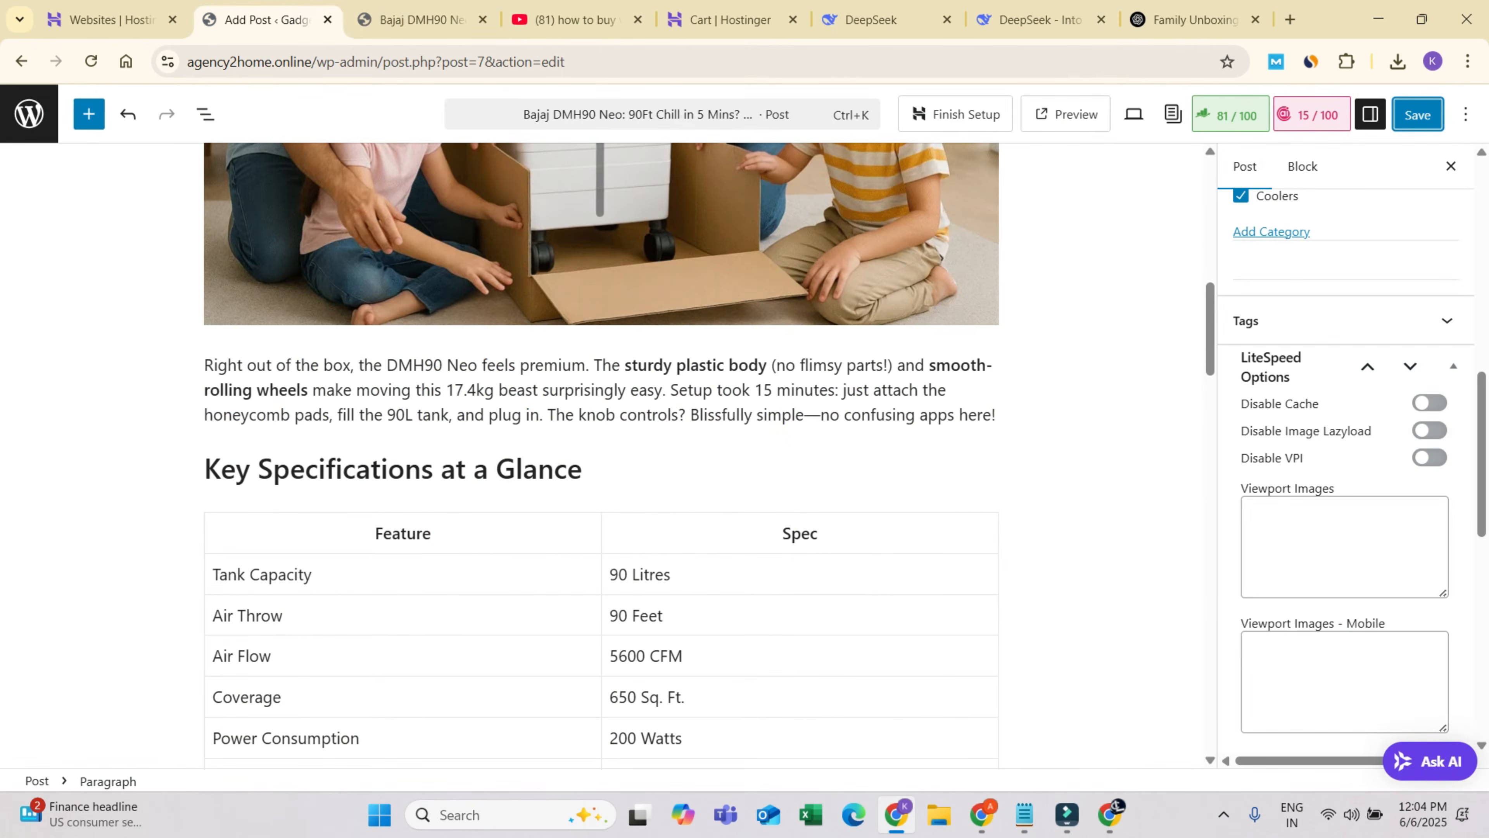
mouse_move(422, 19)
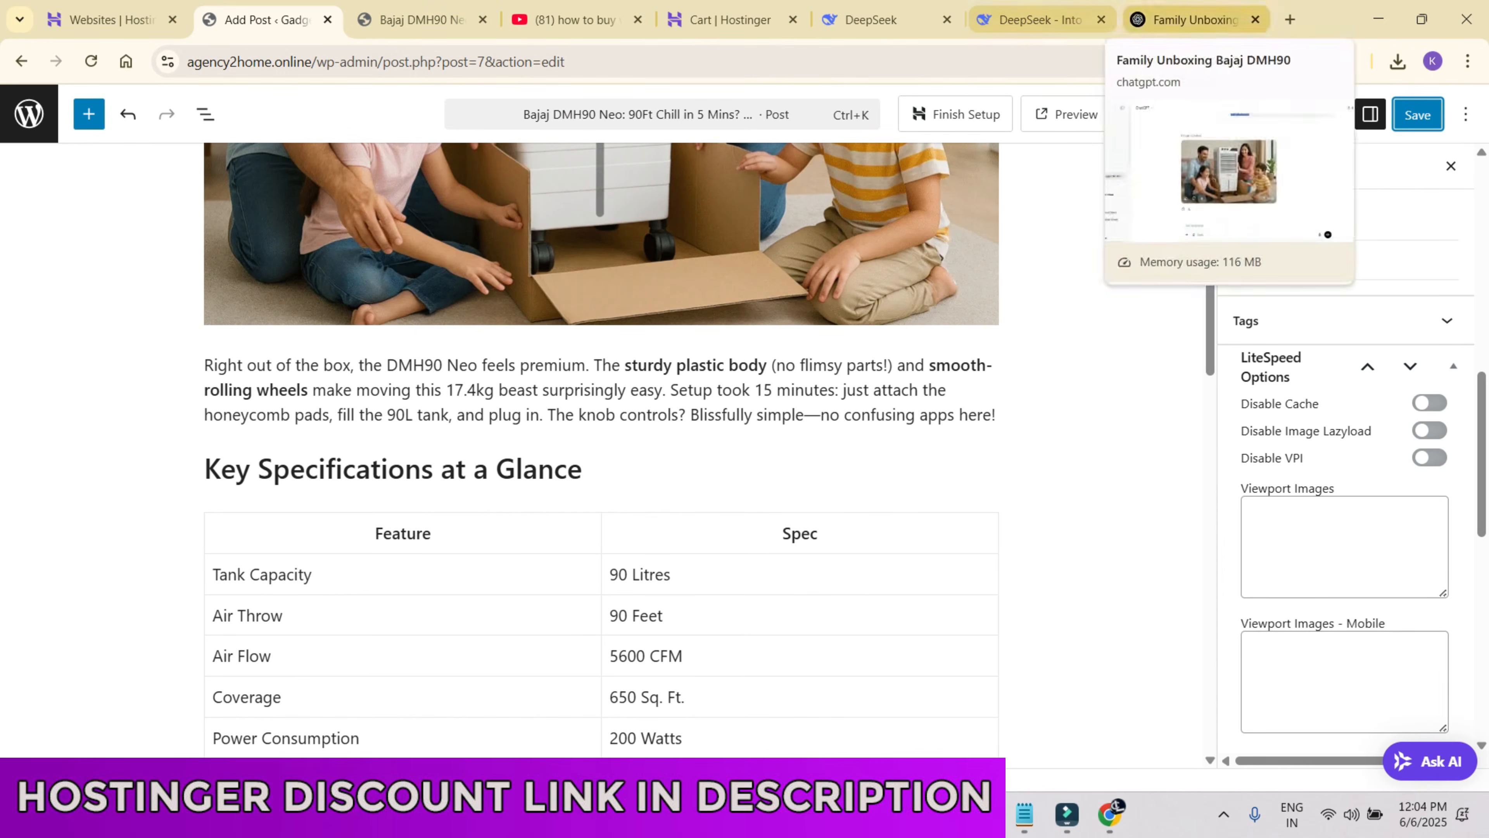
click(1190, 19)
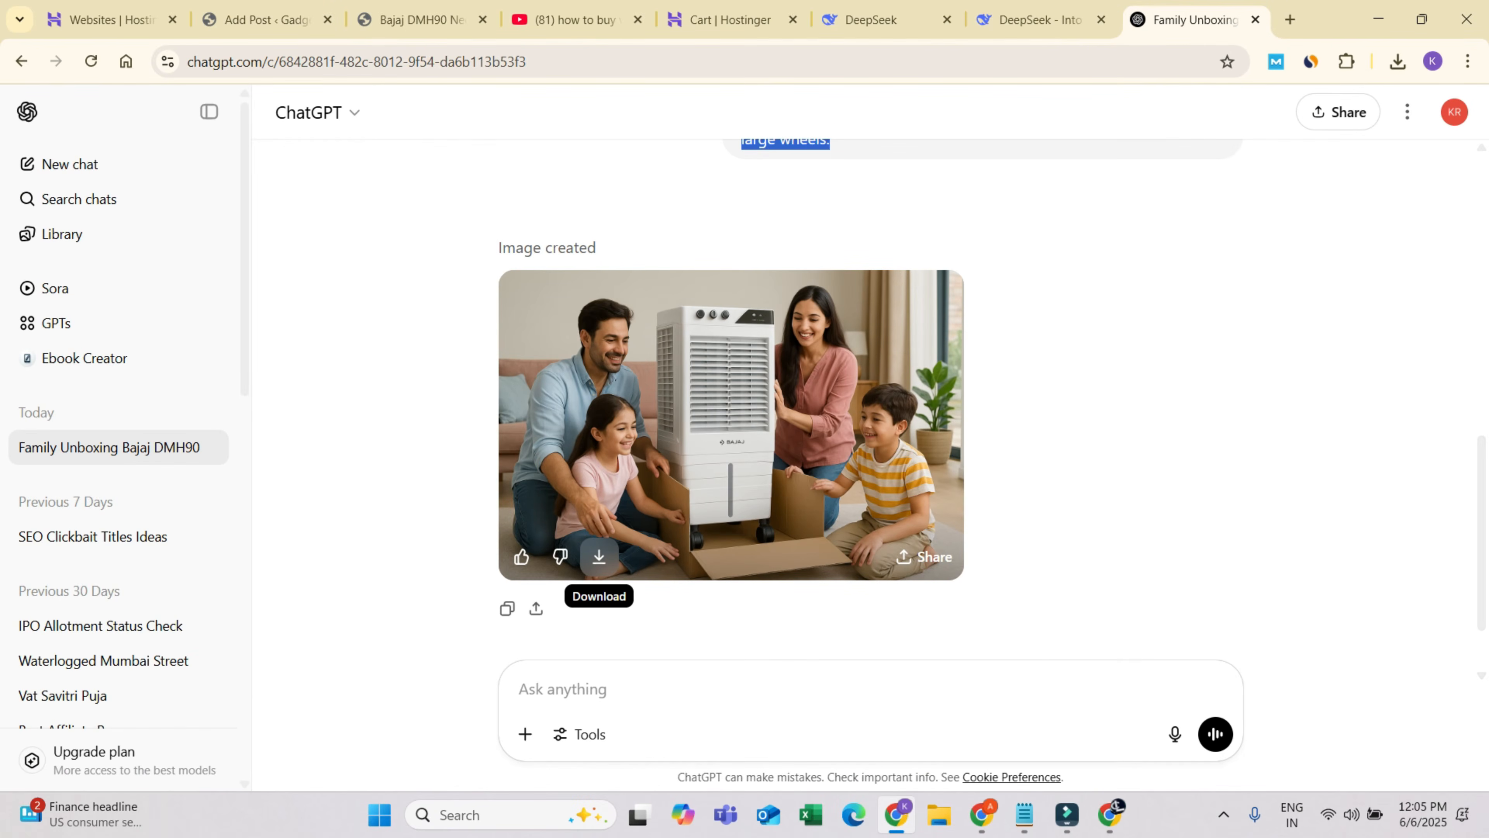
click(421, 19)
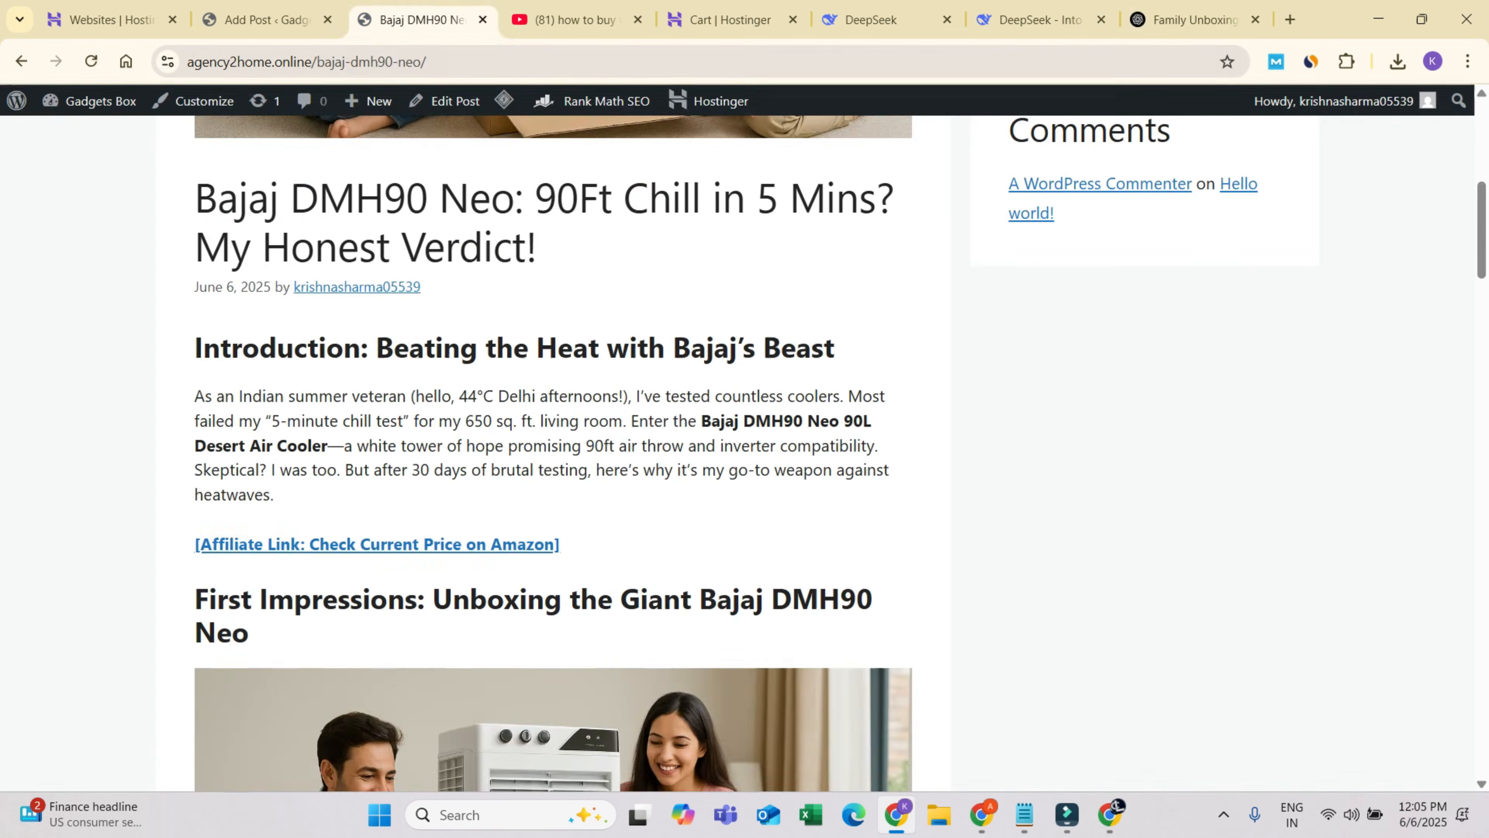
click(267, 20)
scroll(601, 458, up, 5)
scroll(601, 458, down, 15)
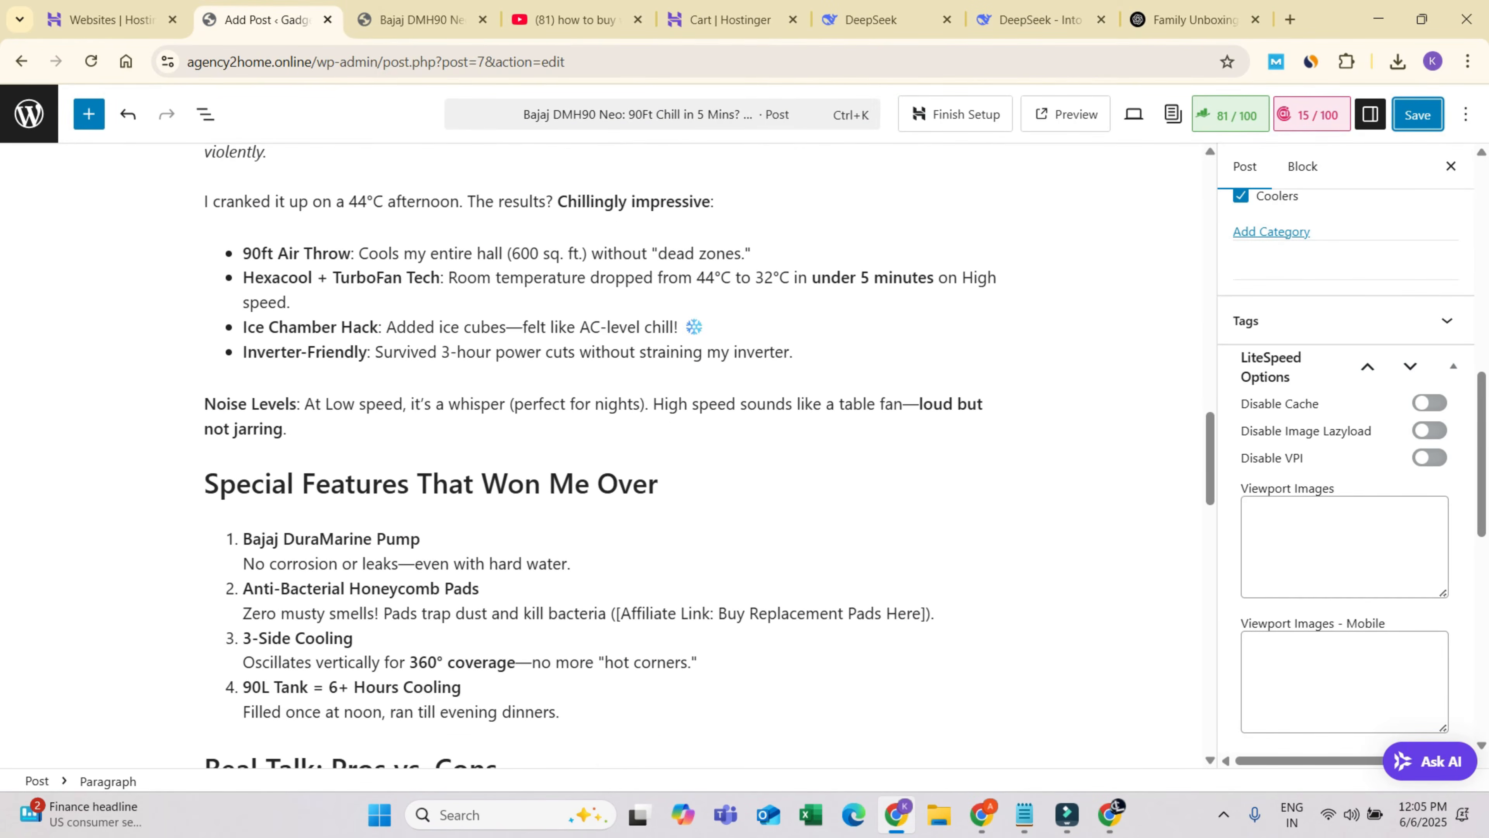
mouse_move(601, 453)
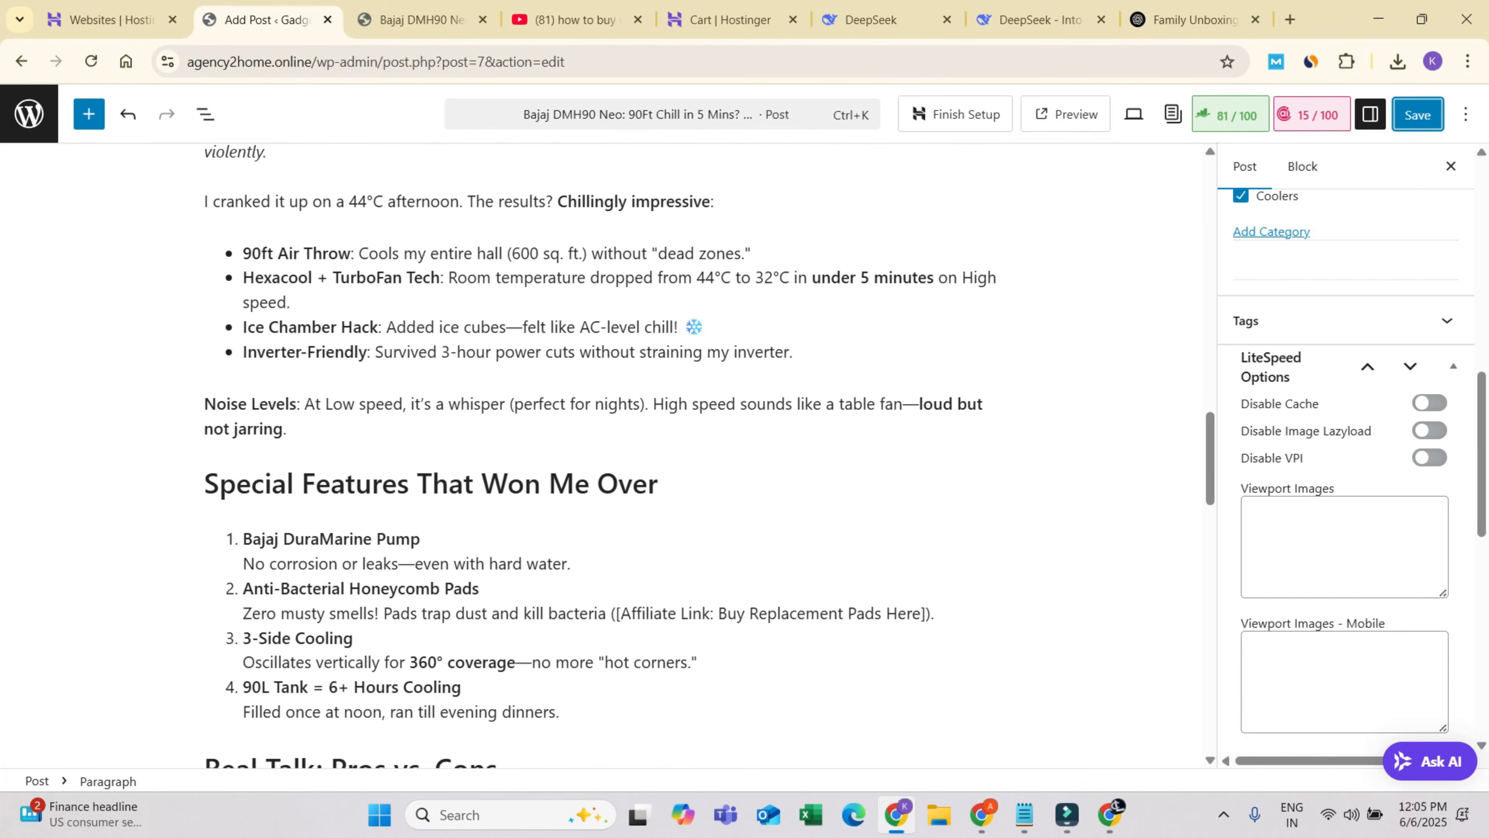